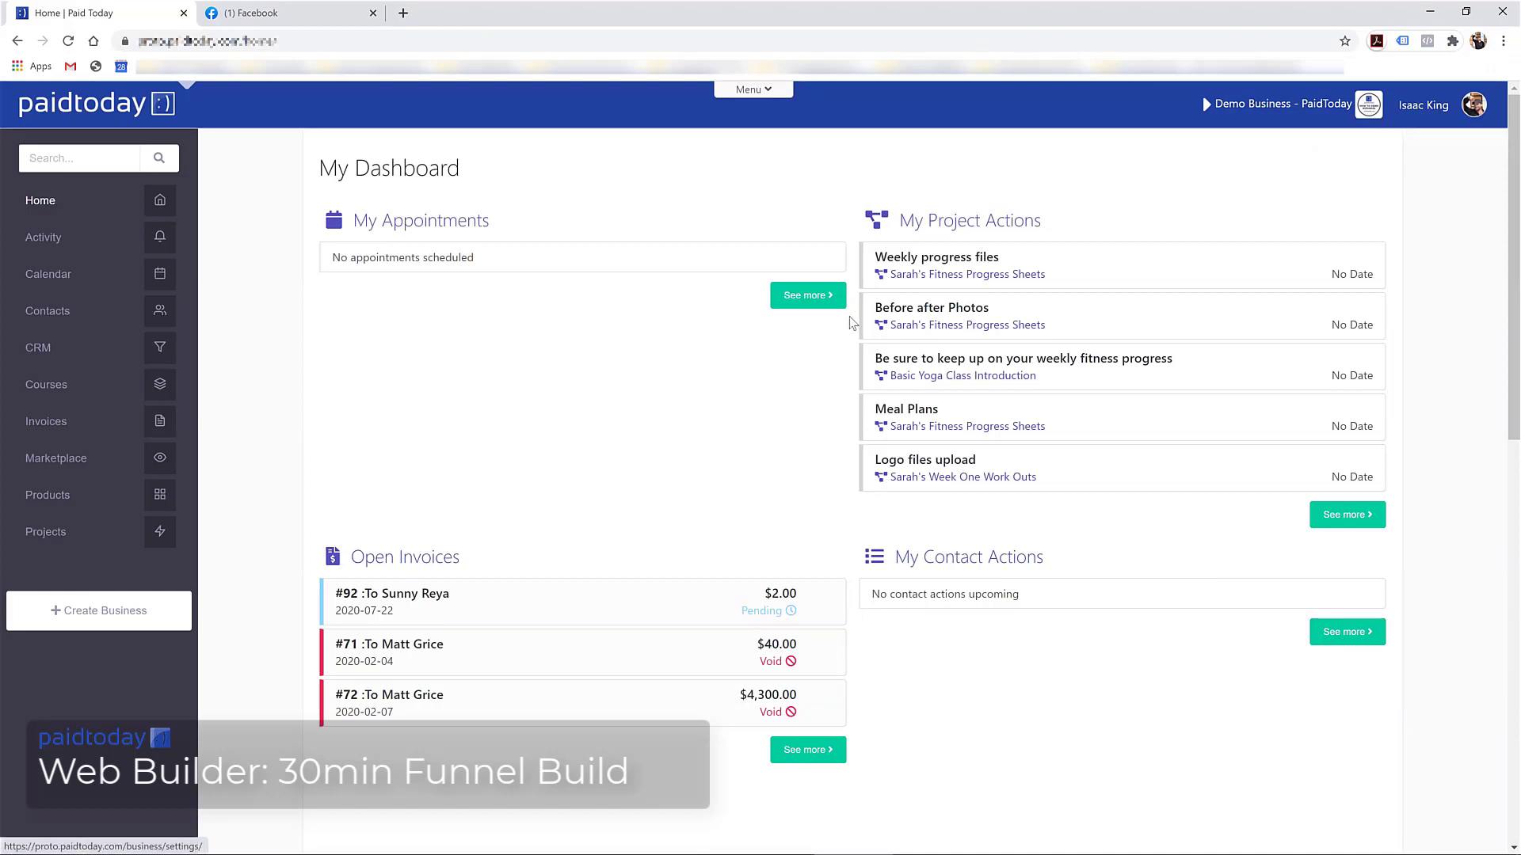
Go to Marketing > Websites and look over the My Page Sets list
click(755, 91)
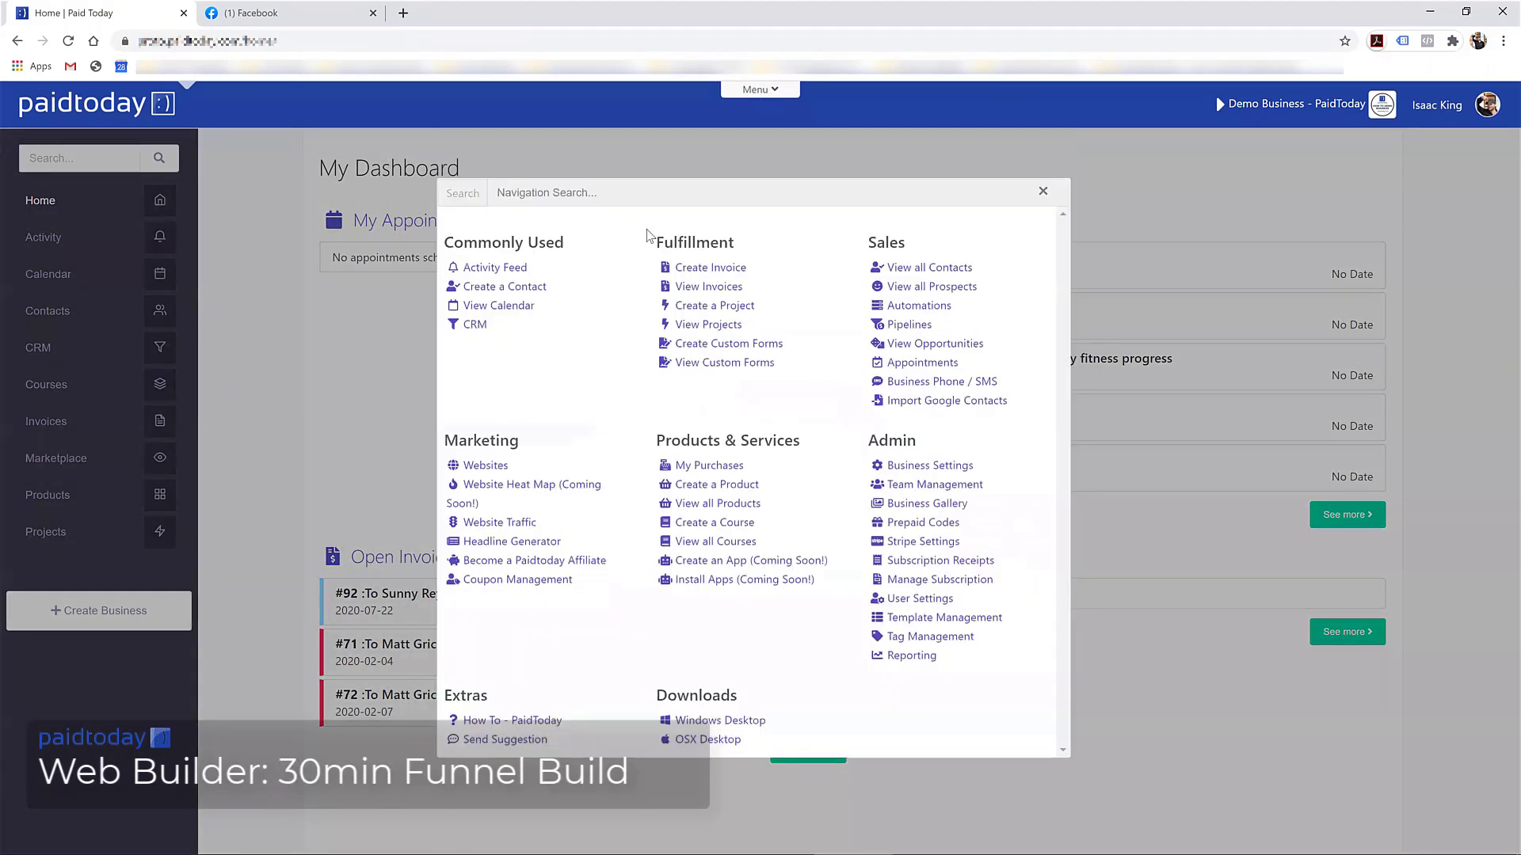
click(486, 467)
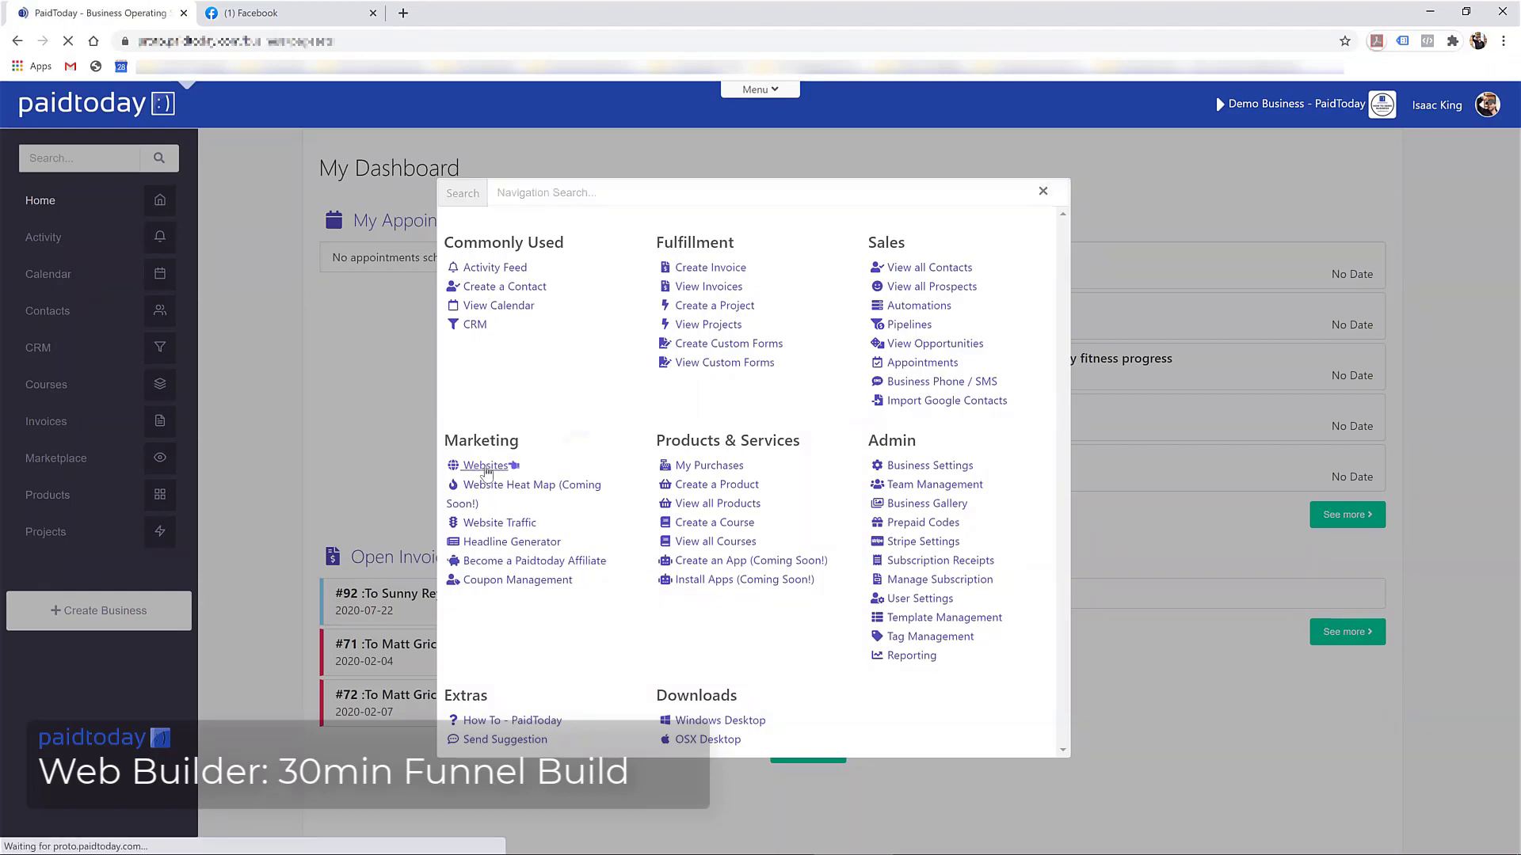
scroll(489, 445, down, 2)
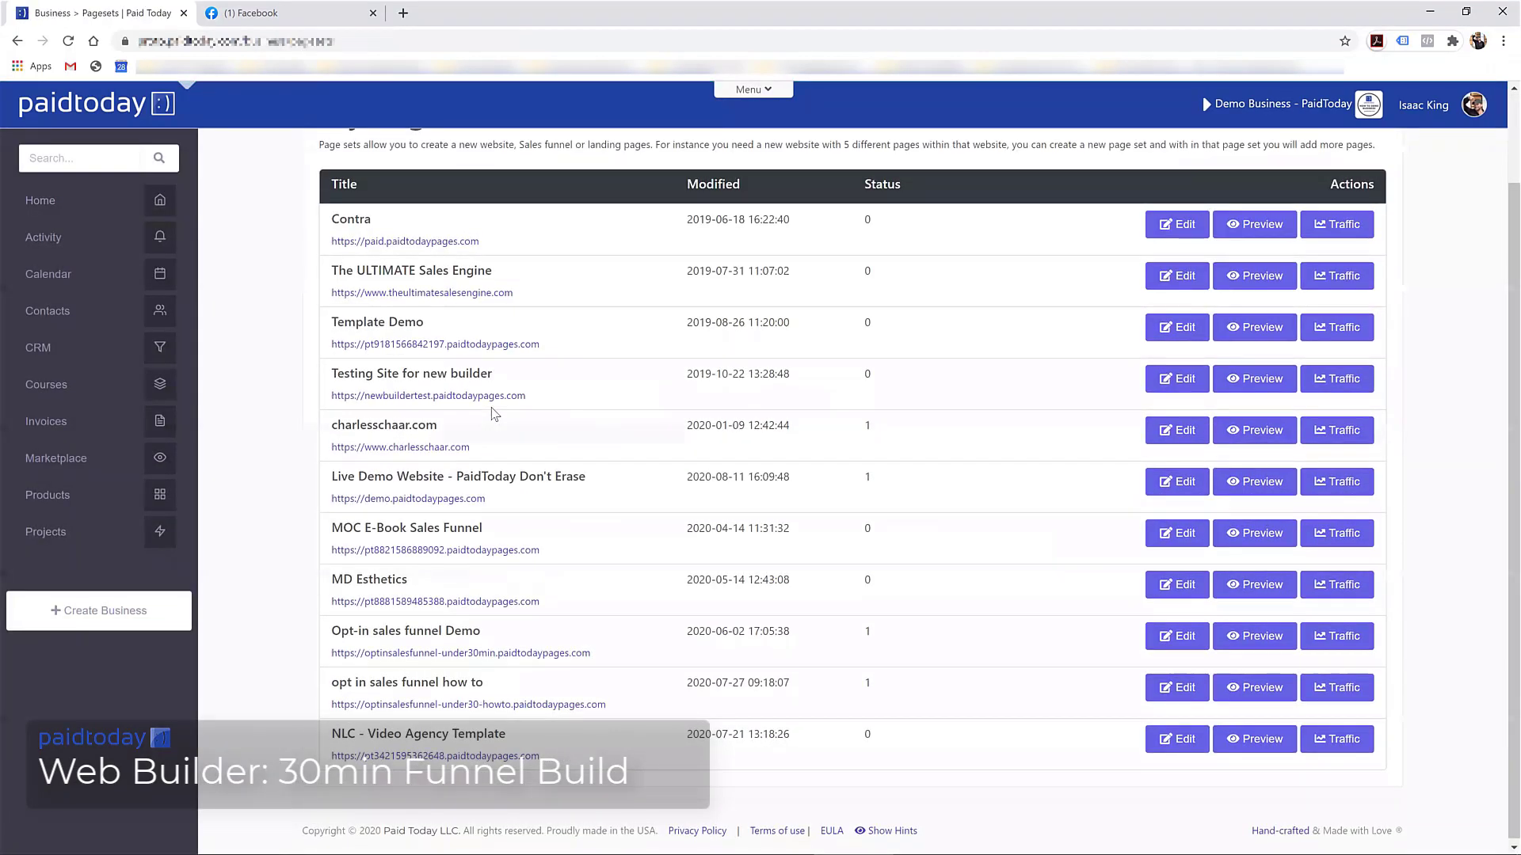
scroll(495, 414, up, 2)
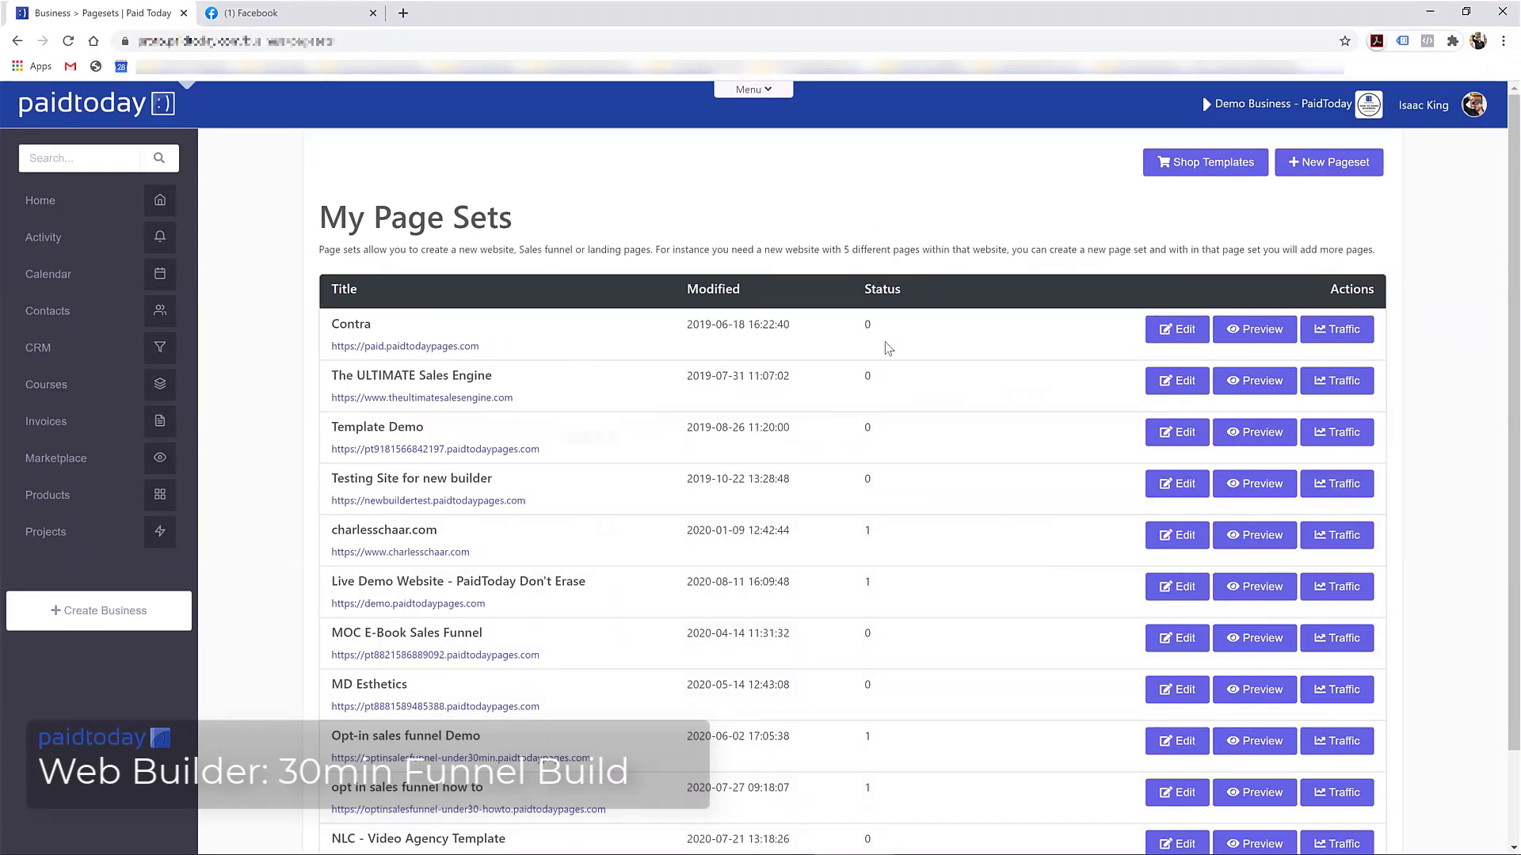
scroll(887, 348, down, 2)
scroll(947, 428, up, 2)
Create a live page set '30 min funnel build' at 30minfunnelbuild.paidtodaypages.com and save it
click(1328, 162)
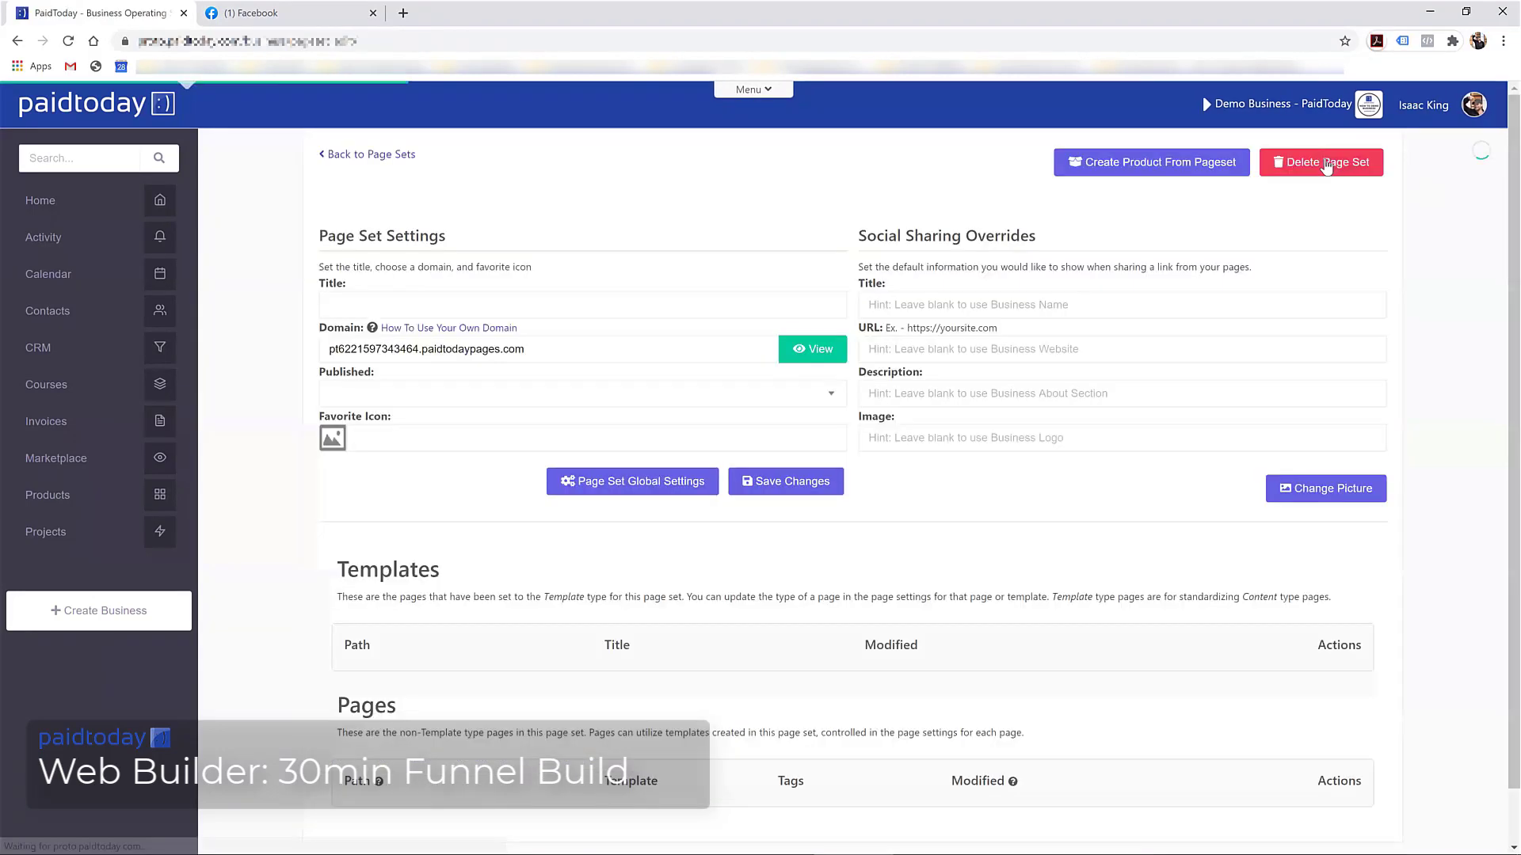
click(396, 301)
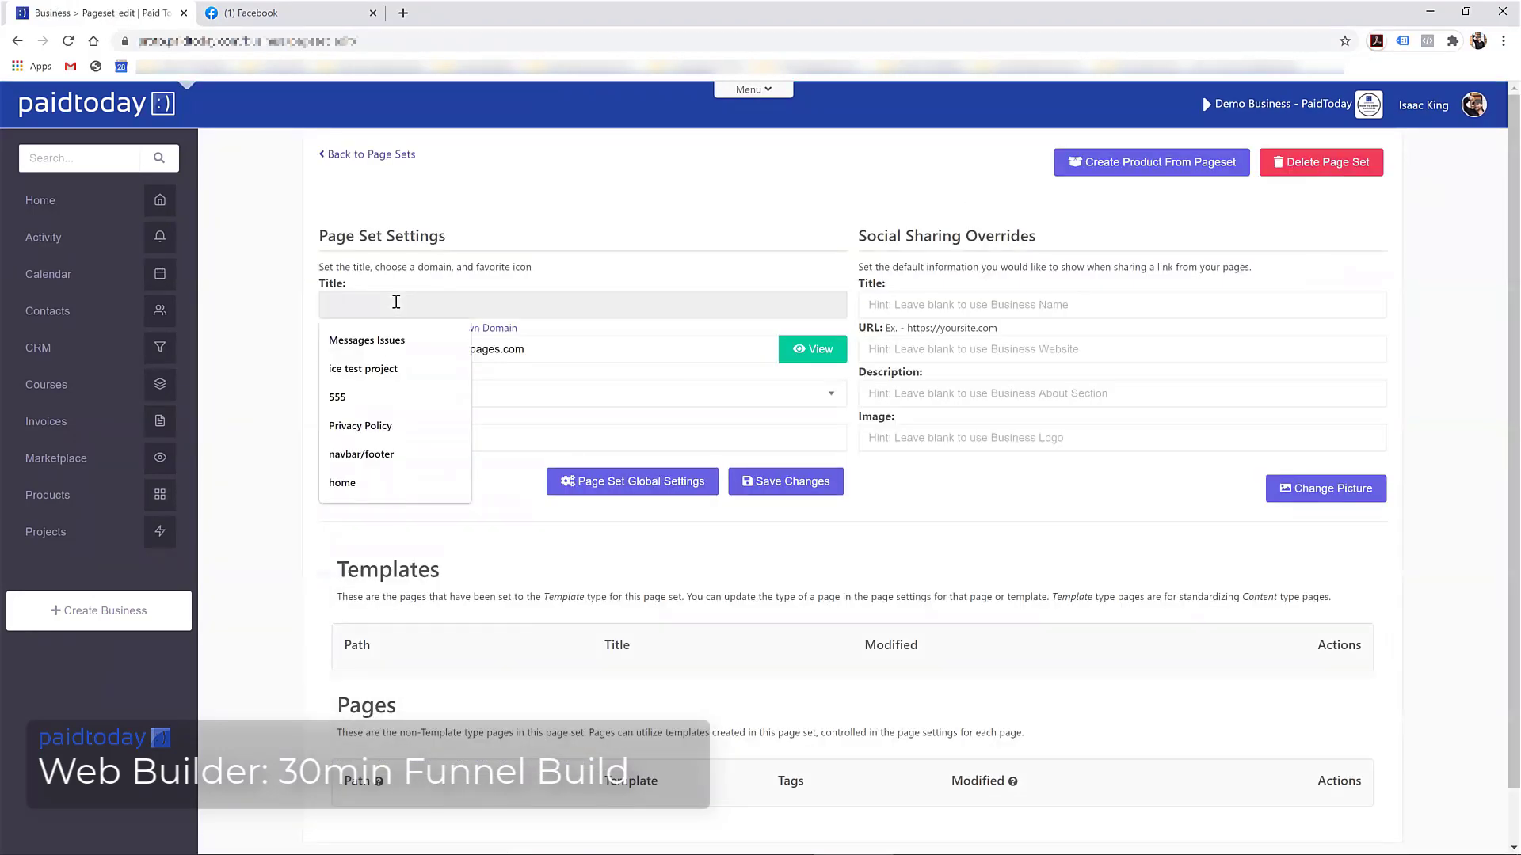
text(30 min)
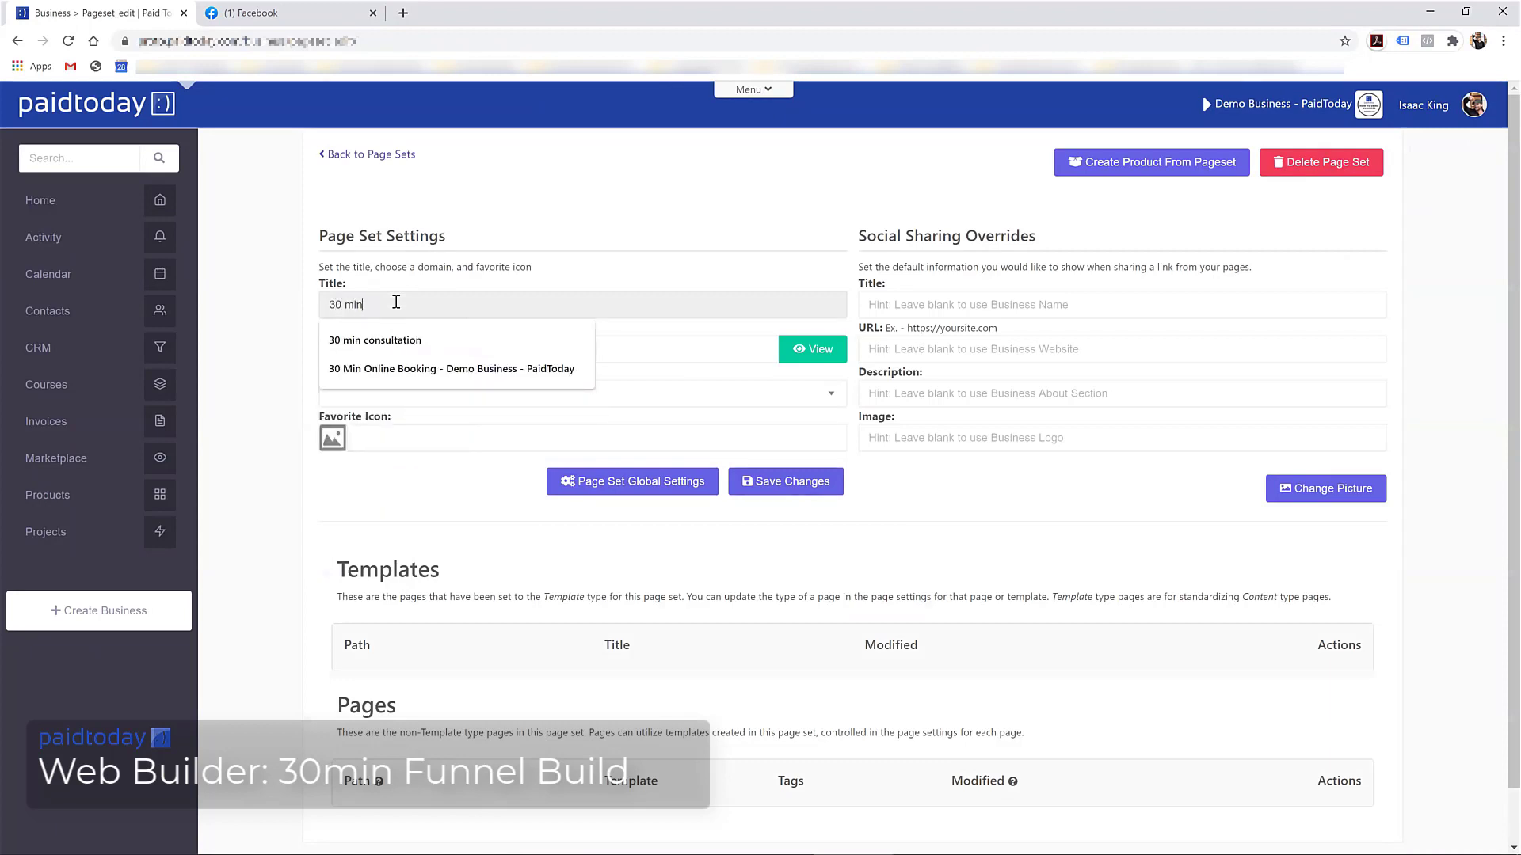
text( funnel build)
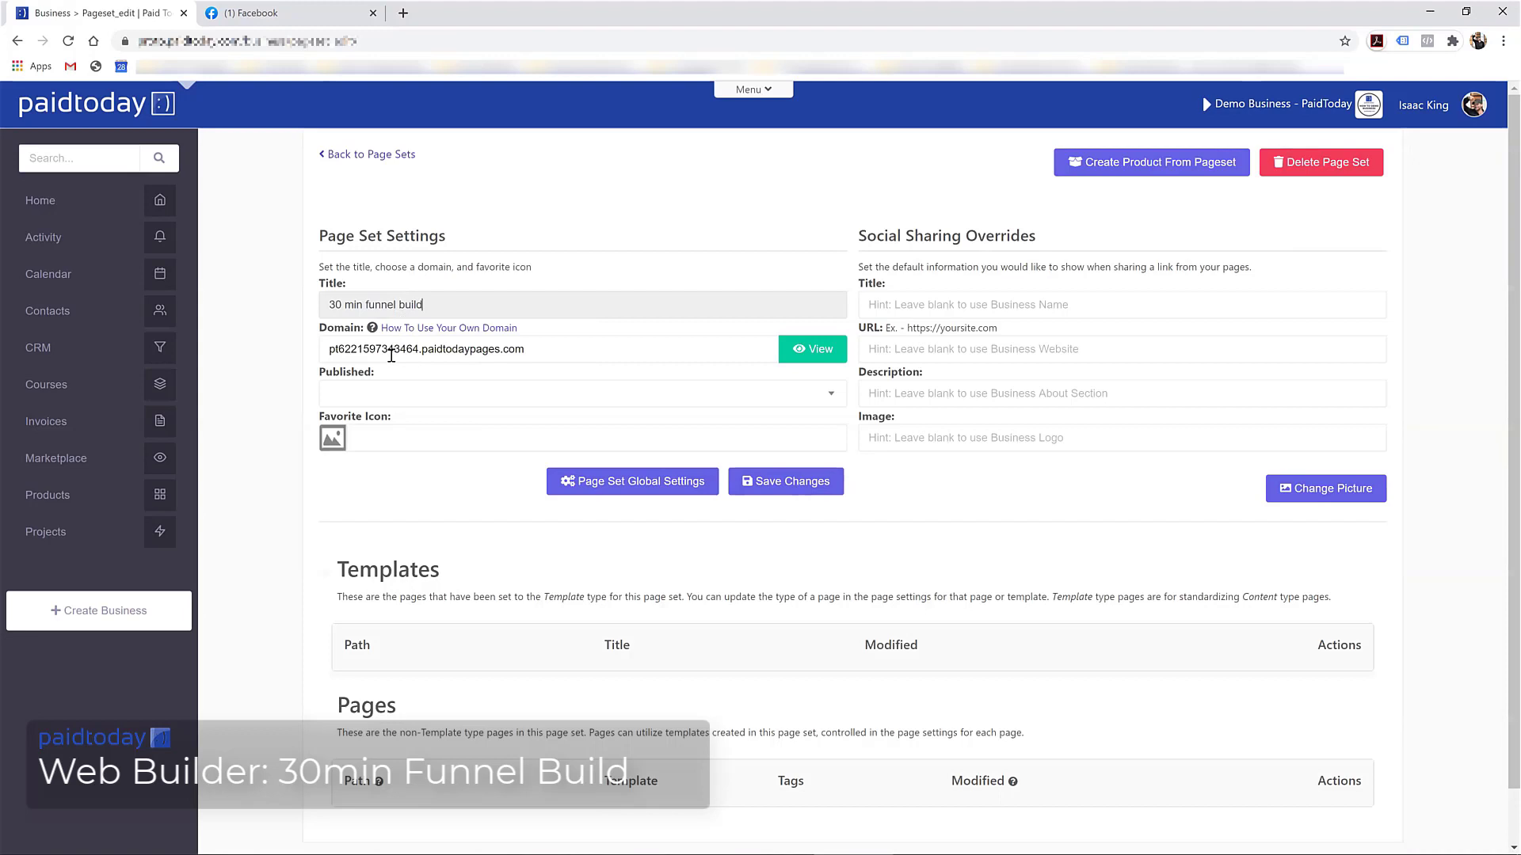
click(389, 353)
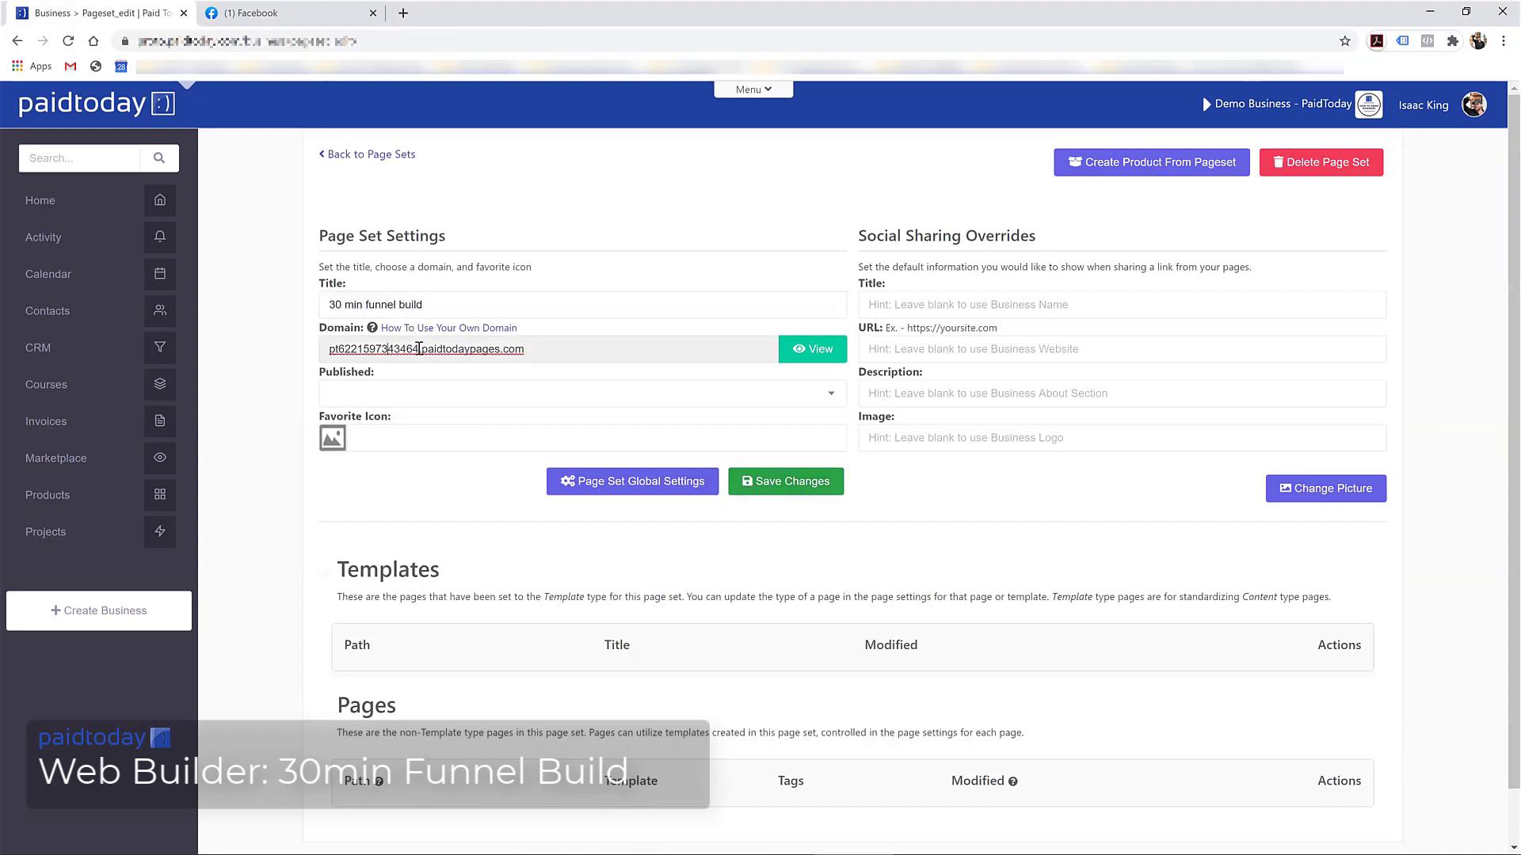
drag(418, 350, 302, 352)
text(30minfunnelb)
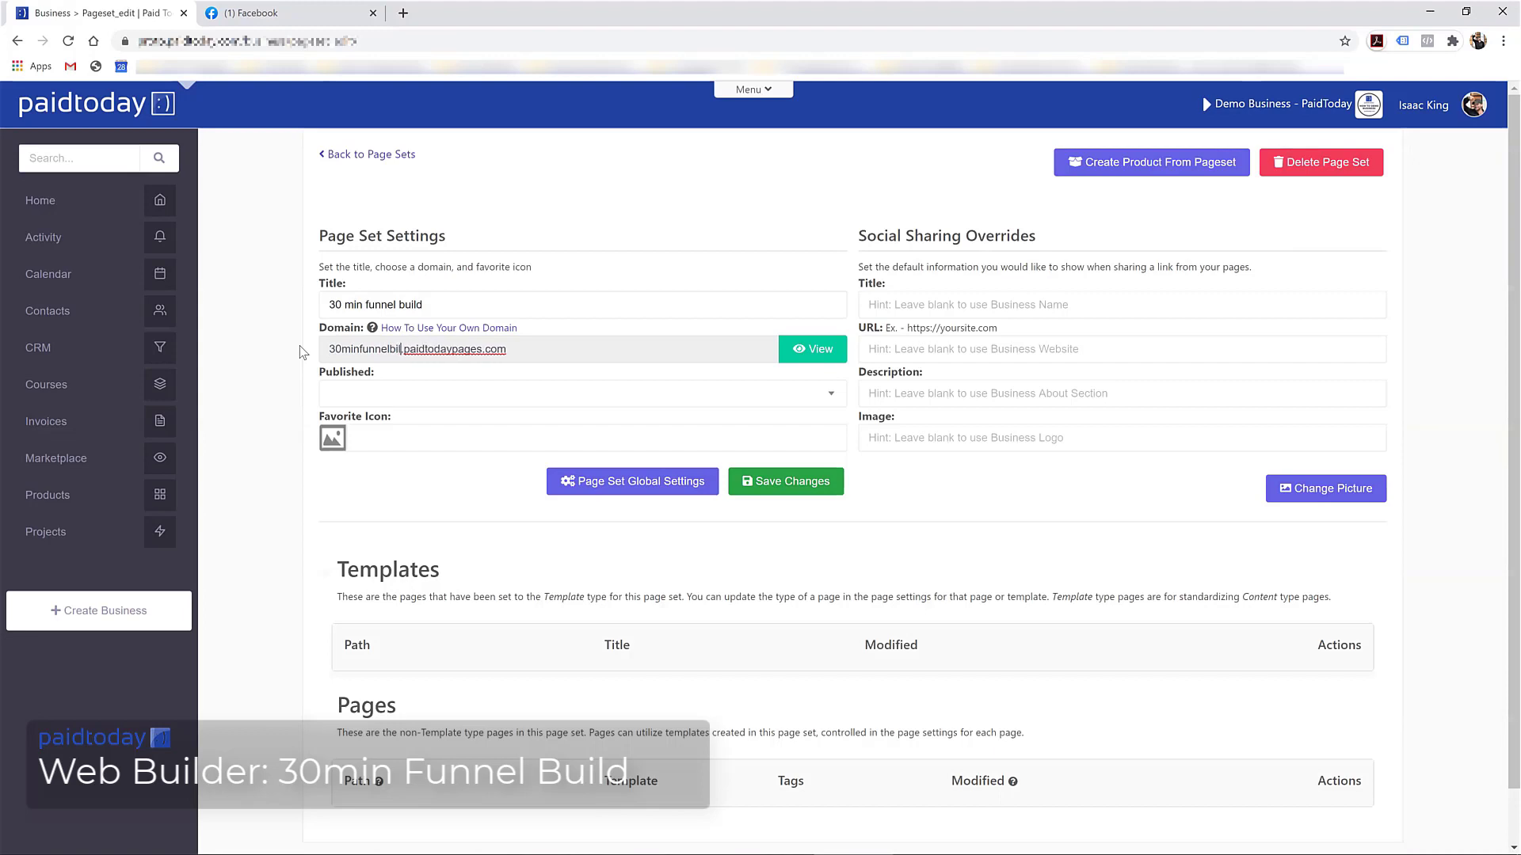
text(uild)
key(BackSpace)
key(BackSpace)
text(ld)
drag(419, 349, 527, 351)
click(382, 393)
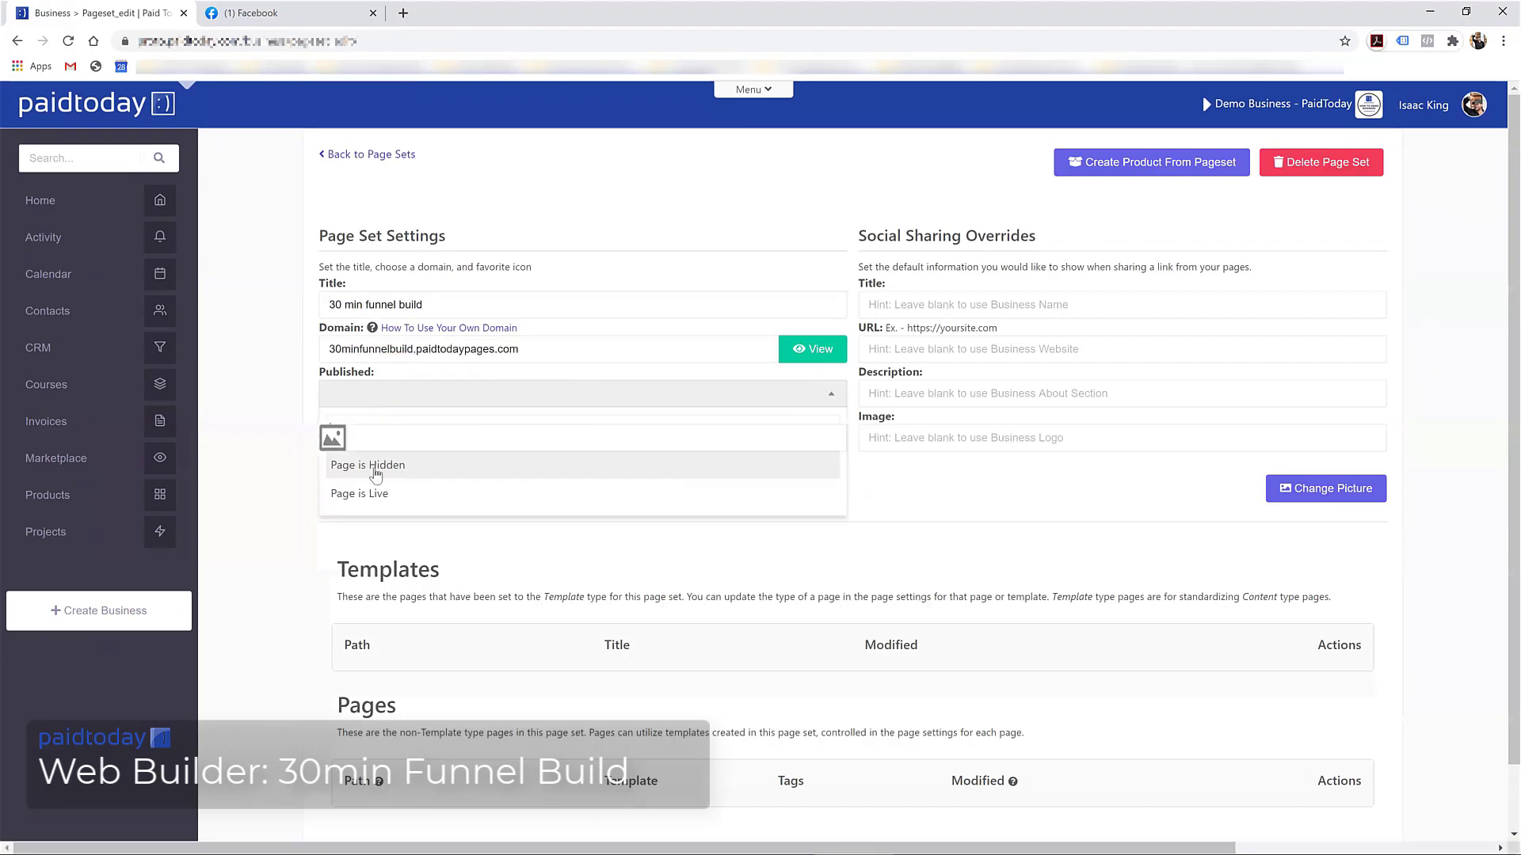
click(377, 495)
click(750, 493)
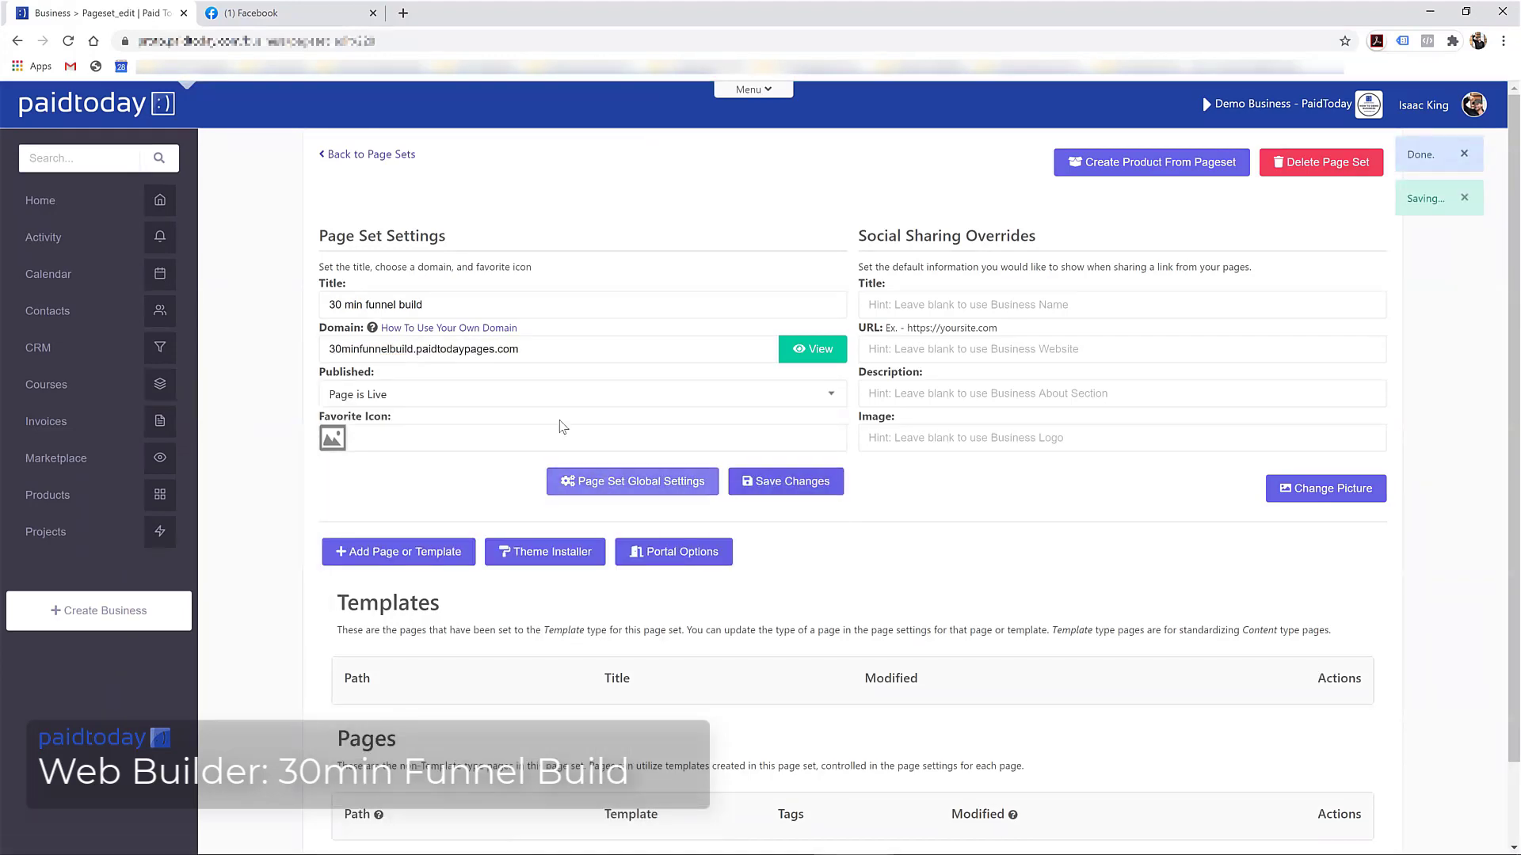
Start a new page in the set titled 'home'
scroll(459, 372, down, 1)
scroll(460, 372, down, 1)
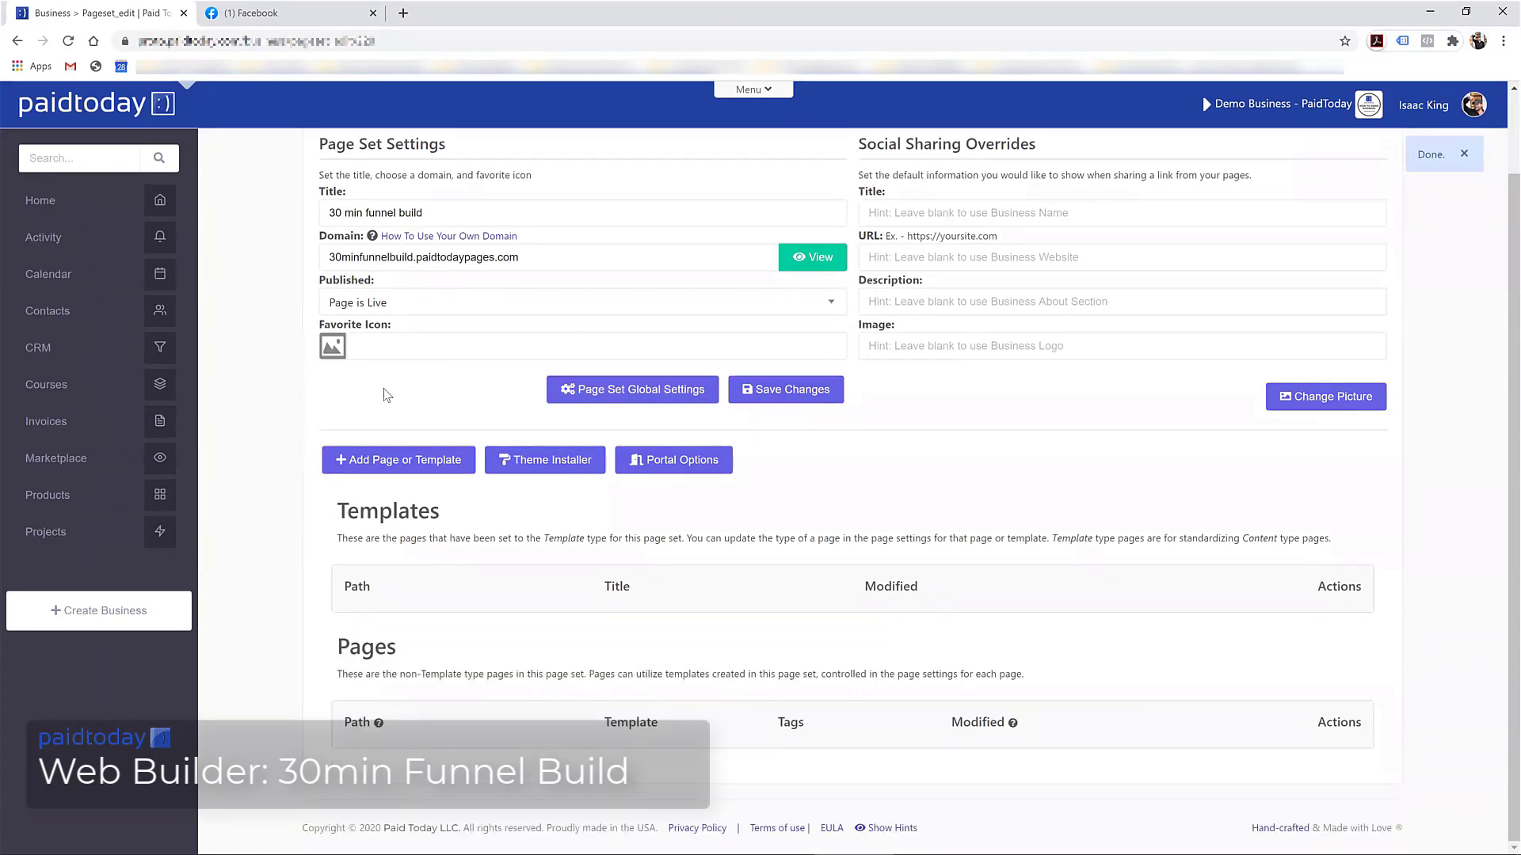
click(391, 464)
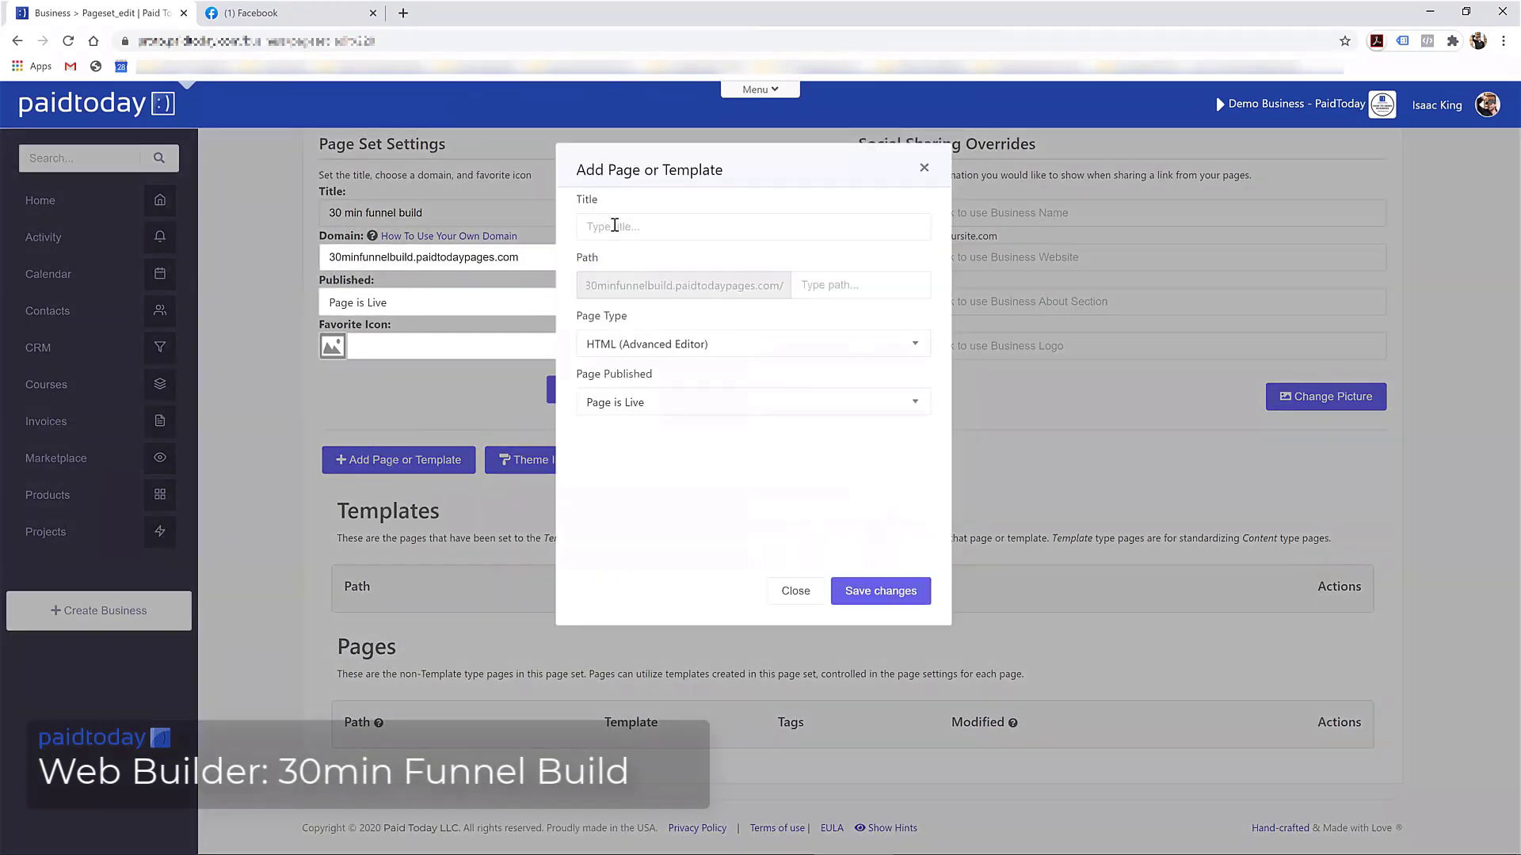
click(615, 226)
text(home)
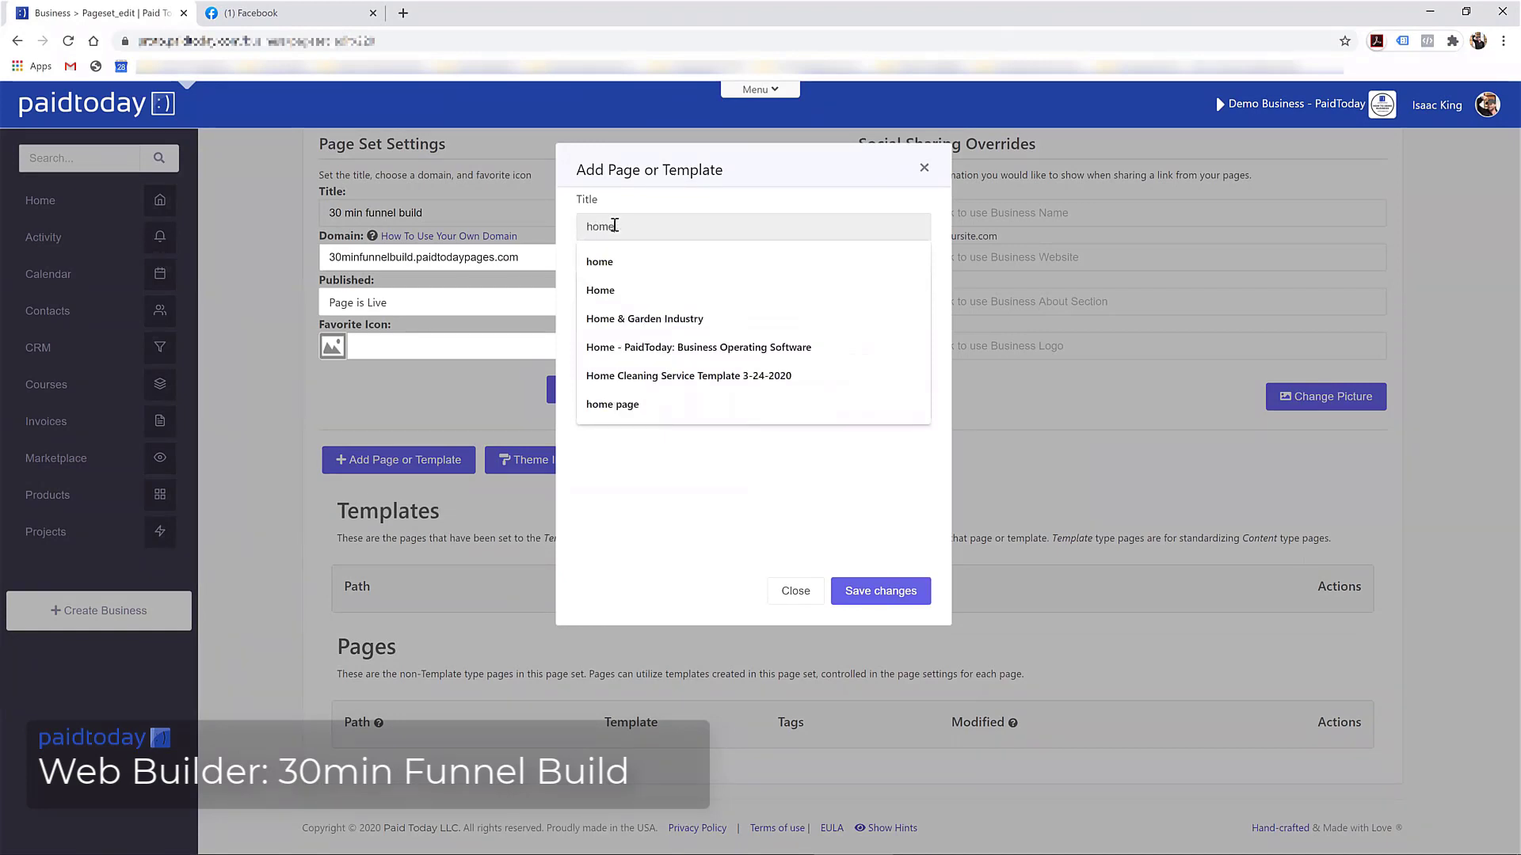
key(Tab)
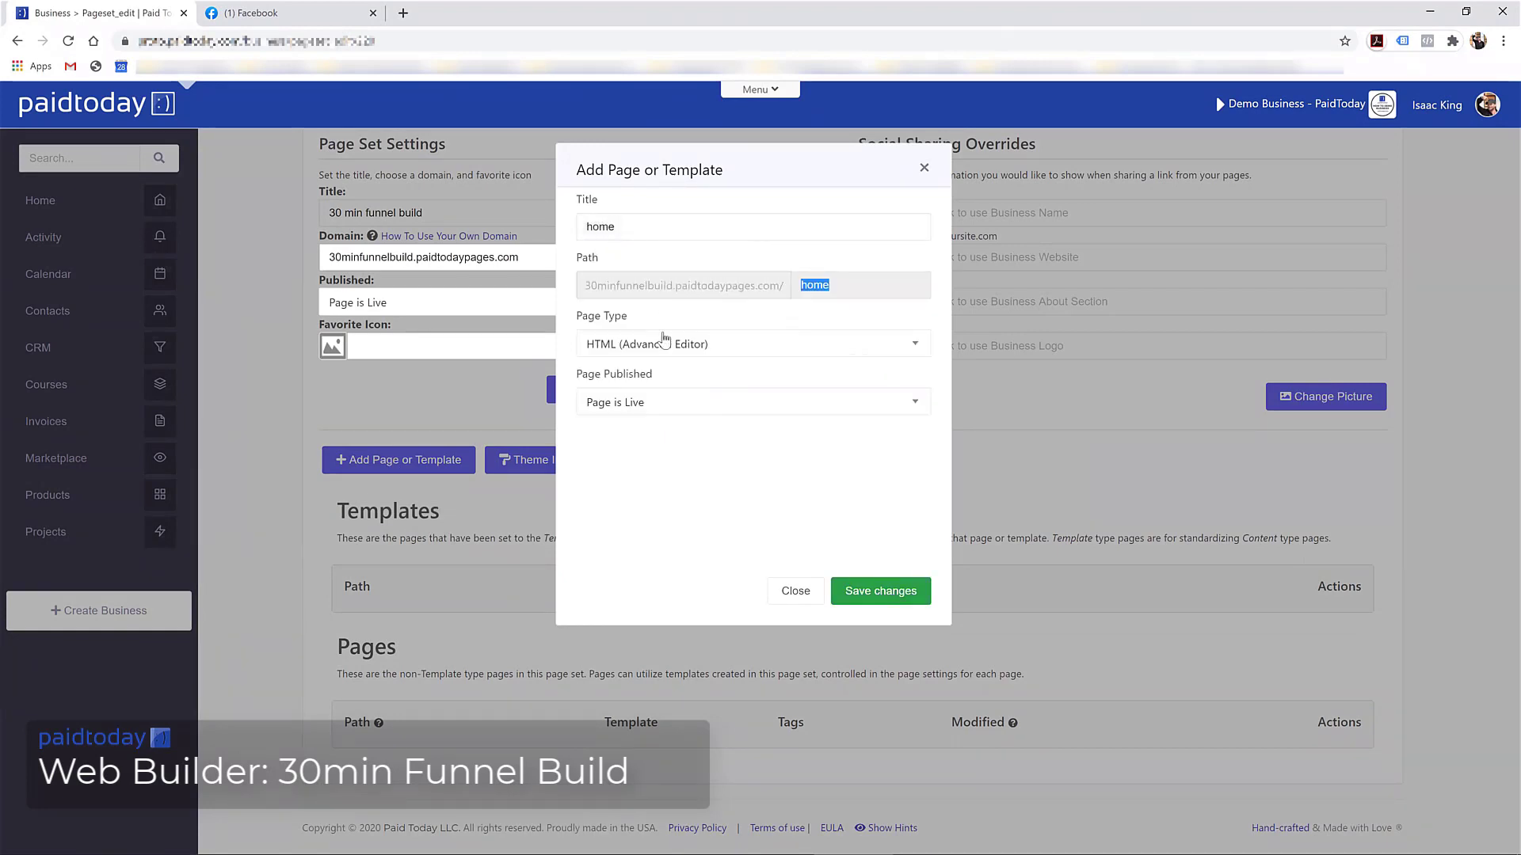
Save the home page and delete its 'Hello, World!' heading
click(859, 587)
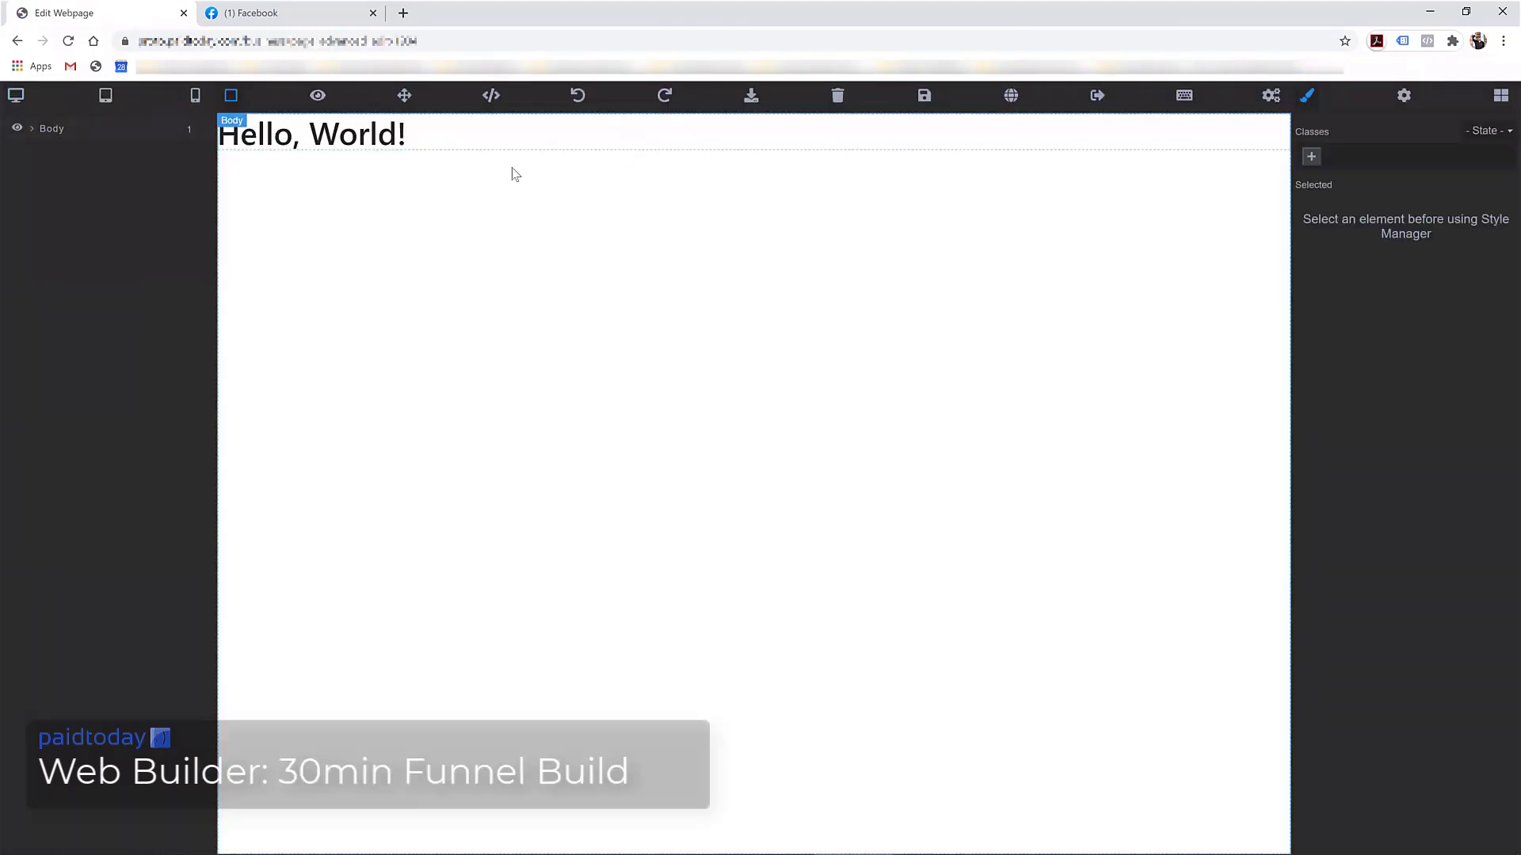
click(449, 145)
click(1273, 160)
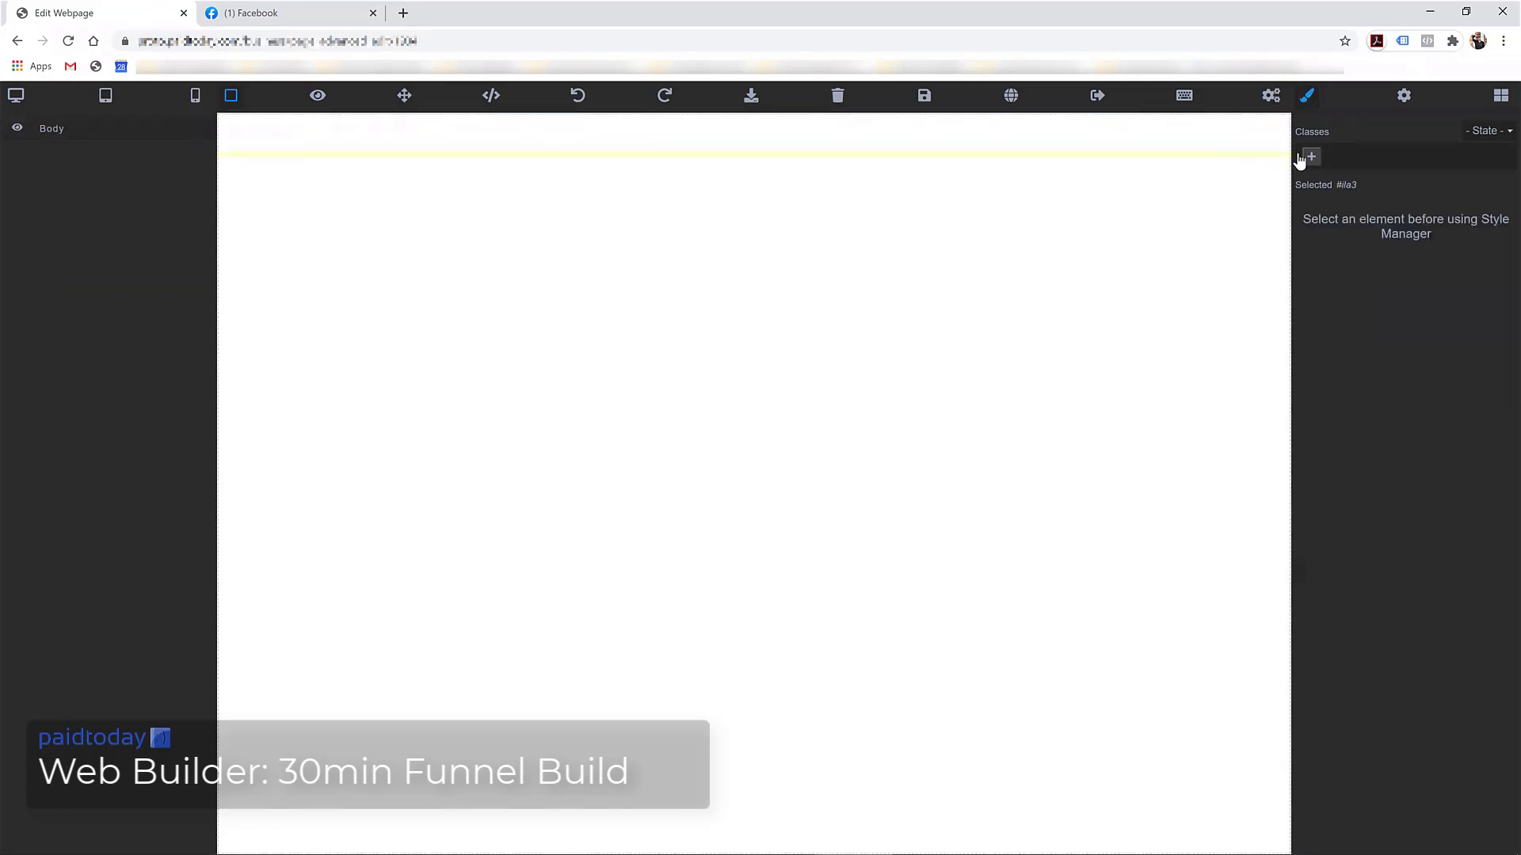
Browse the Blocks panel, expanding the funnels and pages template categories
click(1497, 98)
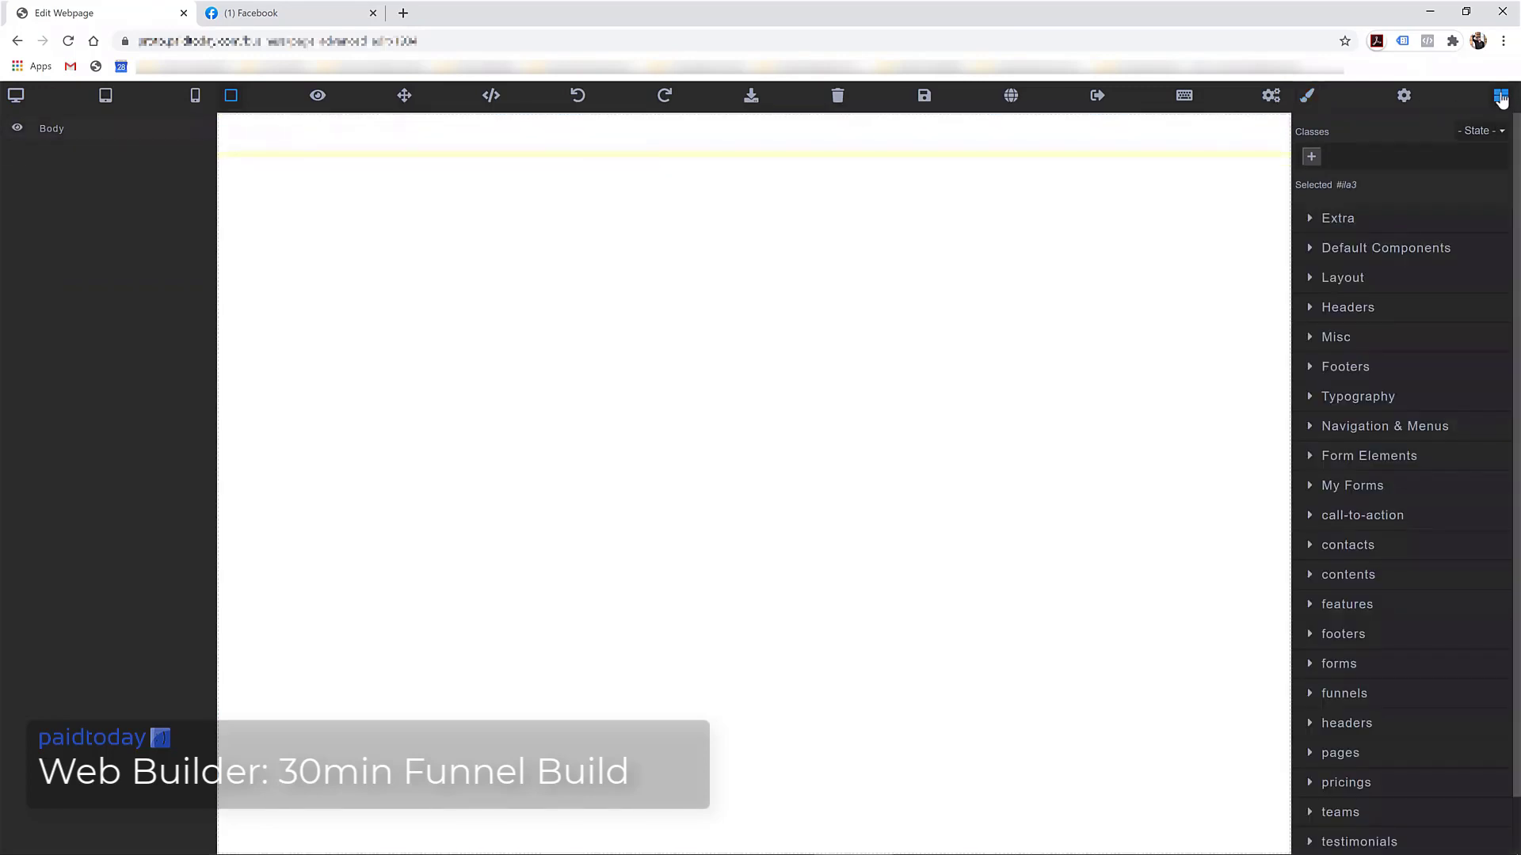
scroll(1382, 412, down, 1)
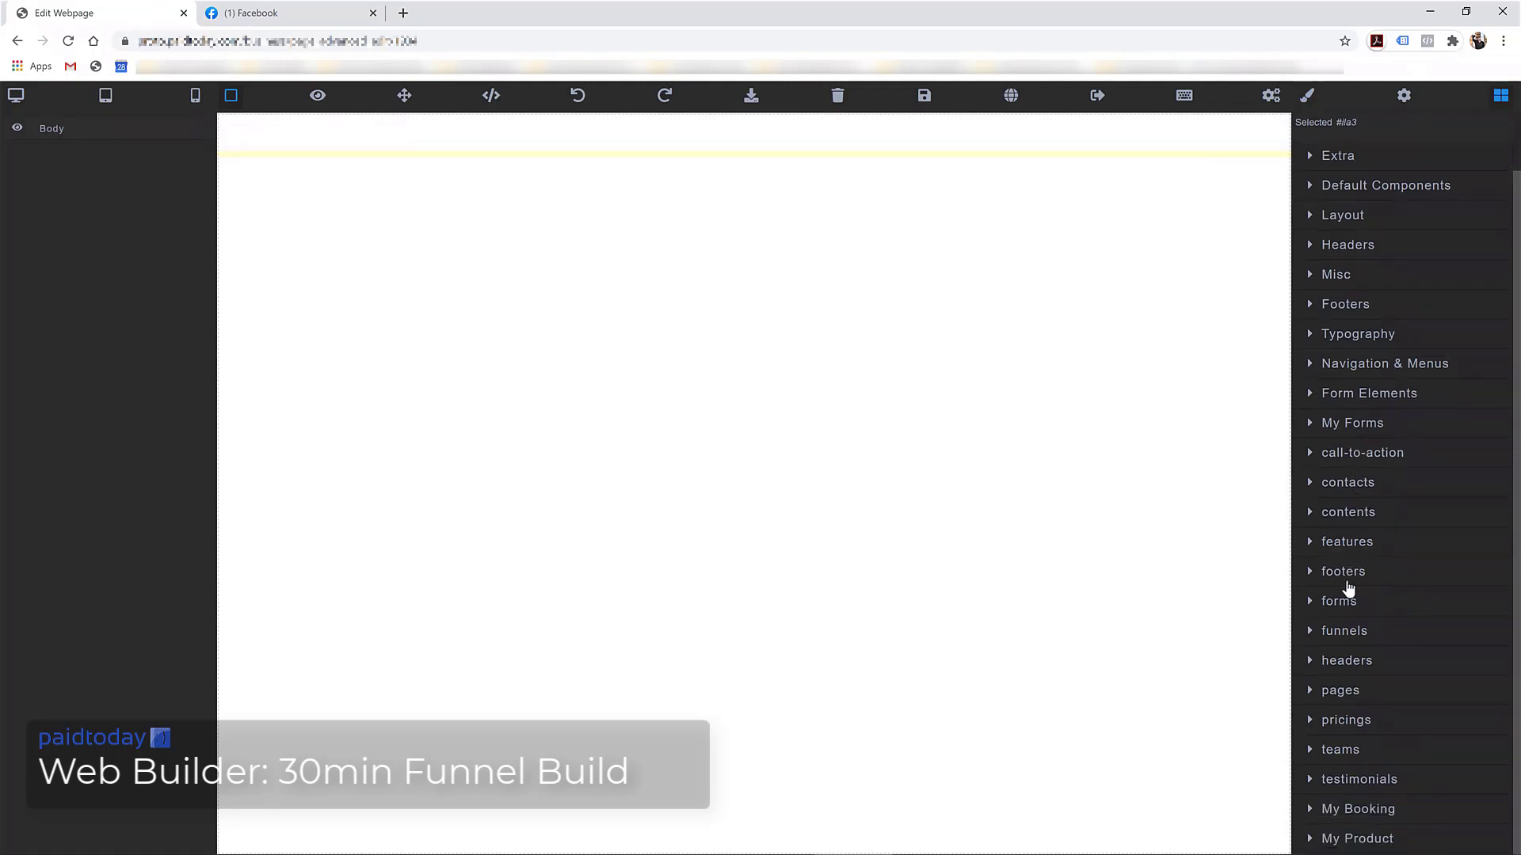
click(1344, 631)
scroll(1362, 475, down, 4)
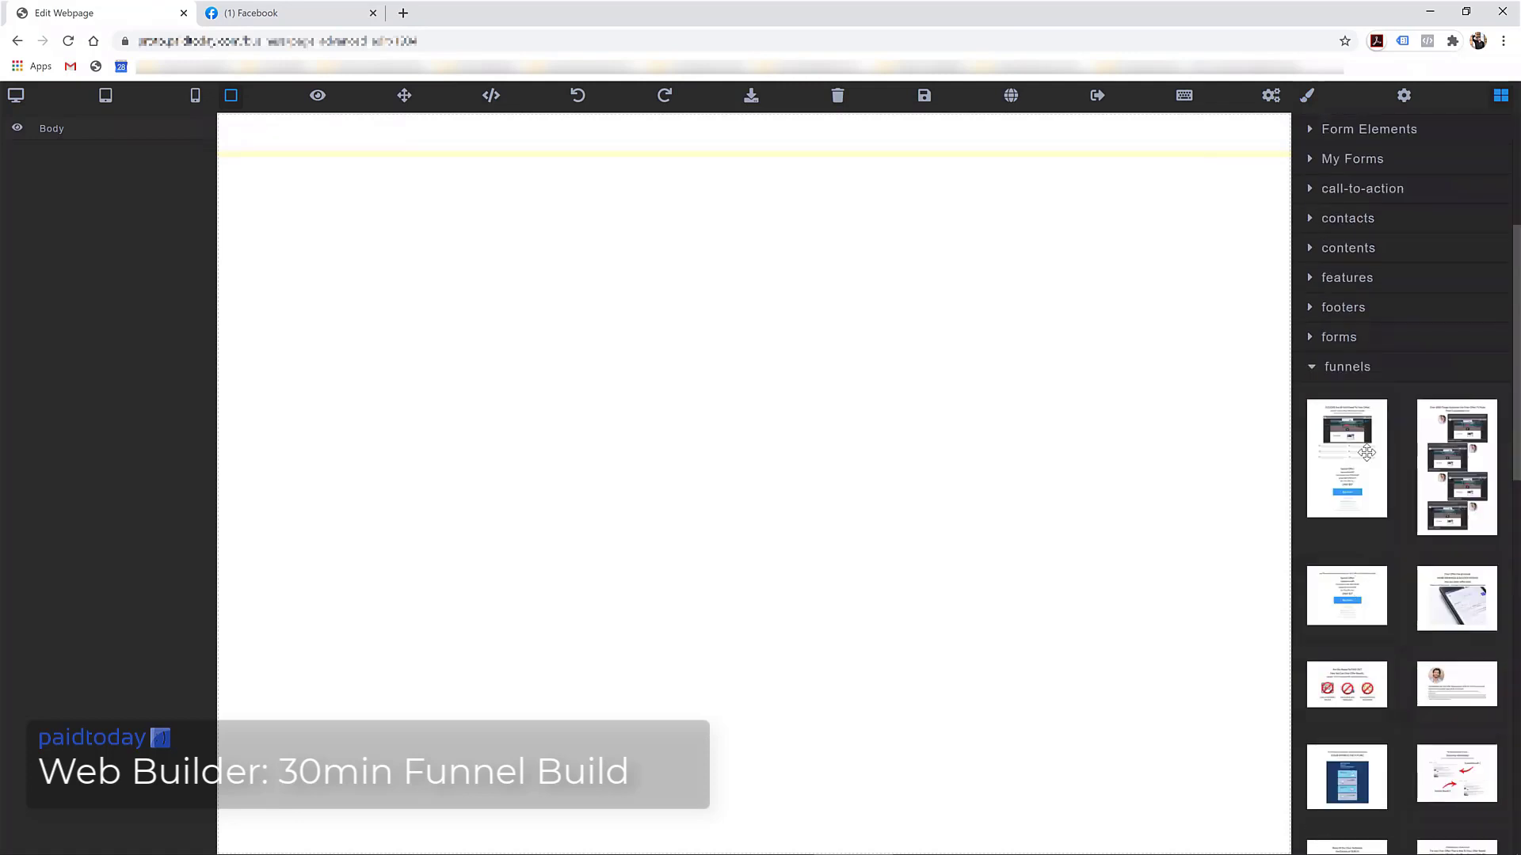
scroll(1299, 467, down, 4)
scroll(1363, 456, up, 2)
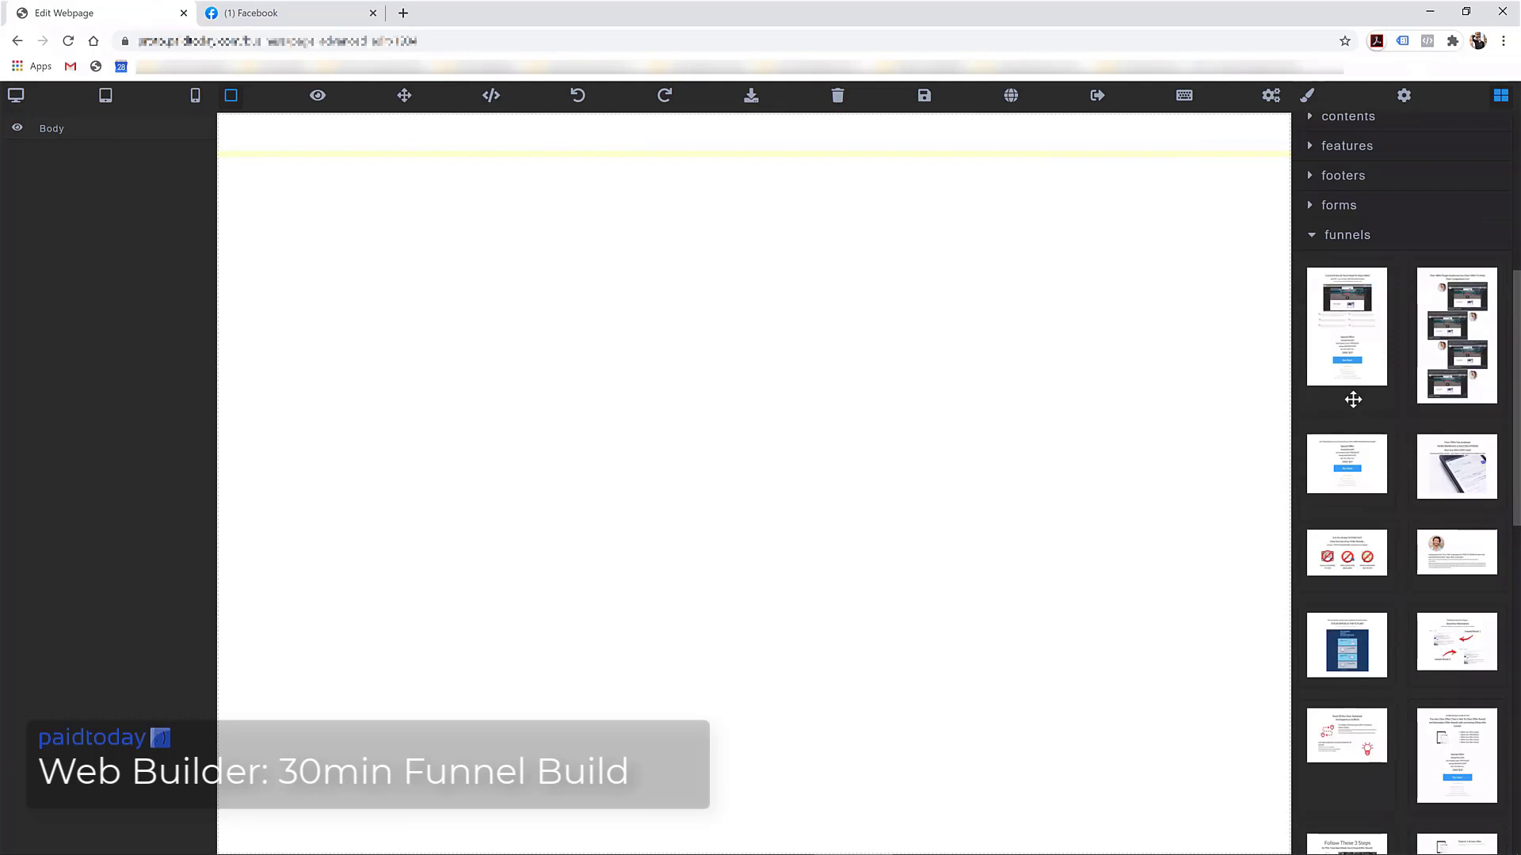
scroll(1362, 420, down, 7)
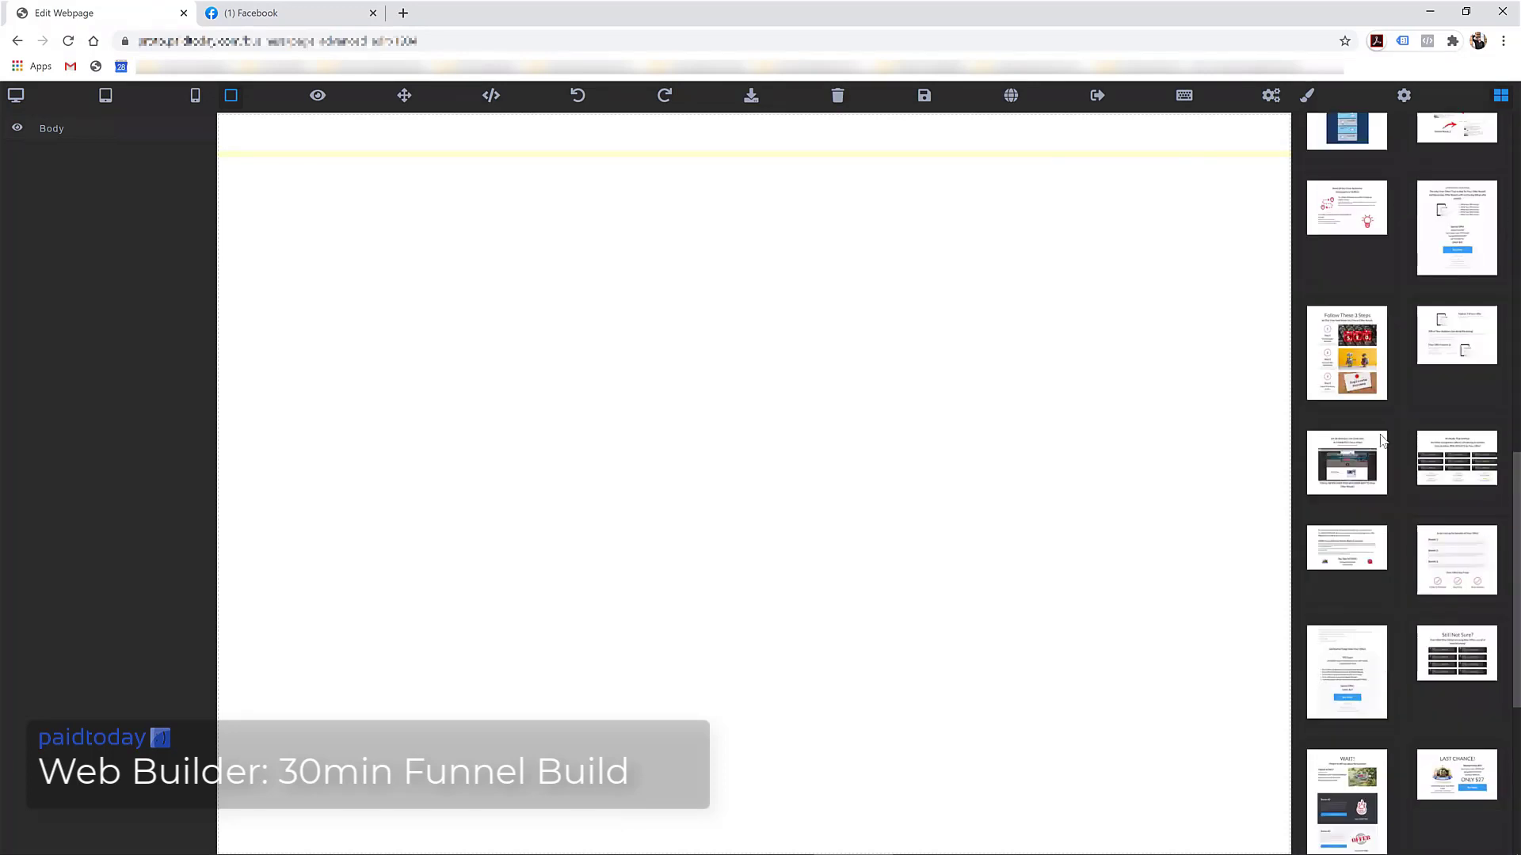
scroll(1382, 440, down, 5)
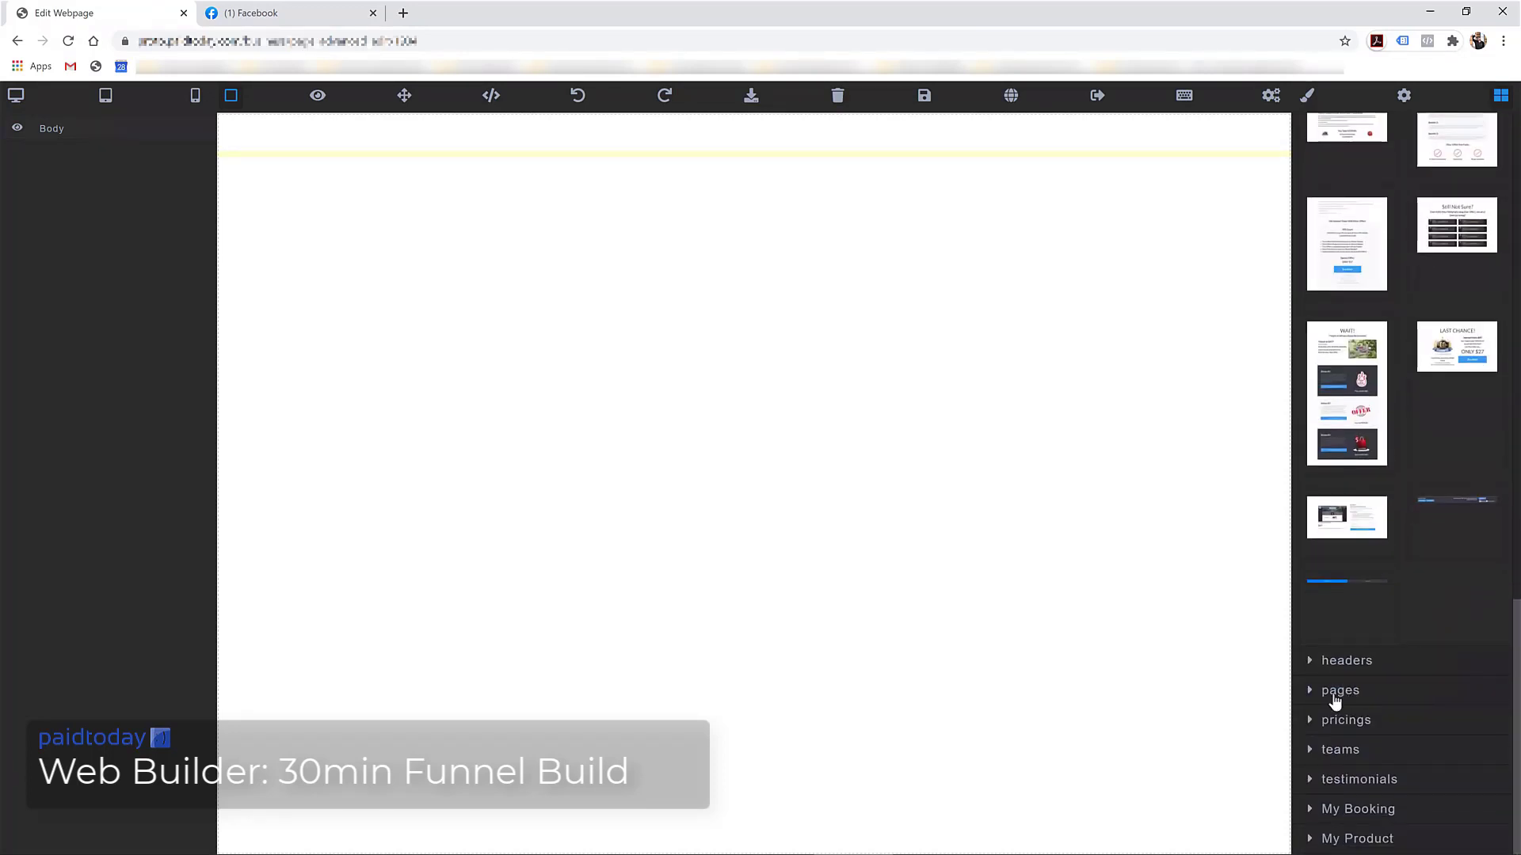
click(1339, 691)
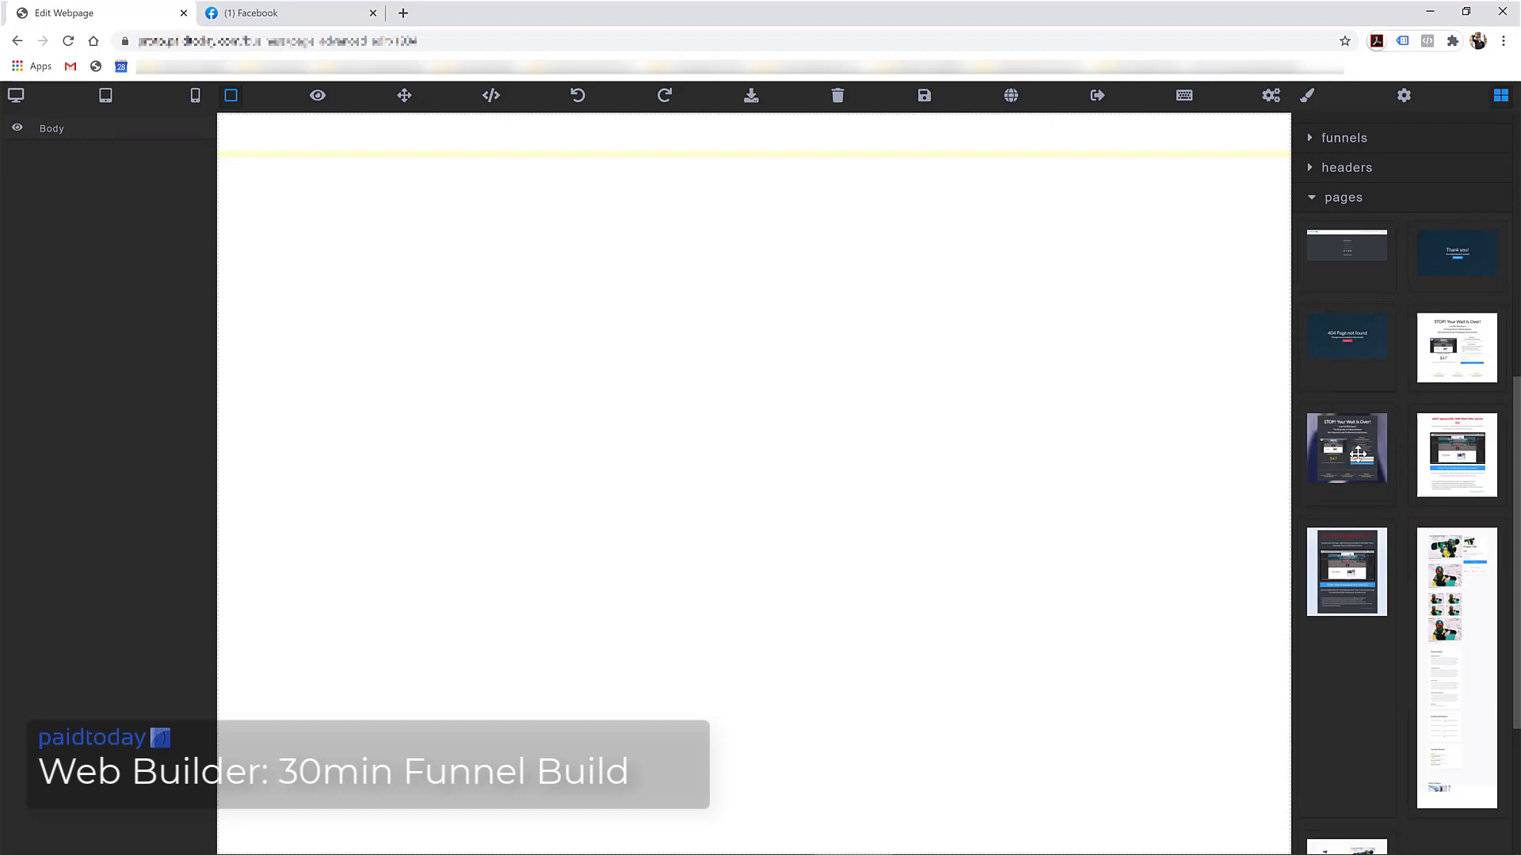
Place the 'STOP! Your Wait Is Over!' page template on the blank home page
drag(1358, 453, 636, 379)
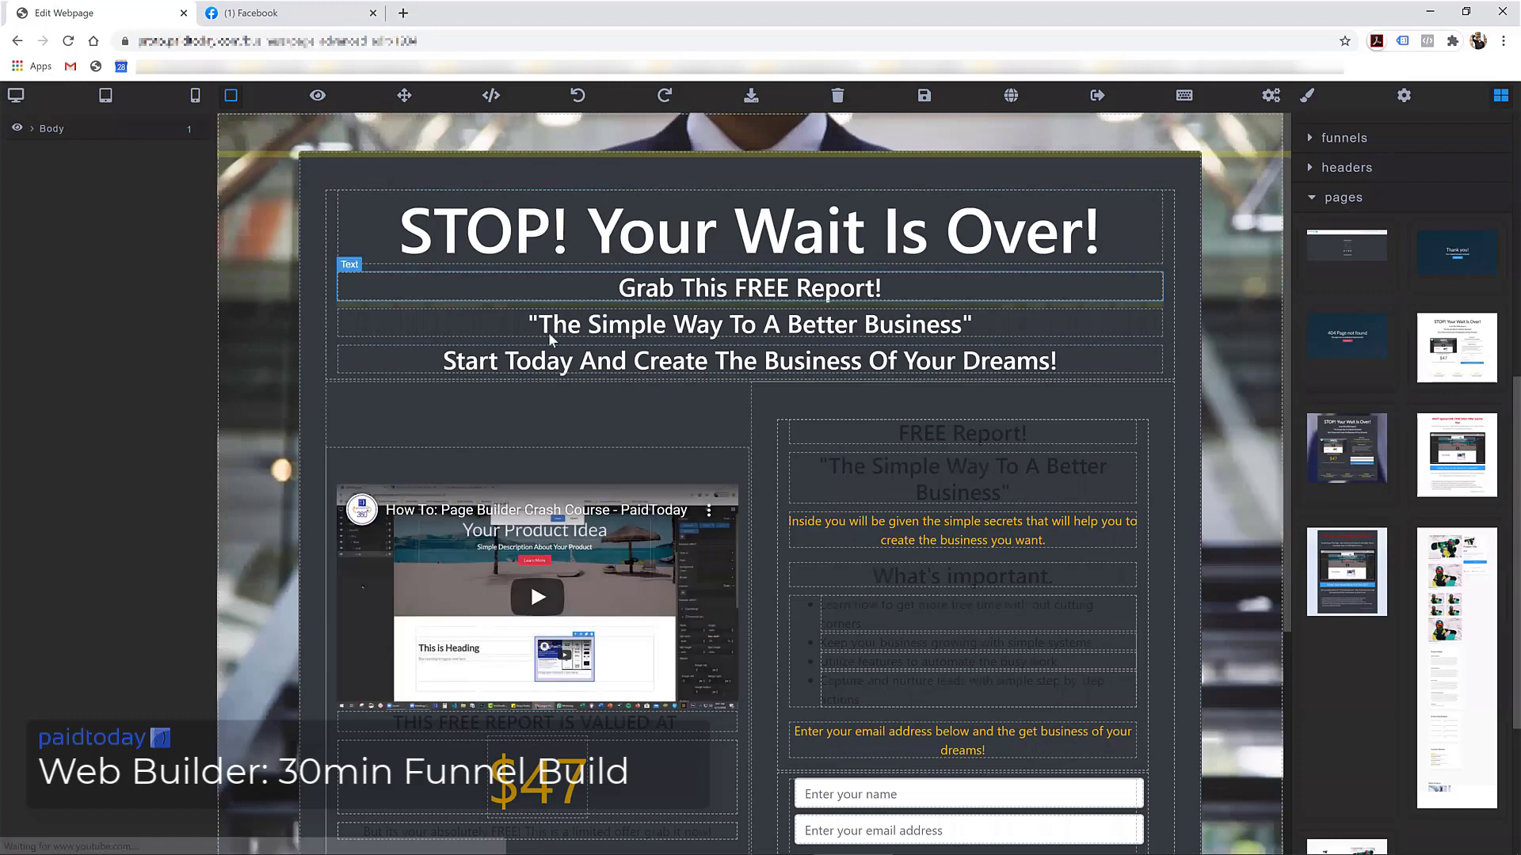
scroll(550, 339, down, 3)
scroll(753, 279, up, 2)
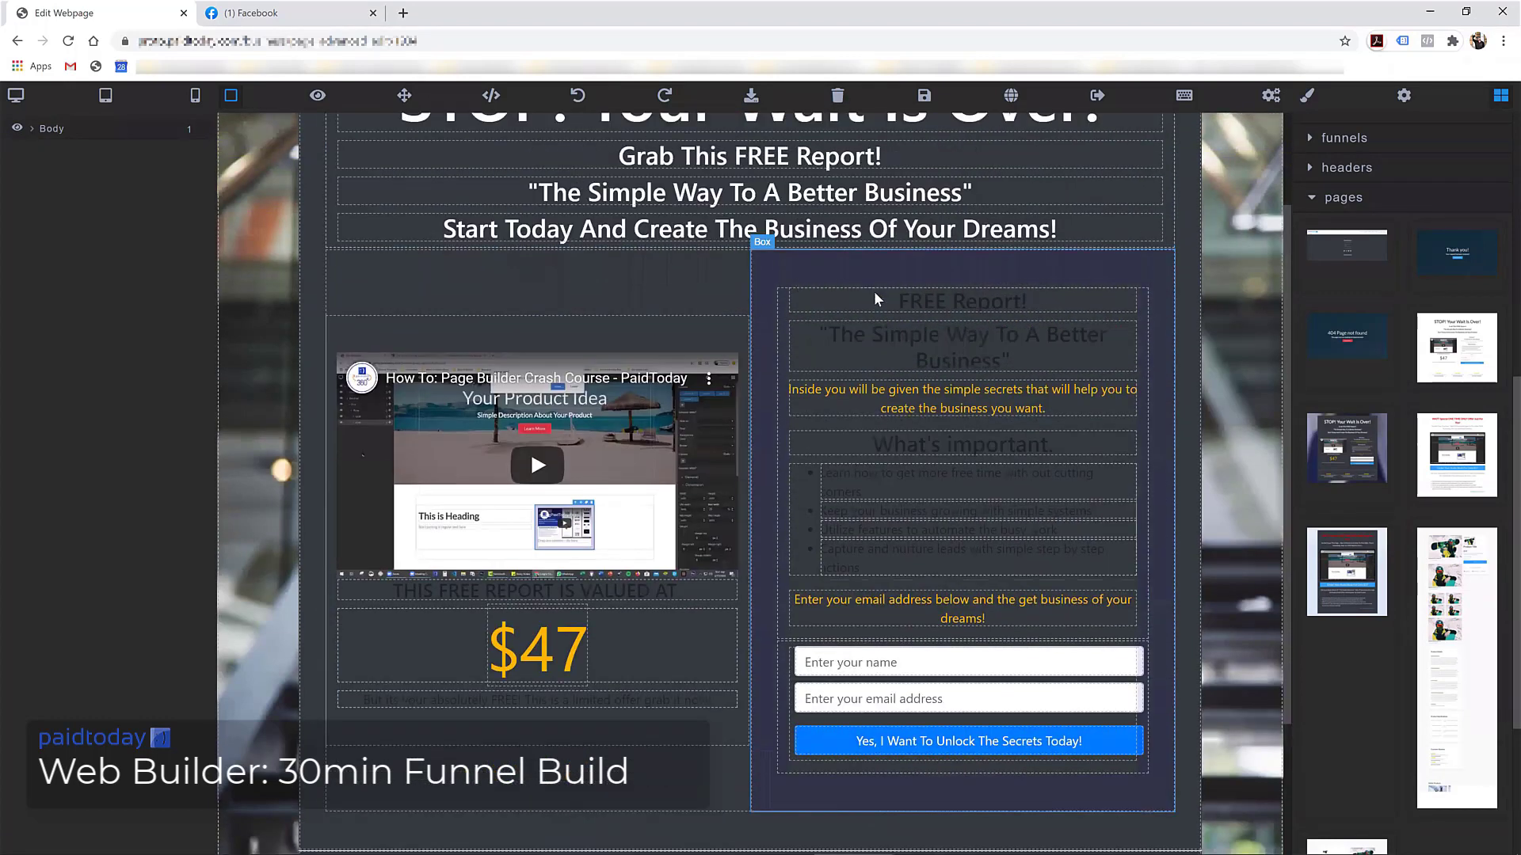
scroll(467, 237, up, 2)
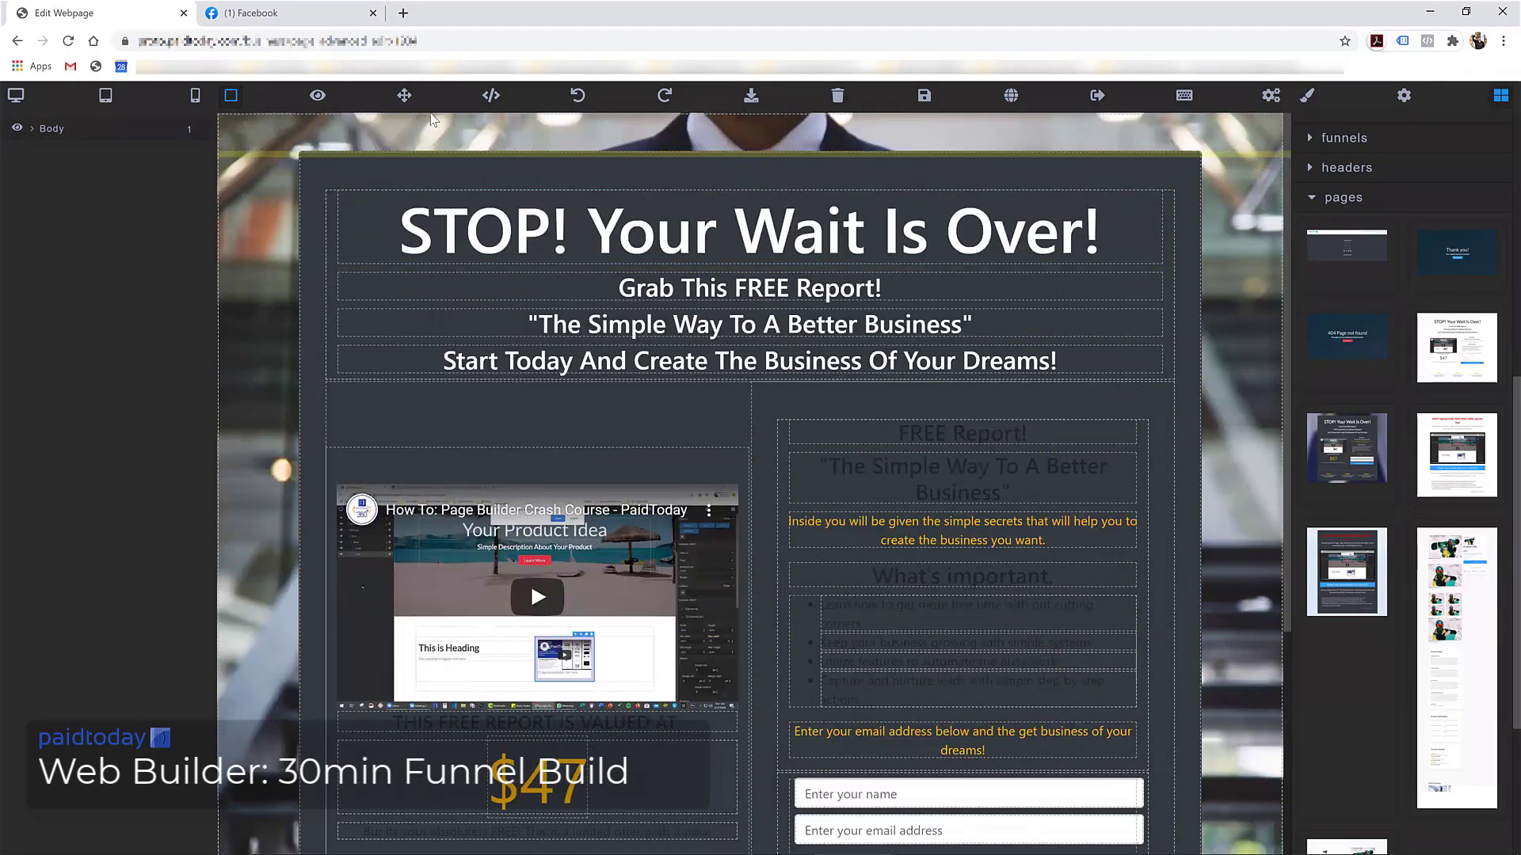
scroll(633, 349, down, 3)
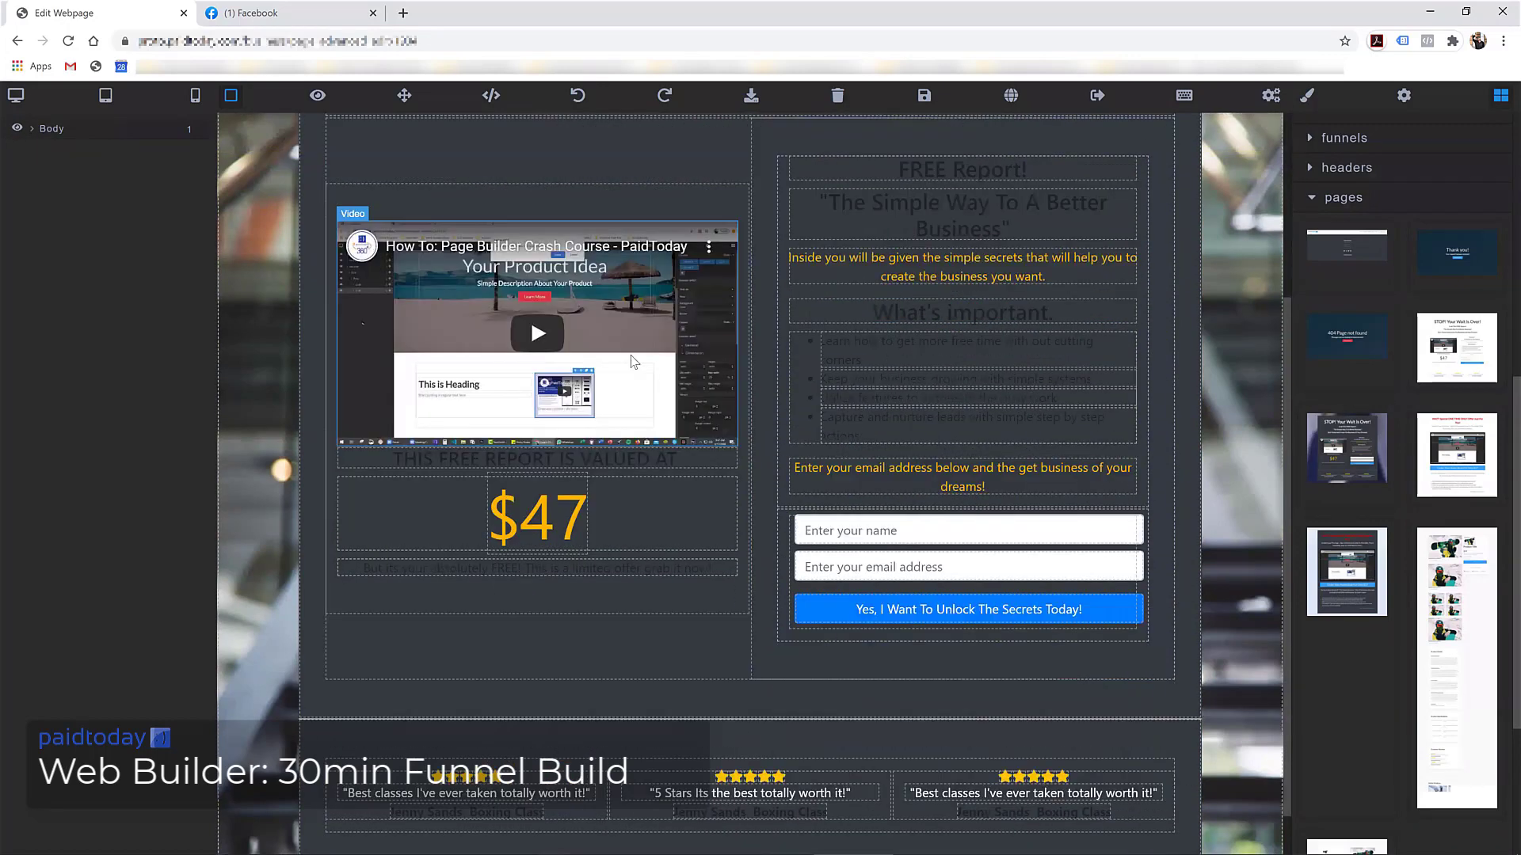
scroll(601, 396, down, 1)
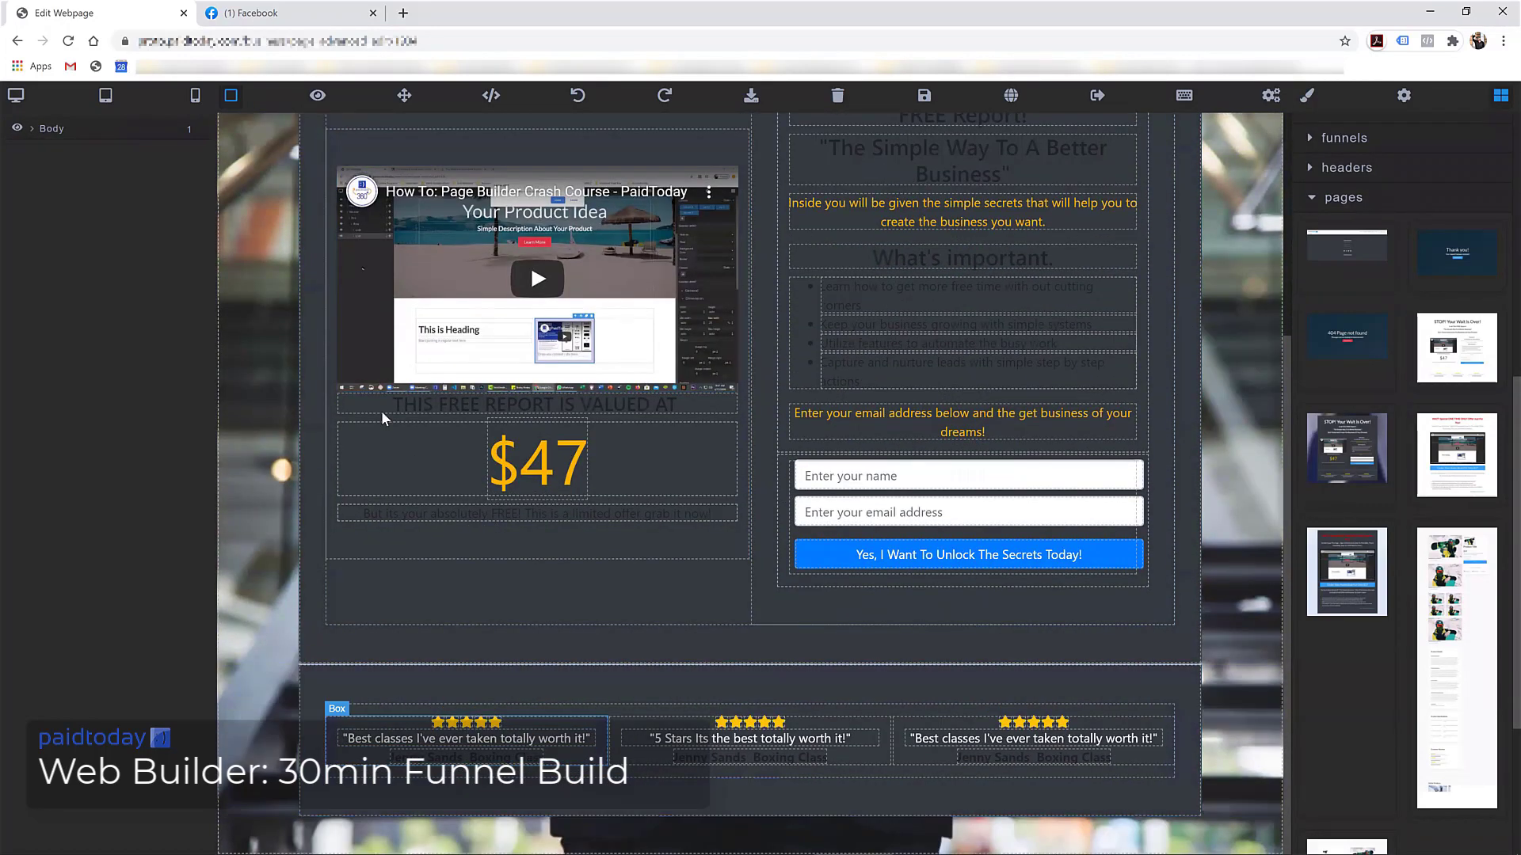
scroll(602, 332, up, 4)
Change the word 'Report' in the subheading to 'Guide'
click(777, 243)
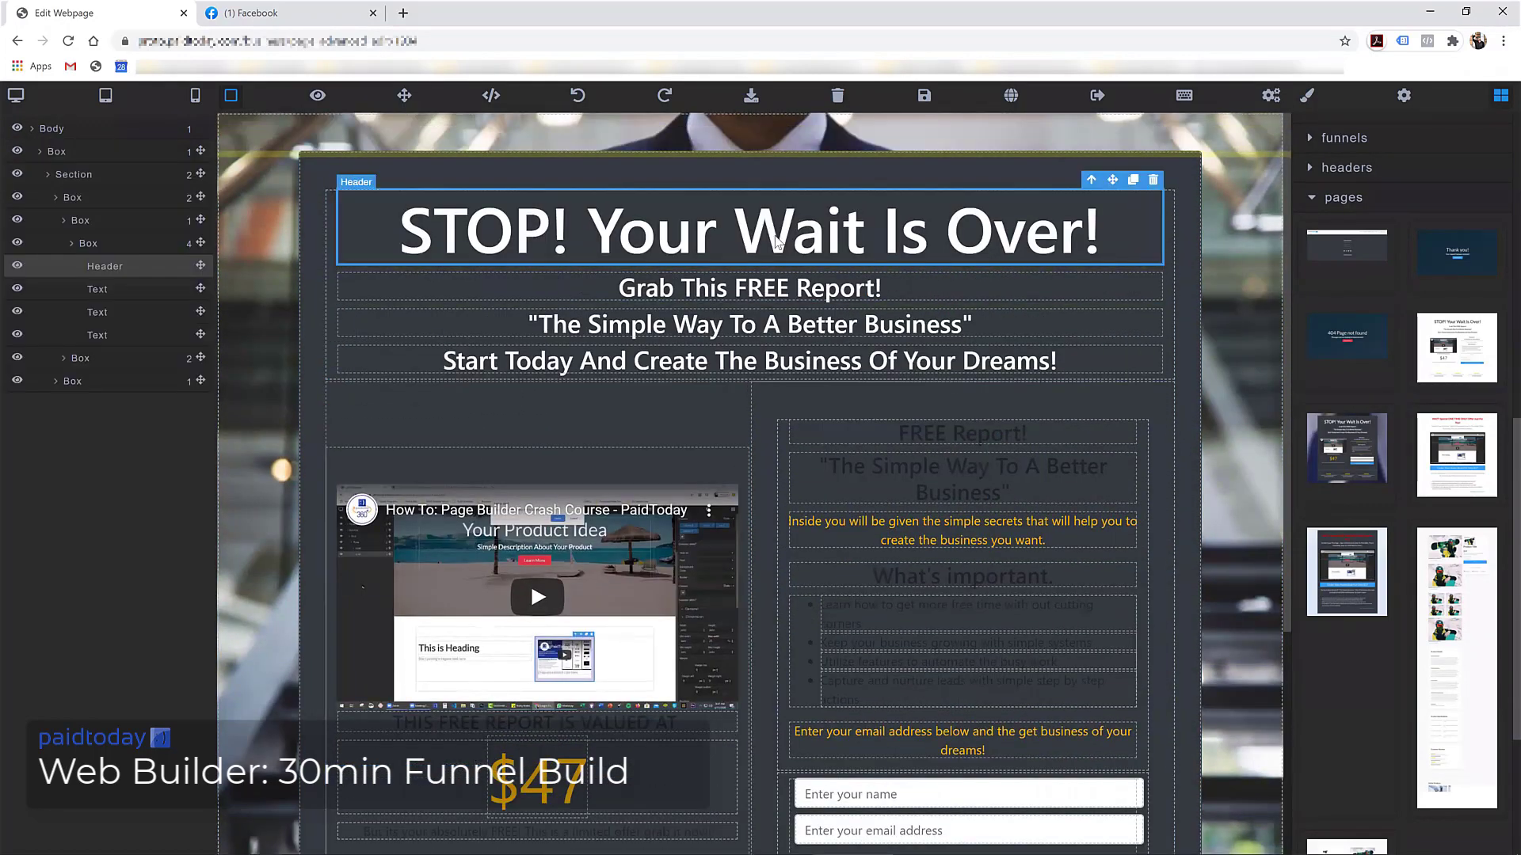
click(768, 293)
click(768, 293)
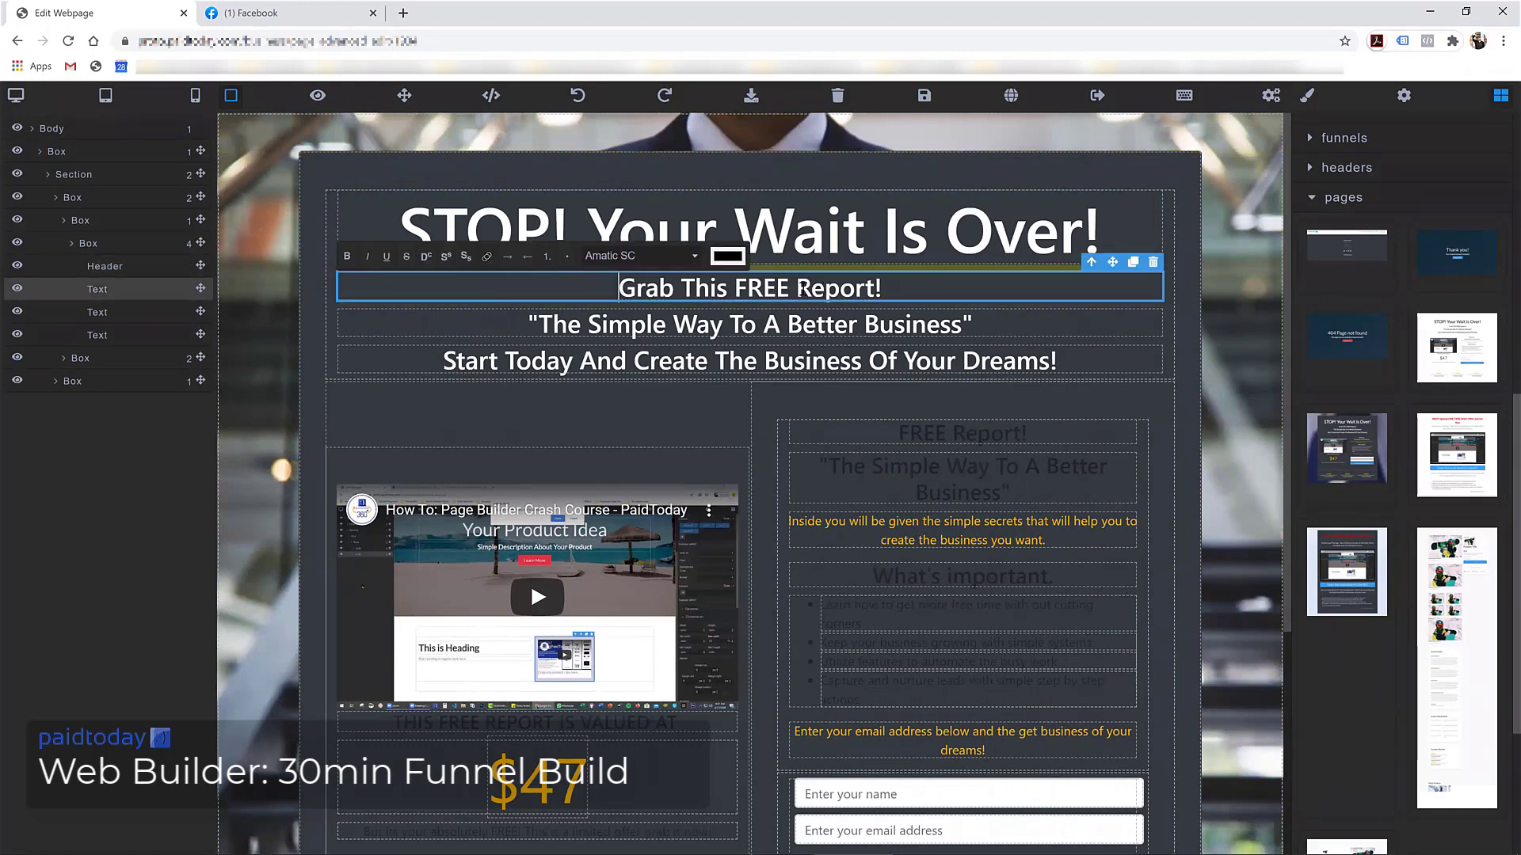
drag(796, 289, 875, 289)
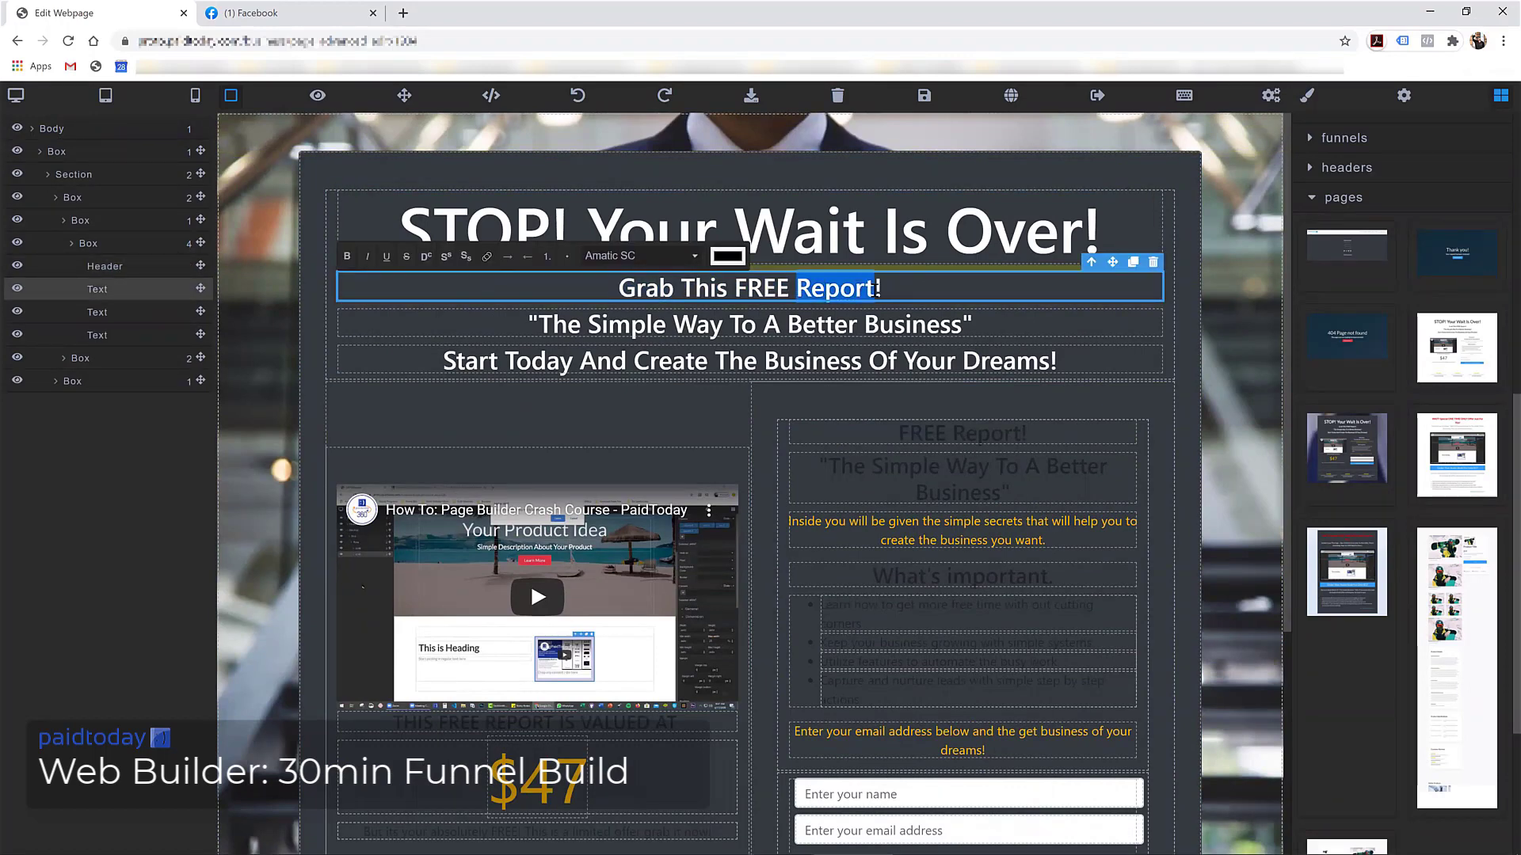
text(gui)
key(BackSpace)
key(BackSpace)
key(BackSpace)
text(Guid)
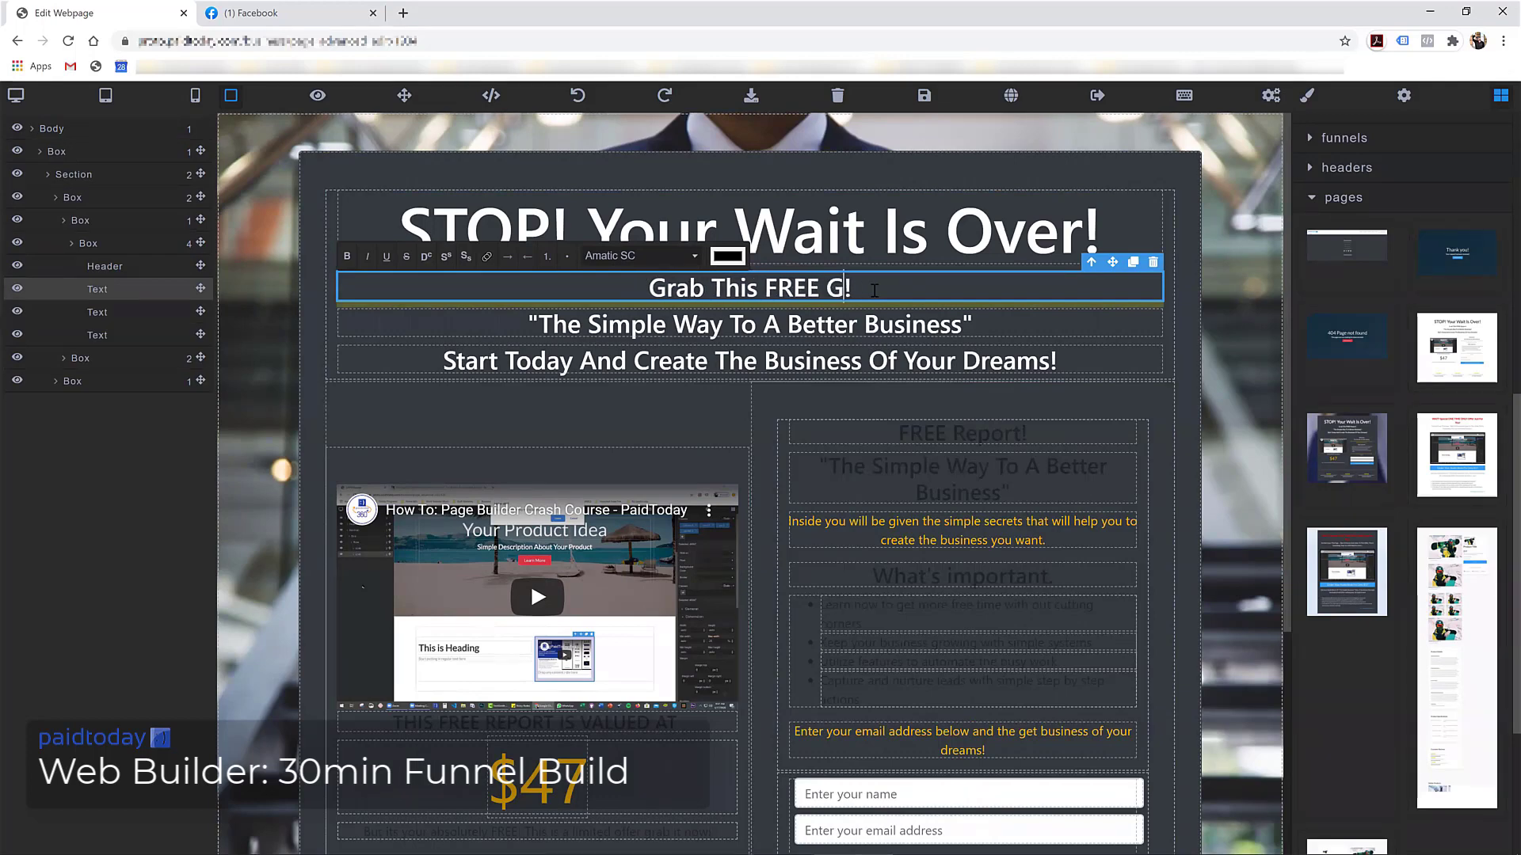
text(e)
Check the quoted Simple Way line, then select the right-hand opt-in column
click(706, 333)
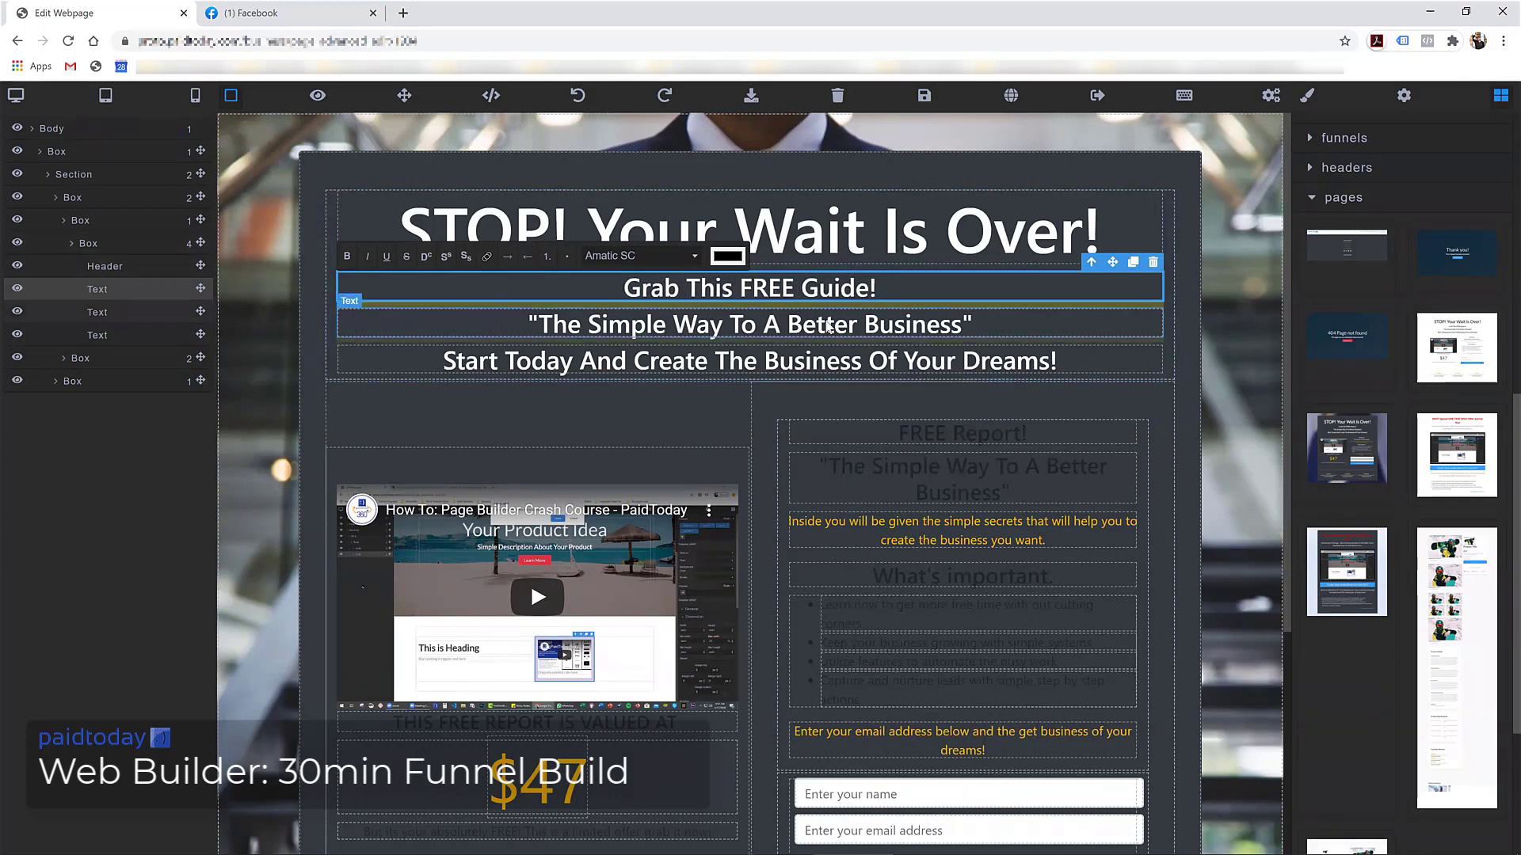
click(706, 332)
triple_click(707, 335)
click(630, 324)
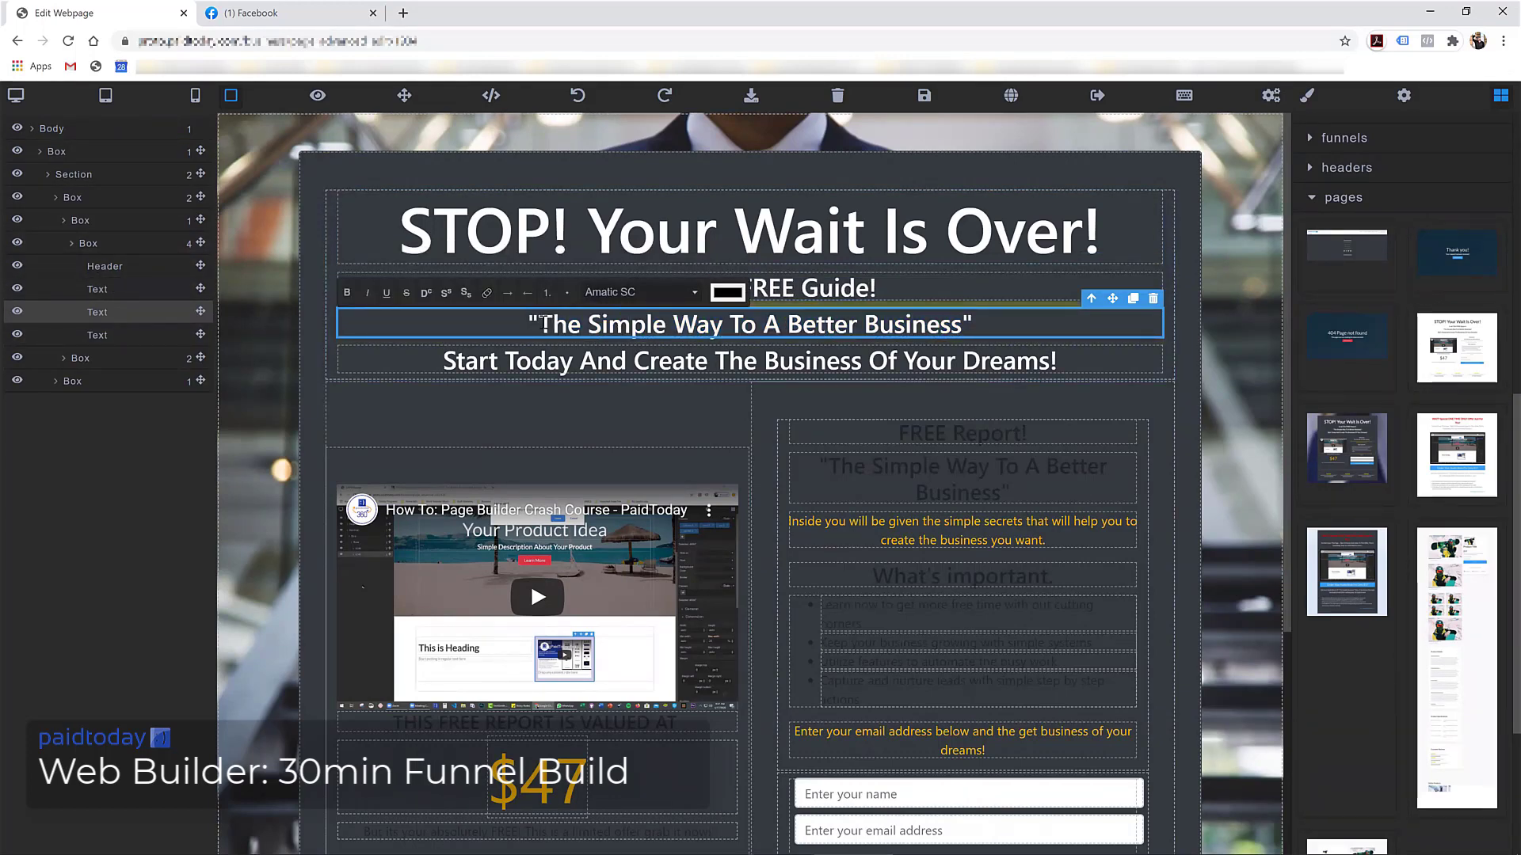
scroll(935, 263, down, 3)
click(831, 145)
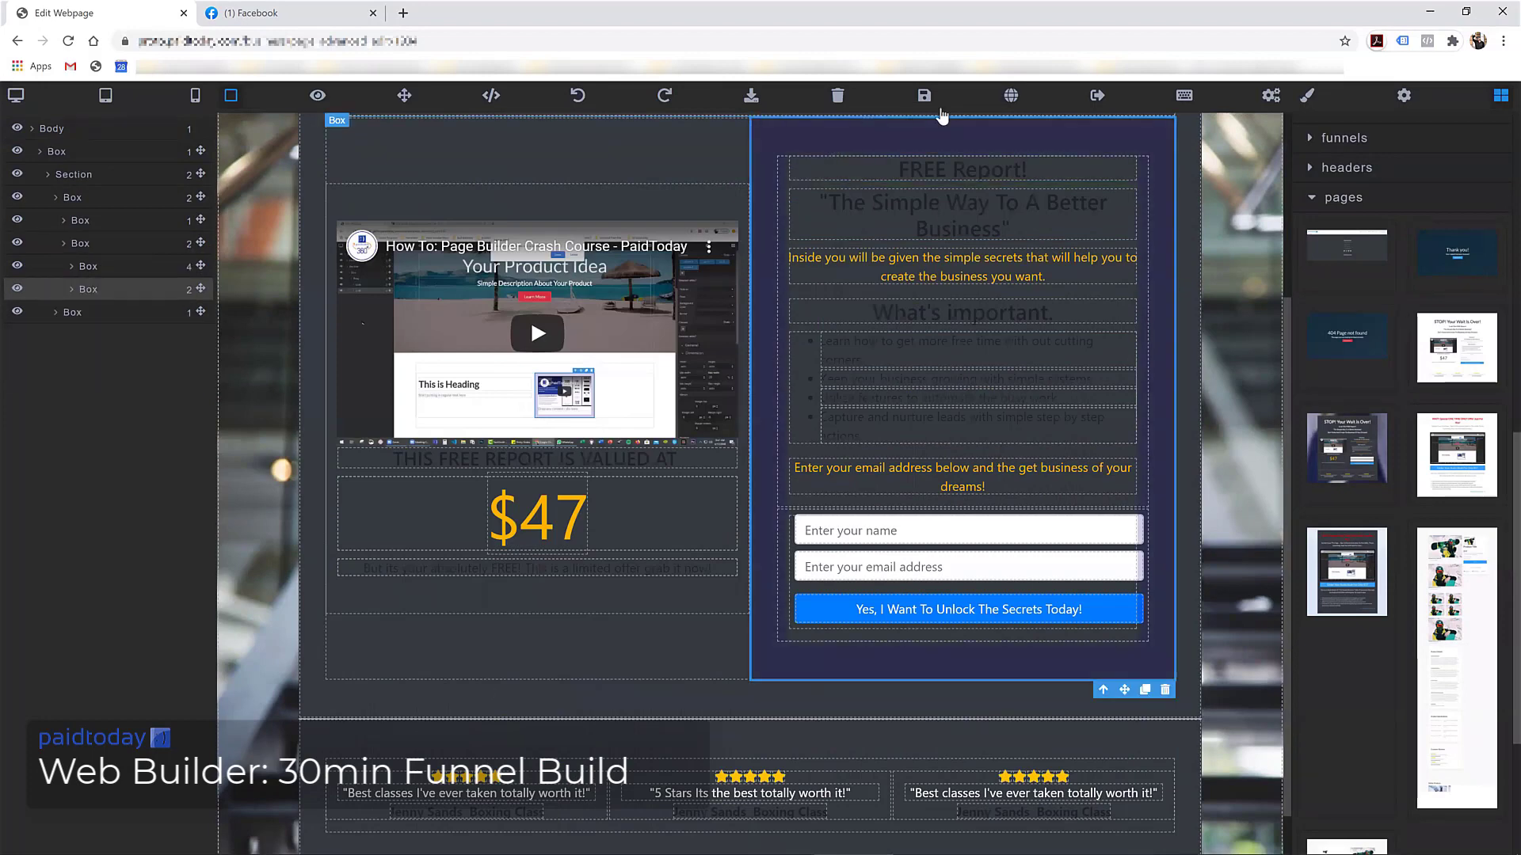
scroll(1045, 182, up, 3)
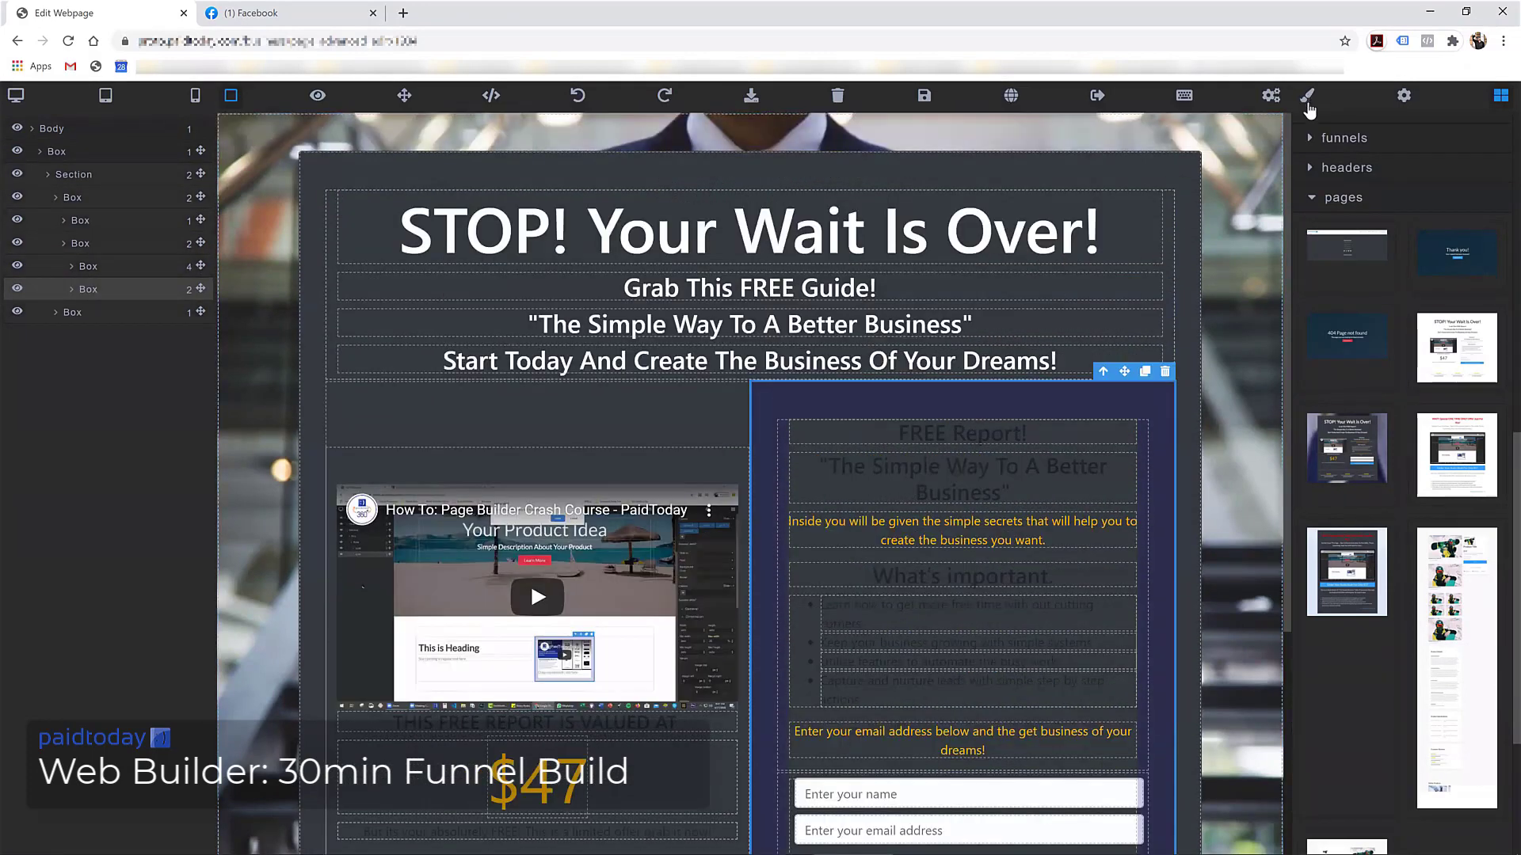
Give the opt-in column the text-white class, save, and view the live page
click(1307, 98)
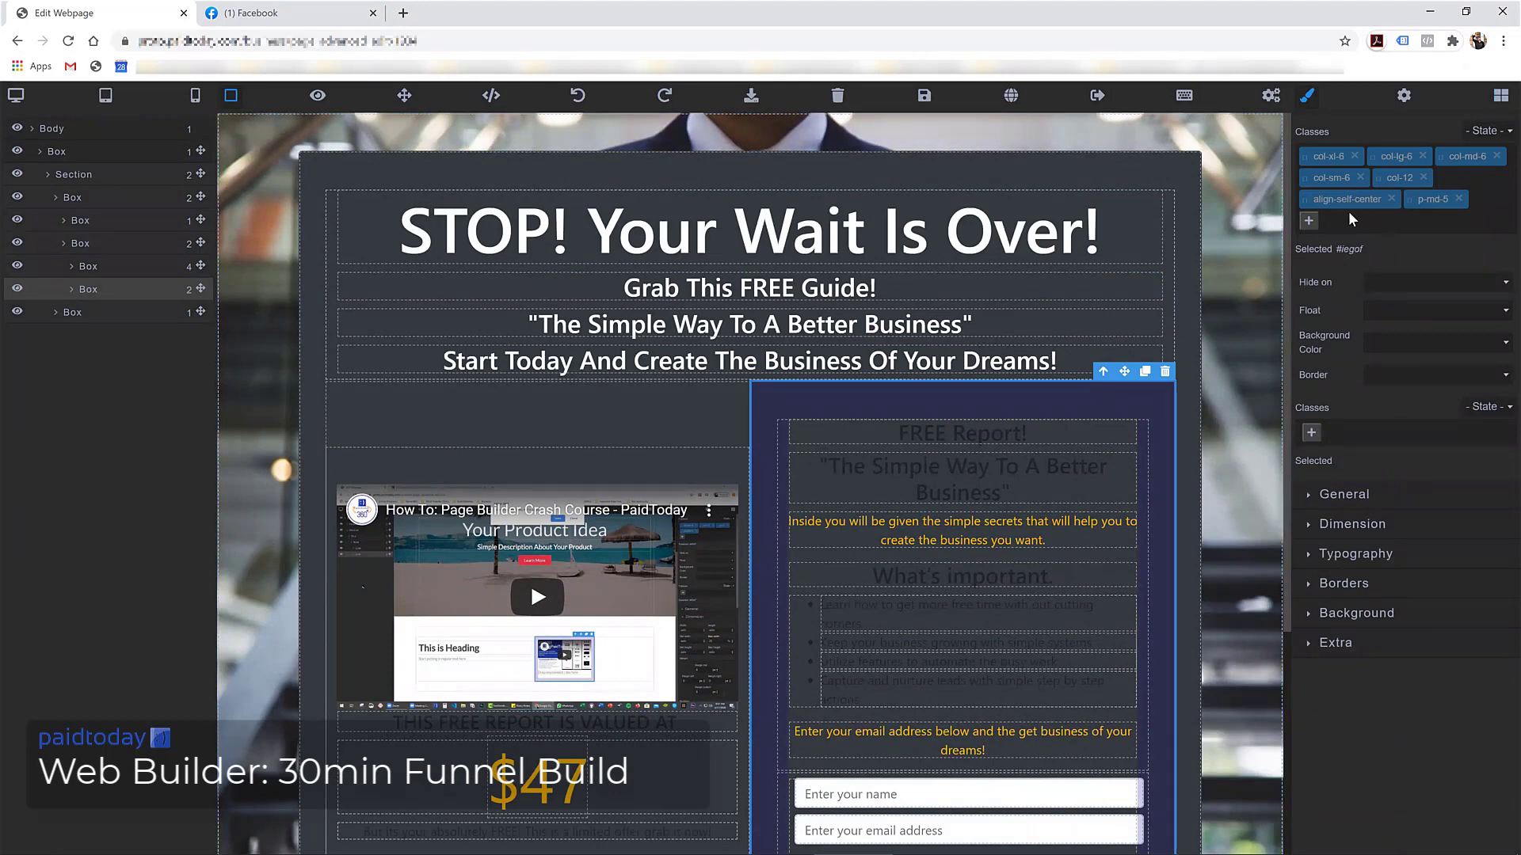
click(1310, 220)
text(text-white)
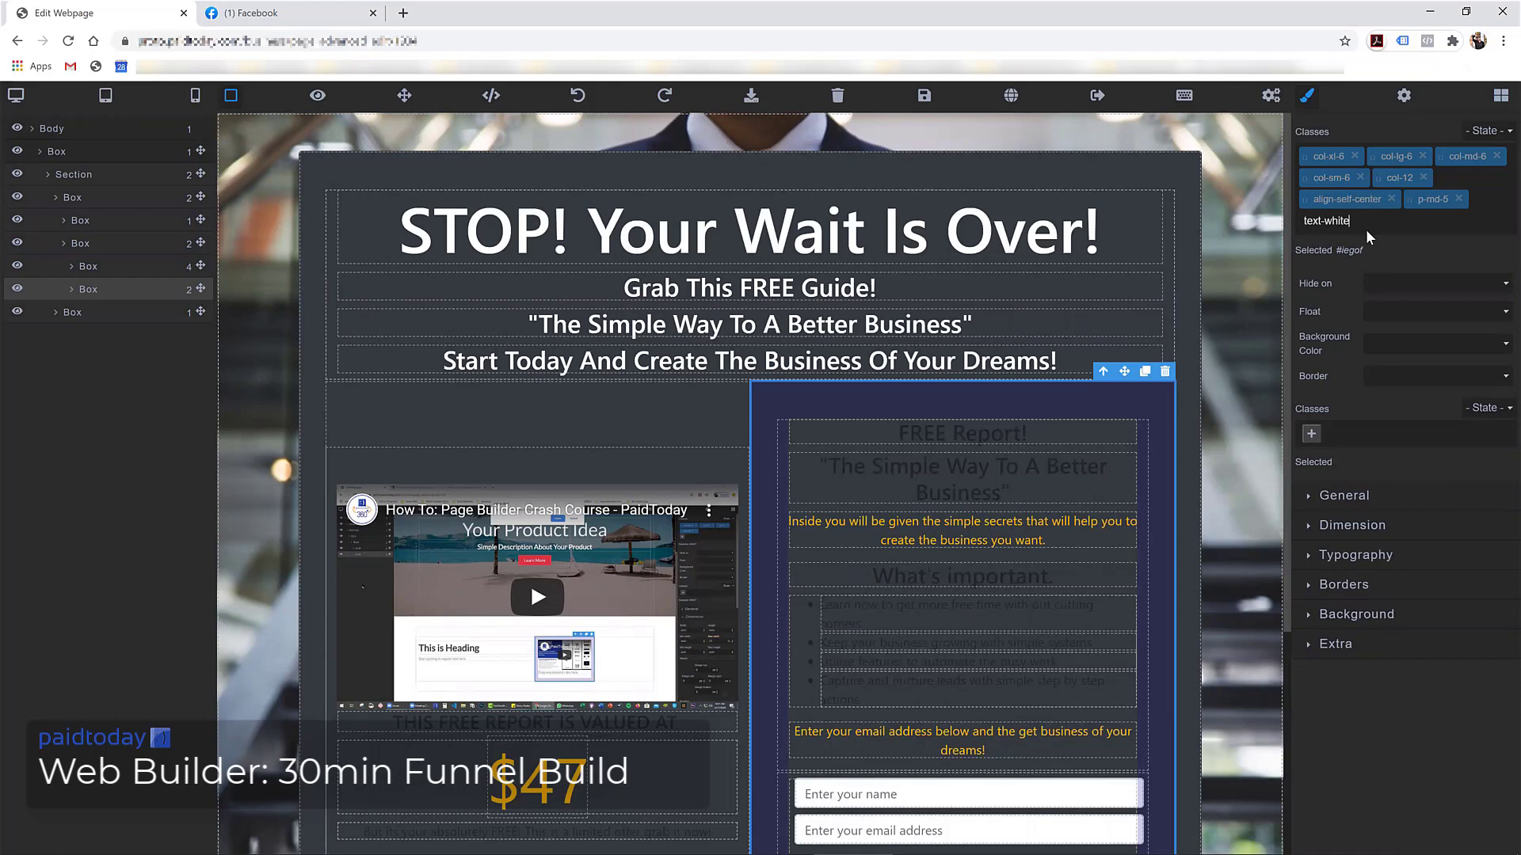
key(Return)
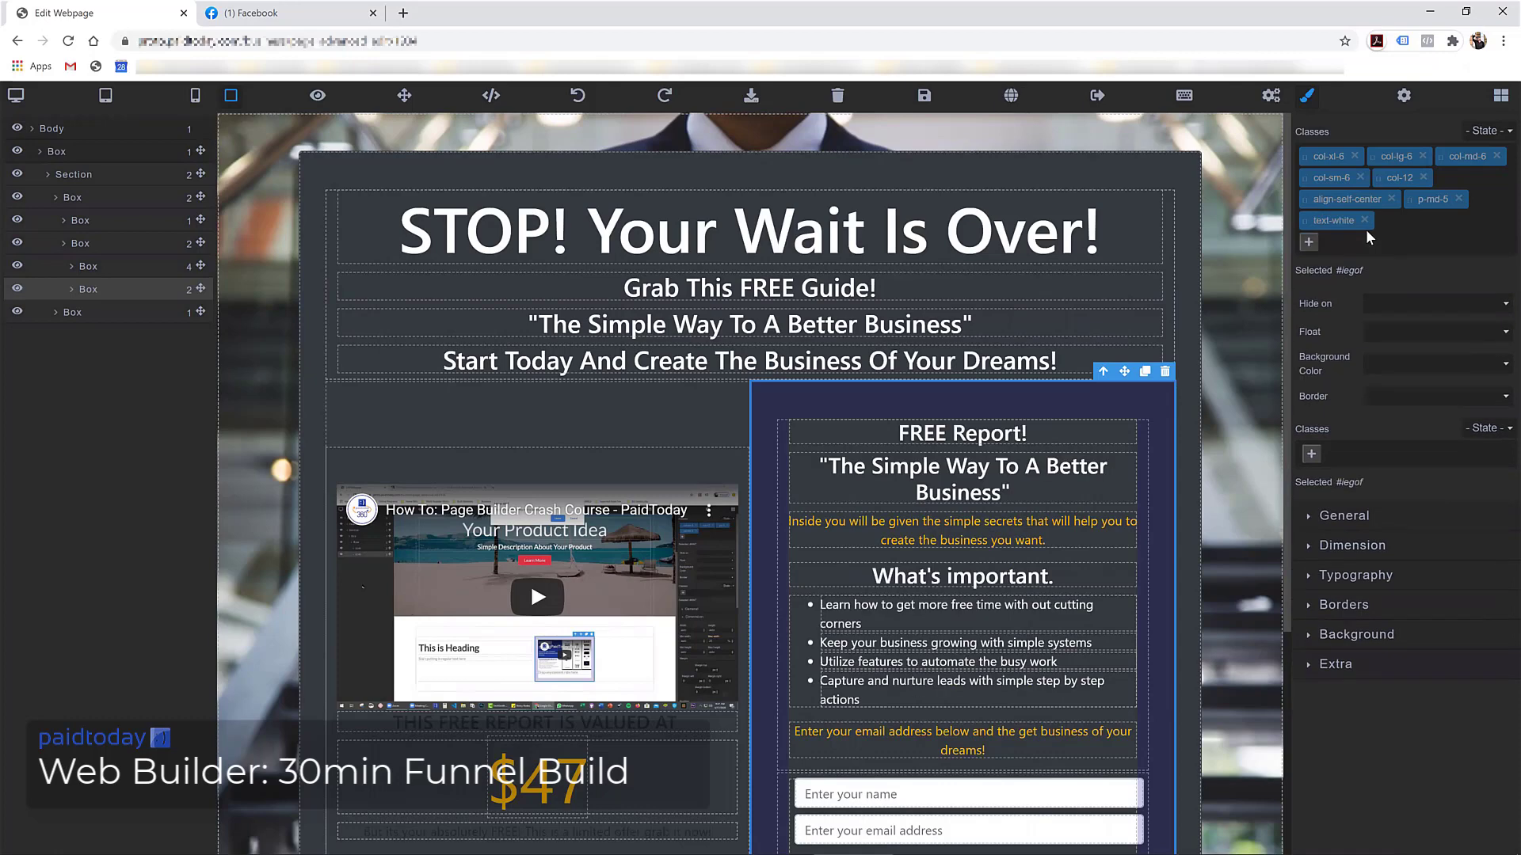
click(923, 96)
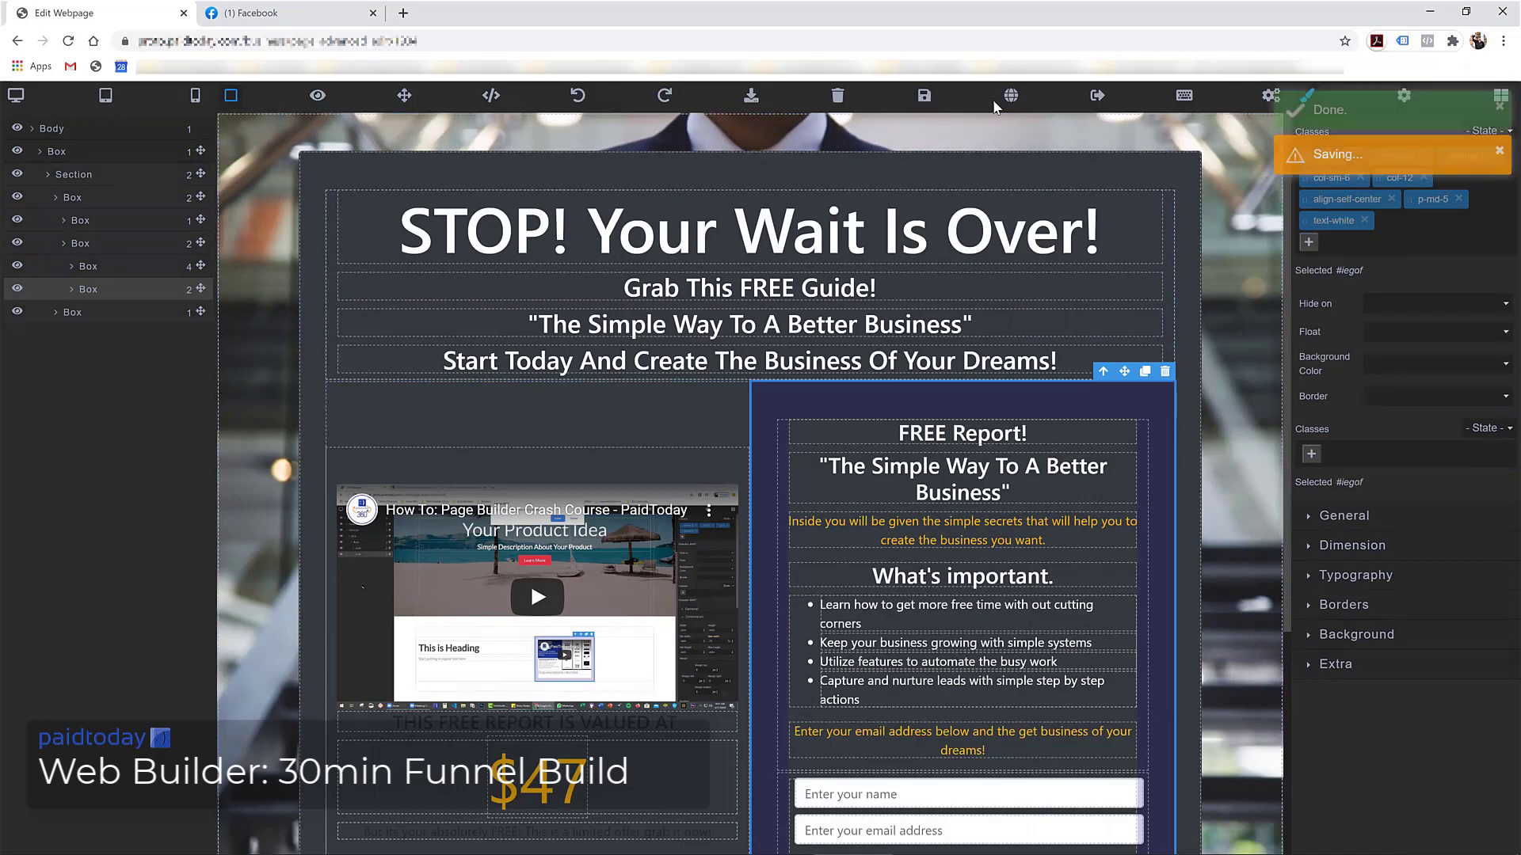
click(1011, 97)
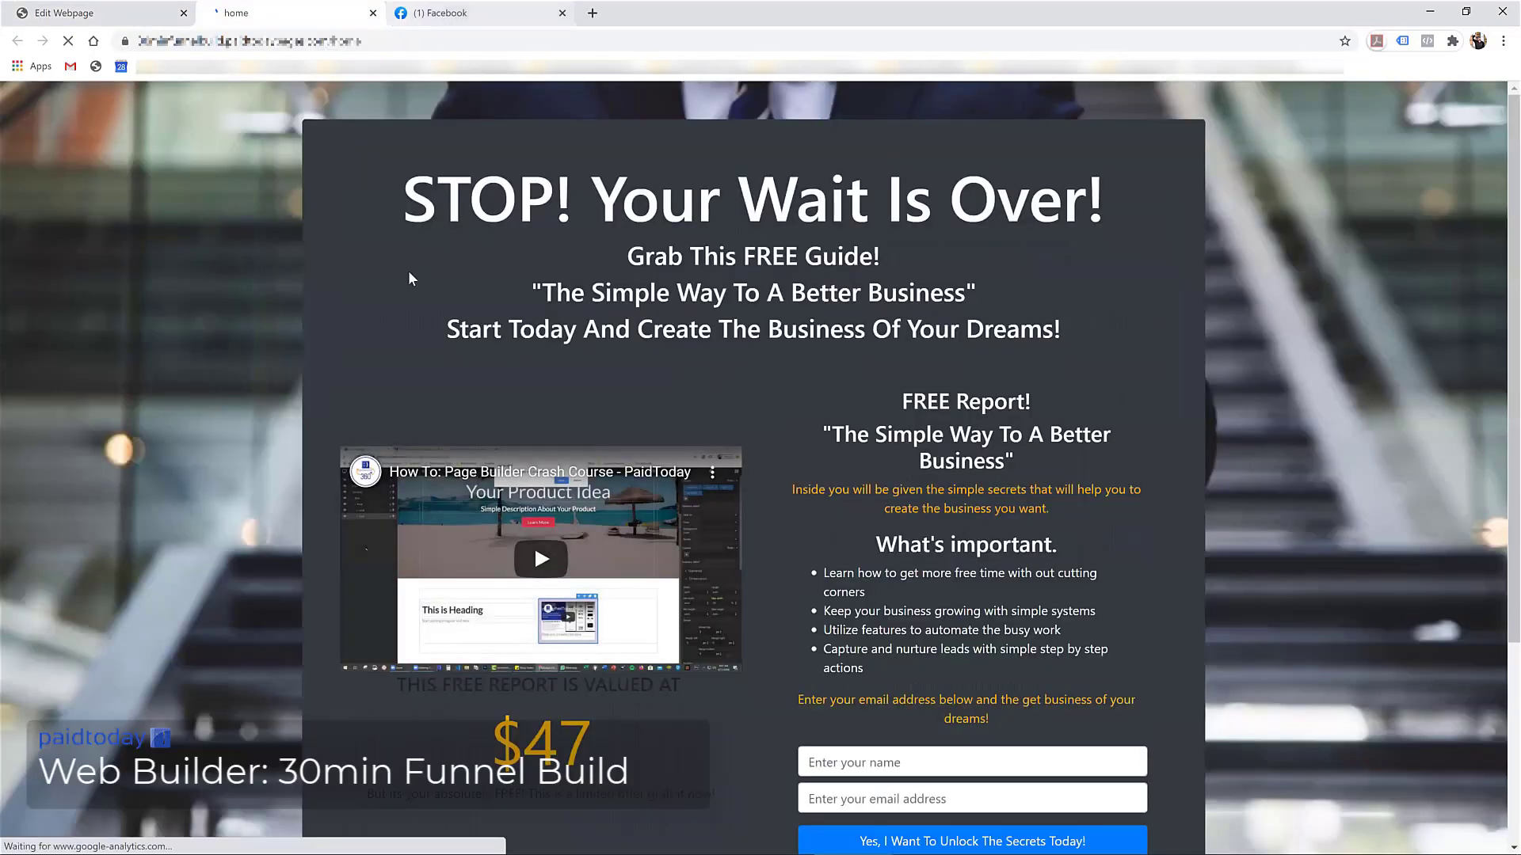
Scroll through the live opt-in page, then return to the Edit Webpage tab
scroll(476, 326, down, 3)
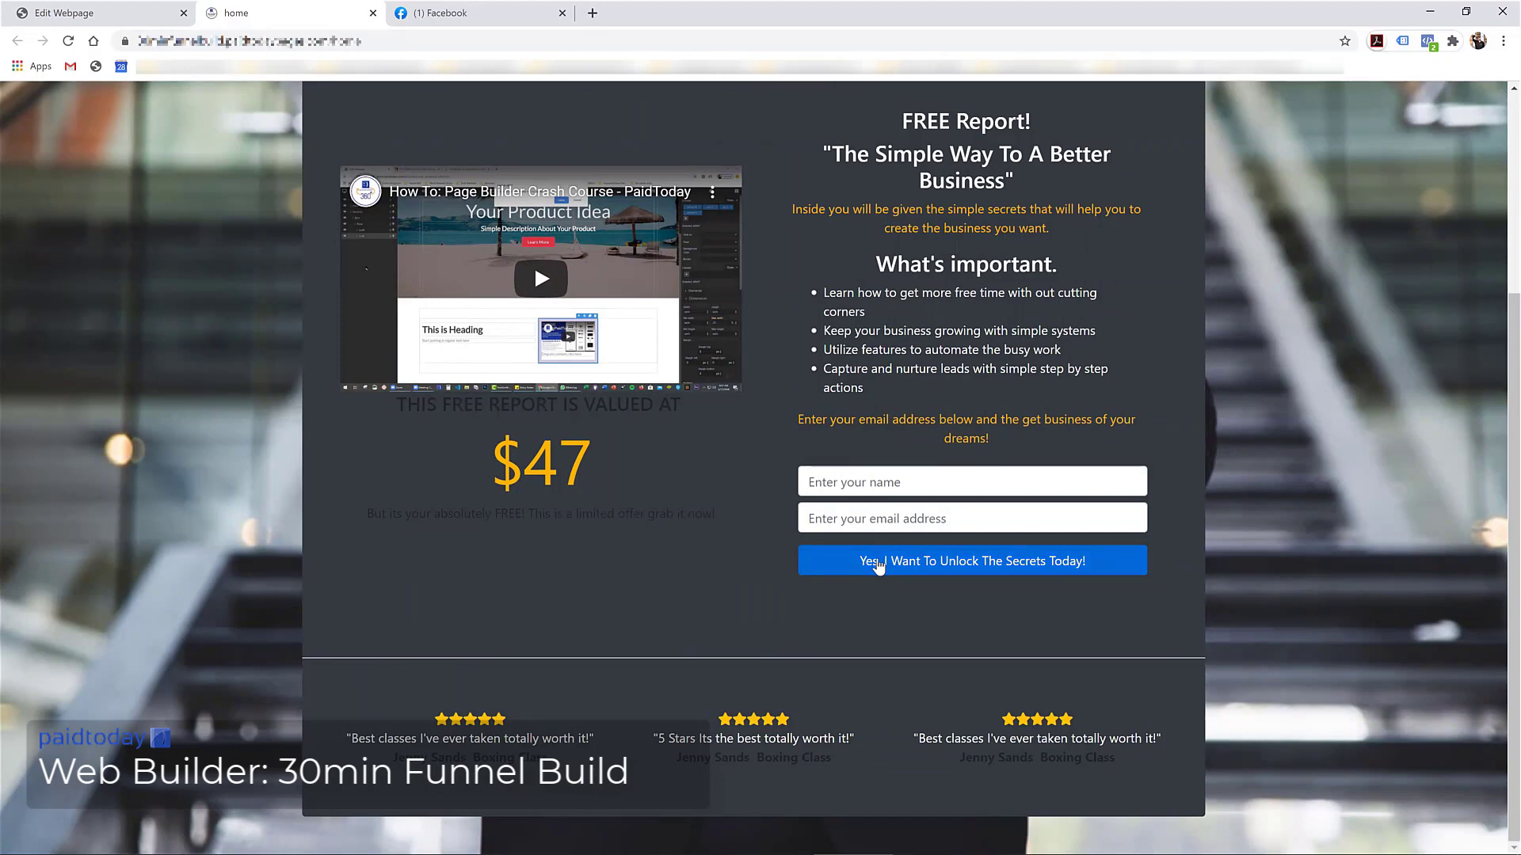
scroll(618, 499, up, 3)
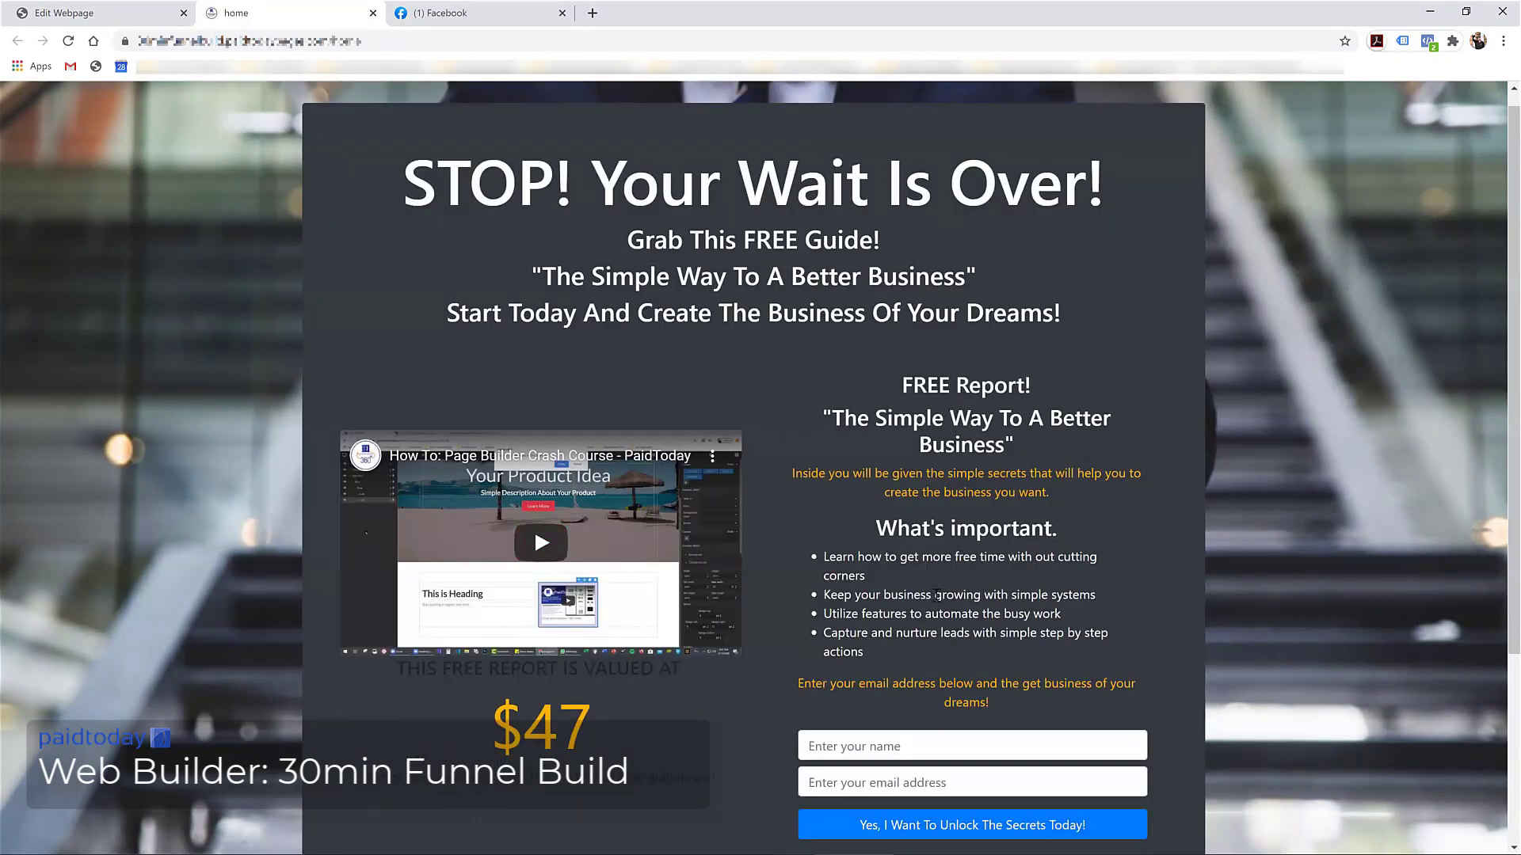
click(114, 13)
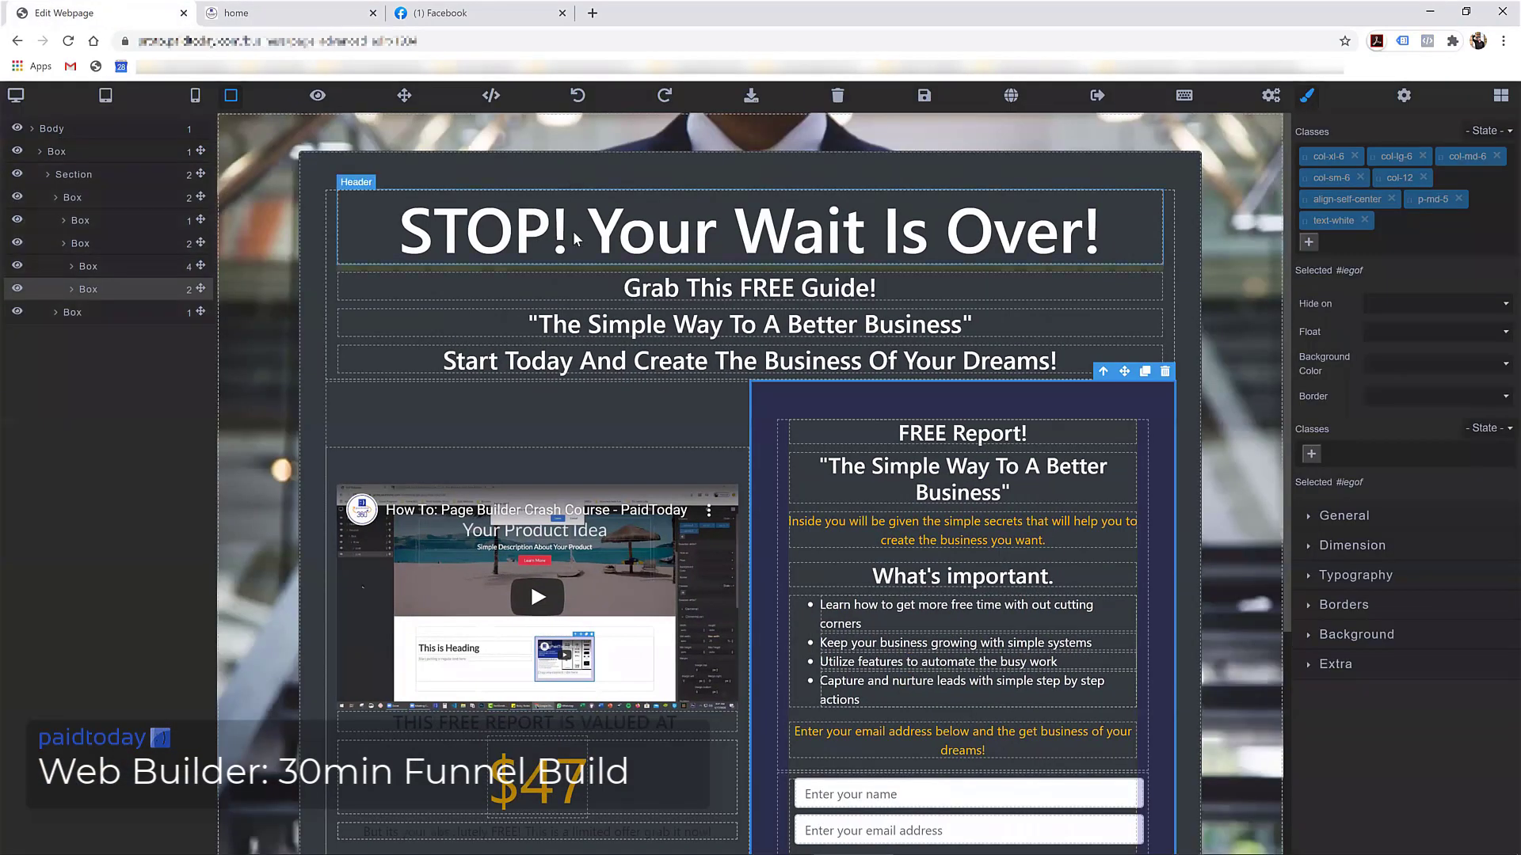
Place a Responsive Image block above the video in the left column
click(561, 467)
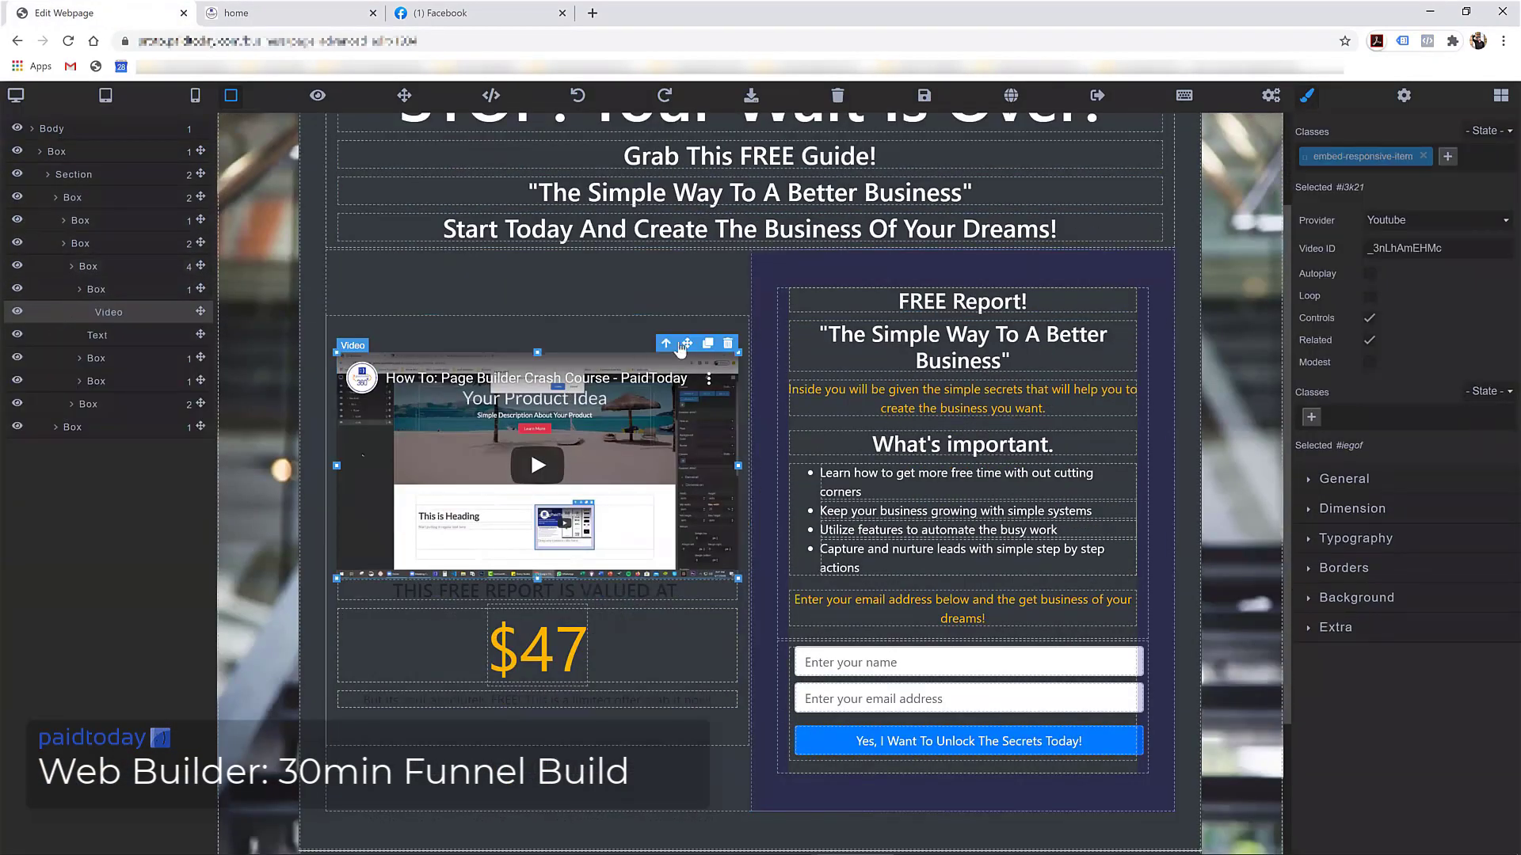
click(1500, 95)
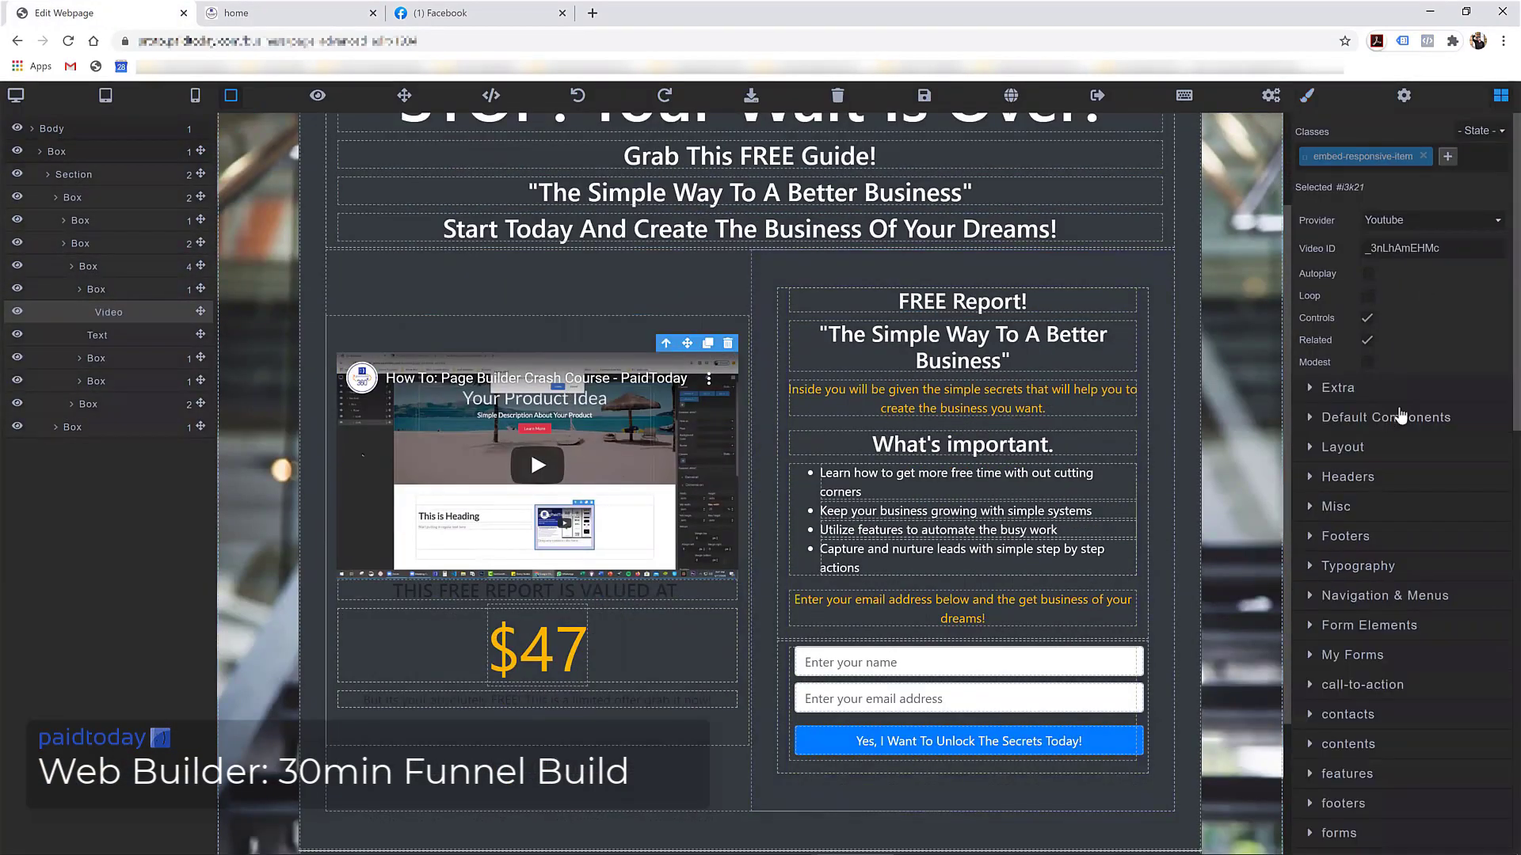
click(1400, 416)
drag(1461, 485, 466, 349)
Fill the image with an Unsplash 'dance' photo of a dancer on a night street
double_click(360, 355)
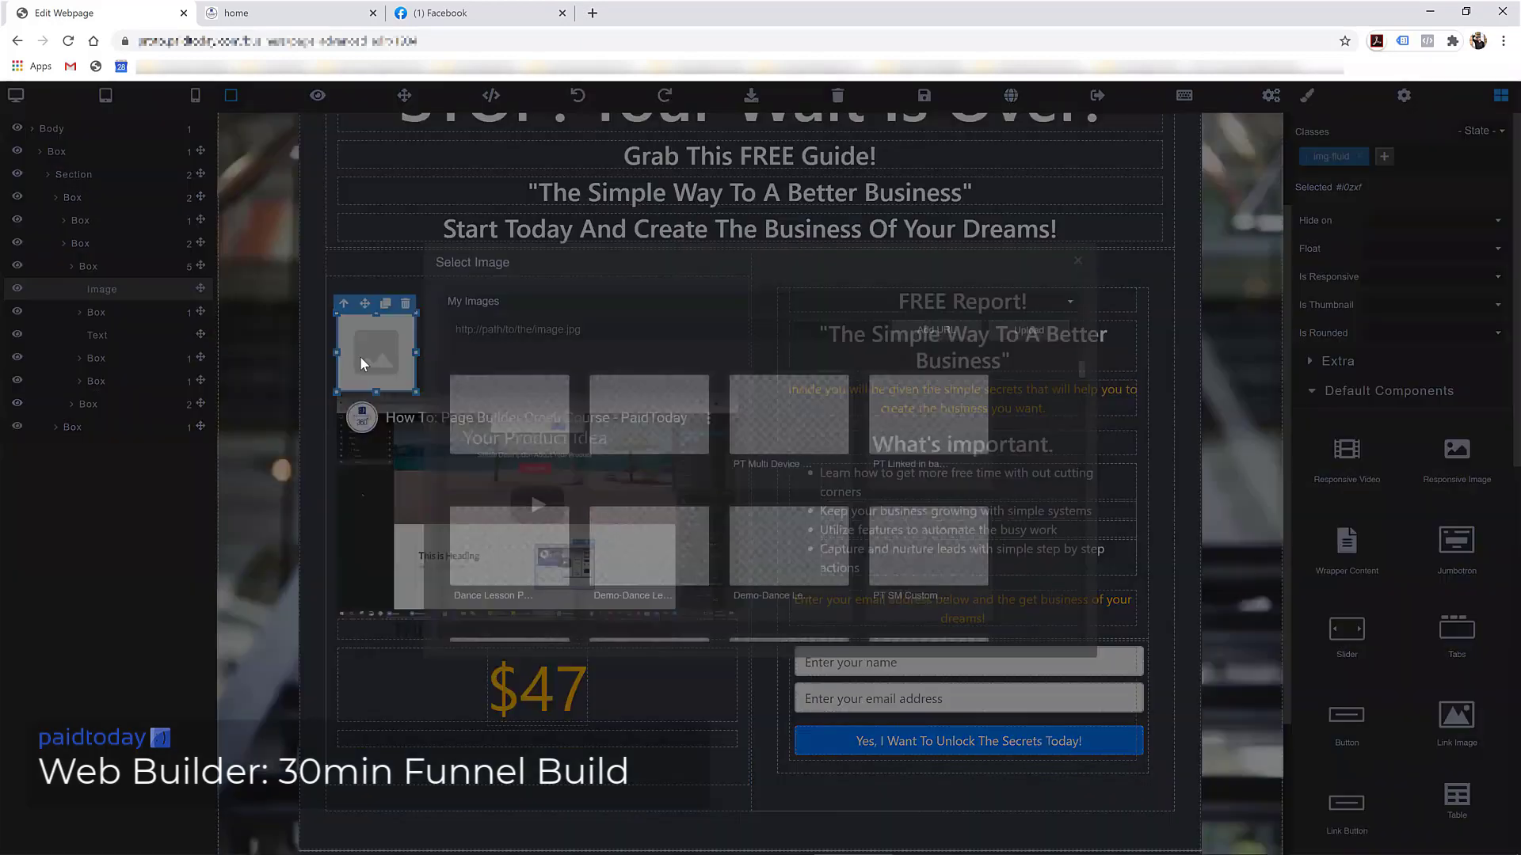
click(573, 321)
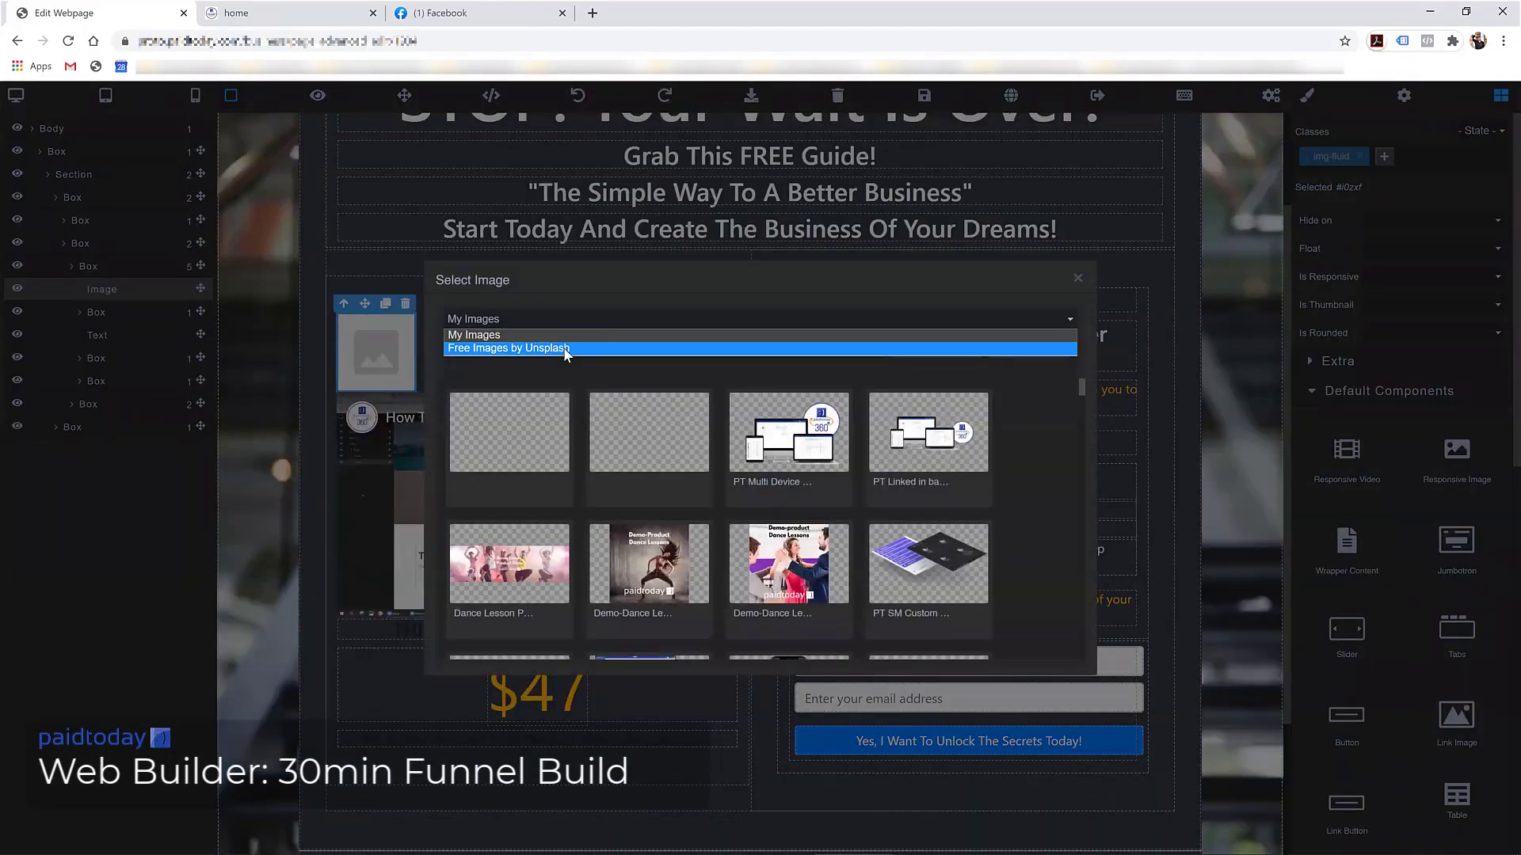
click(567, 349)
click(524, 355)
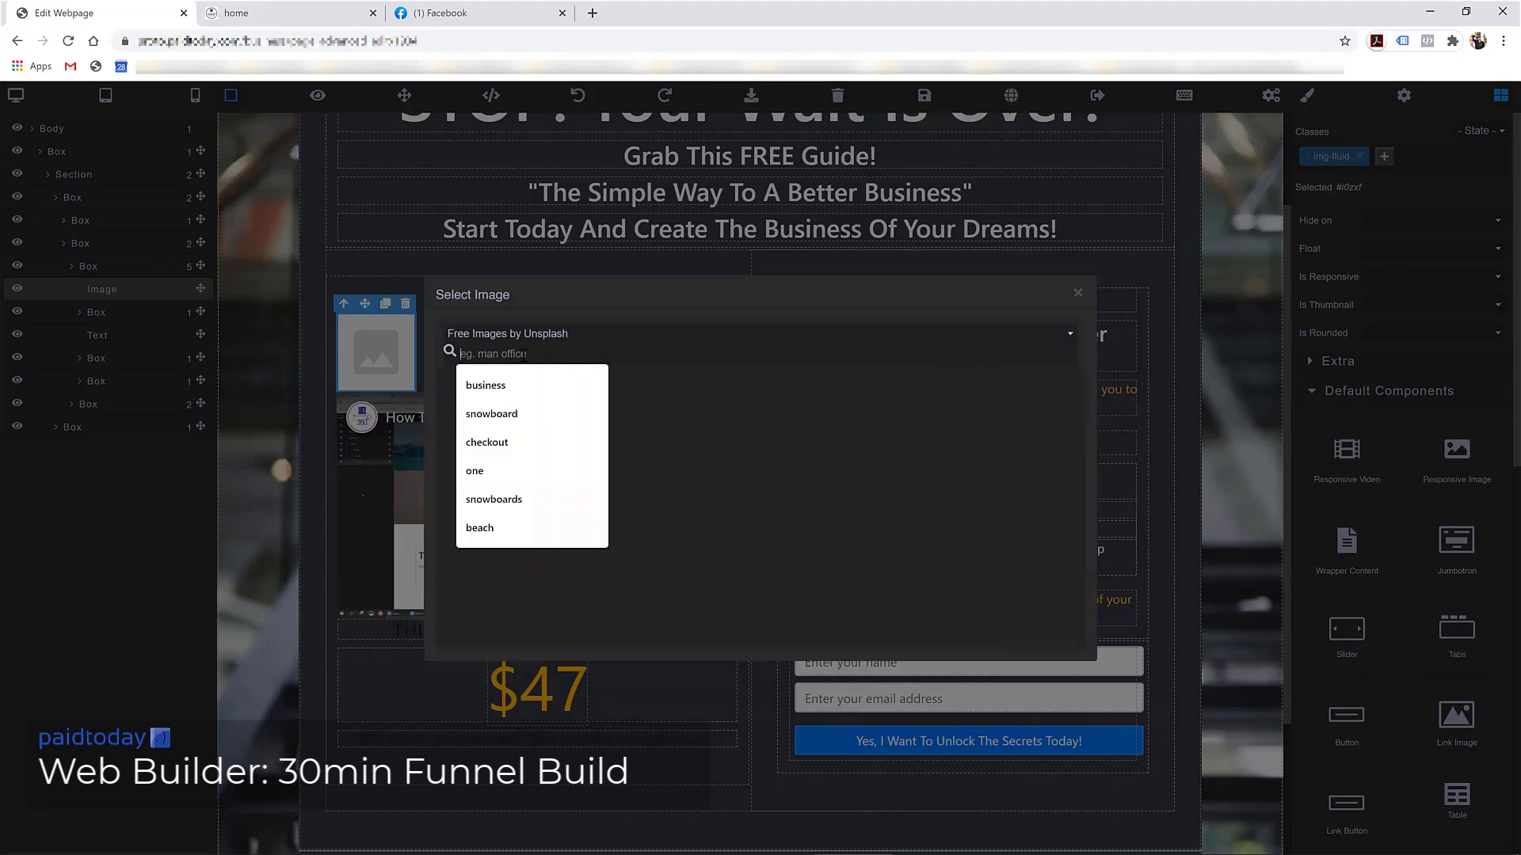
text(dance)
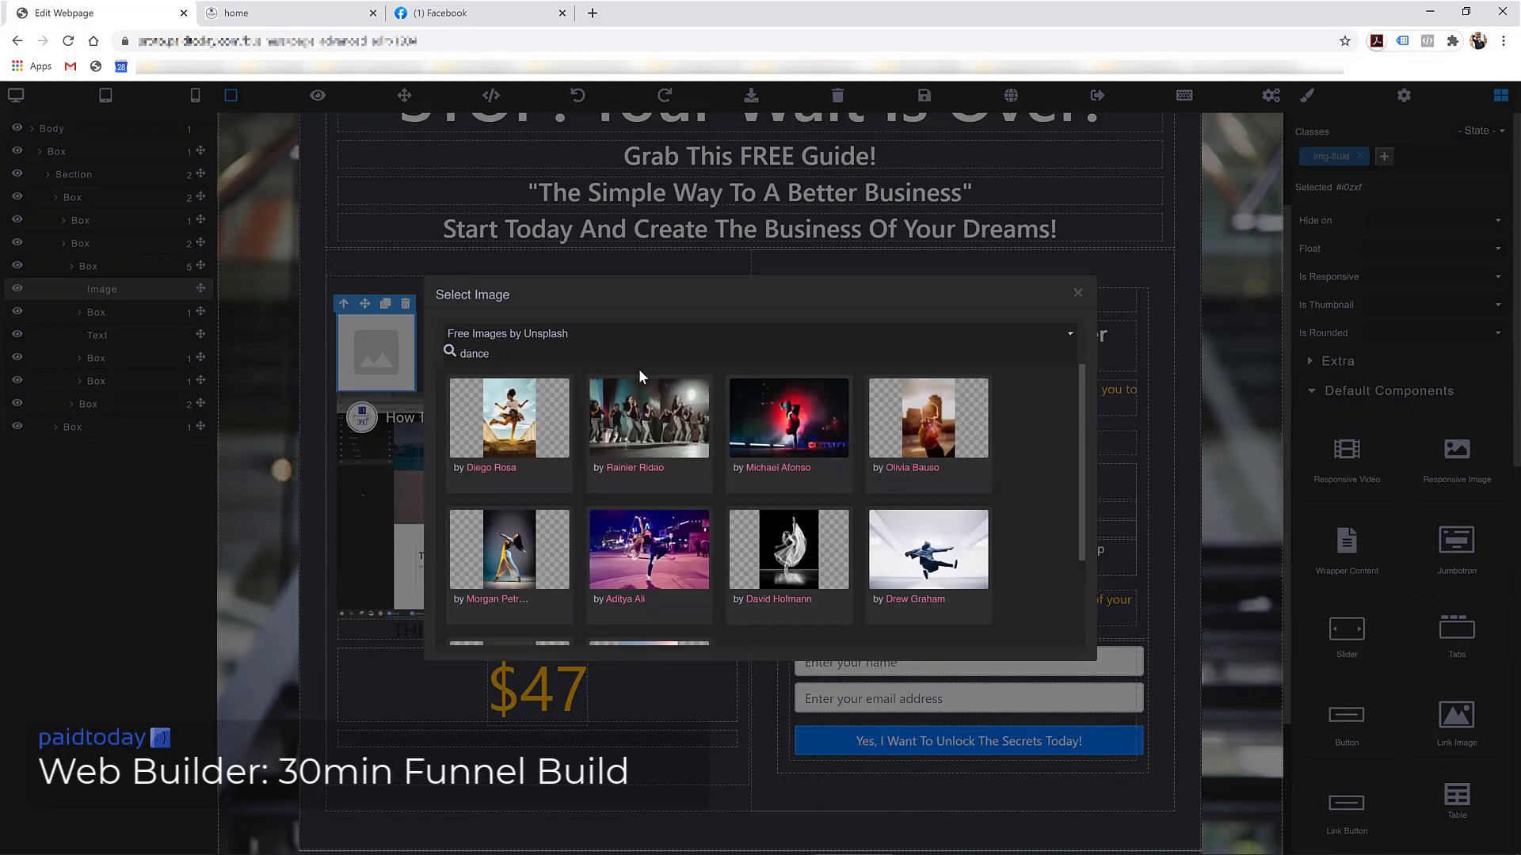
scroll(659, 458, down, 3)
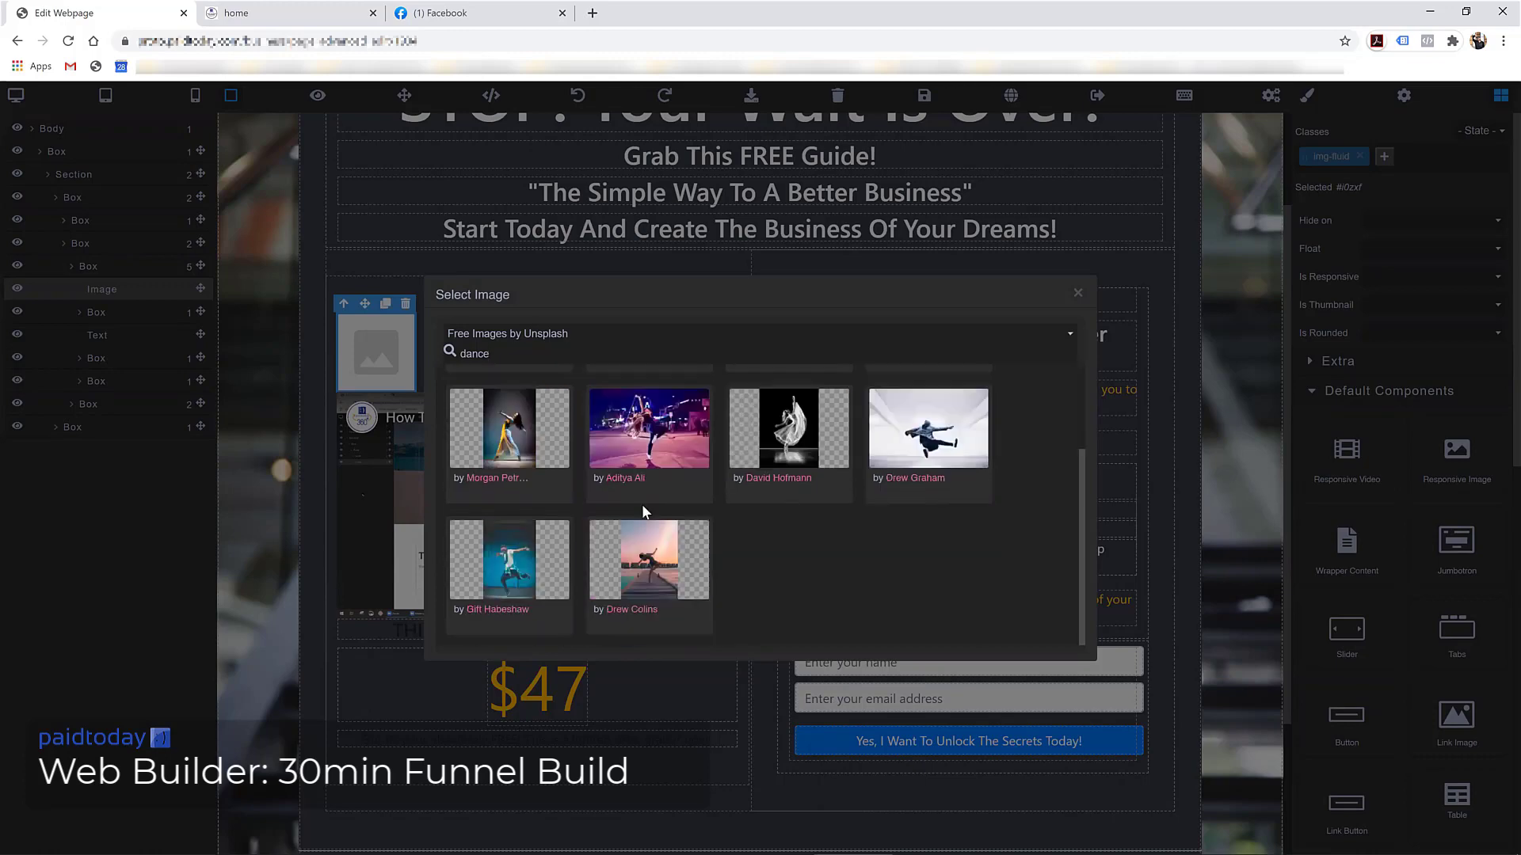
click(648, 435)
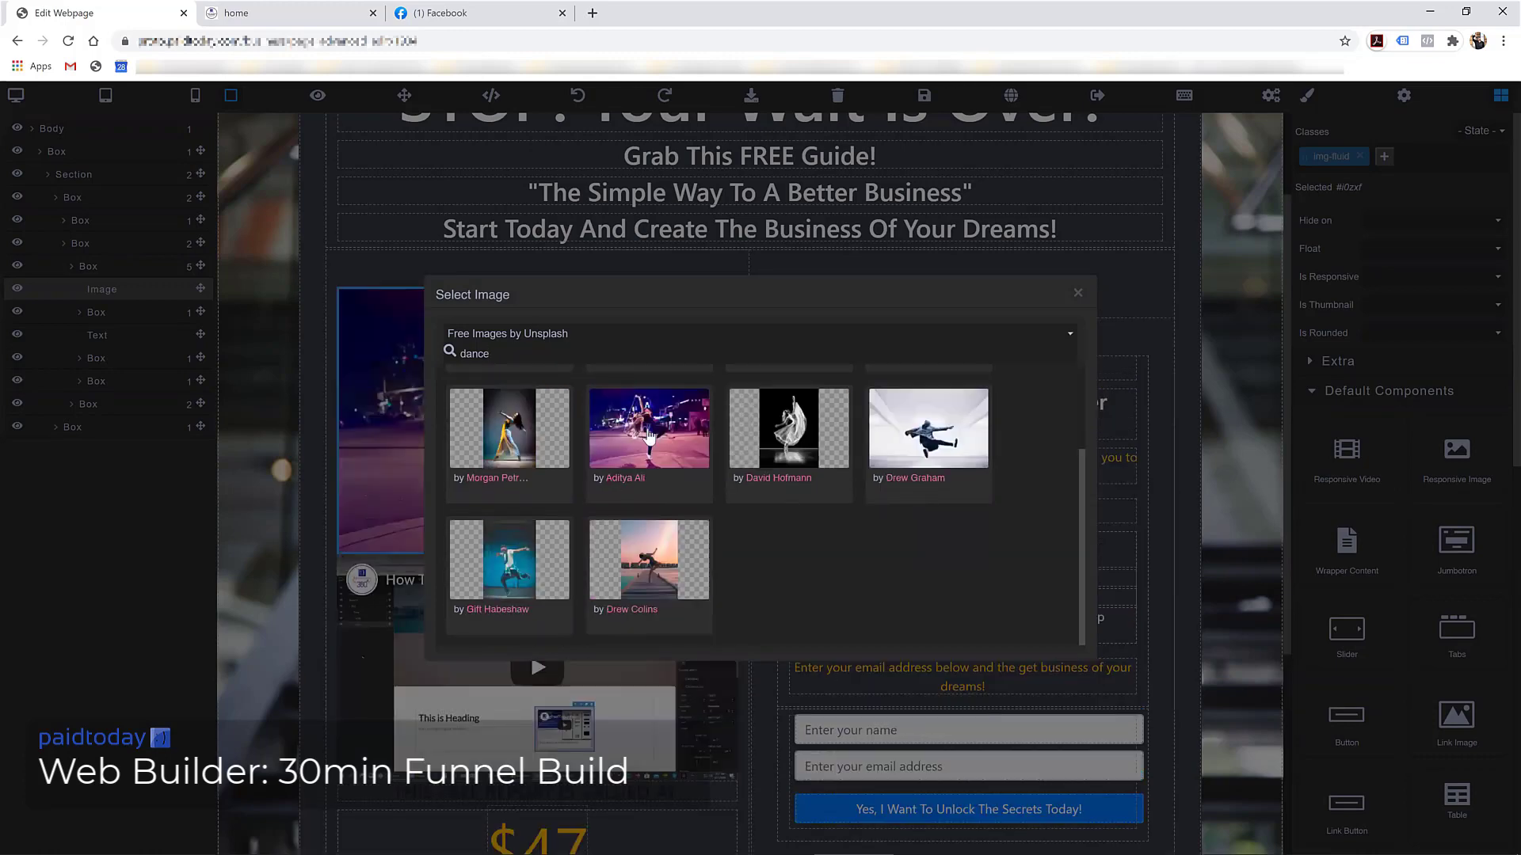
click(379, 391)
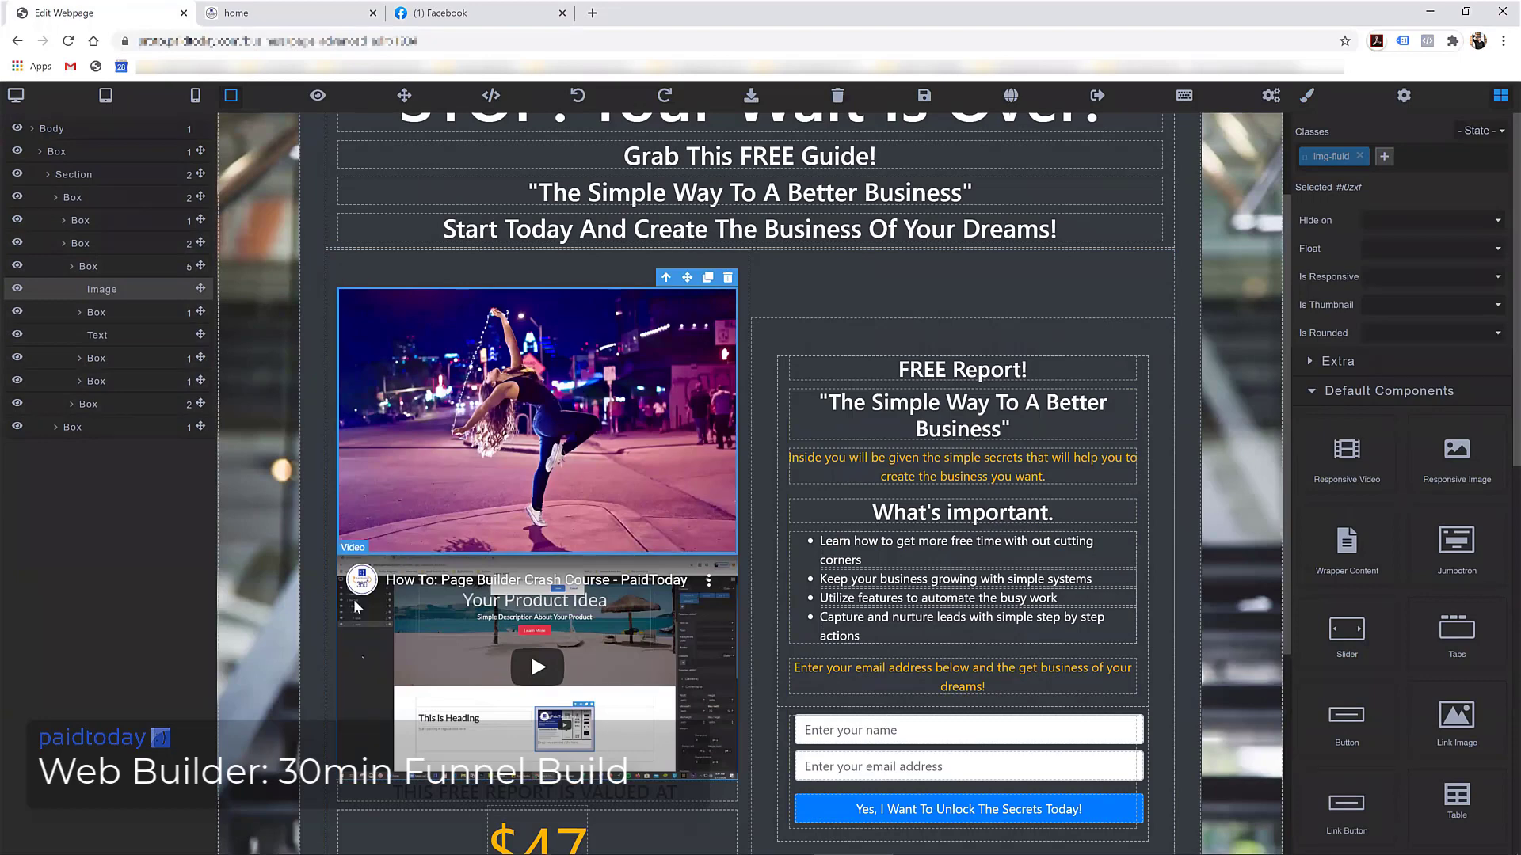
Delete the empty box under the new image
click(396, 564)
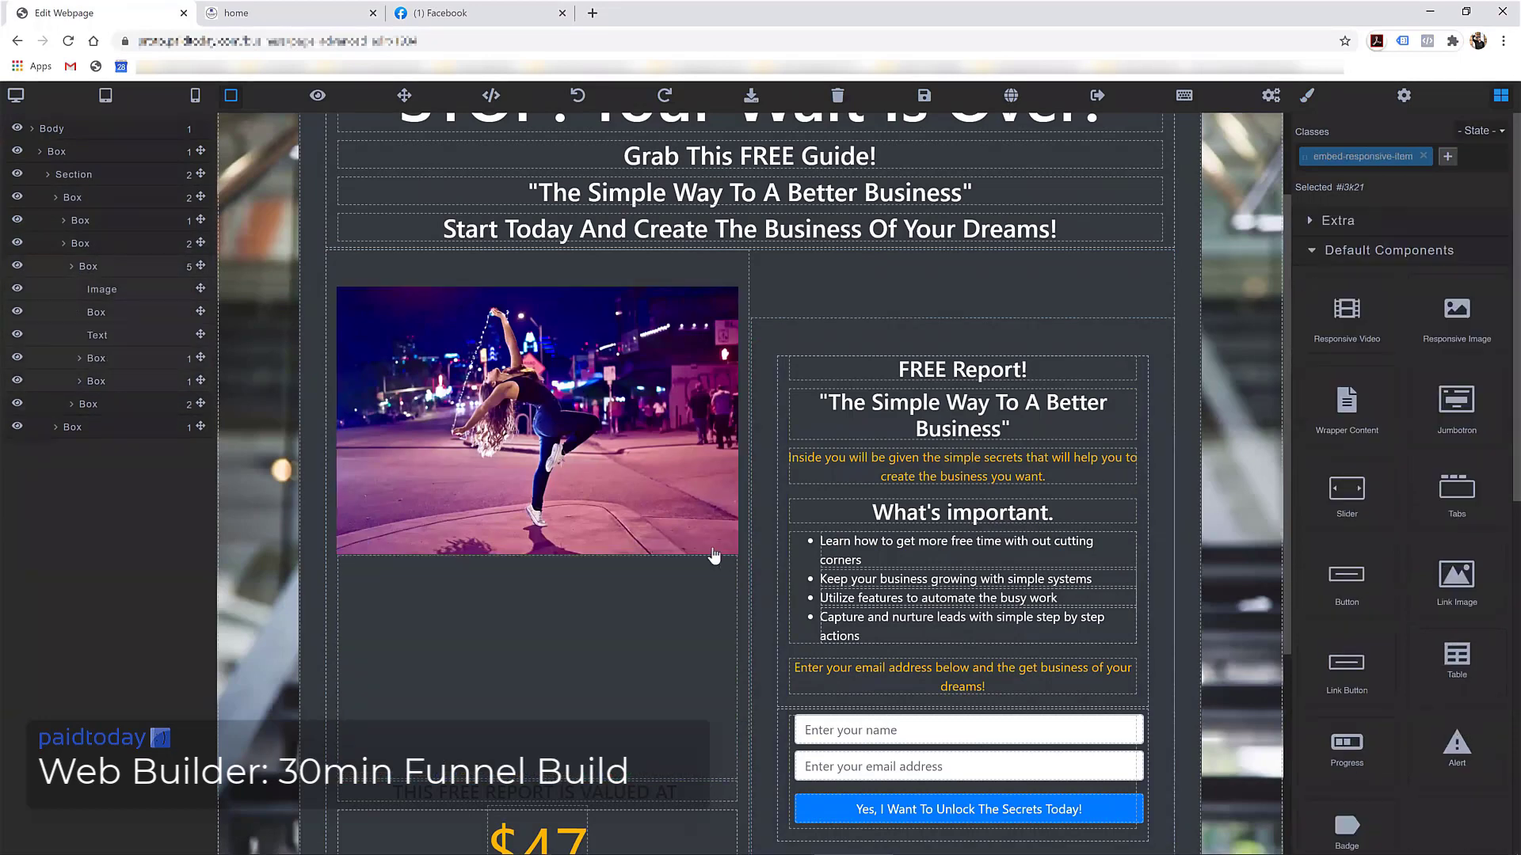
scroll(462, 629, down, 2)
click(530, 568)
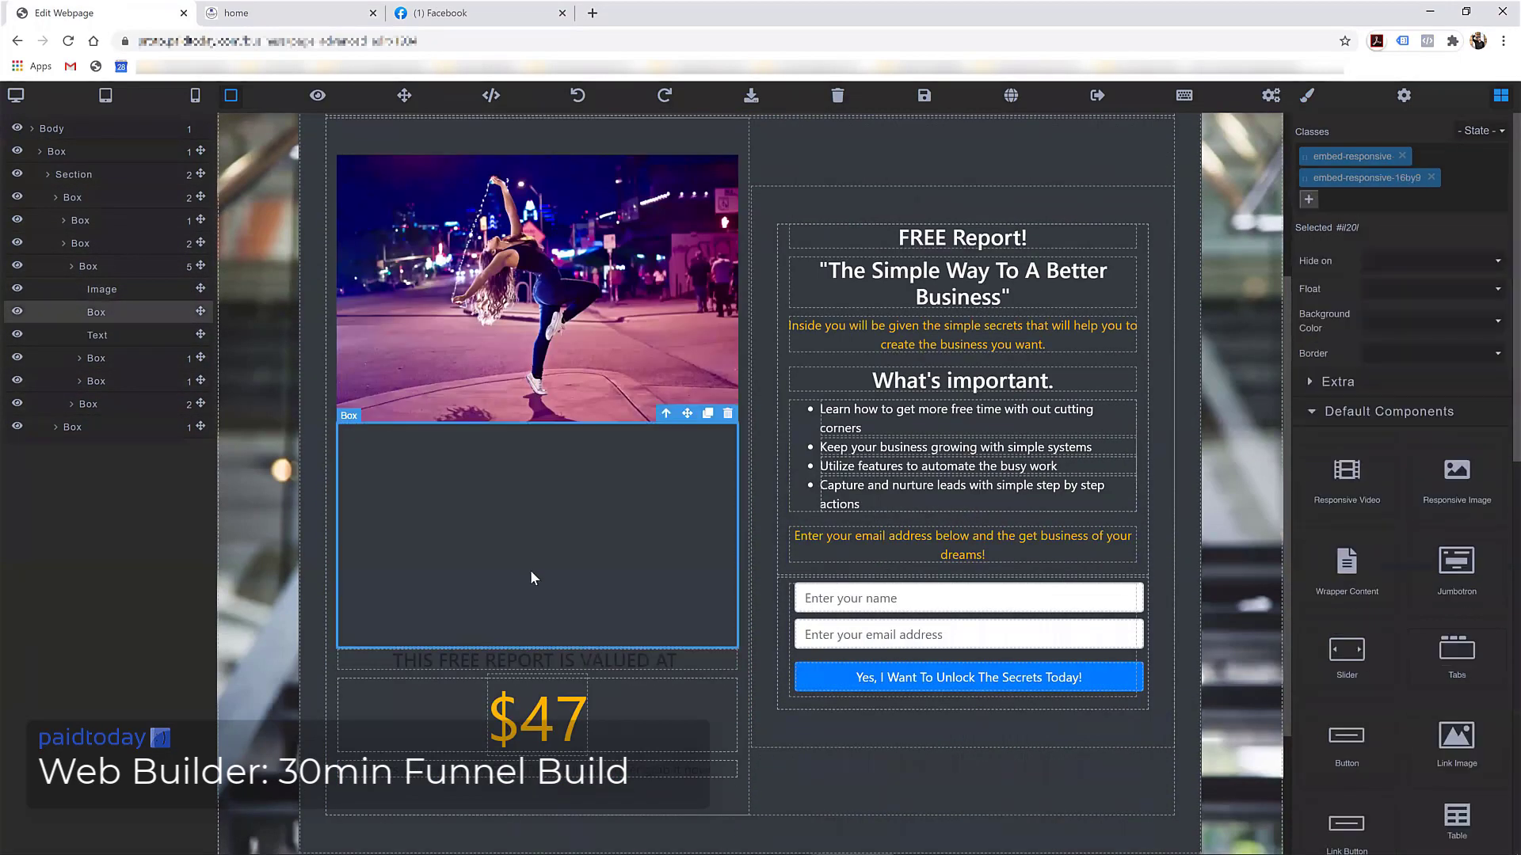
click(728, 414)
scroll(498, 467, up, 5)
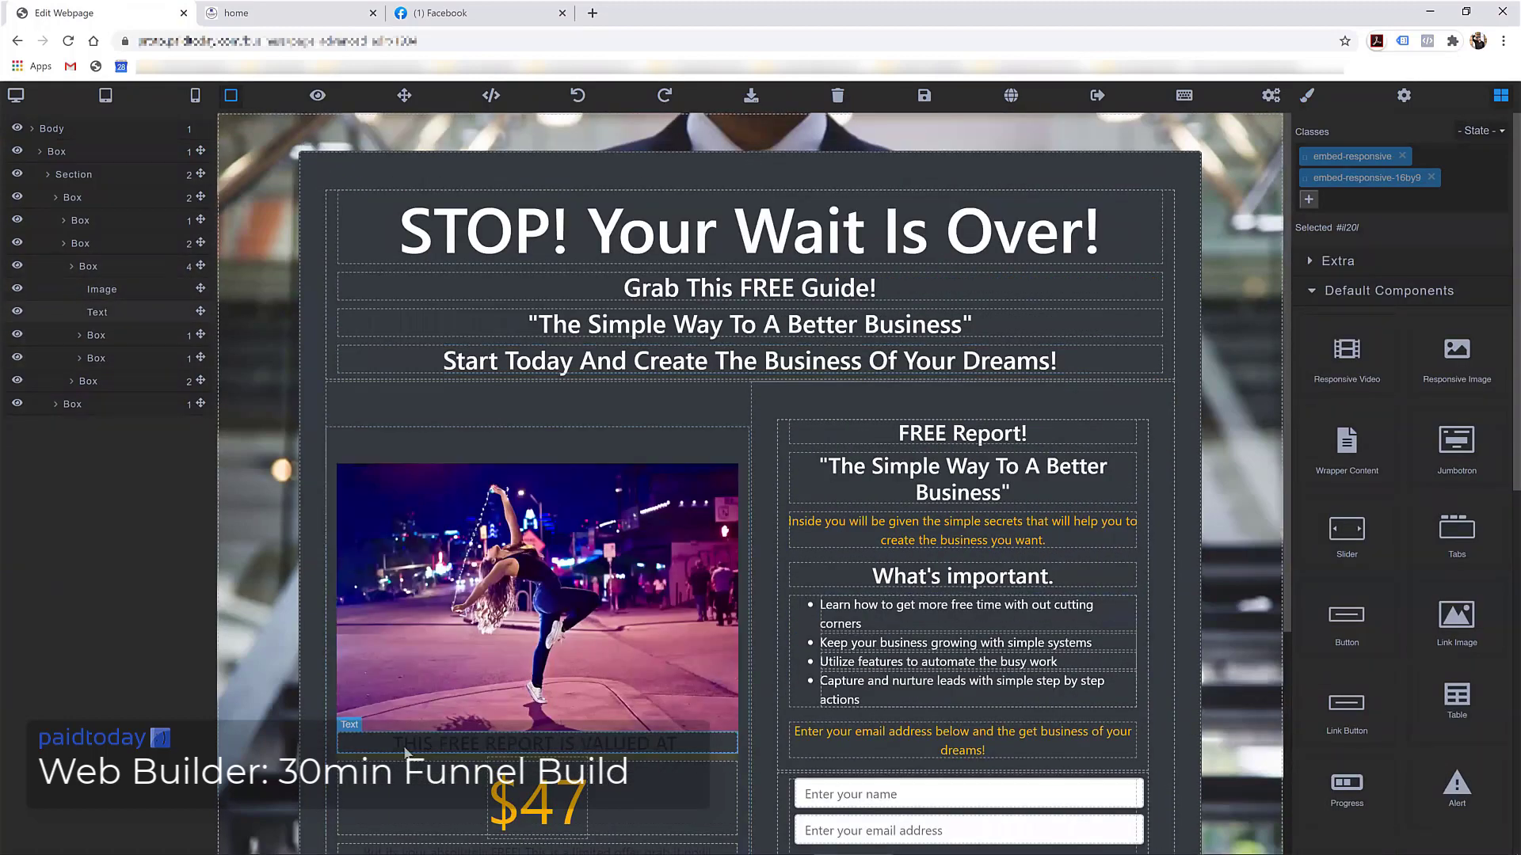
Give the left report column the text-white class and save the page
click(333, 524)
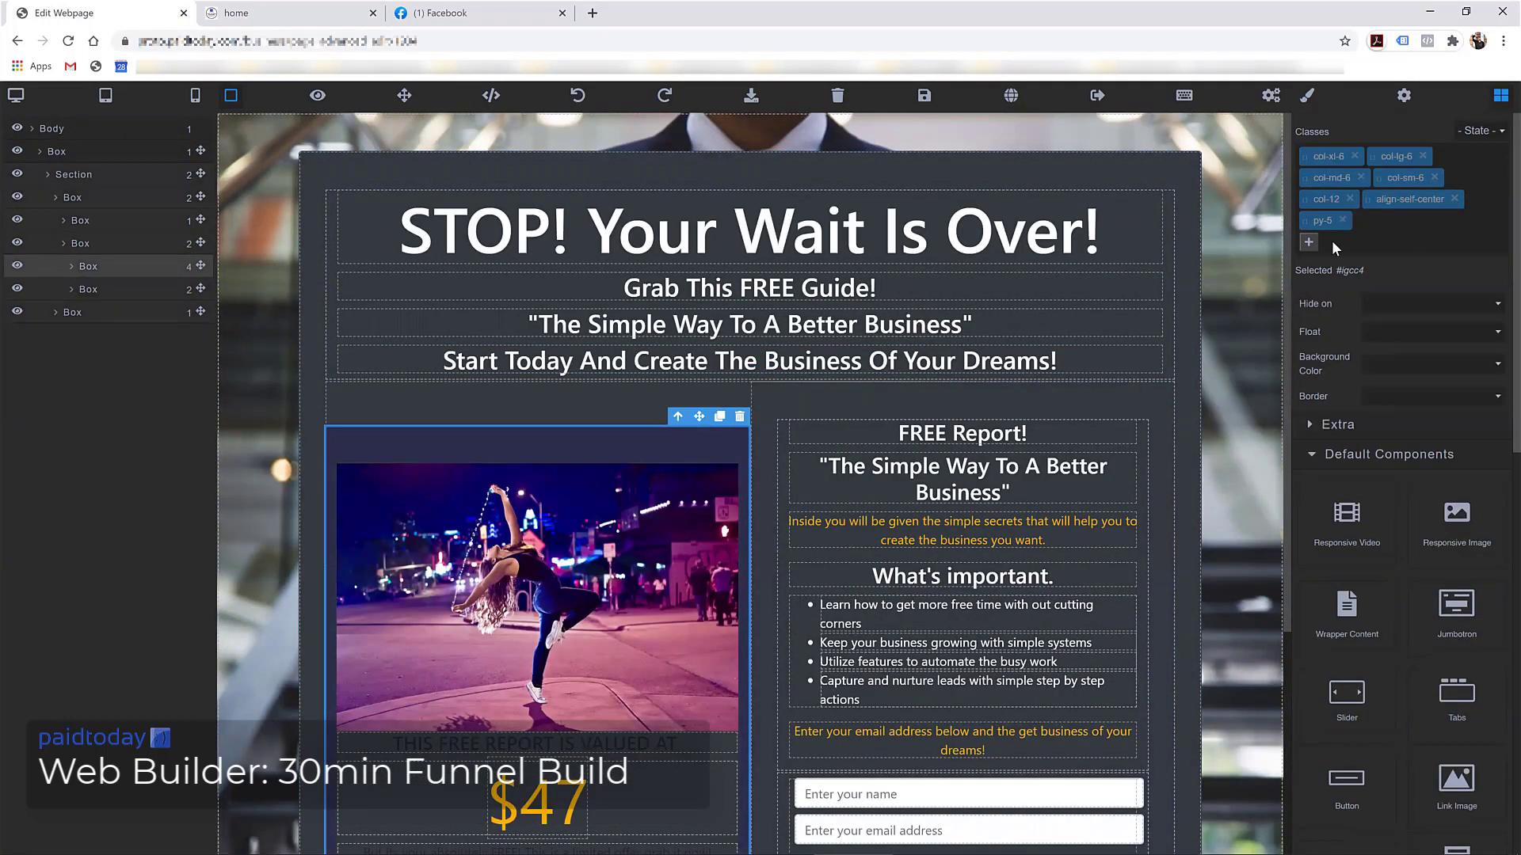
click(1308, 241)
text(text-)
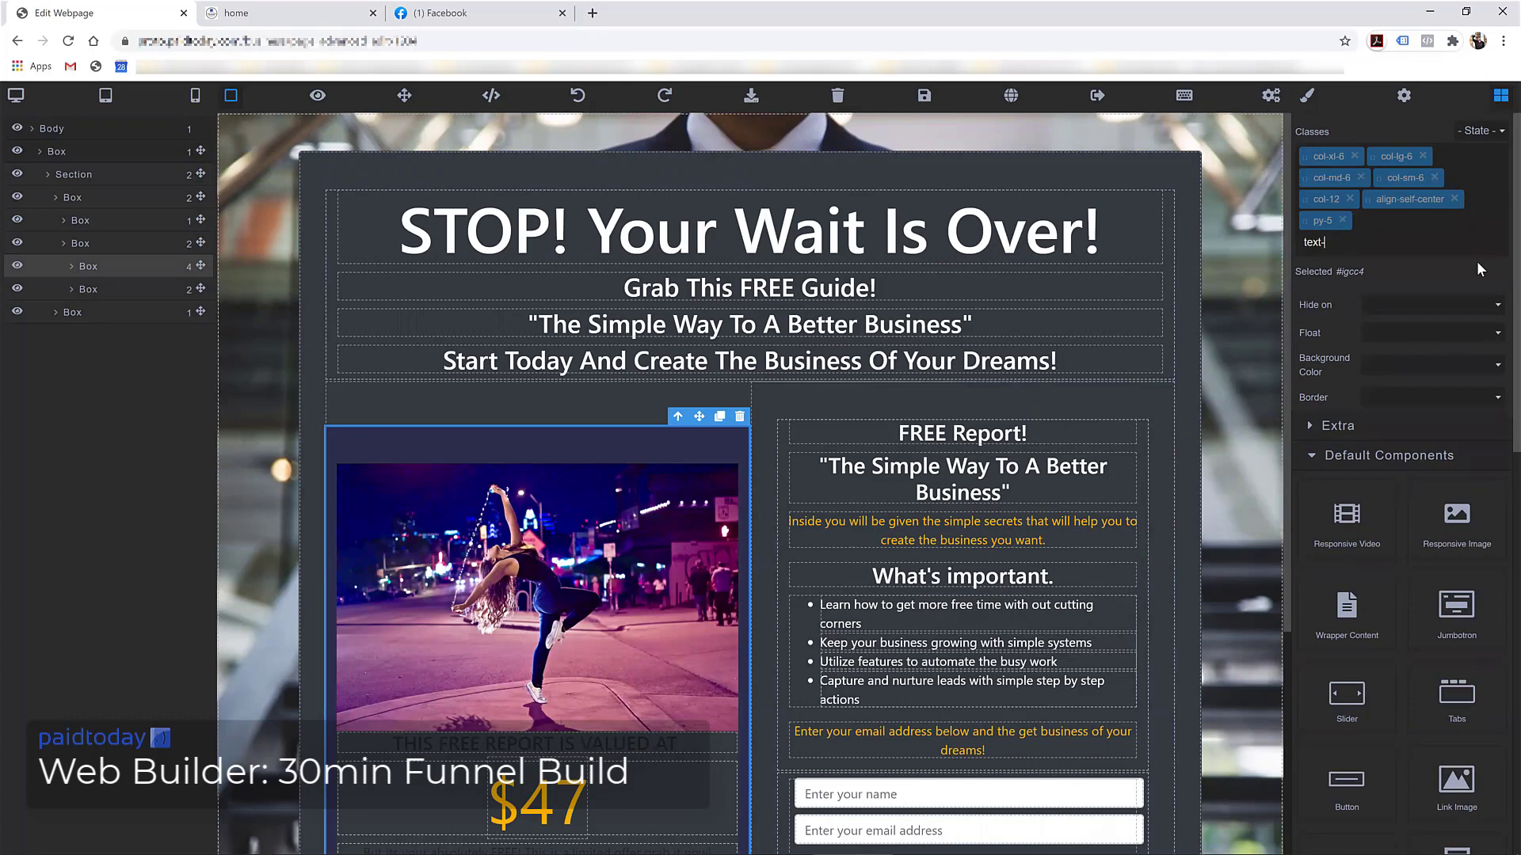
text(white)
key(Return)
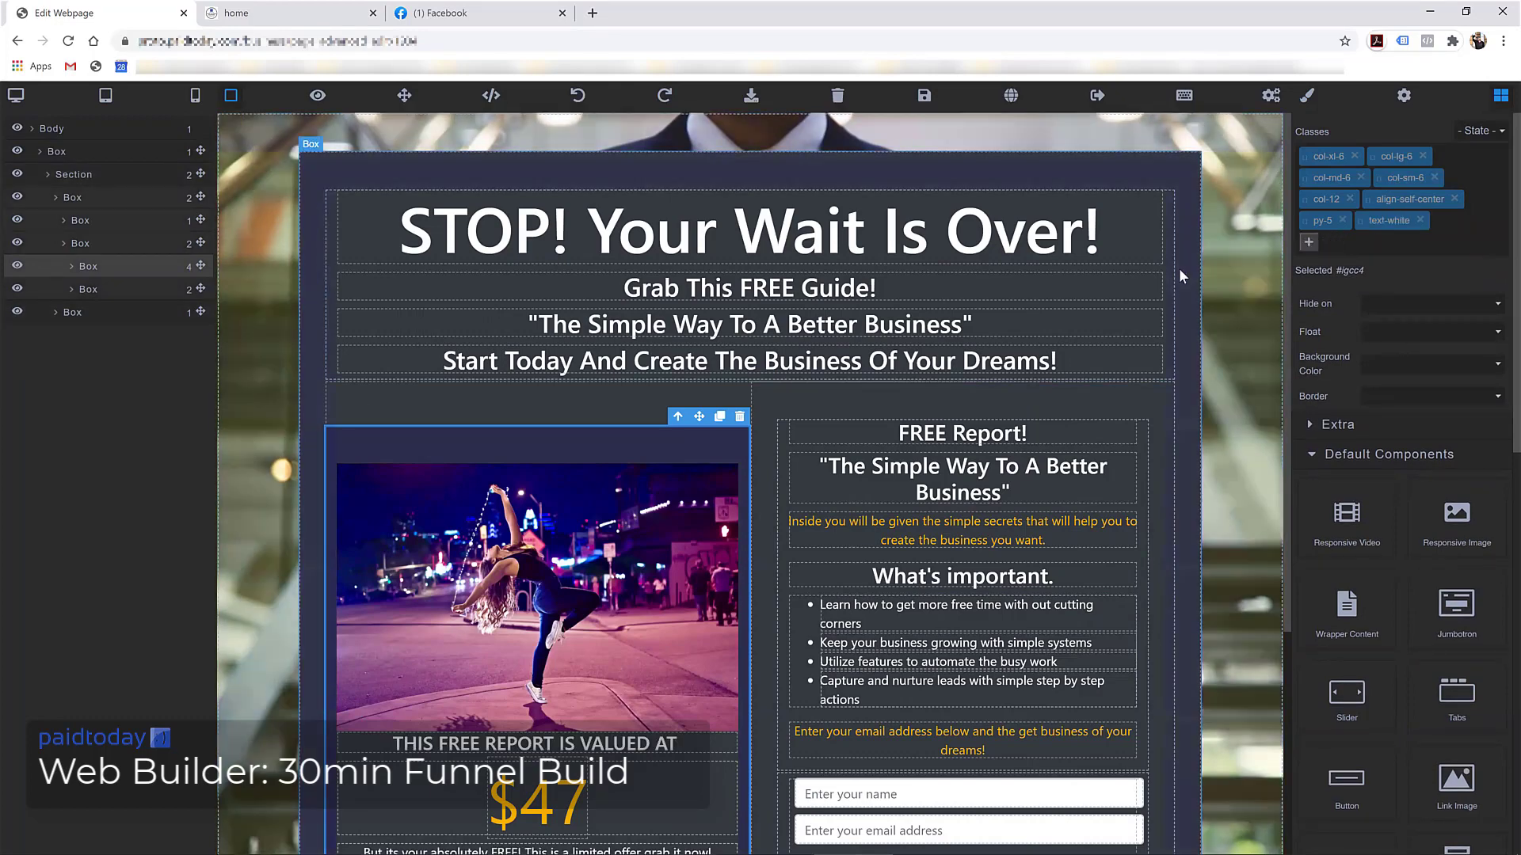
scroll(885, 401, down, 4)
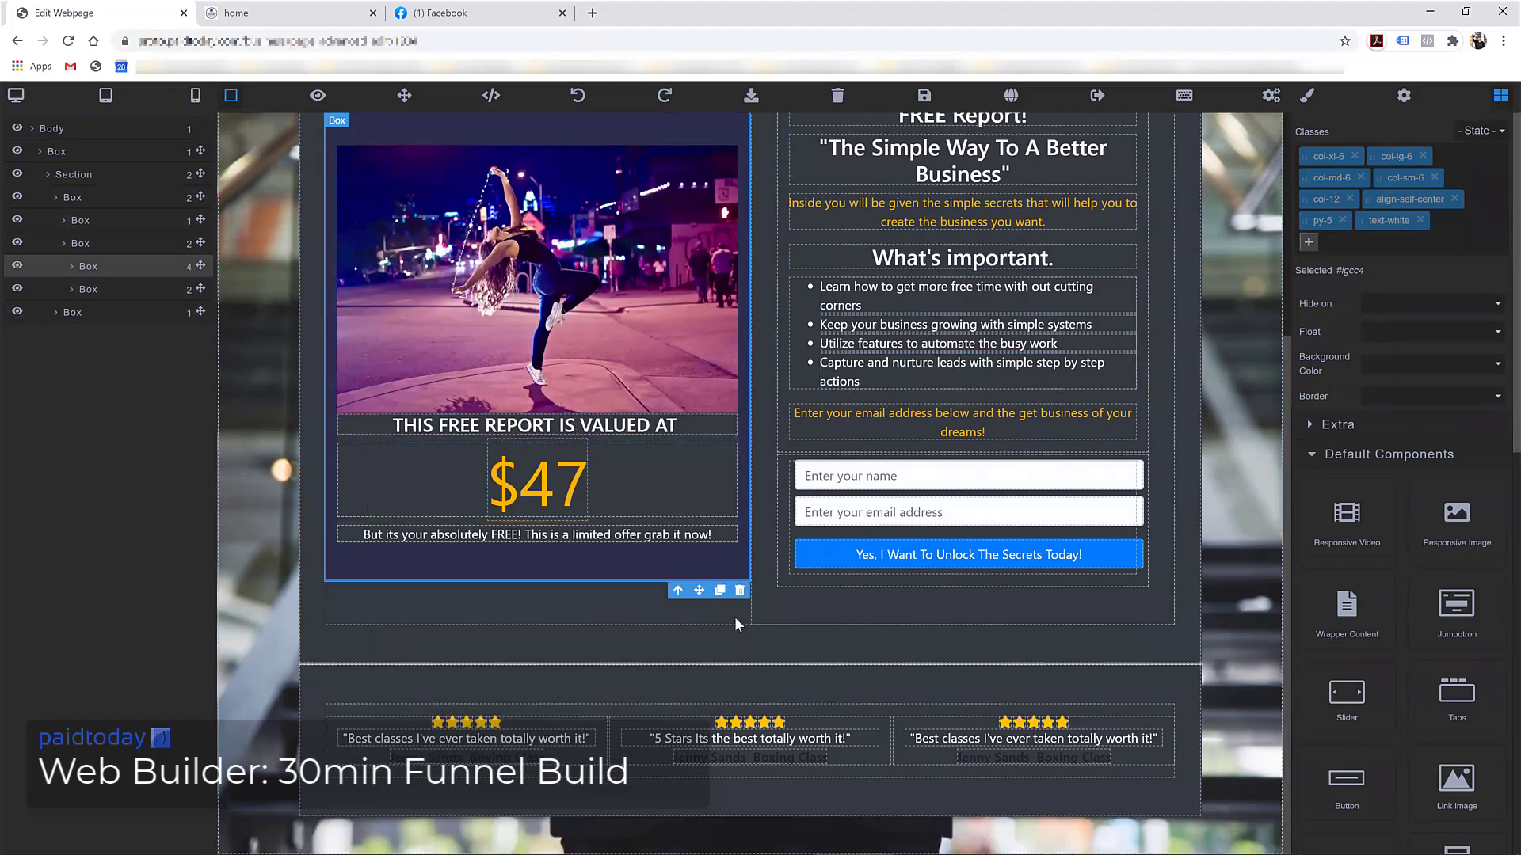
scroll(886, 401, up, 4)
click(922, 97)
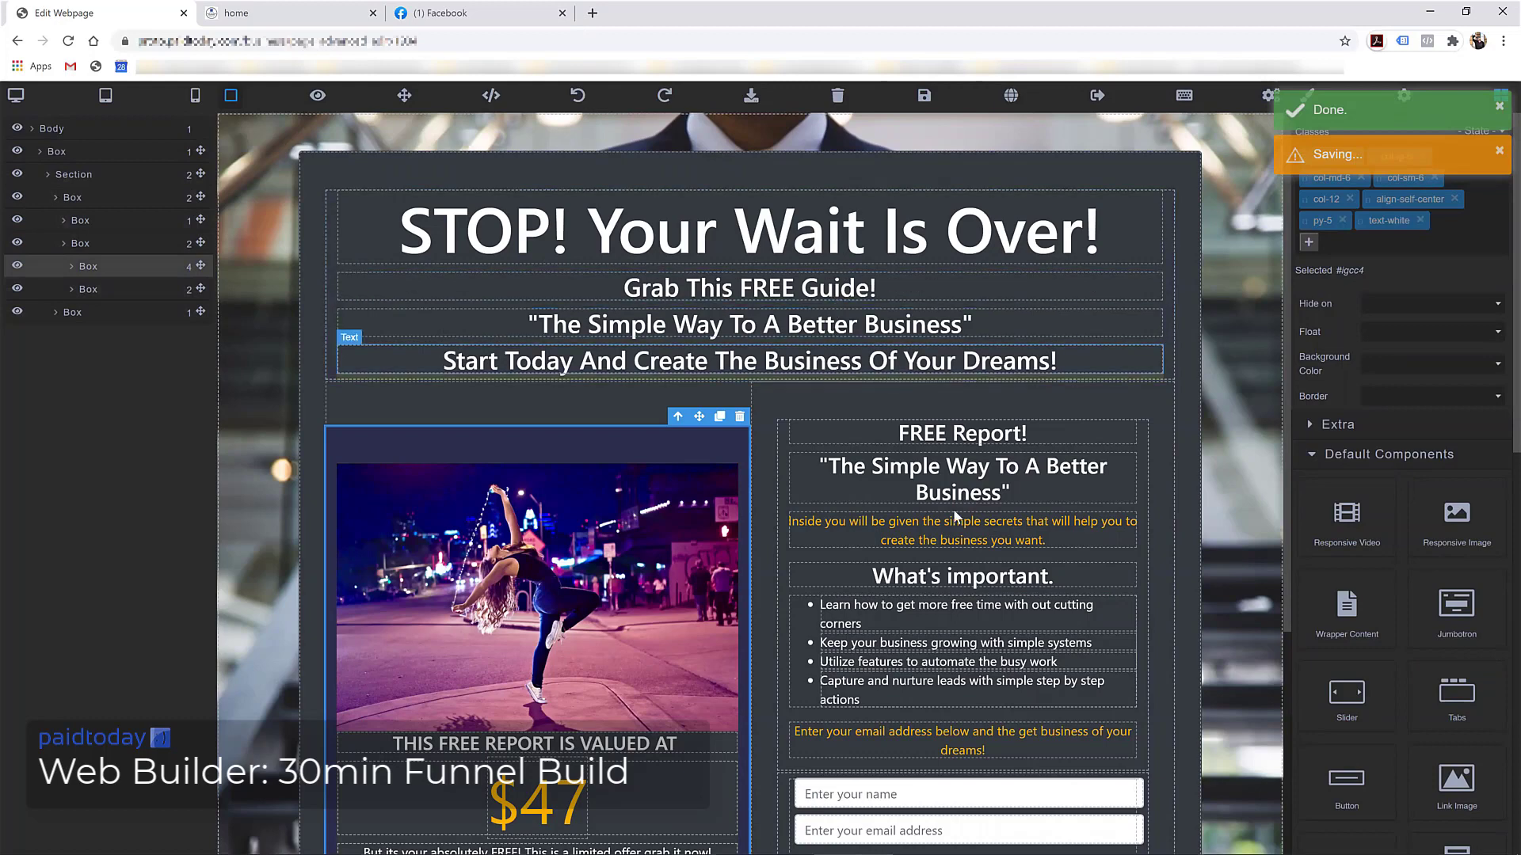
Review the page once more and exit the web builder
scroll(954, 519, down, 4)
scroll(867, 475, up, 4)
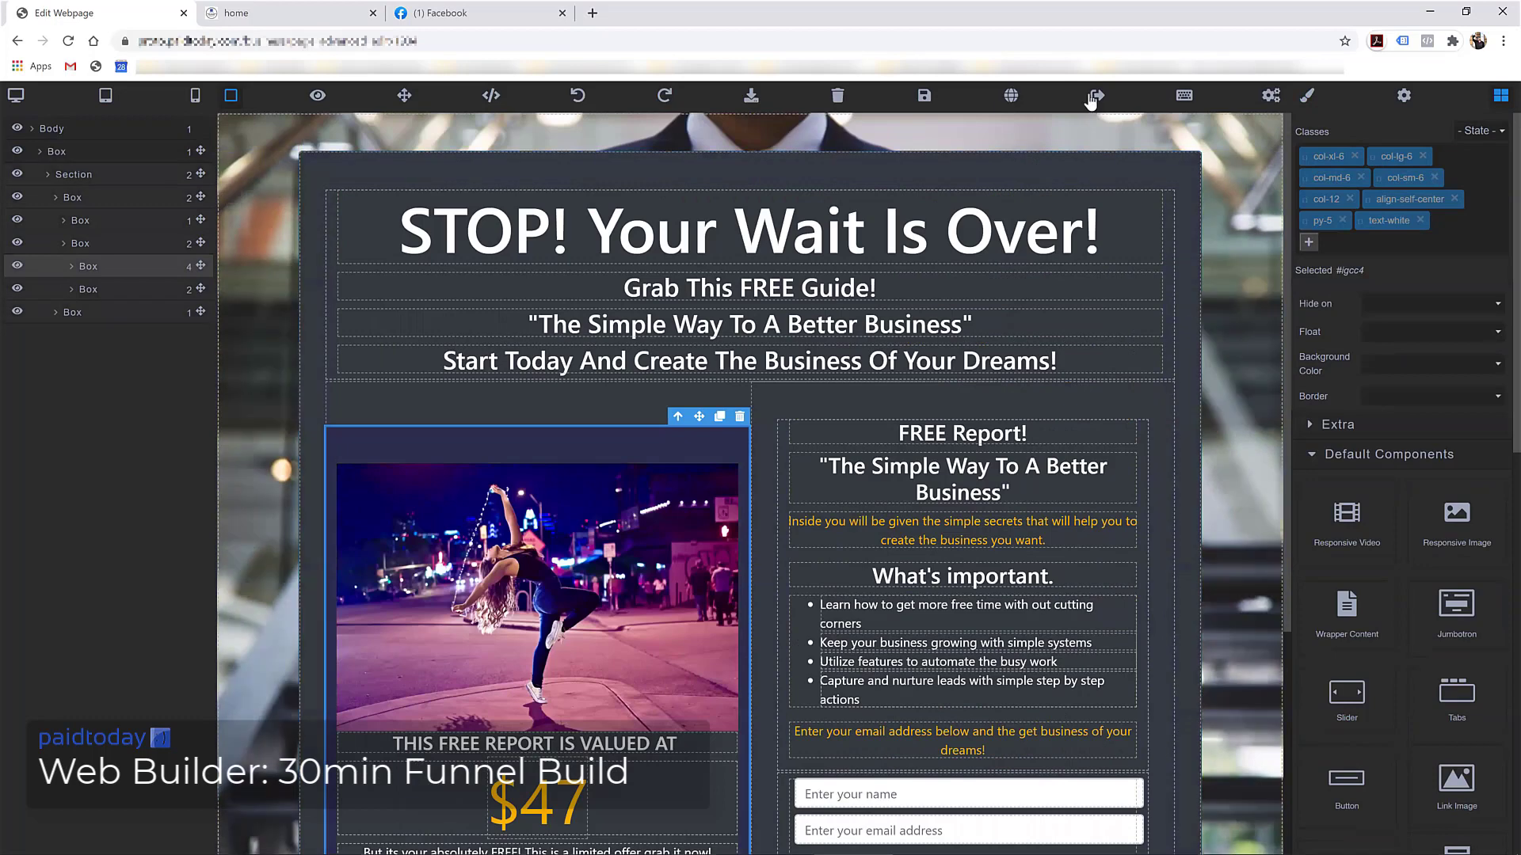
scroll(972, 383, down, 4)
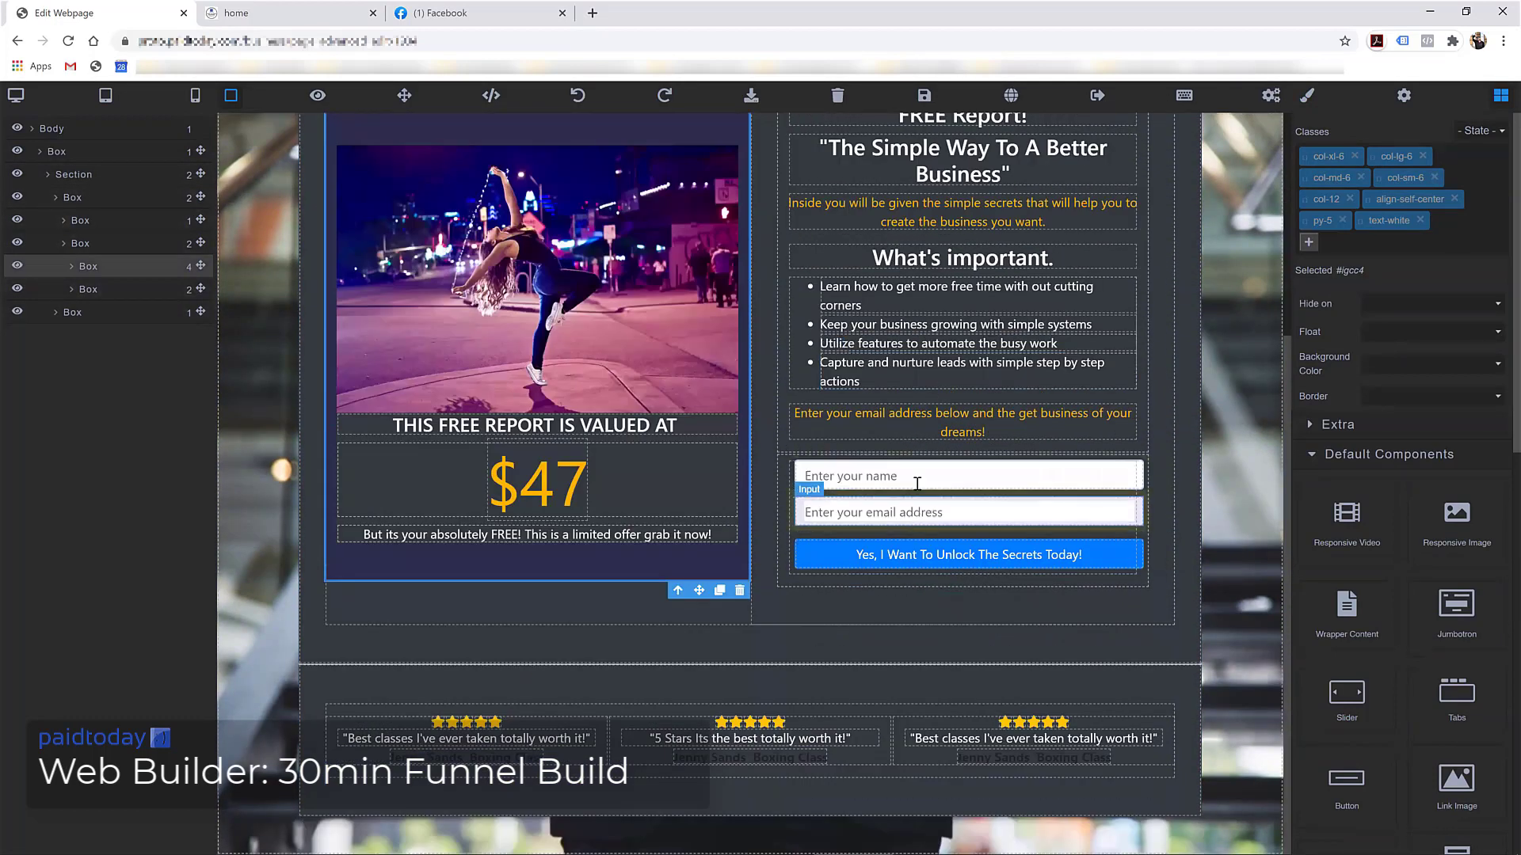
scroll(972, 384, up, 4)
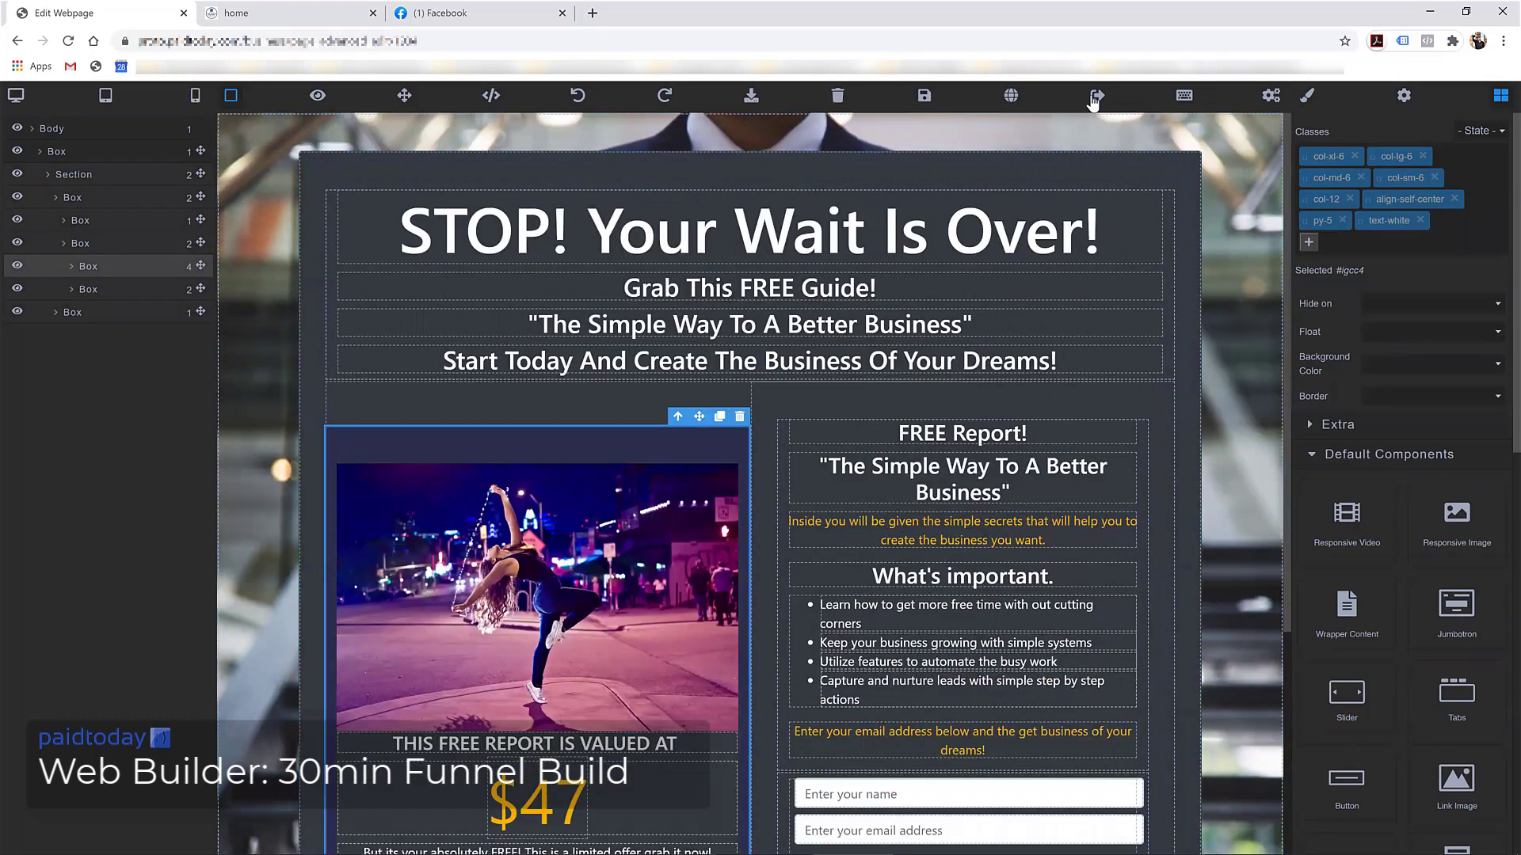
click(1096, 101)
Back in the page set, start a new page titled 'Upsell' with path limited-offer
click(838, 130)
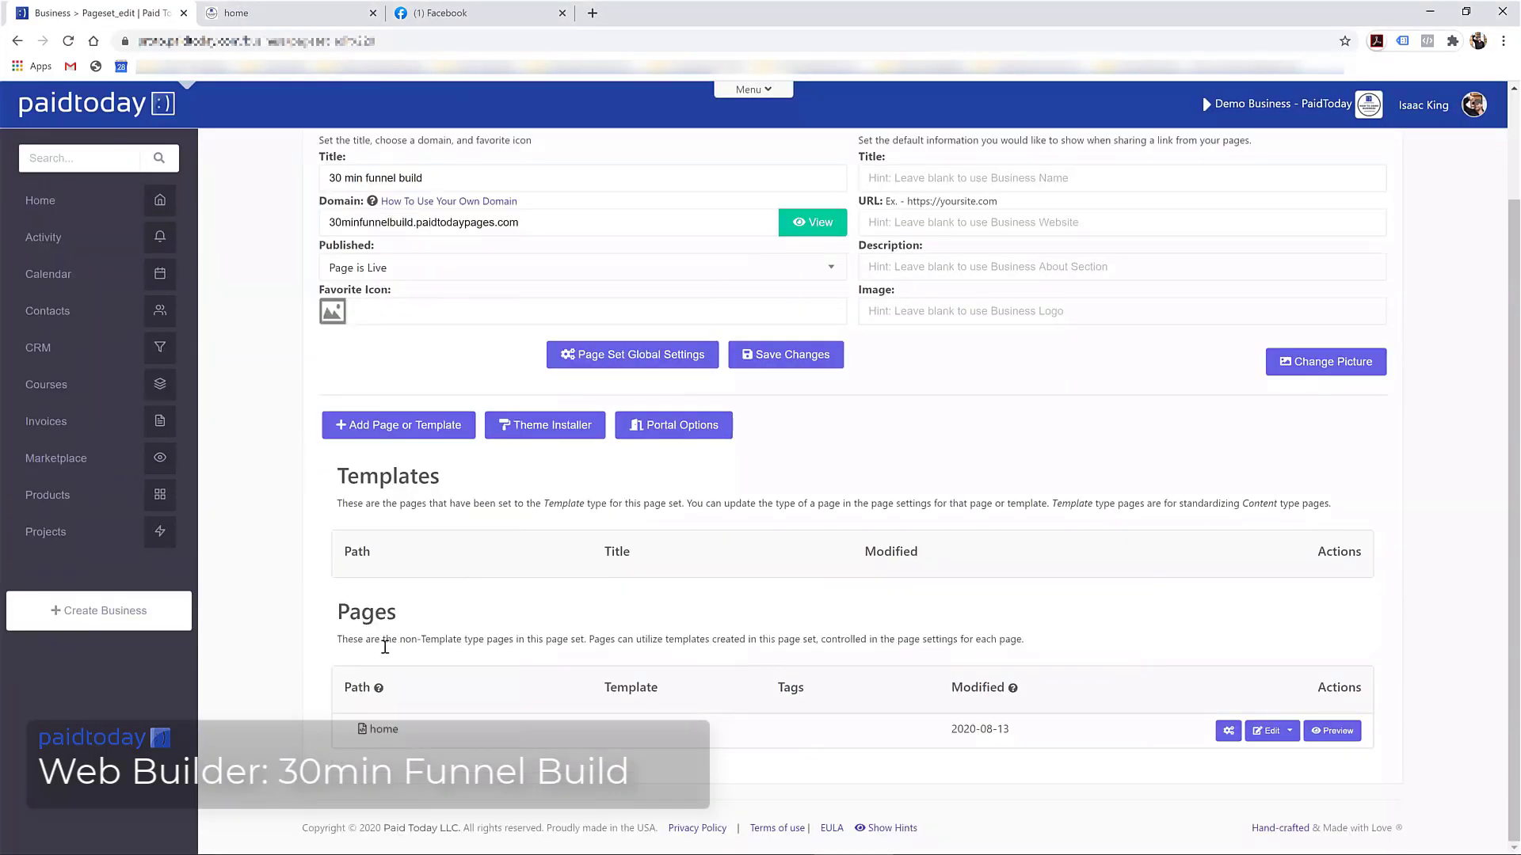
click(404, 434)
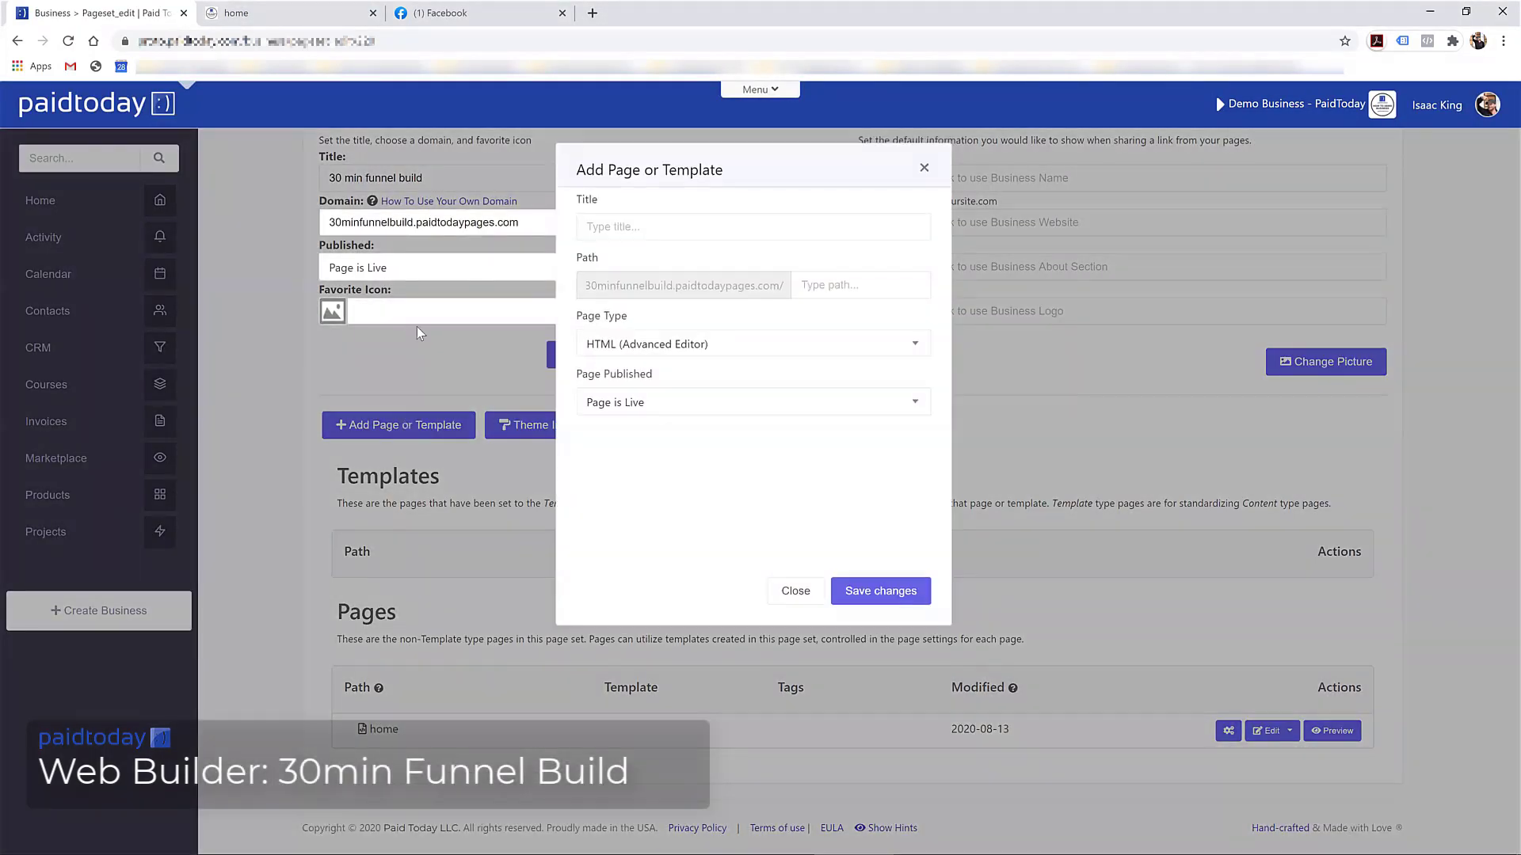
click(640, 225)
text(W)
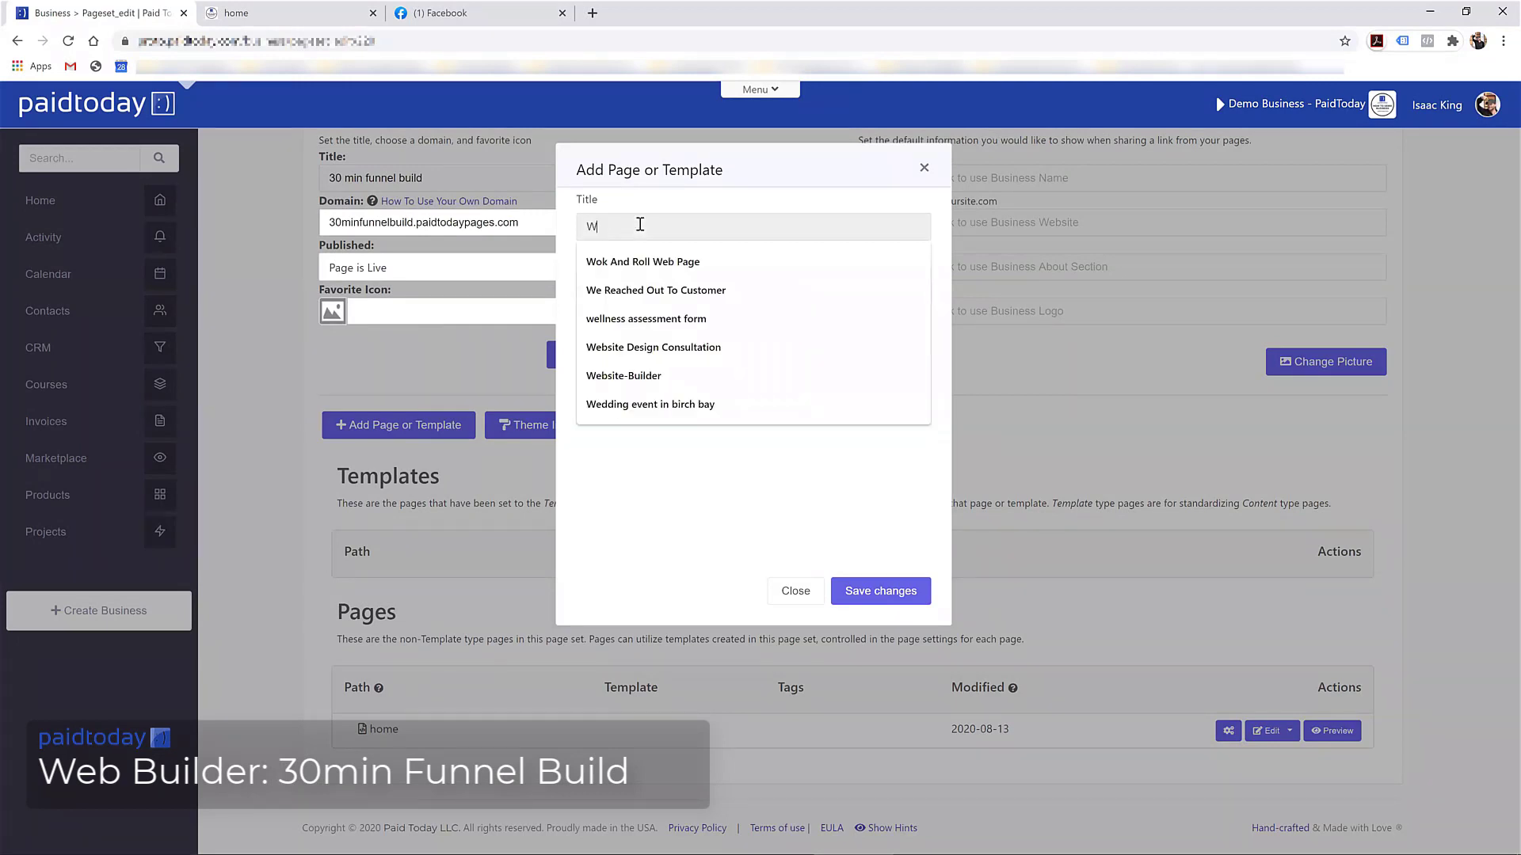
key(BackSpace)
text(Upse)
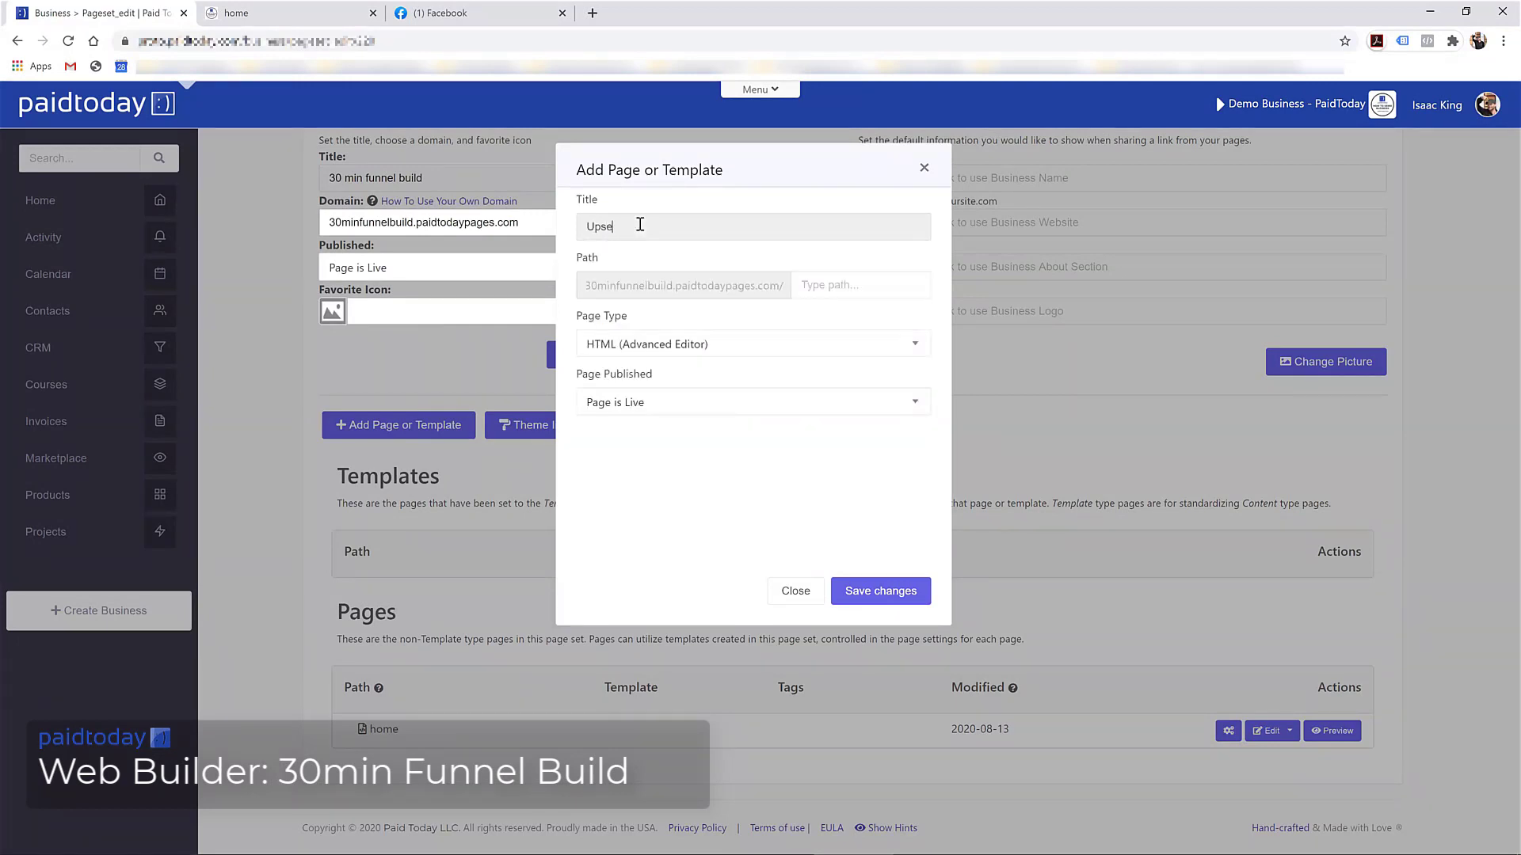
key(BackSpace)
key(BackSpace)
key(BackSpace)
key(BackSpace)
text(U)
click(833, 287)
text(Upsell)
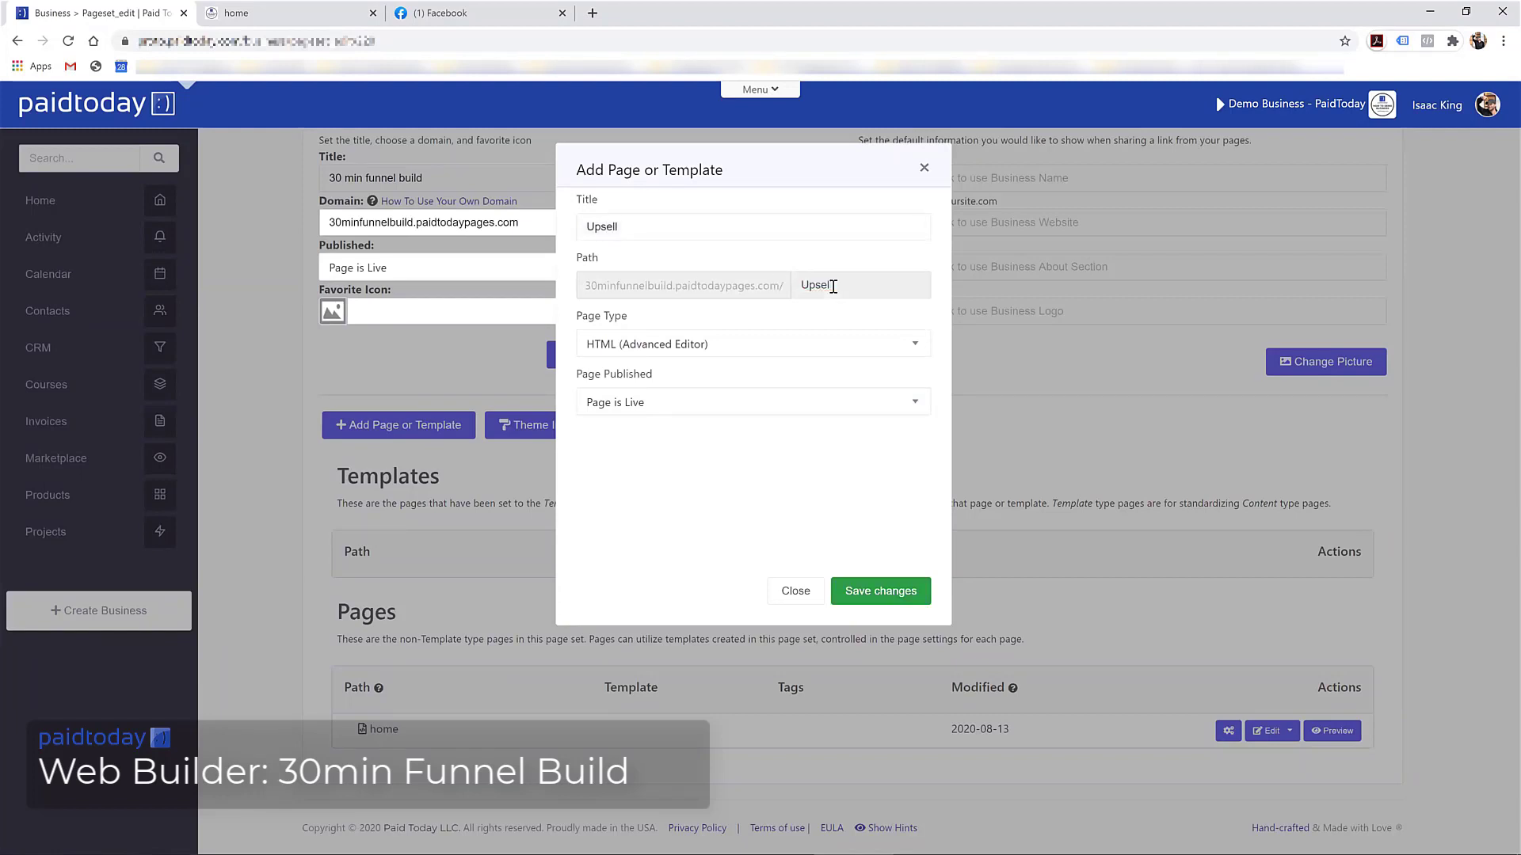
key(BackSpace)
key(BackSpace)
key(BackSpace)
text(limi)
Save the Upsell page, add the WAIT! one-time-offer template, and delete 'Hello, World!'
click(871, 591)
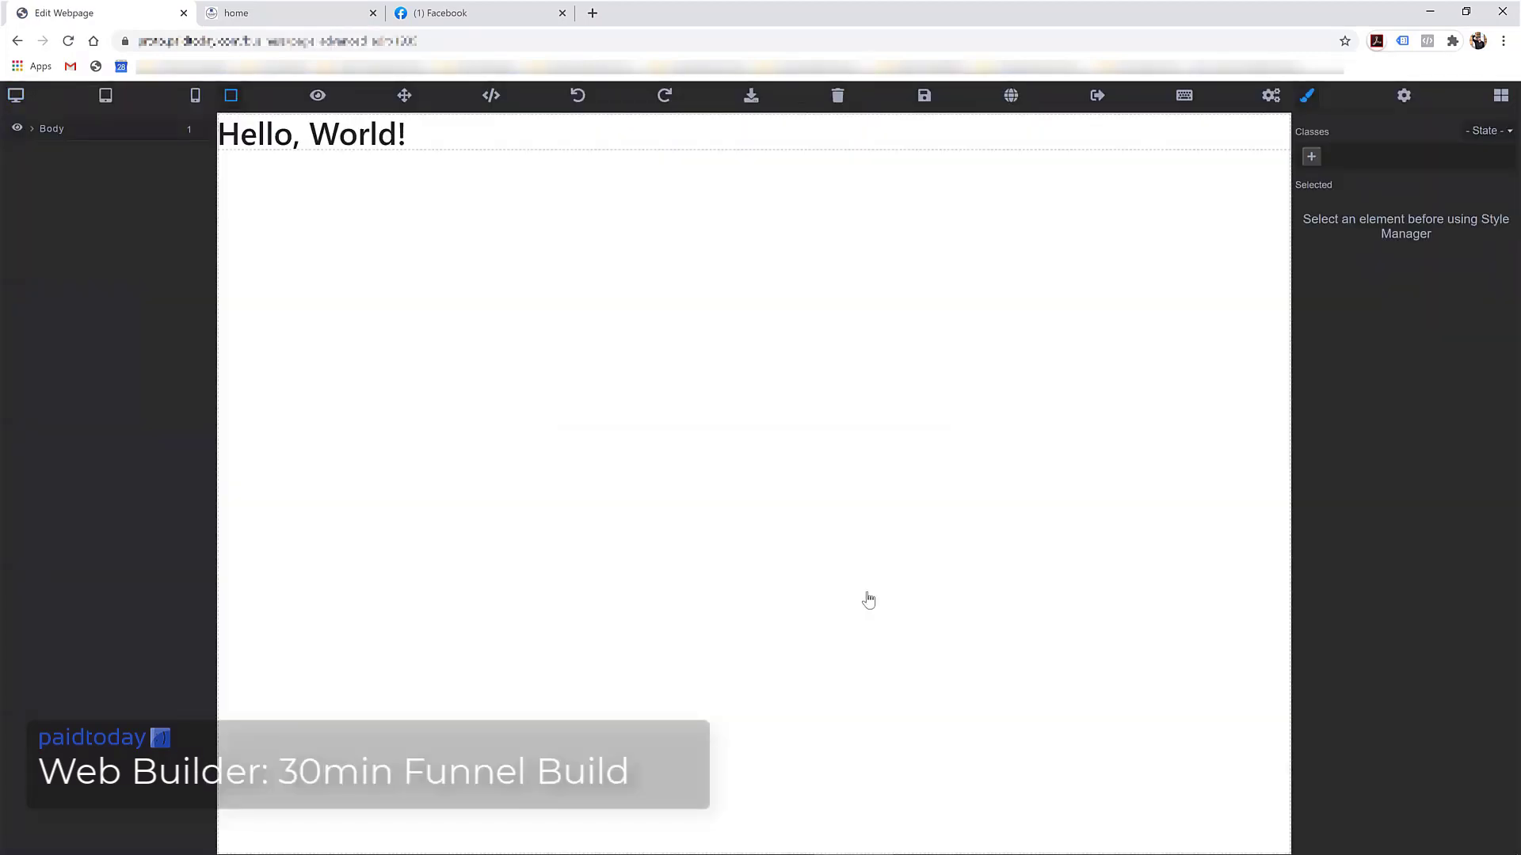
click(1500, 95)
scroll(1446, 396, down, 1)
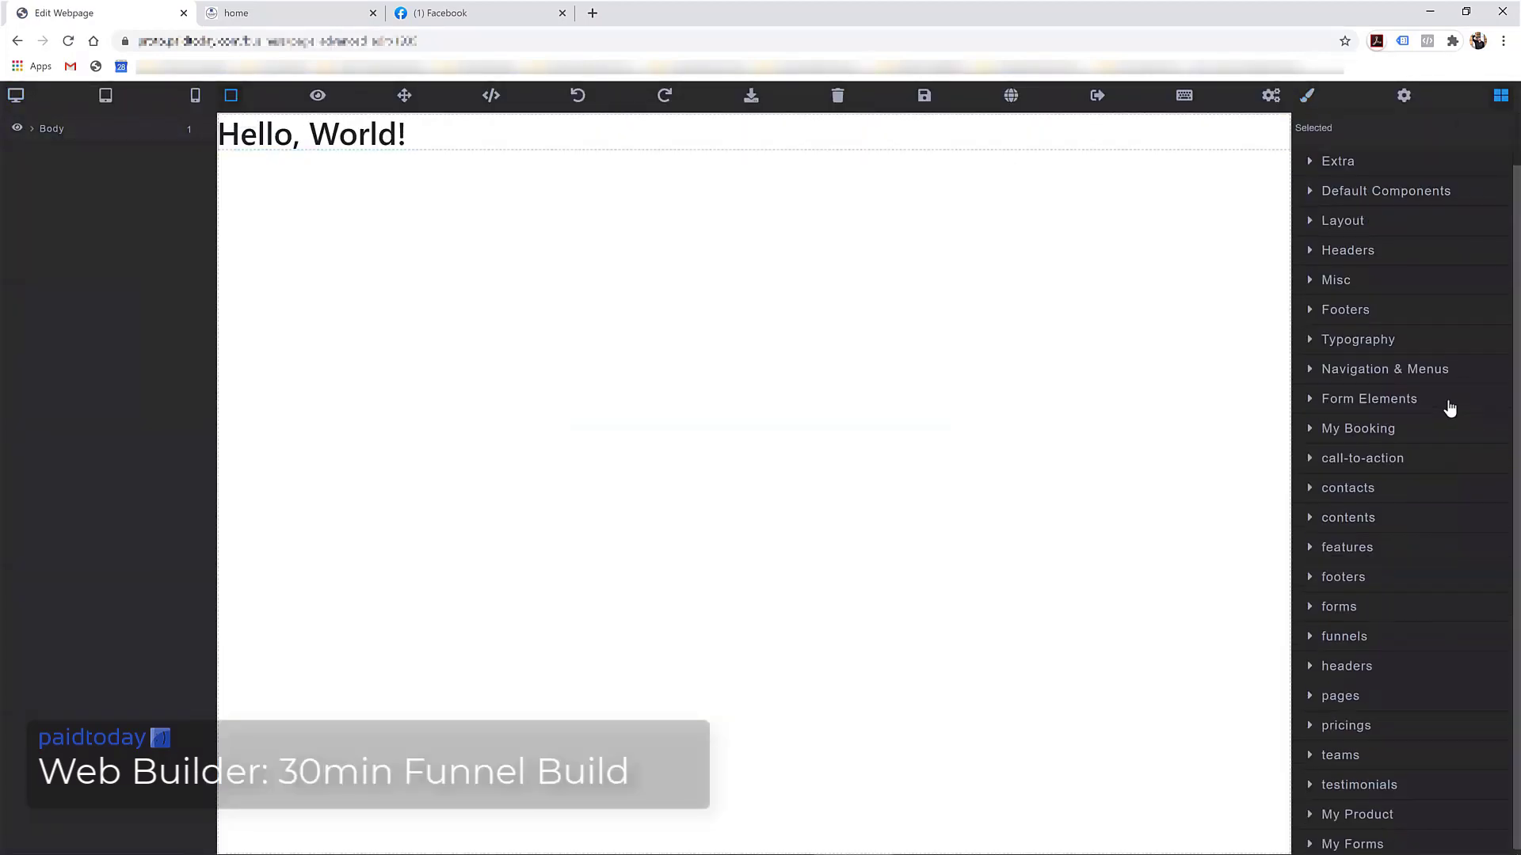
click(1343, 696)
scroll(1341, 701, down, 5)
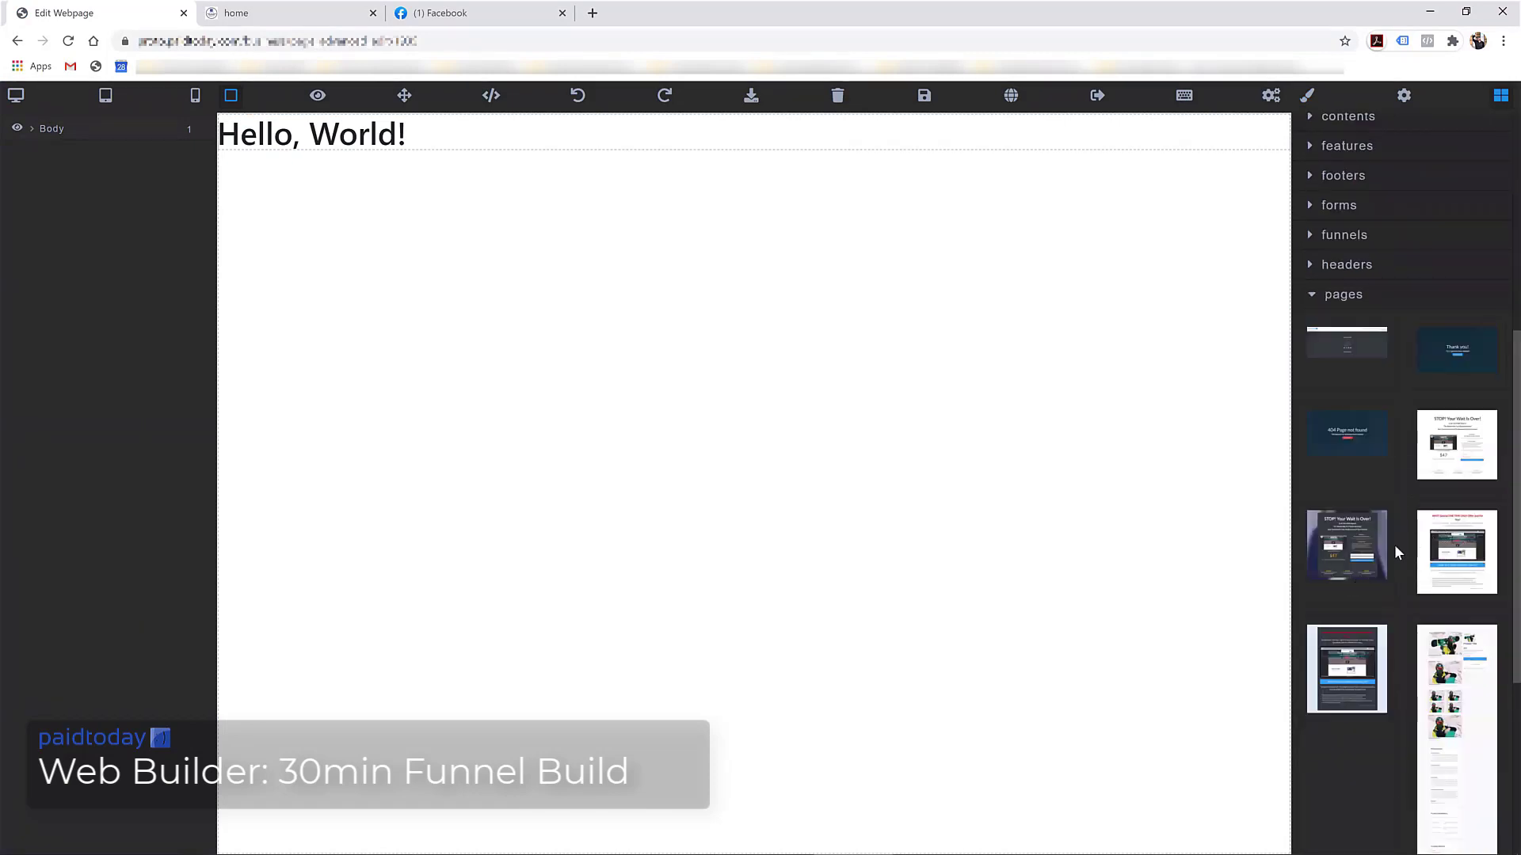
drag(1369, 653, 513, 278)
click(509, 133)
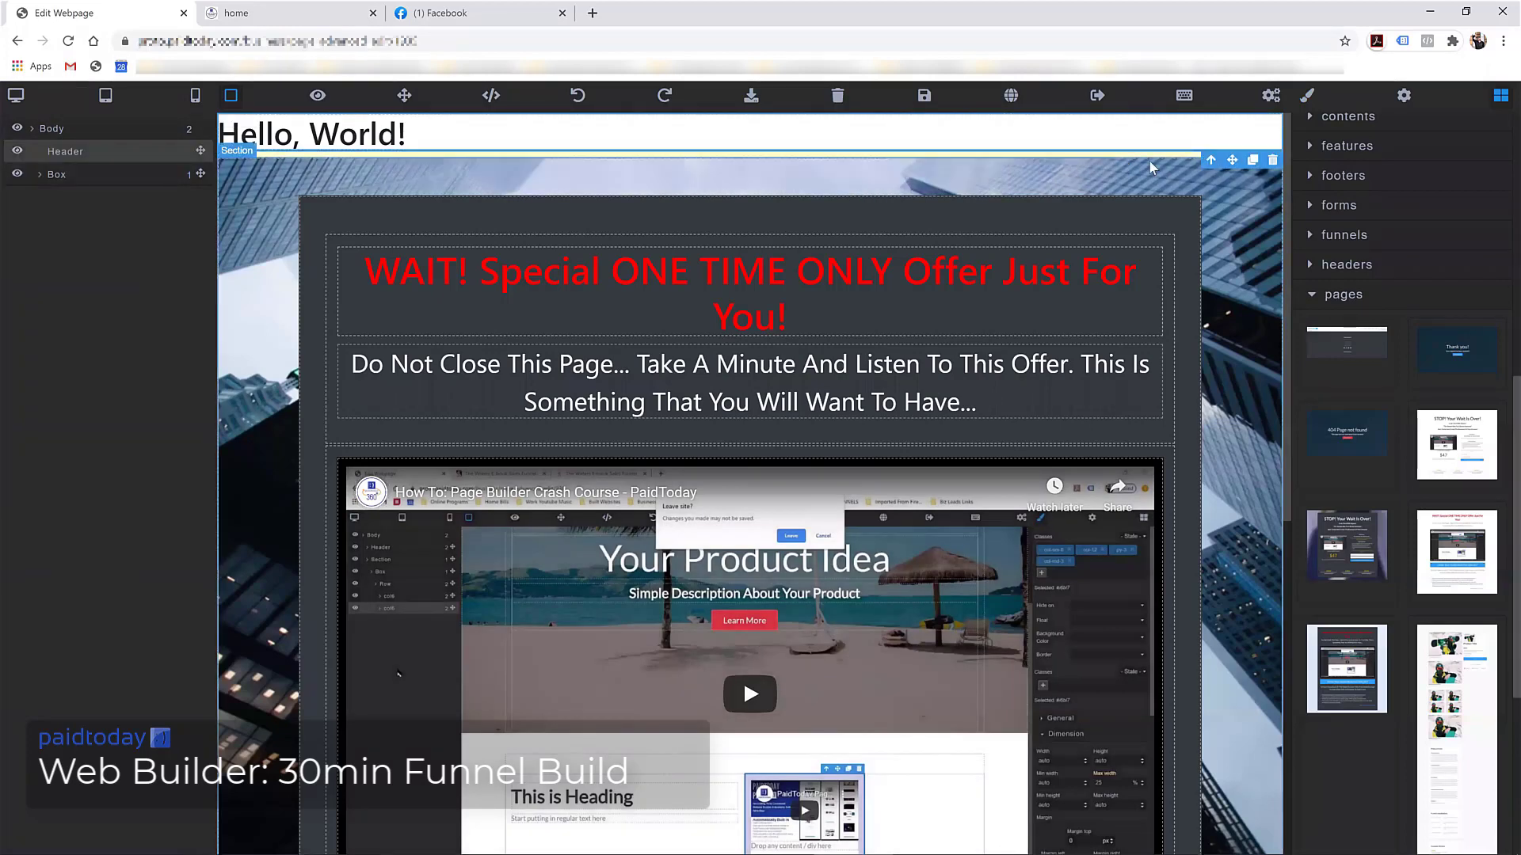
click(837, 95)
click(515, 236)
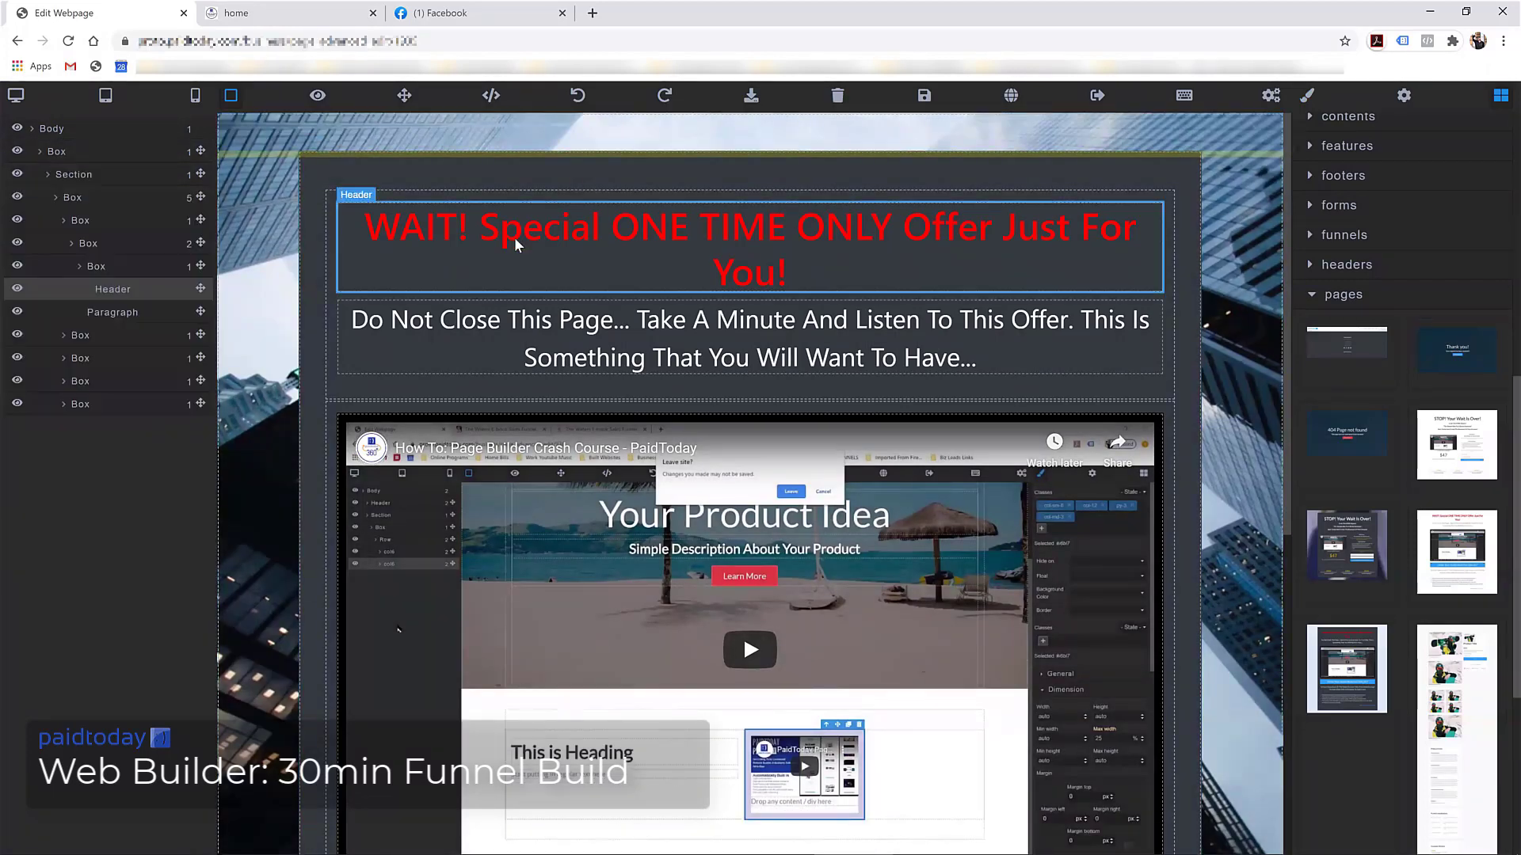
Recolour the WAIT! Special ONE TIME ONLY Offer headline from red to white (#ffffff) in Typography
scroll(1368, 236, up, 3)
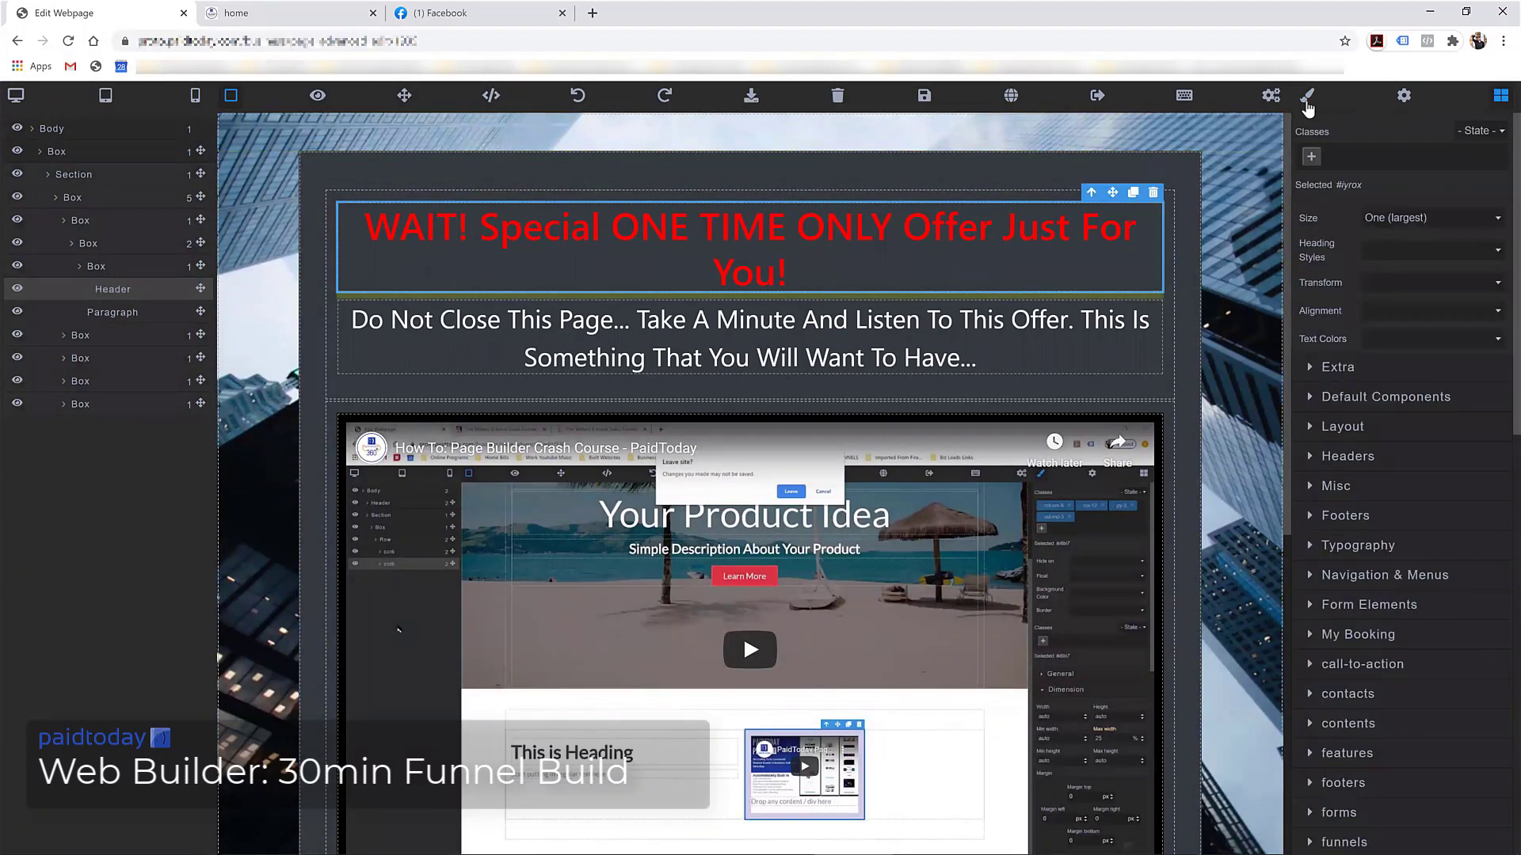
click(1307, 96)
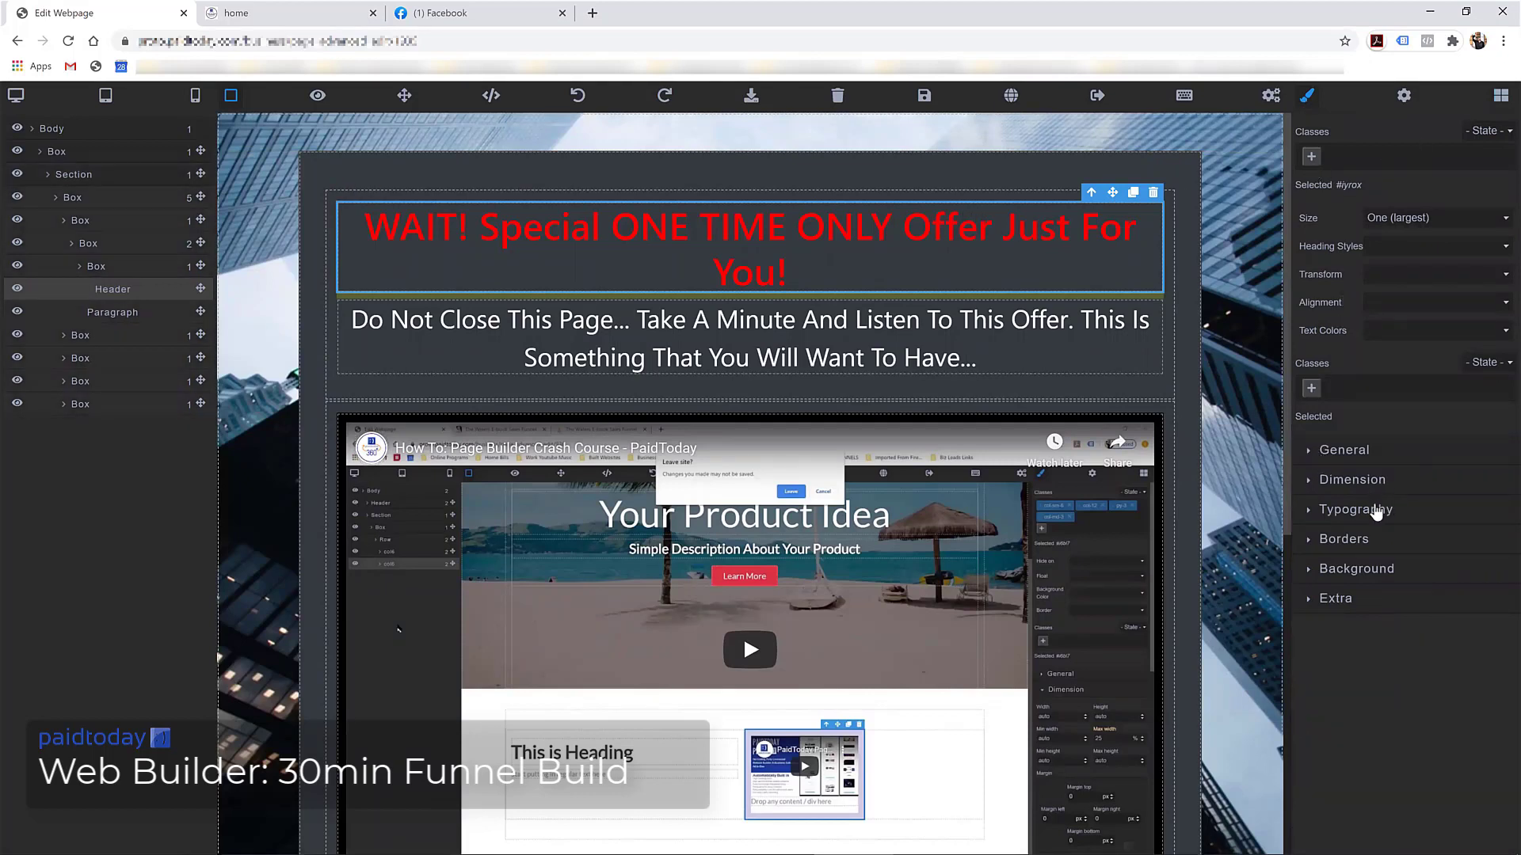
click(1377, 514)
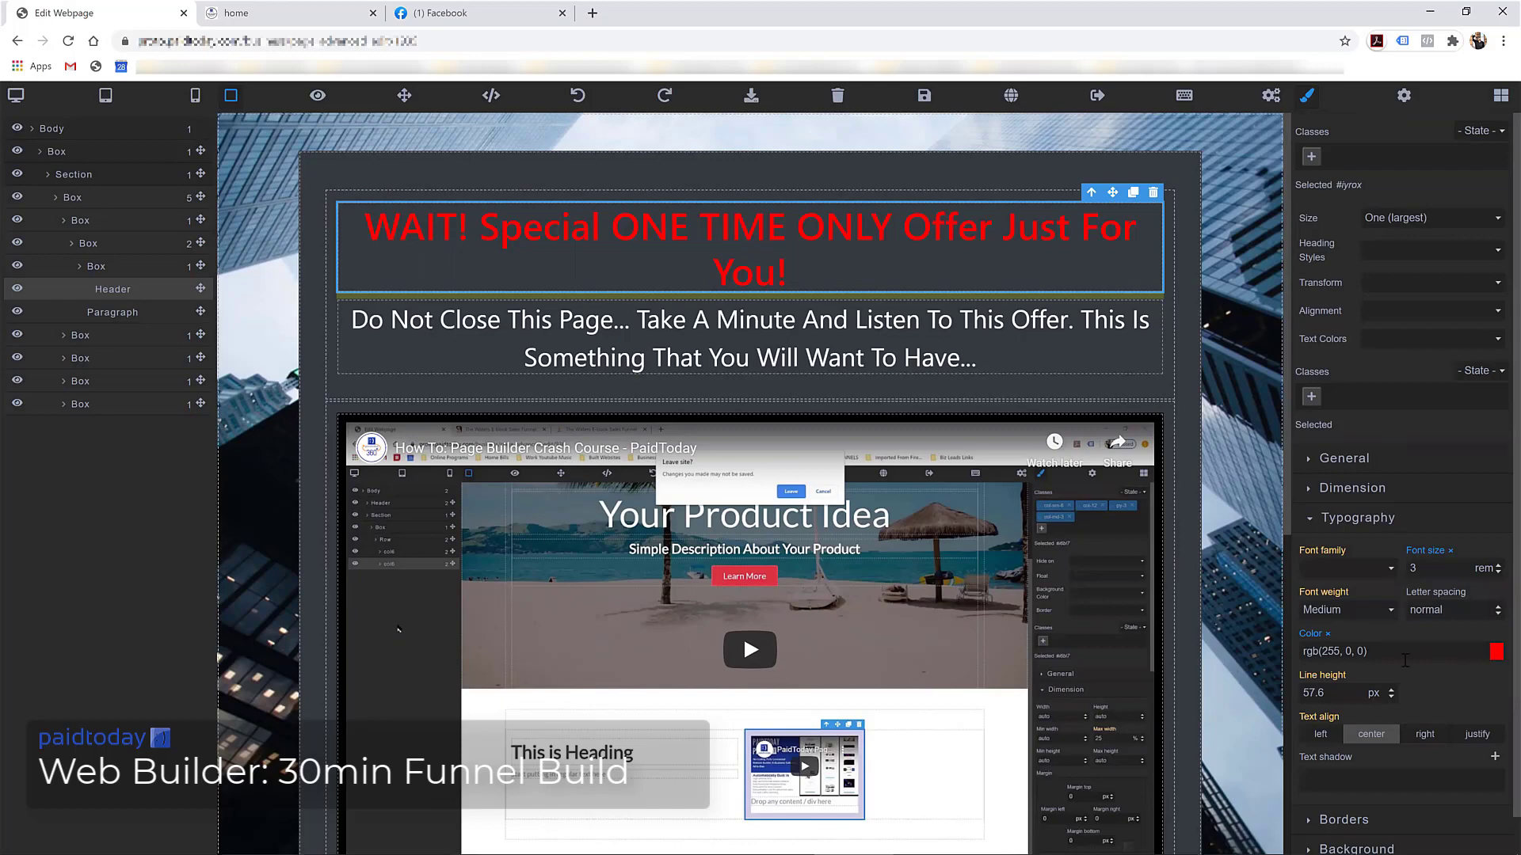
click(1330, 635)
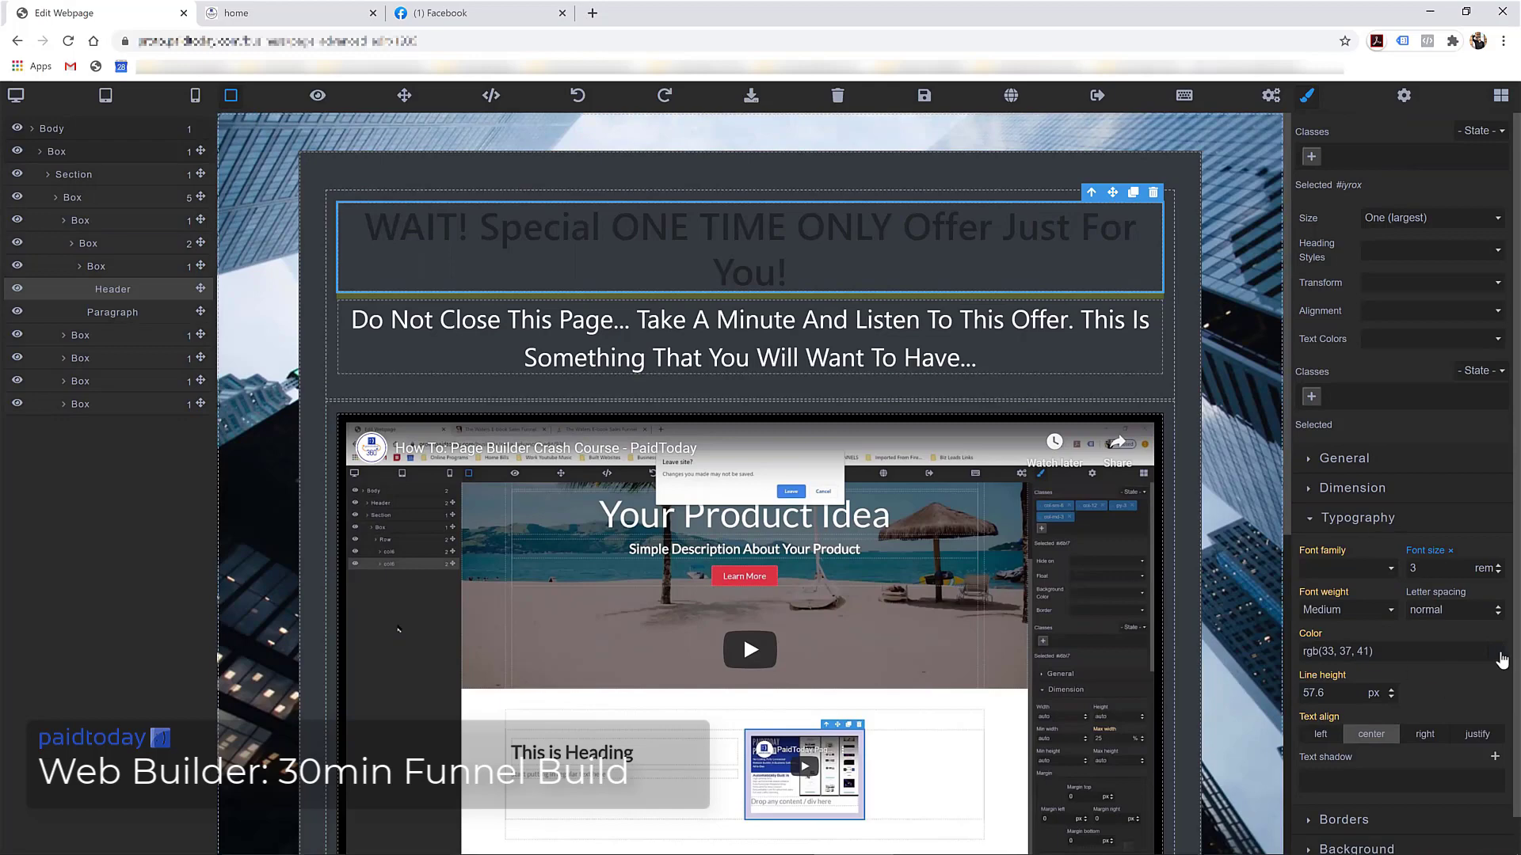
click(1496, 651)
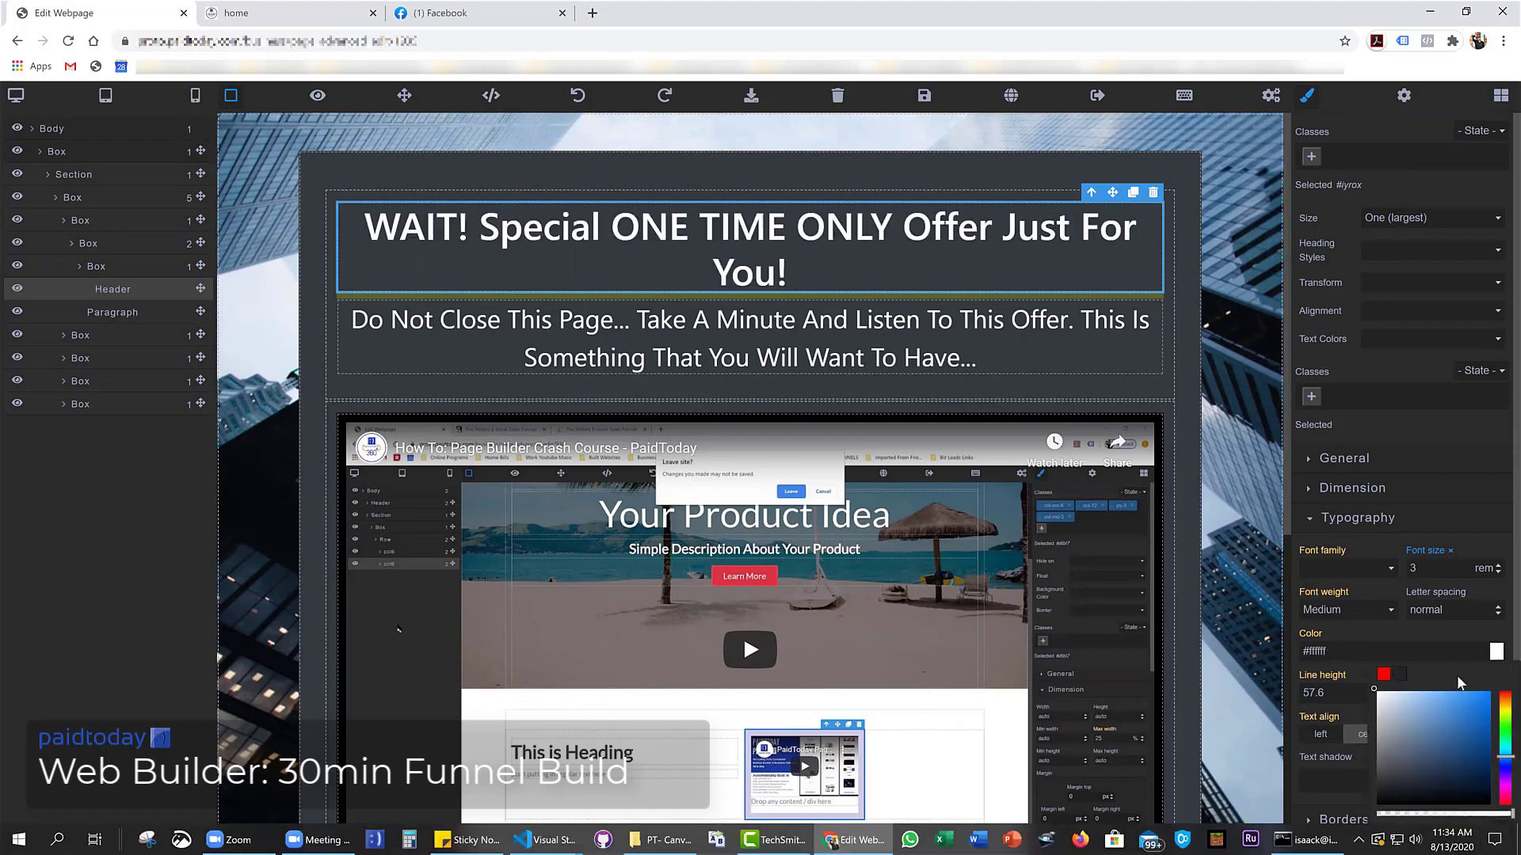
click(1498, 828)
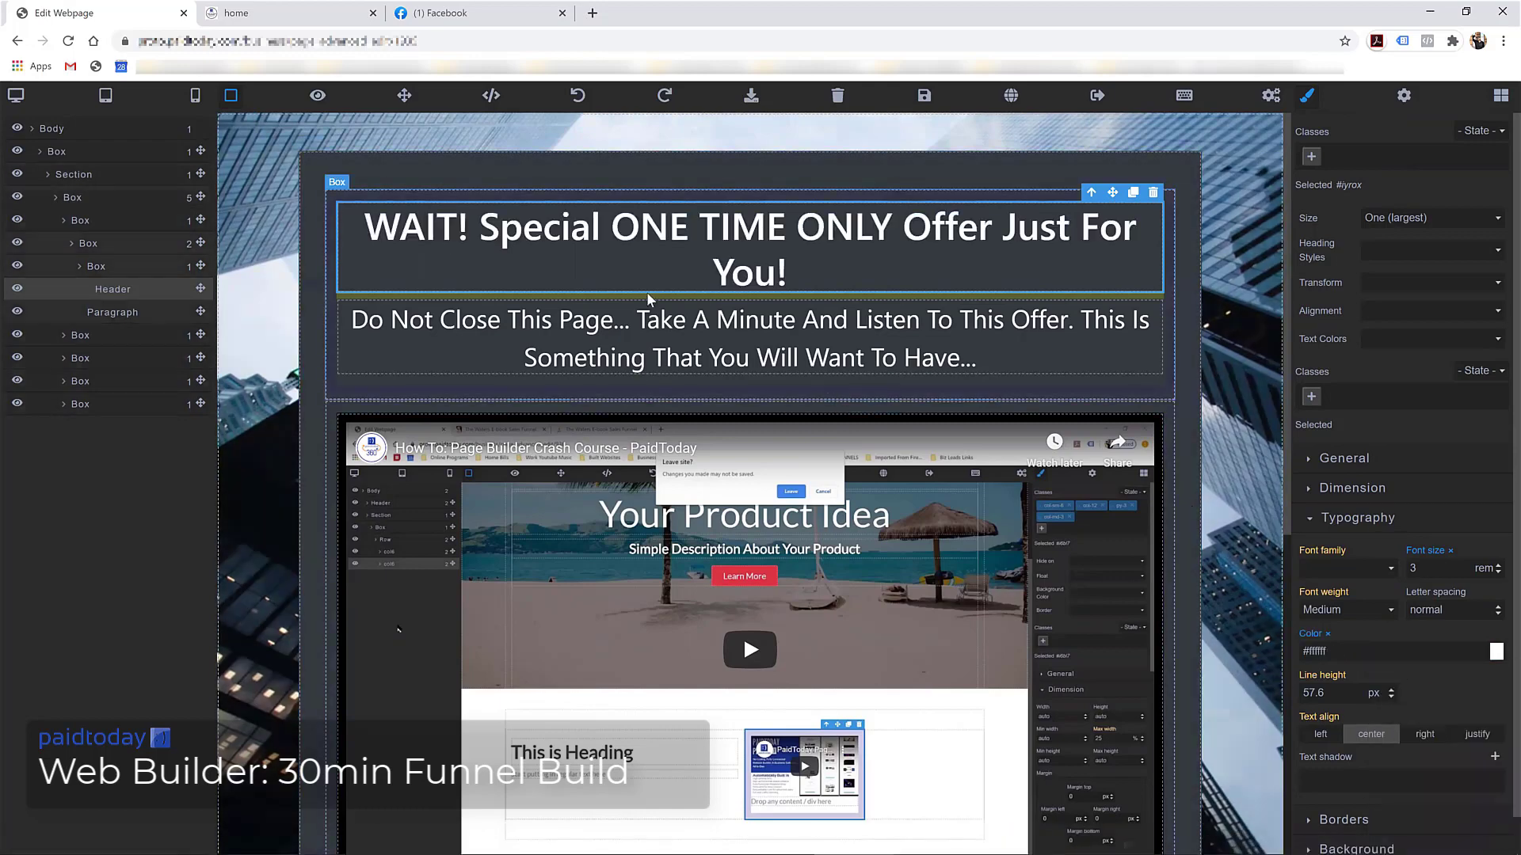
scroll(792, 333, down, 6)
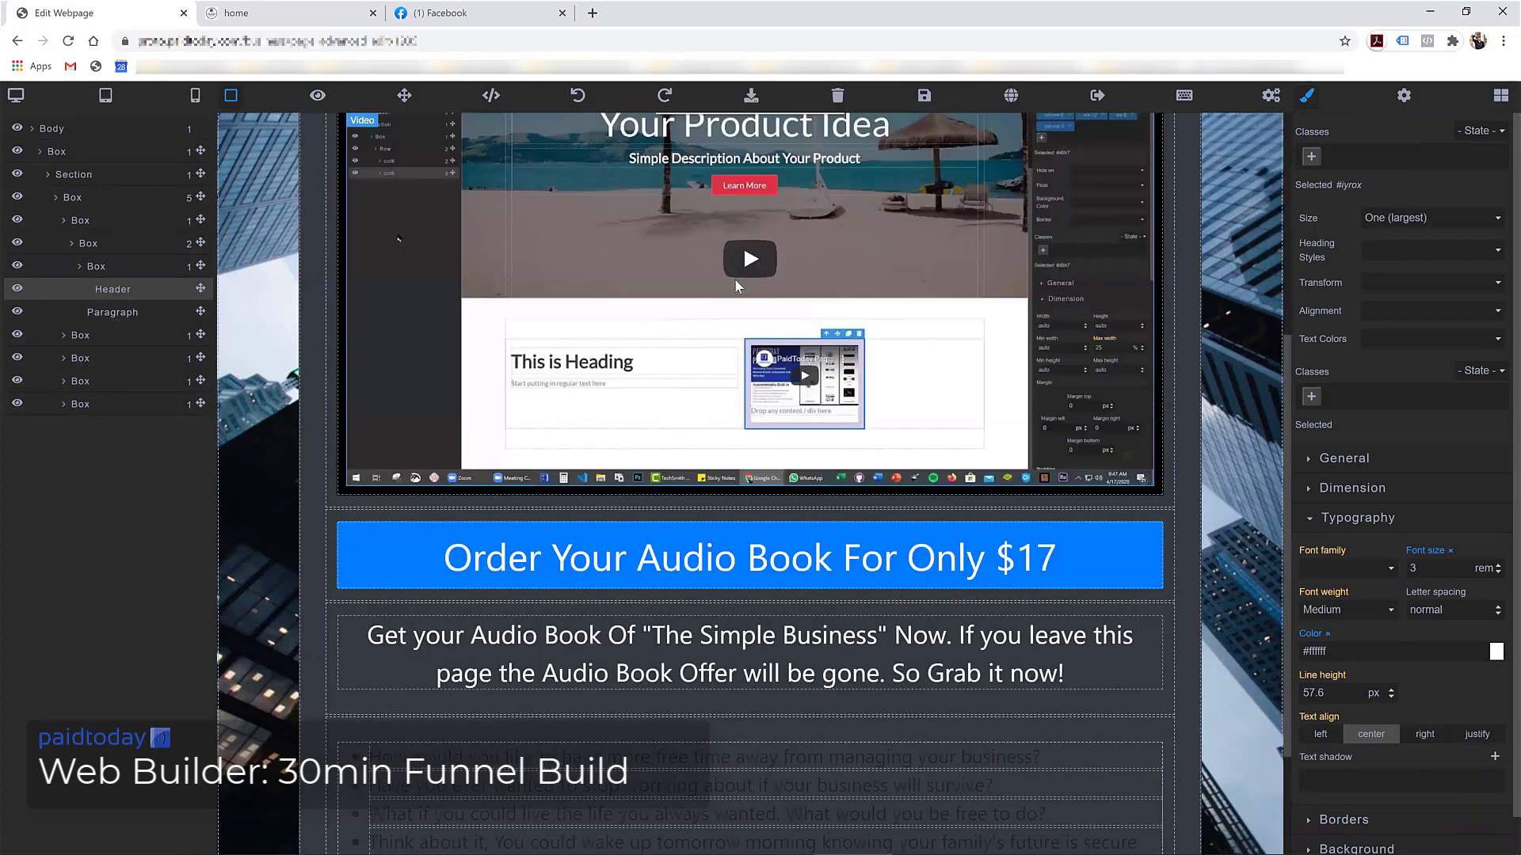
scroll(734, 278, up, 6)
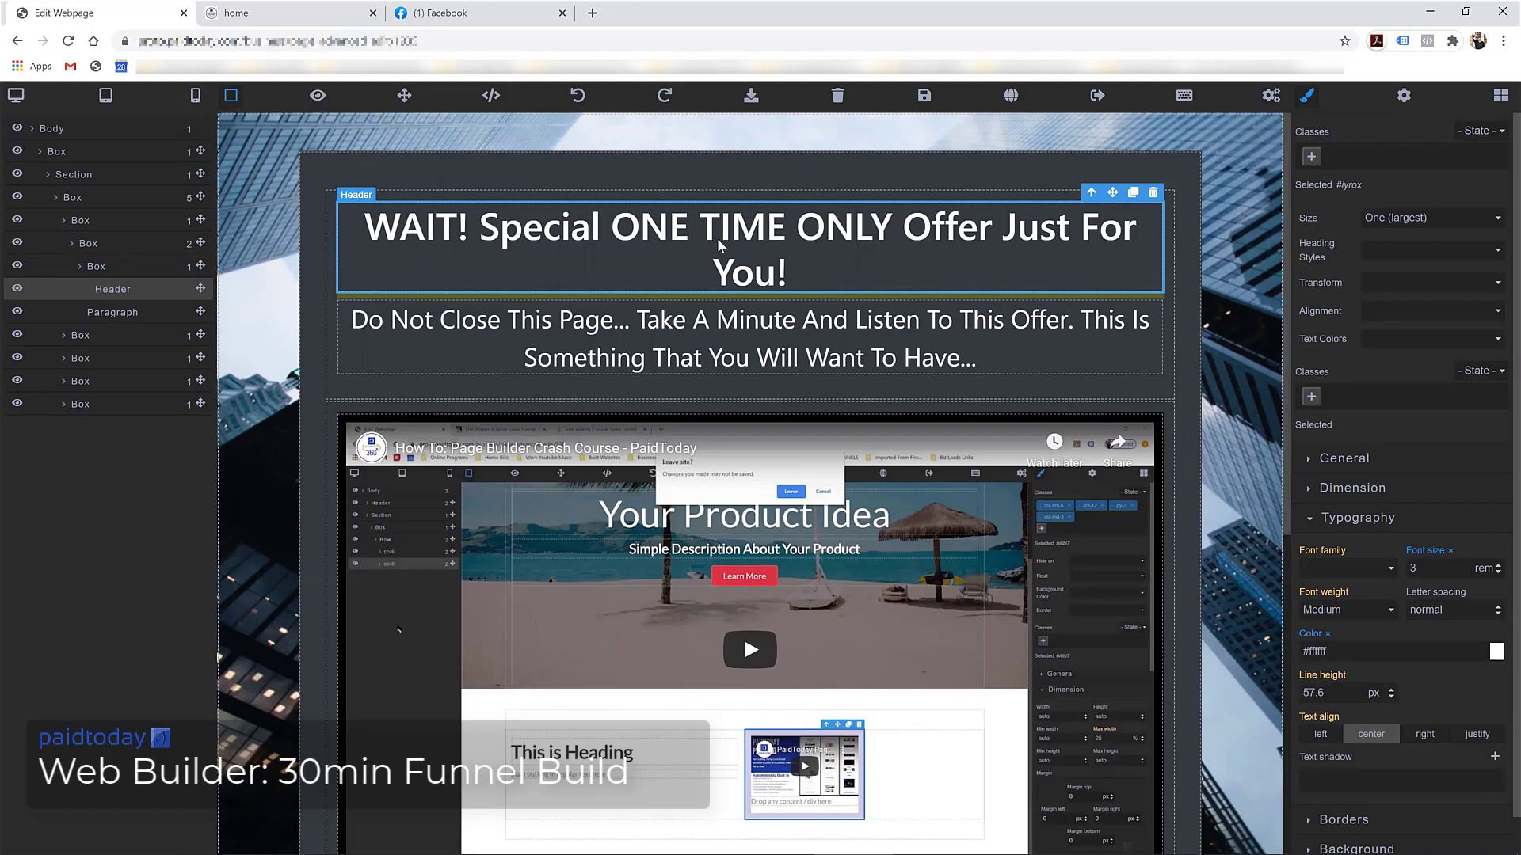
scroll(713, 396, down, 7)
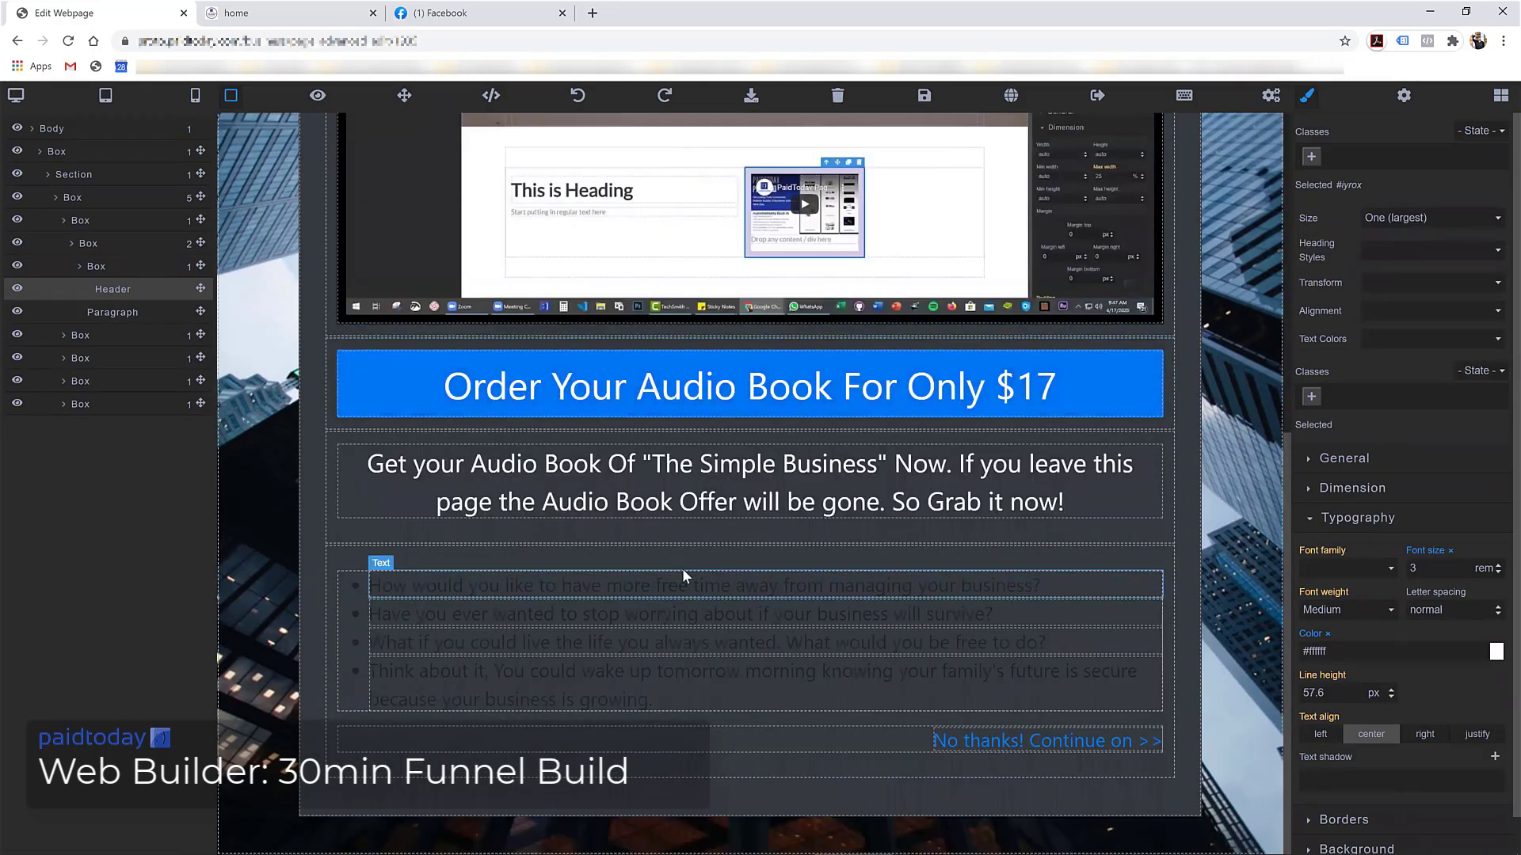
Add the text-white class to the box holding the bullet list of questions
click(407, 560)
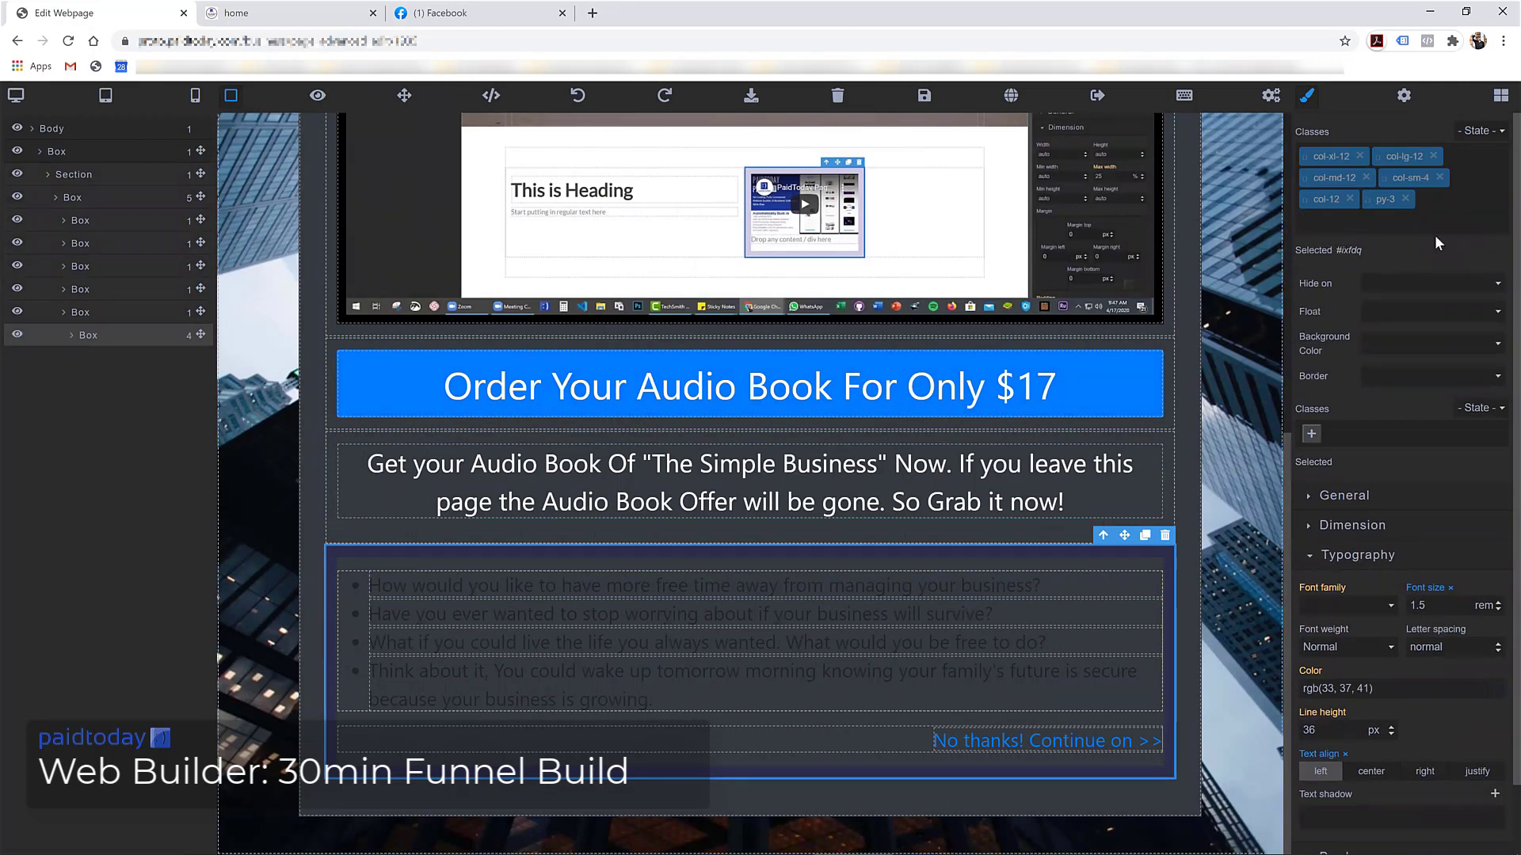
text(text-white)
key(Return)
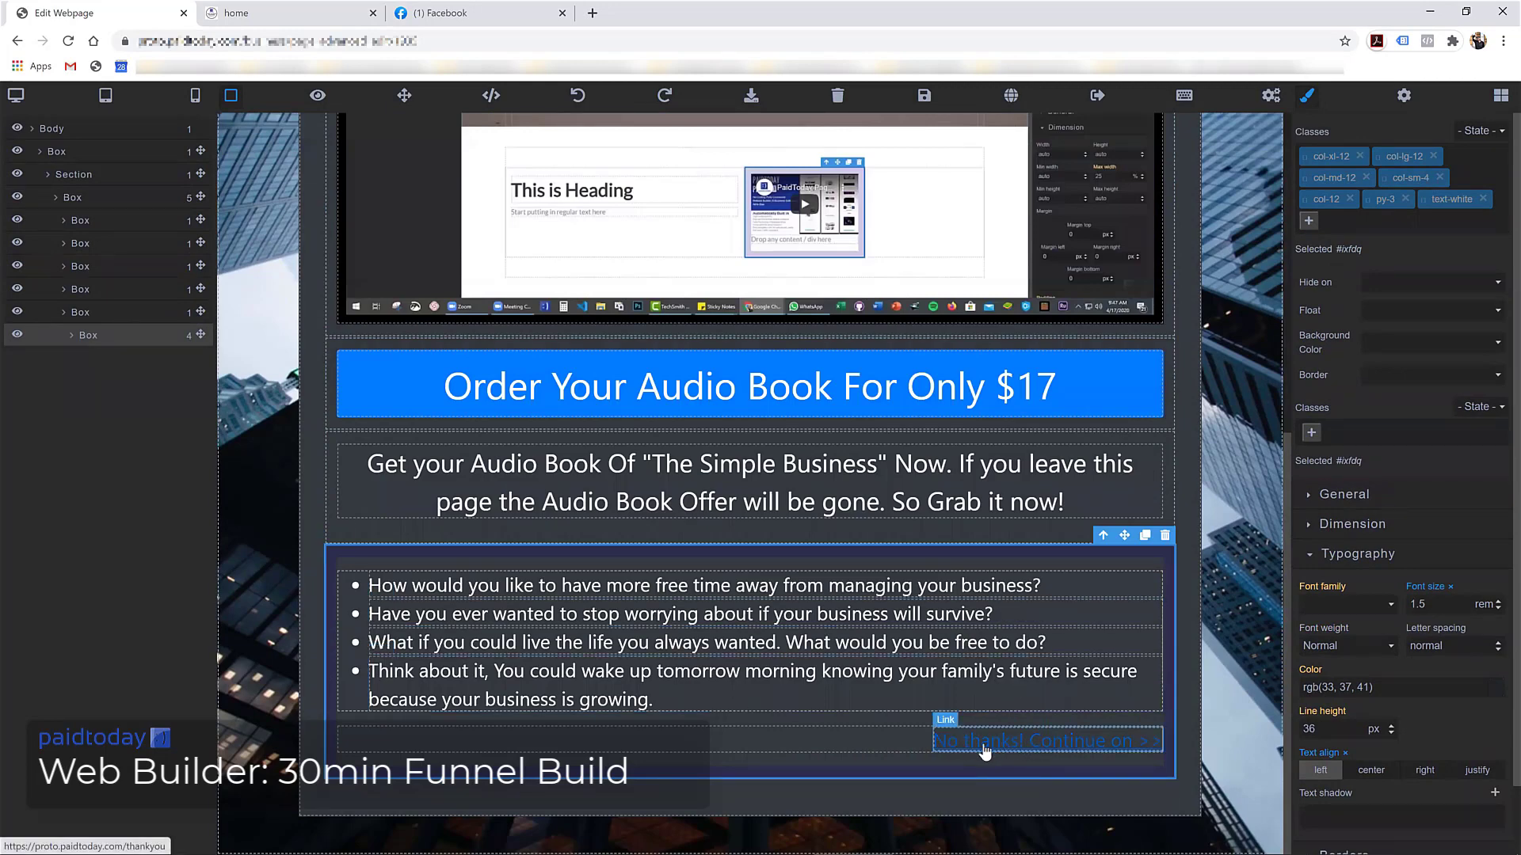
Save the upsell page
scroll(870, 691, up, 3)
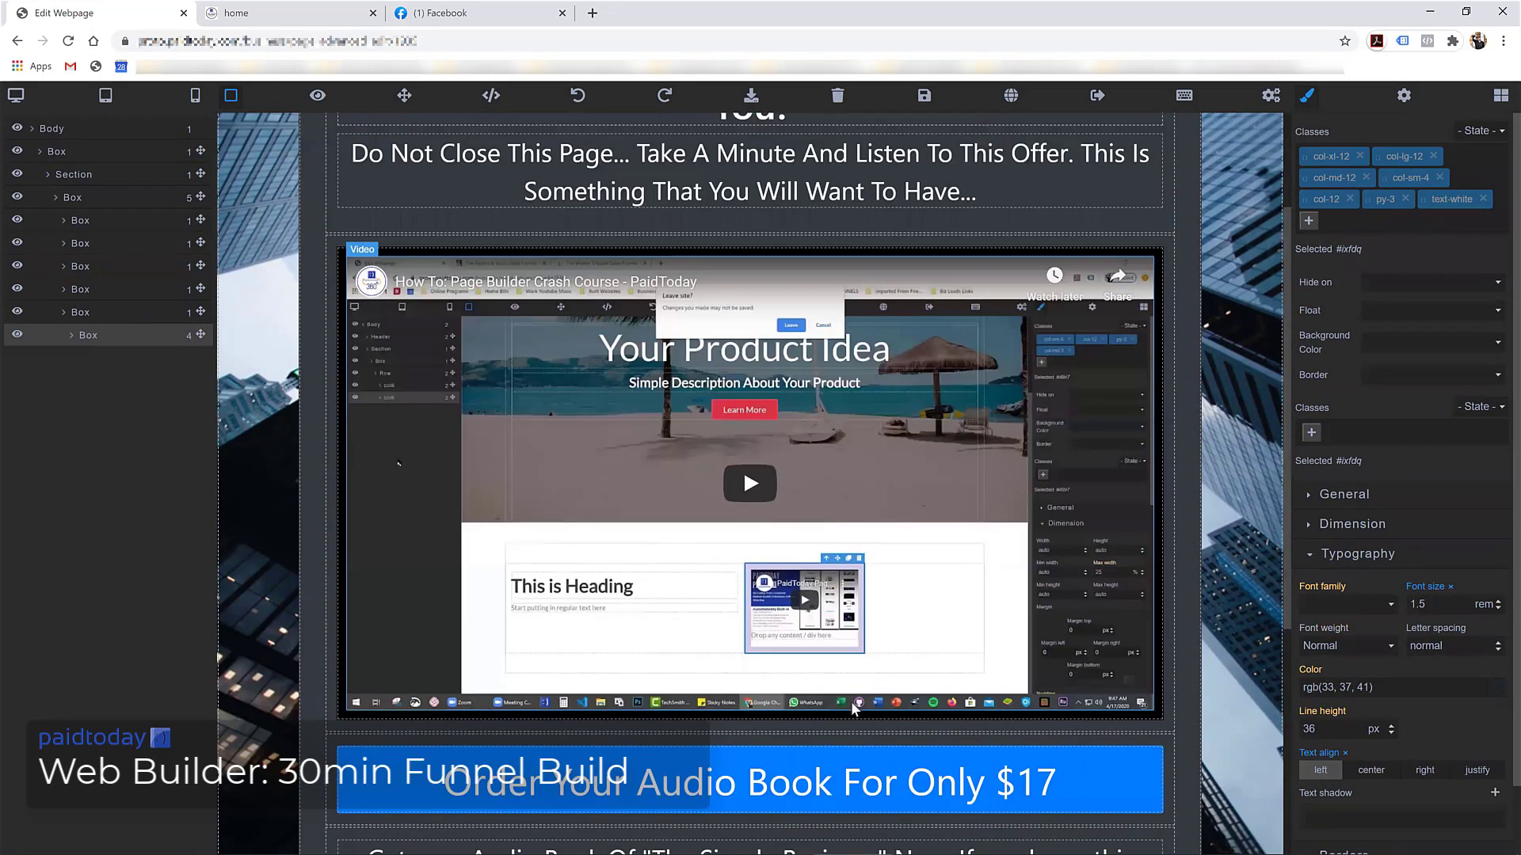
scroll(839, 697, down, 1)
scroll(941, 514, up, 3)
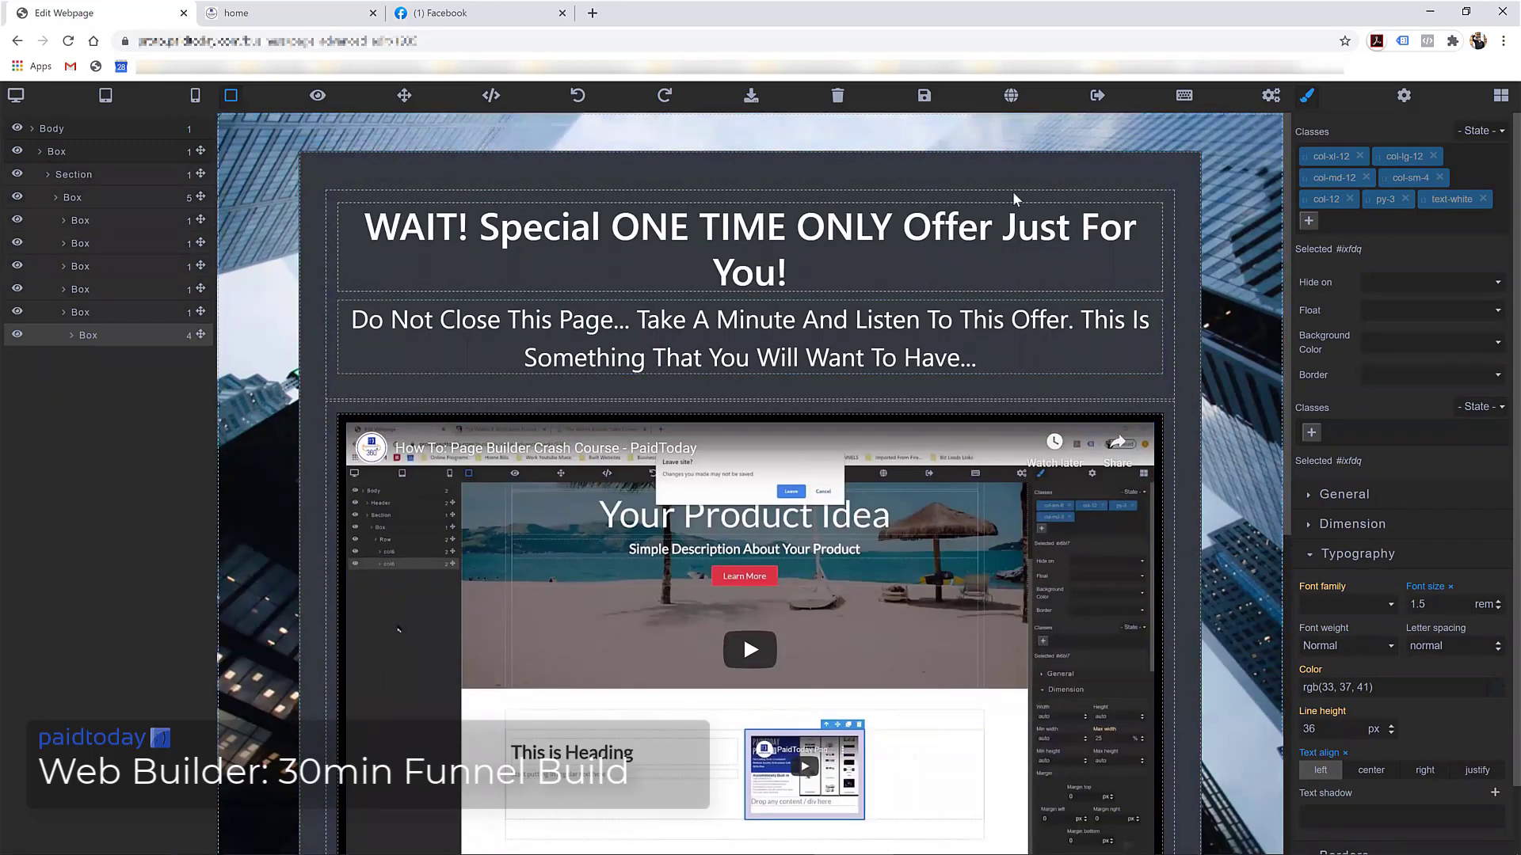
click(925, 99)
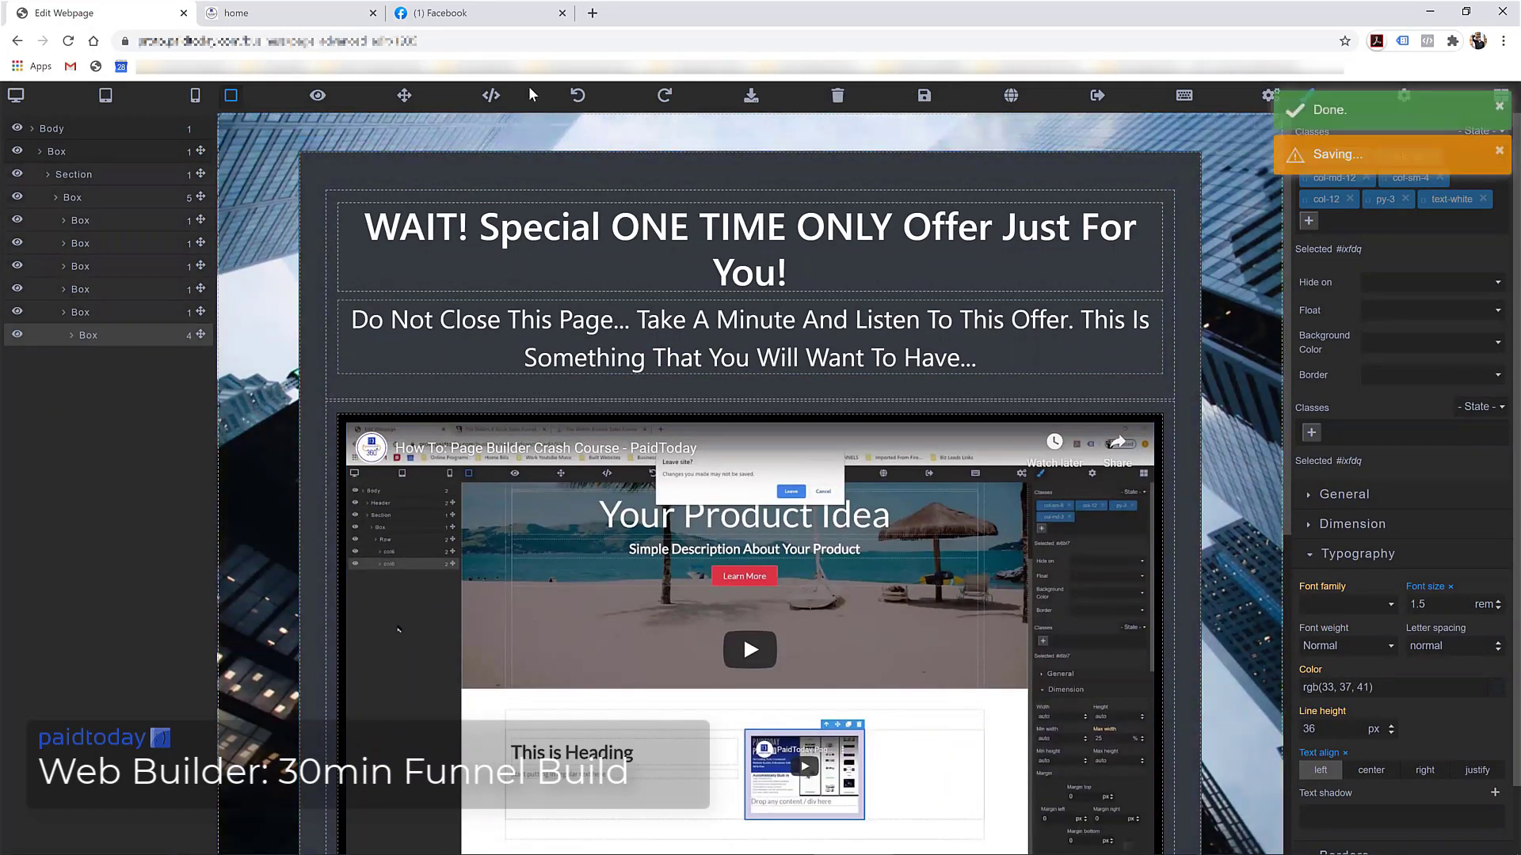
Leave the offer page editor without saving and open the home page for editing
click(1097, 97)
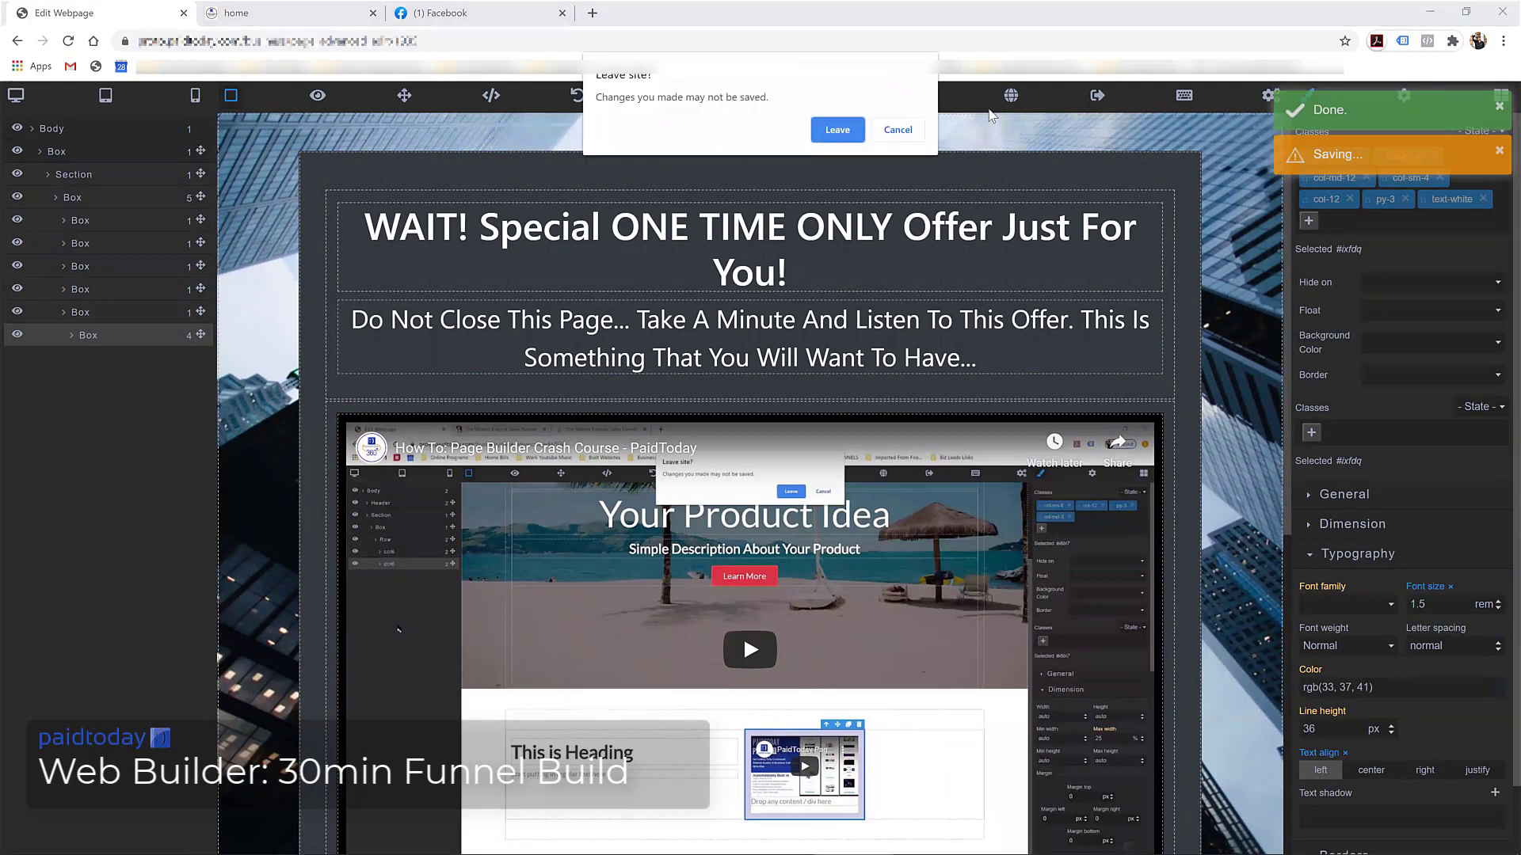
click(838, 131)
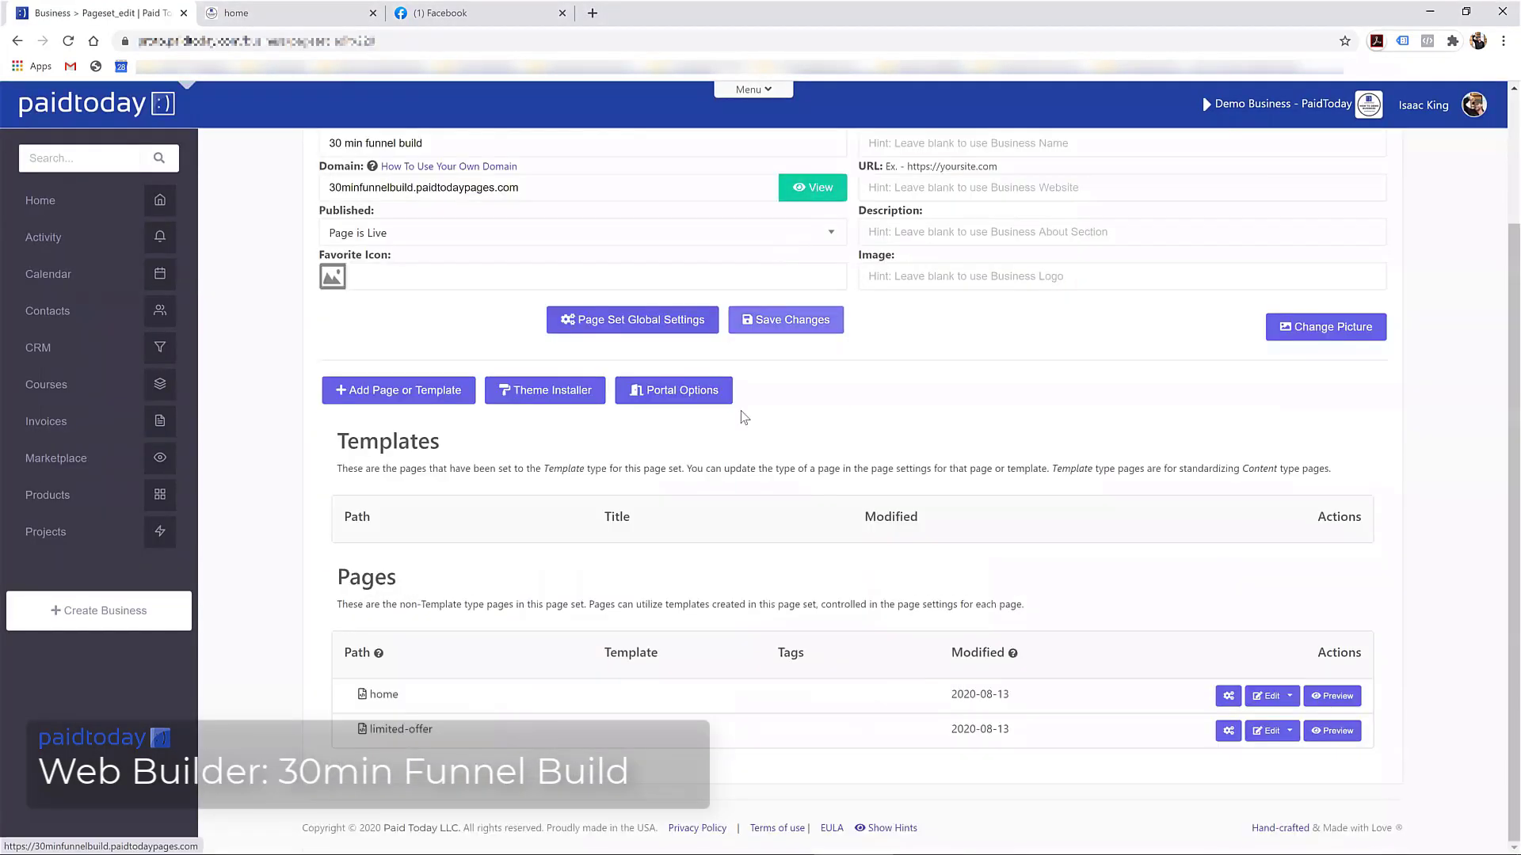
click(1267, 696)
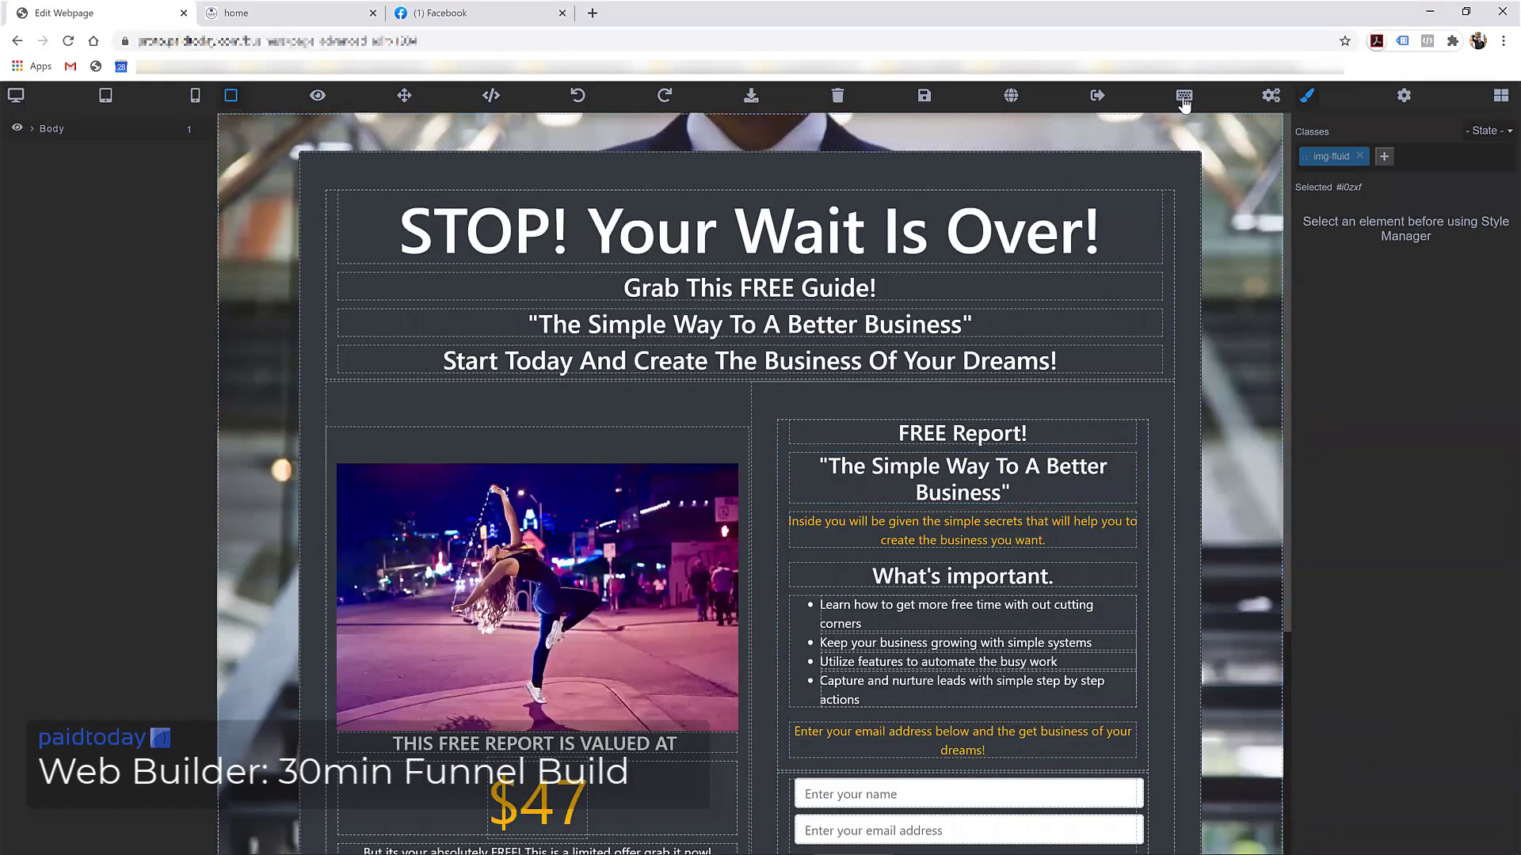
Inspect the opt-in form's submit button settings, then request the switch to the Expert Editor
click(1184, 98)
click(898, 131)
scroll(895, 356, down, 4)
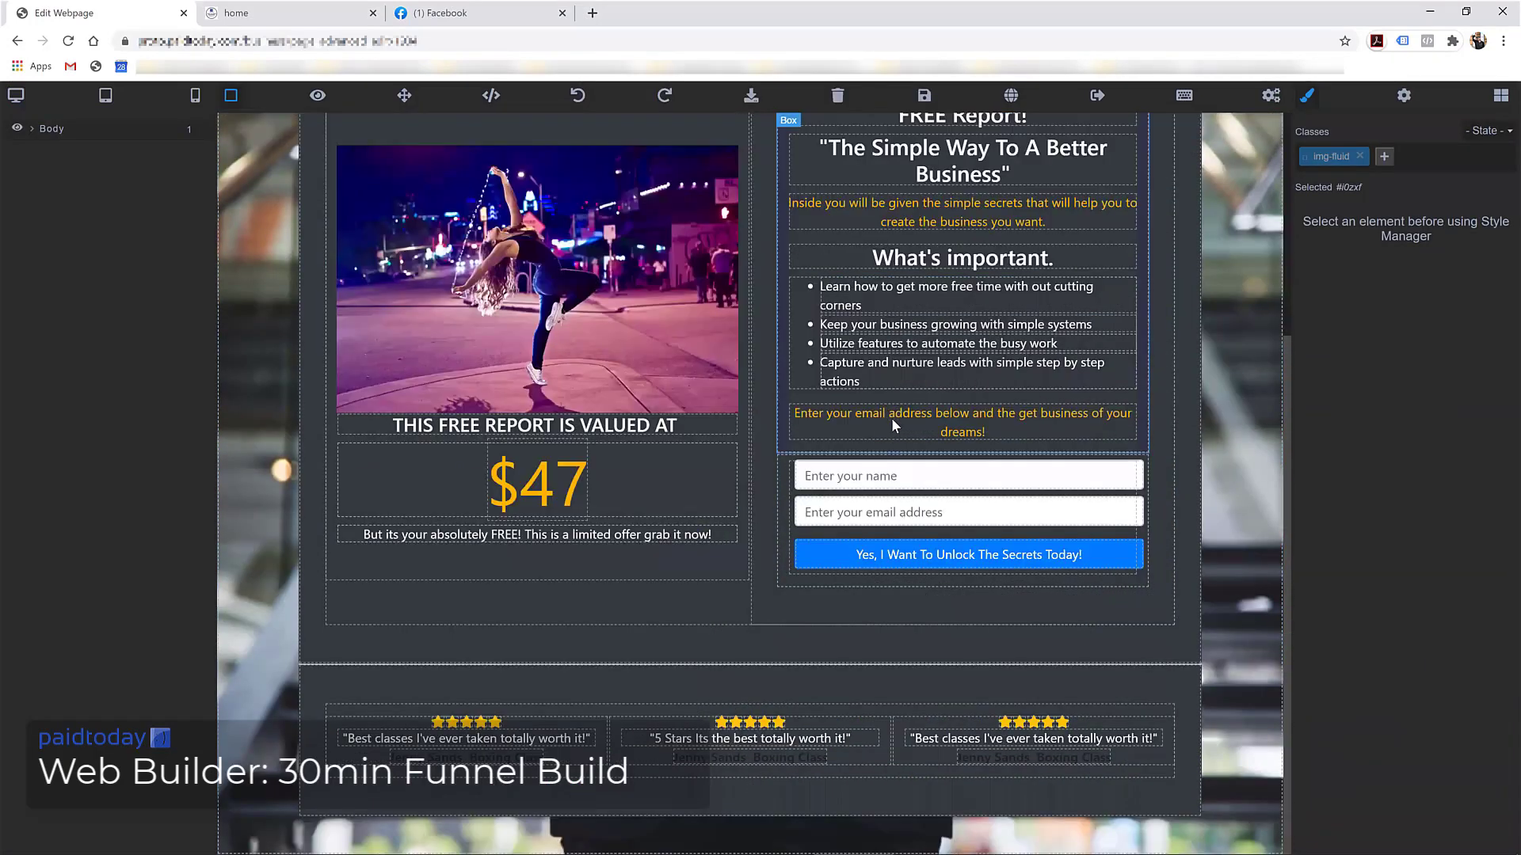
click(879, 556)
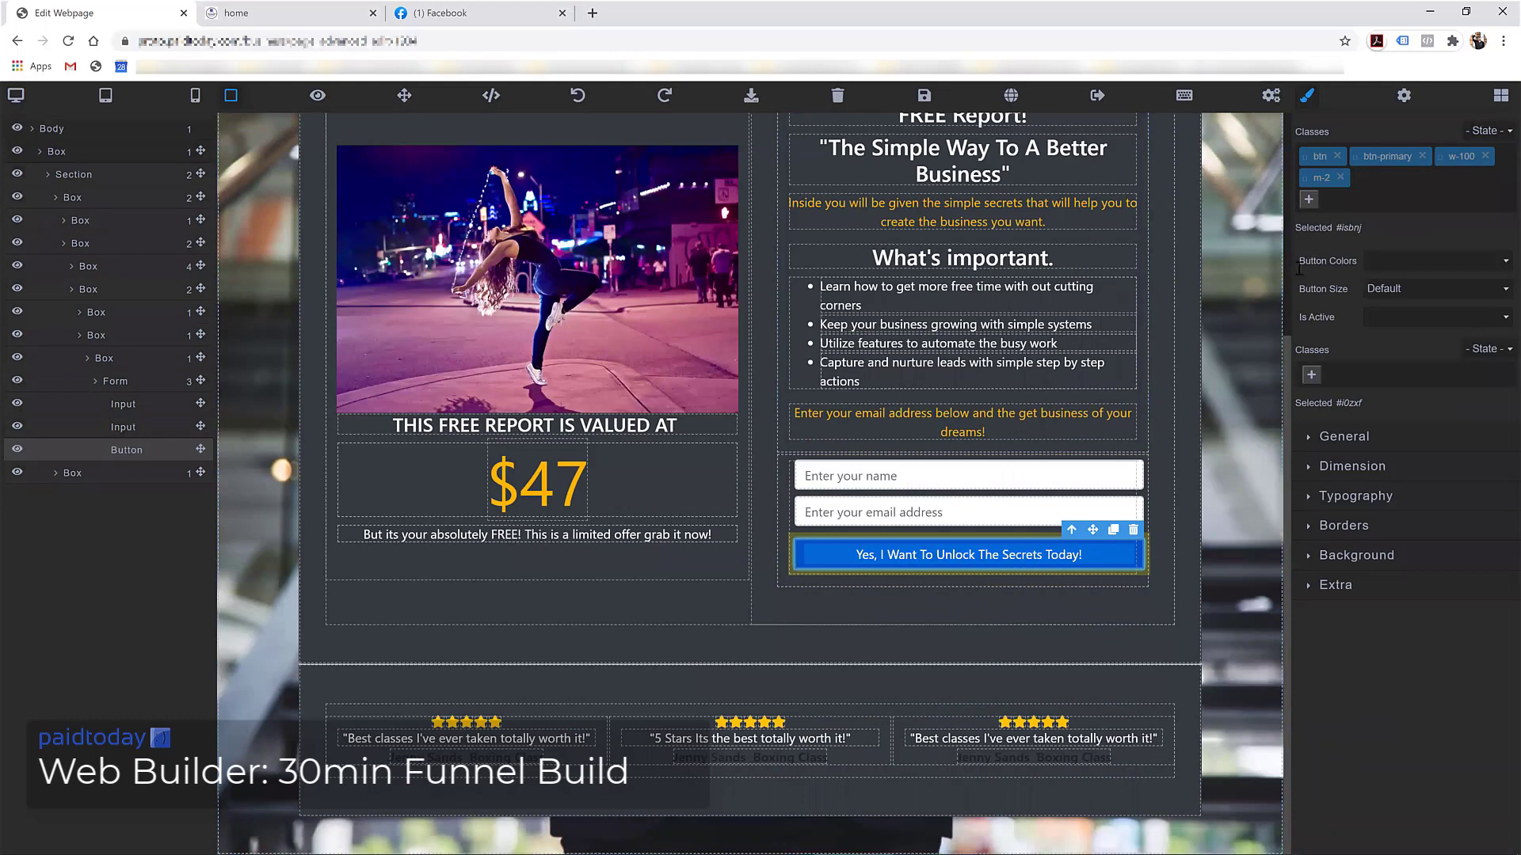
click(1402, 99)
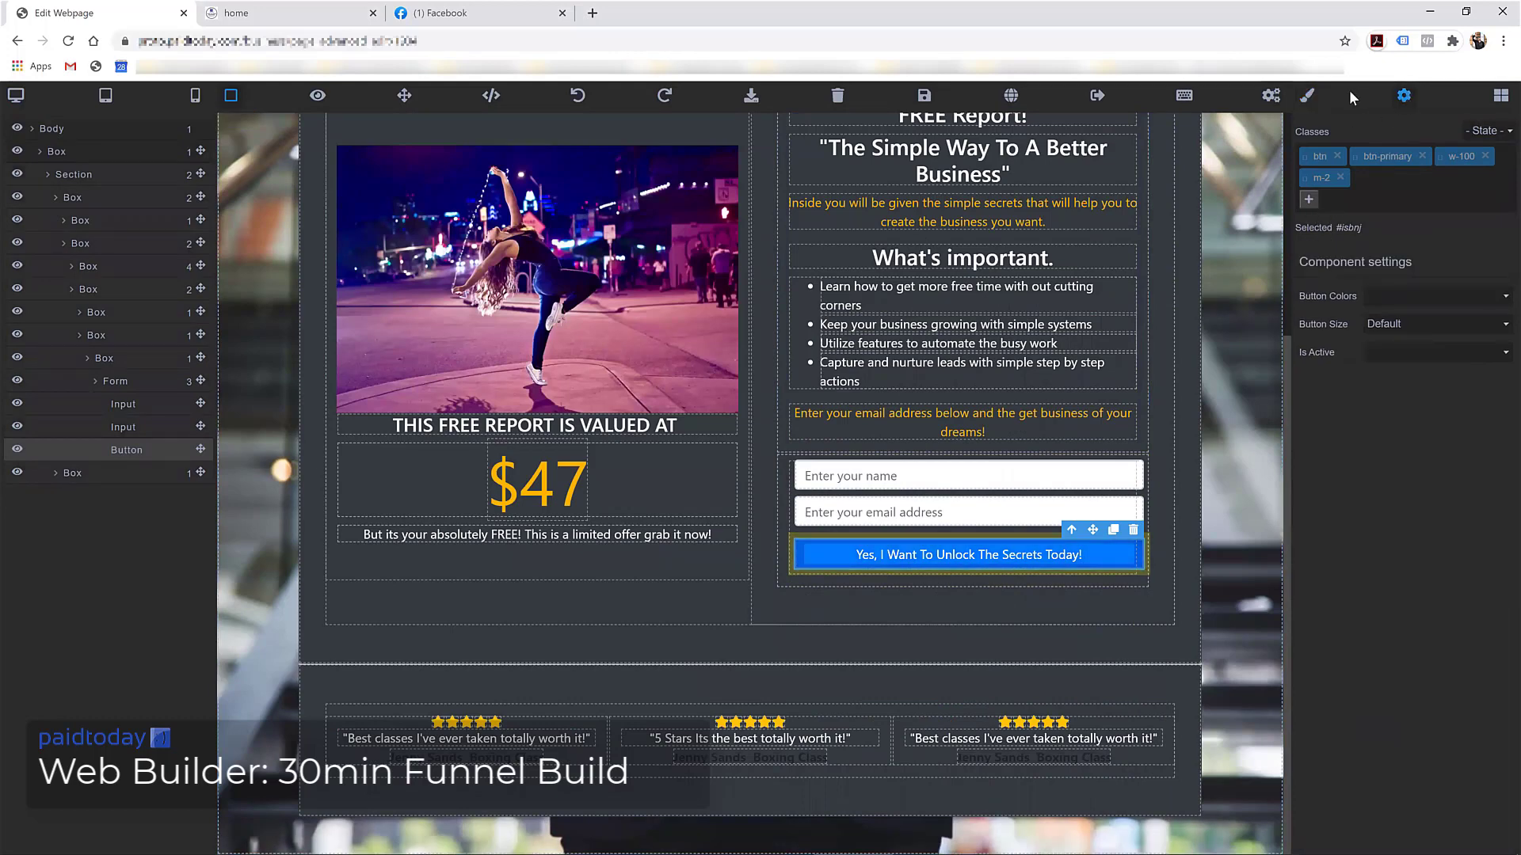
click(1307, 96)
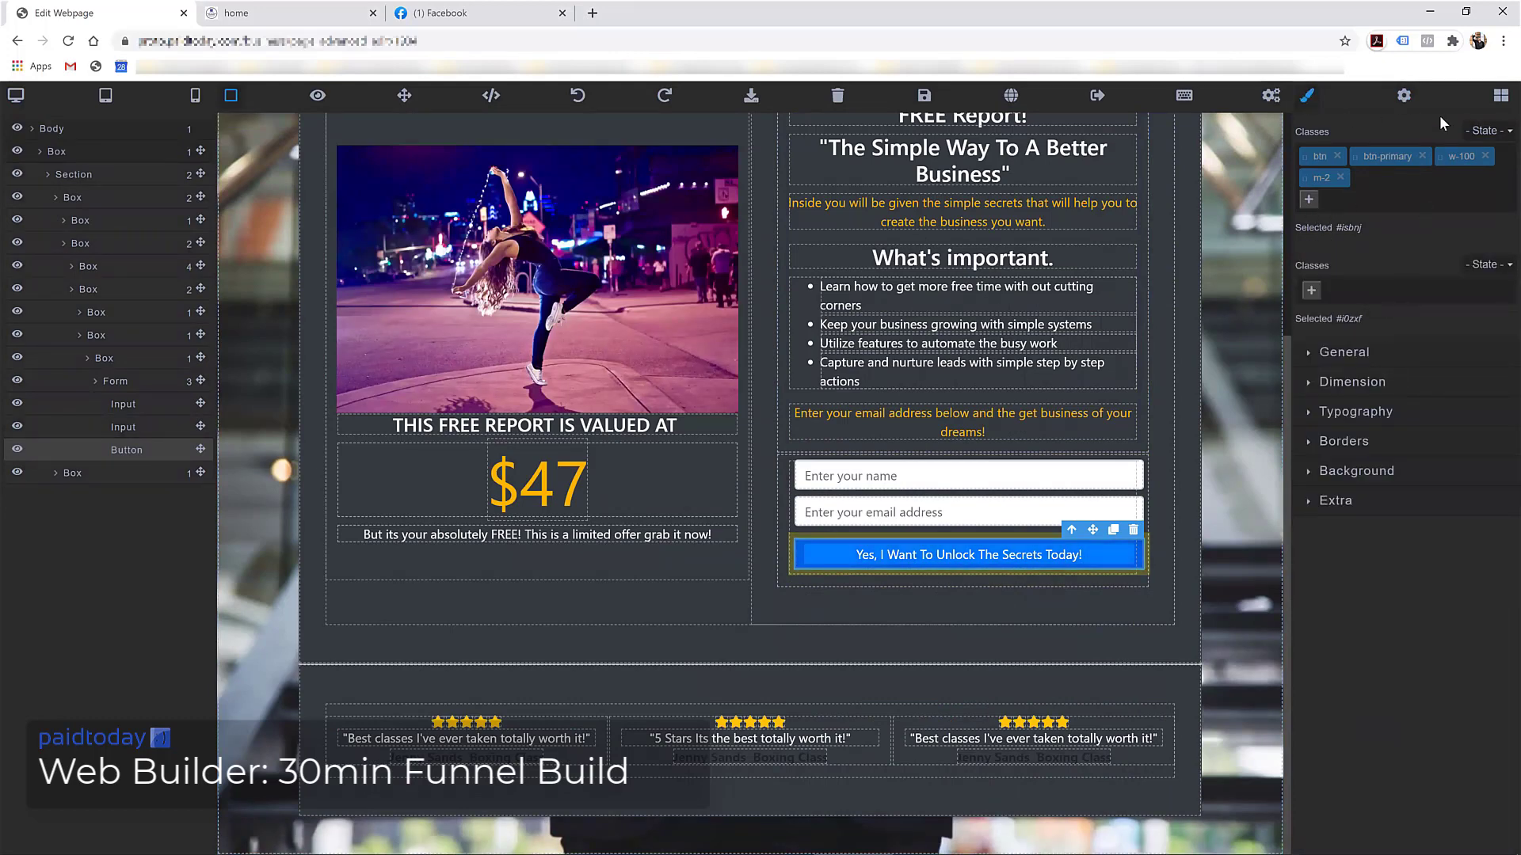
click(1501, 97)
scroll(1375, 380, down, 2)
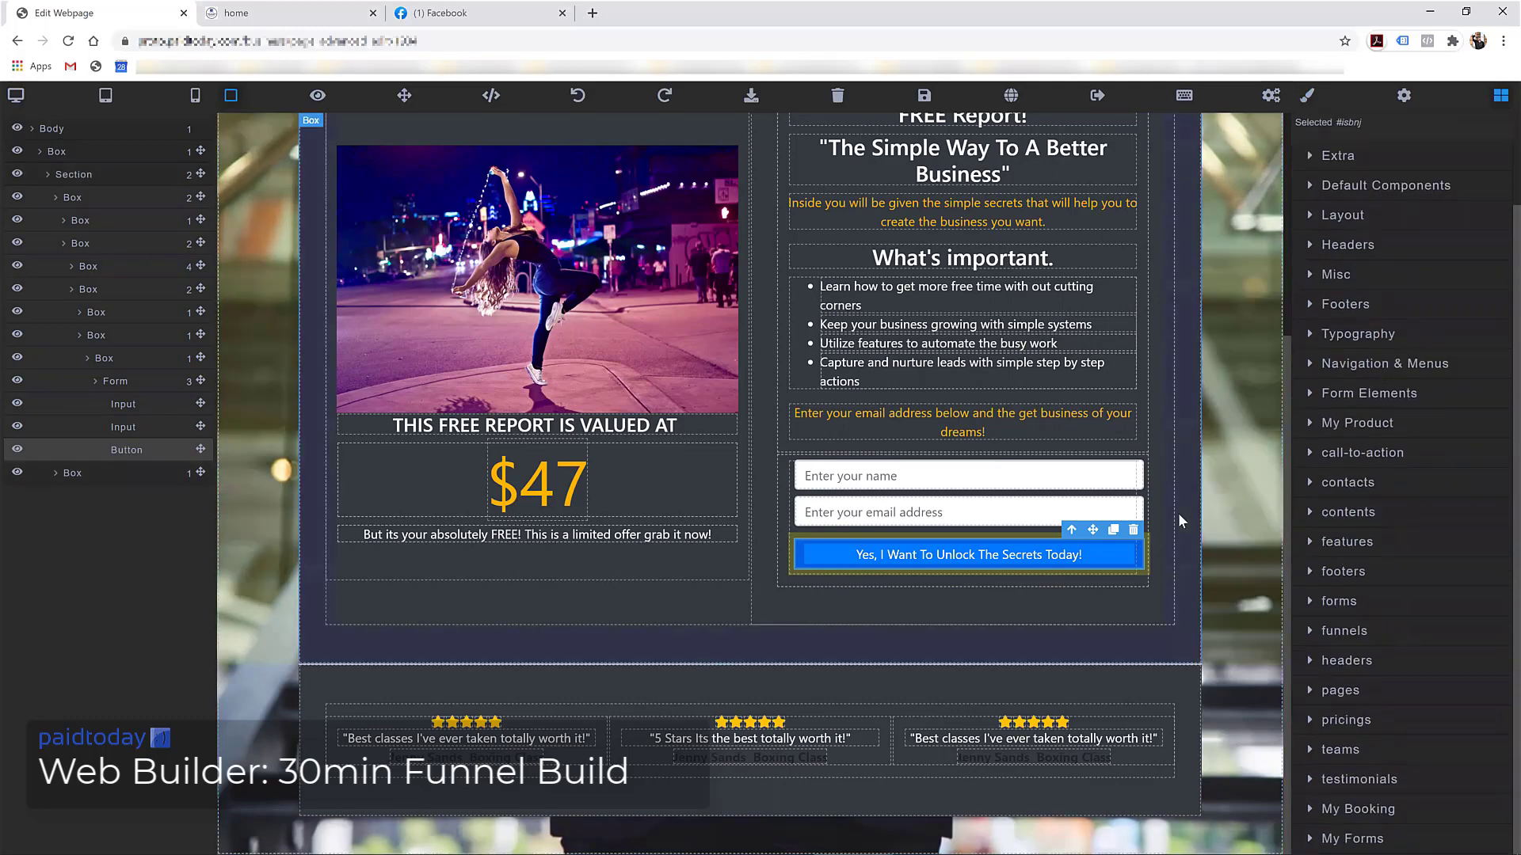
scroll(1052, 146, up, 3)
click(1097, 95)
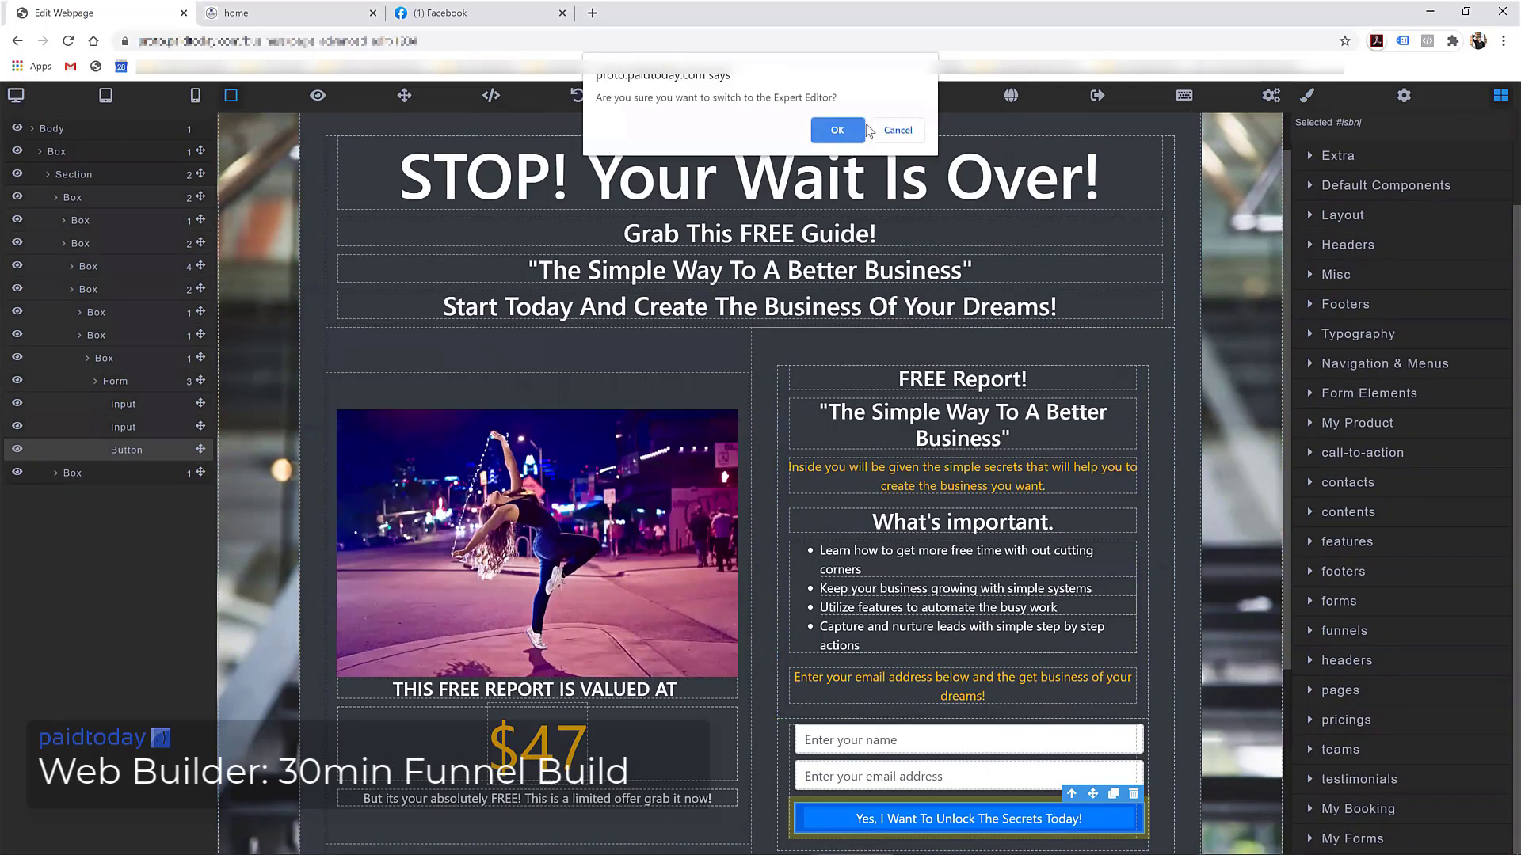
Confirm the switch to the Expert Editor and reformat the page HTML with Format Document
click(836, 130)
click(820, 131)
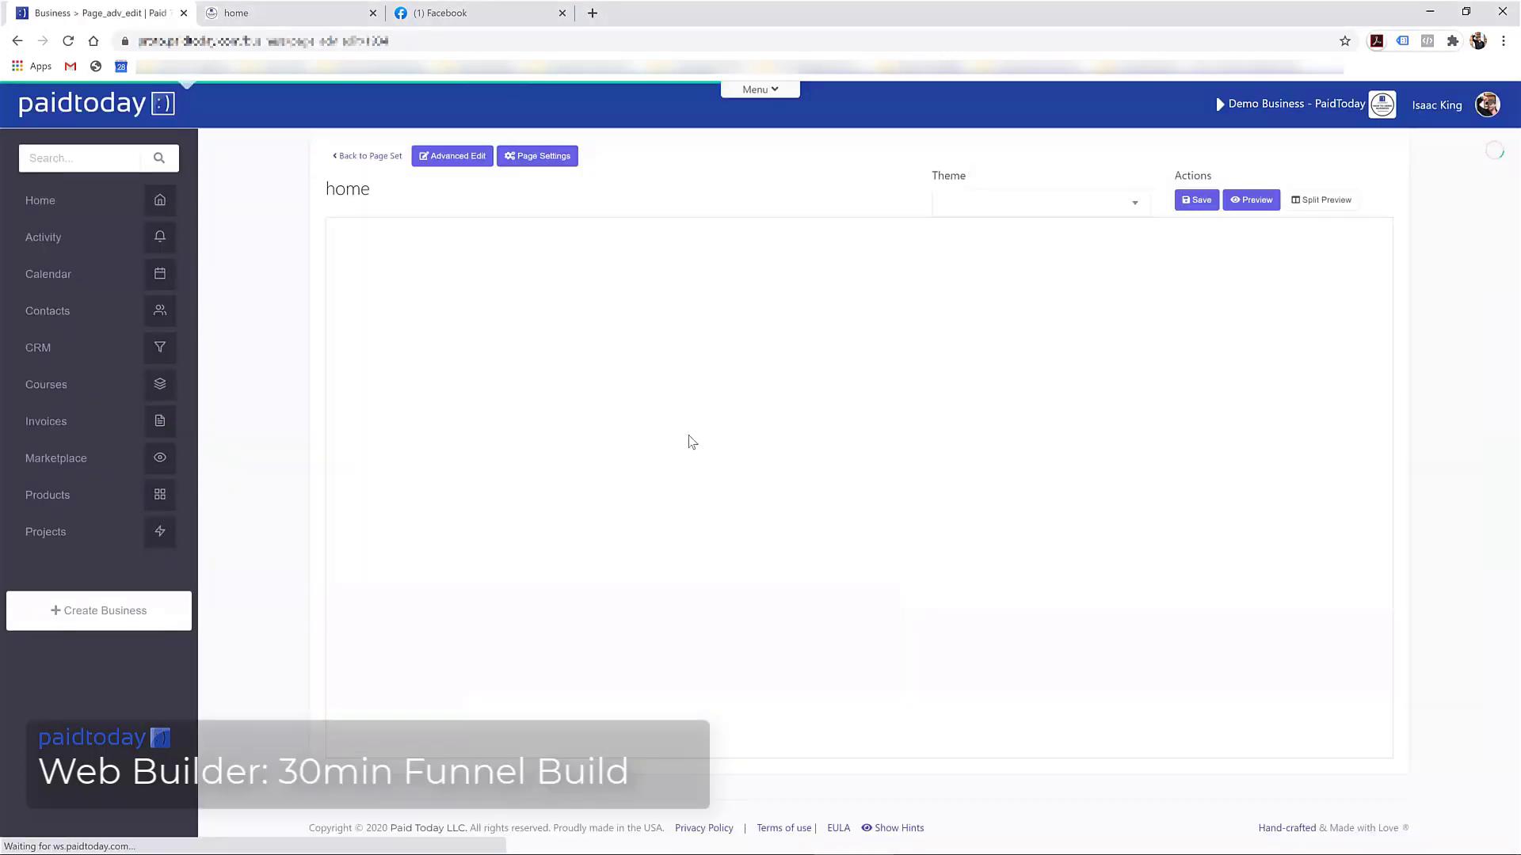
right_click(413, 304)
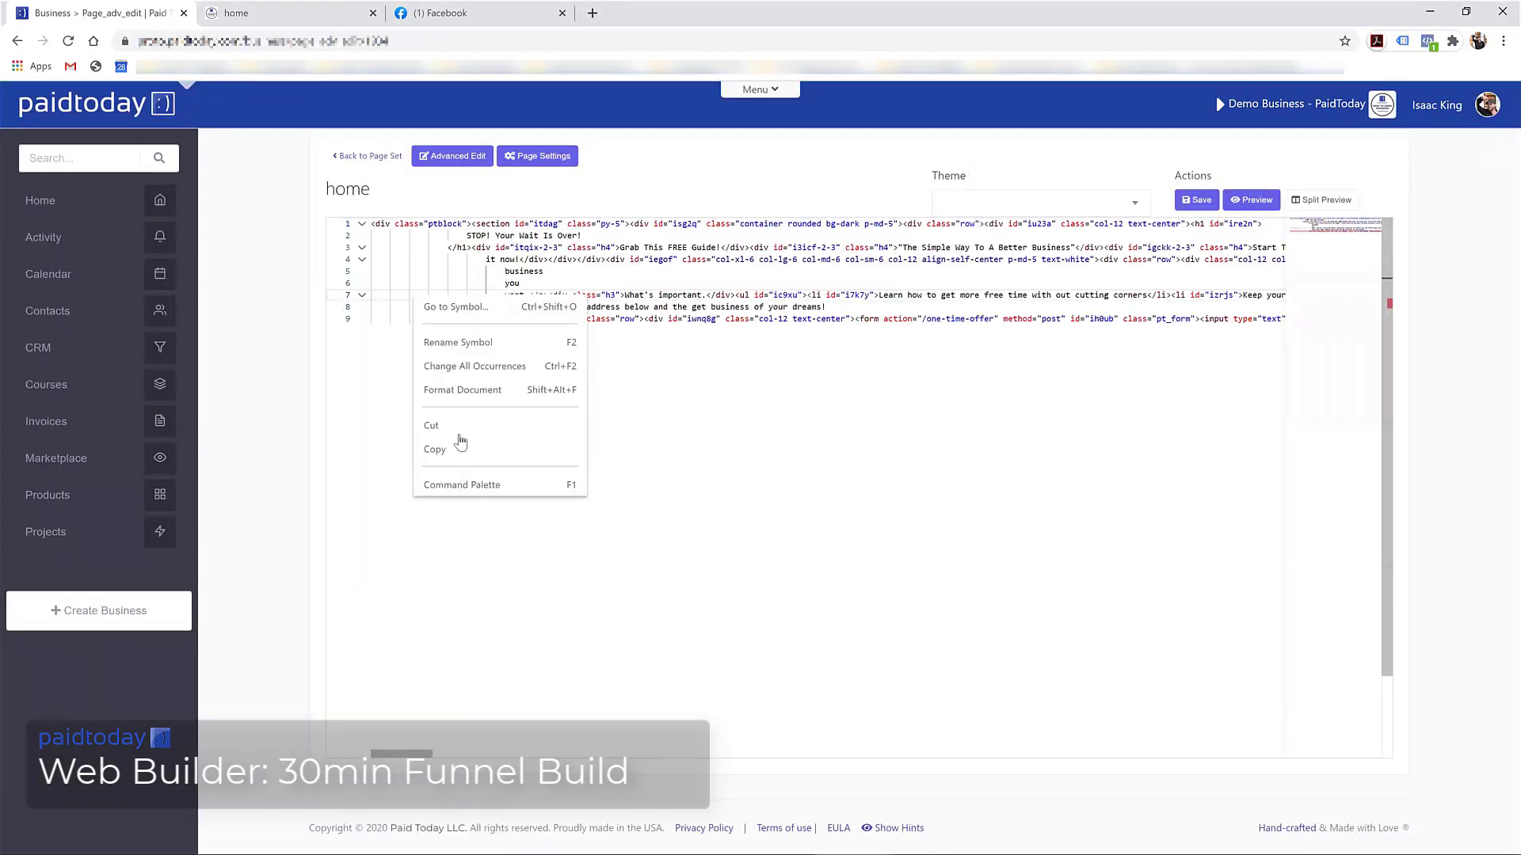
click(457, 389)
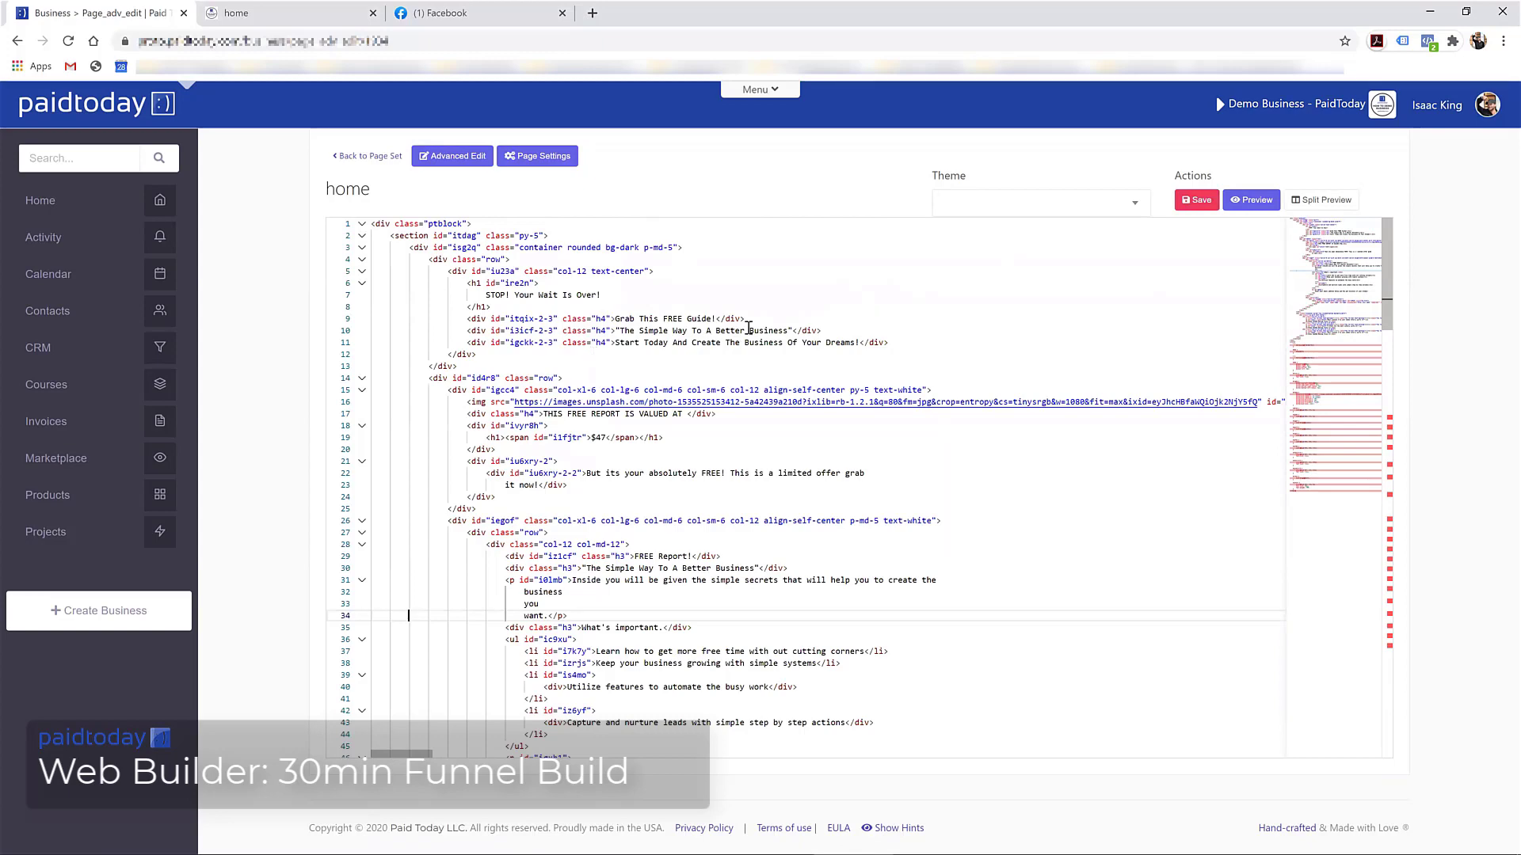
scroll(748, 327, down, 3)
scroll(748, 328, down, 2)
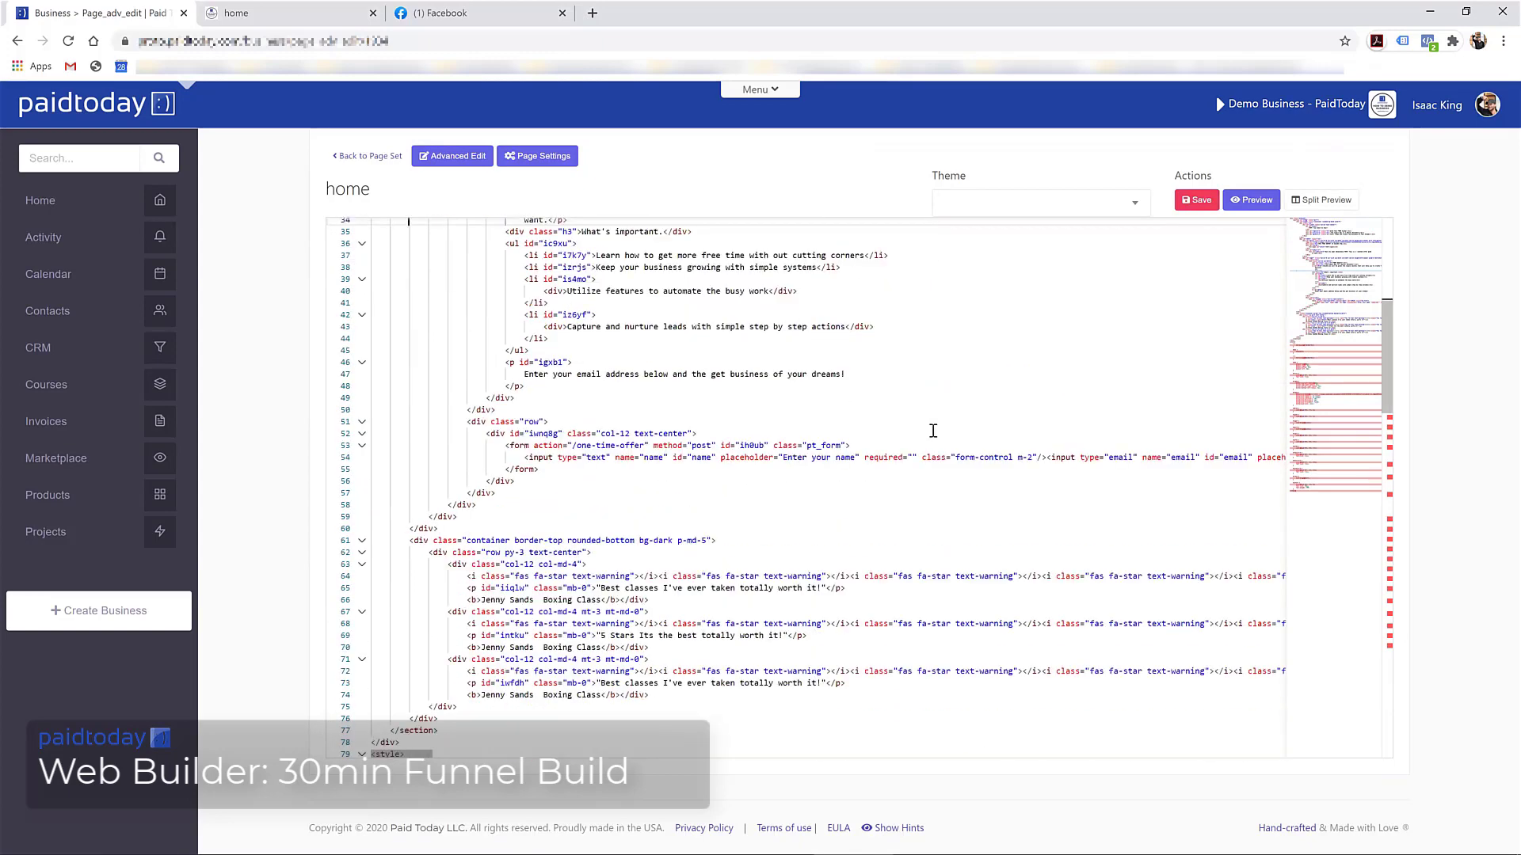
Replace the form's one-time-offer action with /limited-offer and save the page code
click(912, 457)
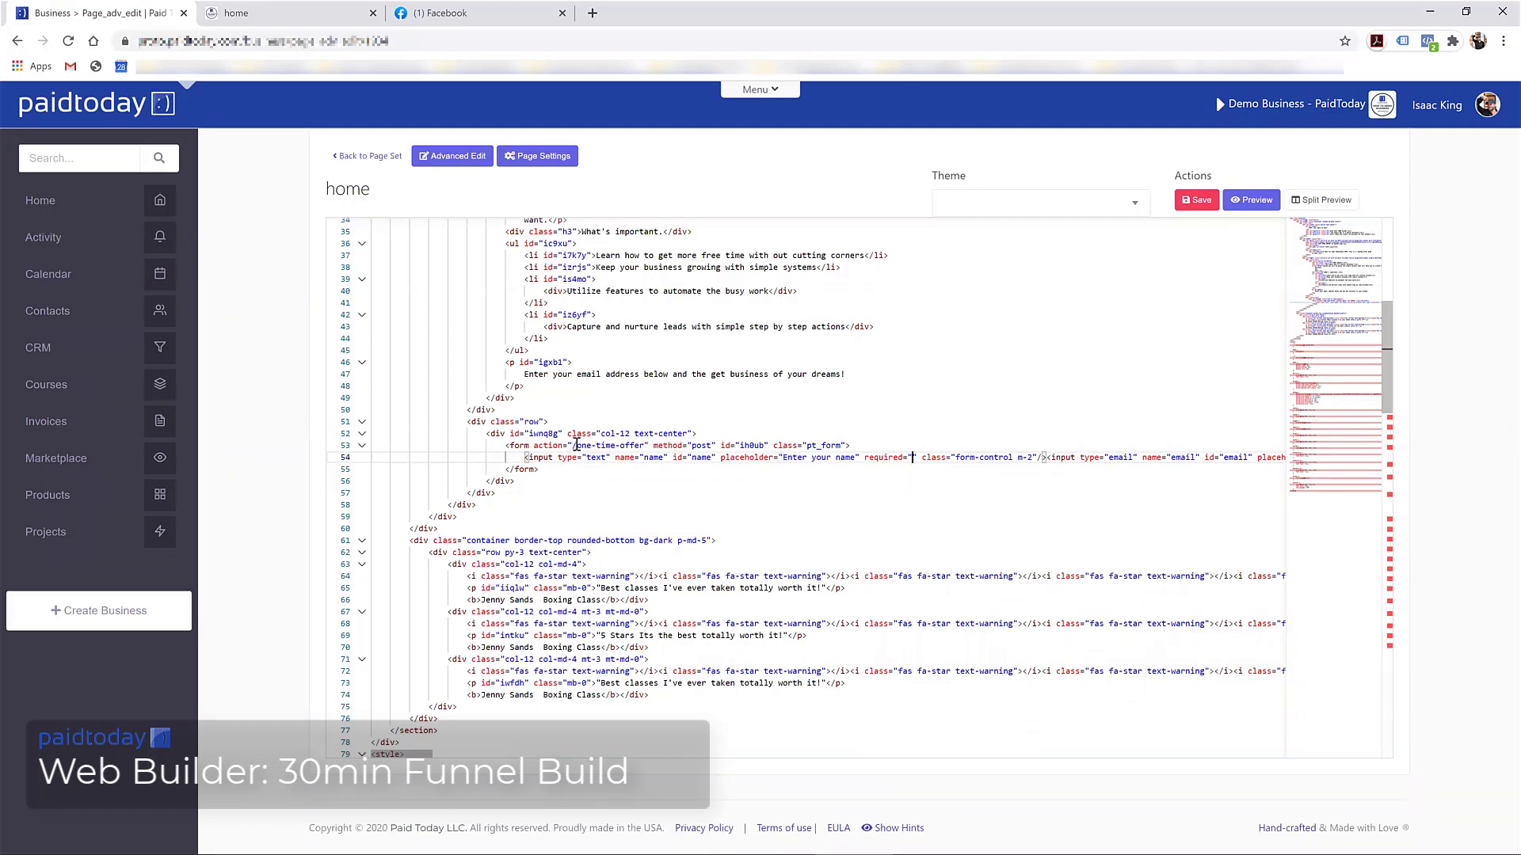
drag(577, 446, 641, 446)
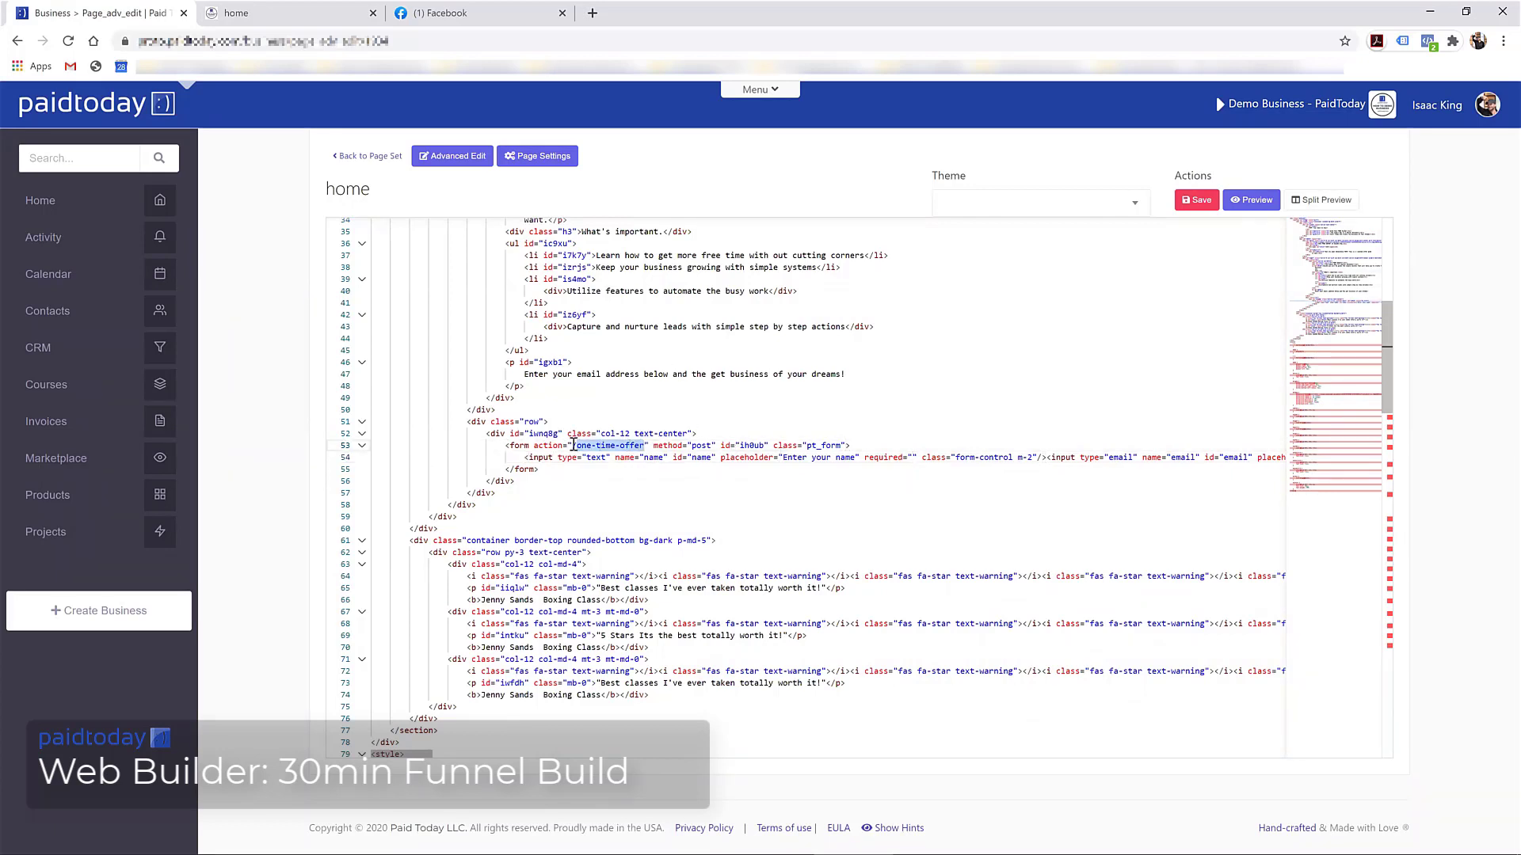
mouse_move(666, 448)
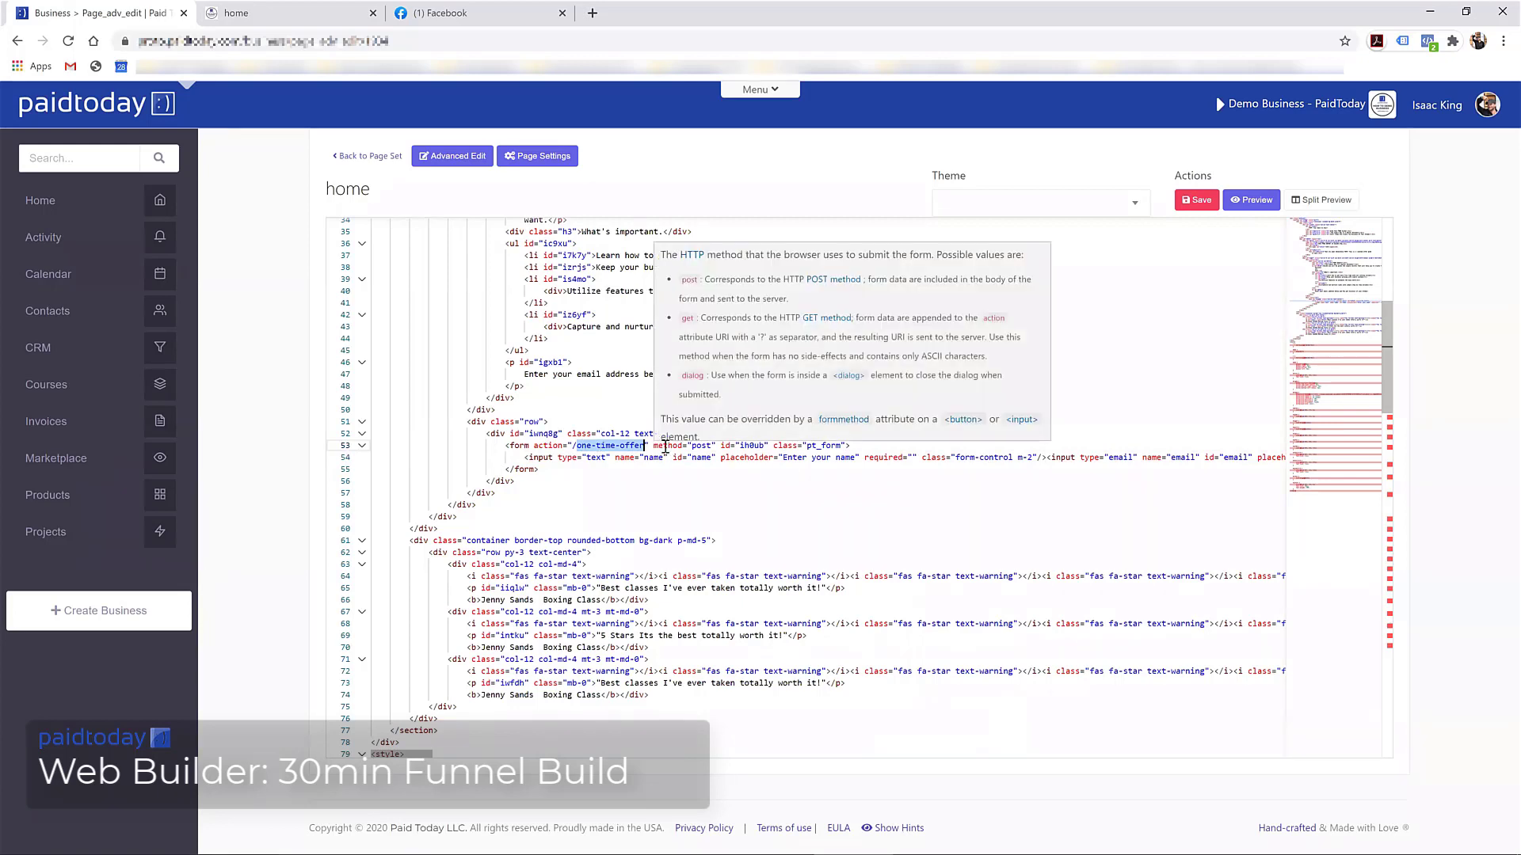
click(584, 448)
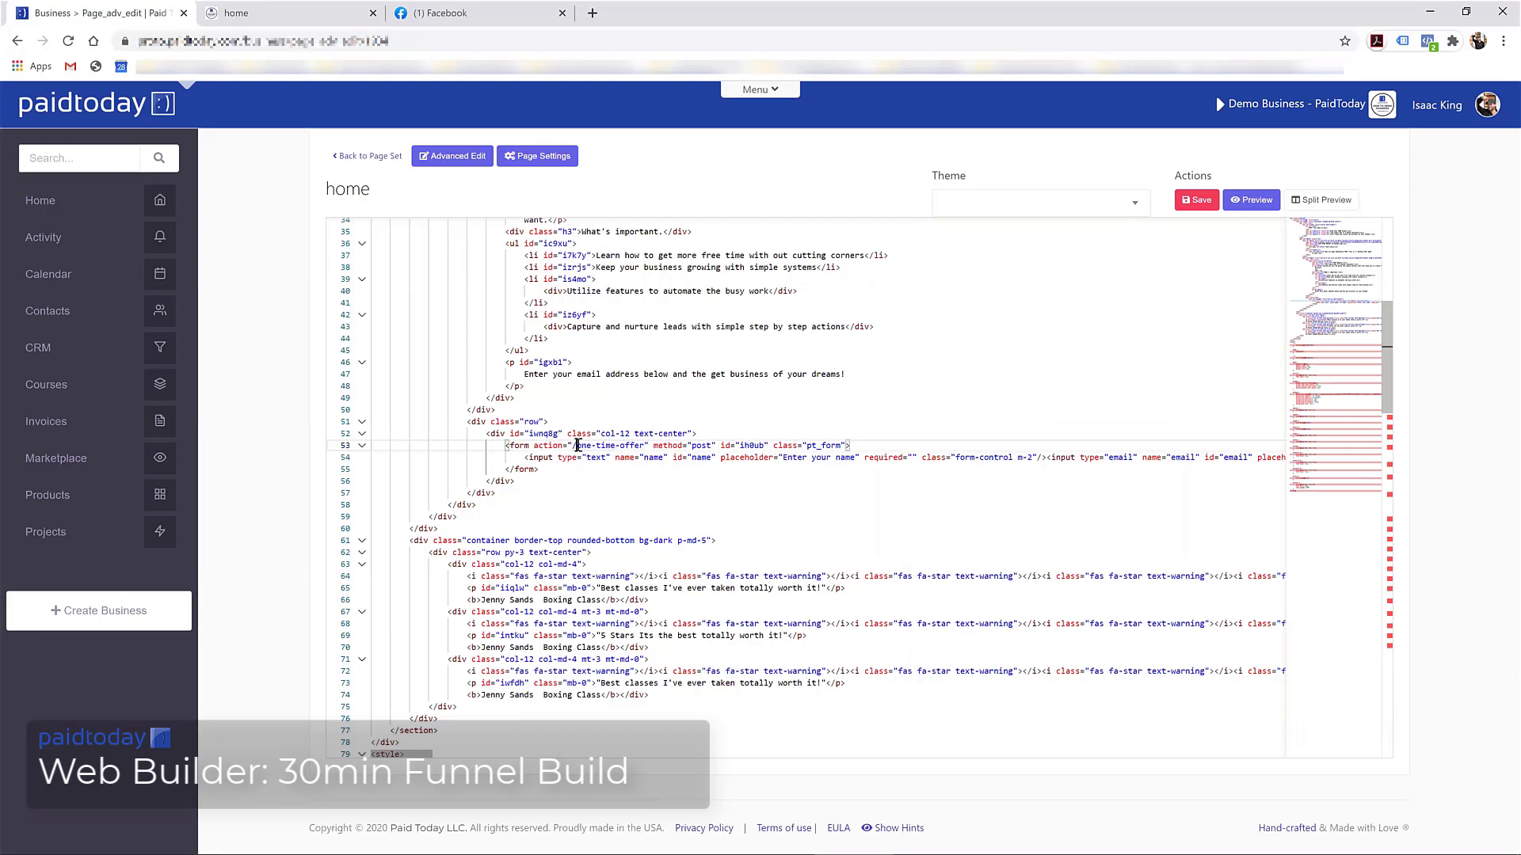
drag(577, 447, 643, 446)
click(576, 446)
text(/)
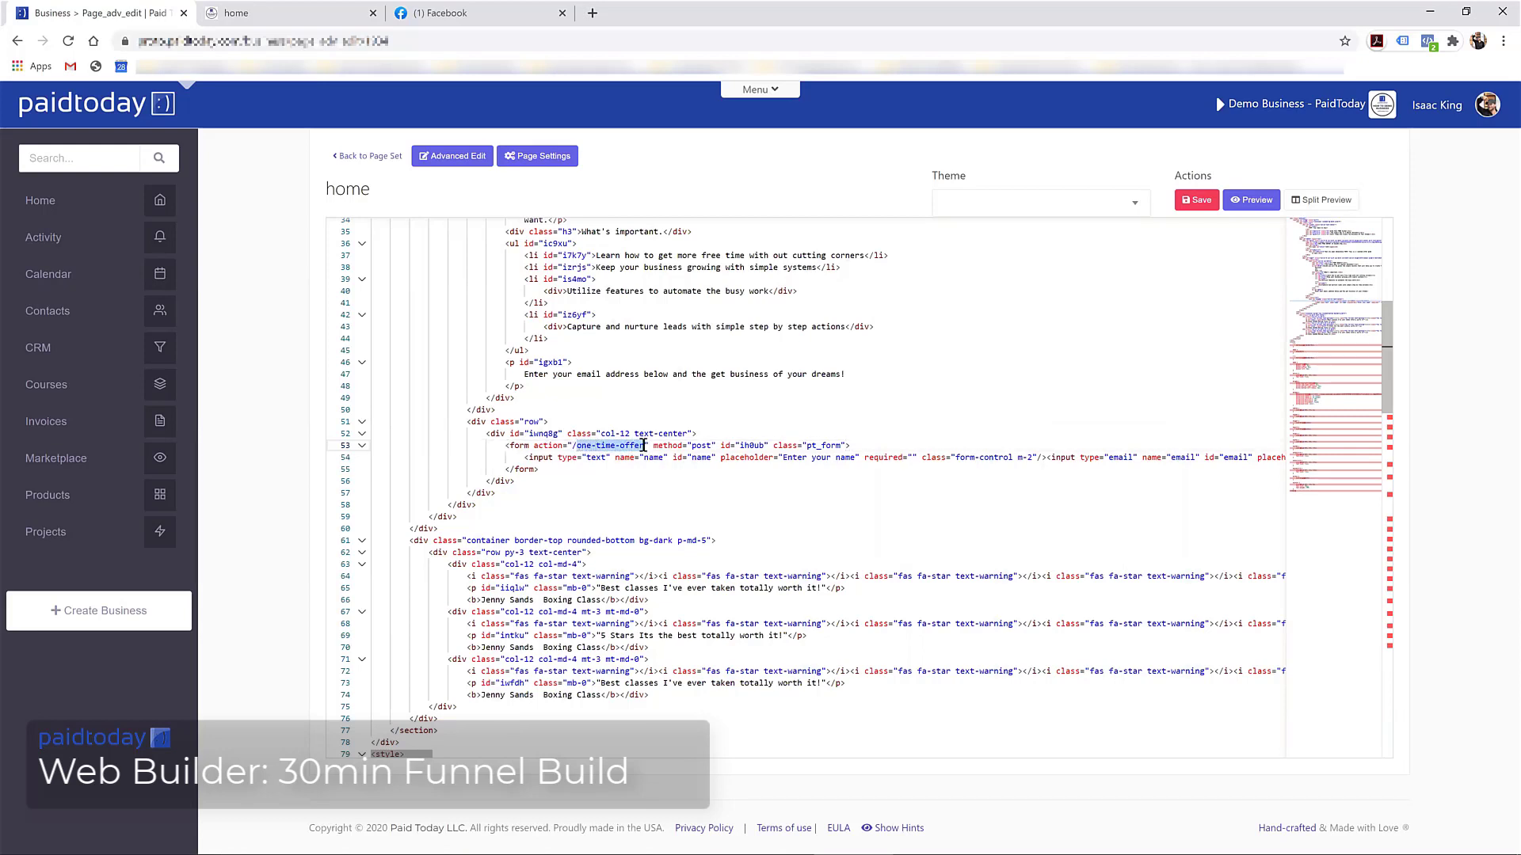
text(lin)
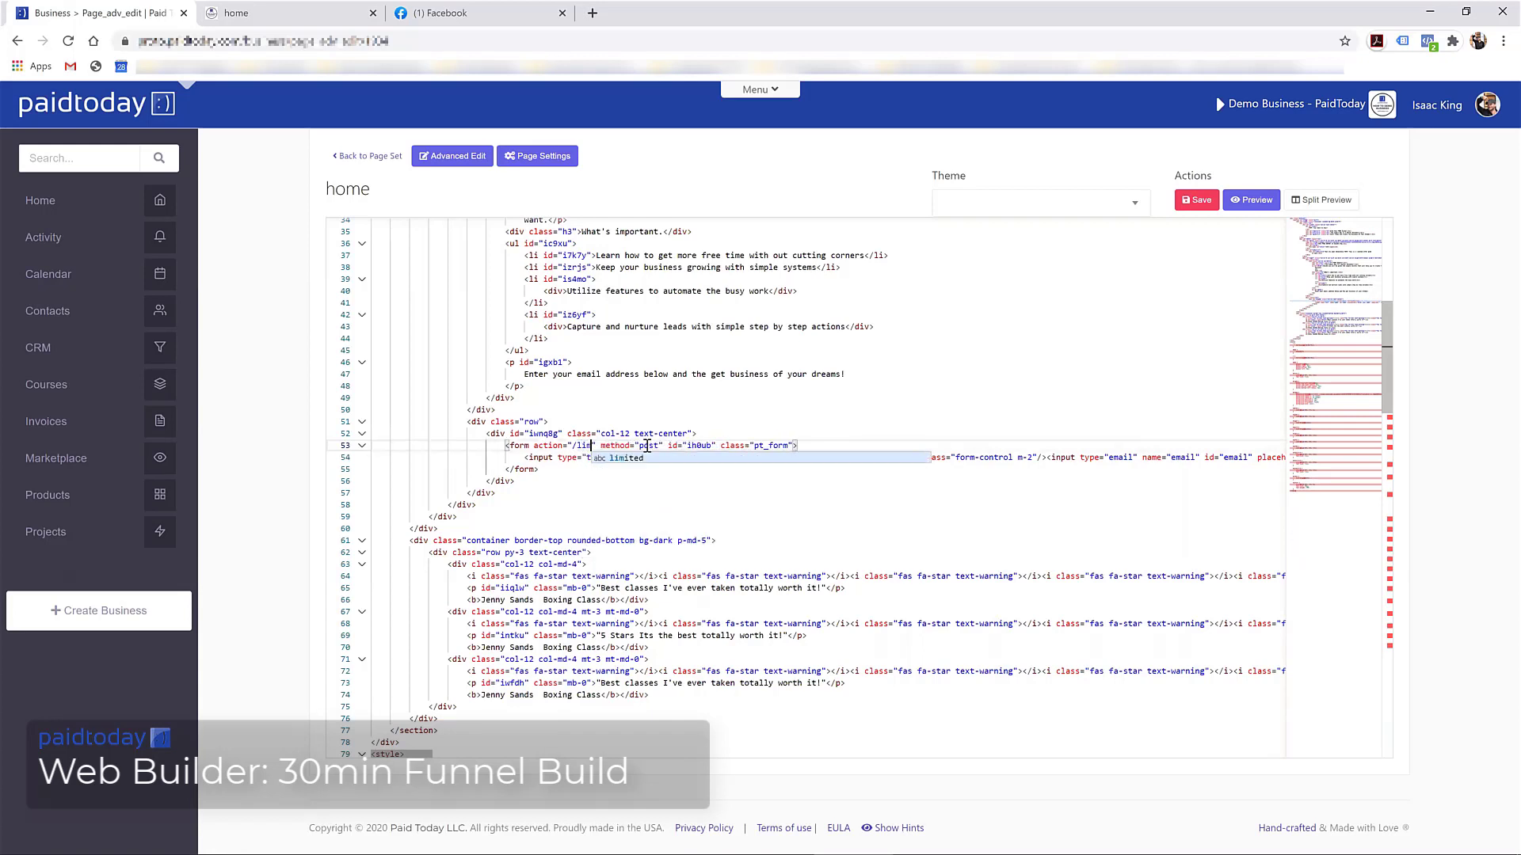
text(ited)
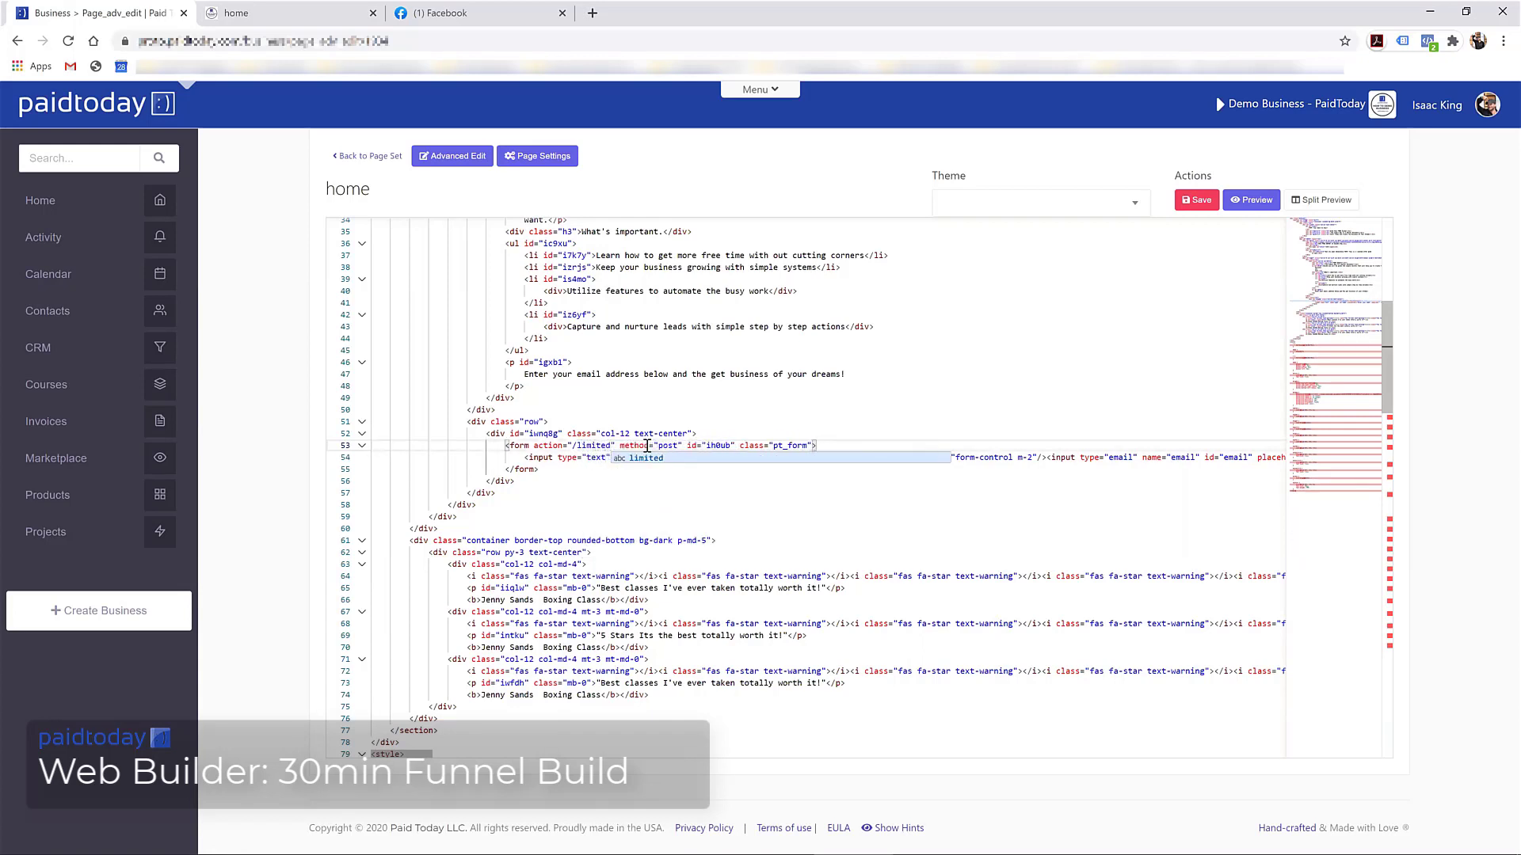
text(-offer)
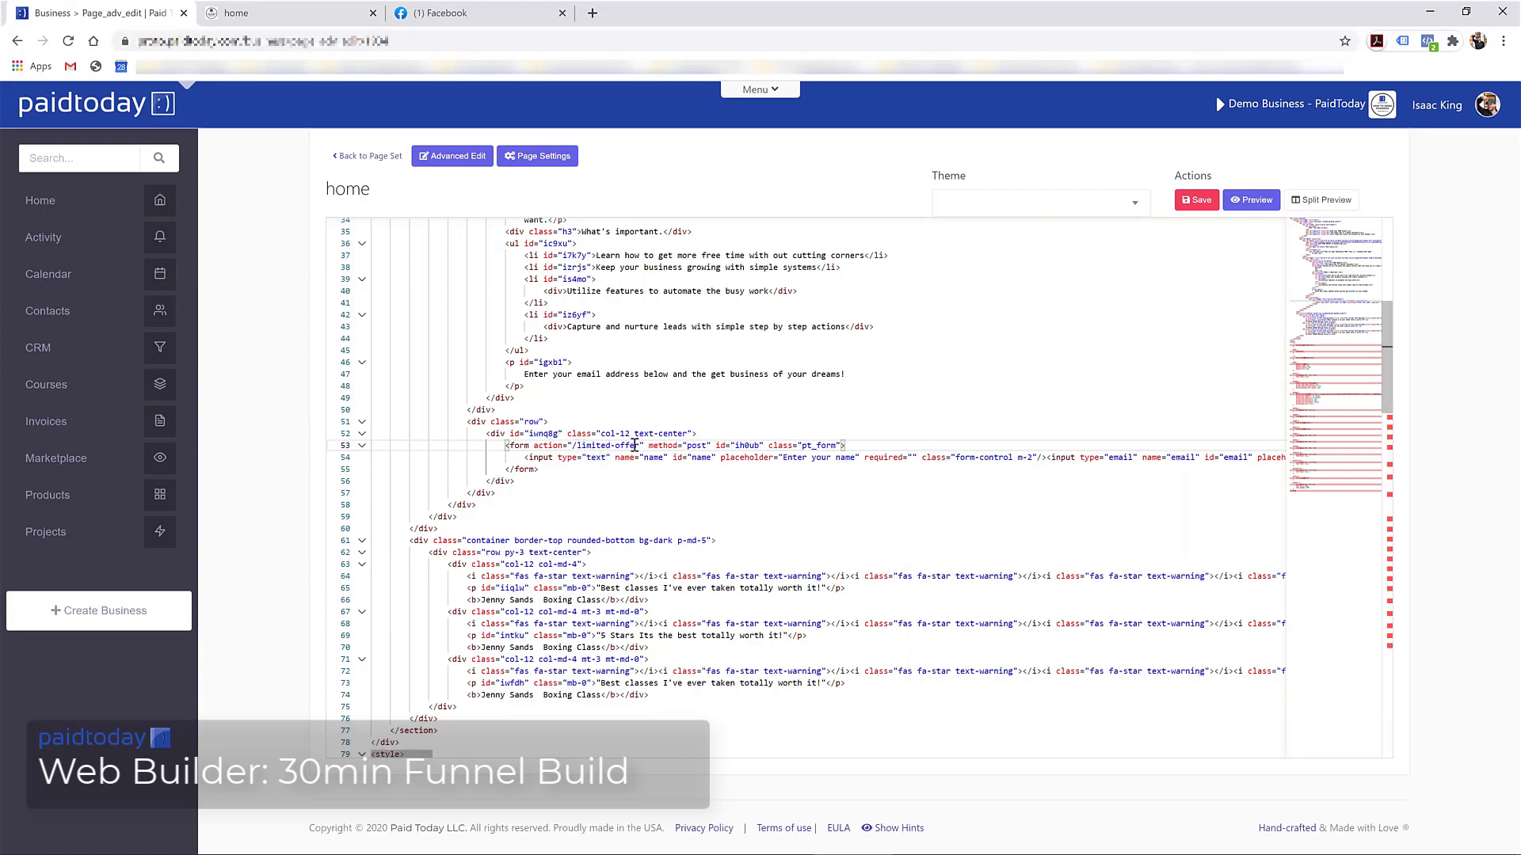
click(1194, 203)
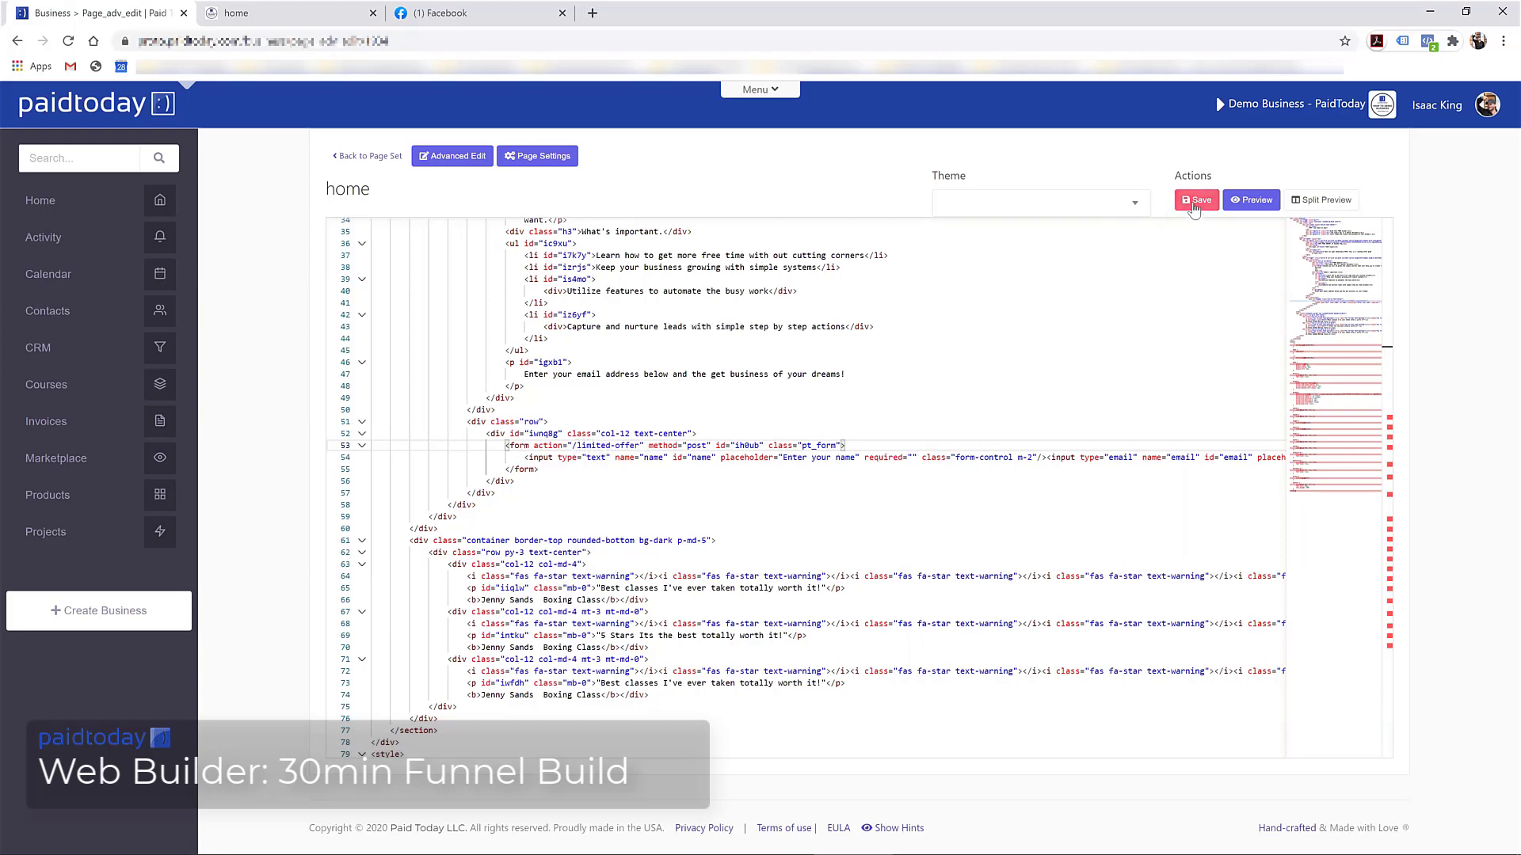
click(1196, 201)
click(376, 157)
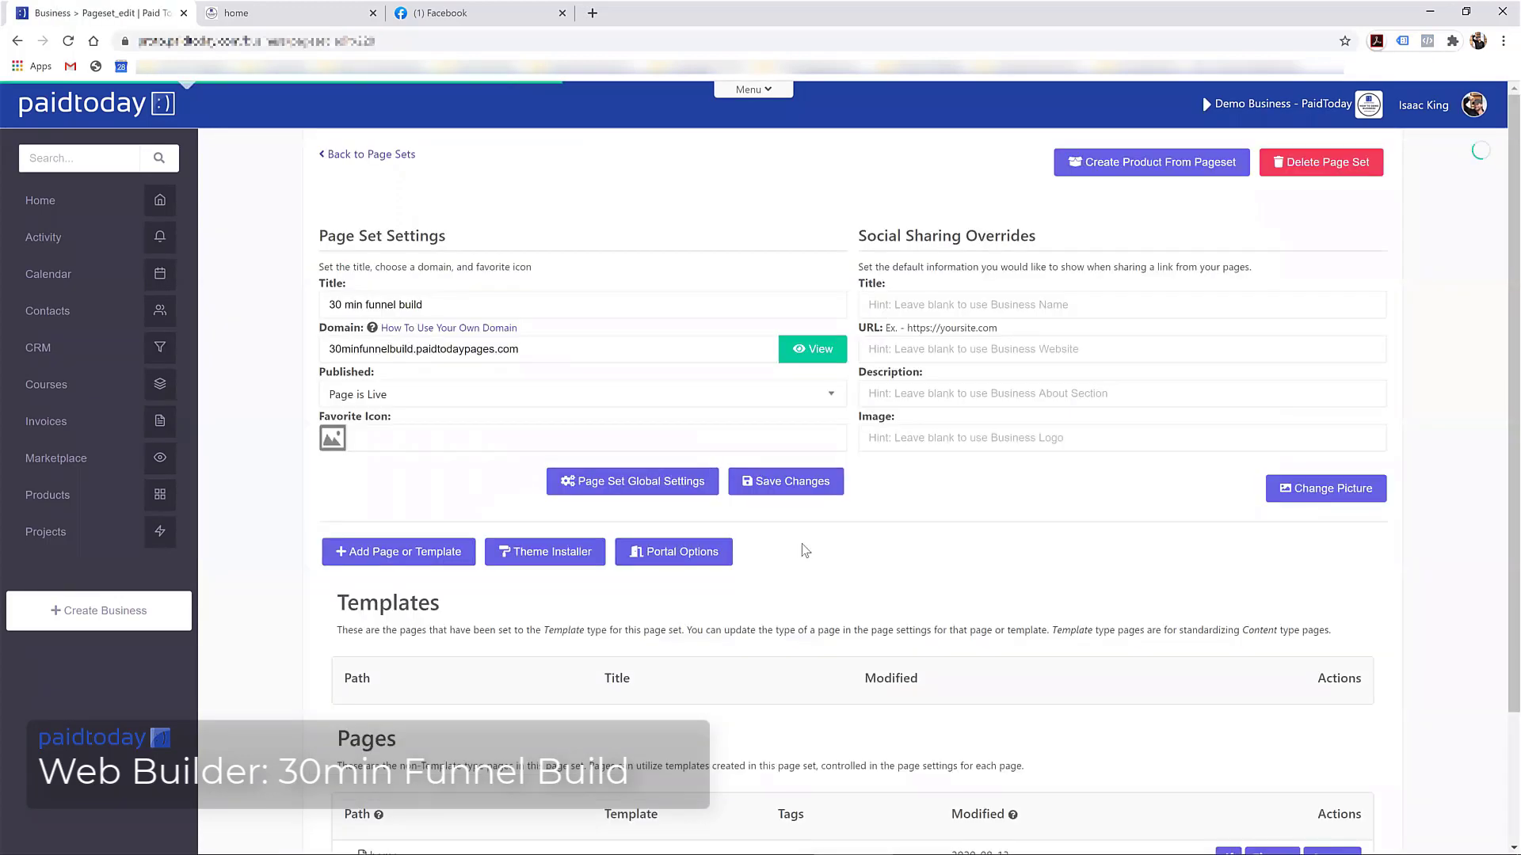
Switch to the live home page and reload it
scroll(804, 594, down, 3)
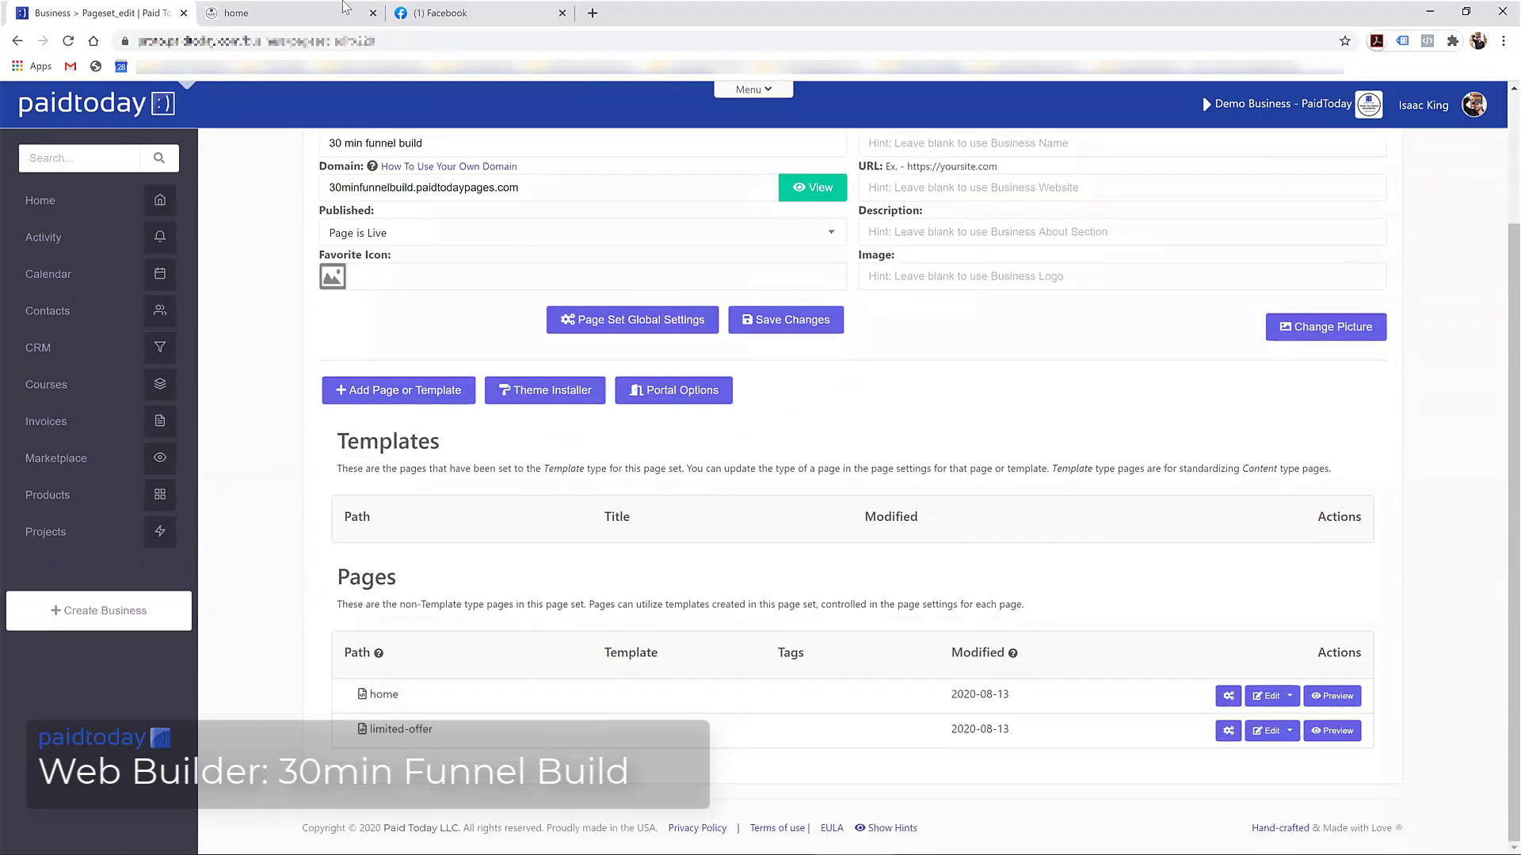
click(236, 13)
scroll(775, 385, down, 4)
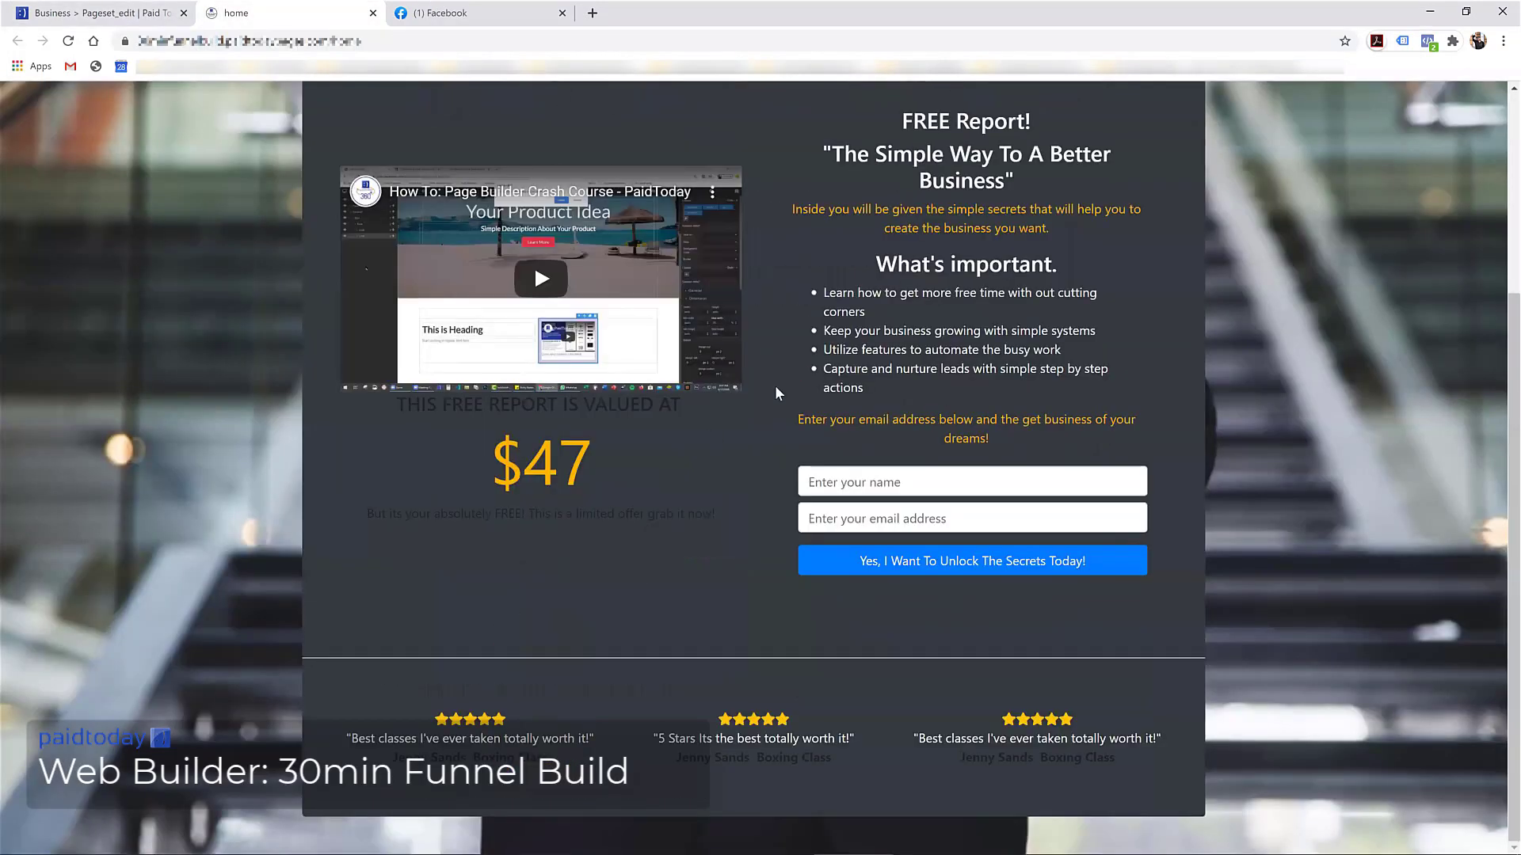
scroll(781, 382, up, 2)
key(F5)
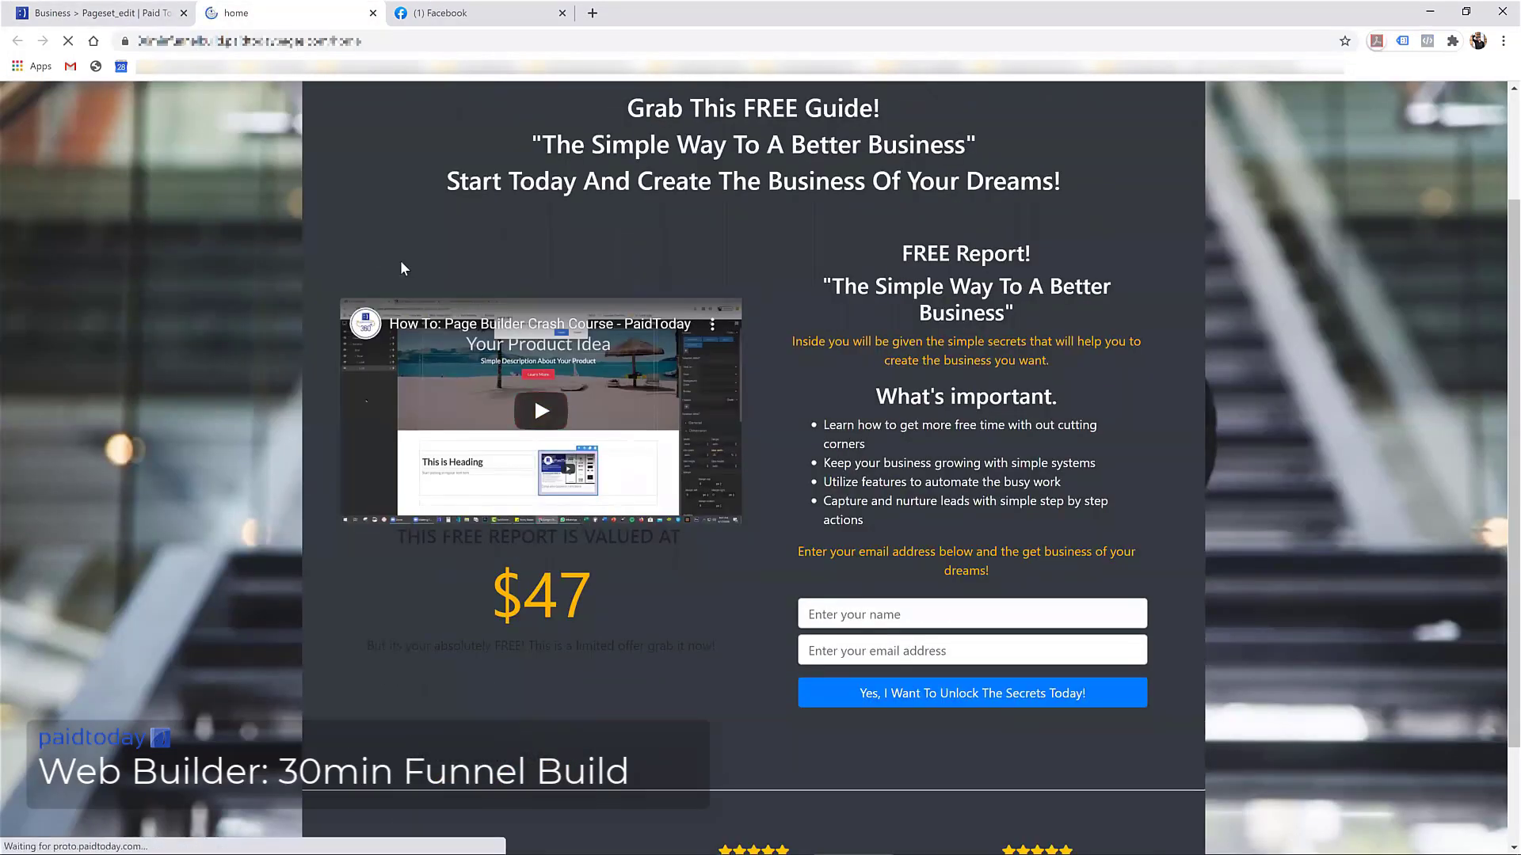
scroll(735, 388, down, 2)
Fill in a test contact's name and email, adding +333 before the @ to make it unique
click(847, 486)
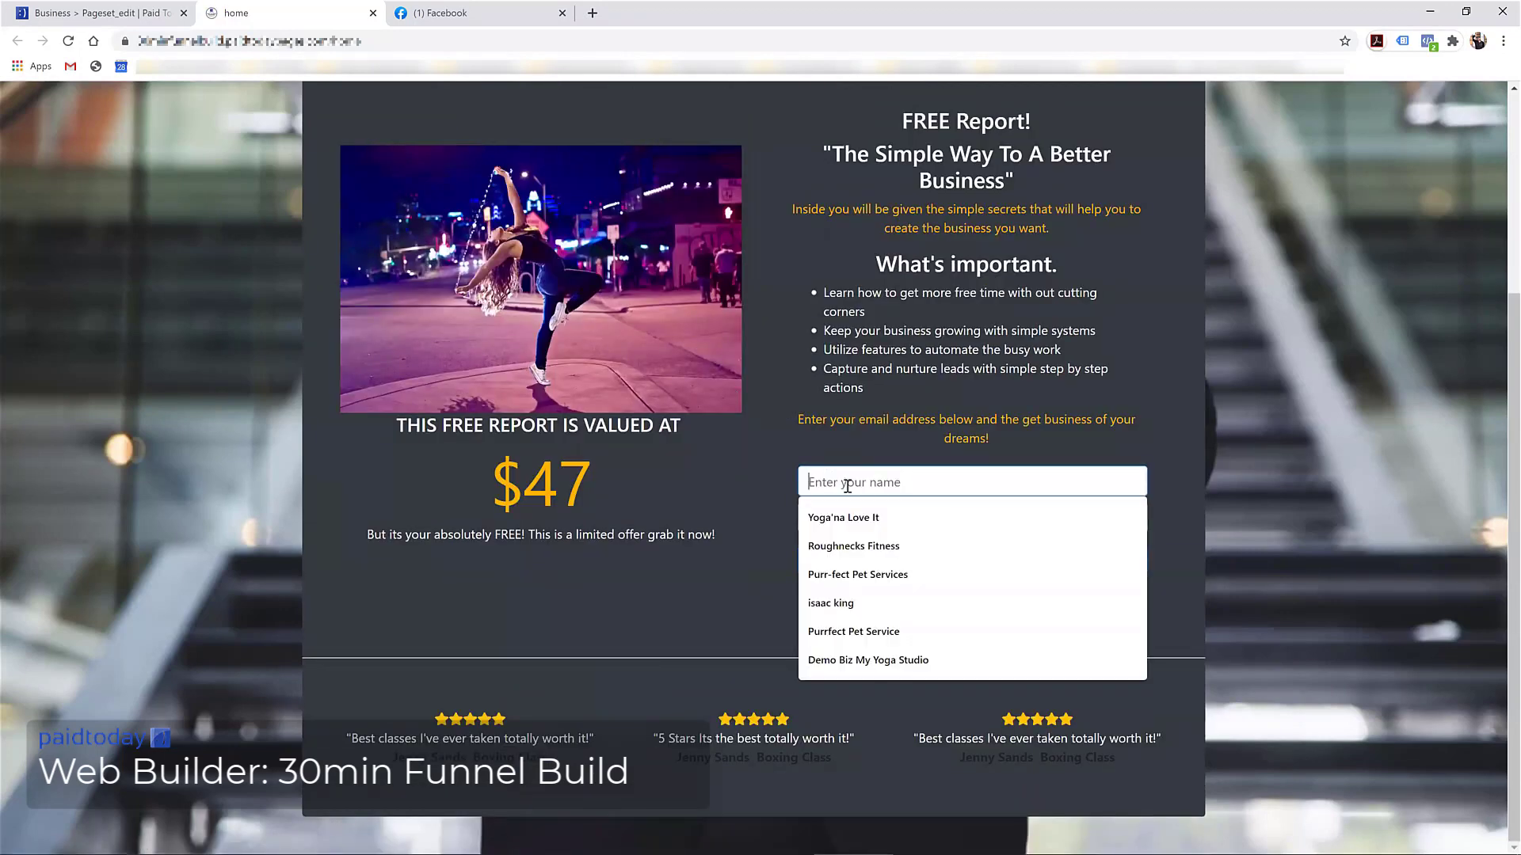
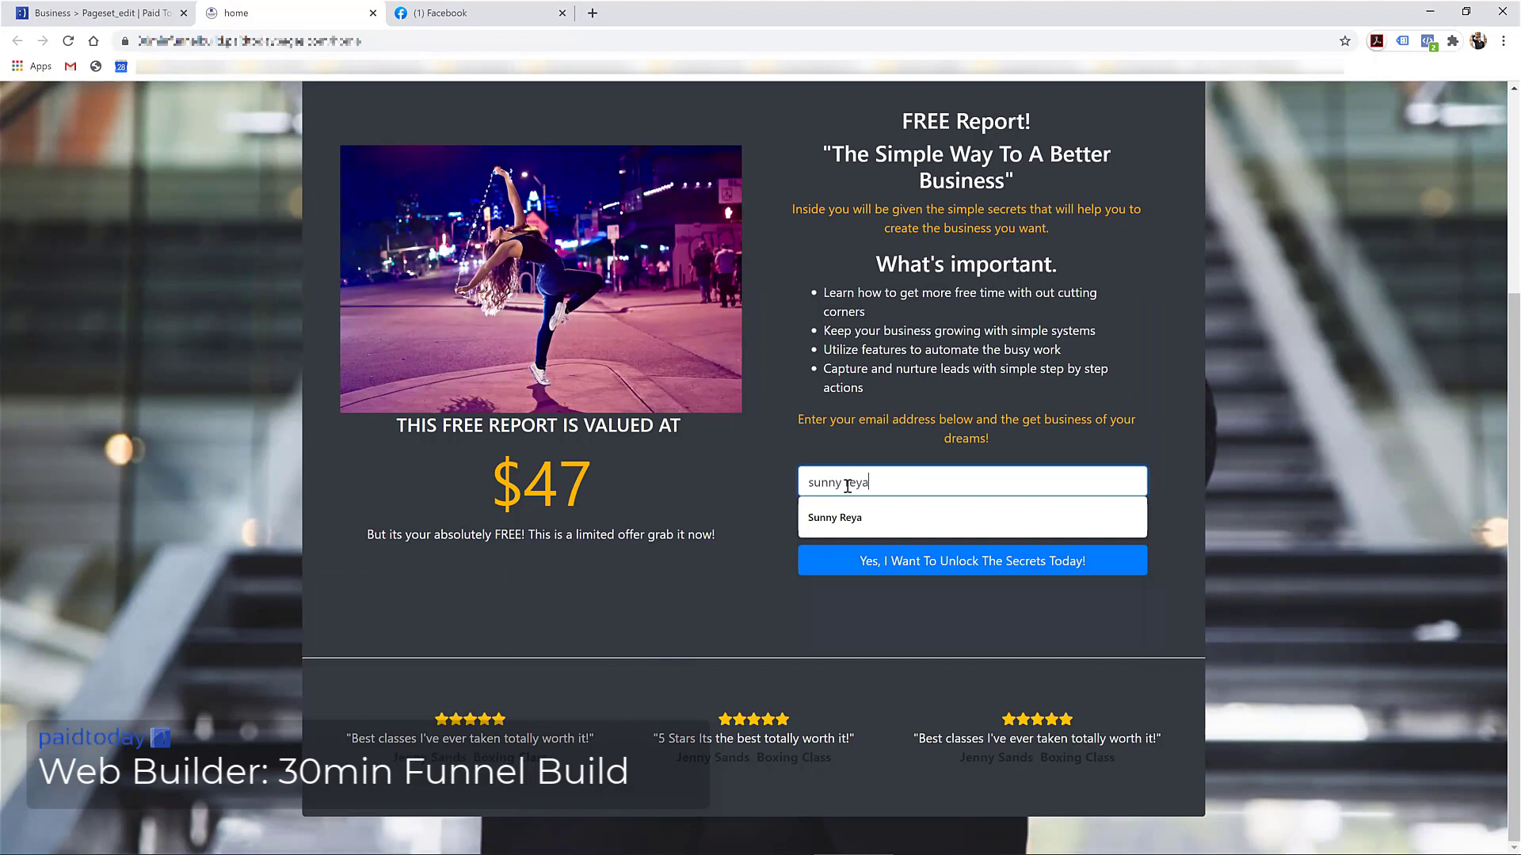
key(Tab)
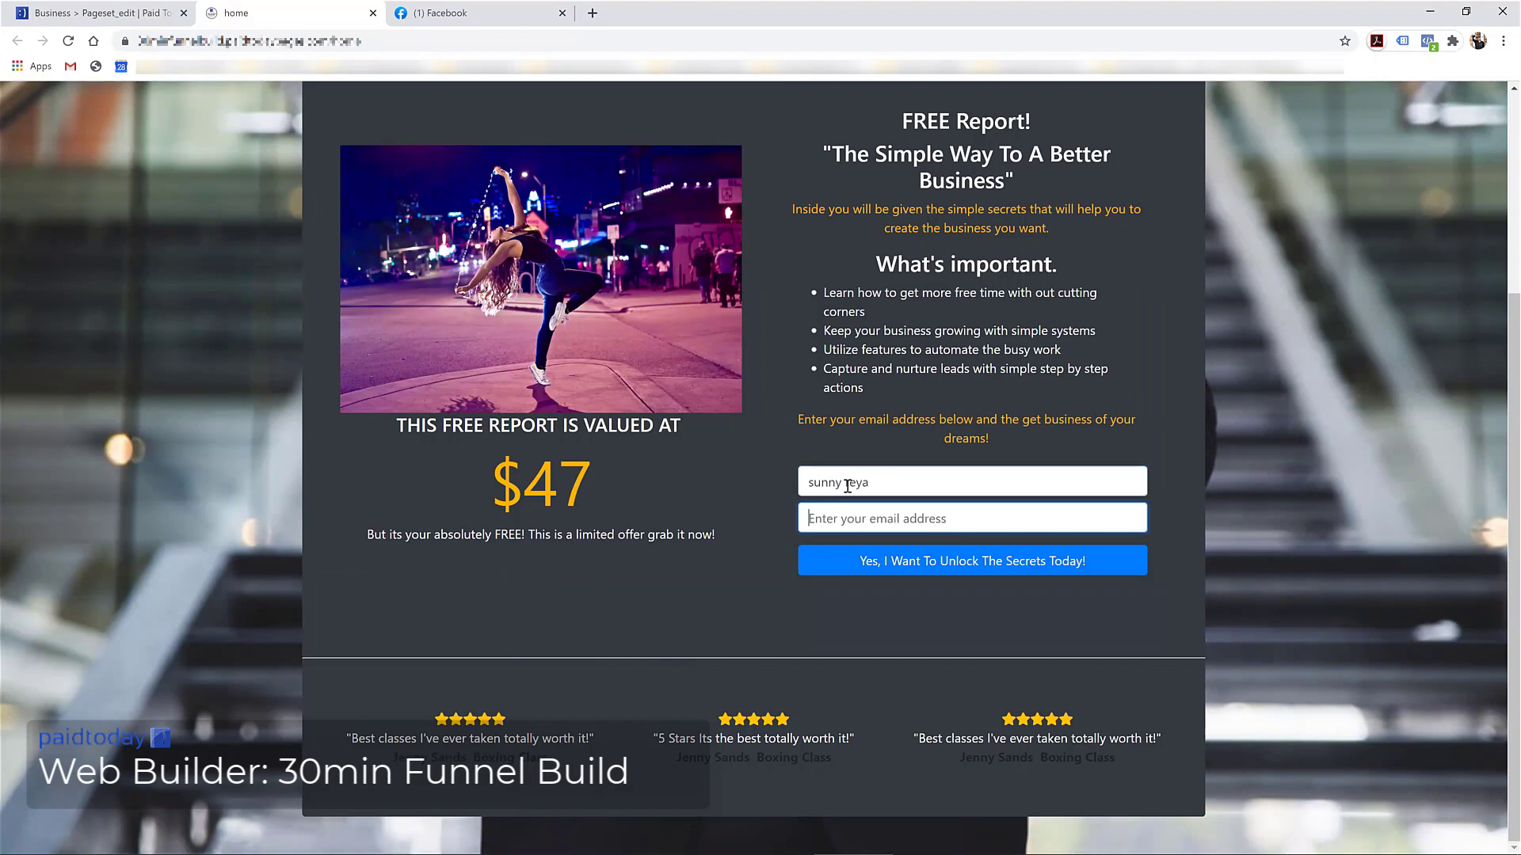
text(sunny)
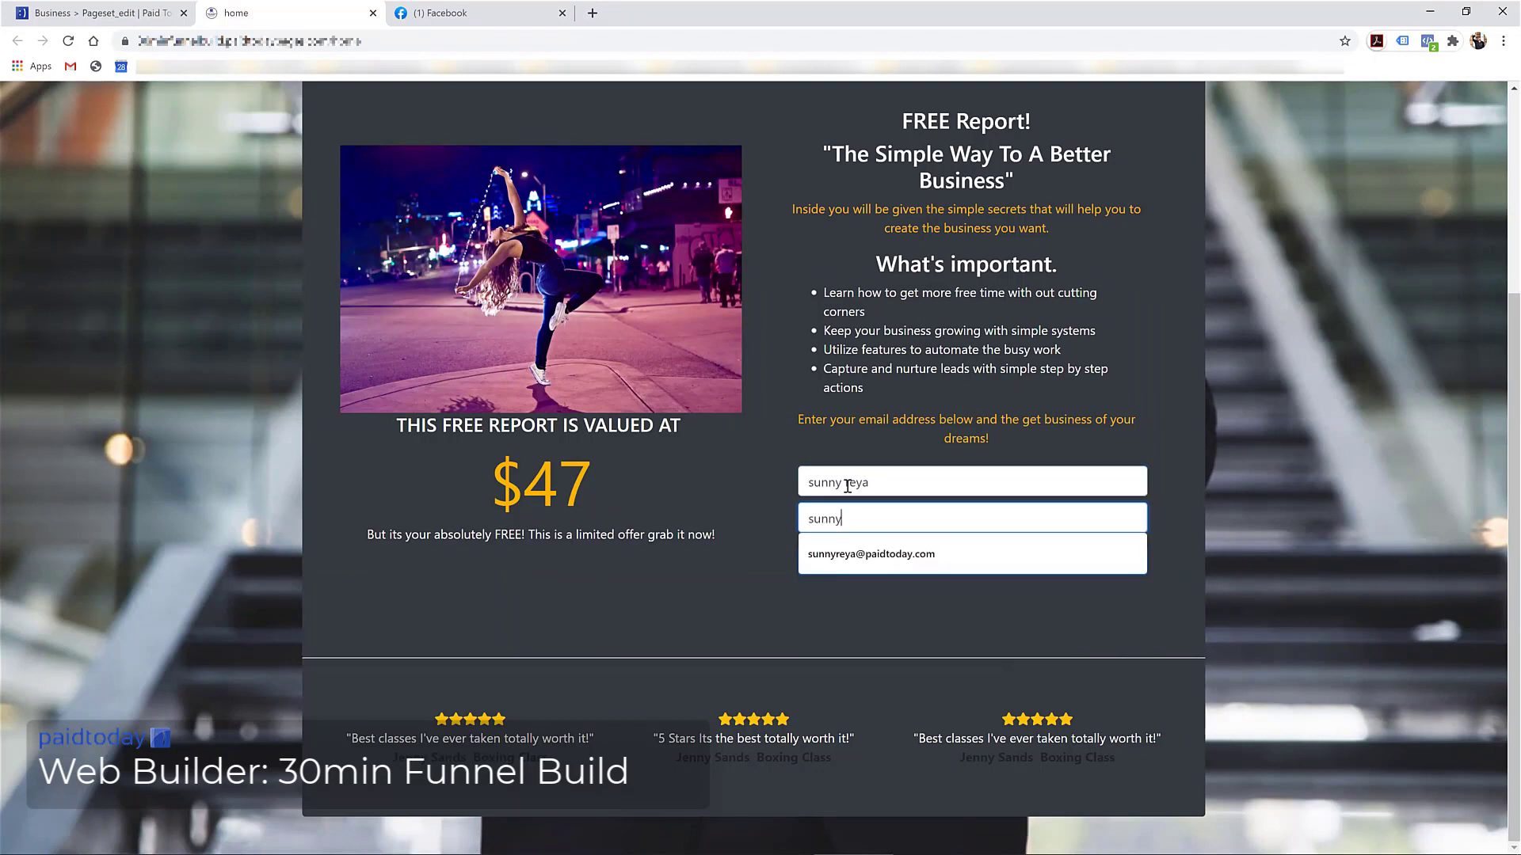
key(Down)
key(Return)
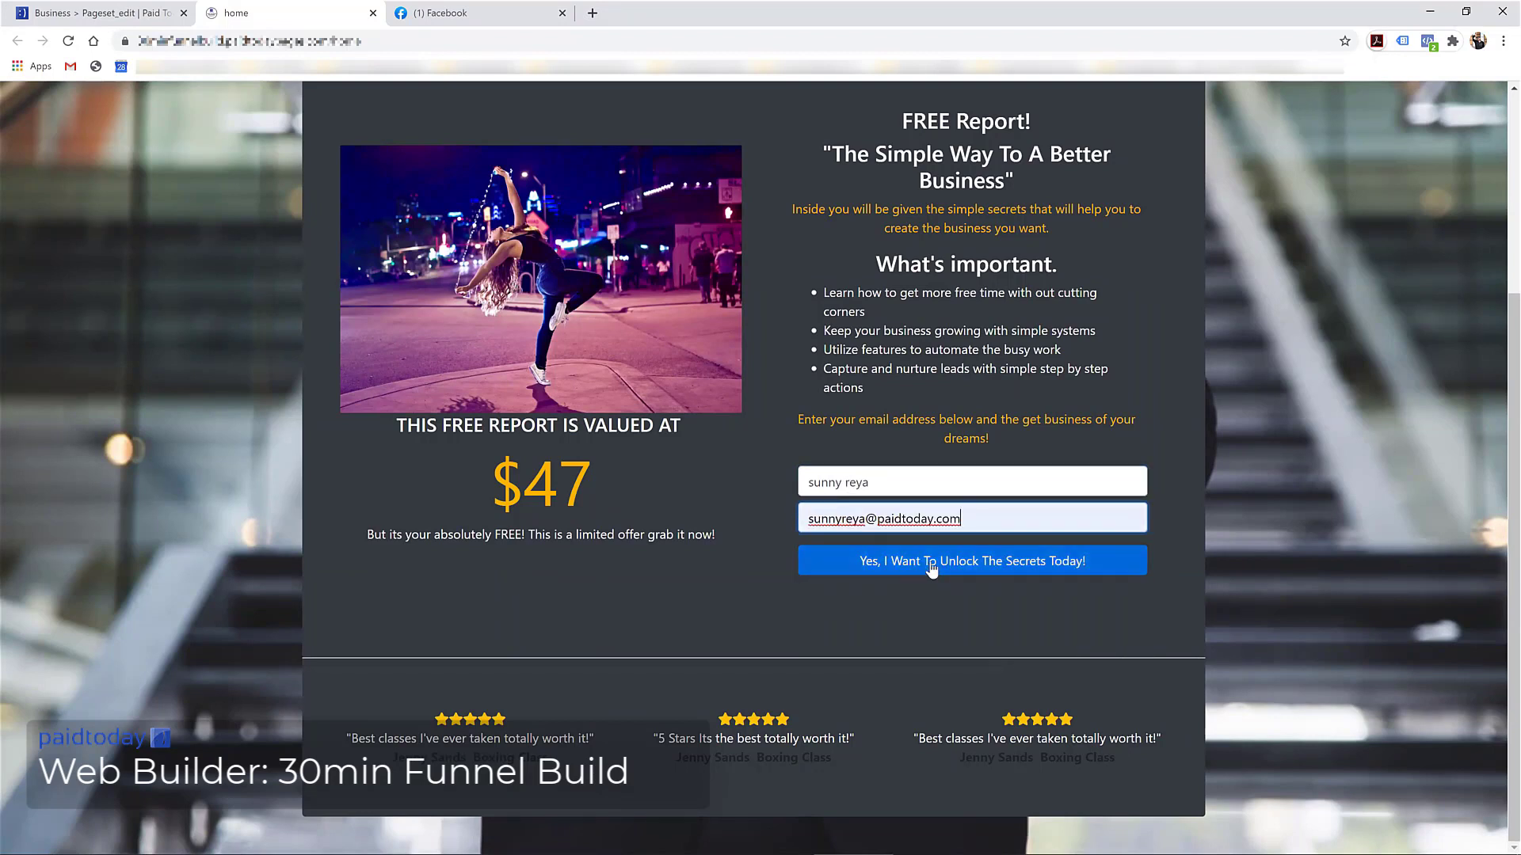
click(867, 519)
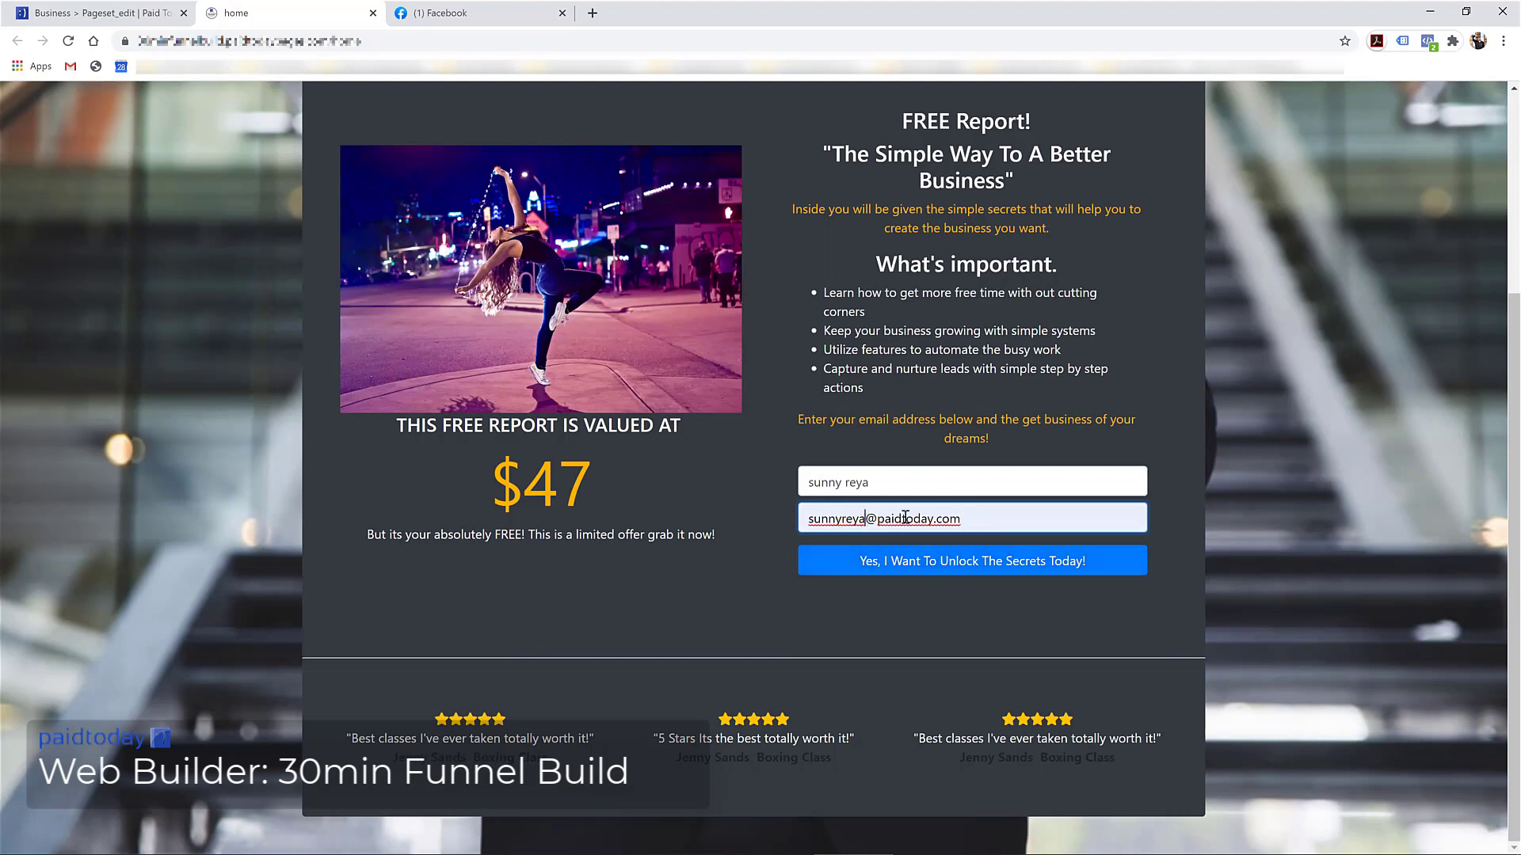
text(+333)
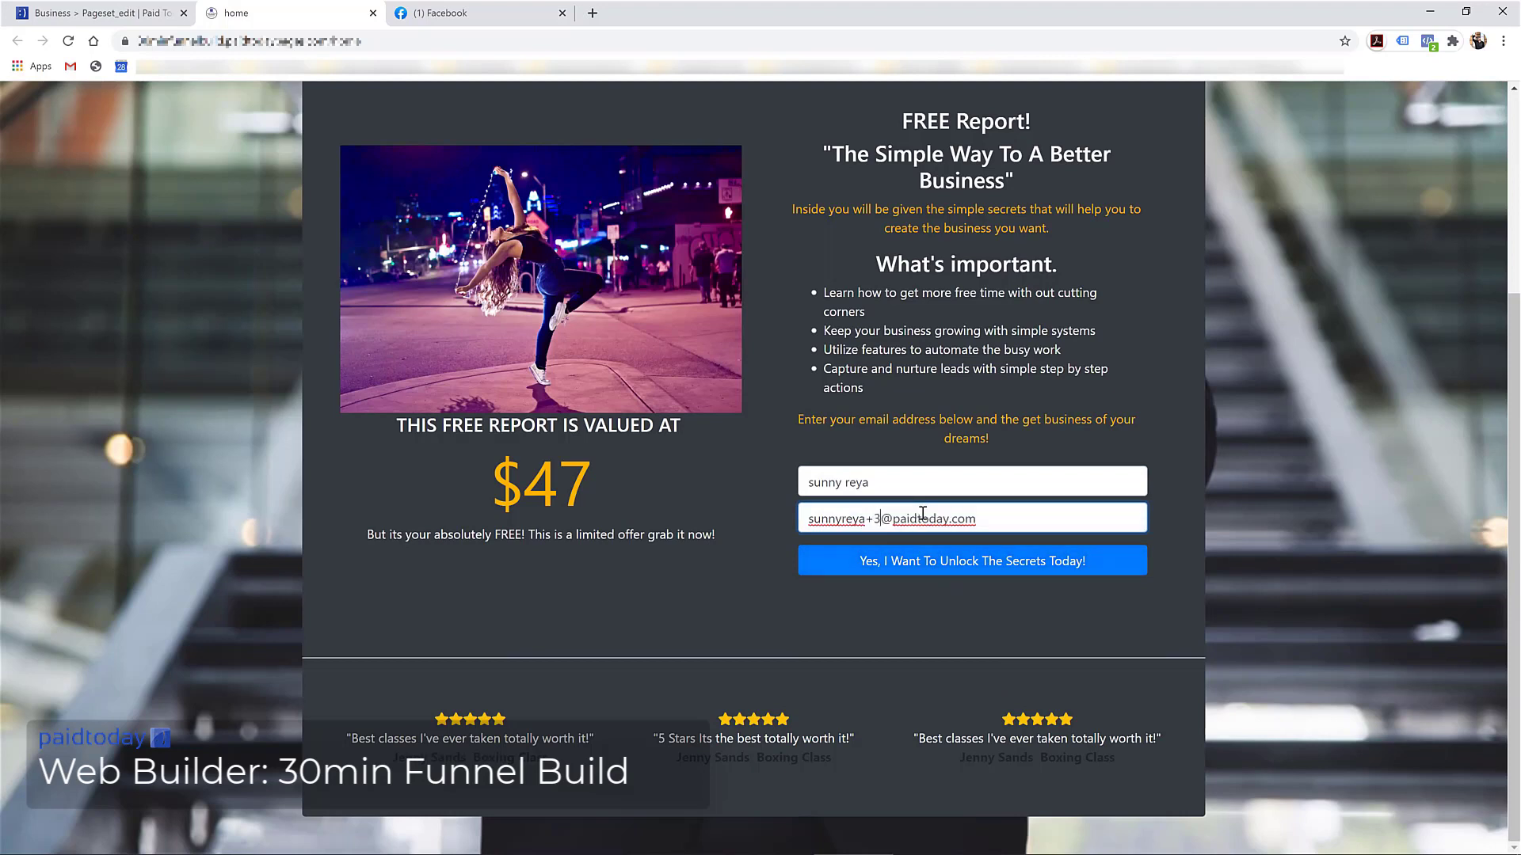
Submit the opt-in form, look over the resulting Upsell page, and return to the Pageset_edit tab
click(907, 560)
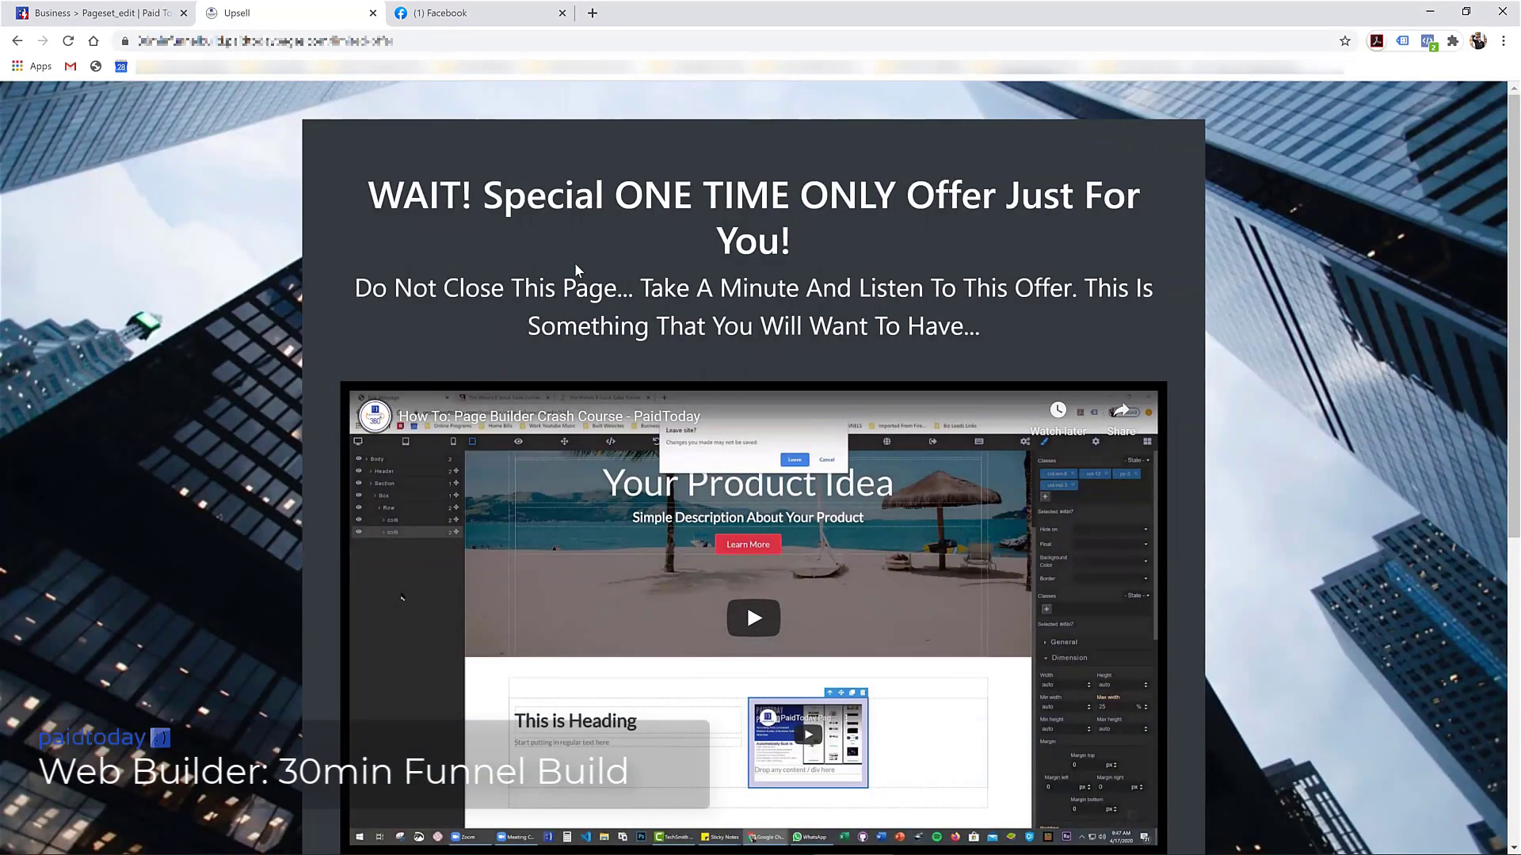
scroll(573, 279, down, 7)
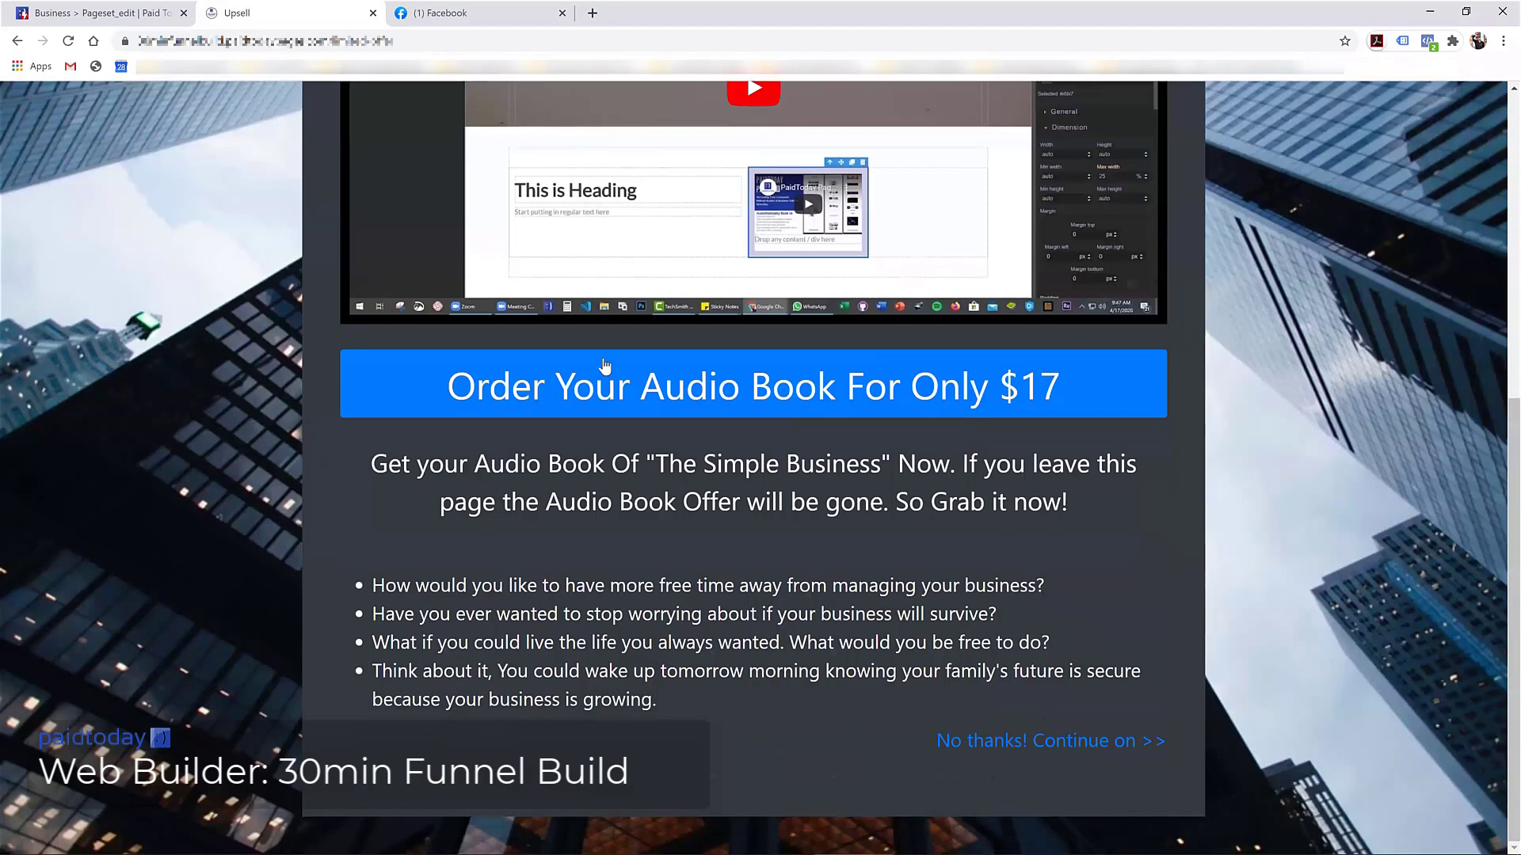
scroll(609, 723, up, 7)
scroll(609, 724, down, 7)
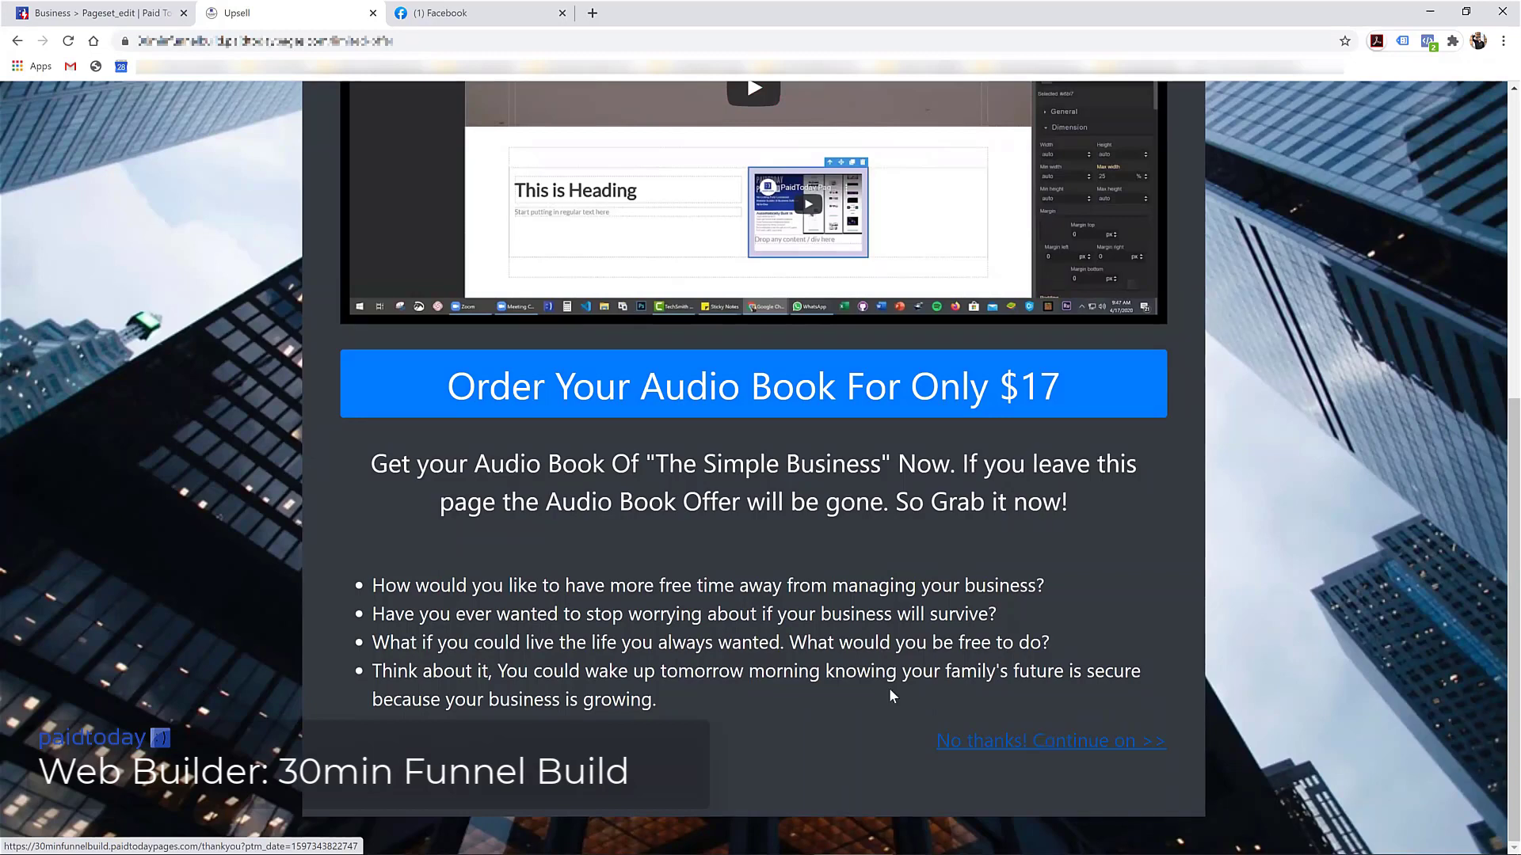
scroll(888, 687, up, 7)
click(99, 14)
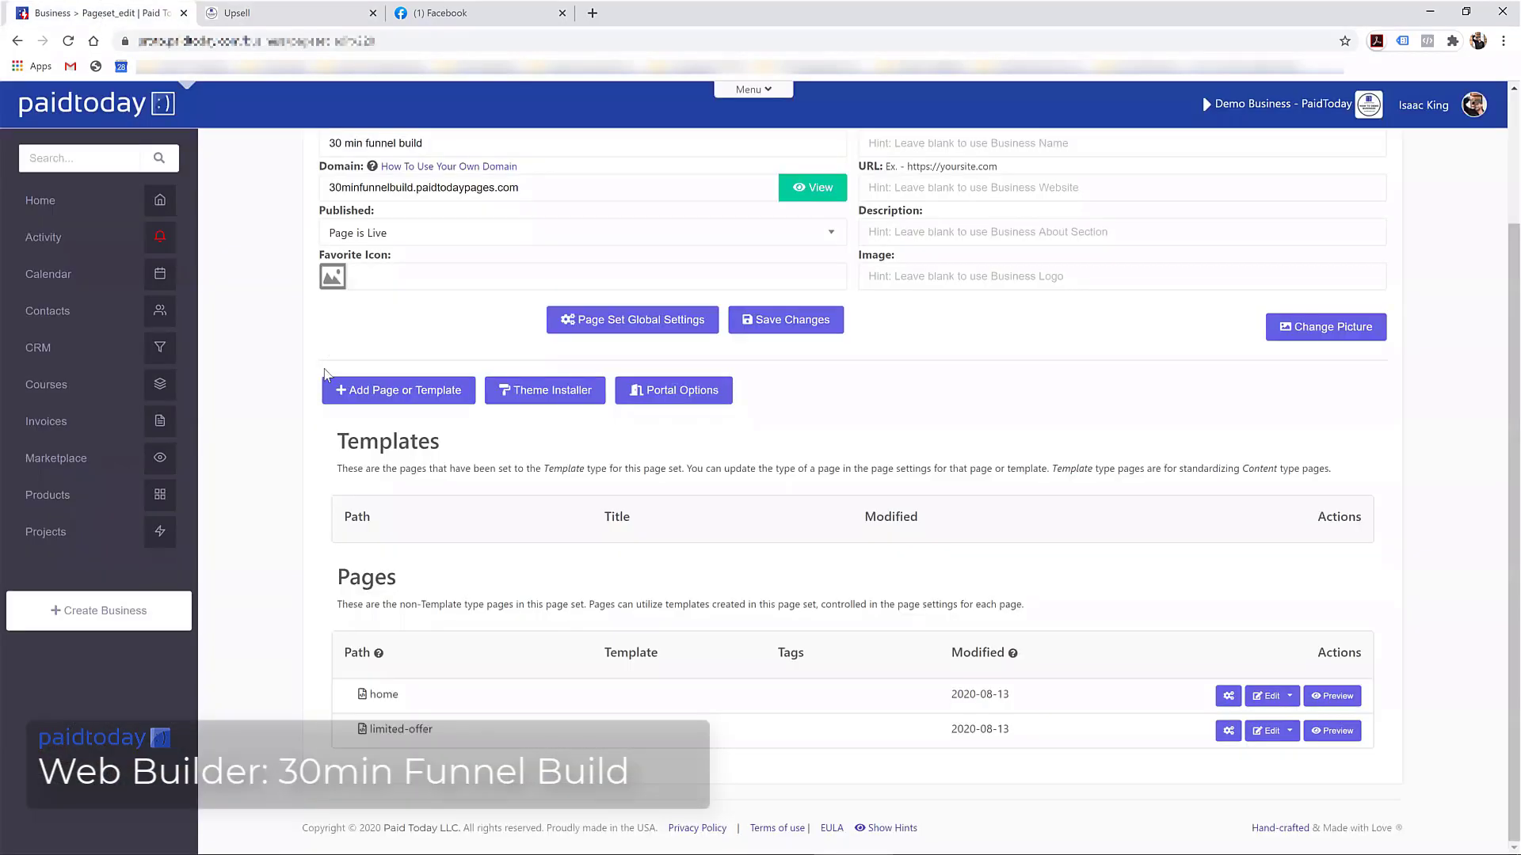
Open the newest Contact Added entry from Activity and show its Notes
scroll(871, 475, up, 1)
click(67, 238)
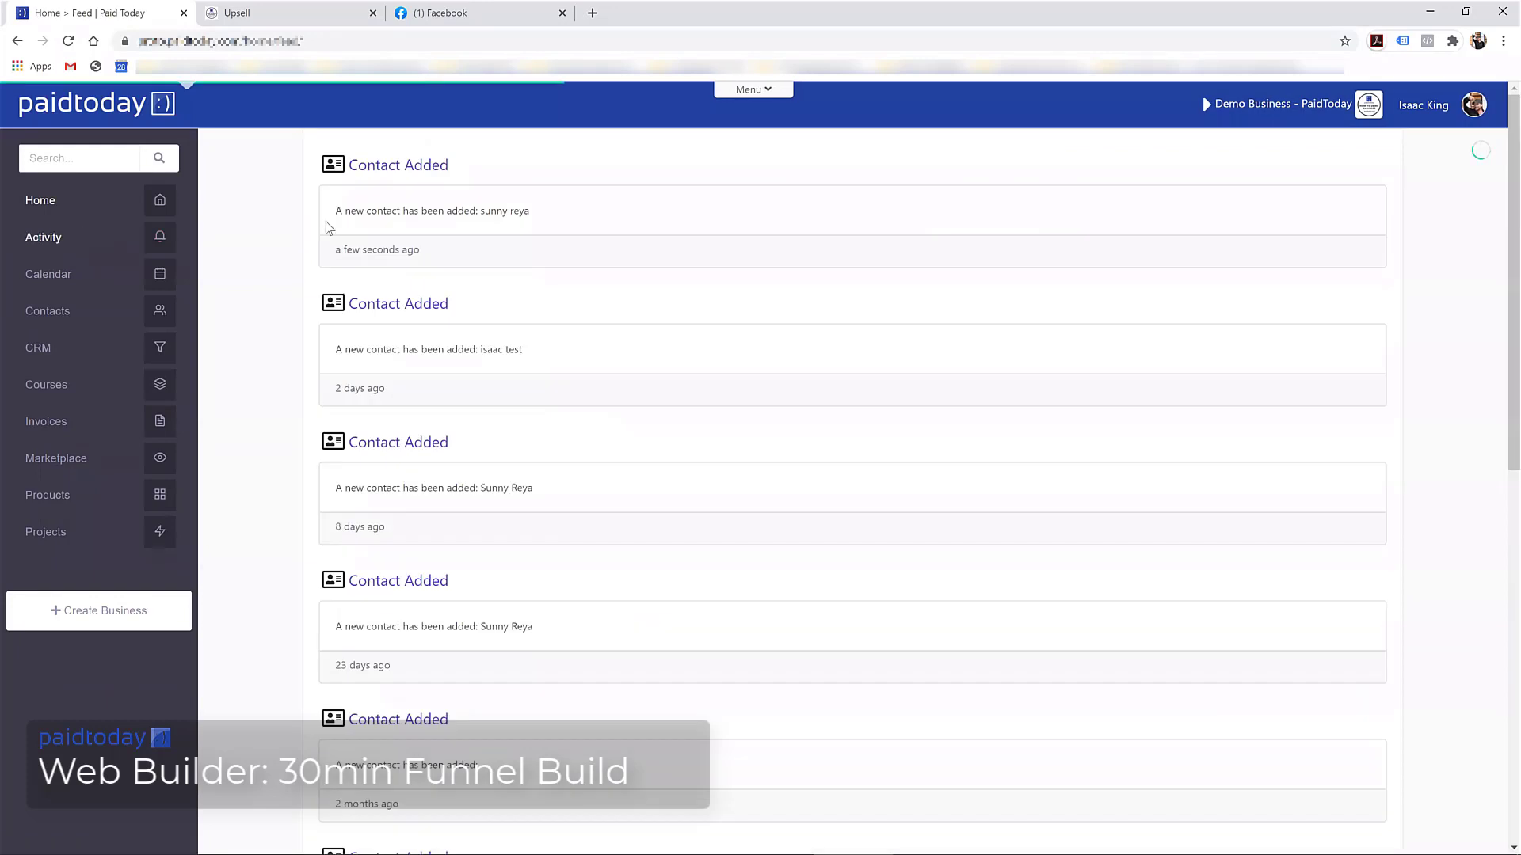
click(417, 163)
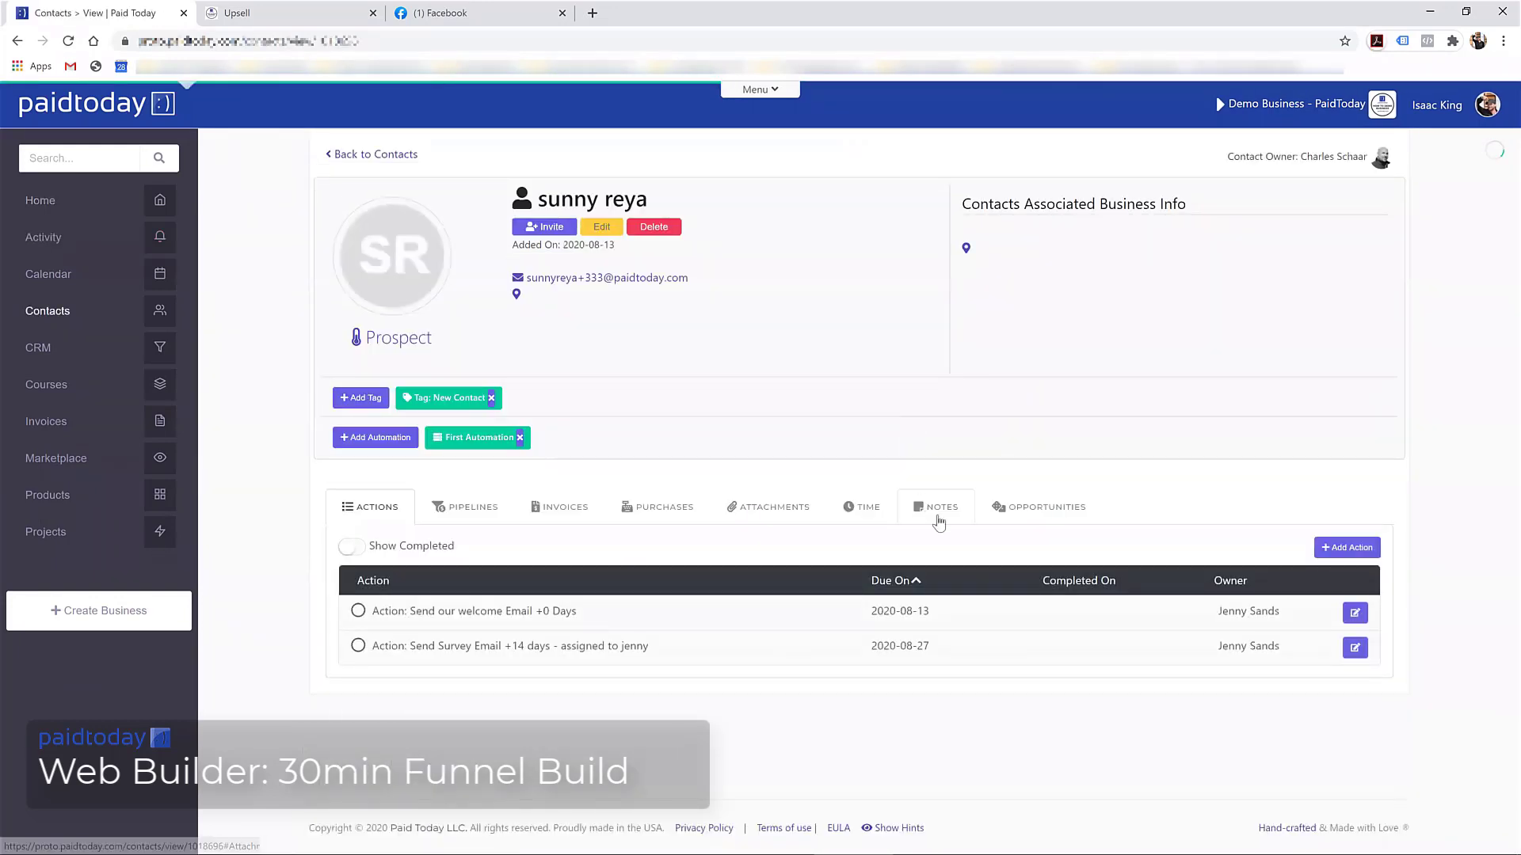
click(932, 508)
Select the home-page referrer URL in the note, then go to the page sets list via Menu
scroll(519, 516, down, 3)
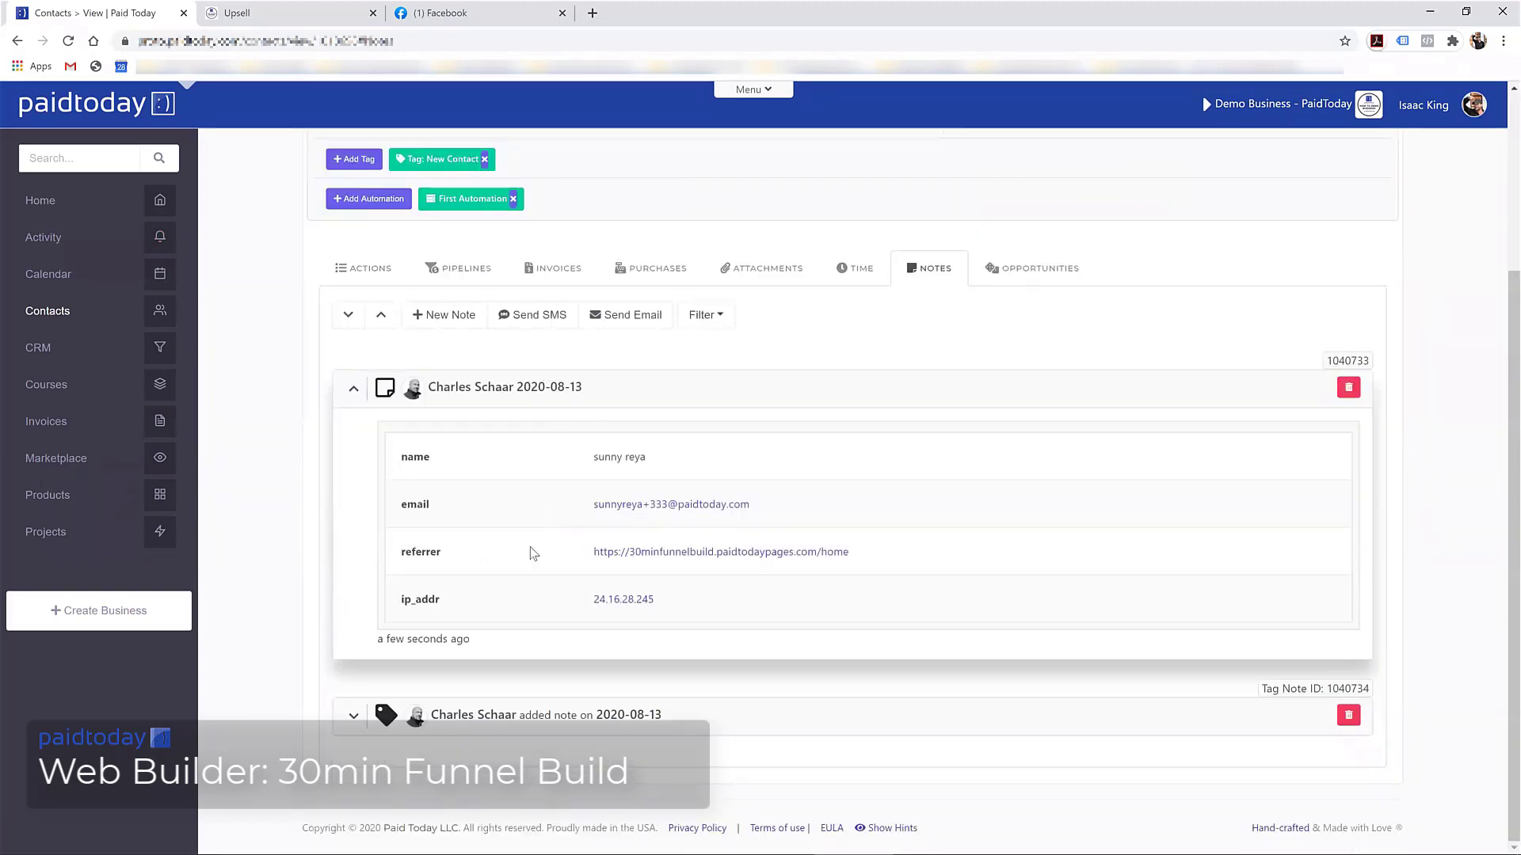
drag(594, 559, 879, 570)
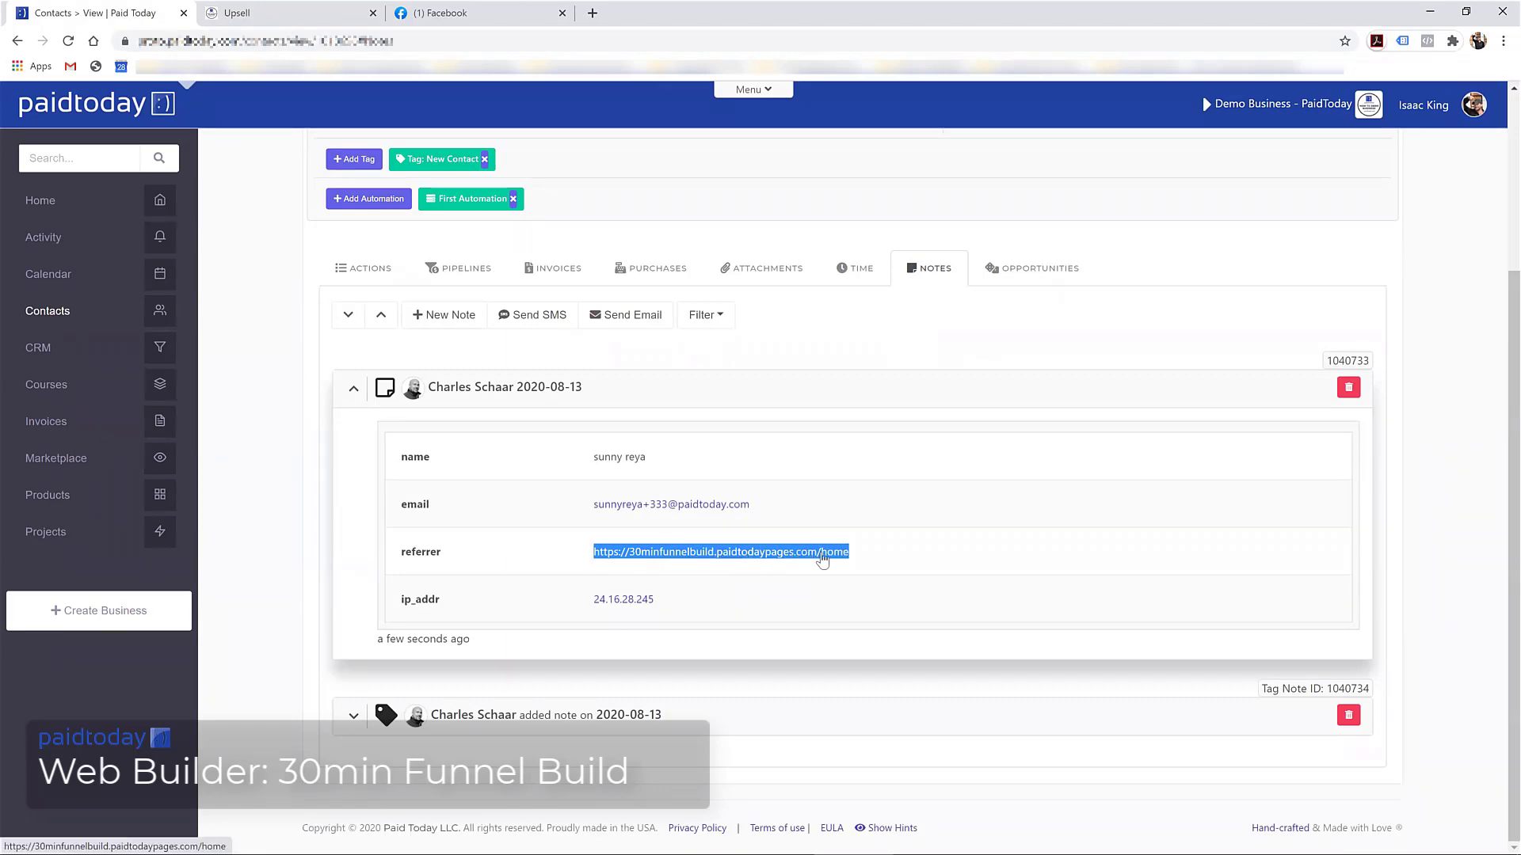
scroll(526, 526, up, 3)
scroll(415, 447, down, 3)
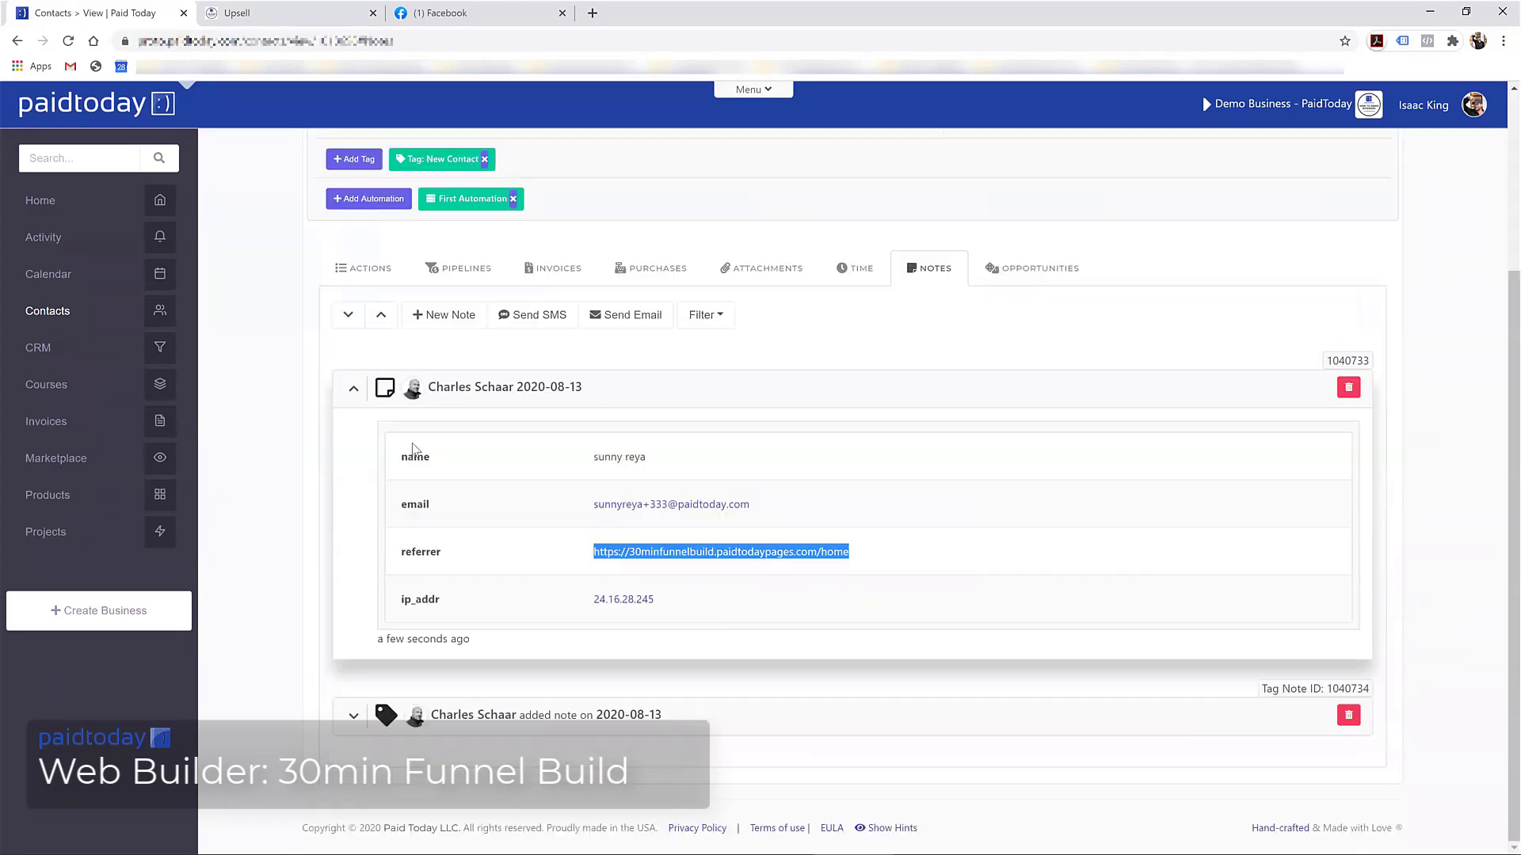
scroll(526, 516, up, 2)
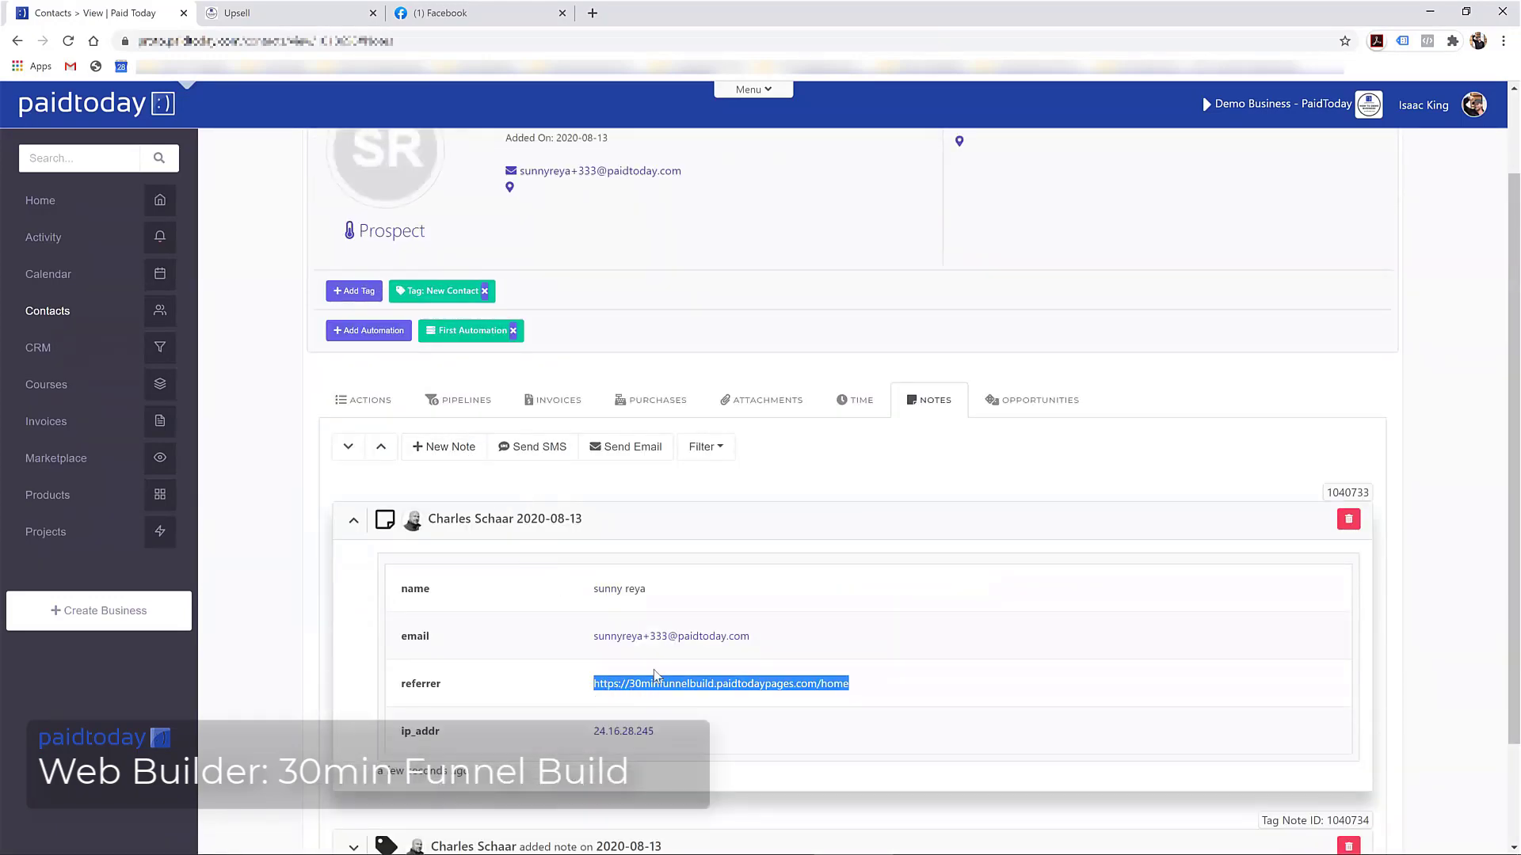
scroll(558, 645, up, 2)
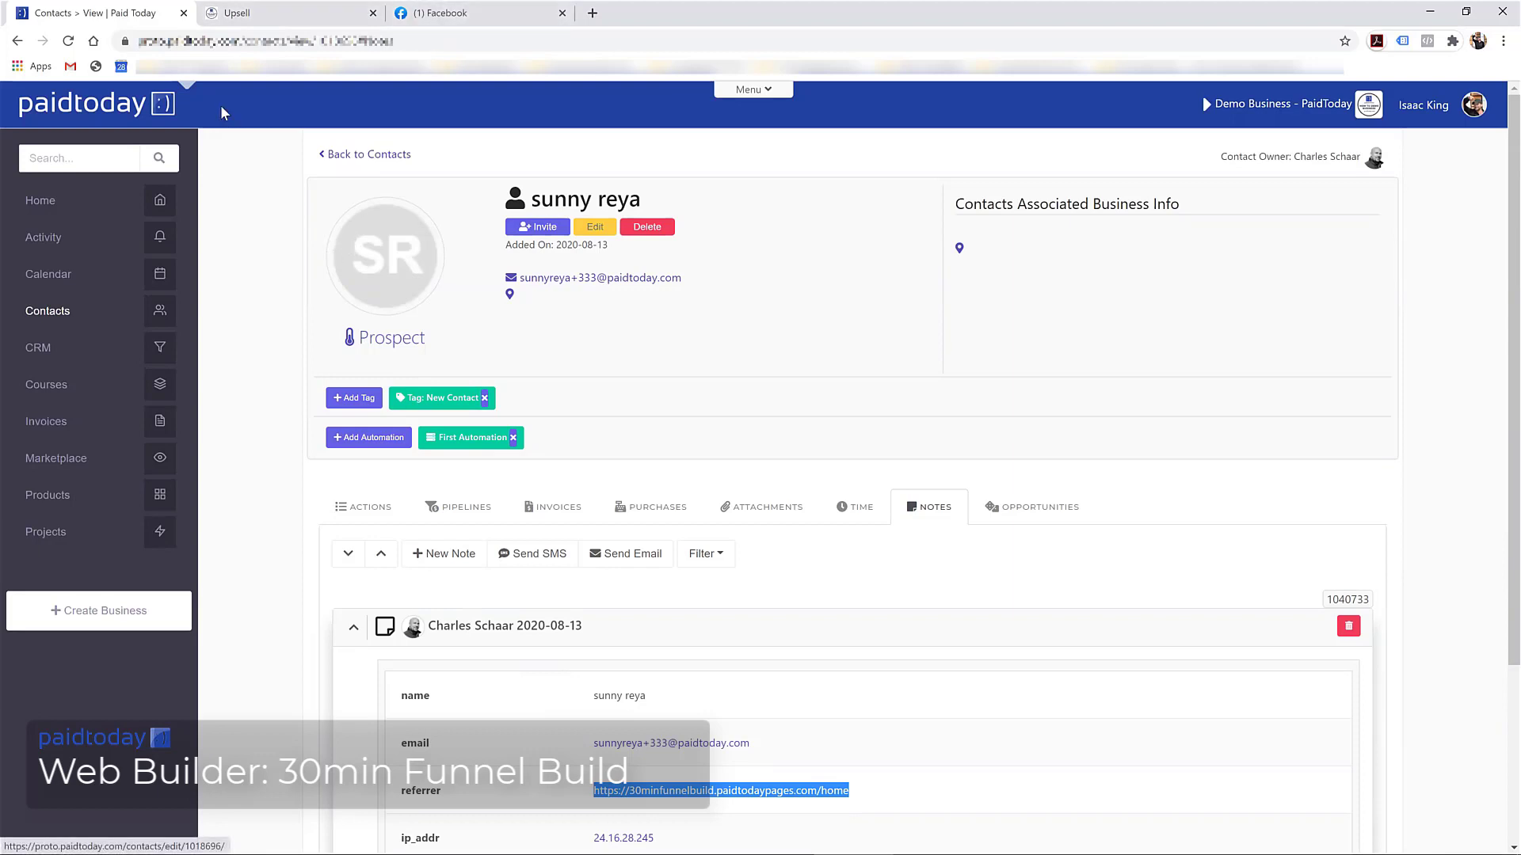
click(761, 93)
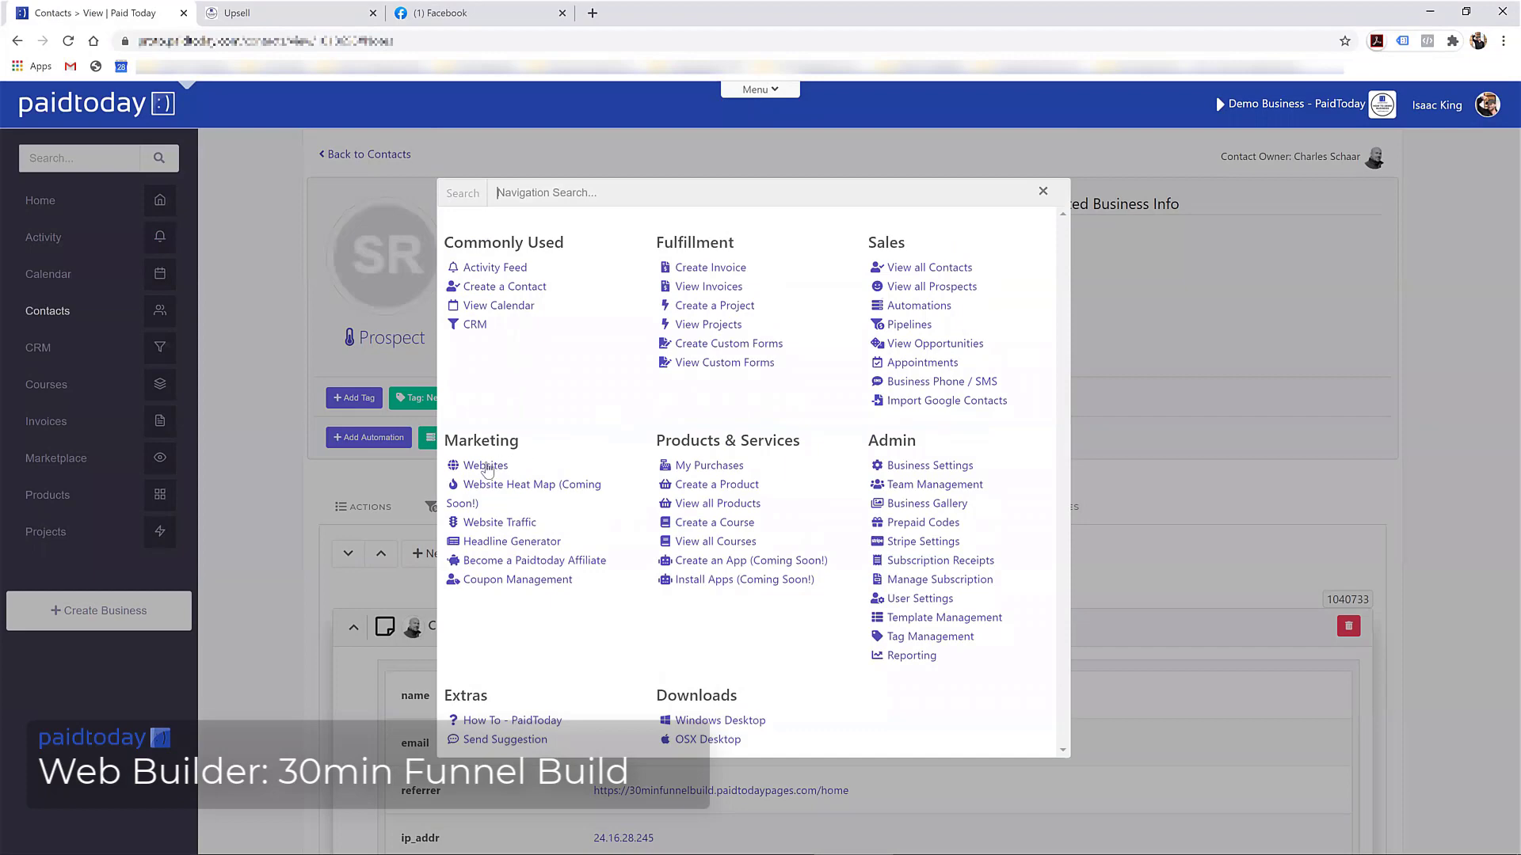
click(485, 466)
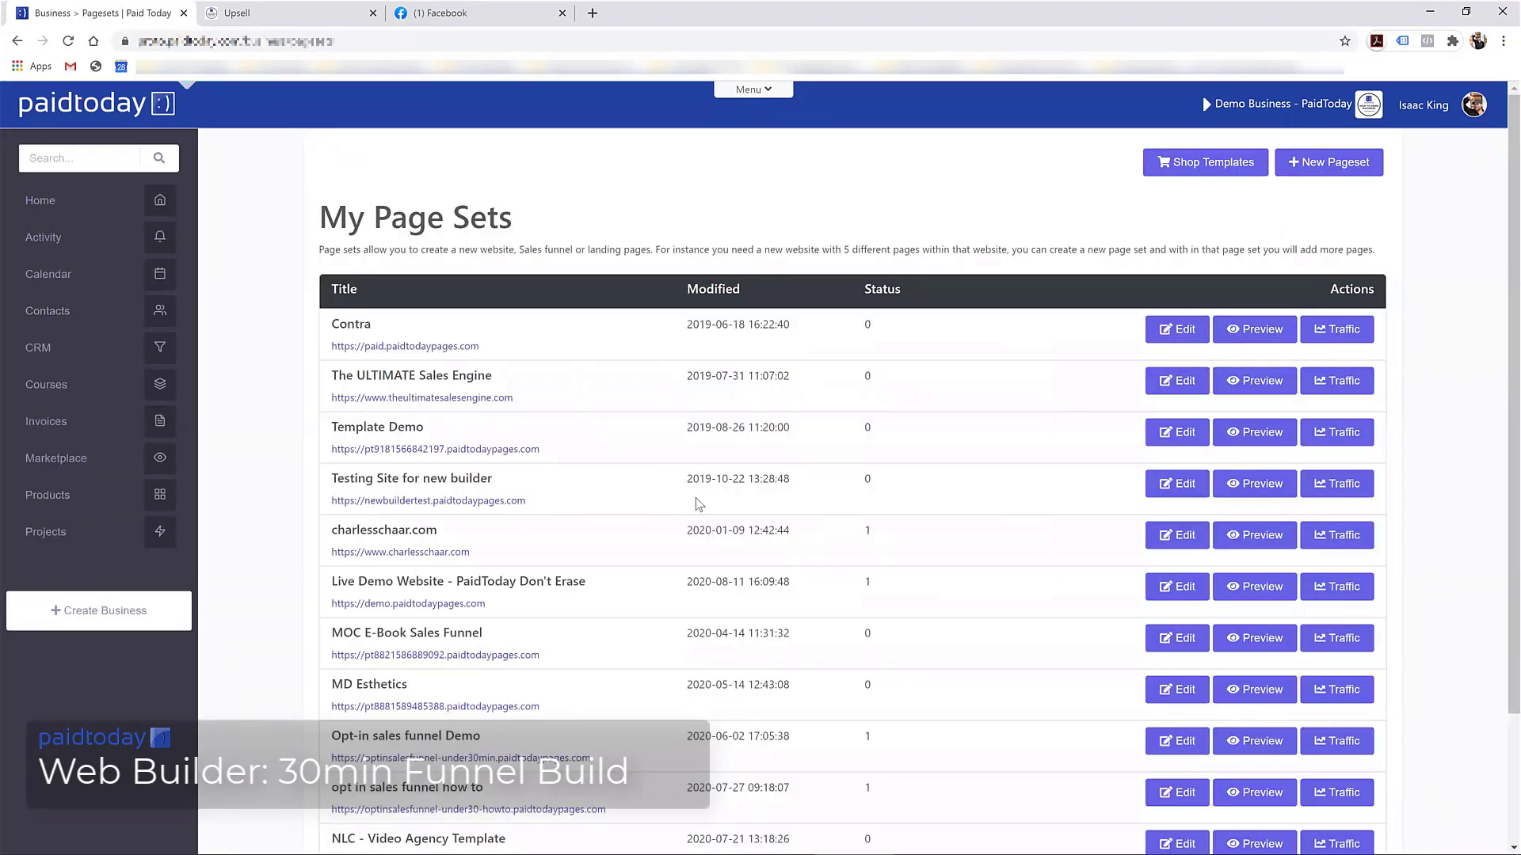
Edit the 30 min funnel build row in My Page Sets to view its home and limited-offer pages
scroll(753, 515, down, 2)
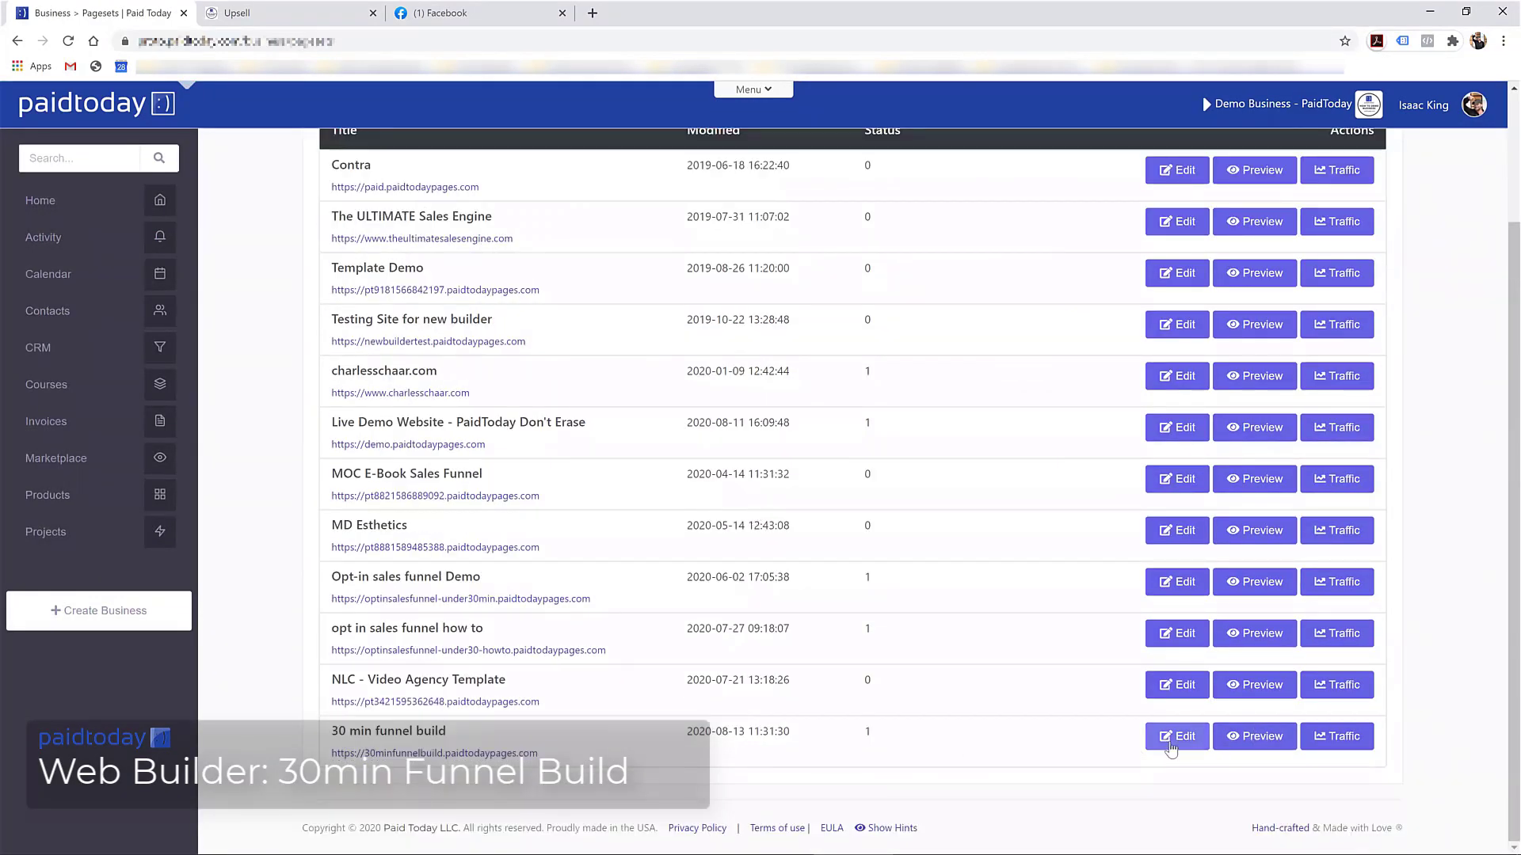
click(1175, 739)
scroll(626, 475, down, 2)
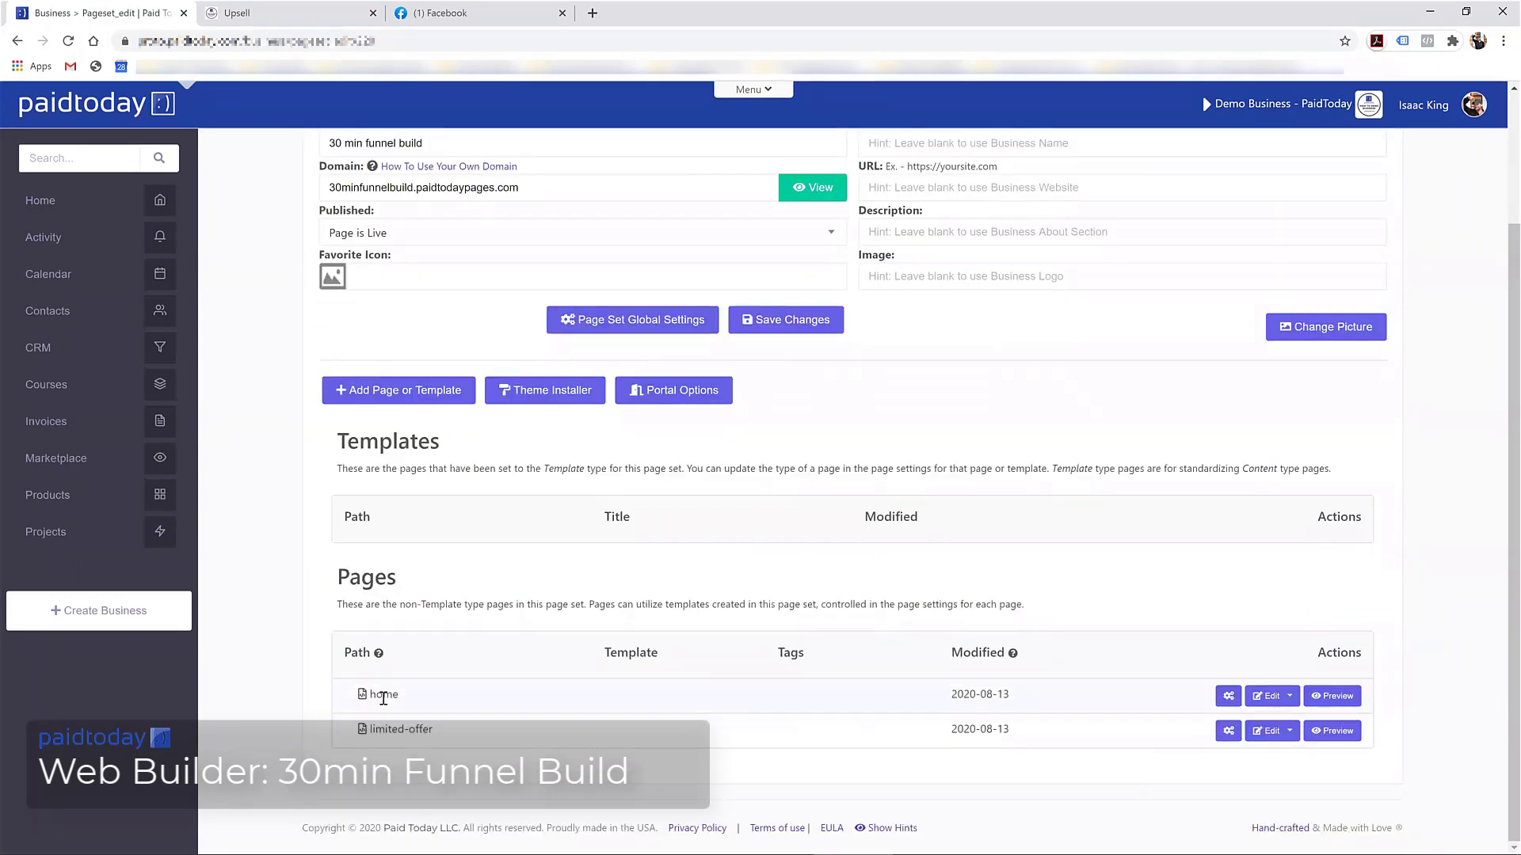
scroll(402, 428, up, 1)
scroll(444, 491, down, 1)
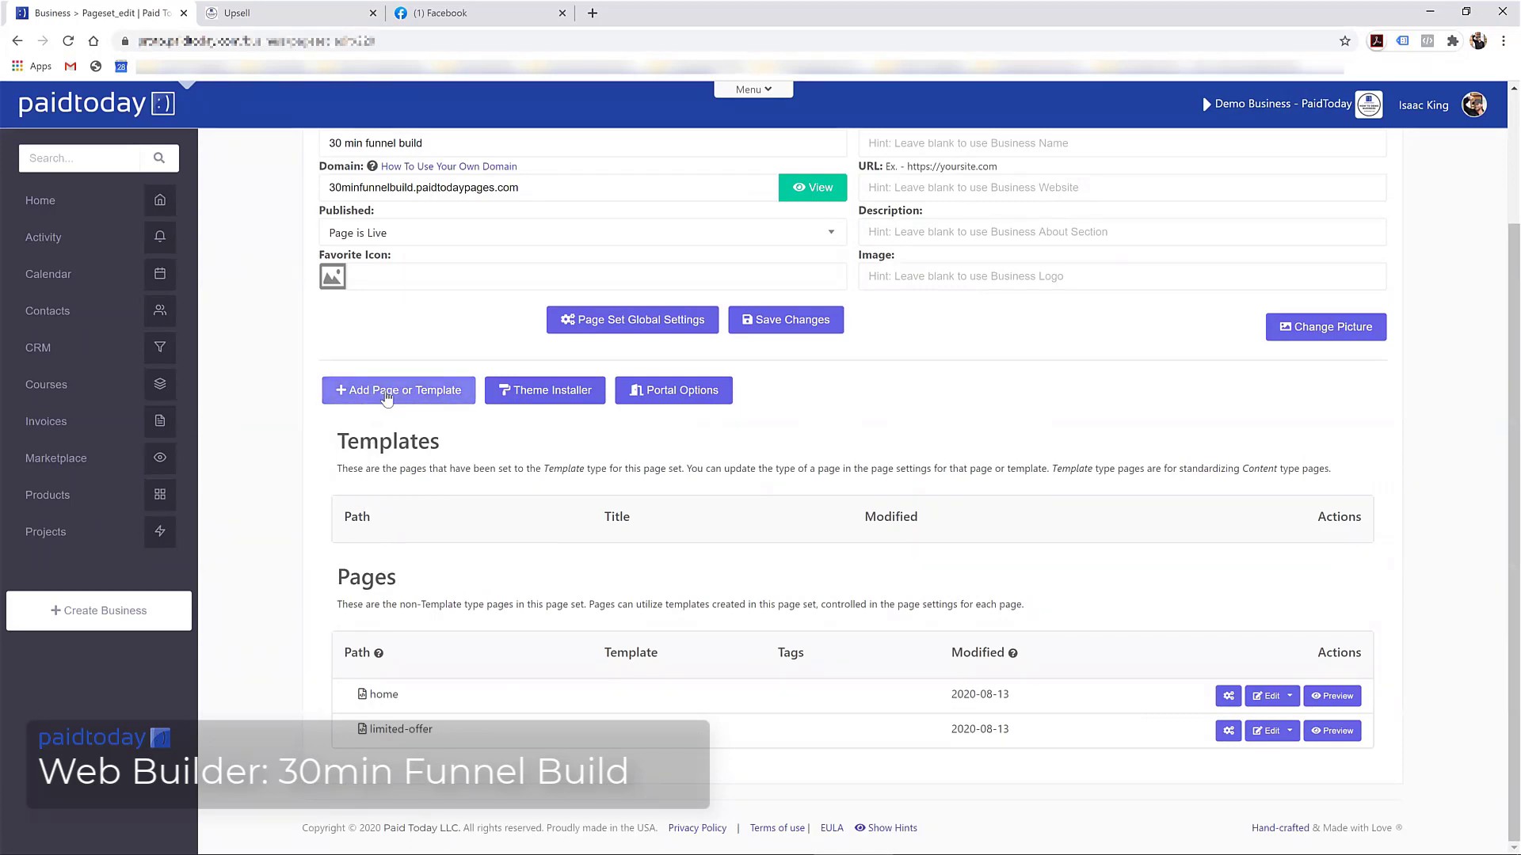
Add a new Template page titled navbar/footer to the page set and save it
click(388, 392)
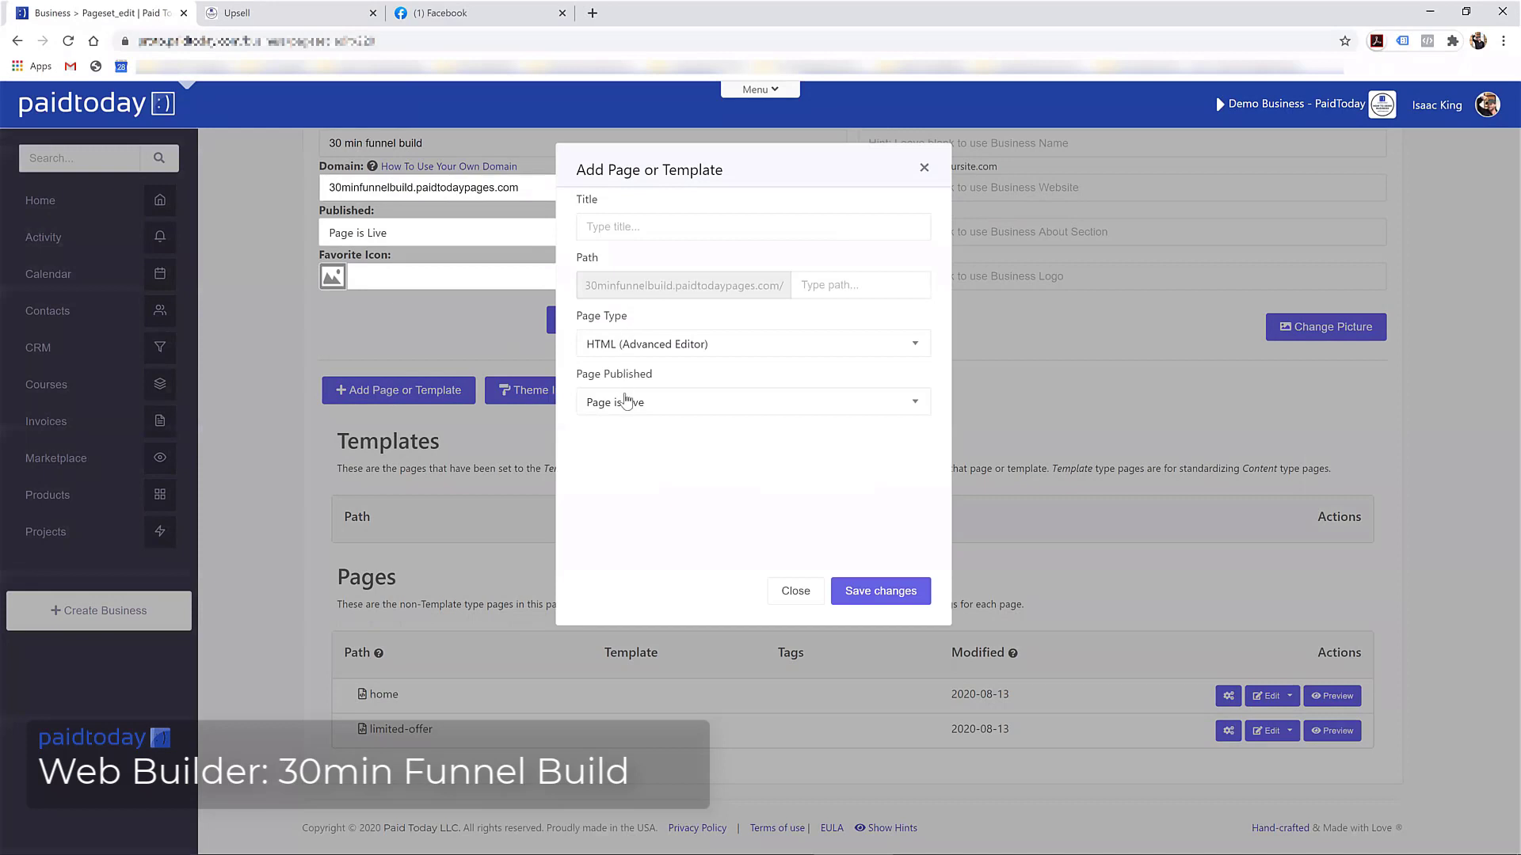
click(711, 343)
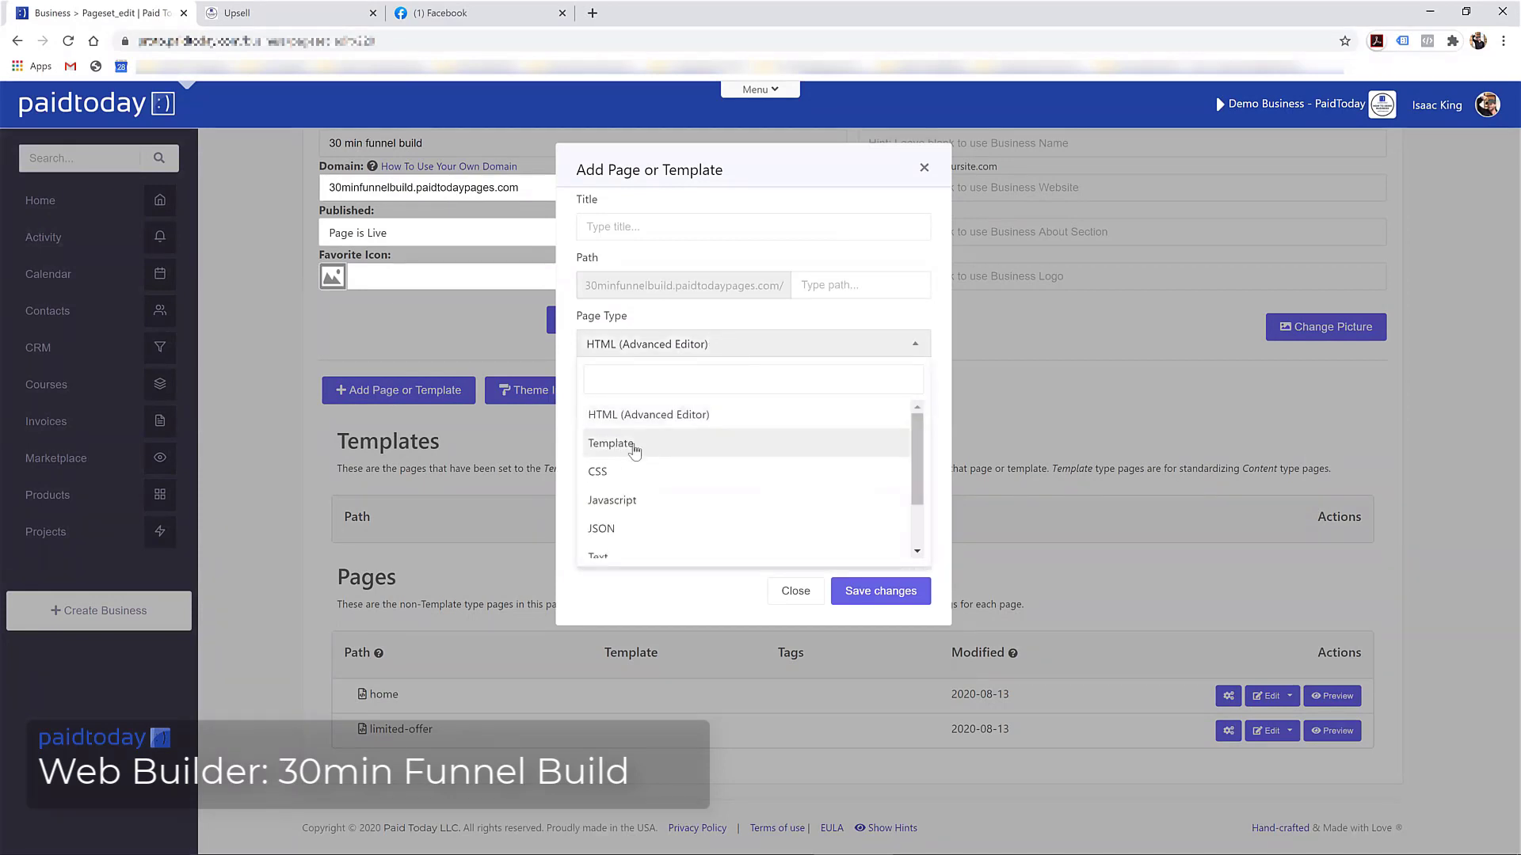
click(647, 448)
click(623, 230)
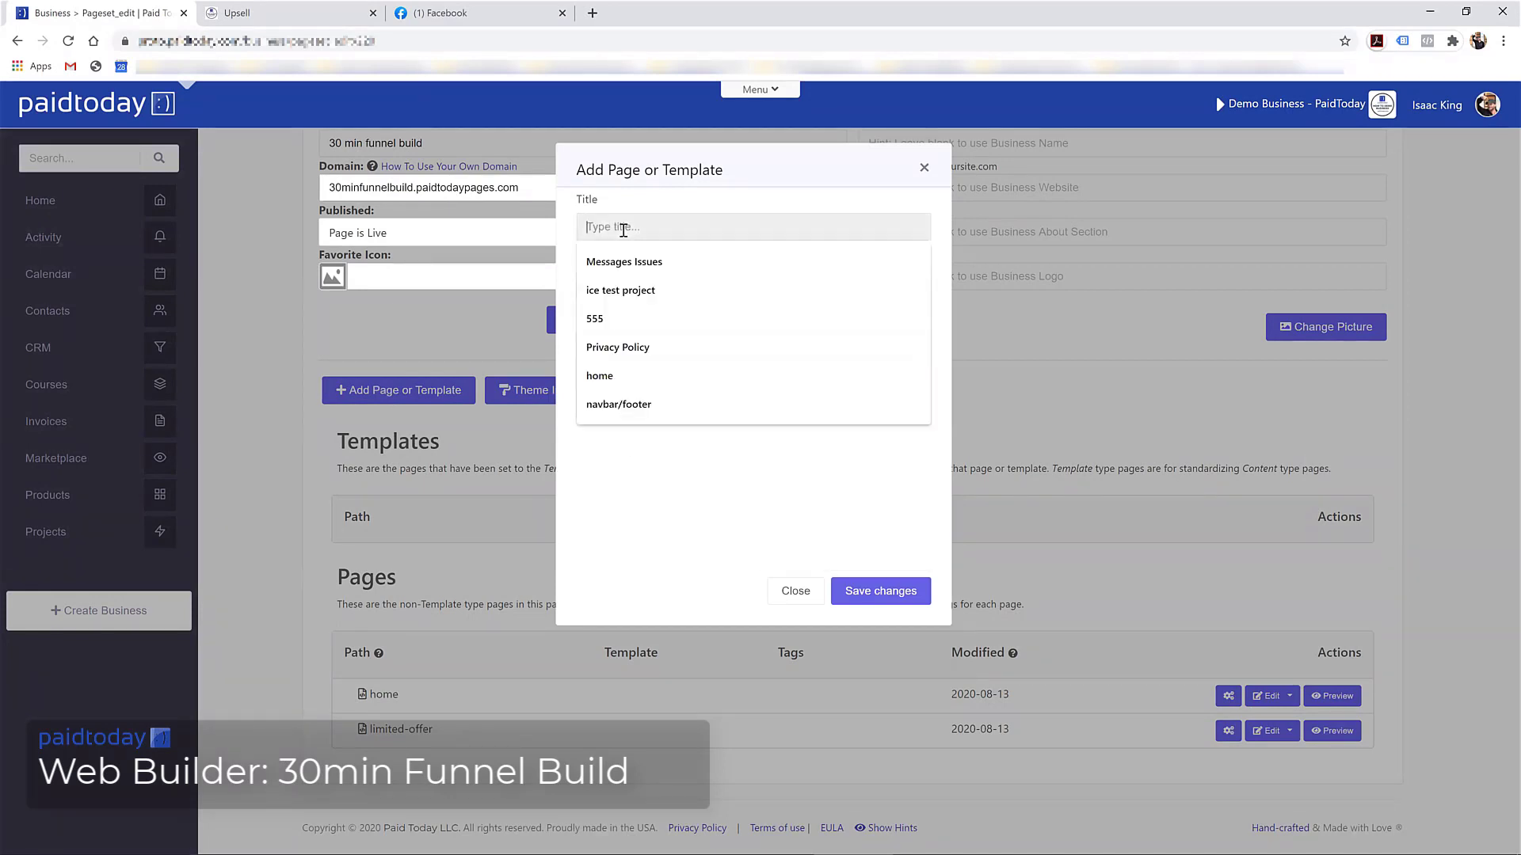
text(nav-)
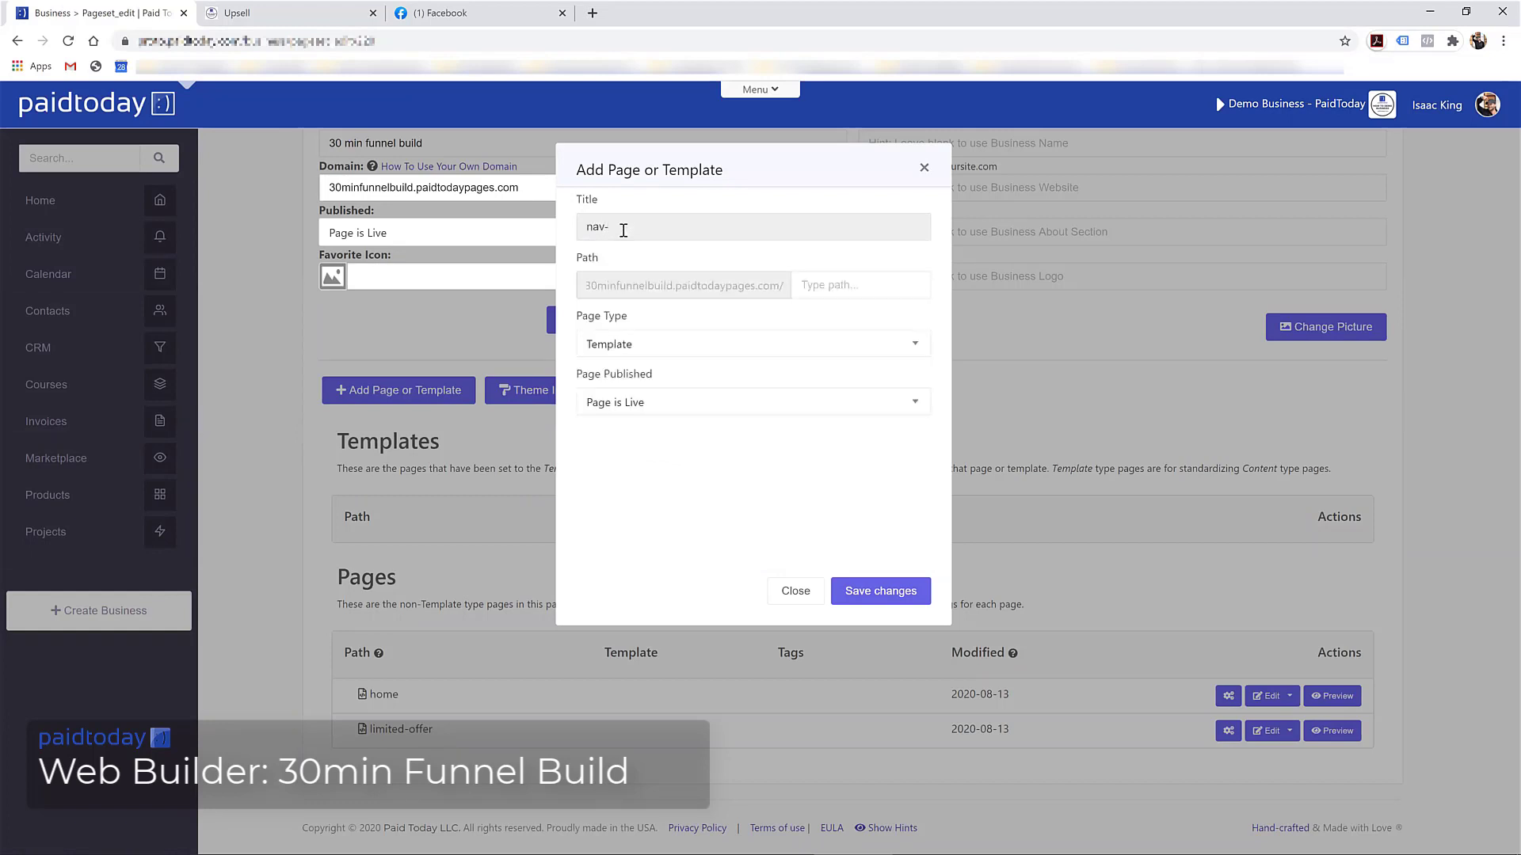
key(BackSpace)
text(bar)
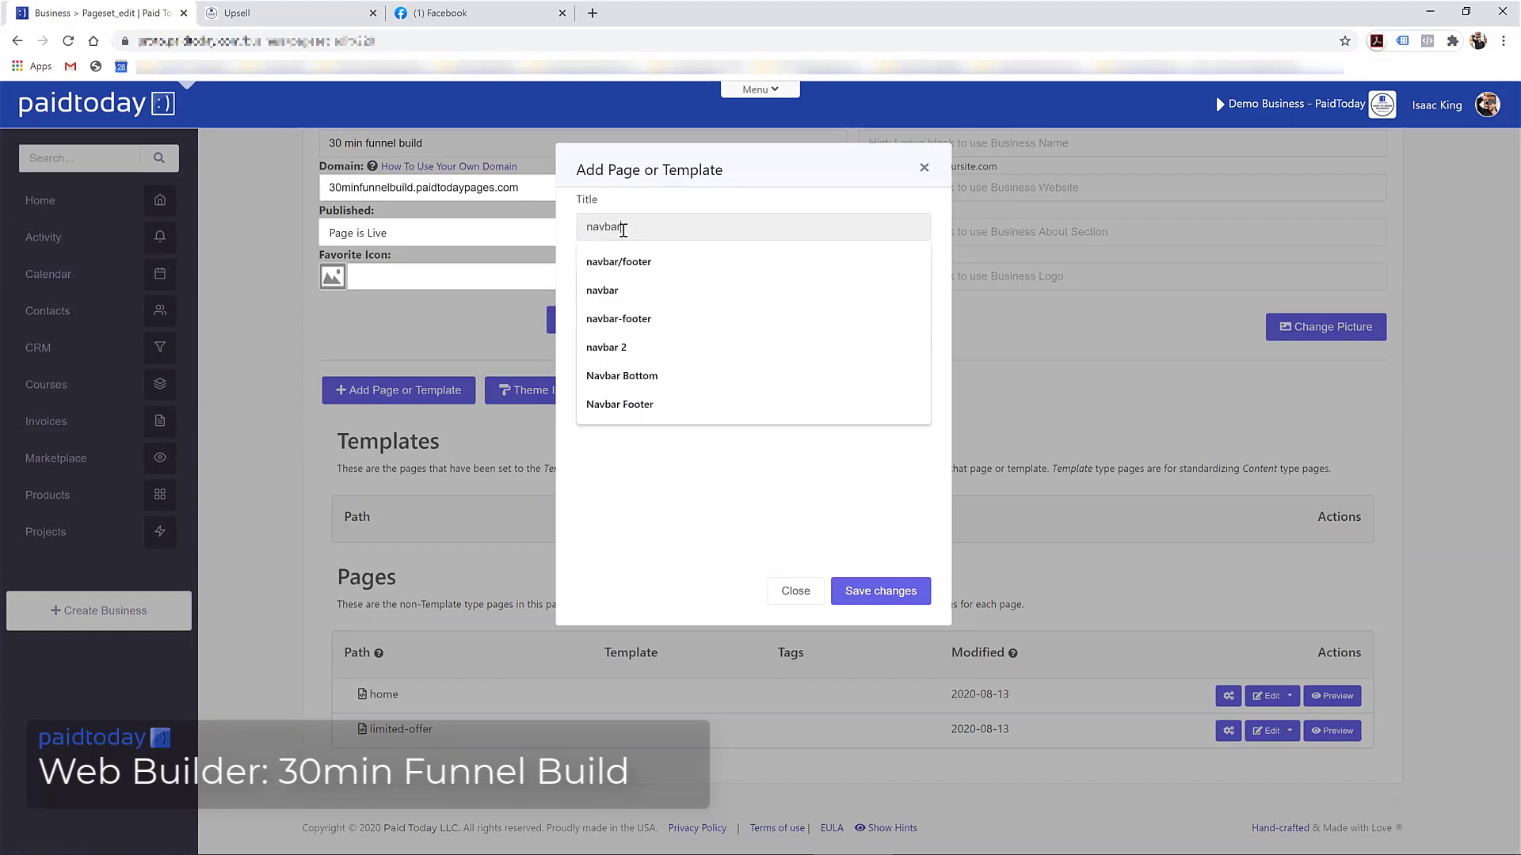
key(Down)
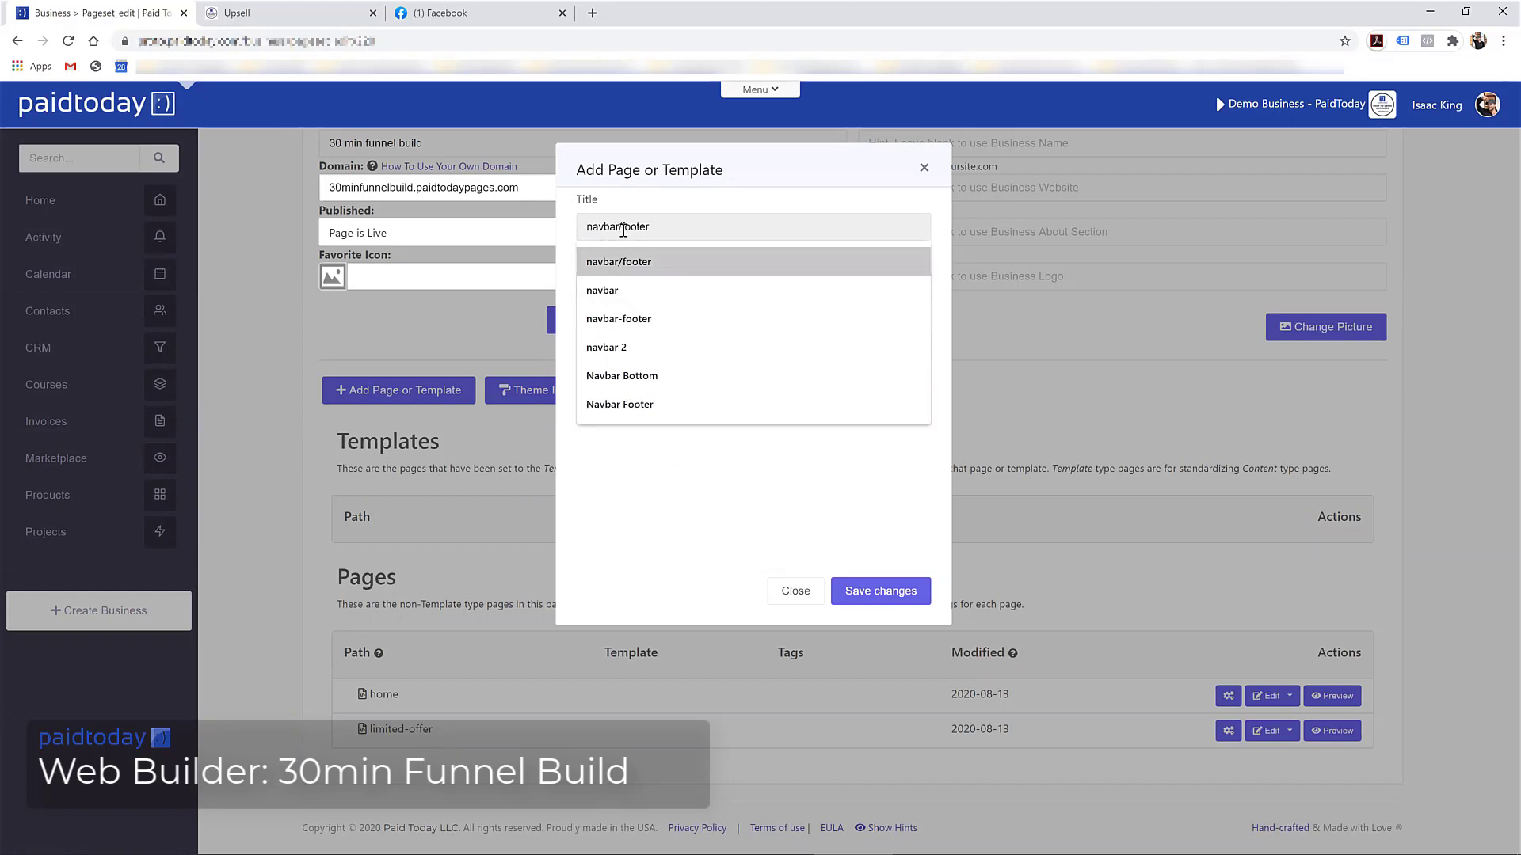
click(674, 271)
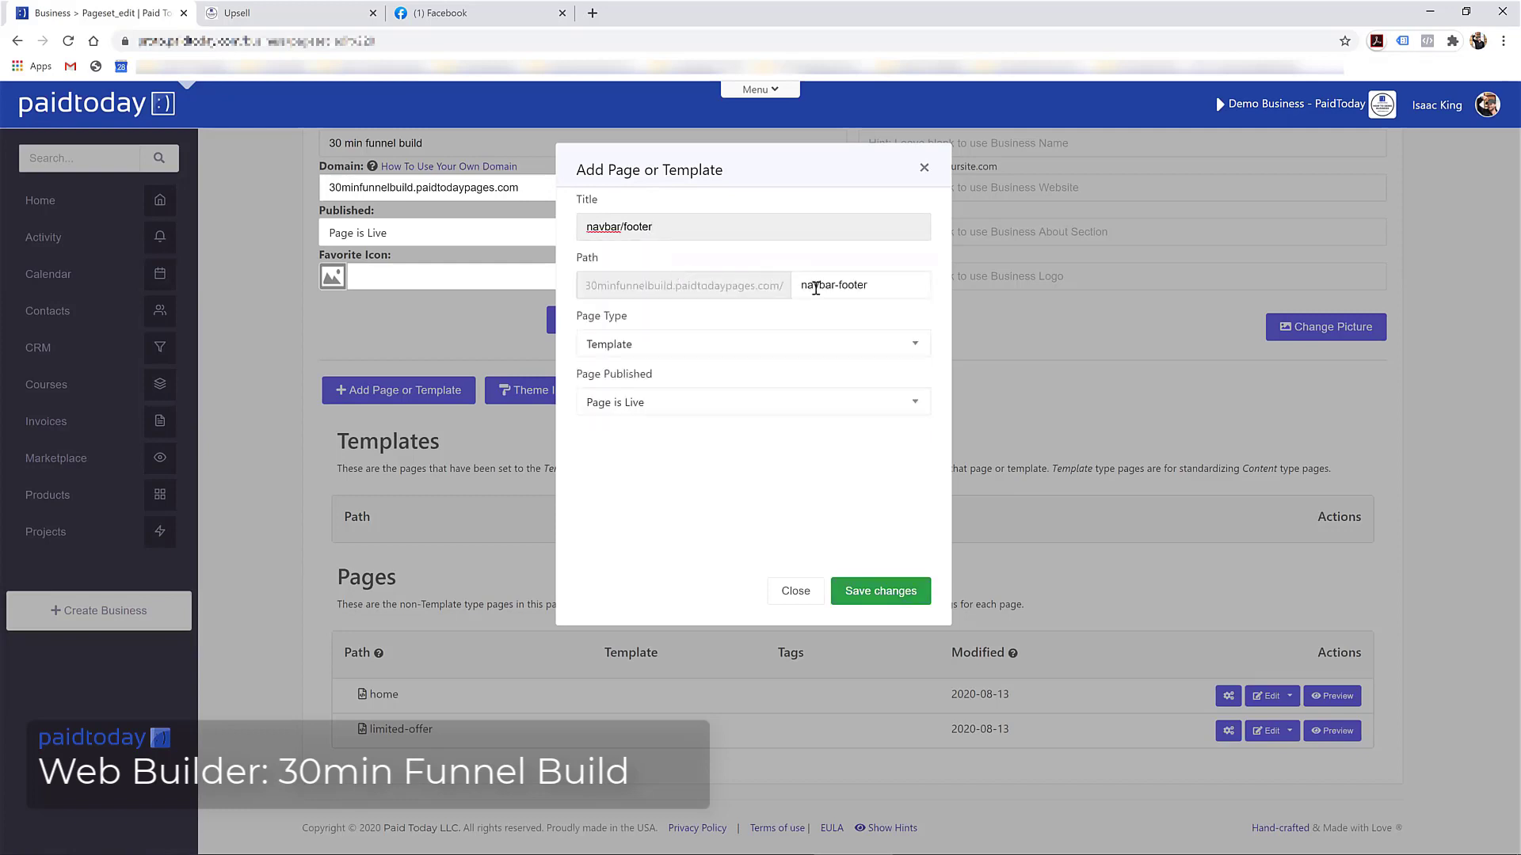
click(872, 600)
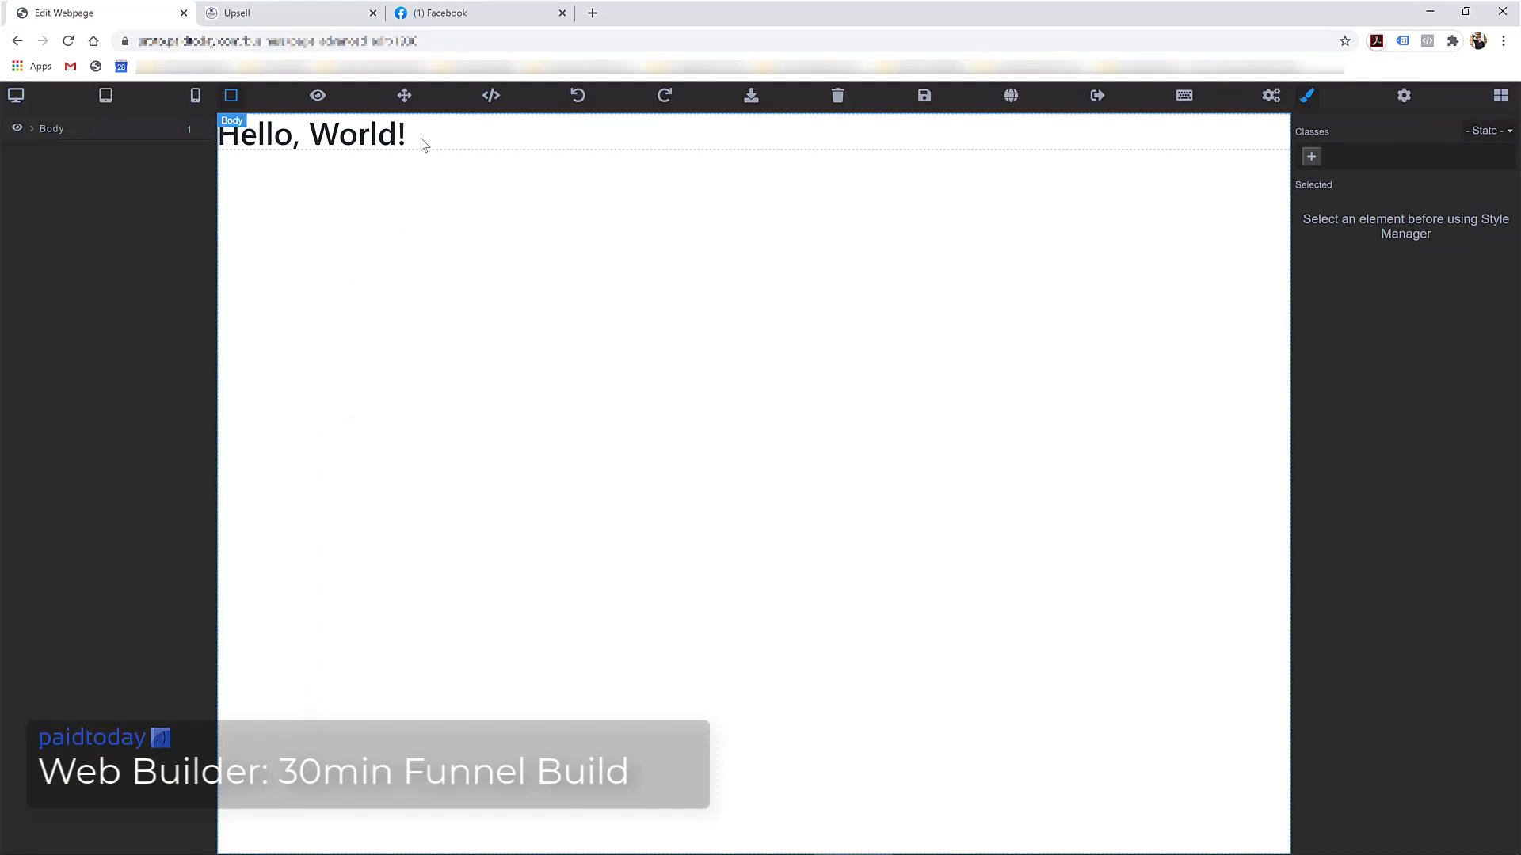
Replace the Hello, World! placeholder with the first layout from the pages block category
click(423, 142)
key(Delete)
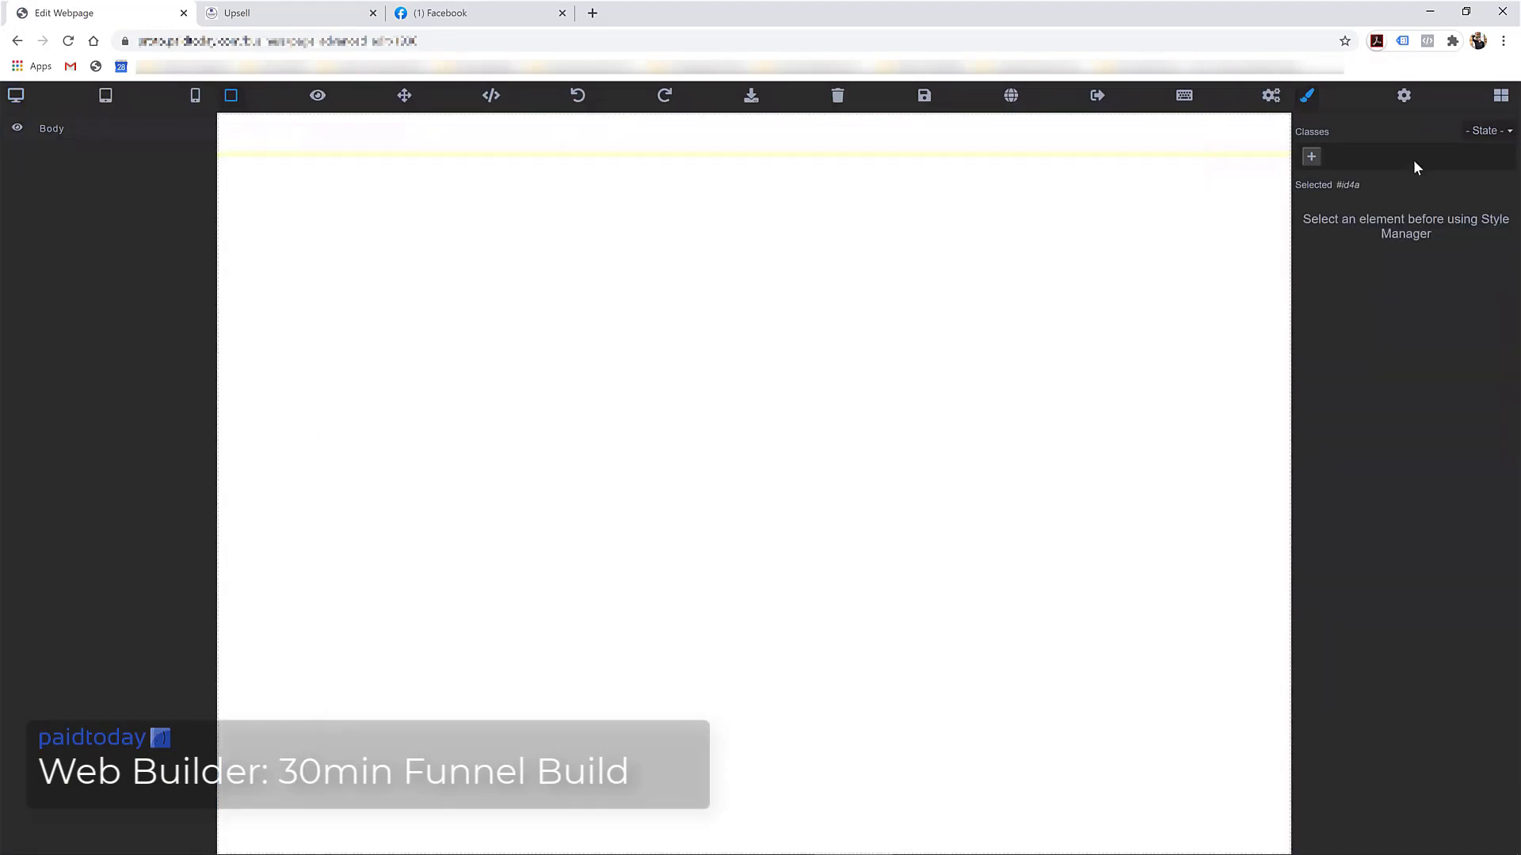
click(1500, 97)
scroll(1365, 448, down, 1)
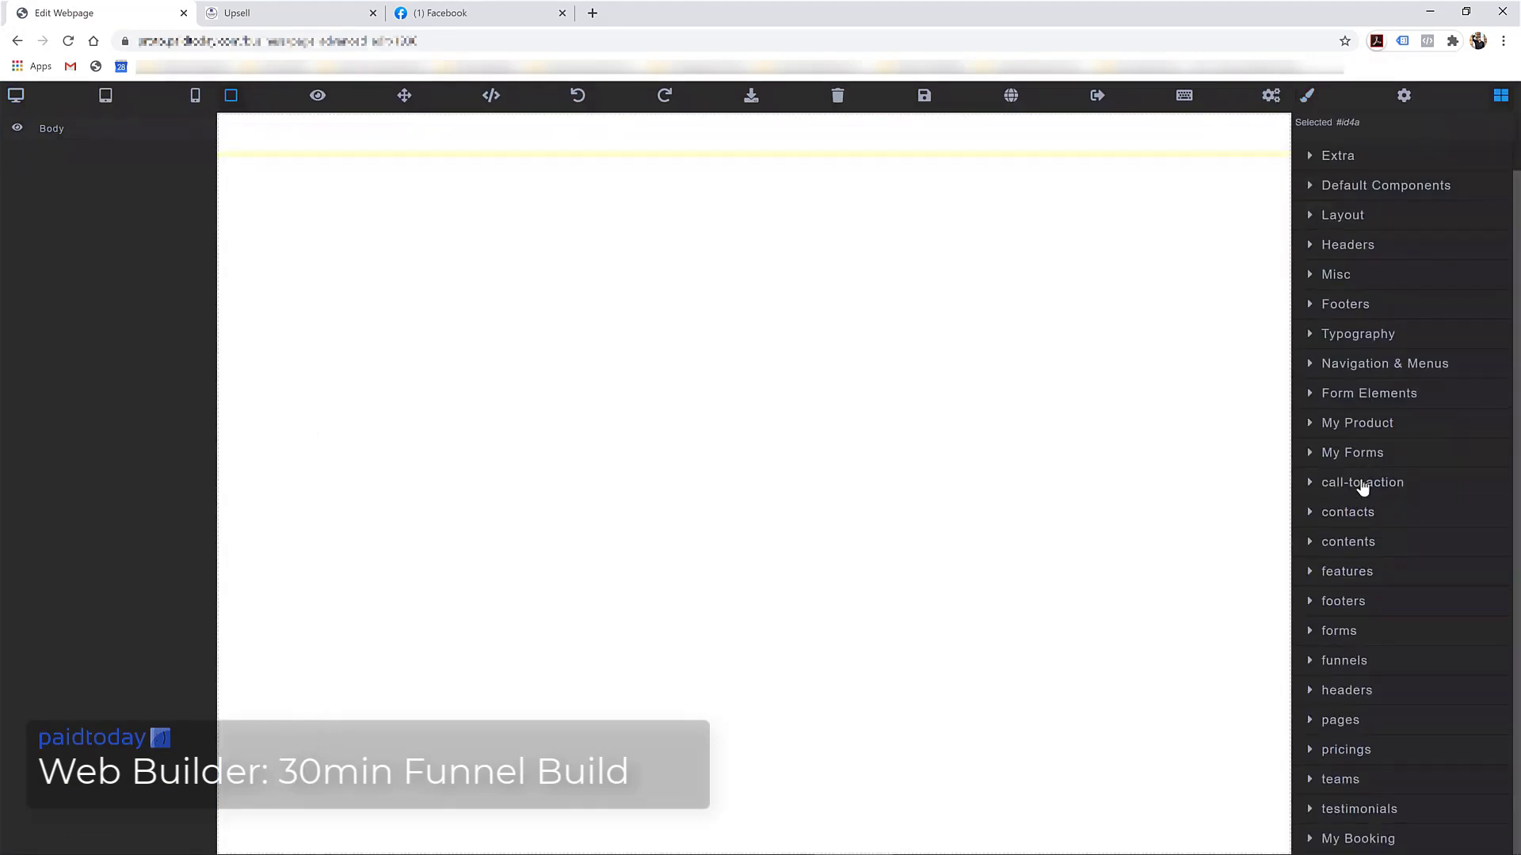
click(1344, 720)
scroll(1351, 756, down, 5)
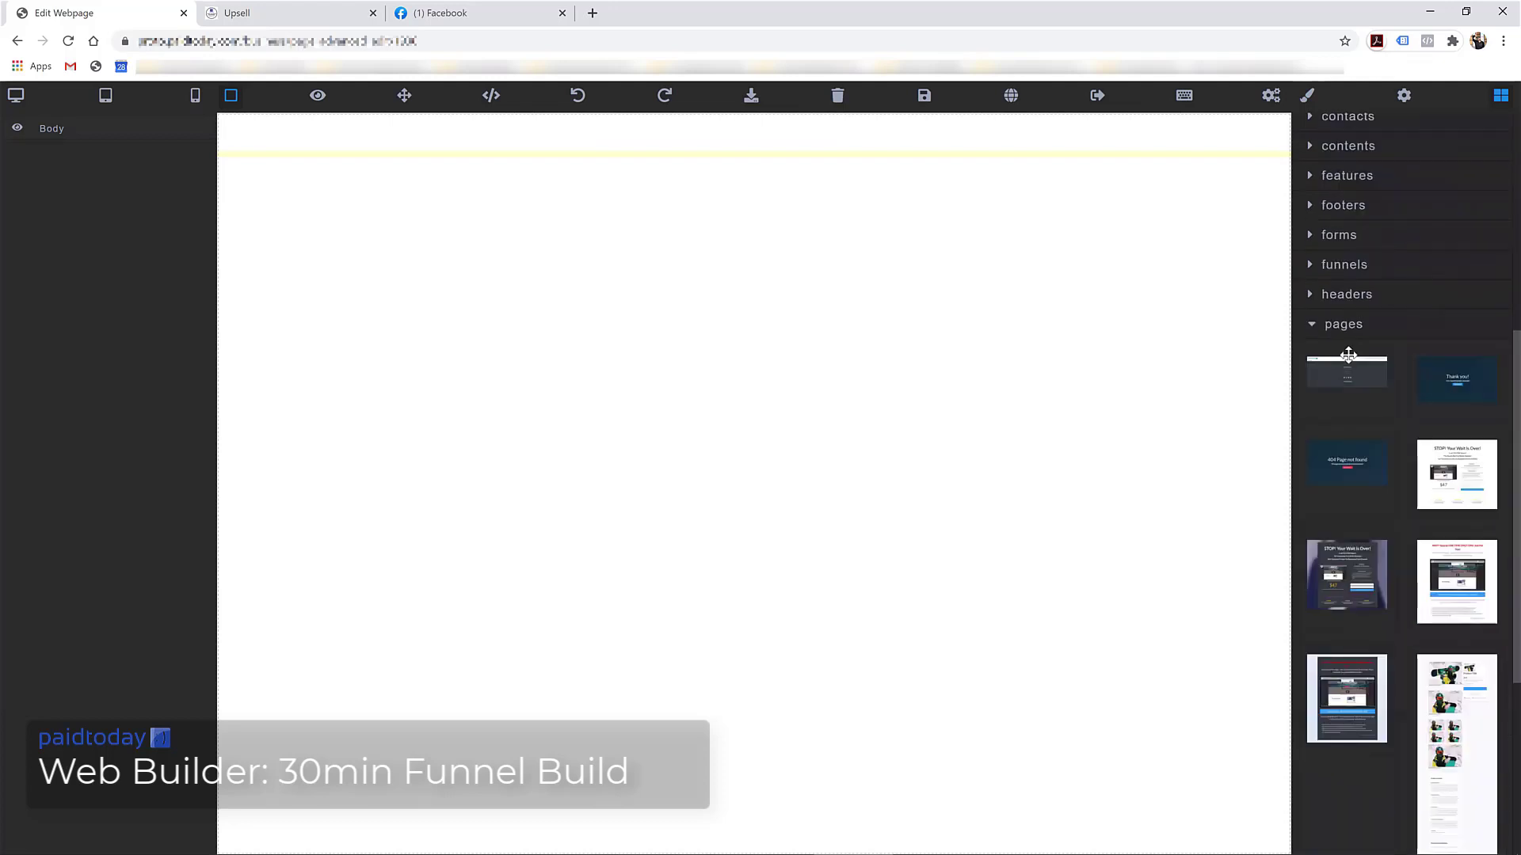
drag(1348, 356, 741, 387)
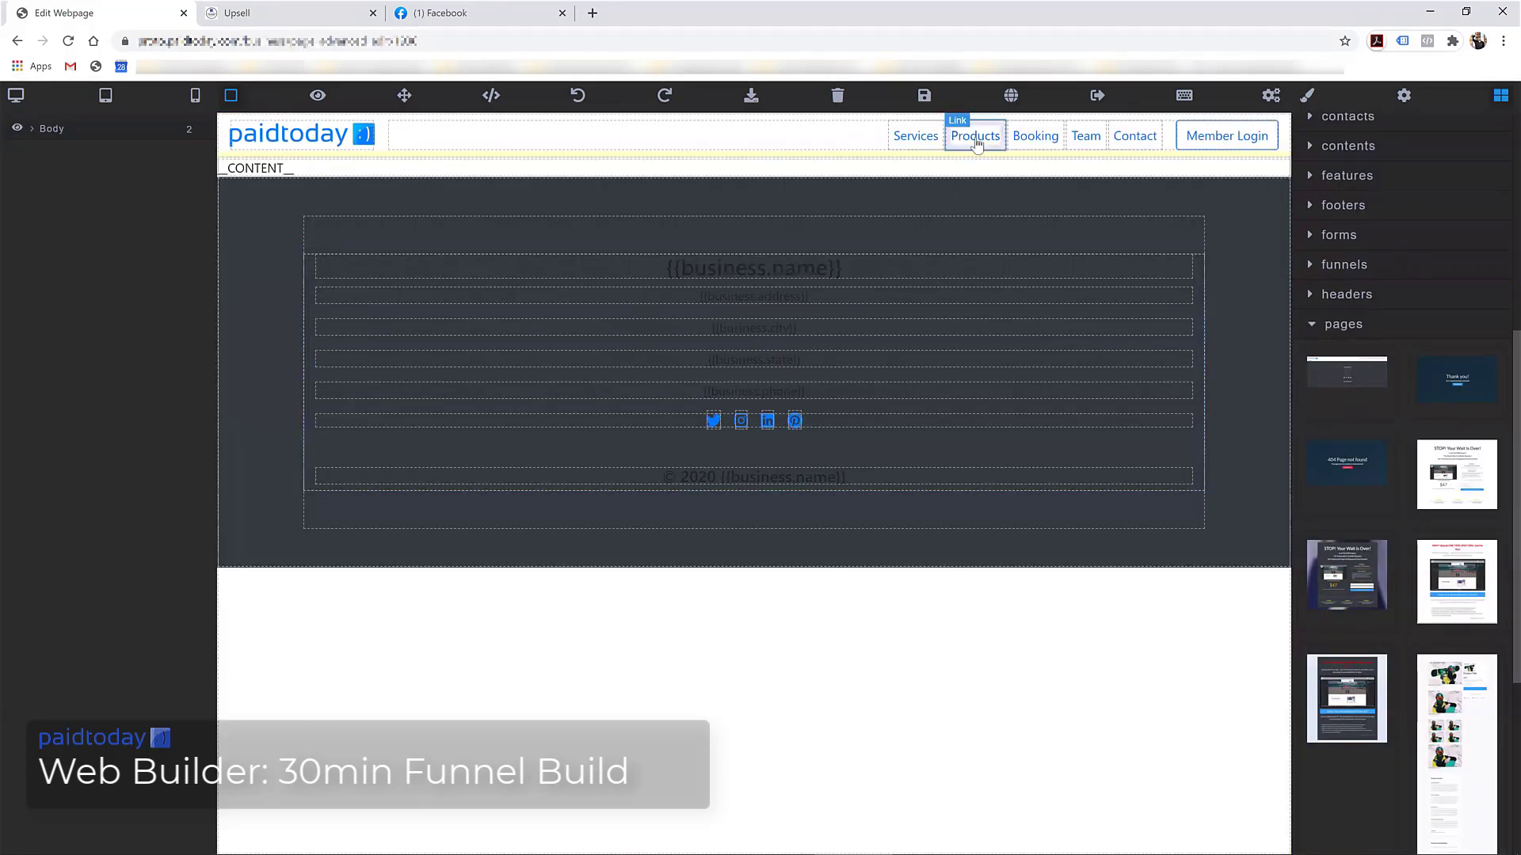
Give the layout's footer section the text-white class
click(1150, 197)
scroll(1435, 297, up, 7)
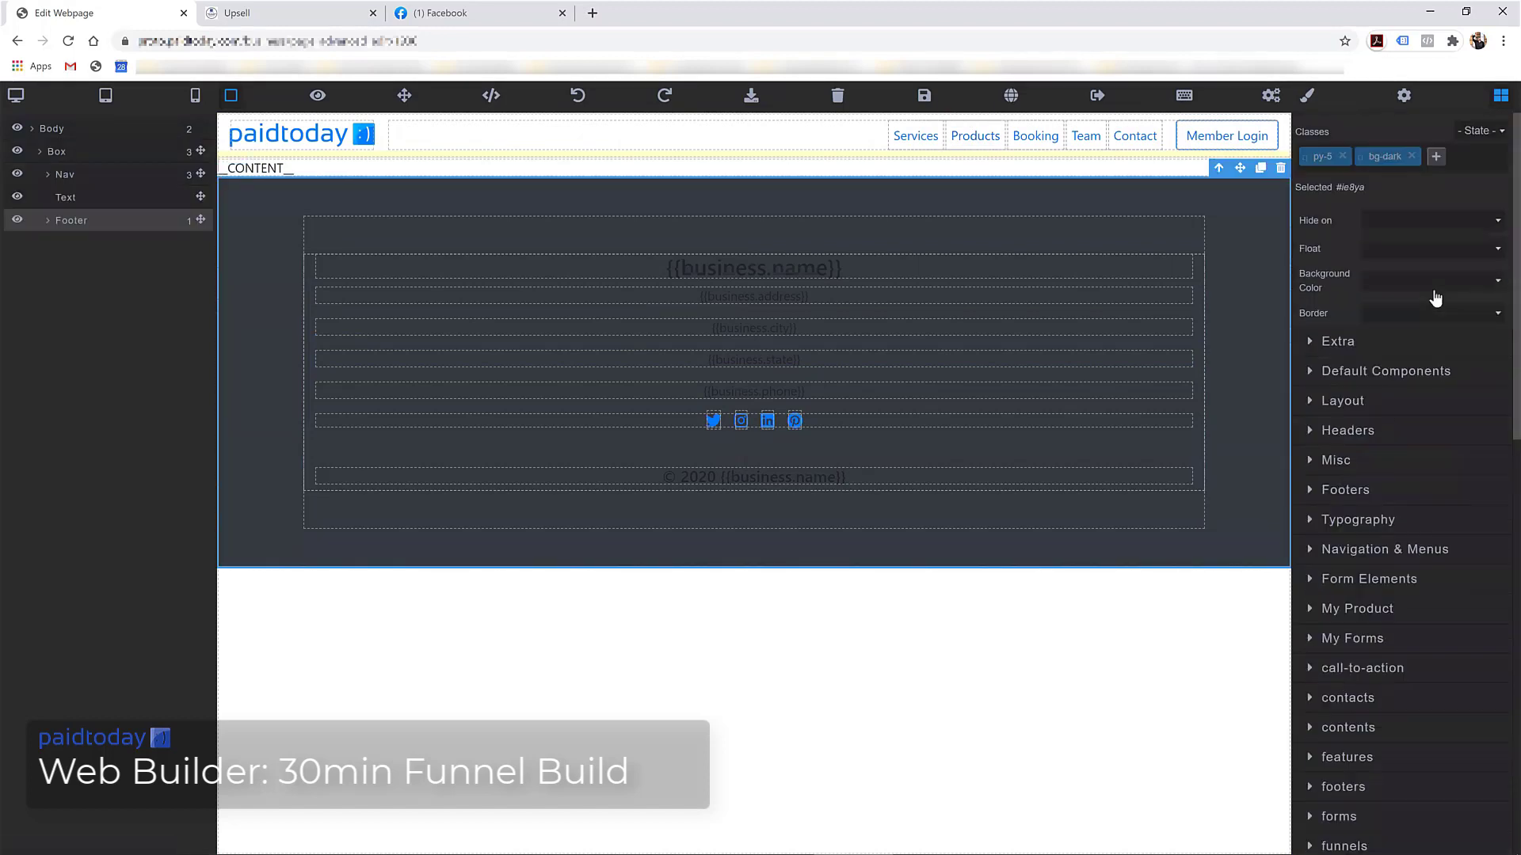
click(1435, 155)
text(text)
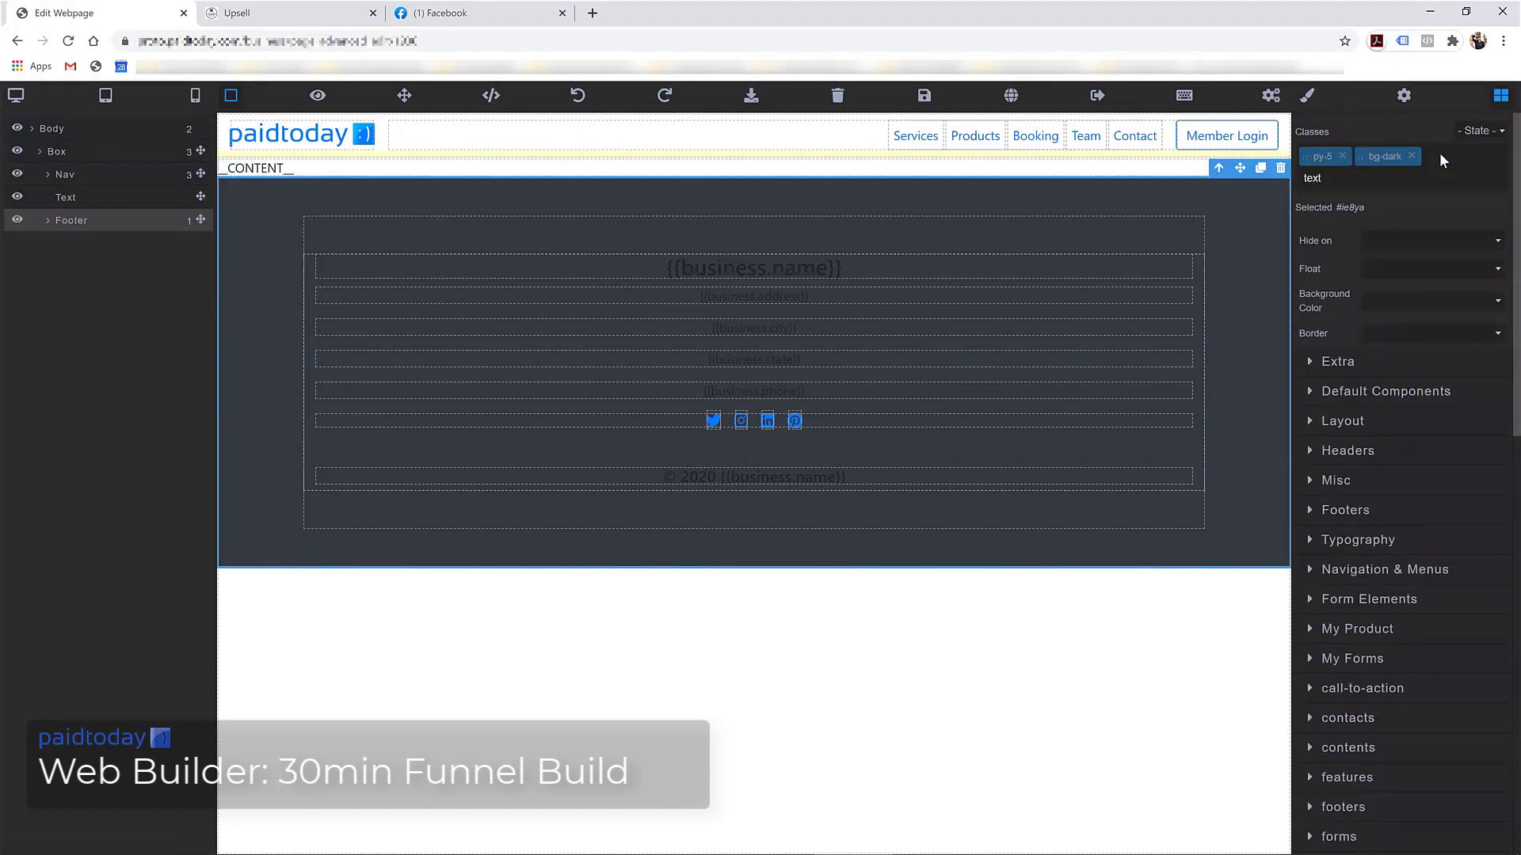
text(-white)
key(Return)
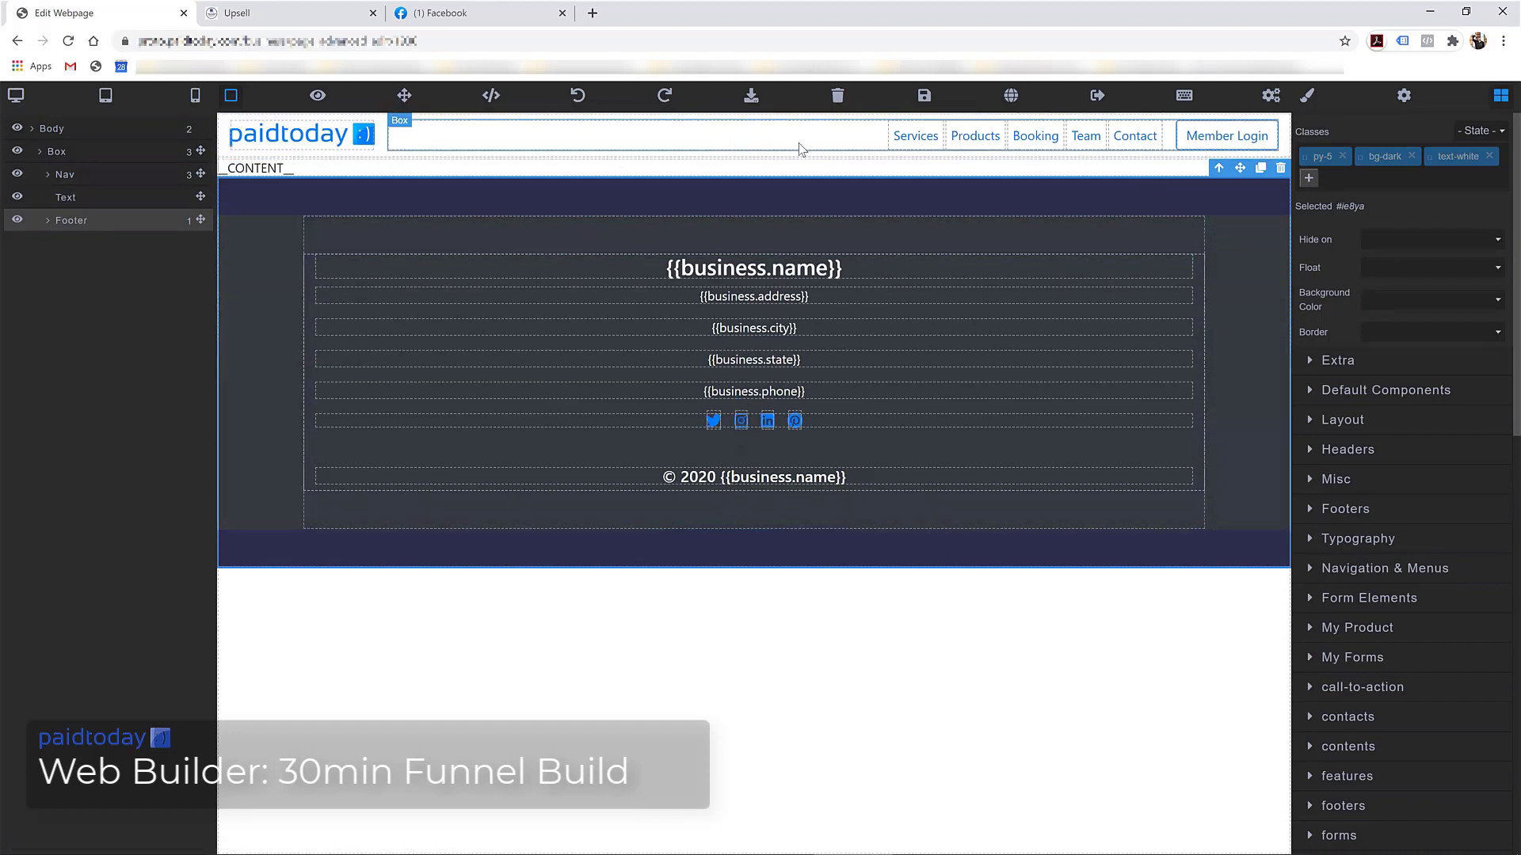
Save the webpage and leave the editor for the business dashboard
click(926, 100)
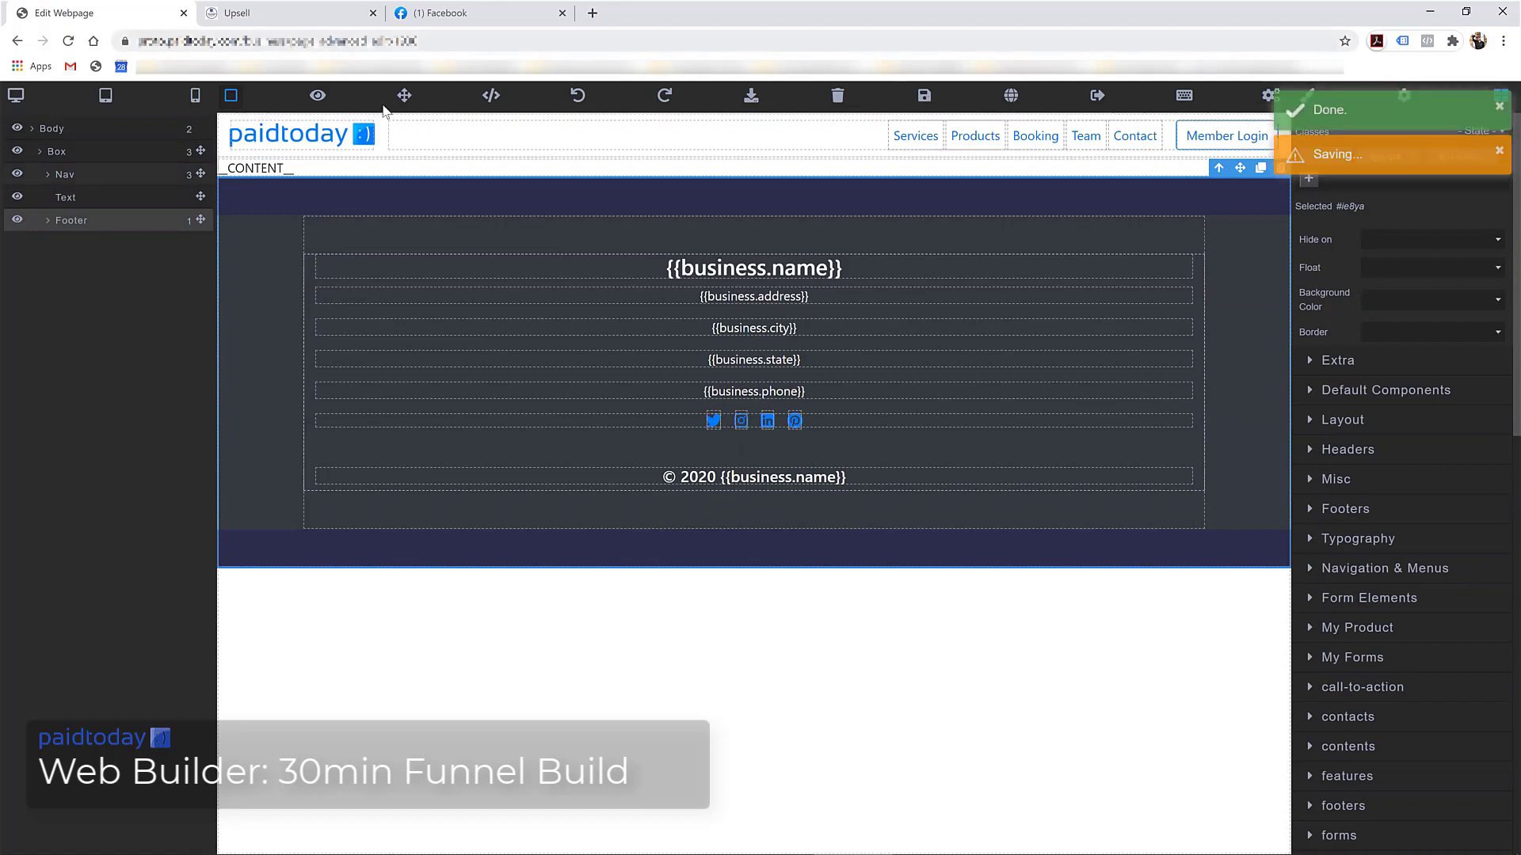
click(1103, 106)
click(841, 139)
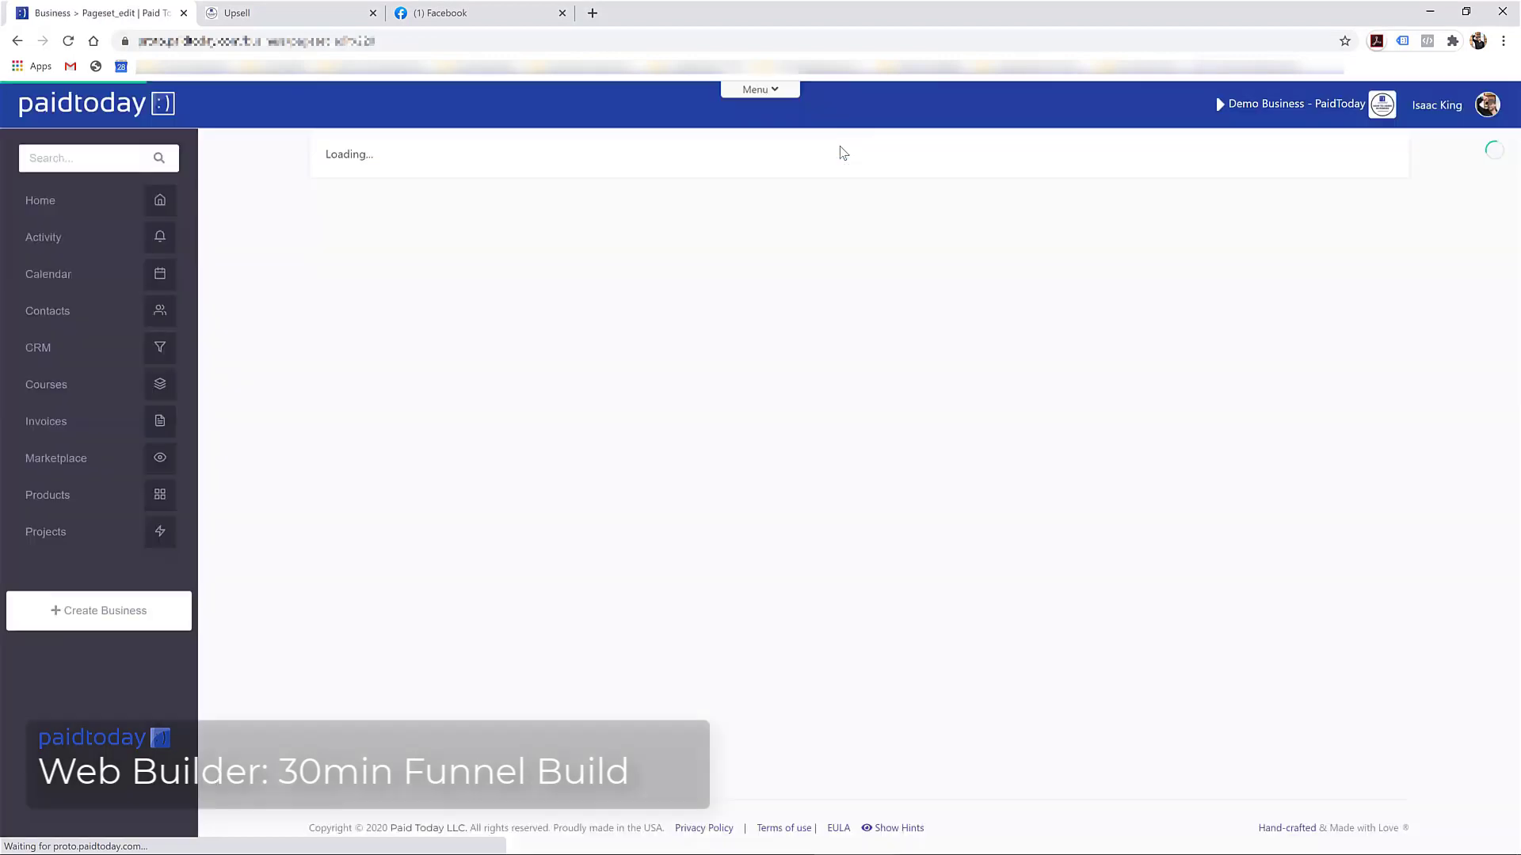
Give the home page the navbar-footer template, save it, and return to the page set
scroll(711, 529, down, 2)
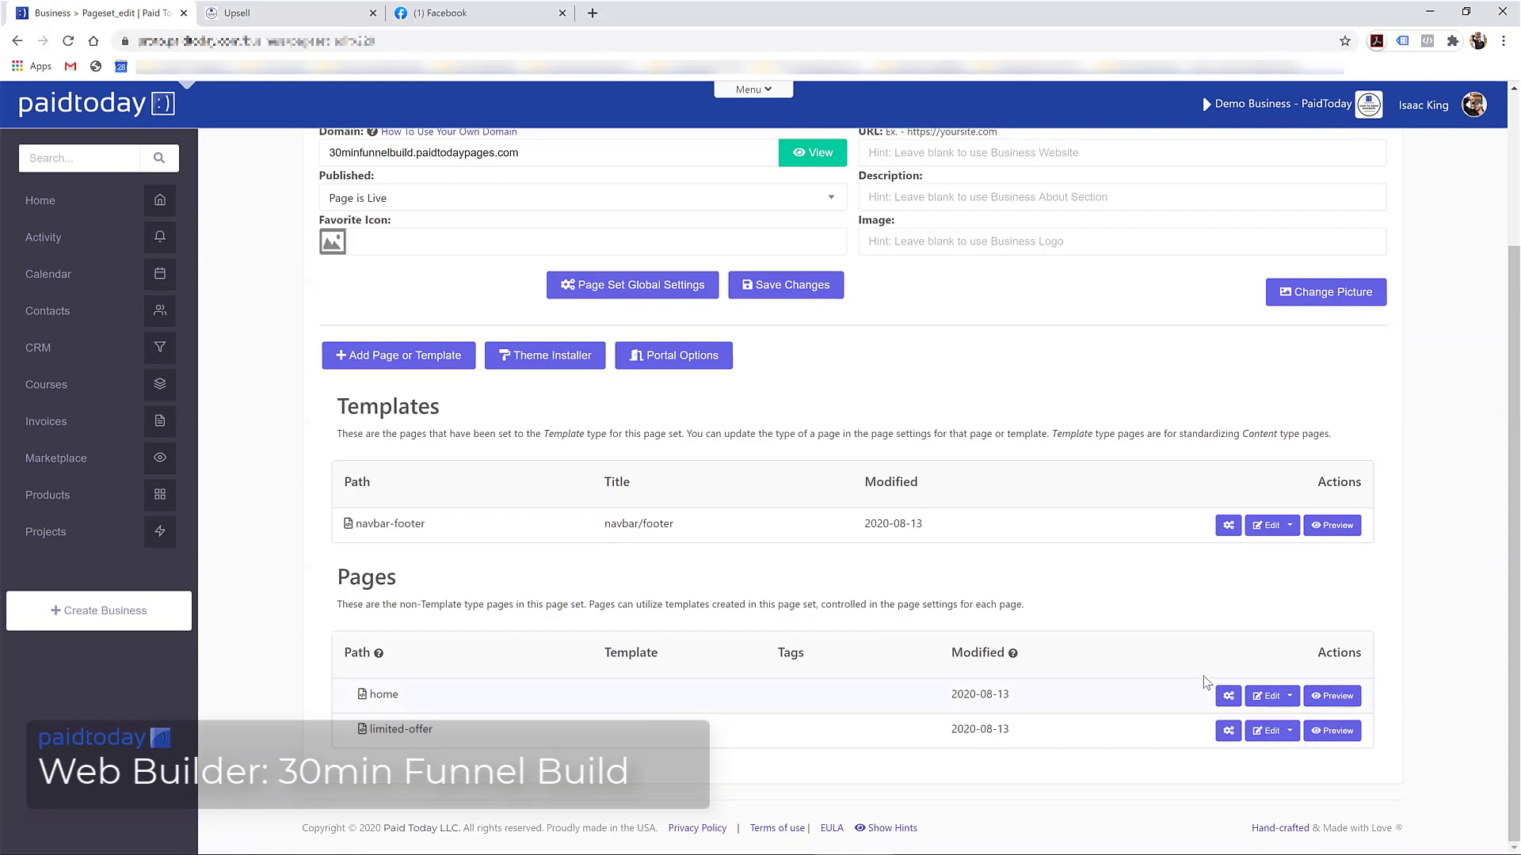
click(1228, 697)
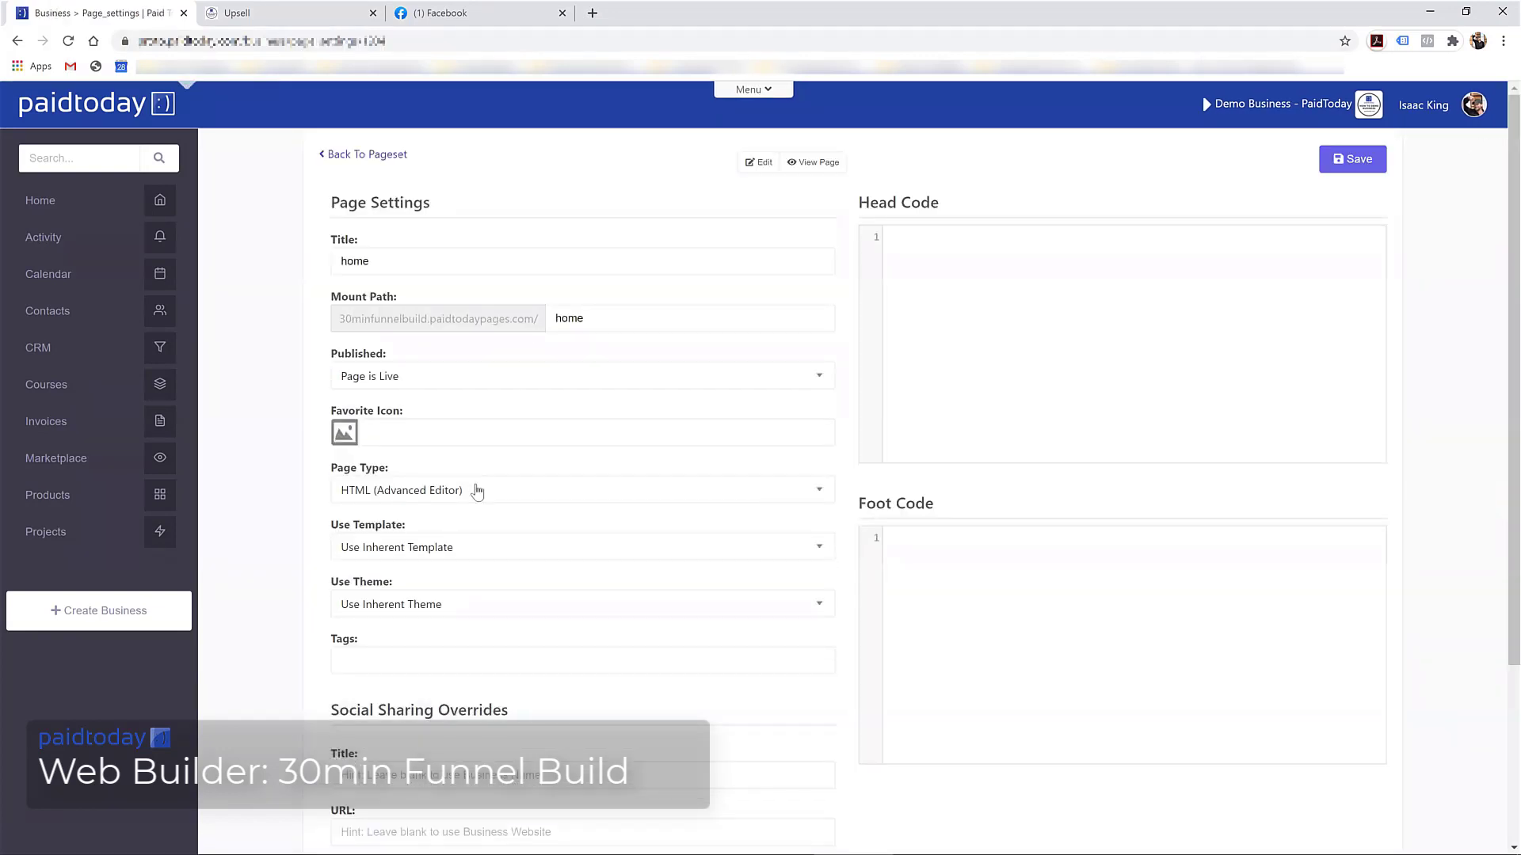
click(402, 554)
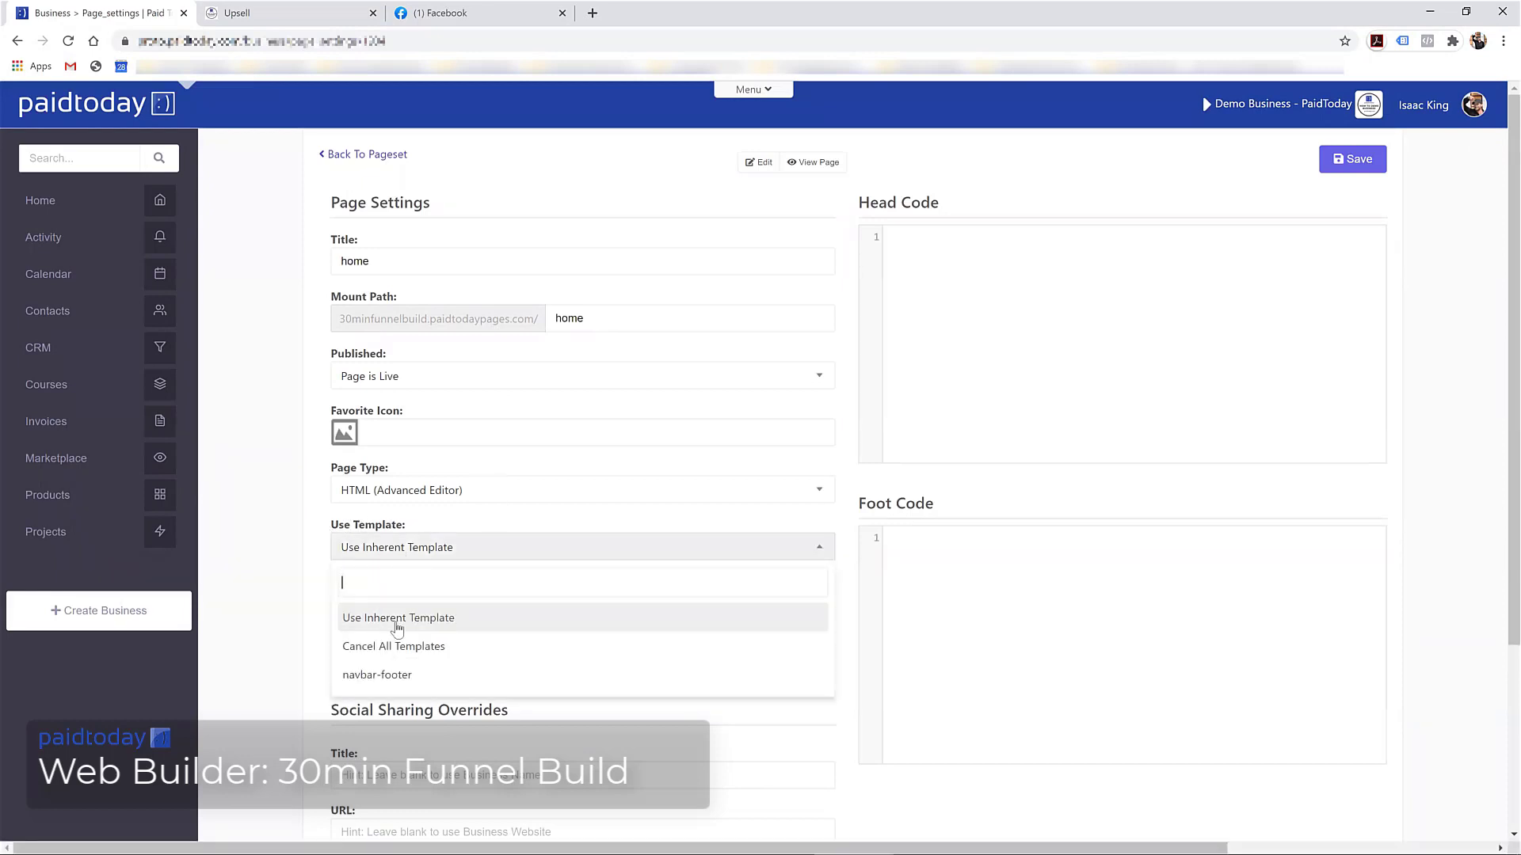
click(390, 678)
scroll(395, 682, down, 3)
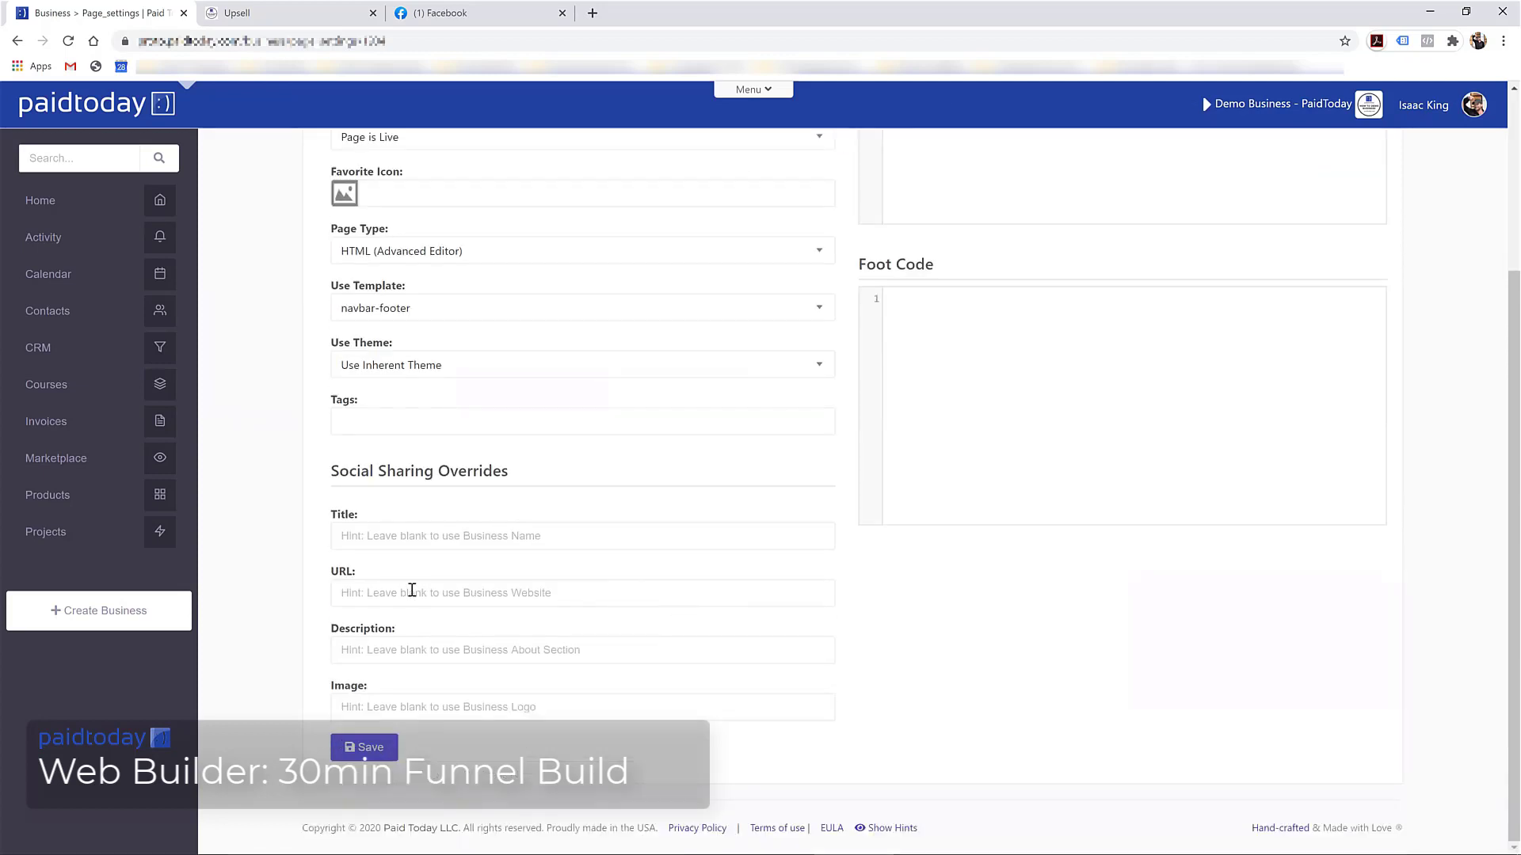
click(365, 756)
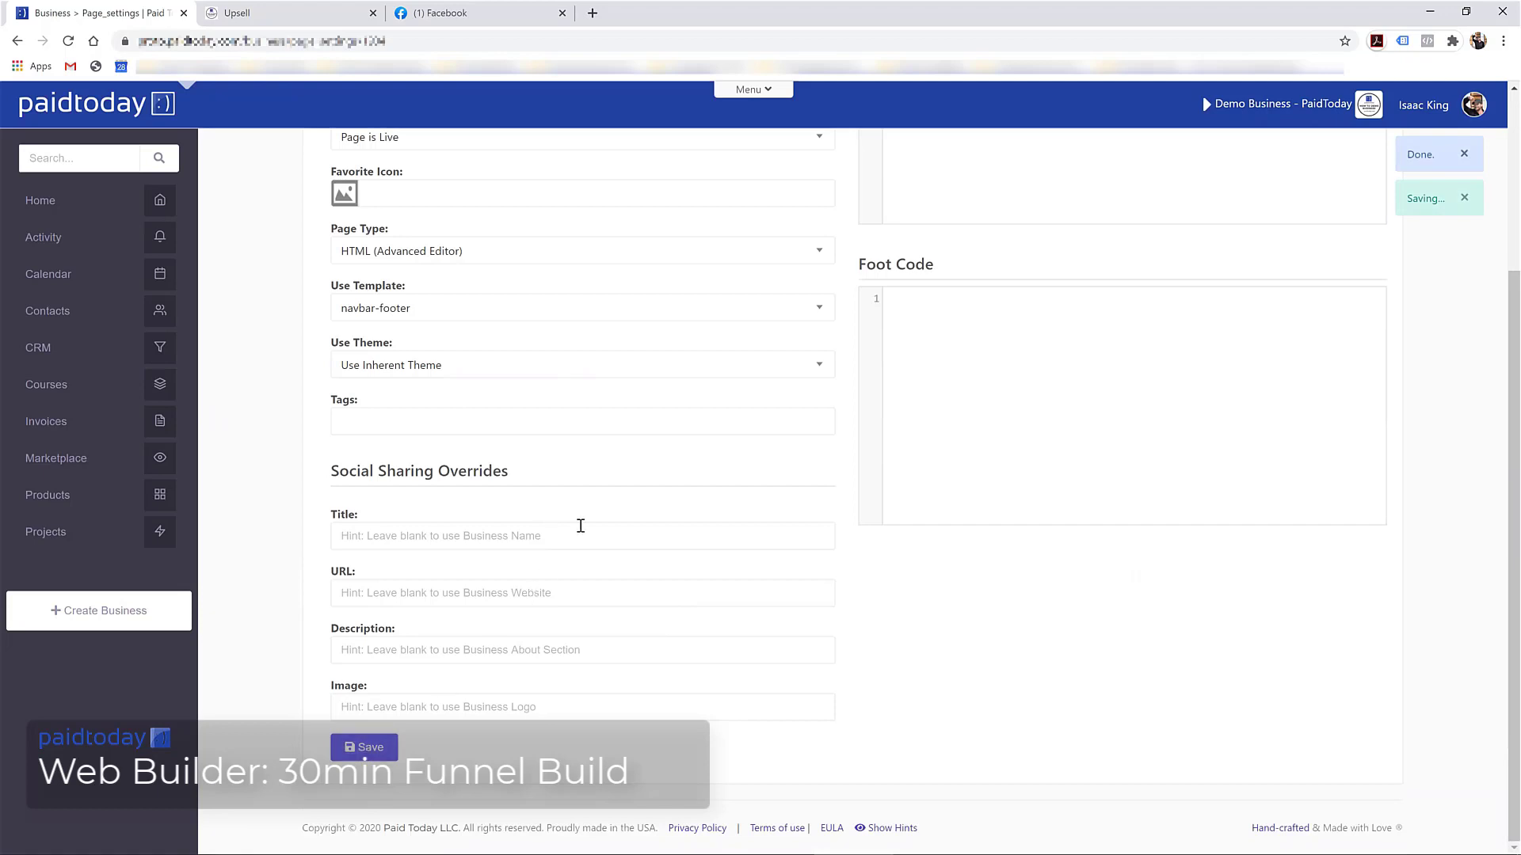
scroll(475, 333, up, 3)
click(366, 159)
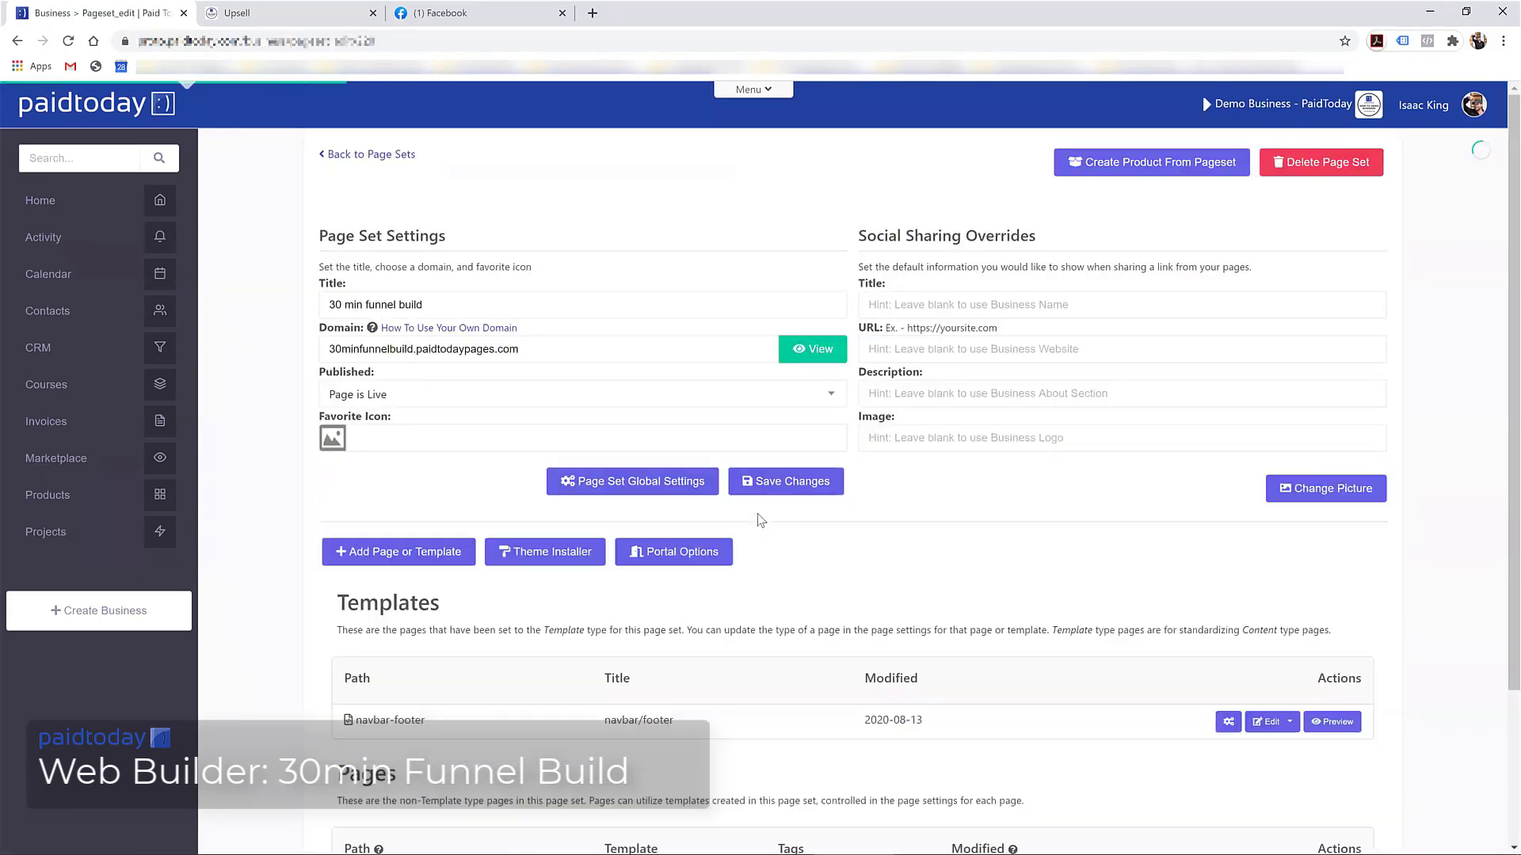
Give the limited-offer page the navbar-footer template, save it, and return to the page set
scroll(1097, 770, down, 3)
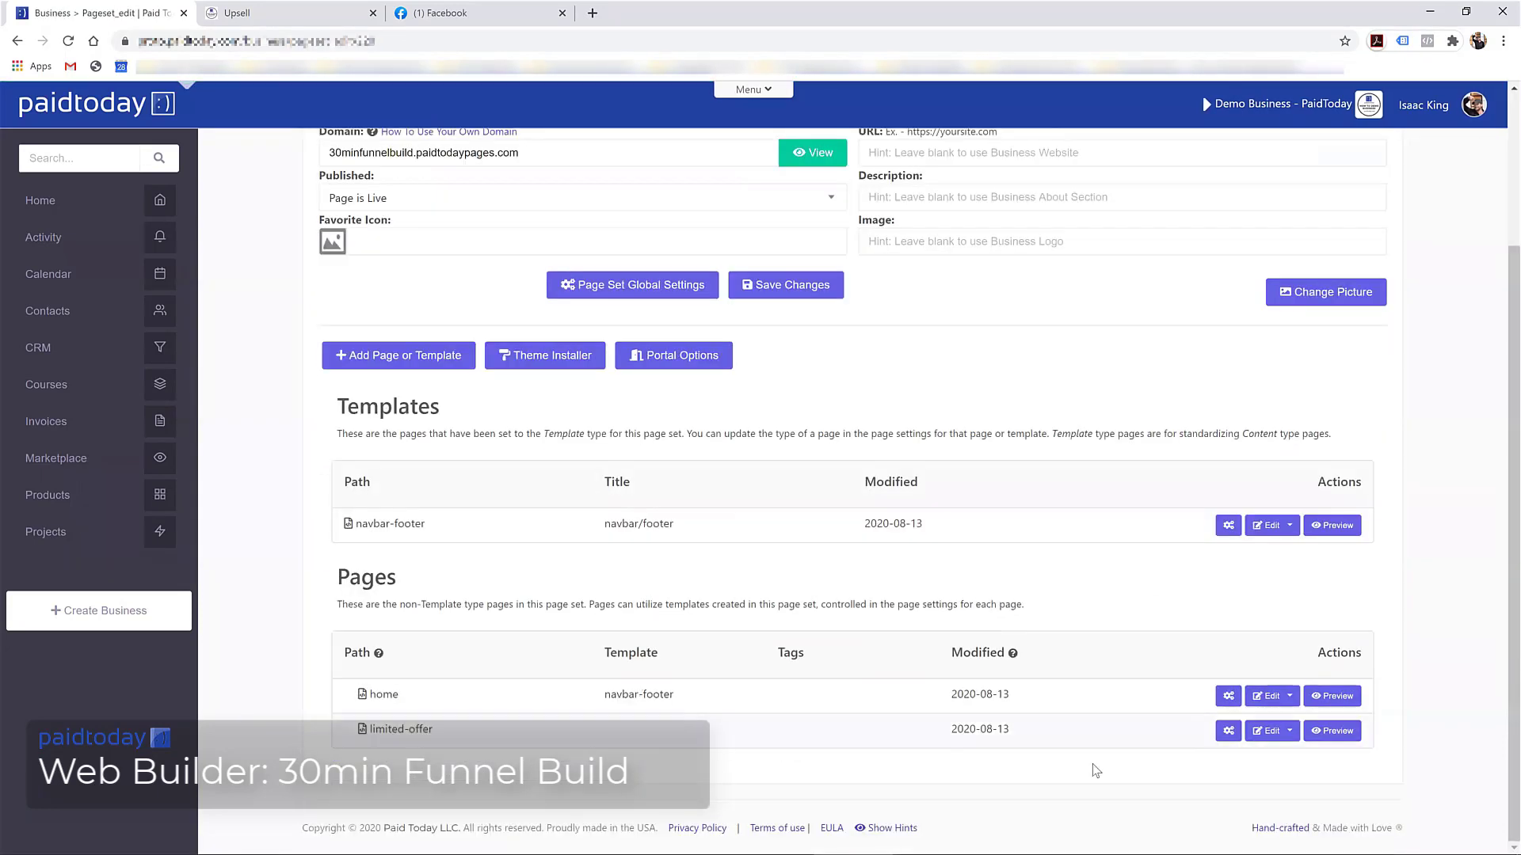
click(1229, 731)
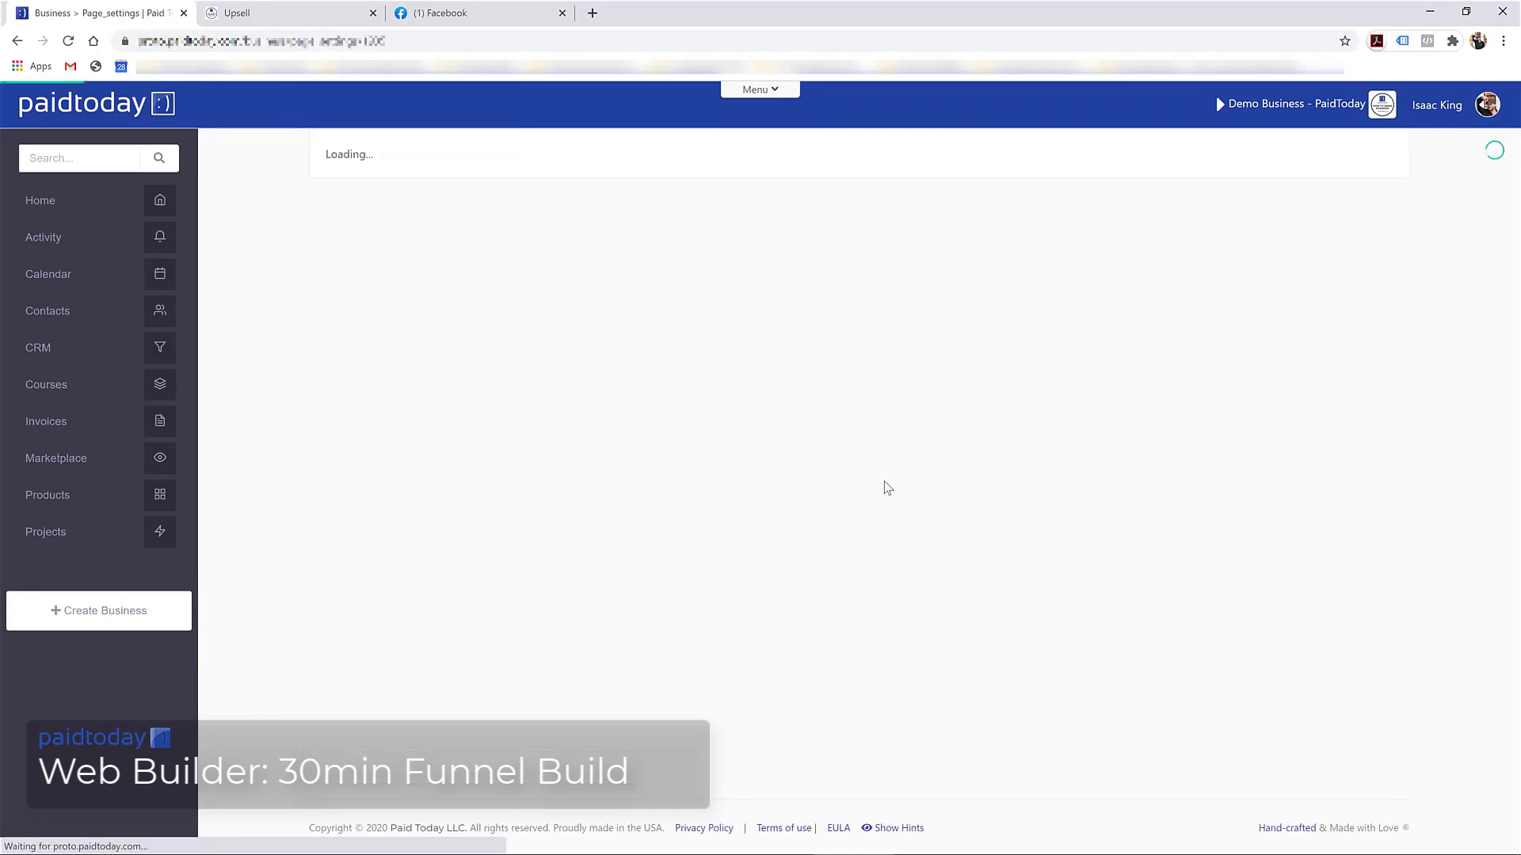
scroll(580, 489, down, 2)
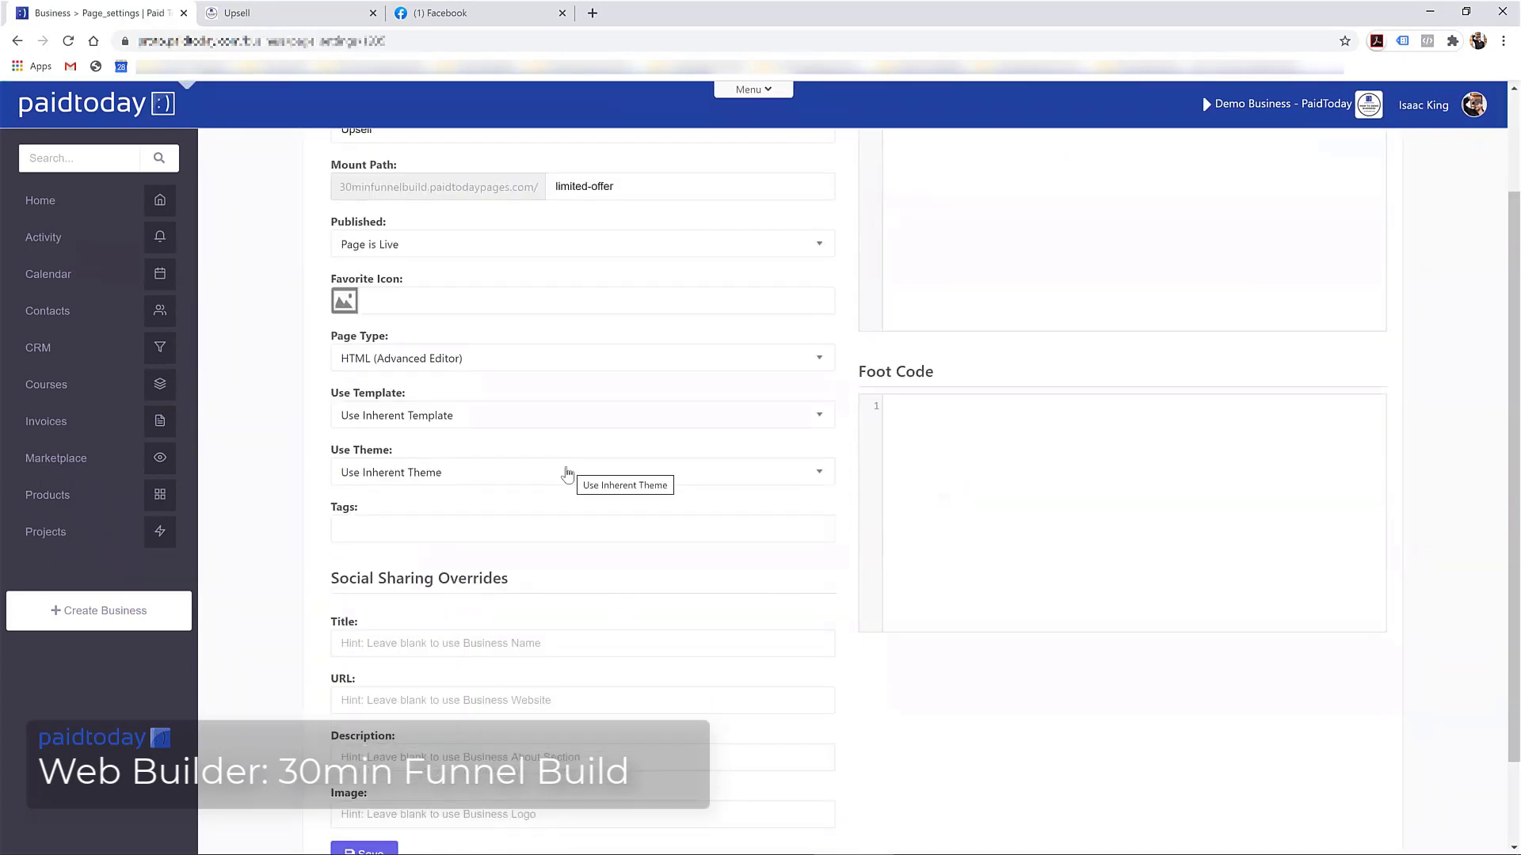
click(516, 423)
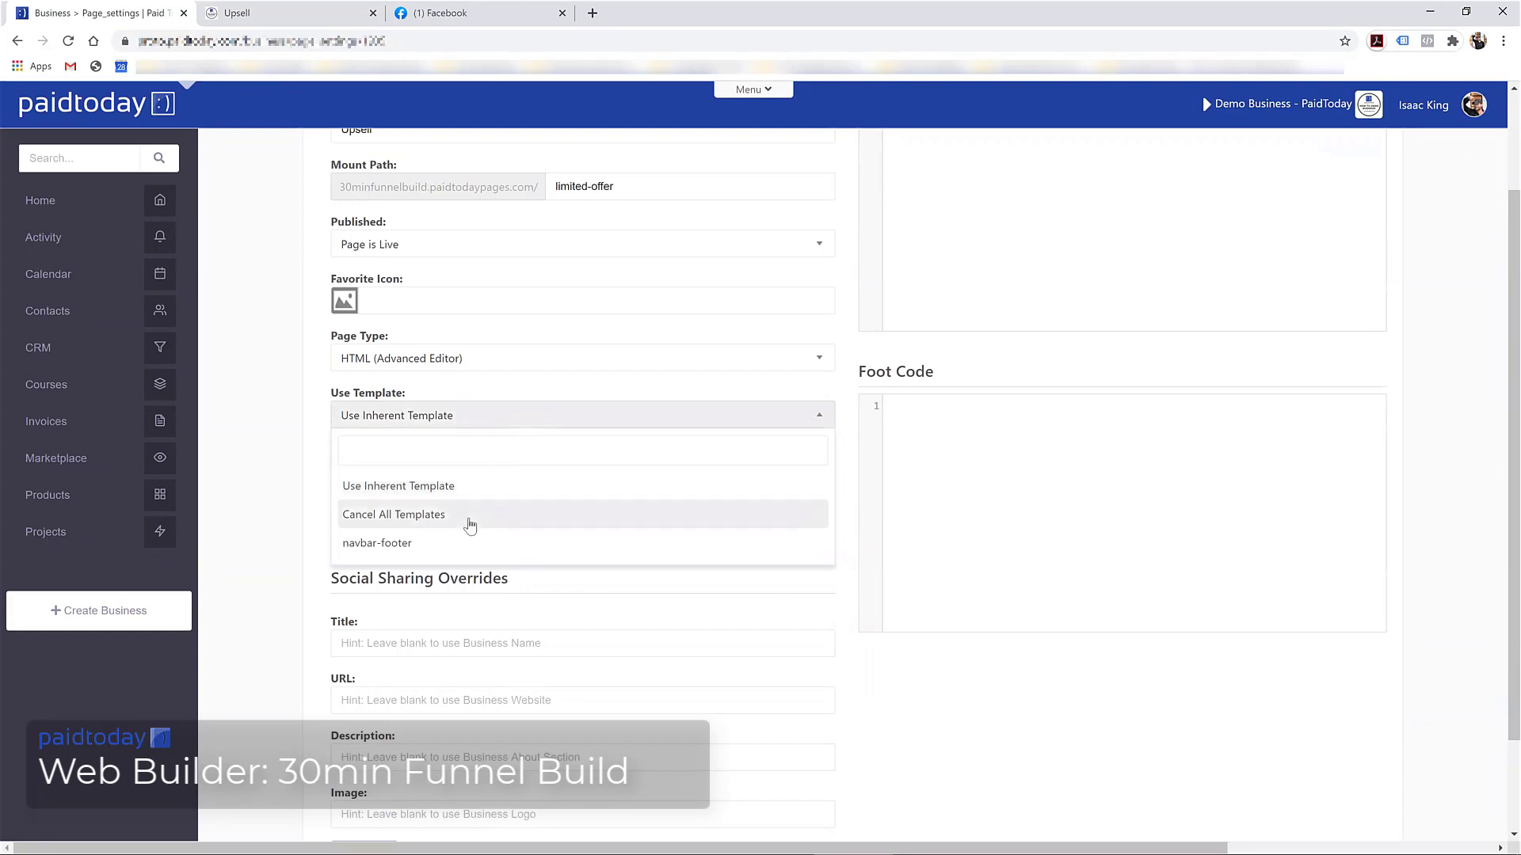
click(445, 545)
scroll(806, 727, down, 2)
click(365, 747)
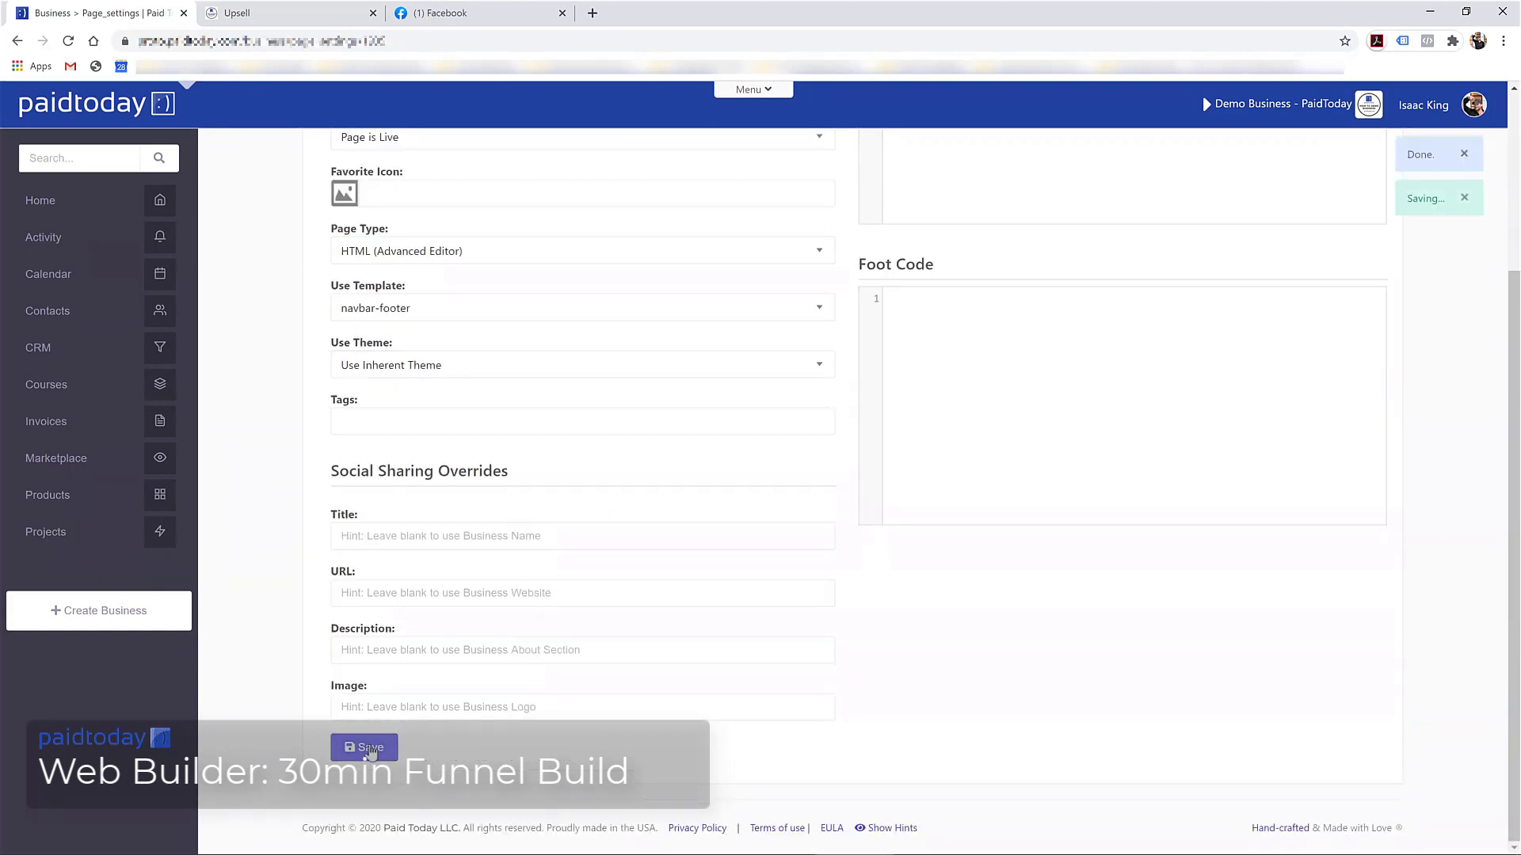
scroll(885, 528, up, 3)
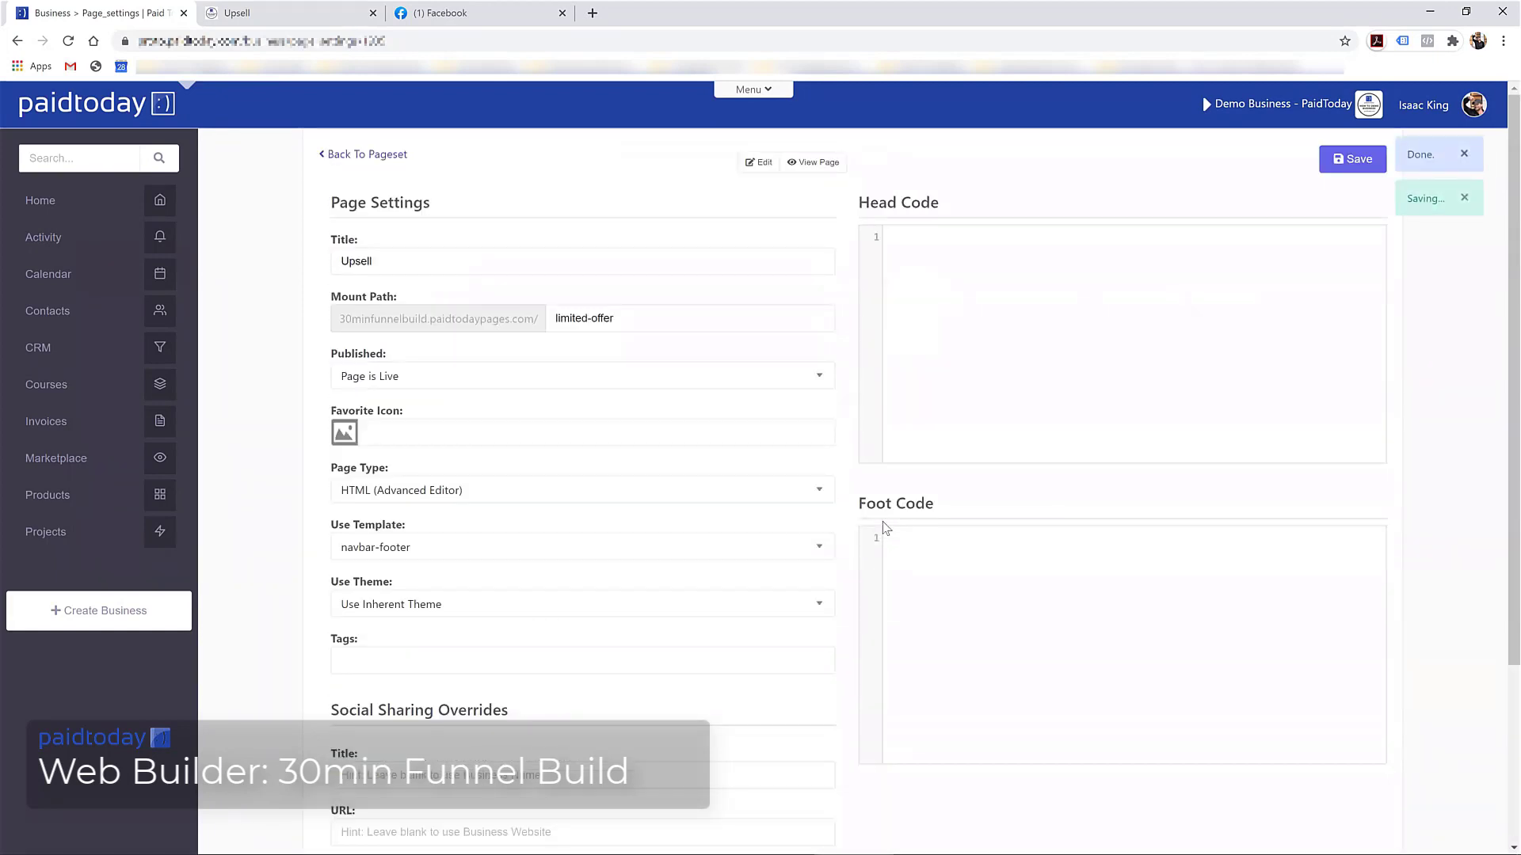
click(349, 154)
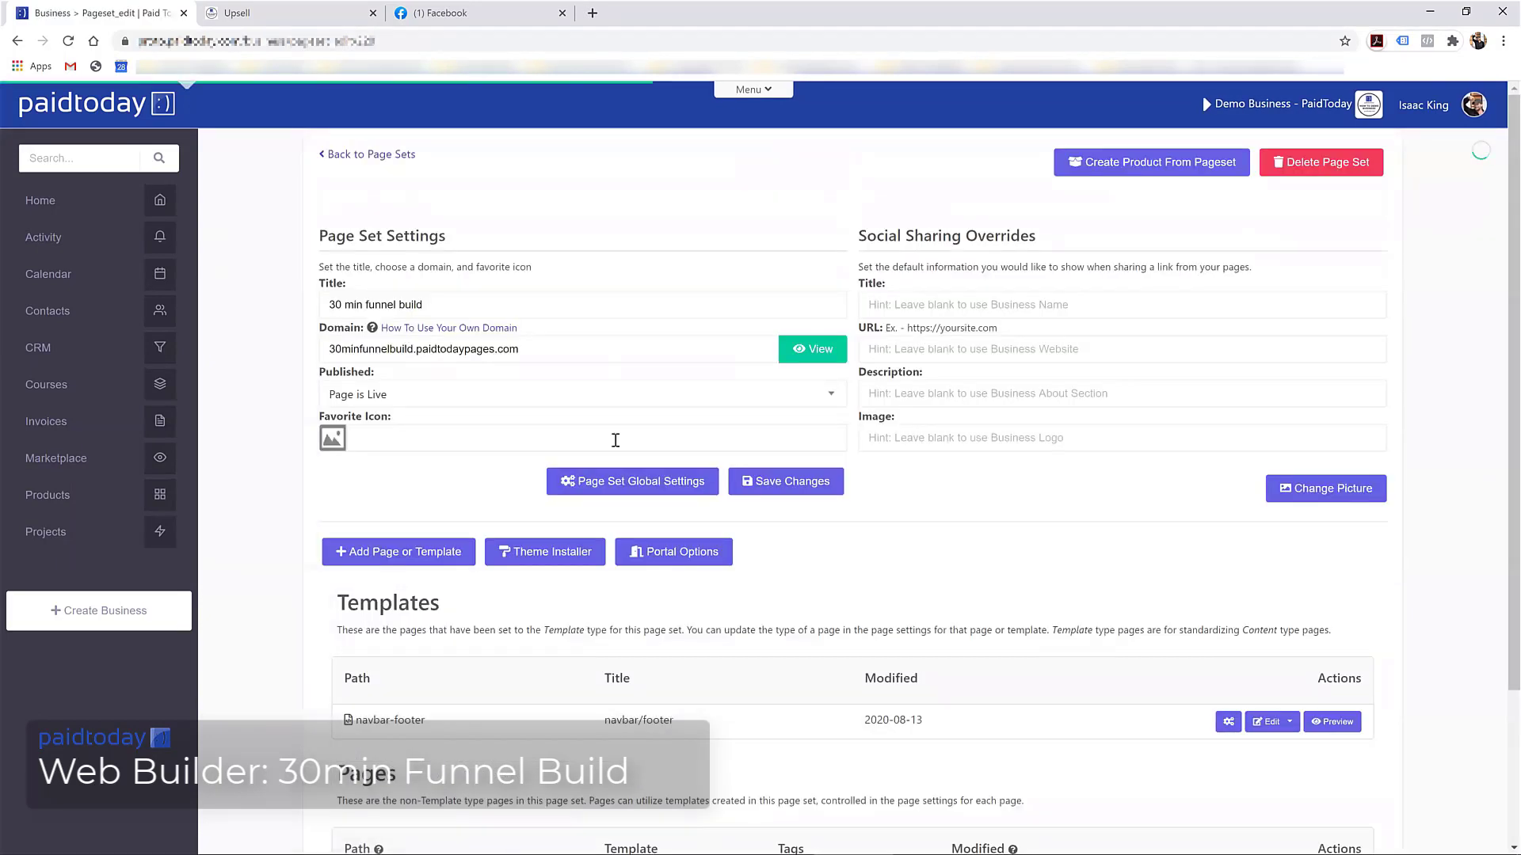
scroll(615, 438, down, 2)
scroll(618, 445, up, 2)
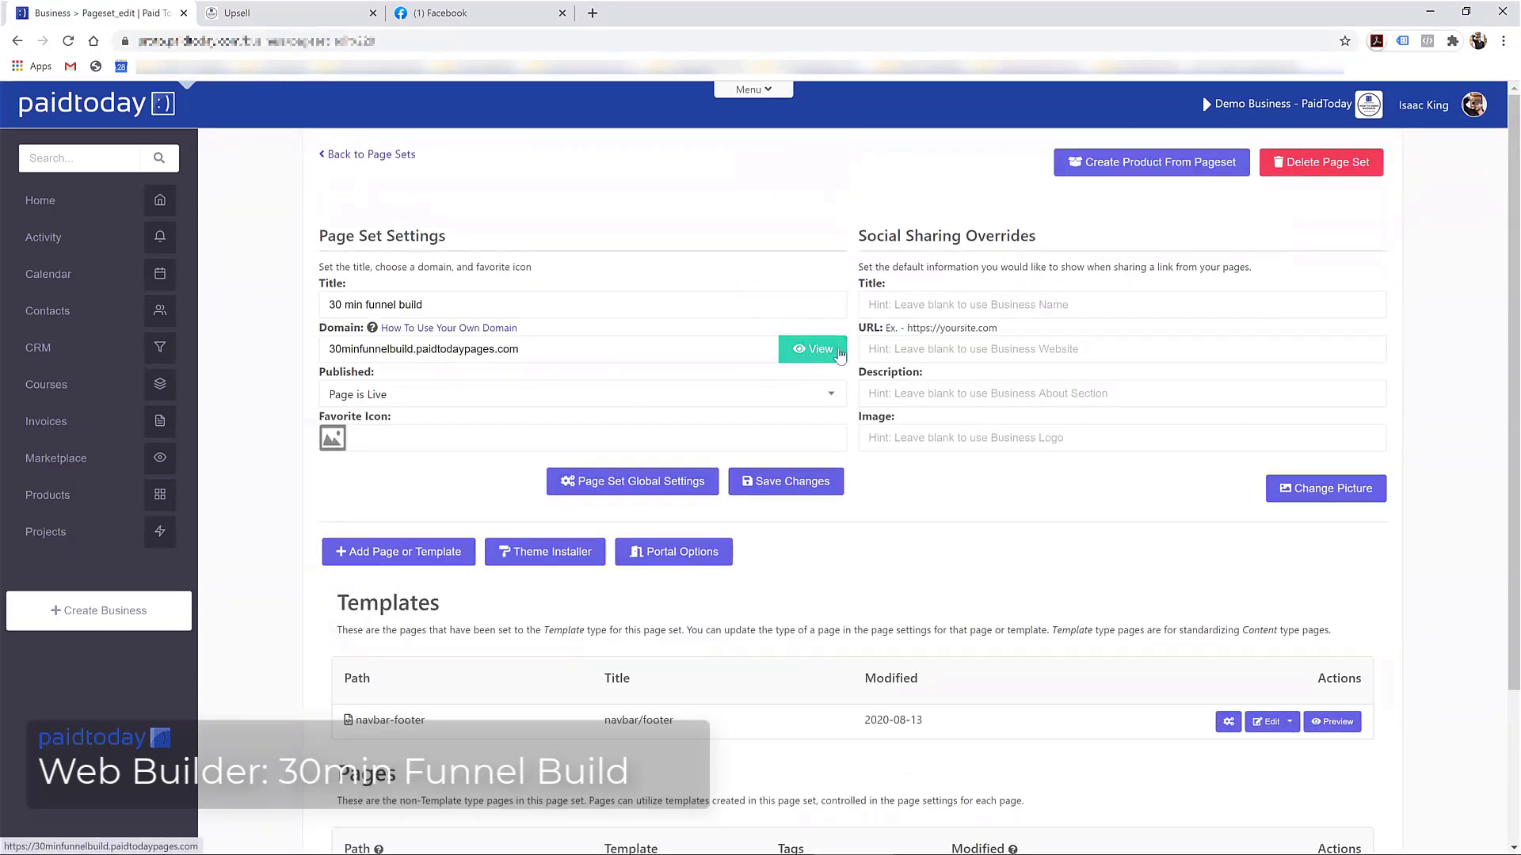
Open the live home page, select the footer's business name and address, then return to Pageset_edit
click(838, 350)
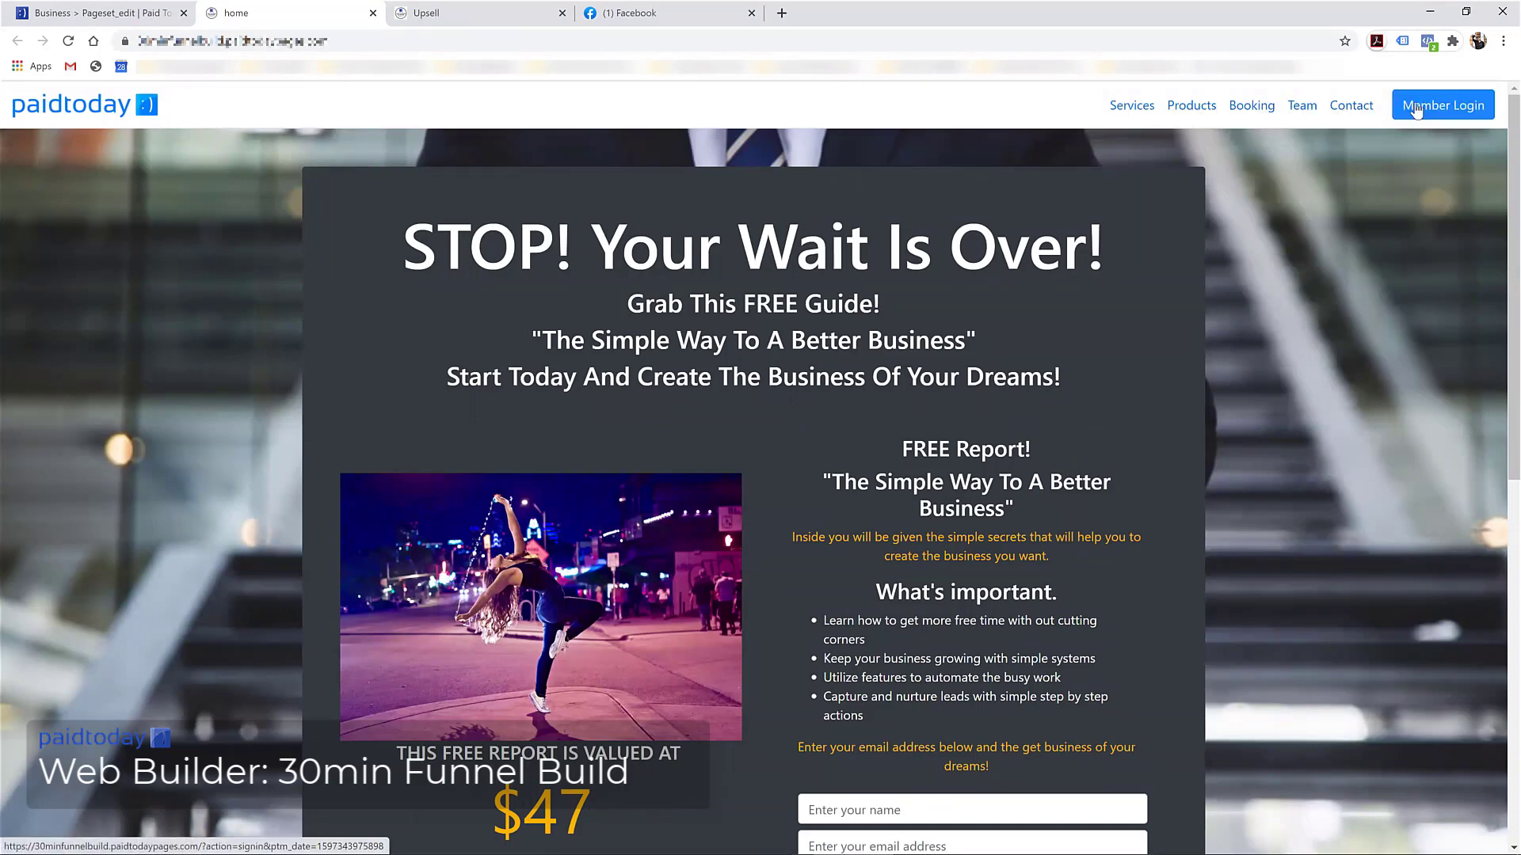
scroll(809, 607, down, 9)
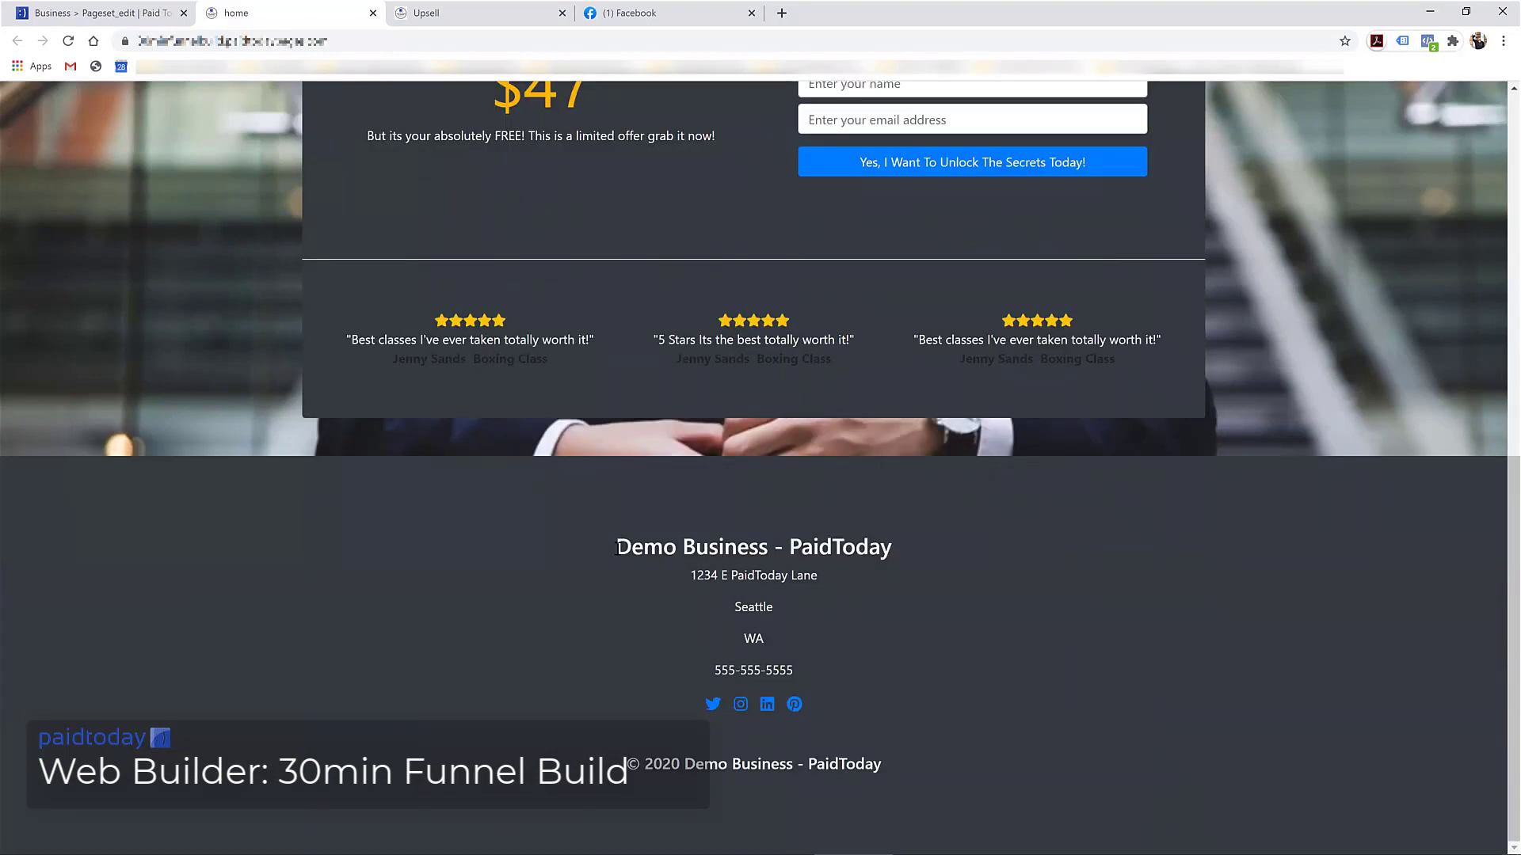
drag(617, 546, 893, 546)
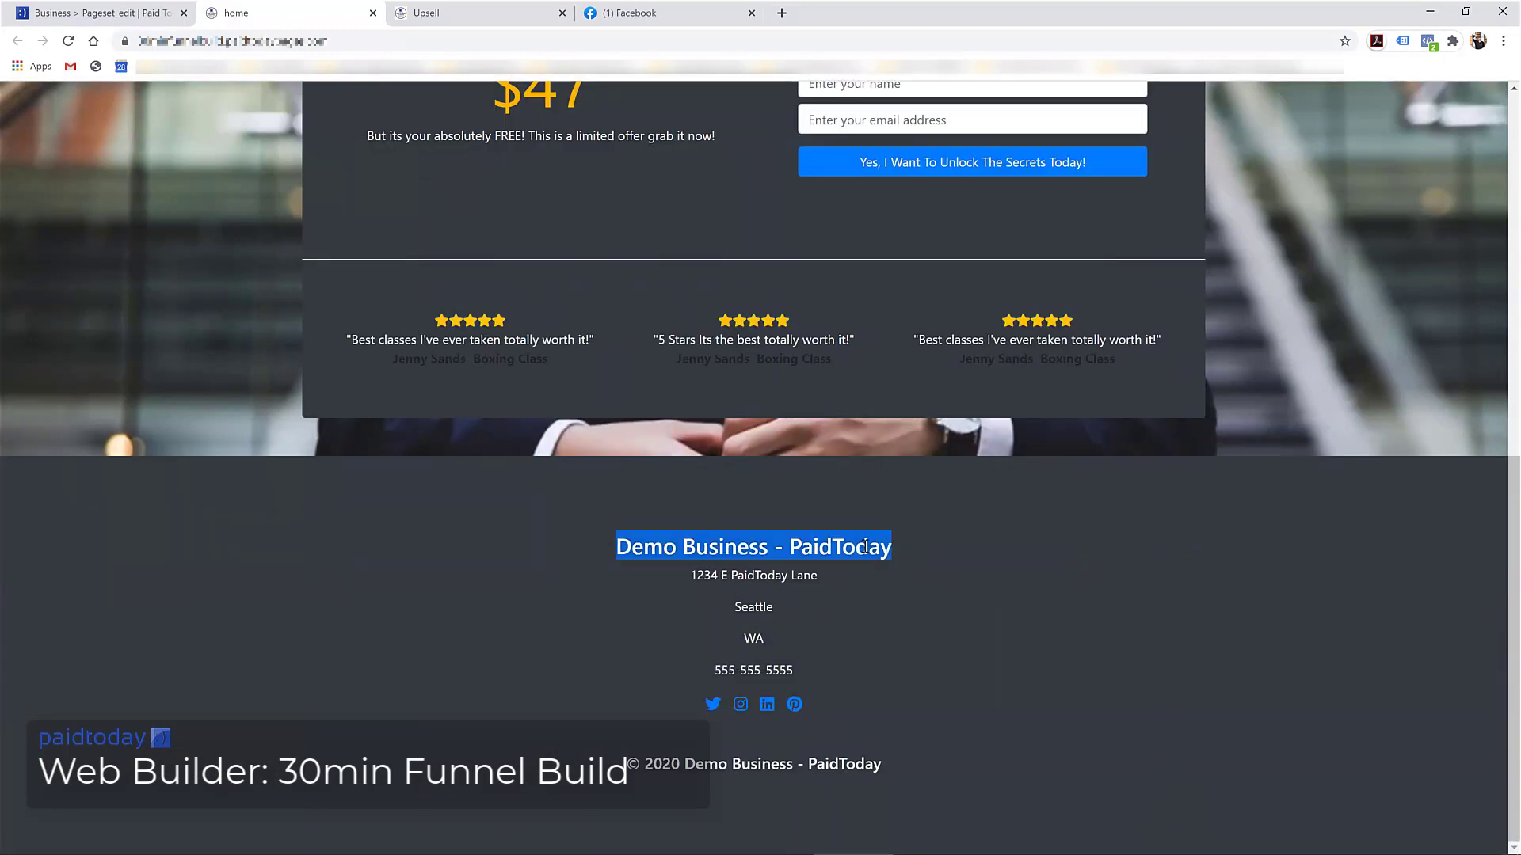
click(622, 546)
drag(618, 547, 896, 552)
drag(622, 547, 783, 547)
drag(779, 610, 914, 754)
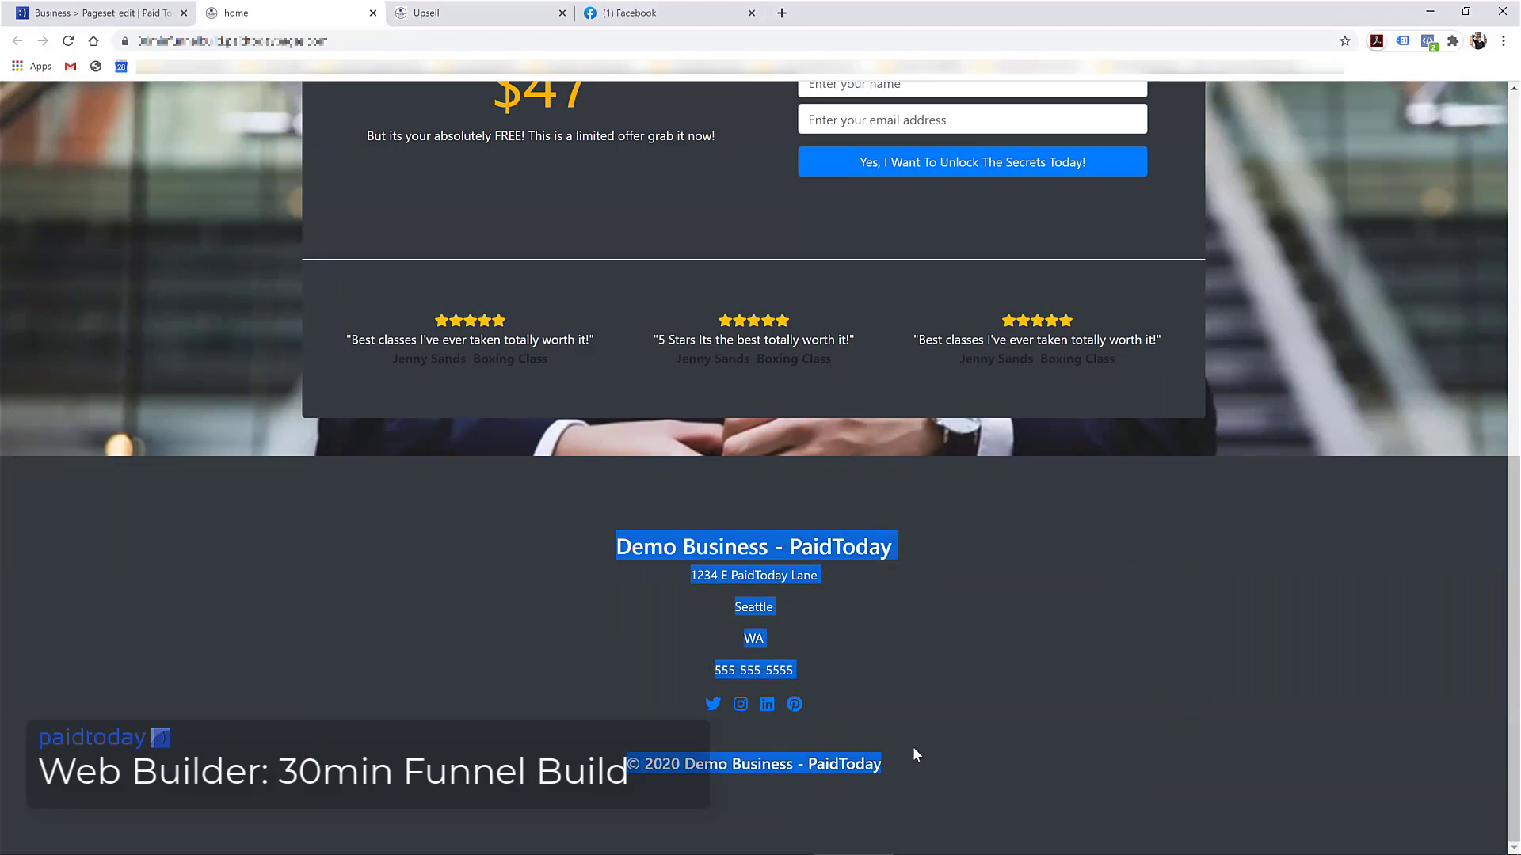
click(619, 547)
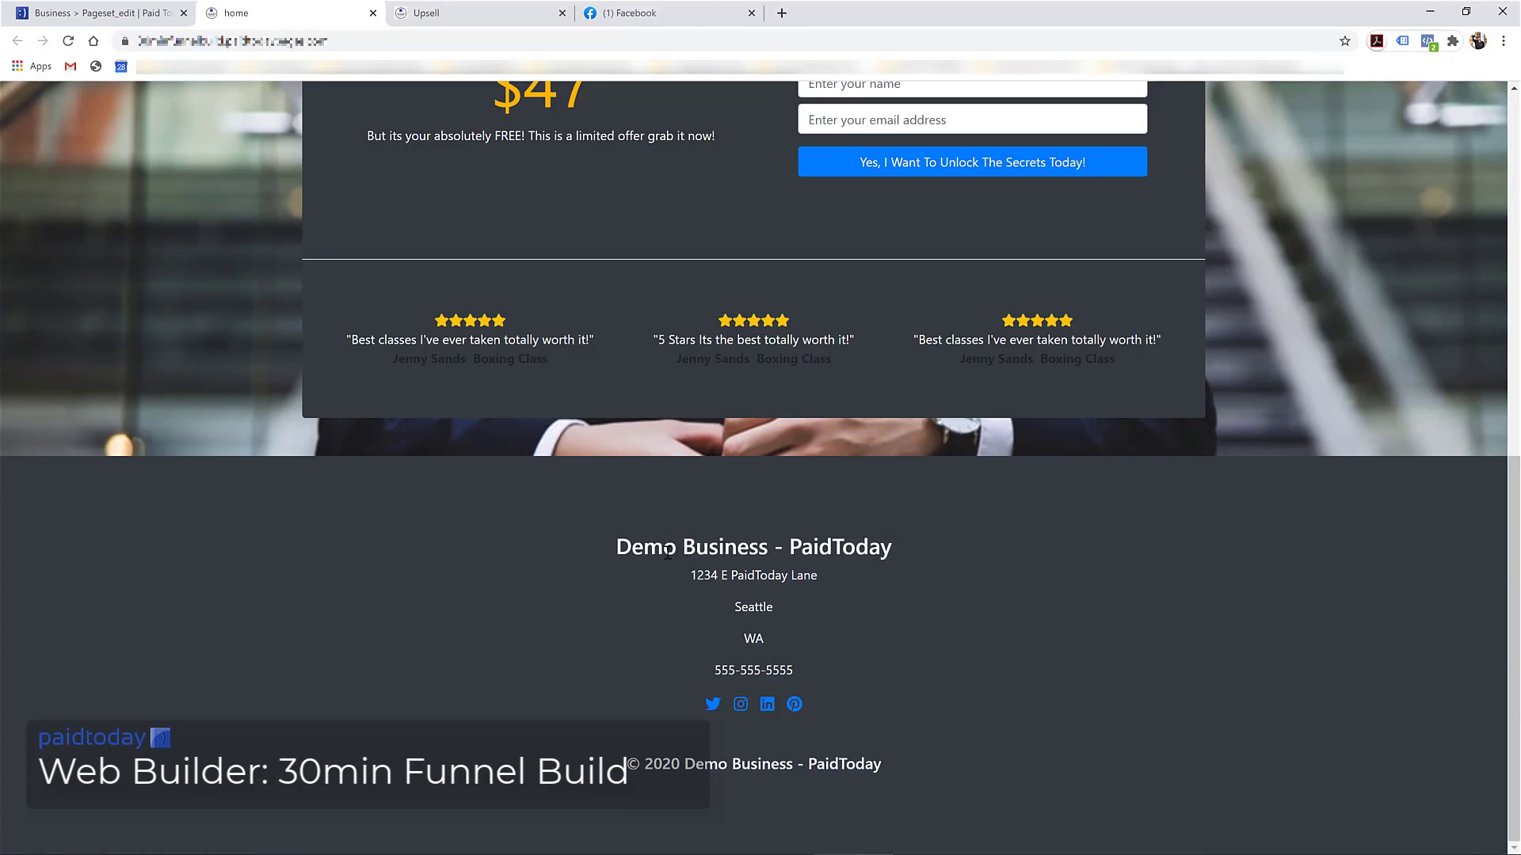
drag(626, 544, 881, 548)
scroll(782, 611, up, 10)
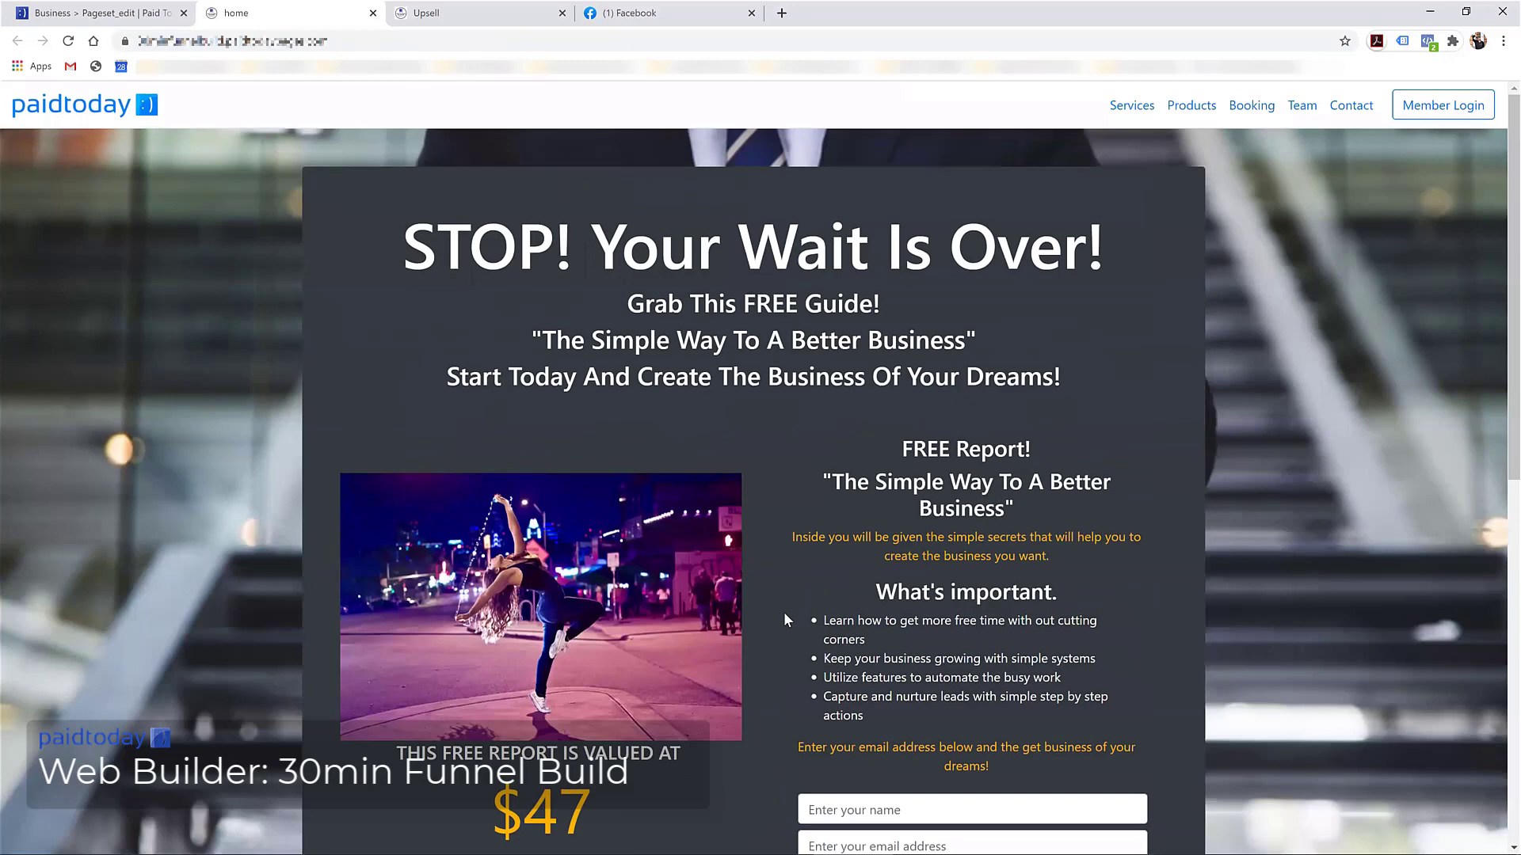
click(136, 14)
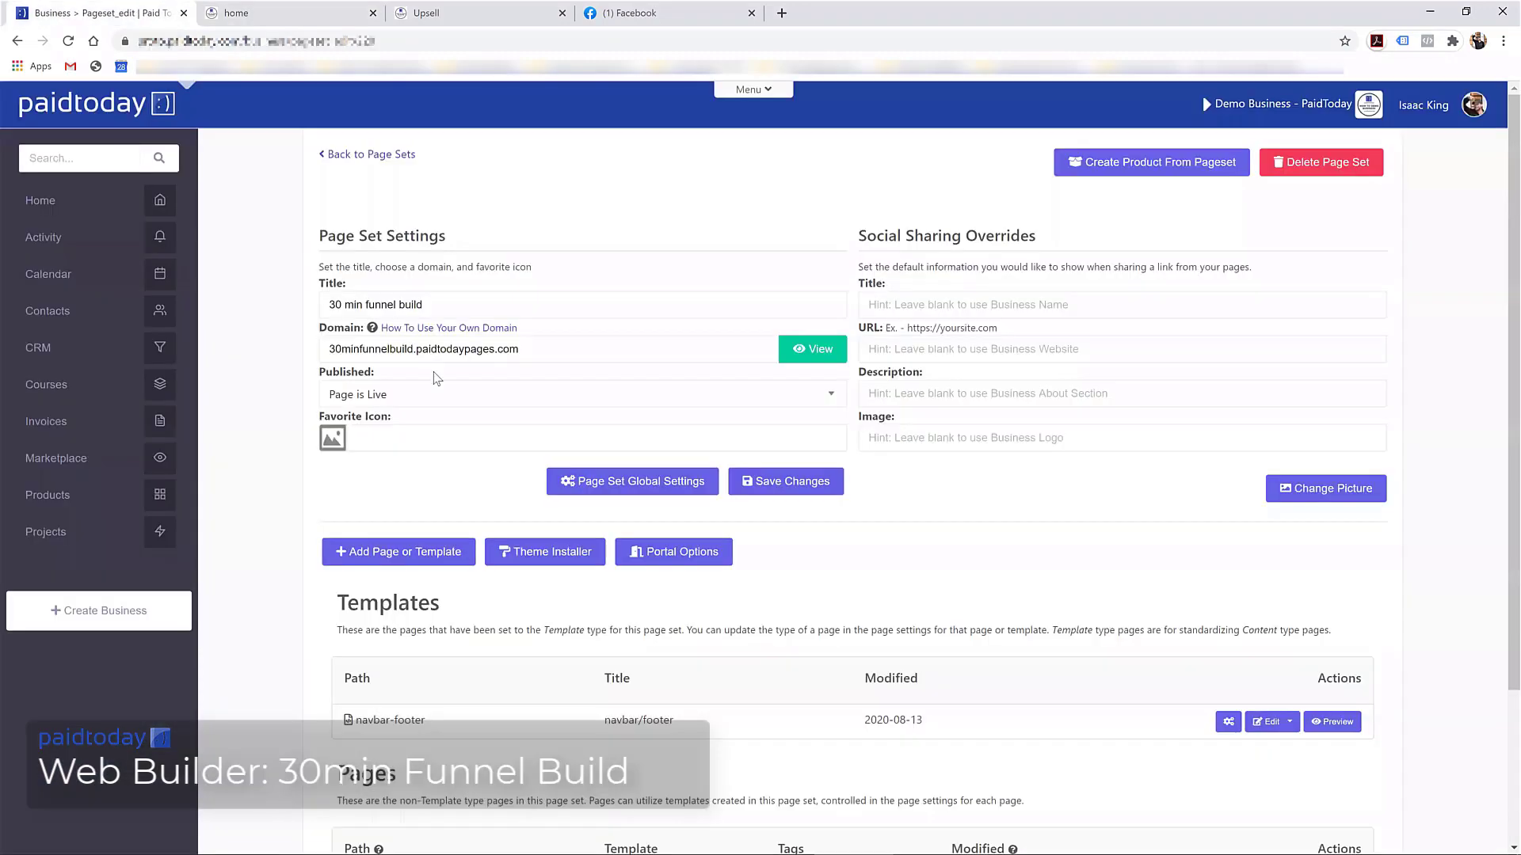
Choose Add Page or Template on the 30 min funnel build page set
scroll(463, 379, down, 3)
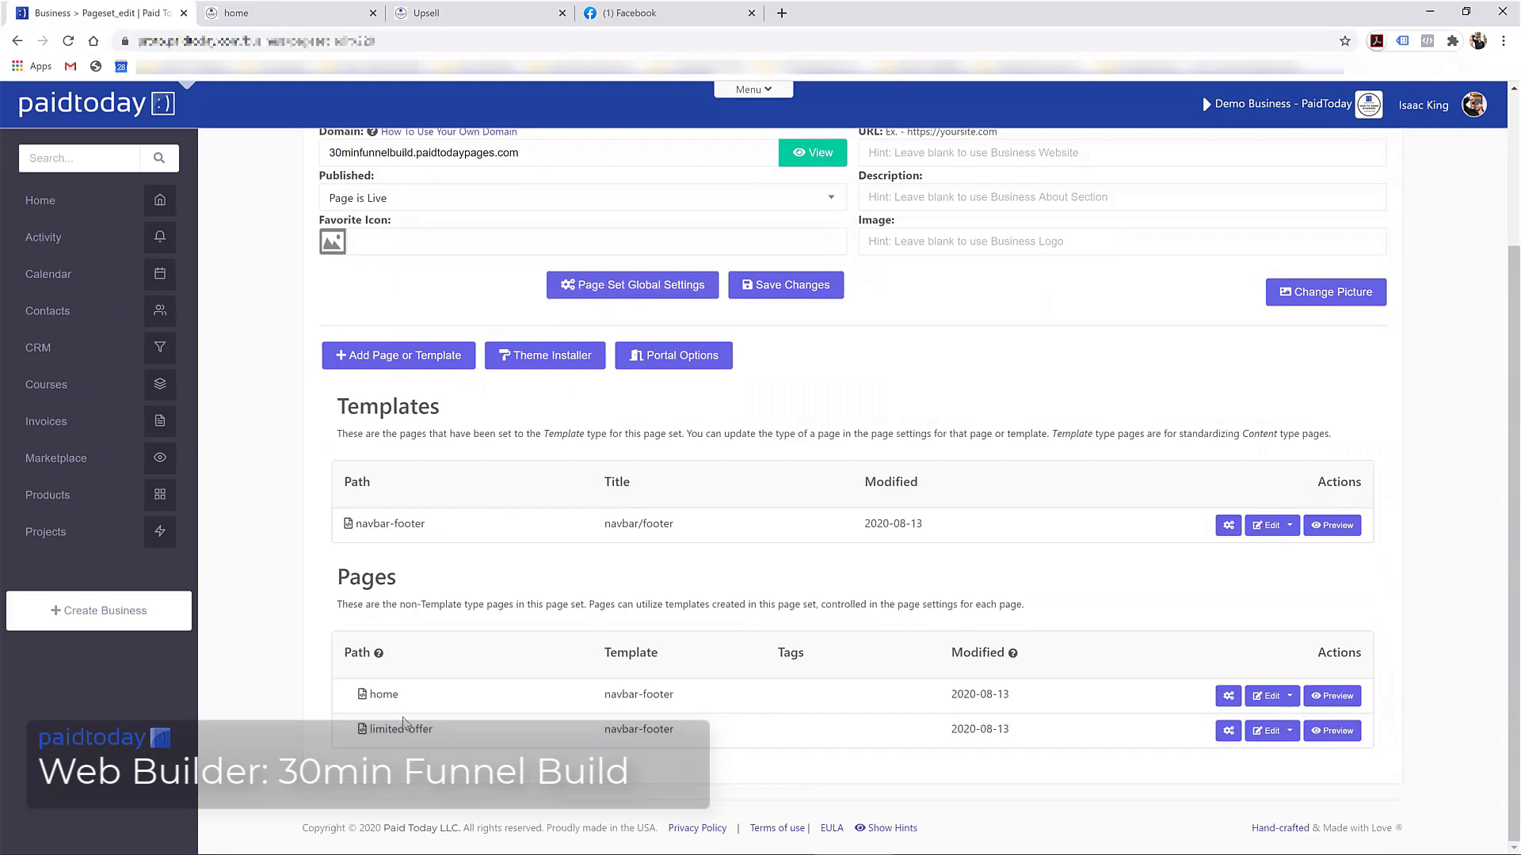
scroll(558, 633, up, 3)
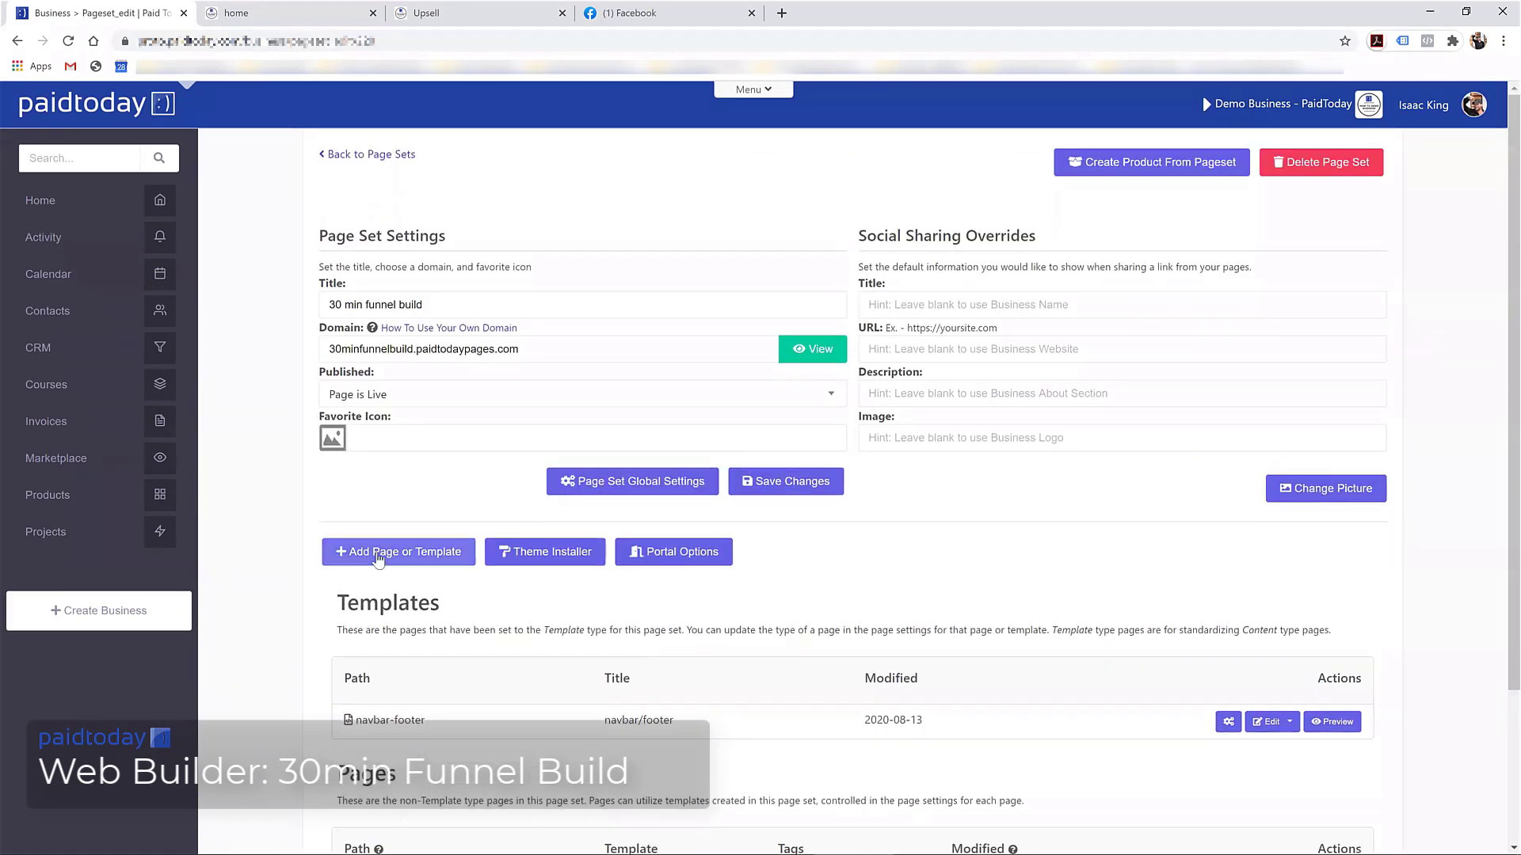
scroll(377, 718, down, 3)
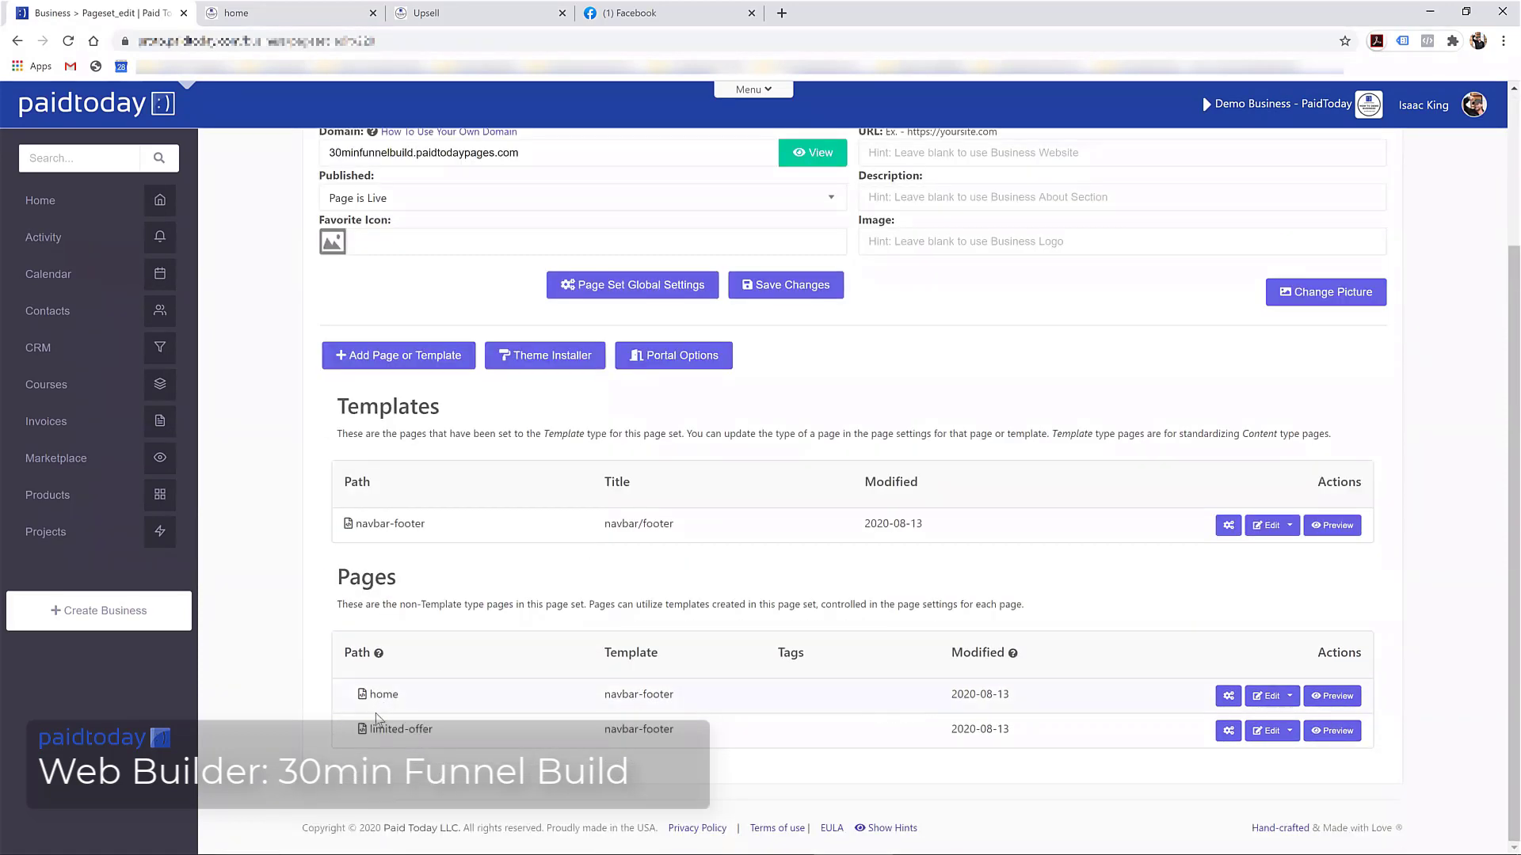
click(432, 360)
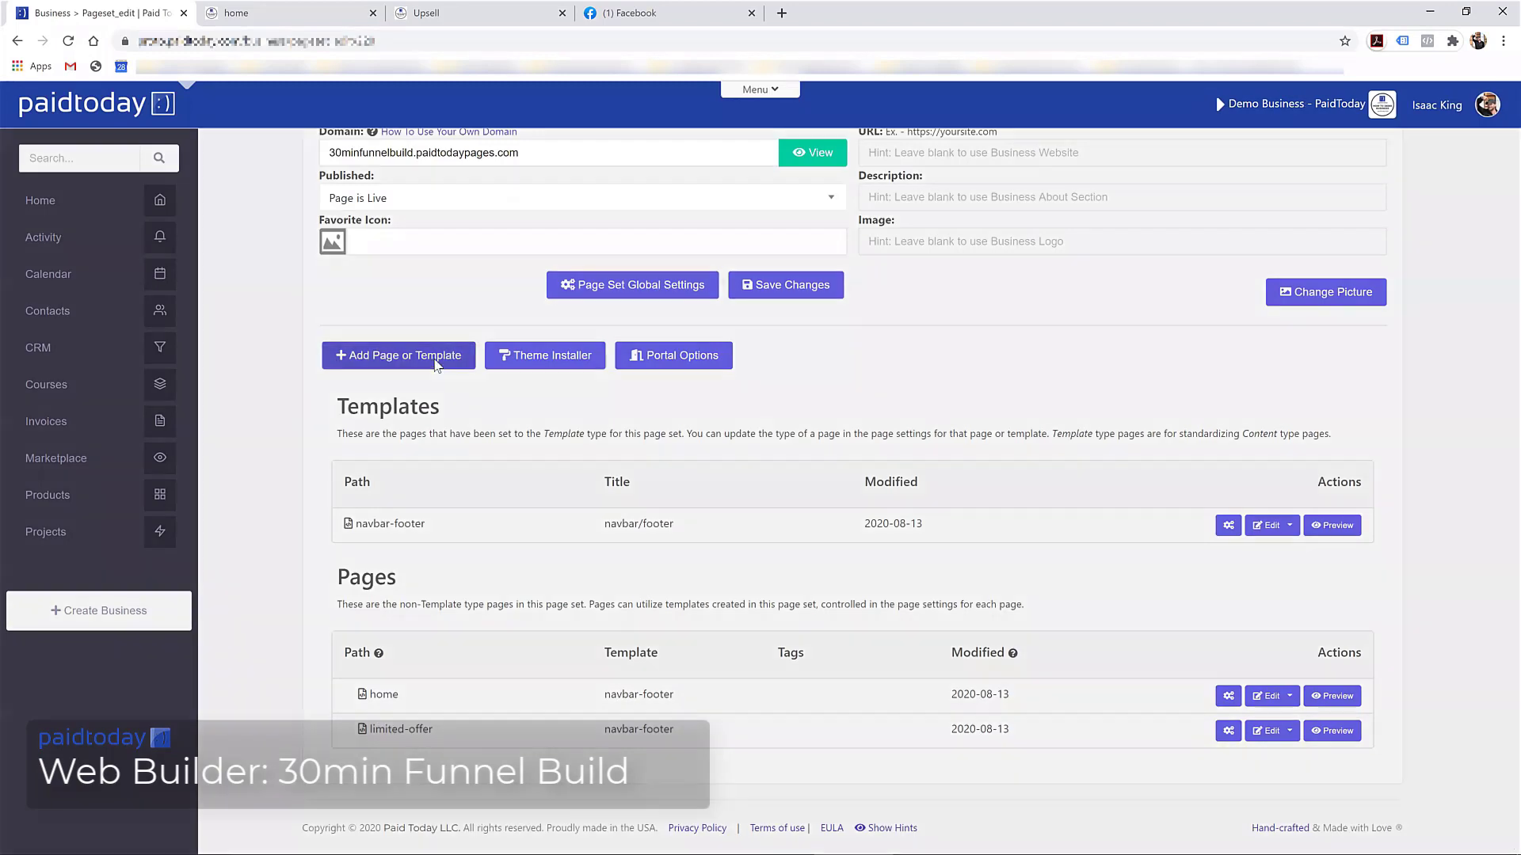
Title the new page 'Thankyou' and change its path to lowercase 'thankyou'
click(646, 225)
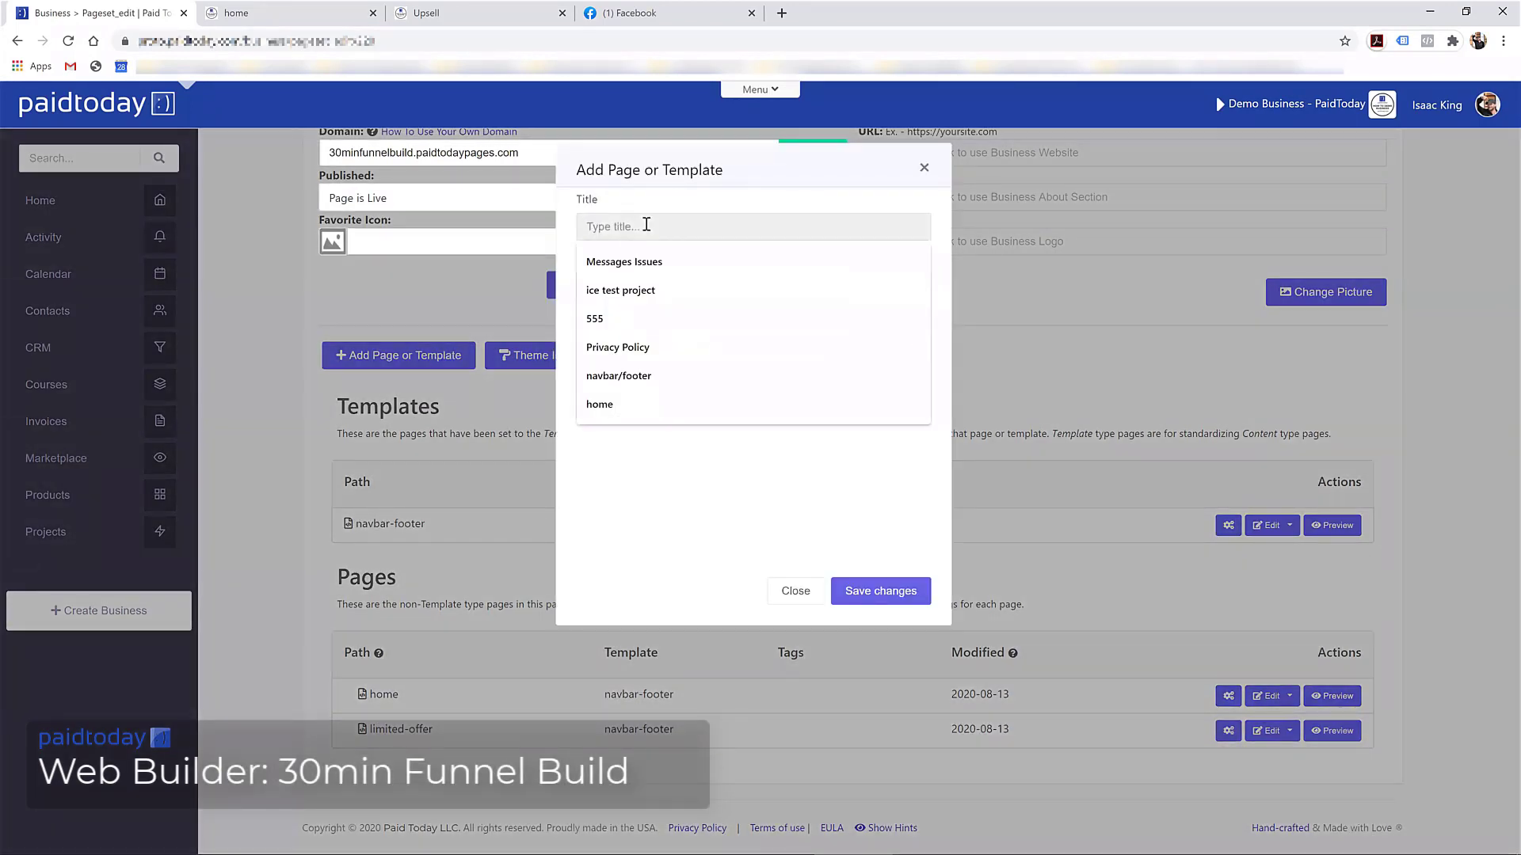
text(Thankyou)
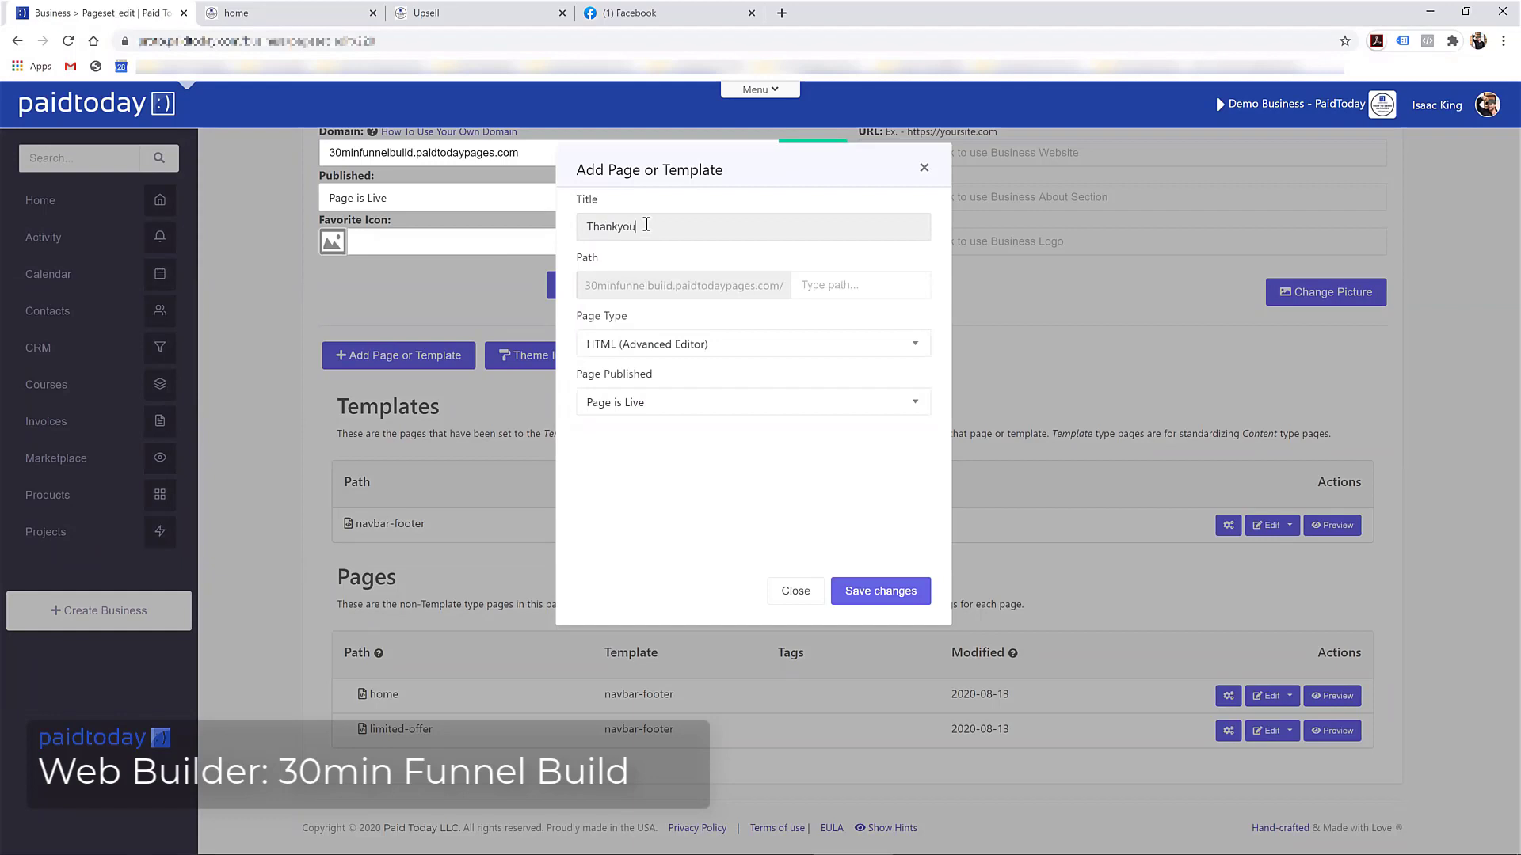
key(Tab)
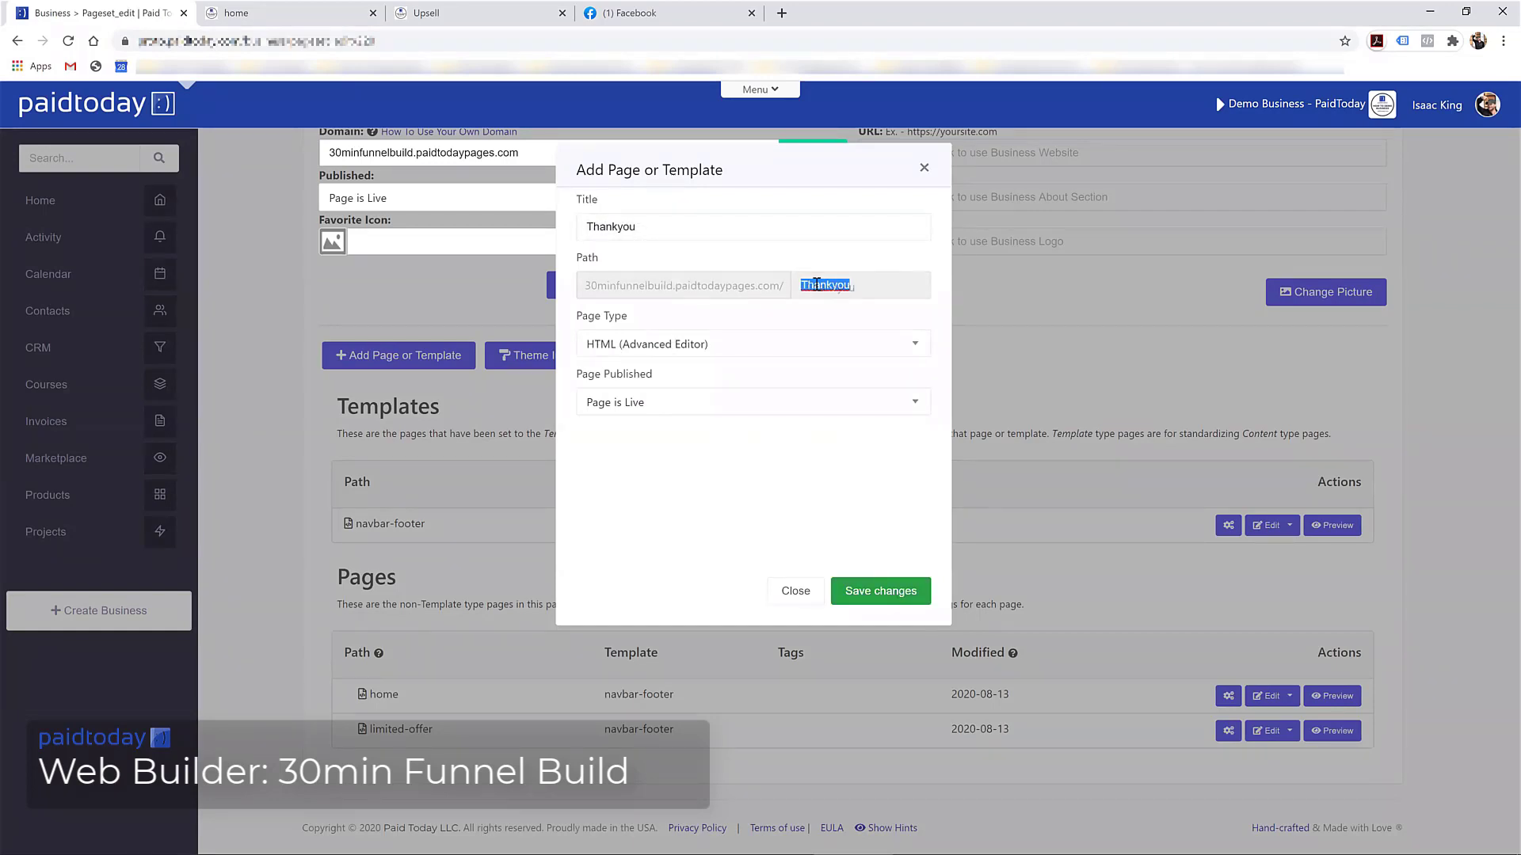
key(Home)
key(Delete)
text(t)
Save the Thankyou page and replace its Hello, World! heading with the Thank you! block
click(850, 593)
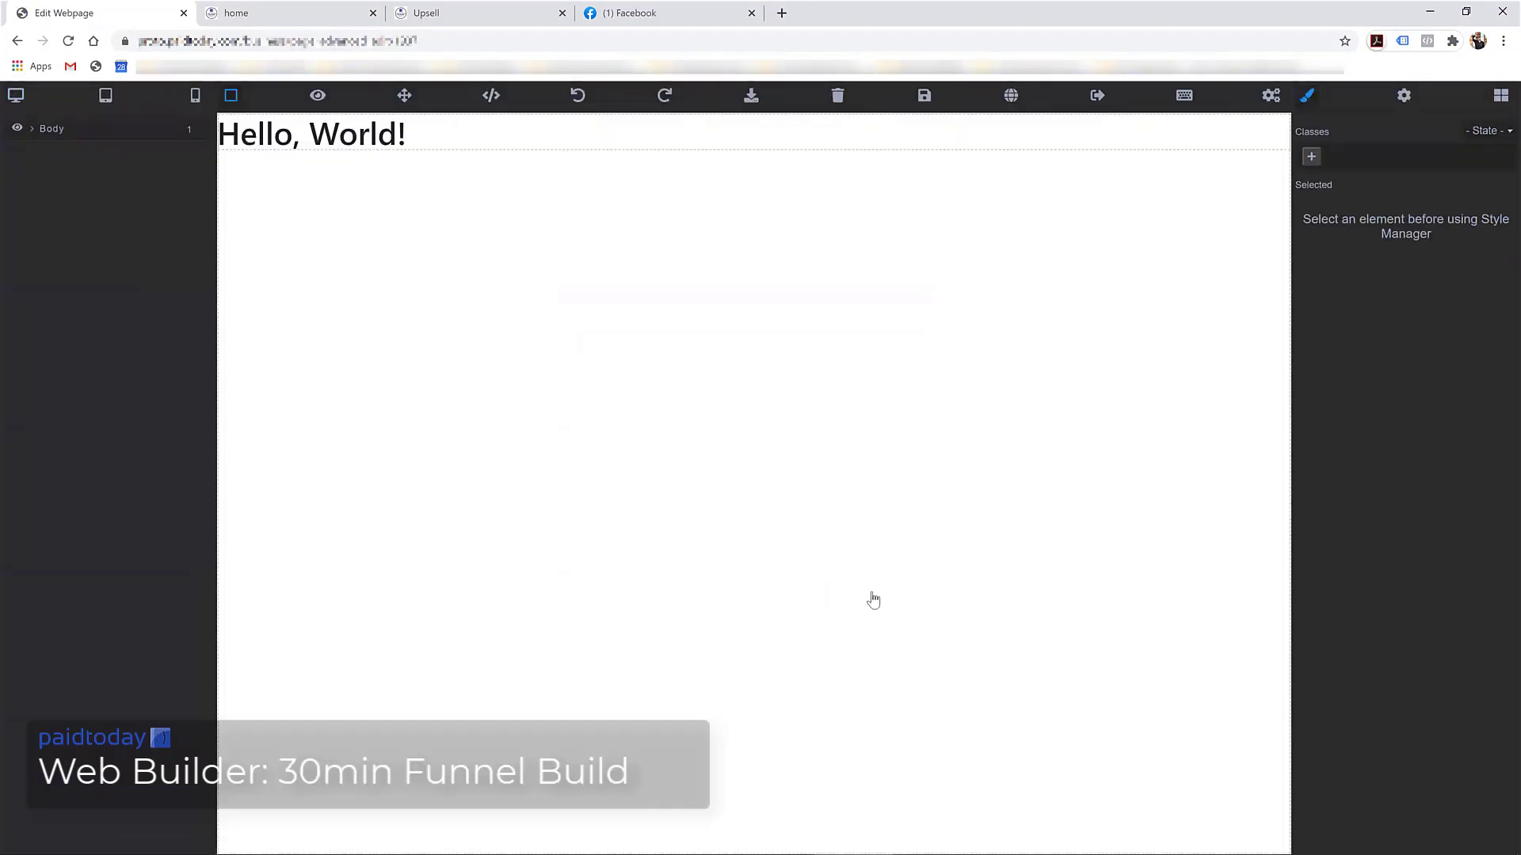
click(482, 142)
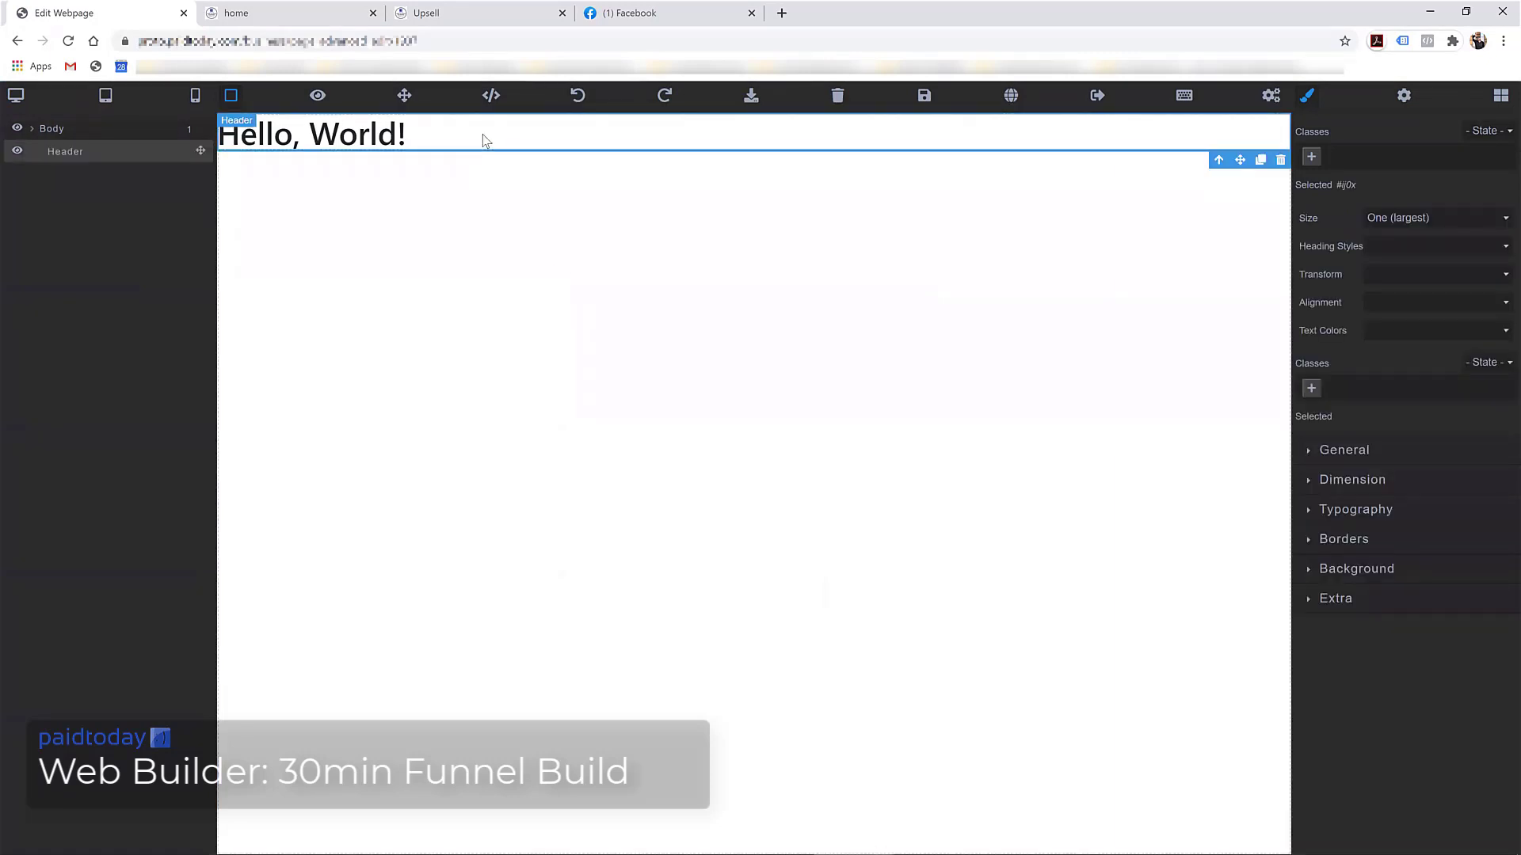
key(Delete)
click(1500, 97)
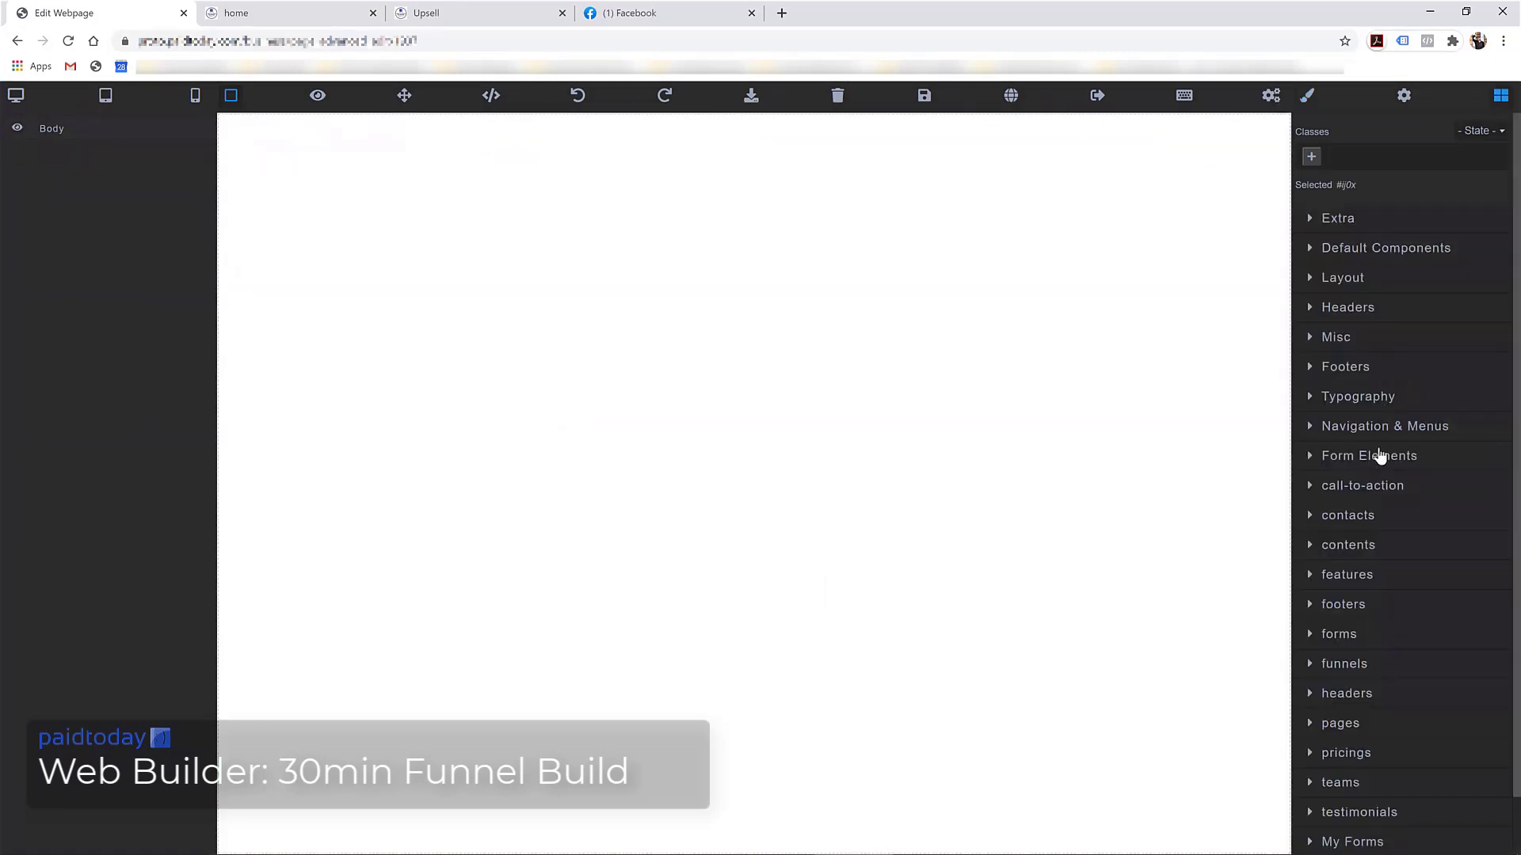
scroll(1338, 617, down, 1)
click(1340, 661)
scroll(1394, 554, down, 5)
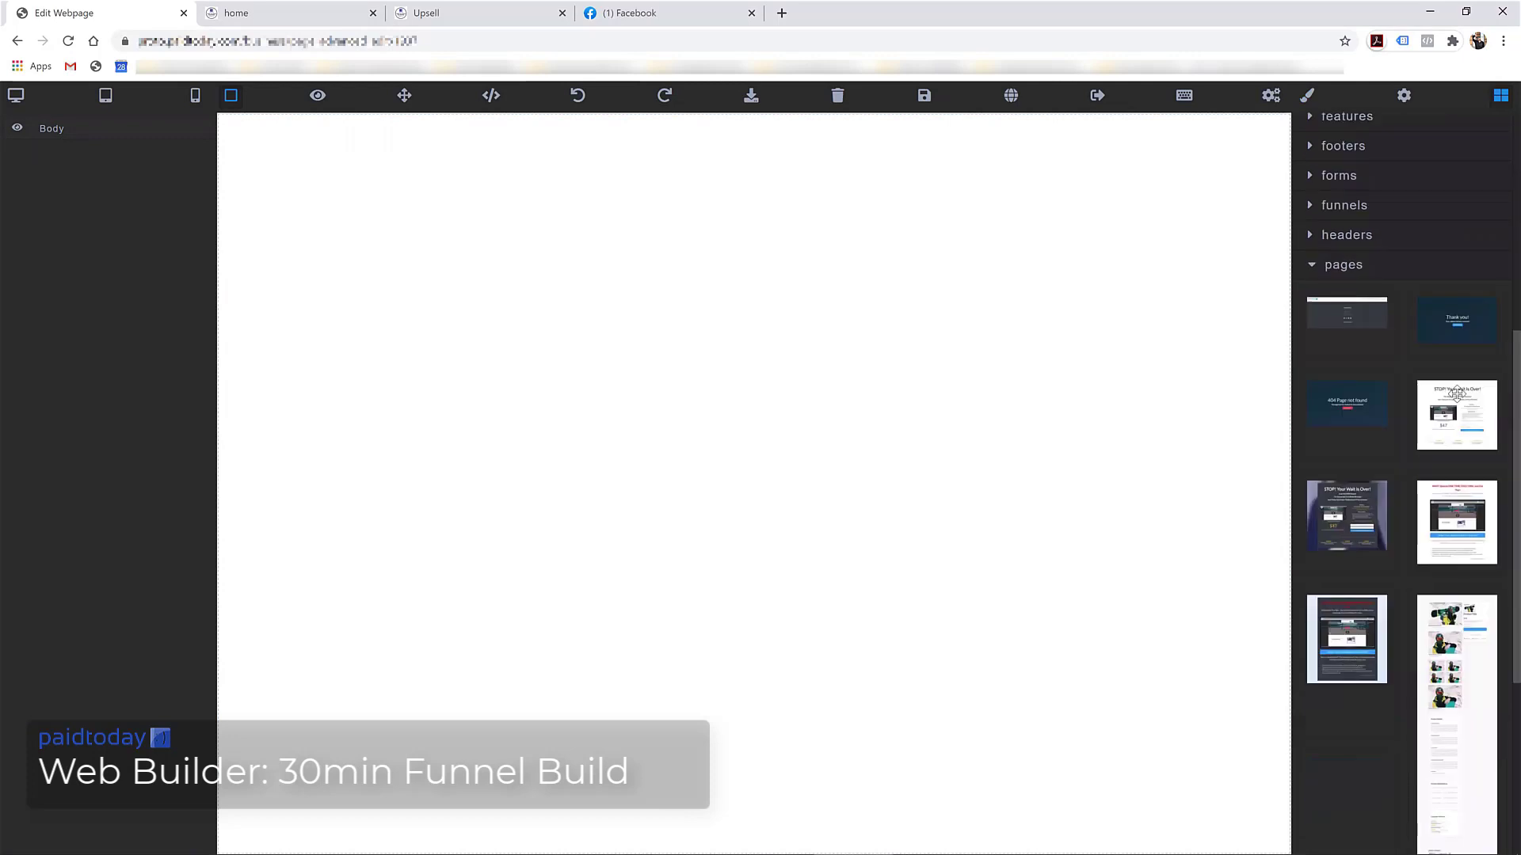
drag(1462, 325, 746, 544)
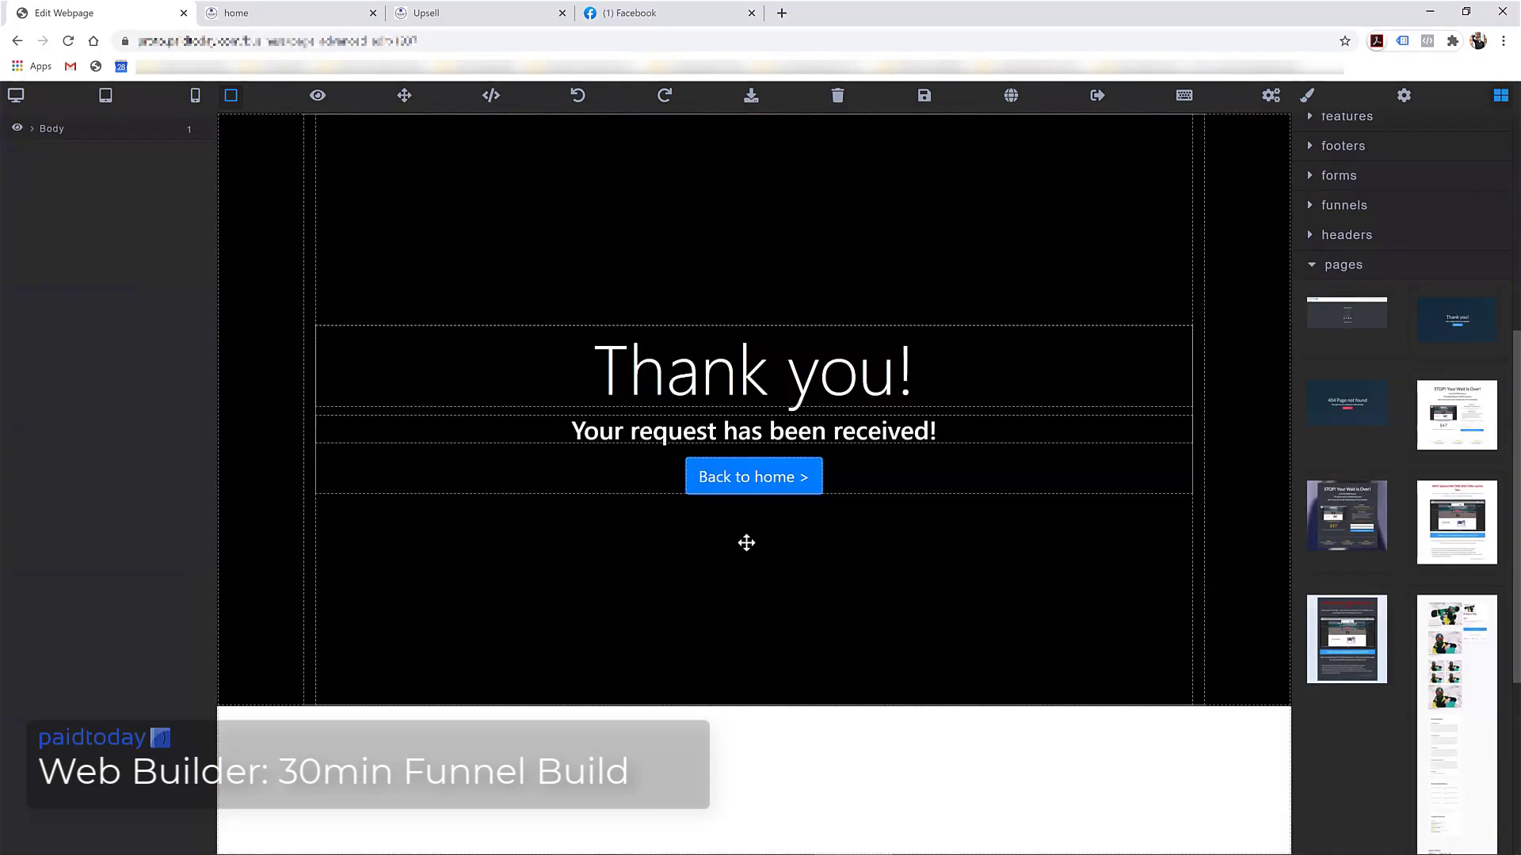
Point the Back to home button's link at /home and save the page
click(735, 483)
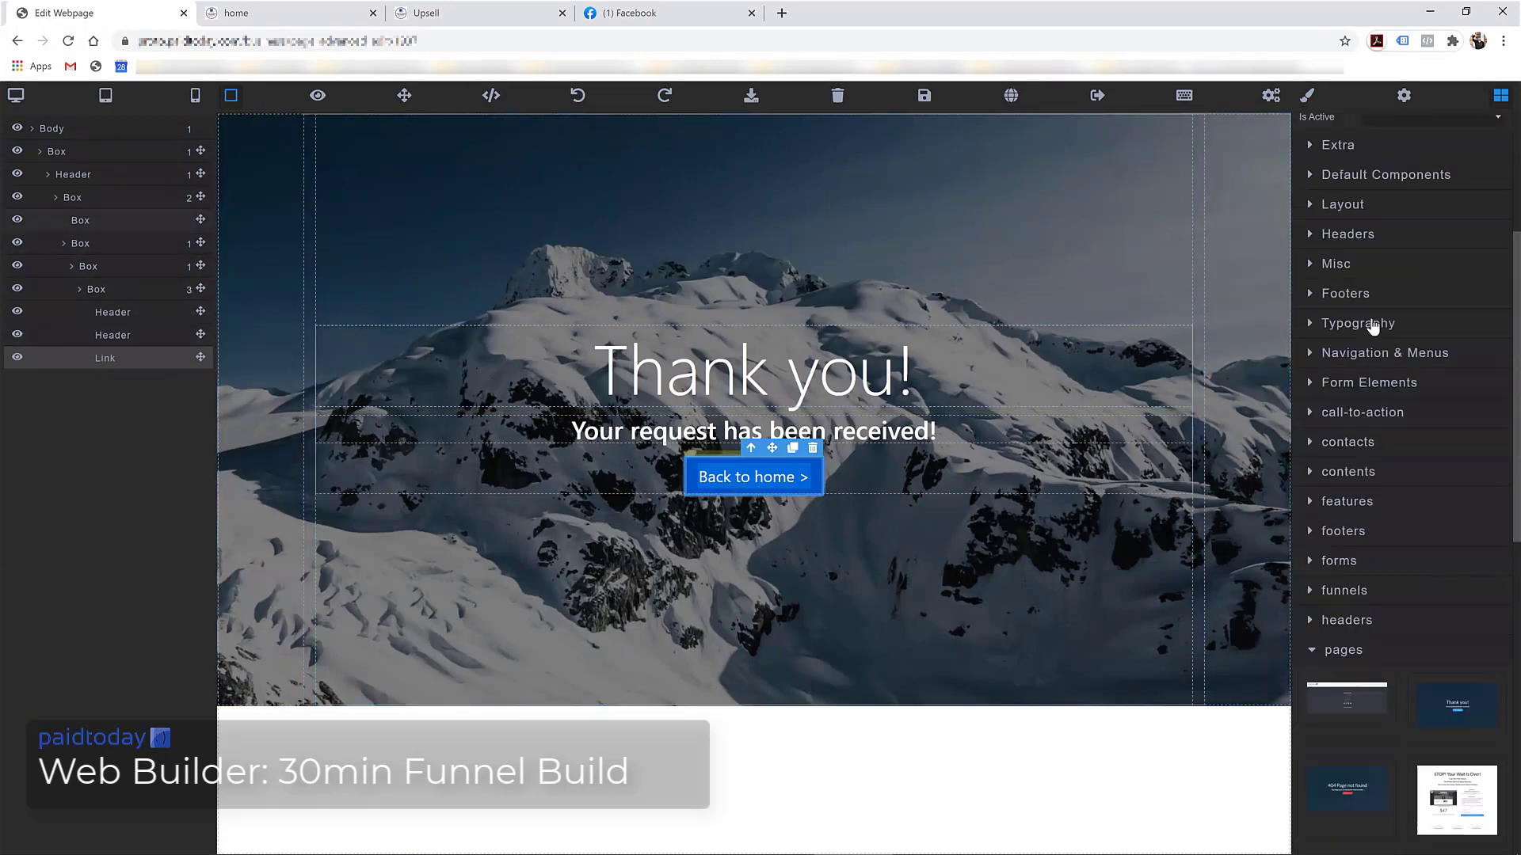
click(1307, 95)
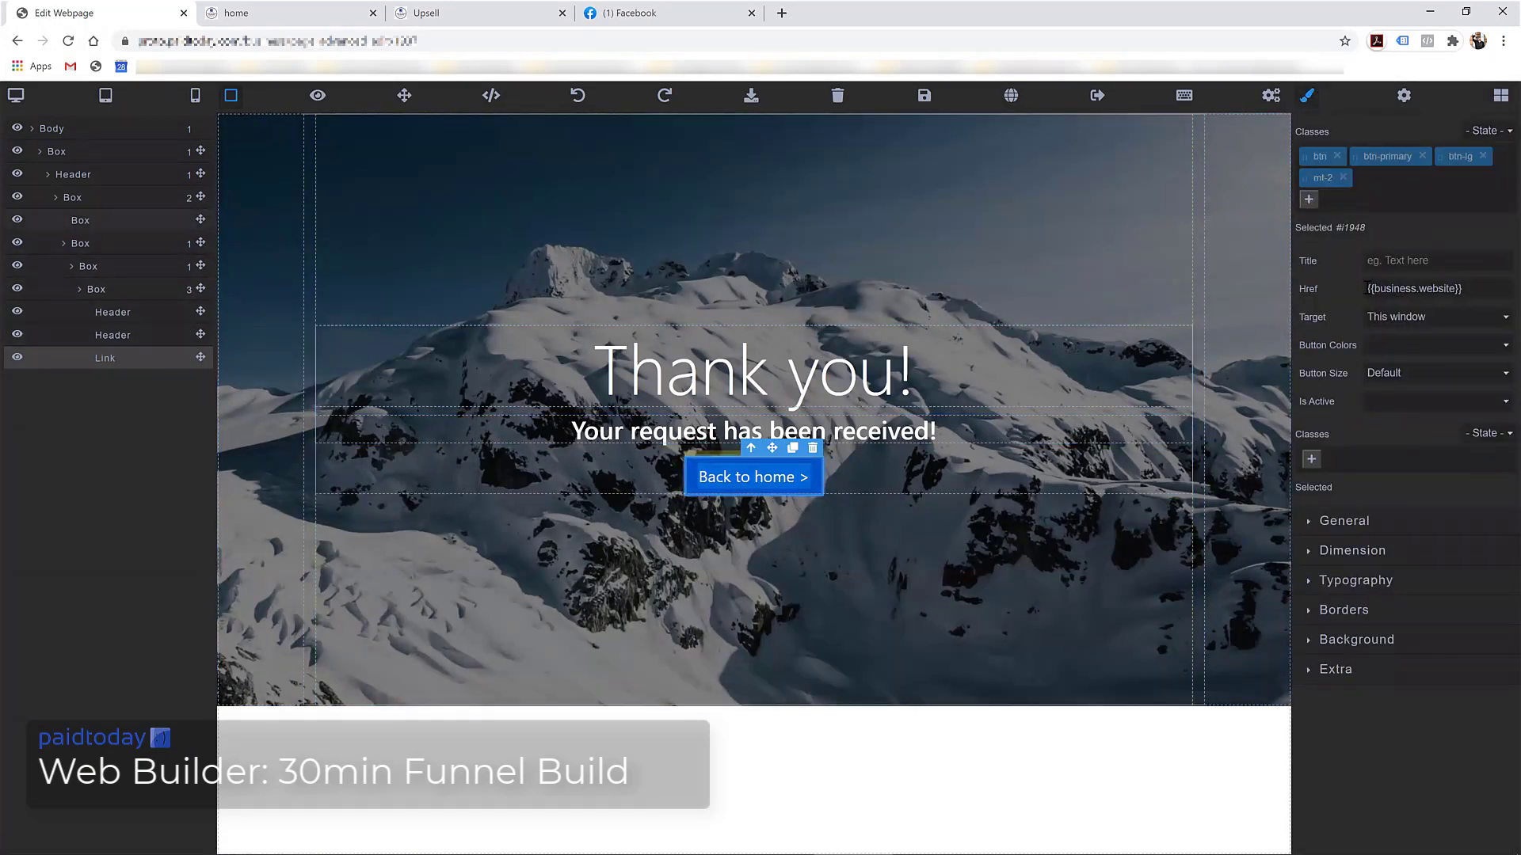
key(ctrl+a)
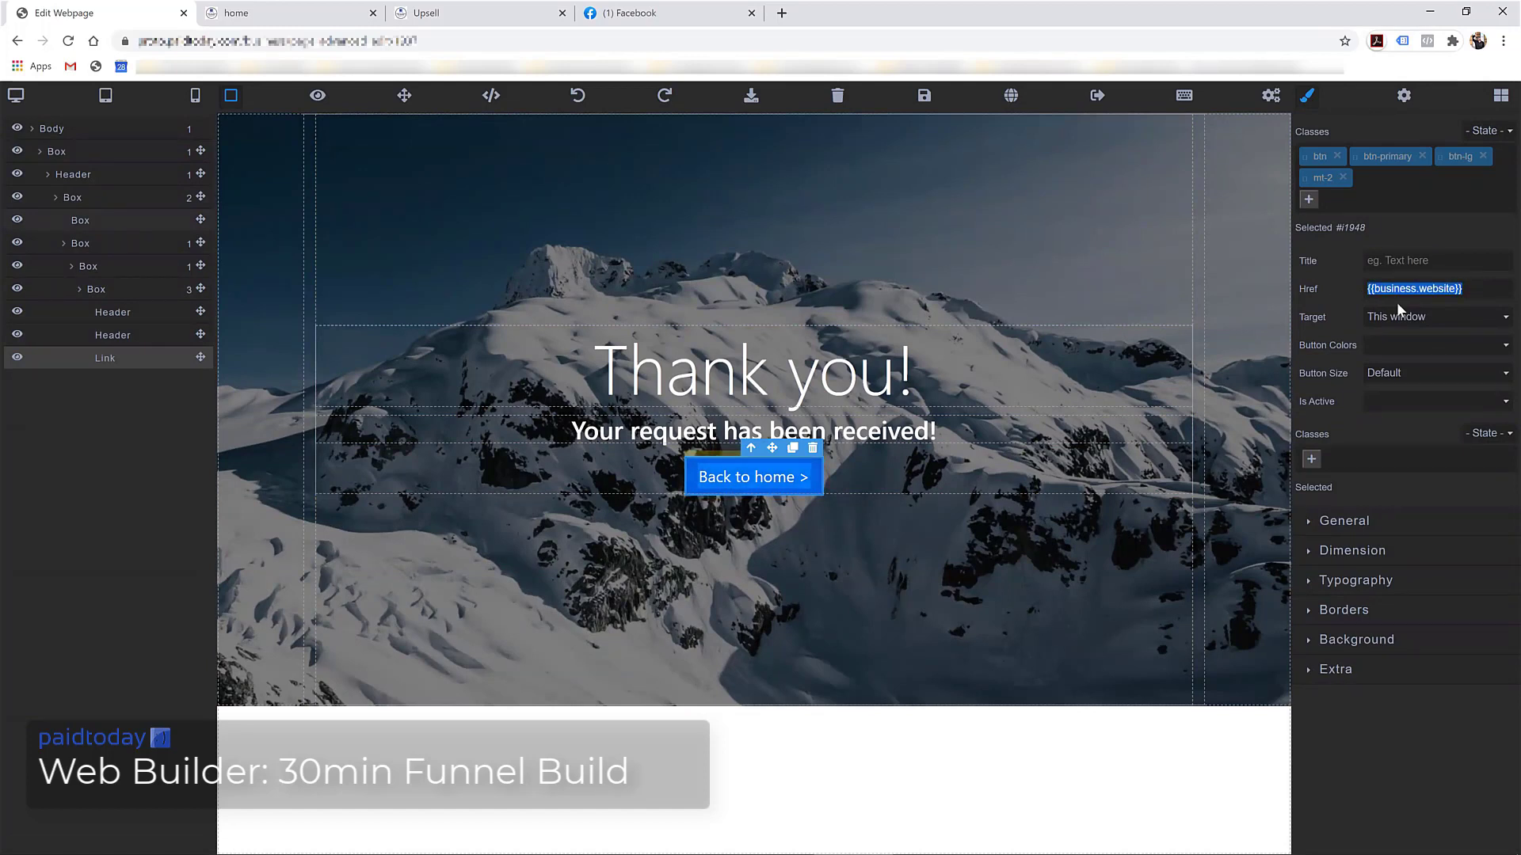
text(/home)
click(923, 96)
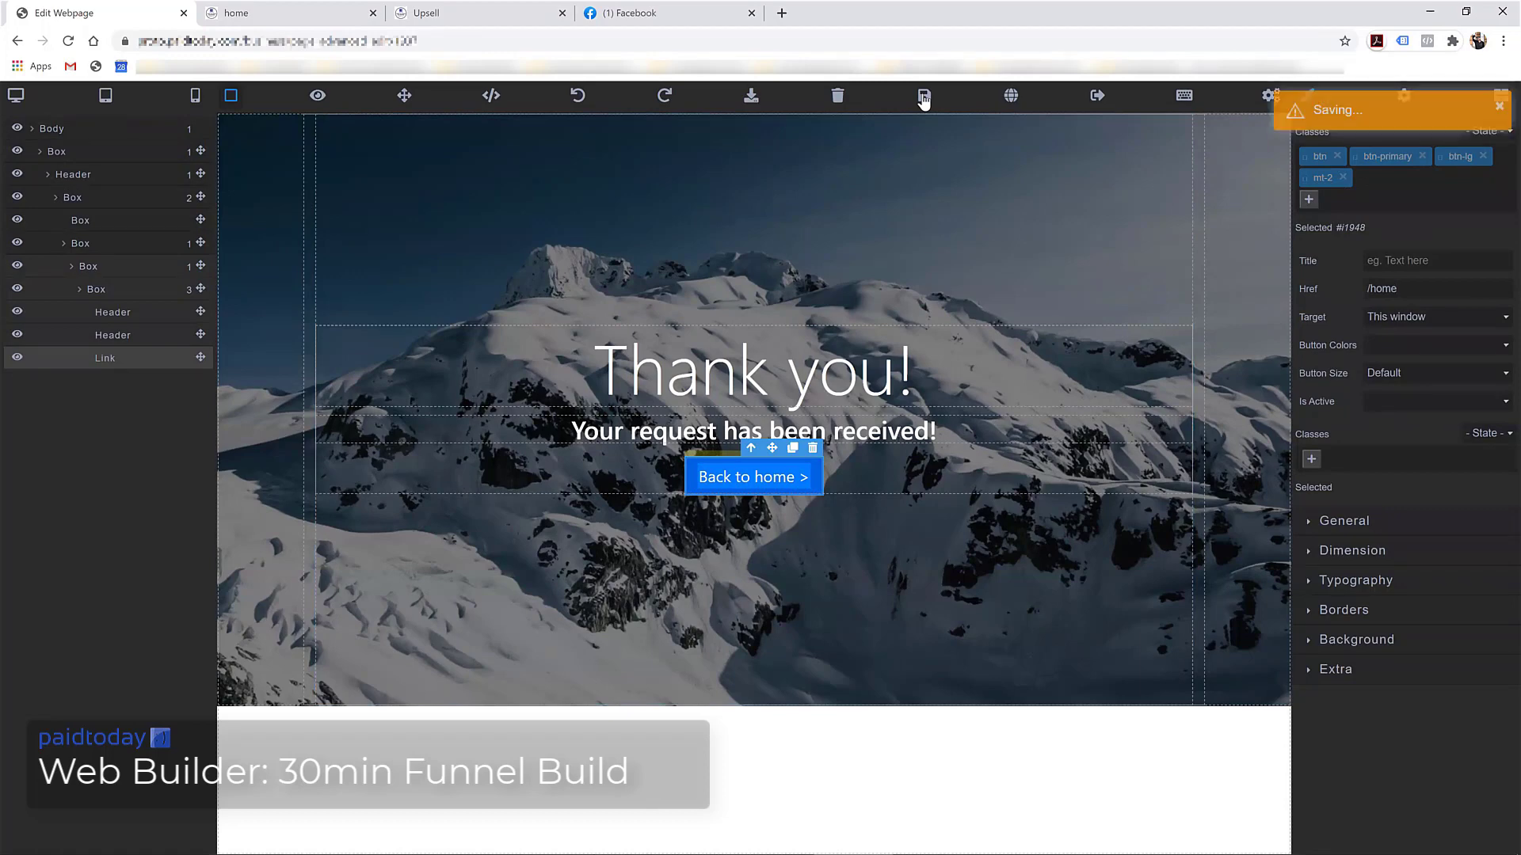
click(247, 11)
Reload the live upsell page and decline with No thanks! Continue on >> to reach Thankyou
scroll(753, 467, down, 5)
scroll(528, 228, up, 5)
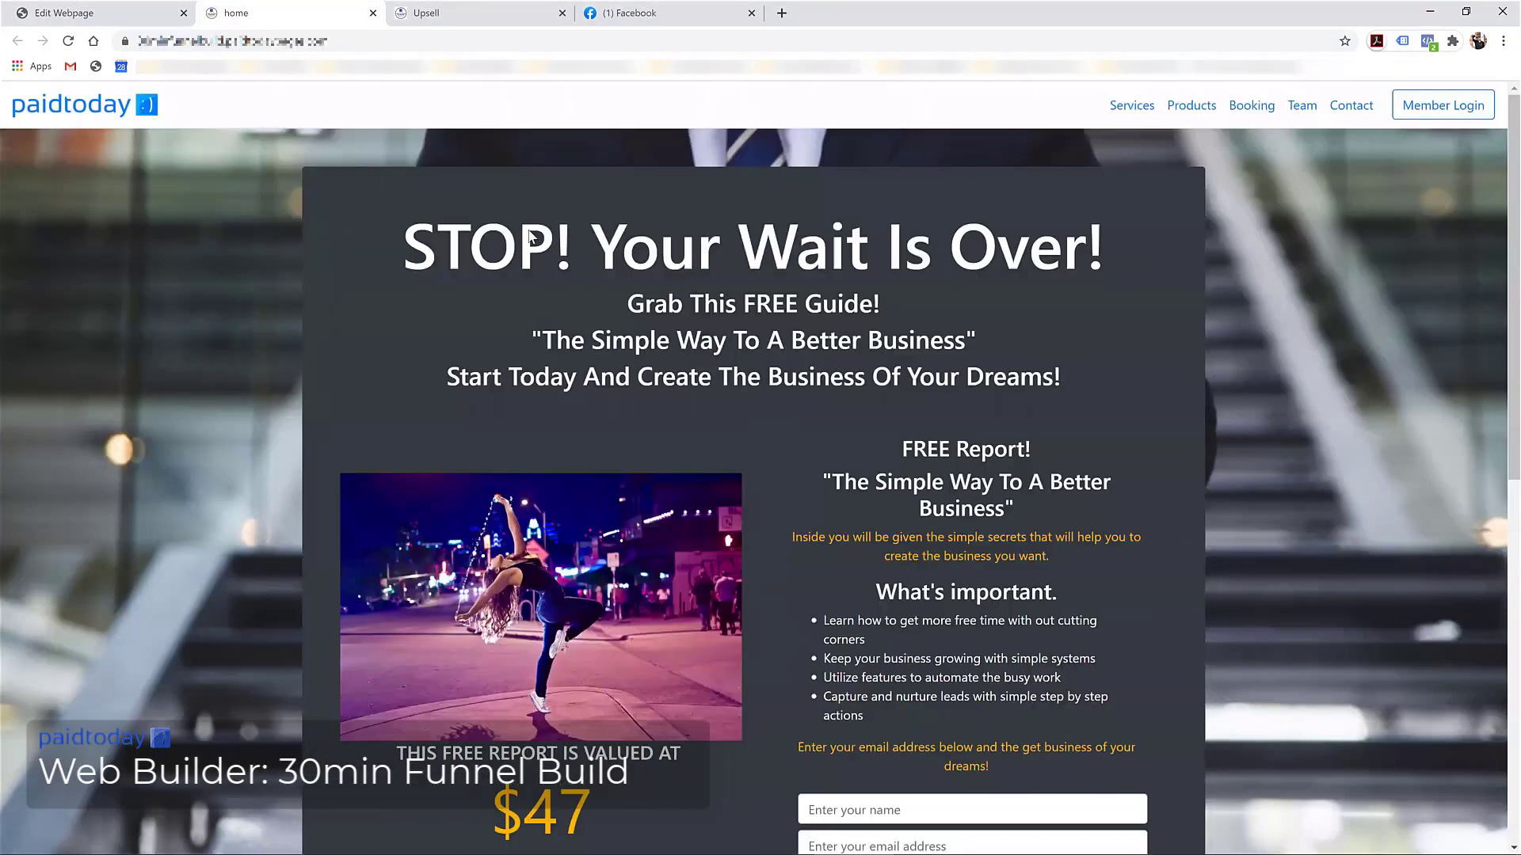
click(436, 13)
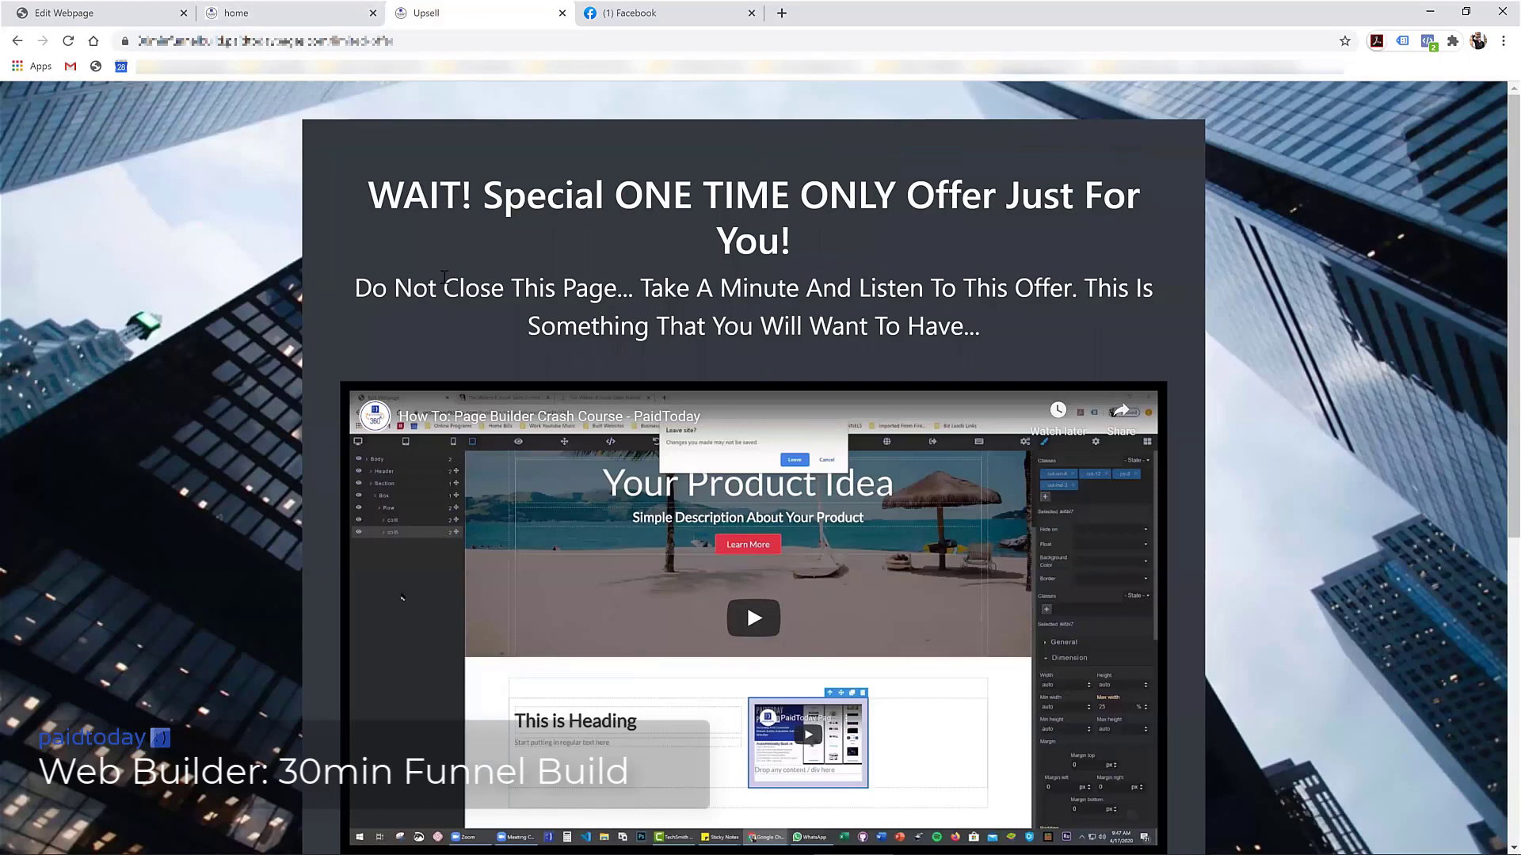
scroll(464, 314, down, 7)
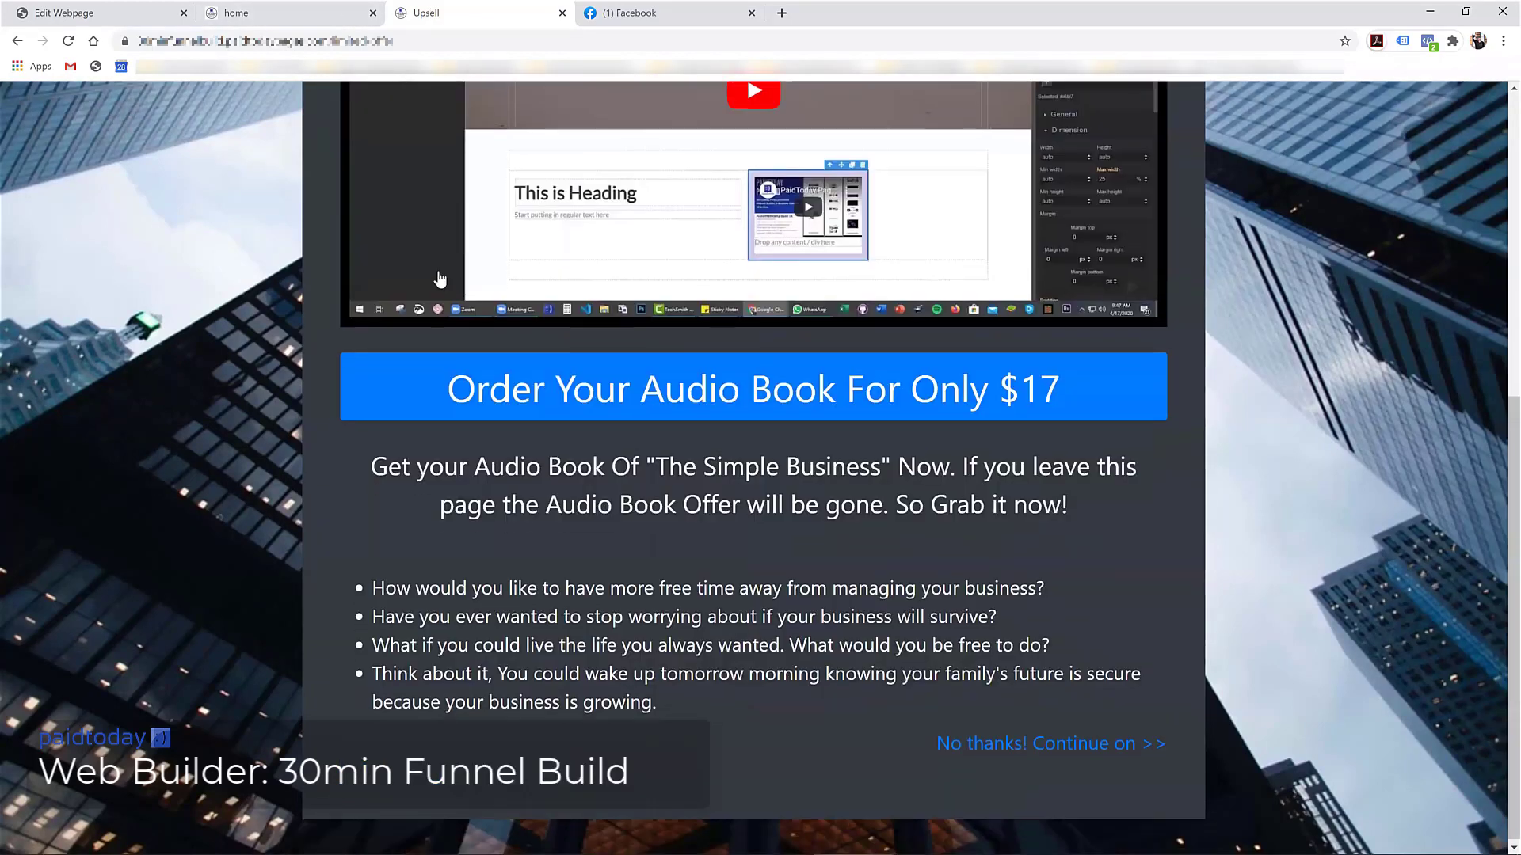
scroll(412, 324, up, 7)
key(F5)
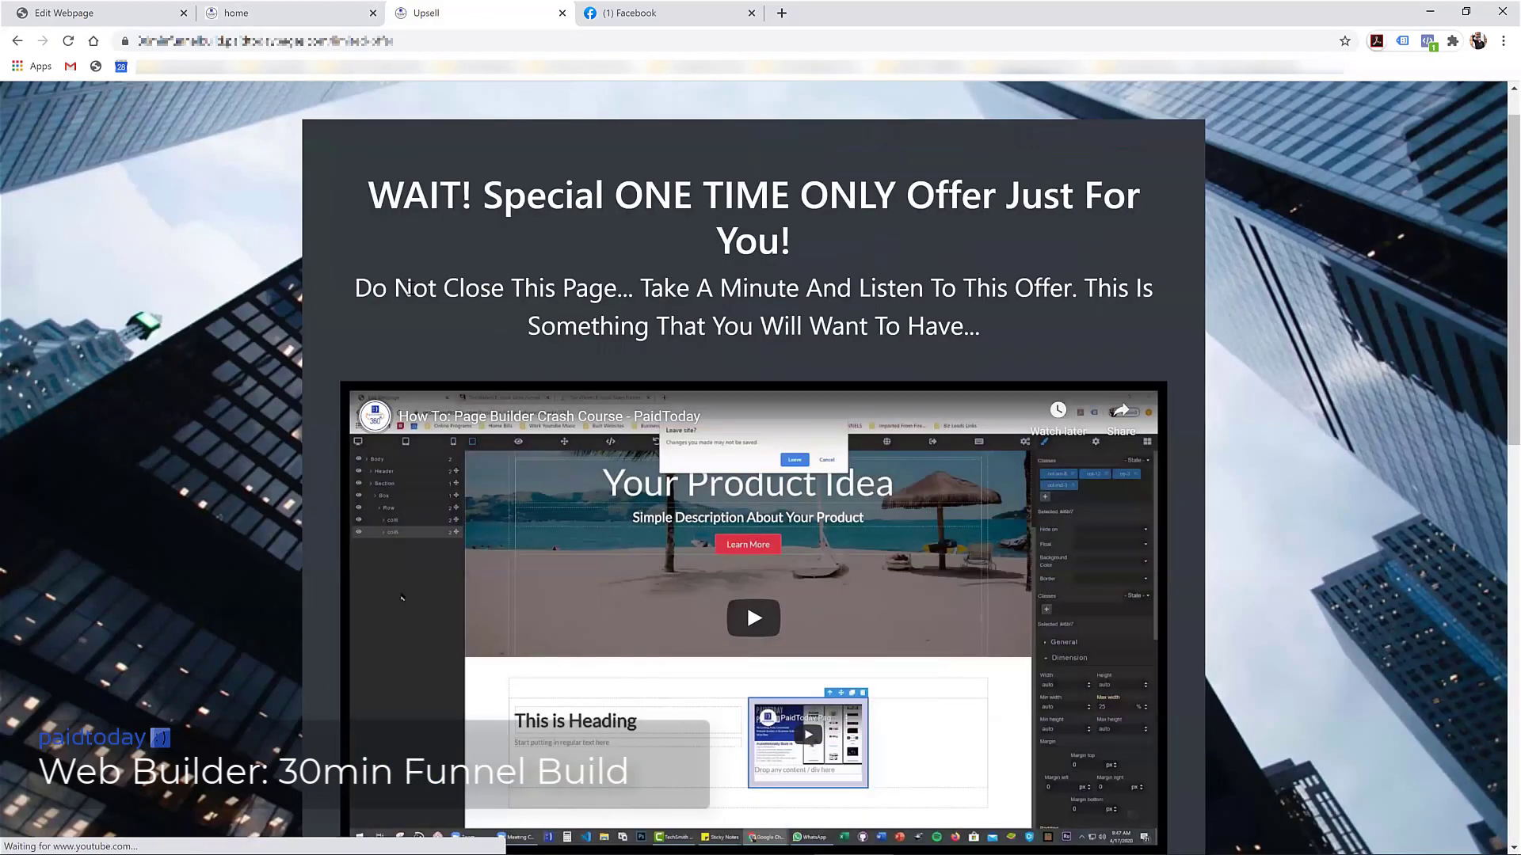
scroll(472, 309, down, 3)
scroll(470, 317, down, 5)
scroll(483, 316, up, 3)
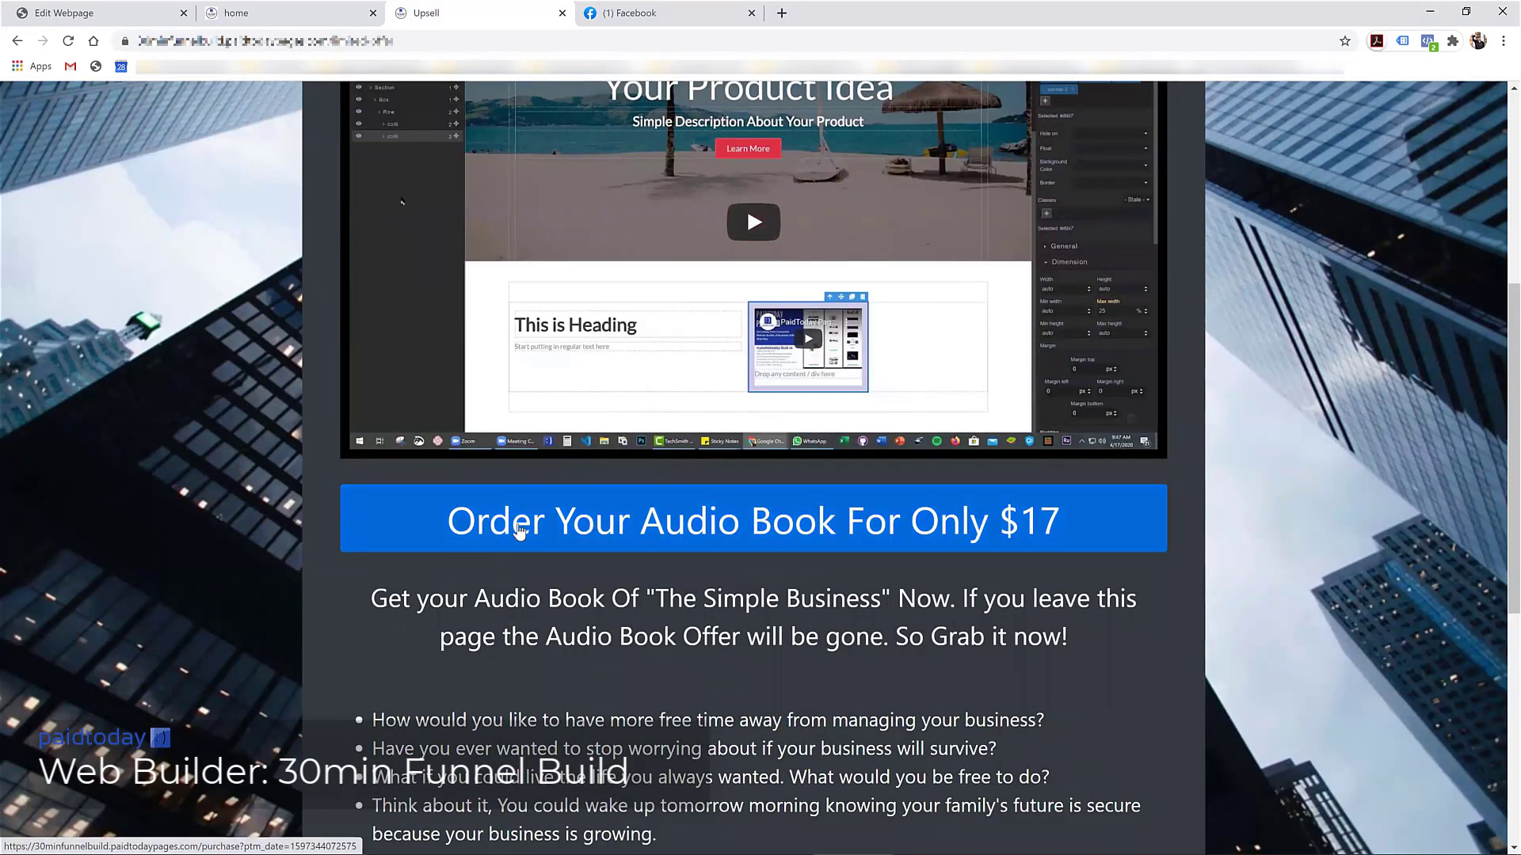
scroll(724, 543, down, 3)
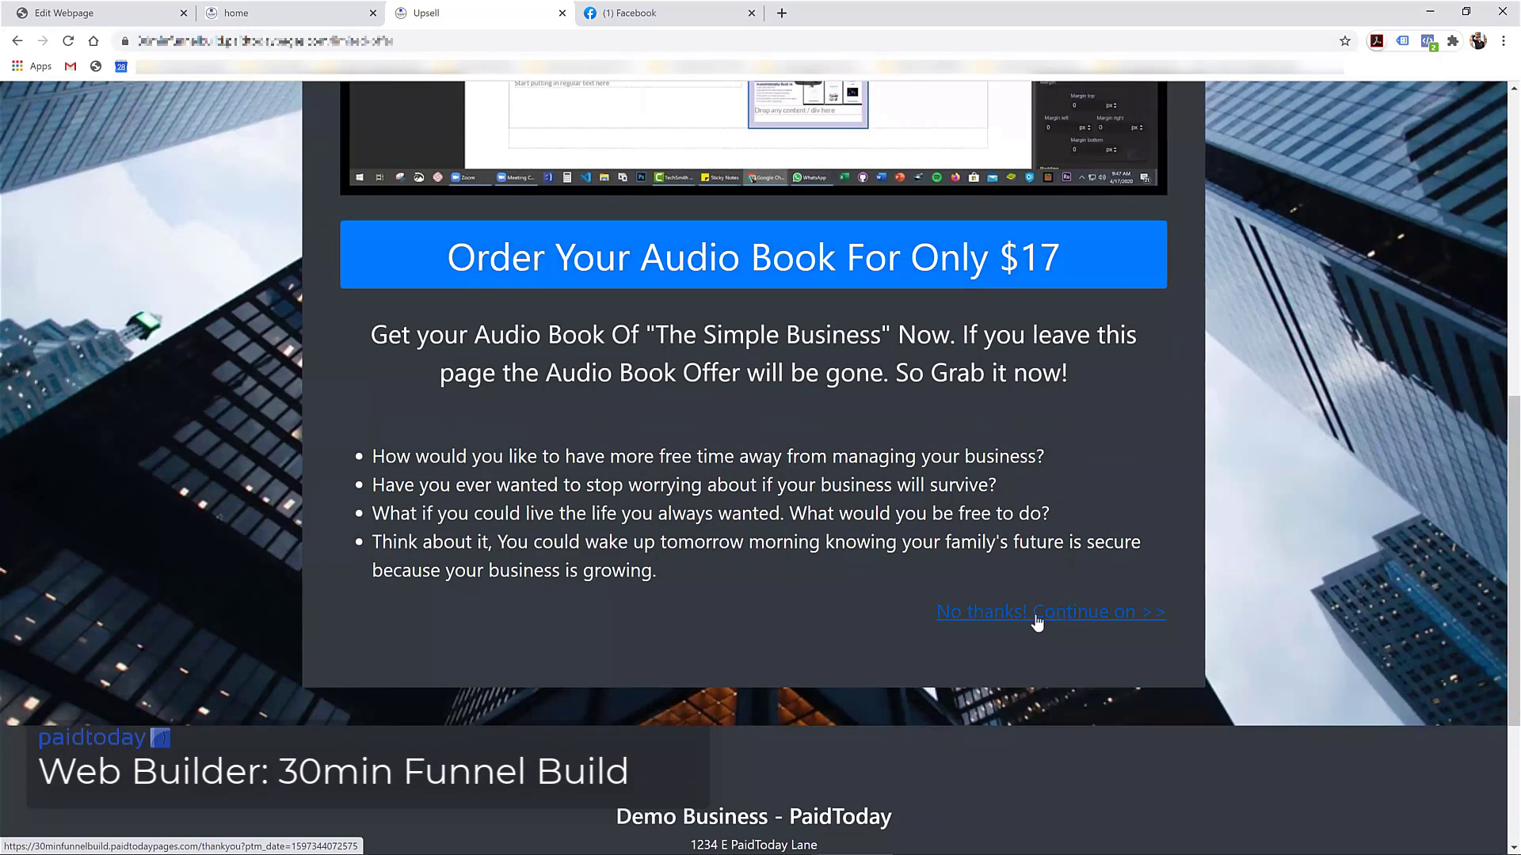
click(1065, 621)
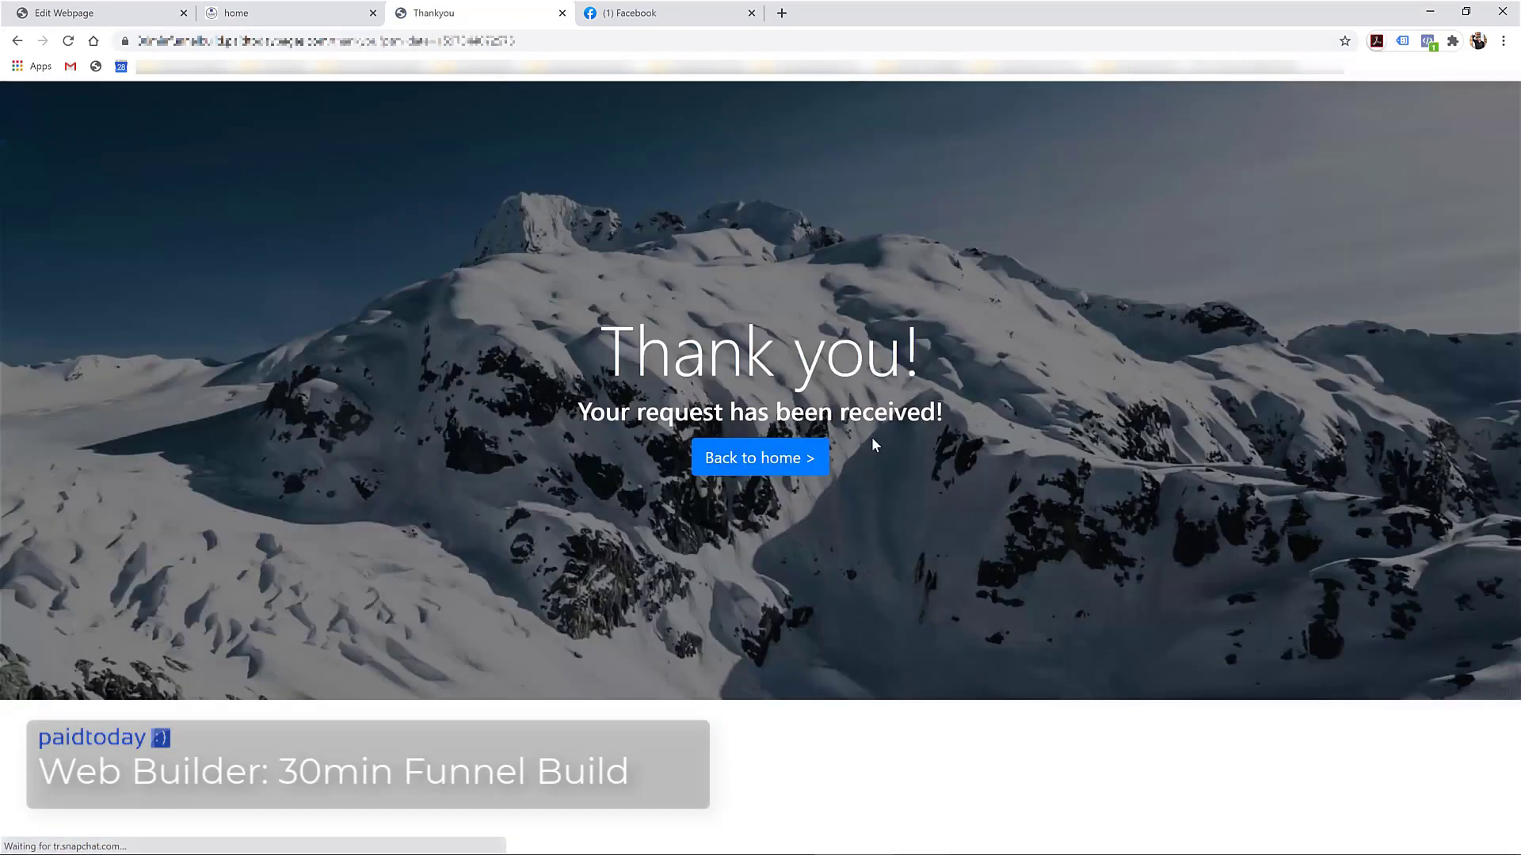
Follow Back to home, look over the live opt-in page, then return to editing Thankyou
click(739, 459)
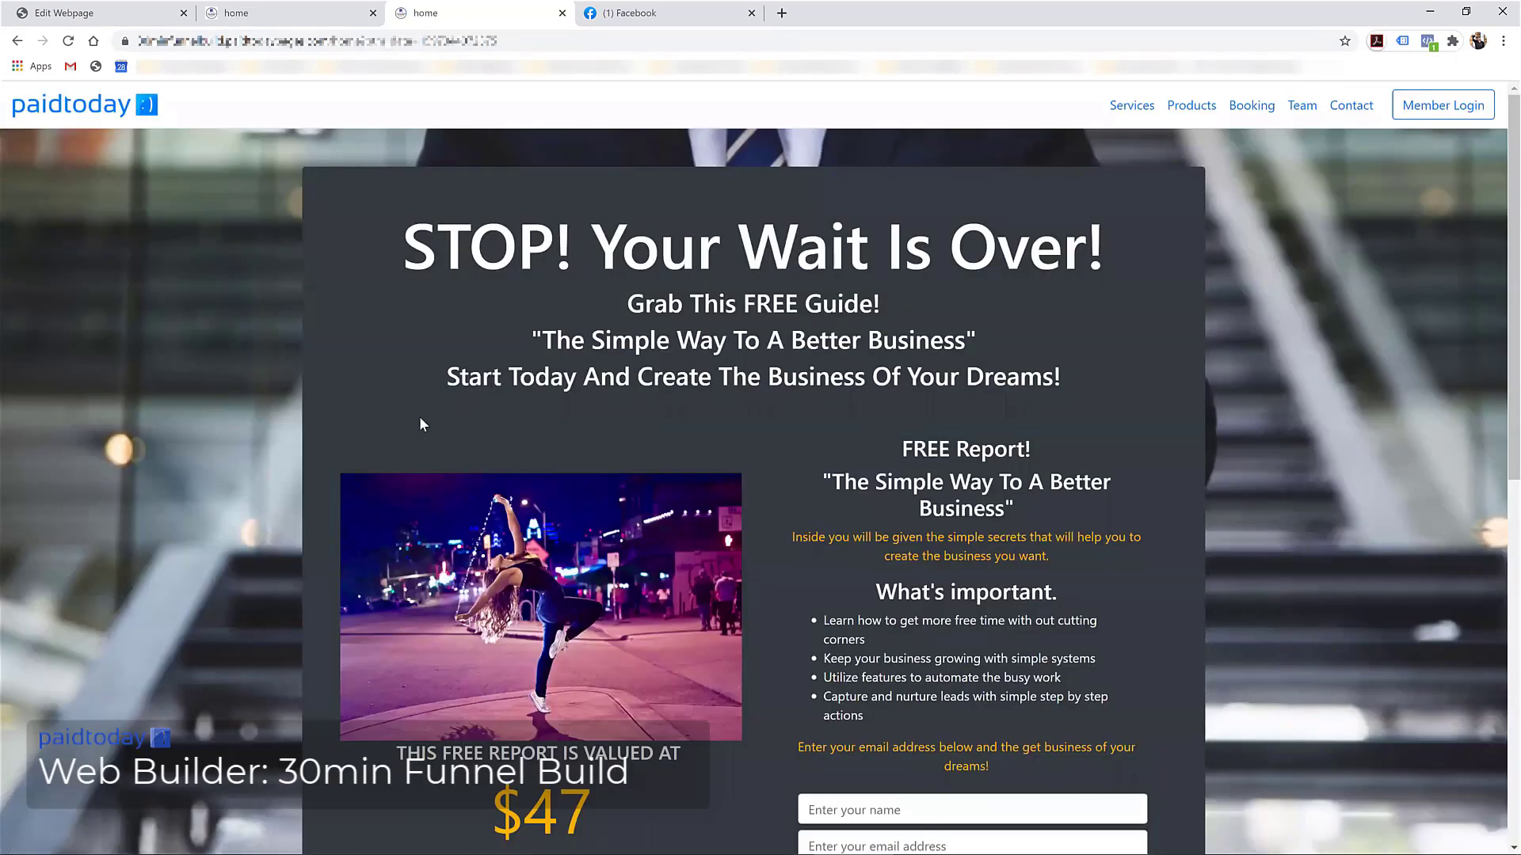
scroll(414, 423, down, 8)
scroll(412, 426, up, 8)
scroll(413, 436, down, 8)
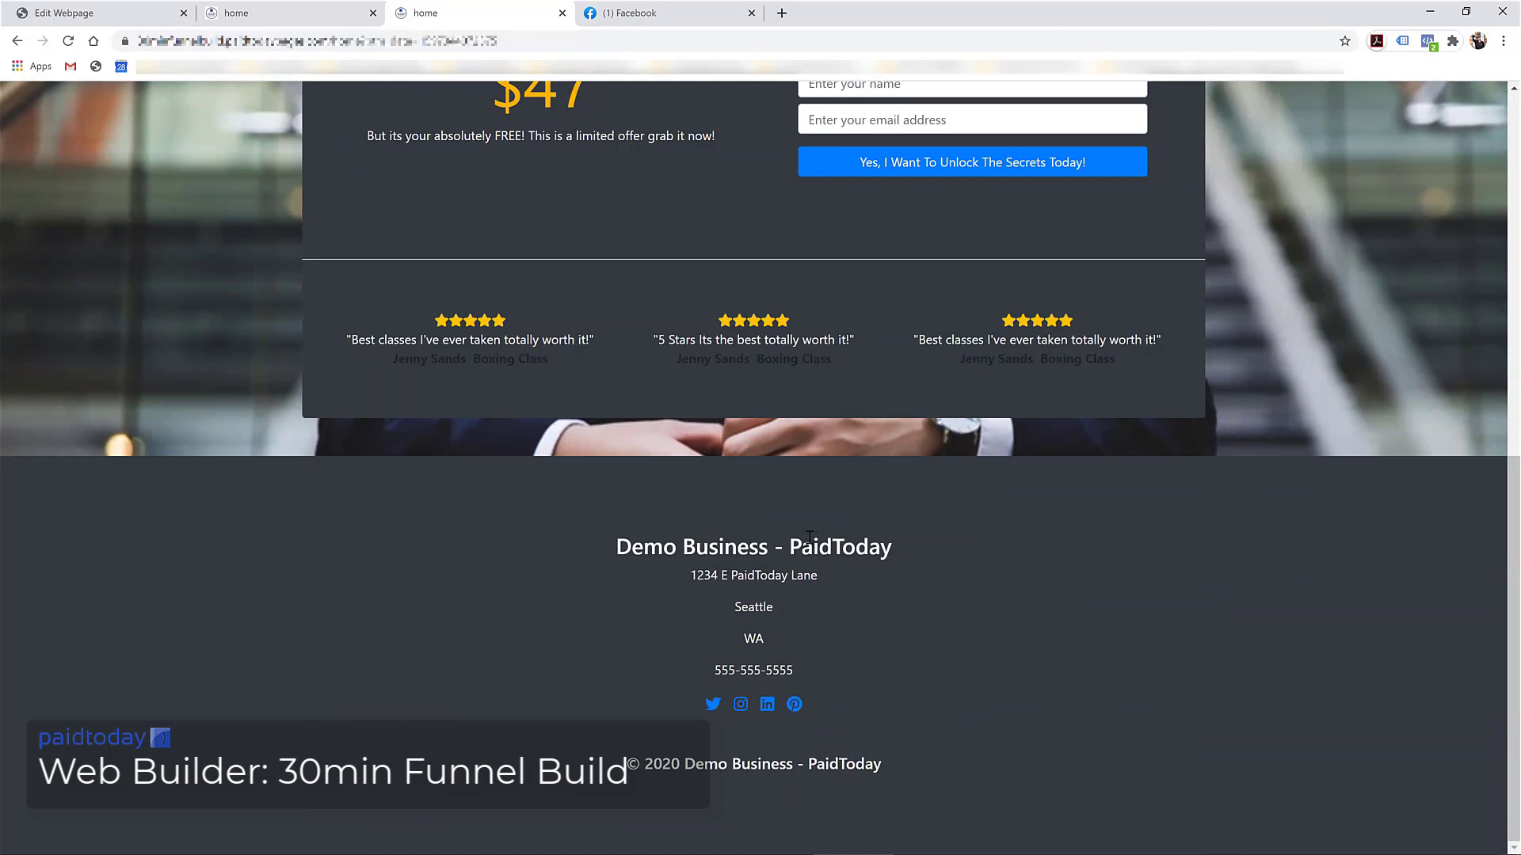
scroll(792, 507, up, 9)
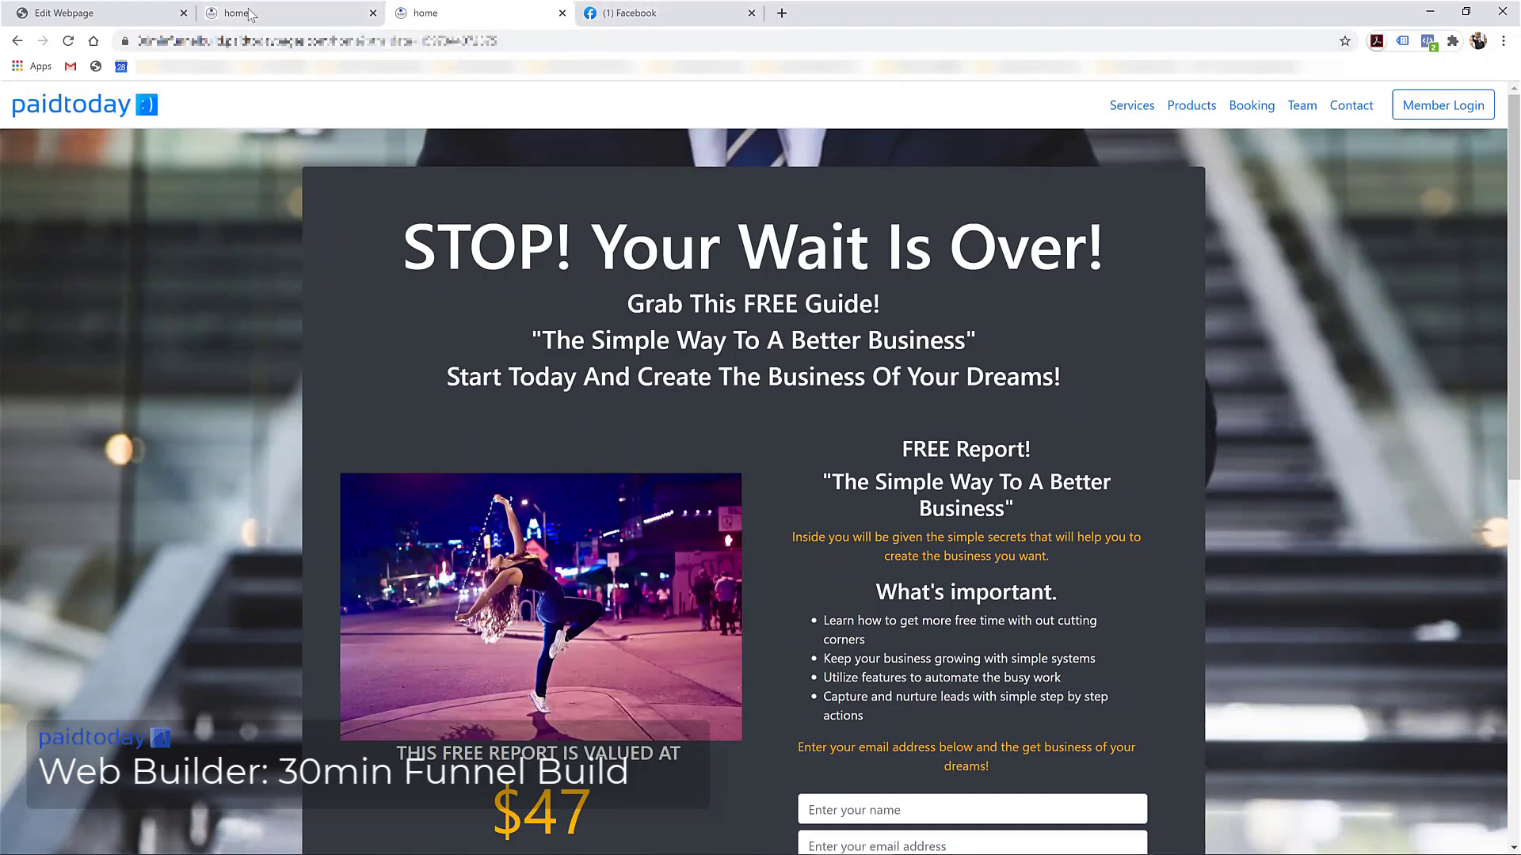
double_click(624, 254)
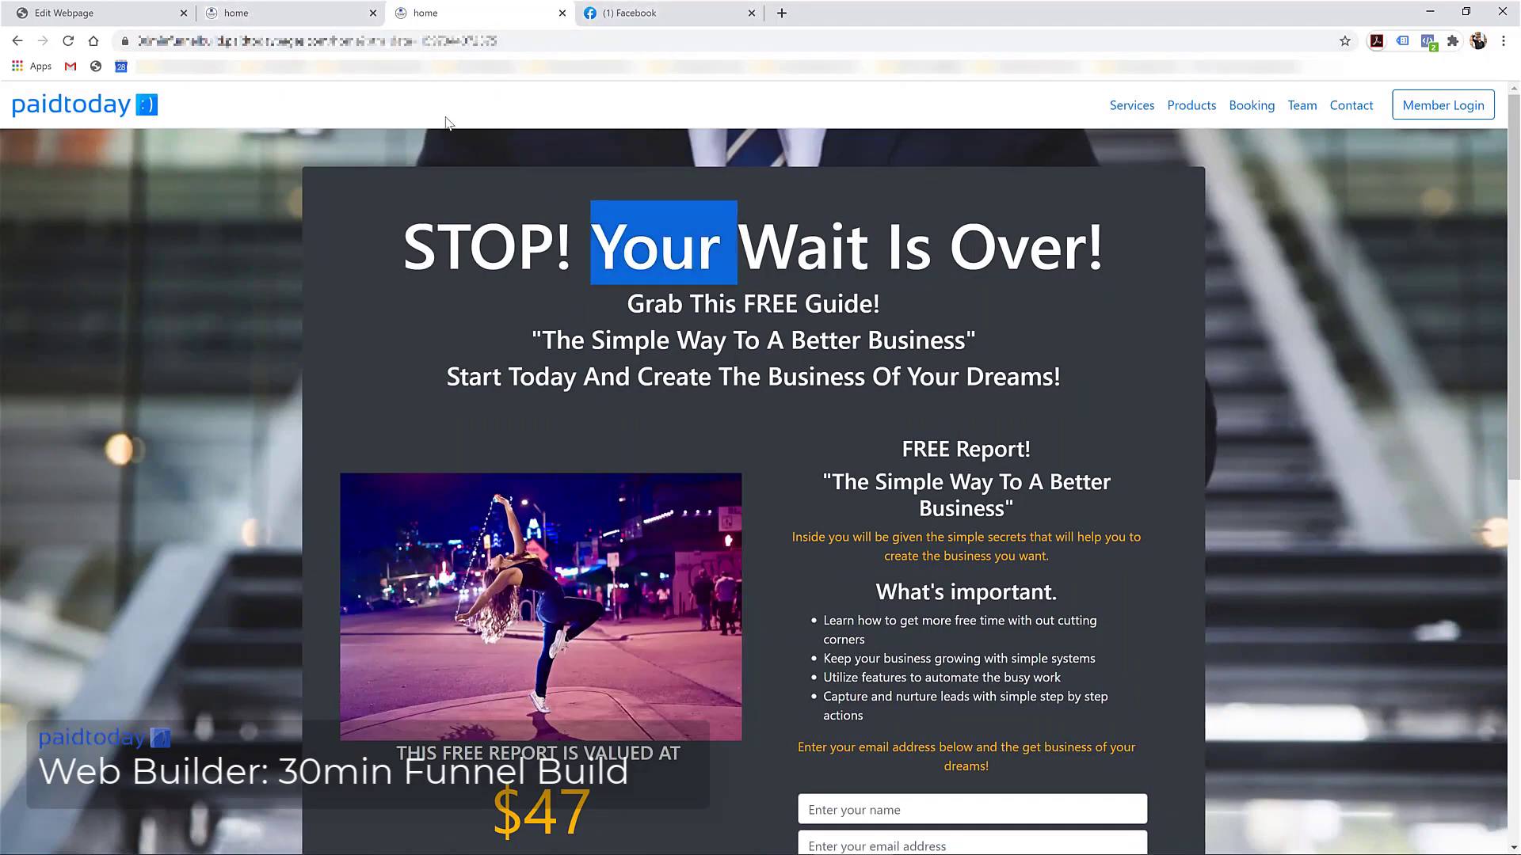
click(67, 12)
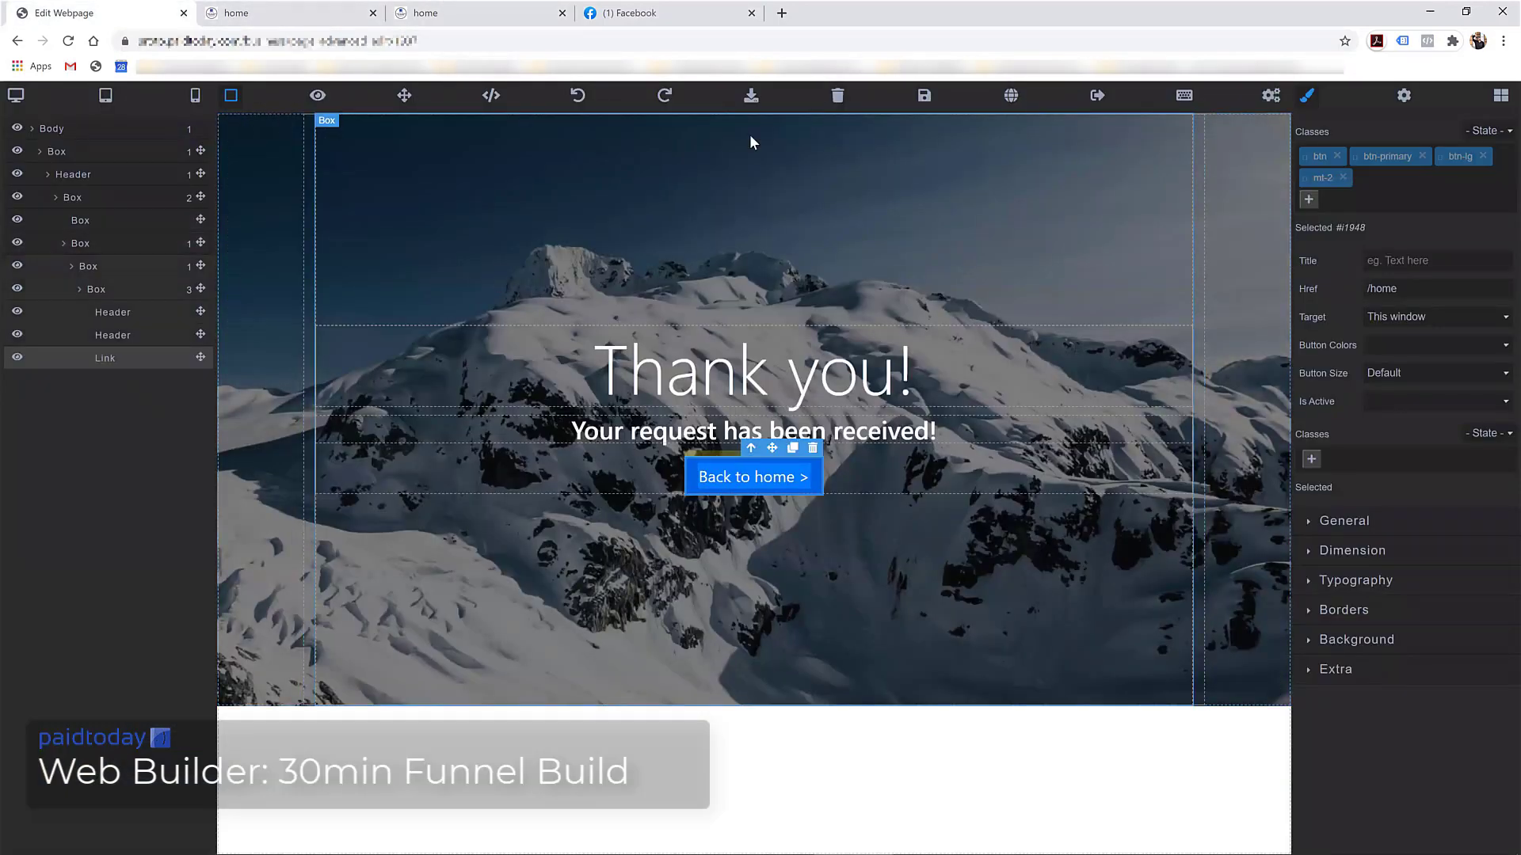
Append 'Look for our email.' after 'Your request has been received!' in the subheading
click(700, 432)
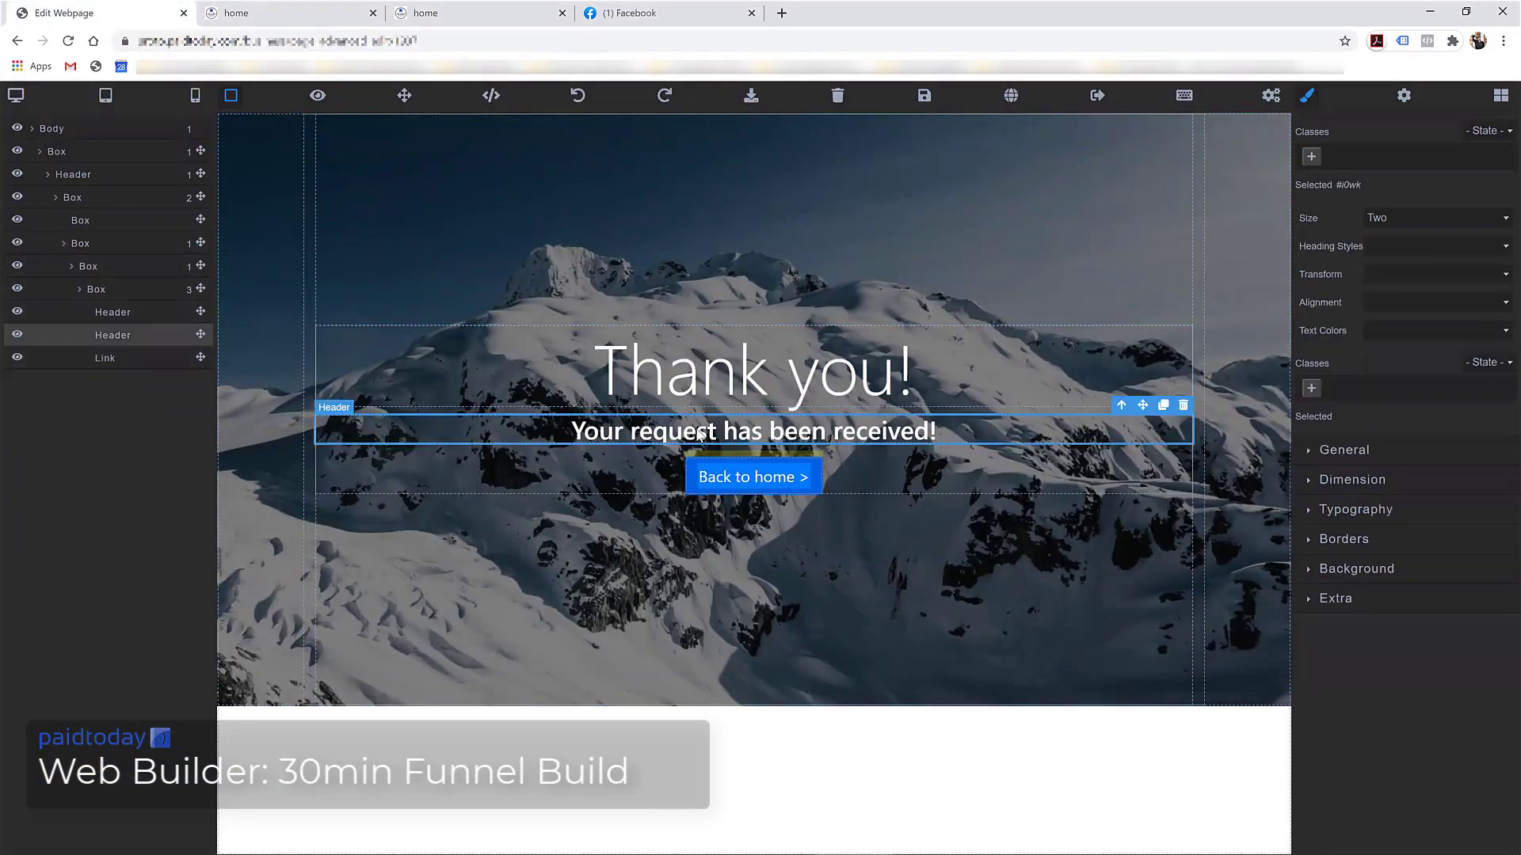
click(700, 432)
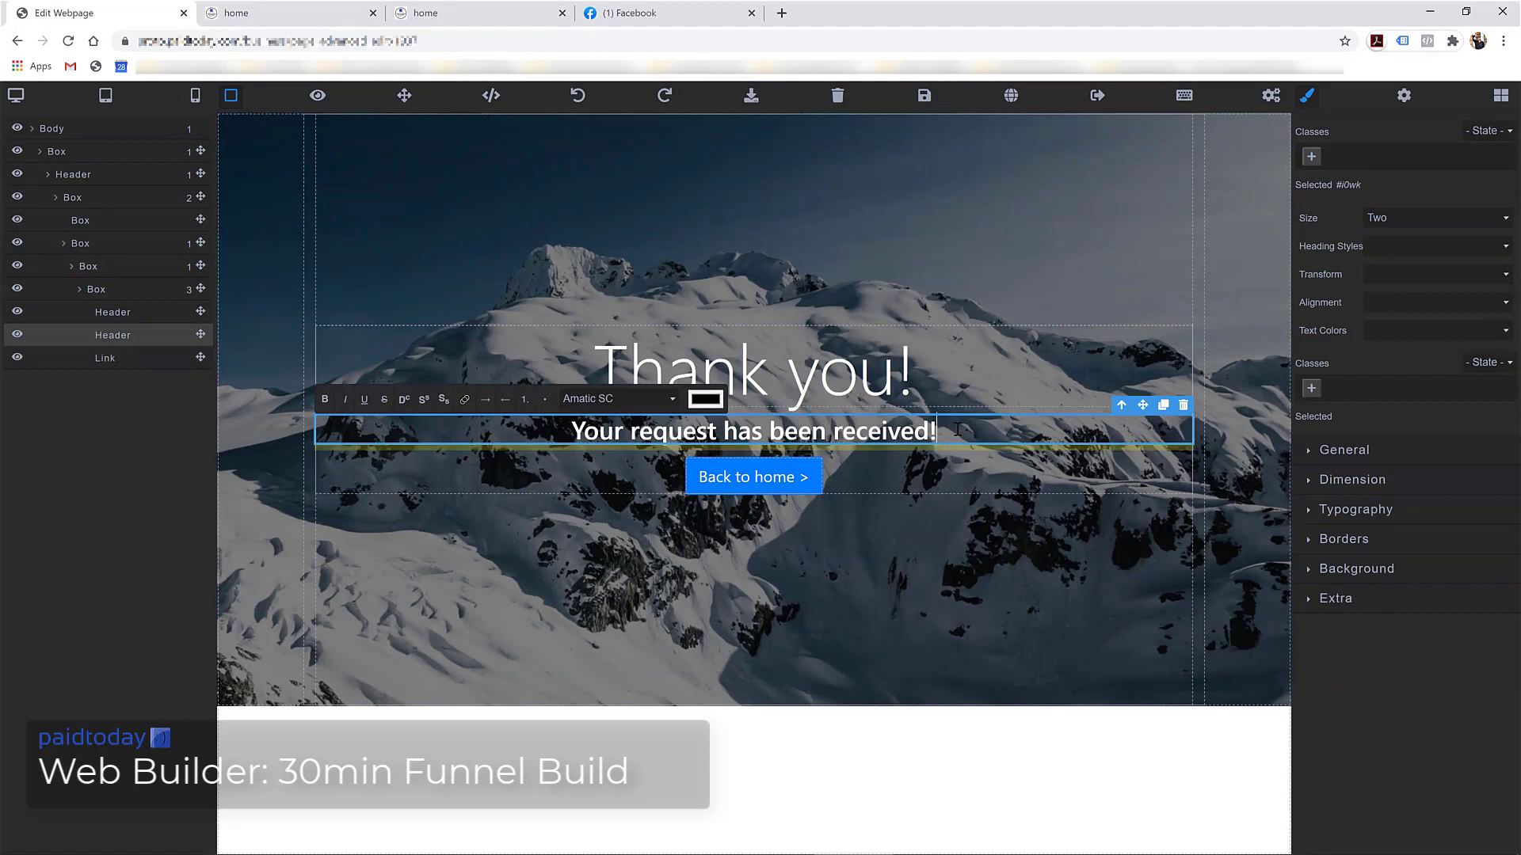
text(Look for our)
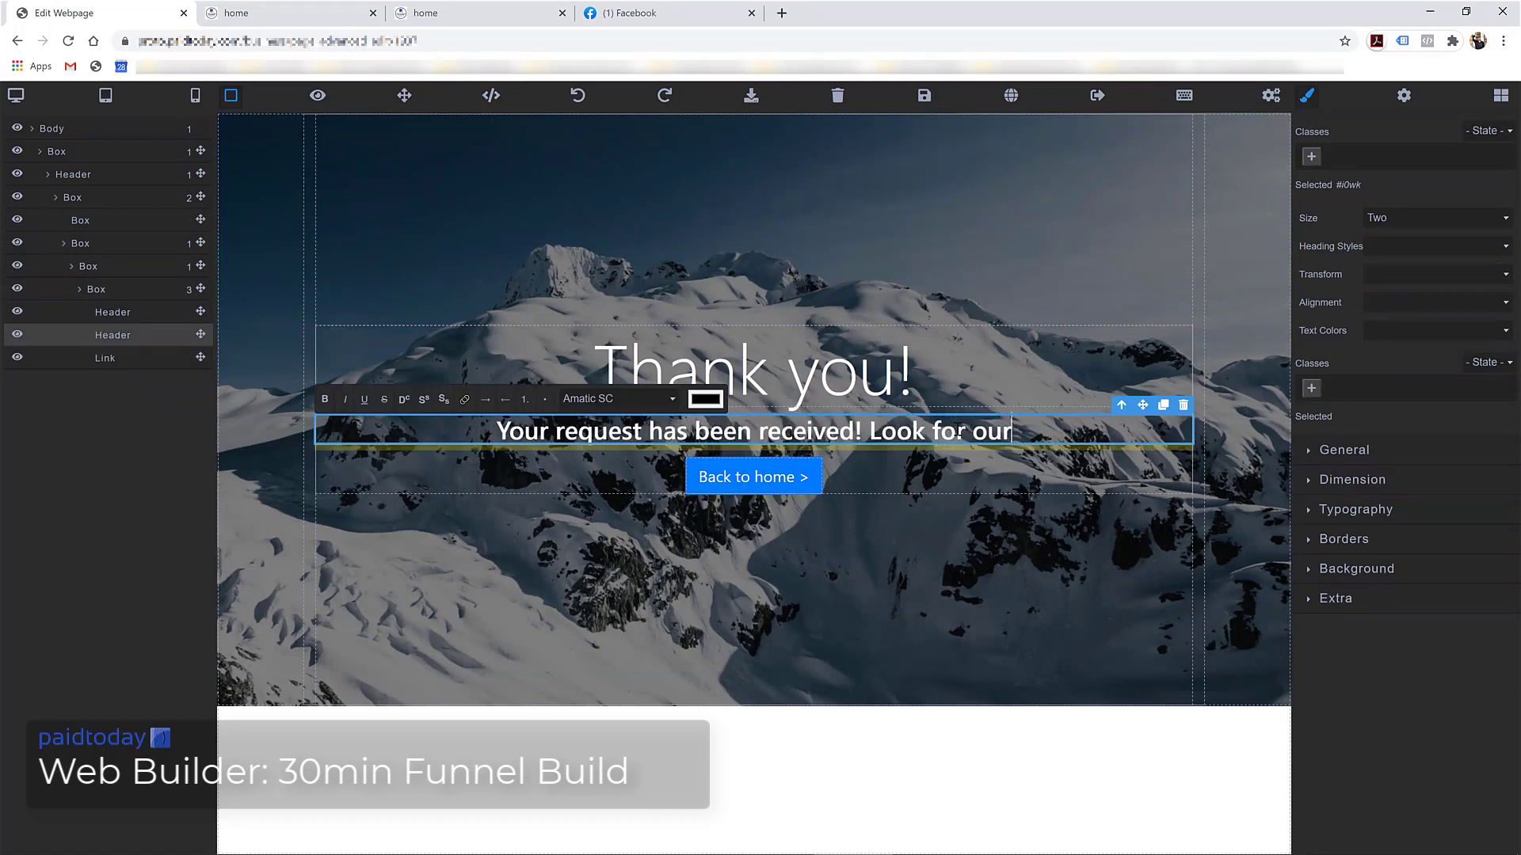
text( email.)
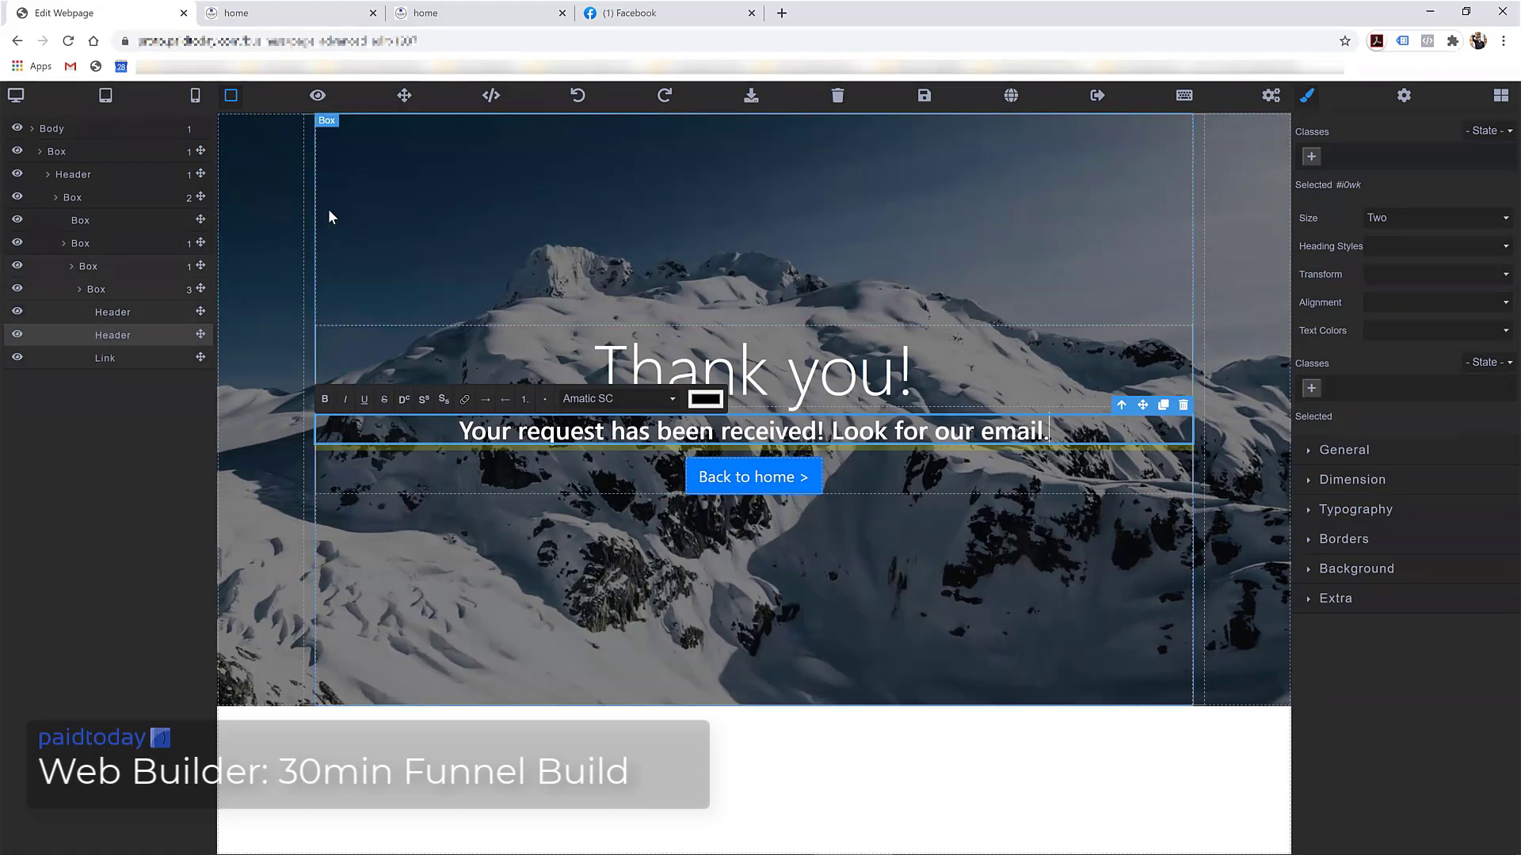
click(257, 214)
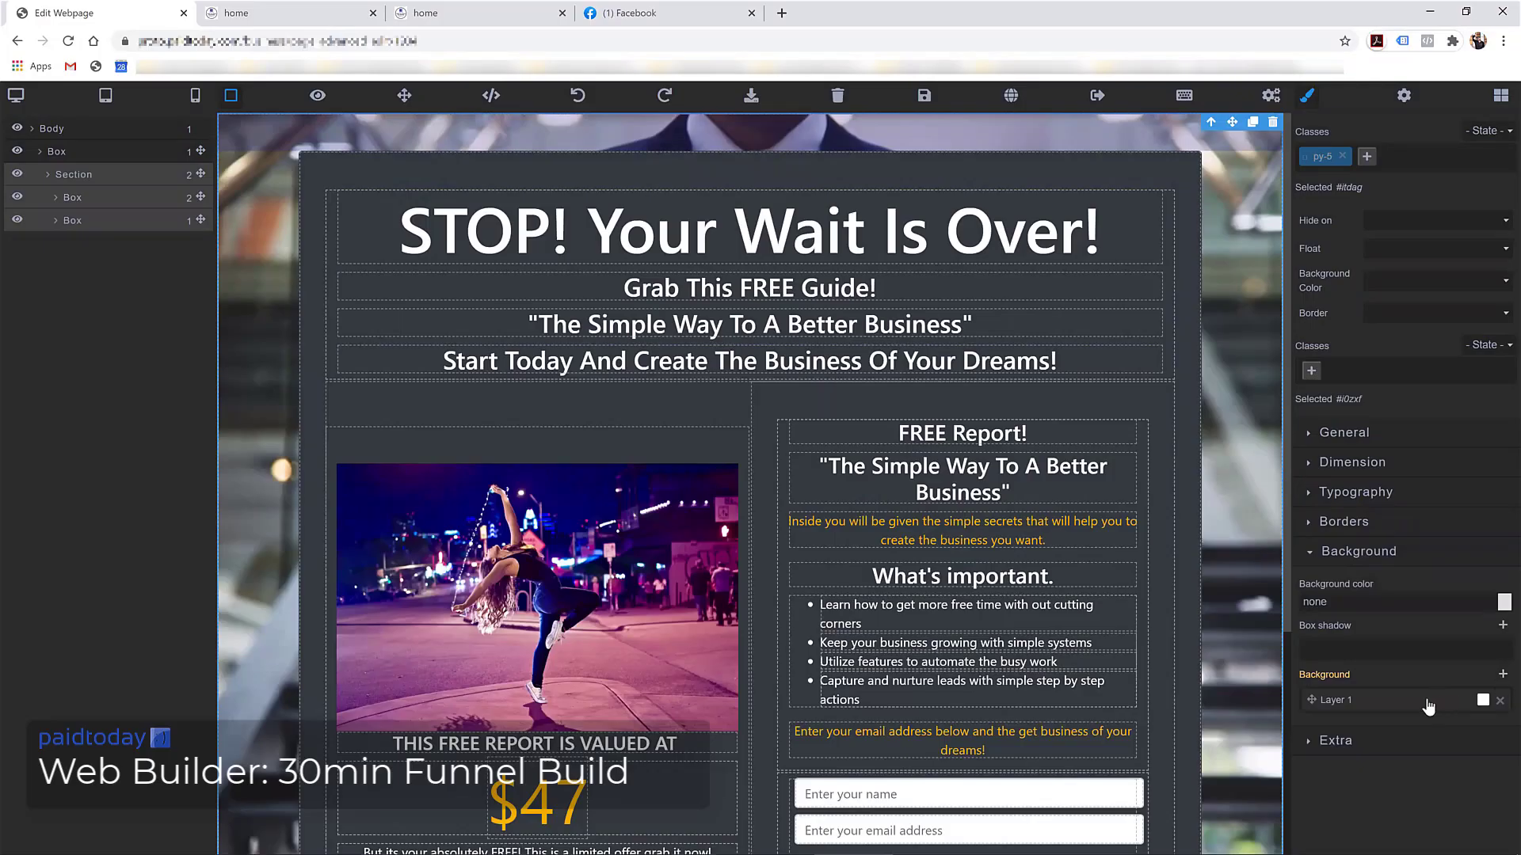
Set the opt-in page background to the palm-beach photo from a 'beach' Unsplash search
click(1427, 706)
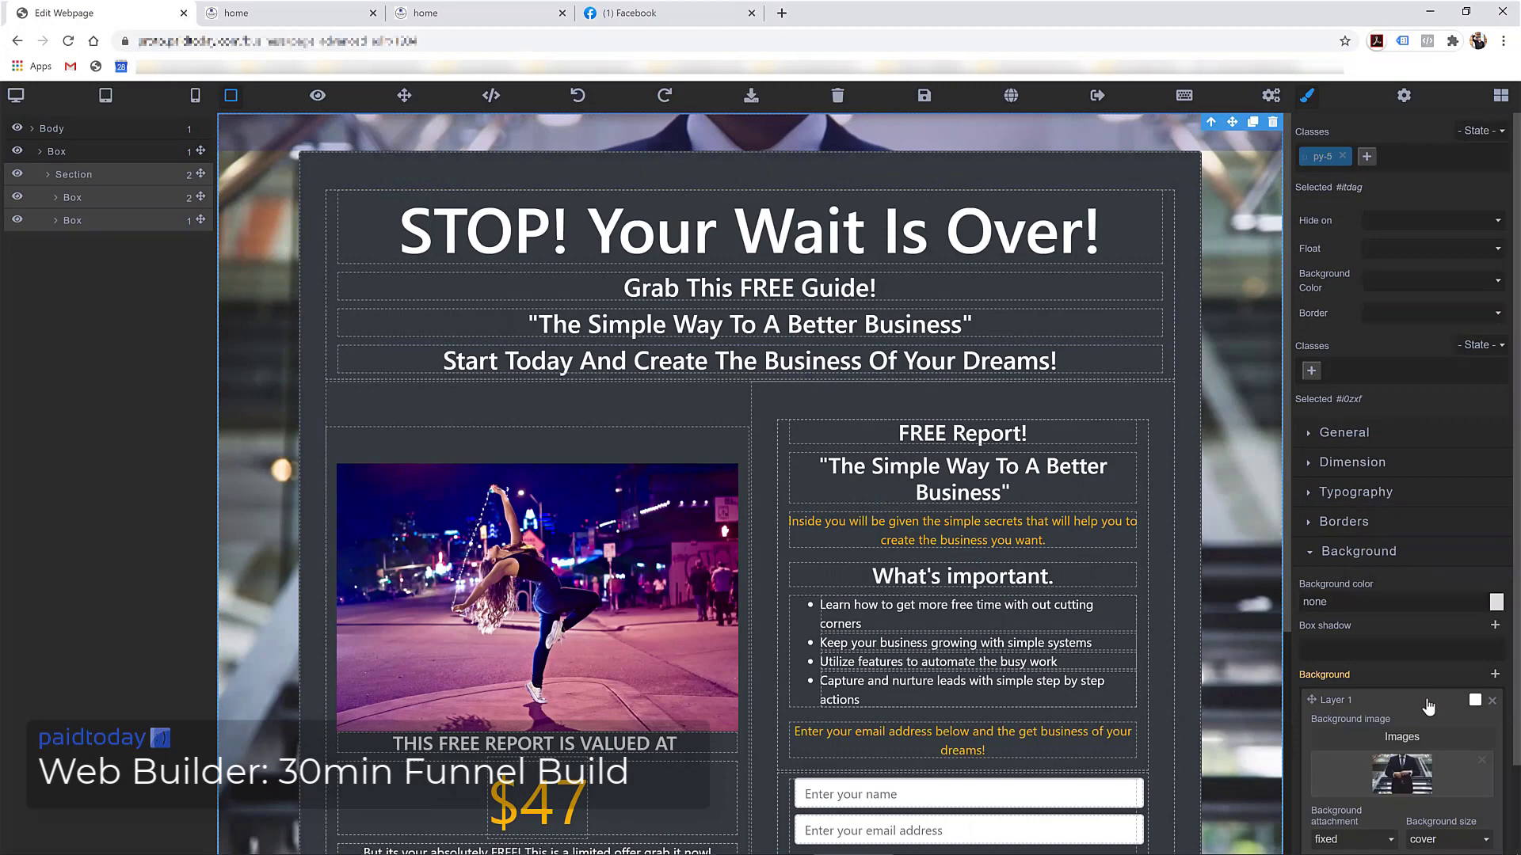
click(1388, 737)
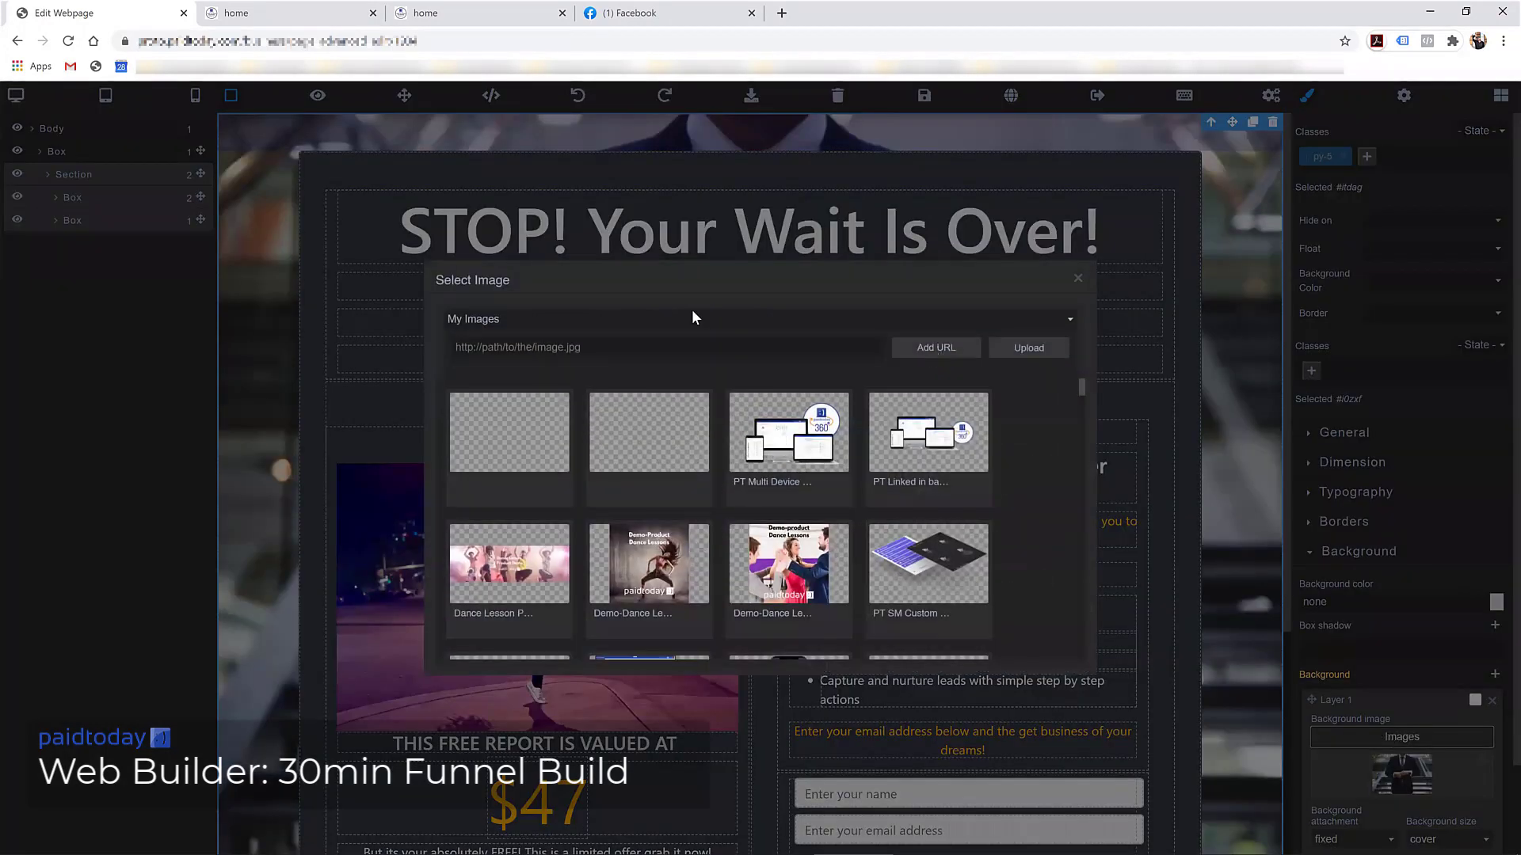
click(558, 323)
click(533, 348)
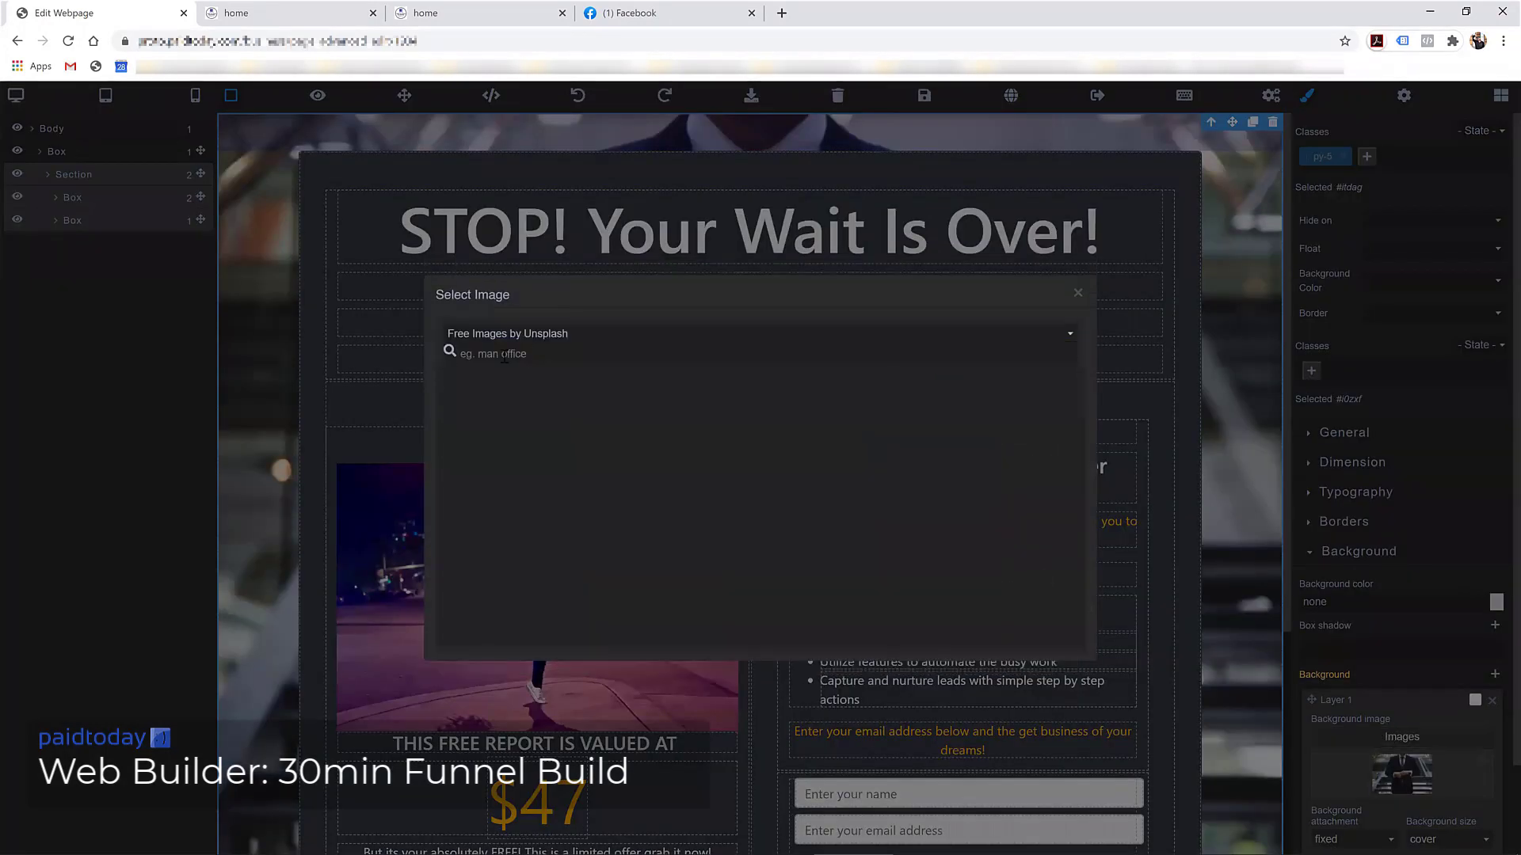
click(505, 354)
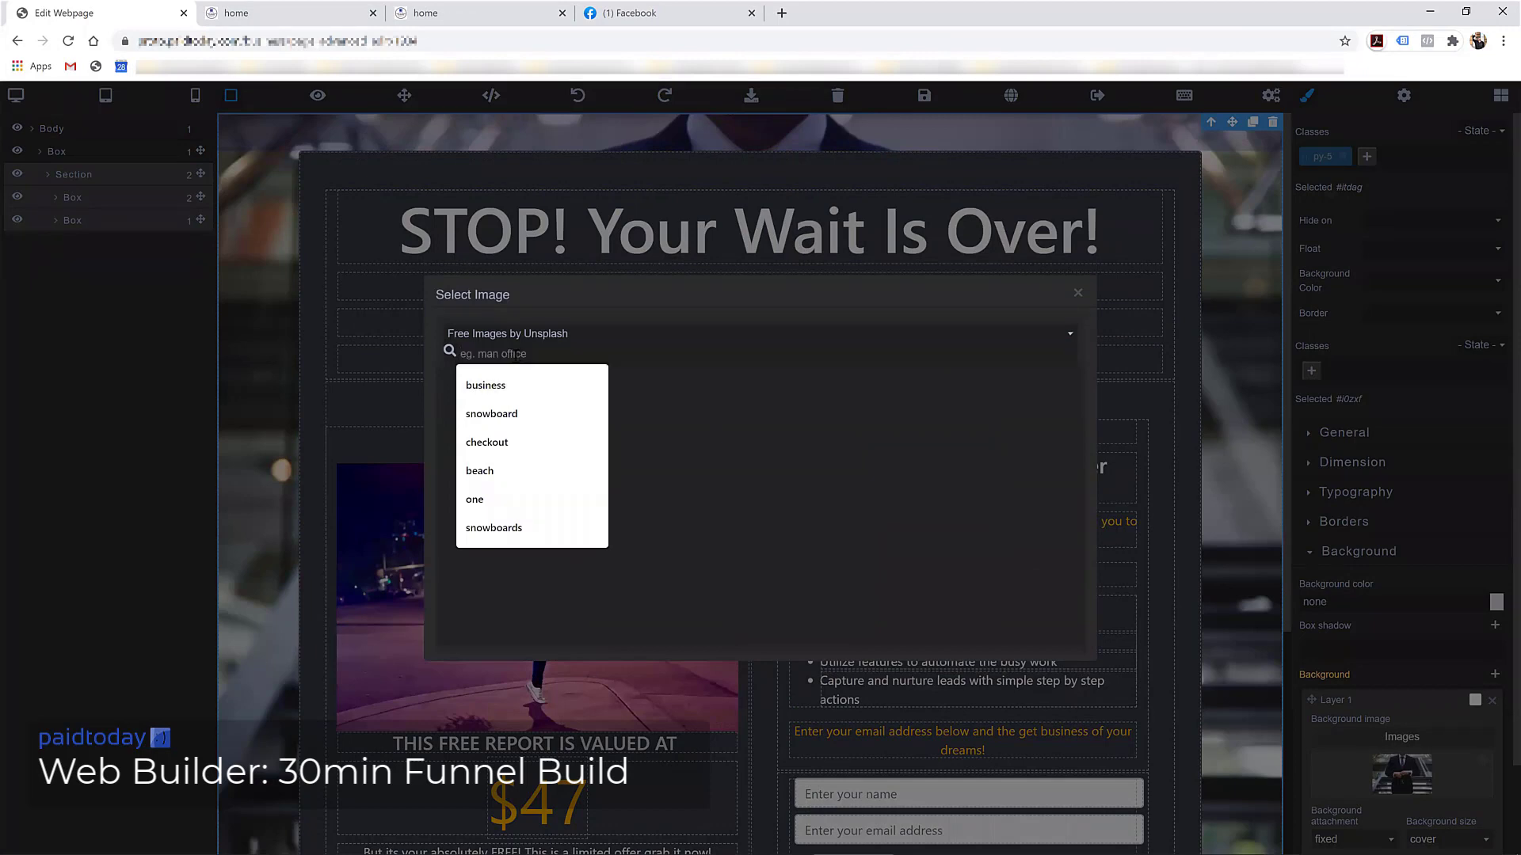
text(beach)
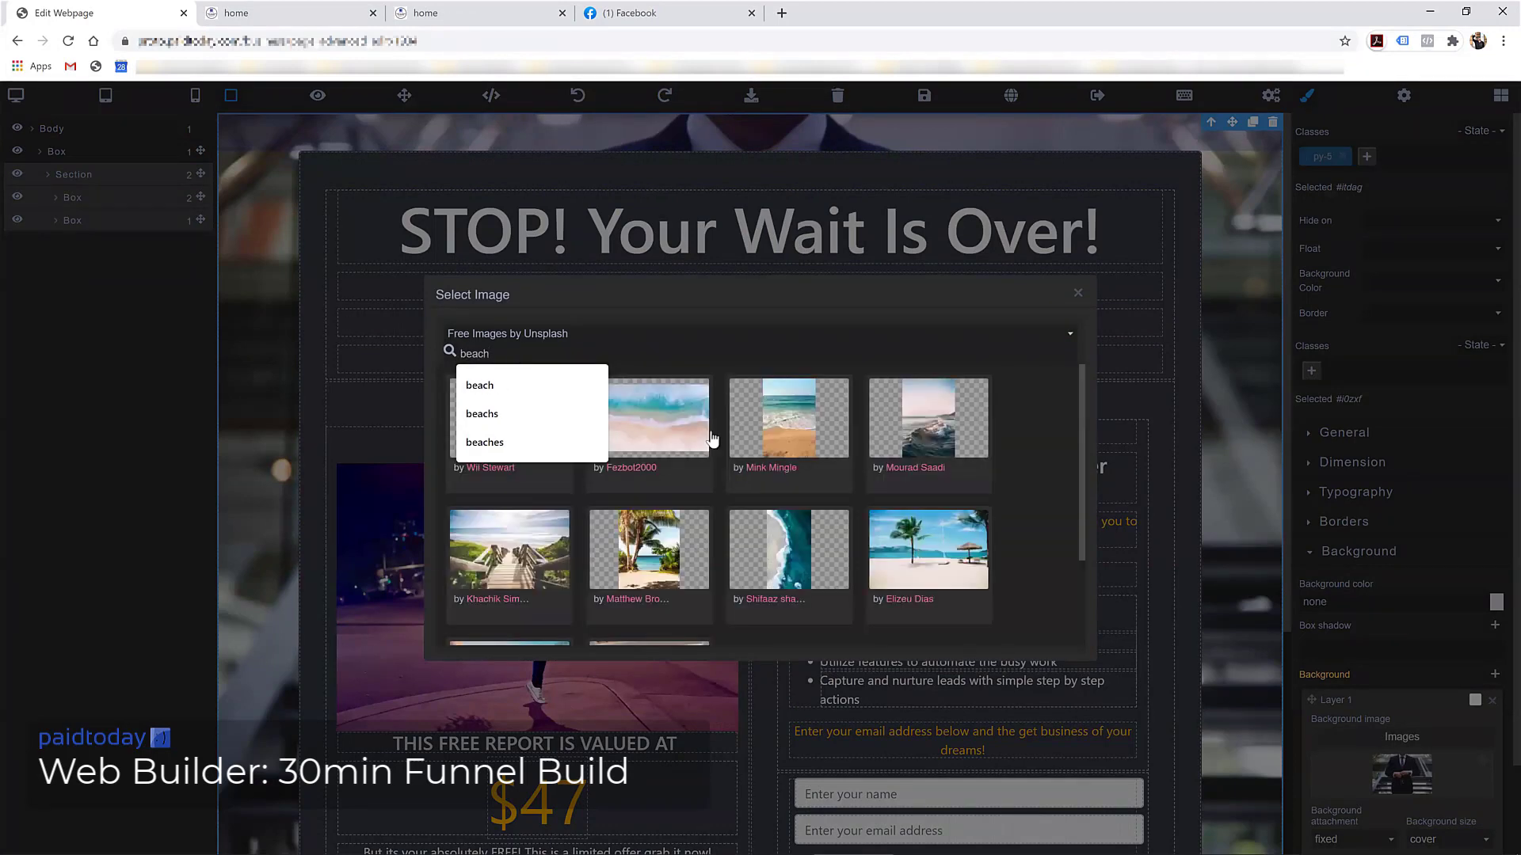
scroll(573, 472, down, 3)
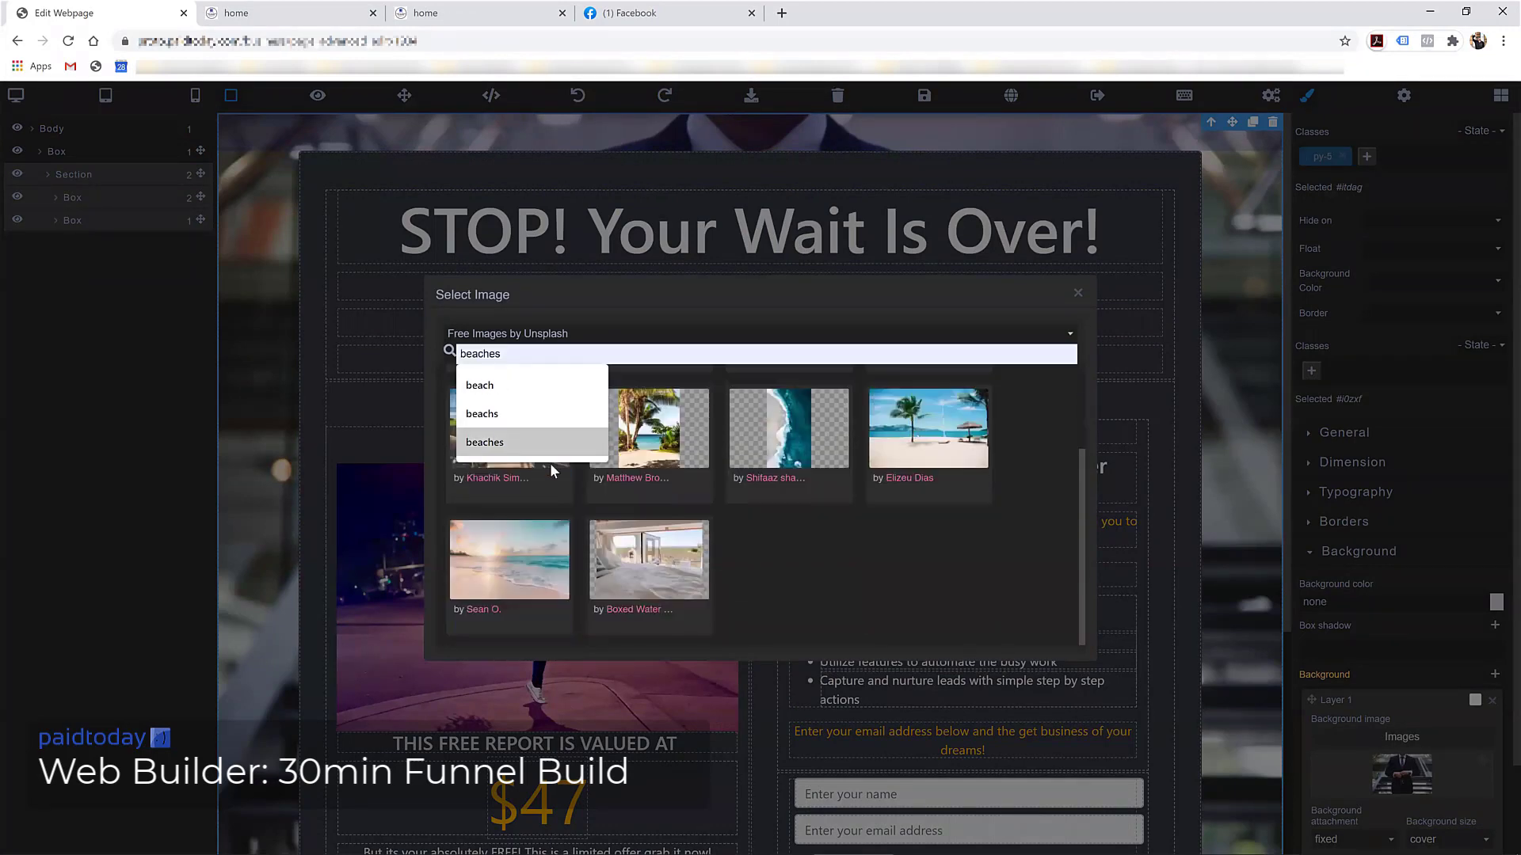
click(915, 436)
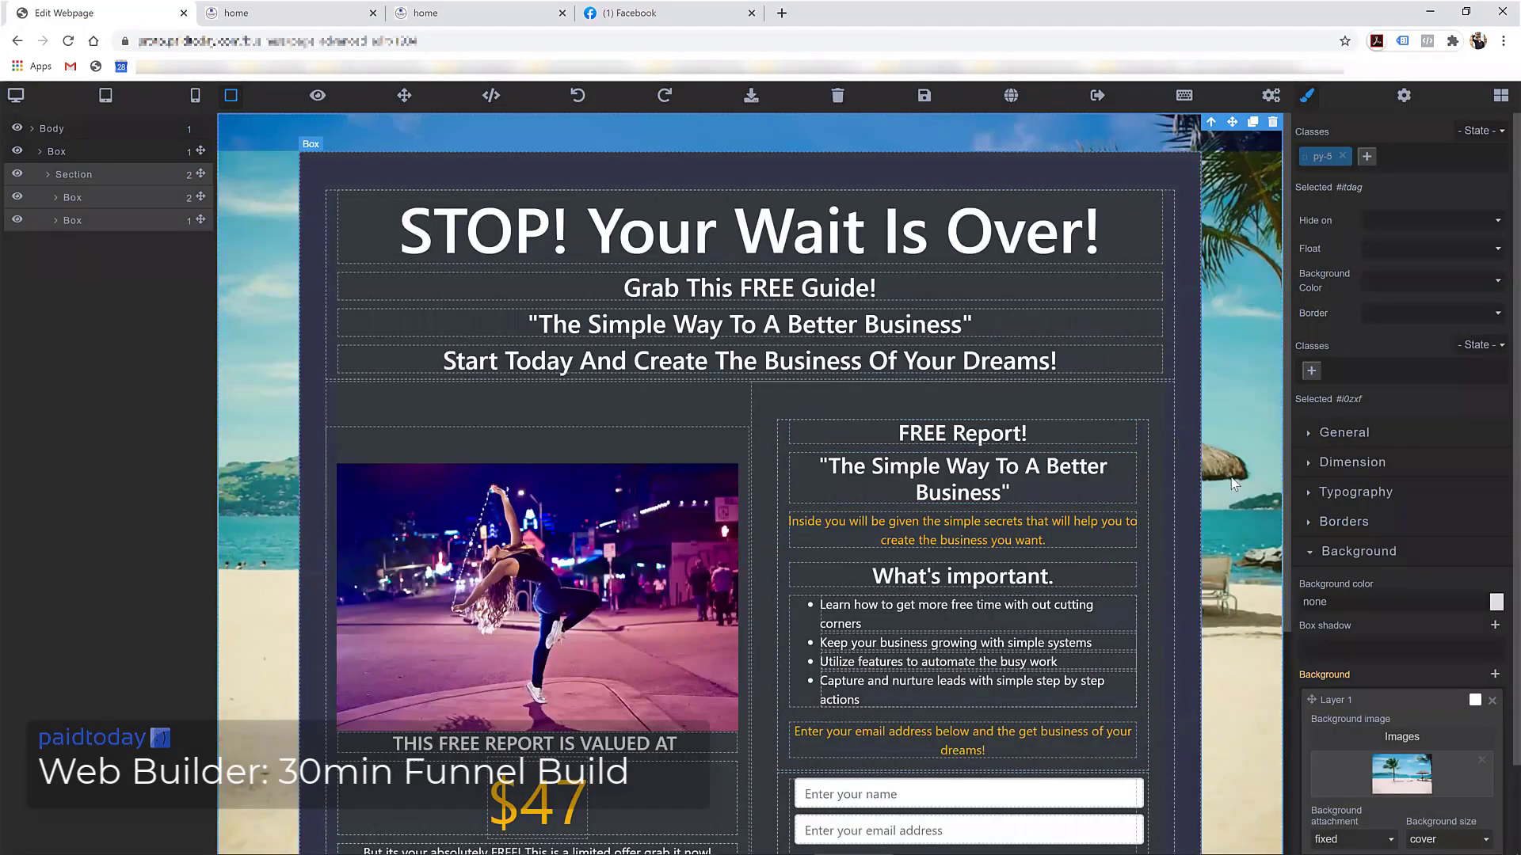
Save the opt-in page with its new beach background
scroll(1262, 505, down, 4)
scroll(279, 567, up, 4)
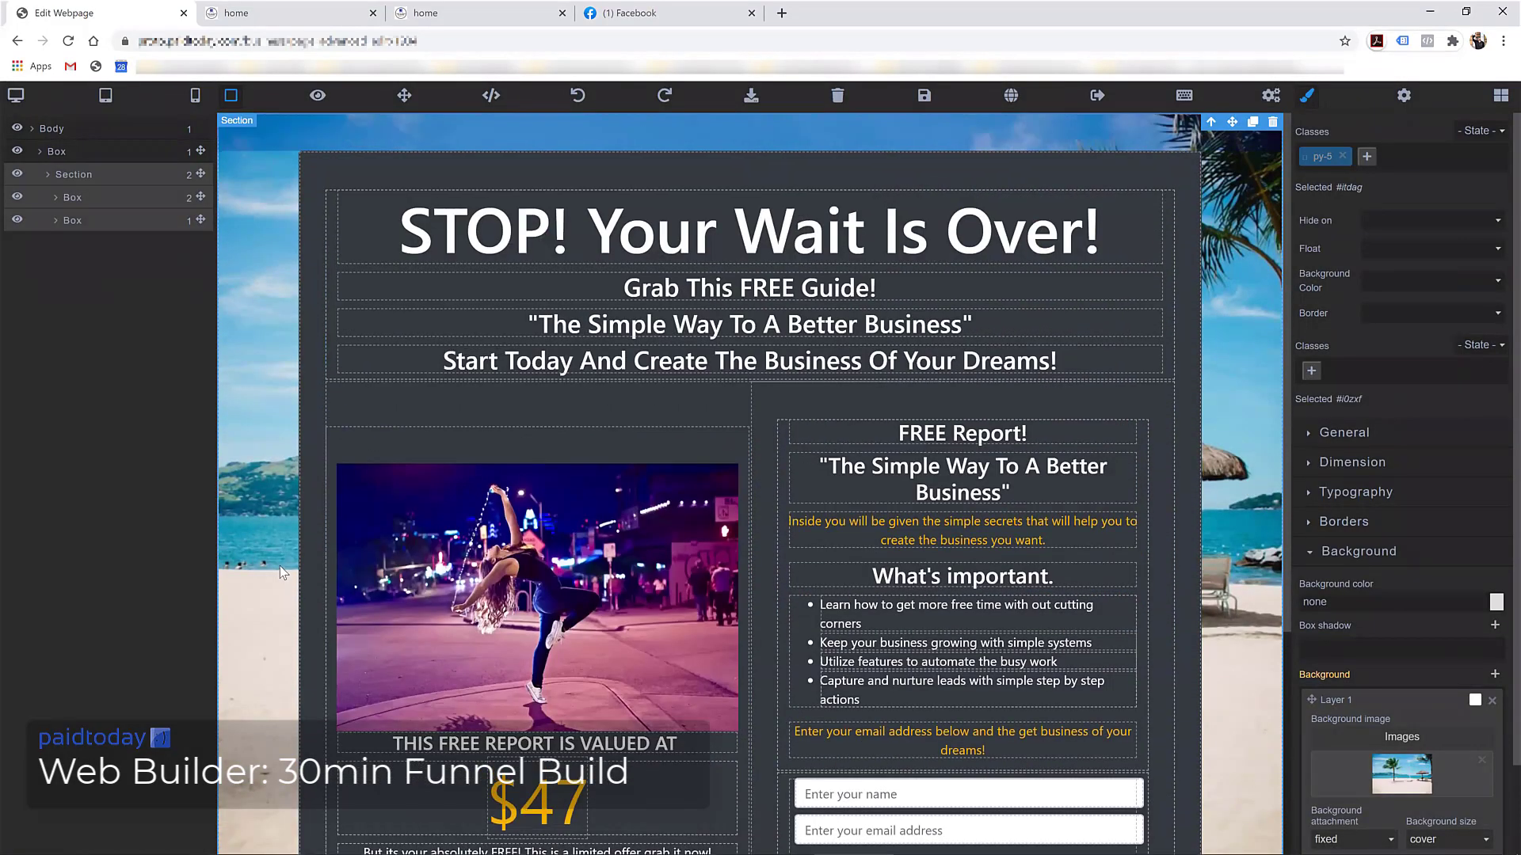
click(928, 100)
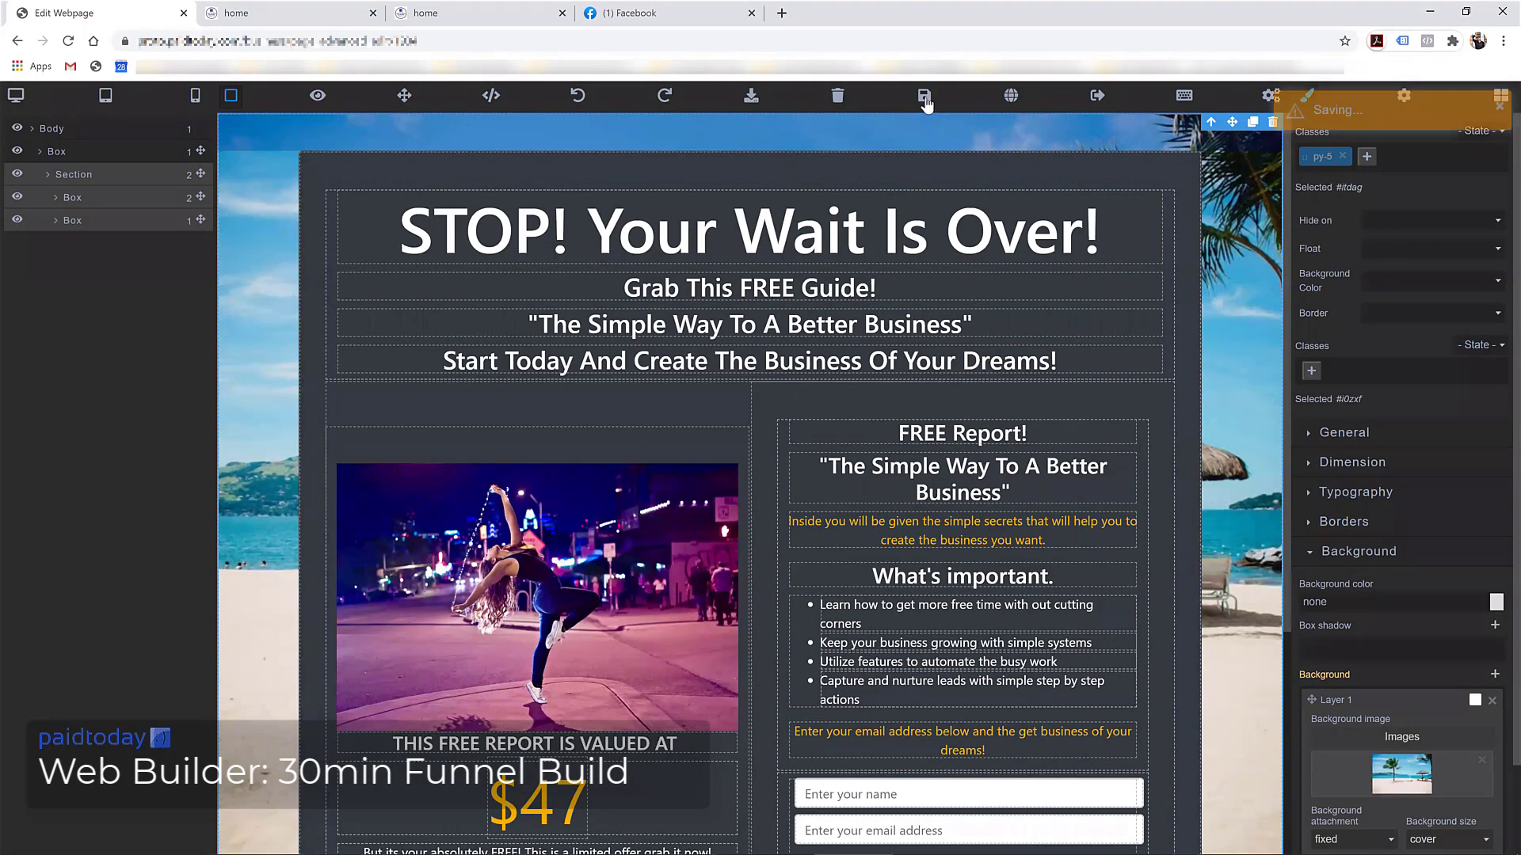
click(1013, 98)
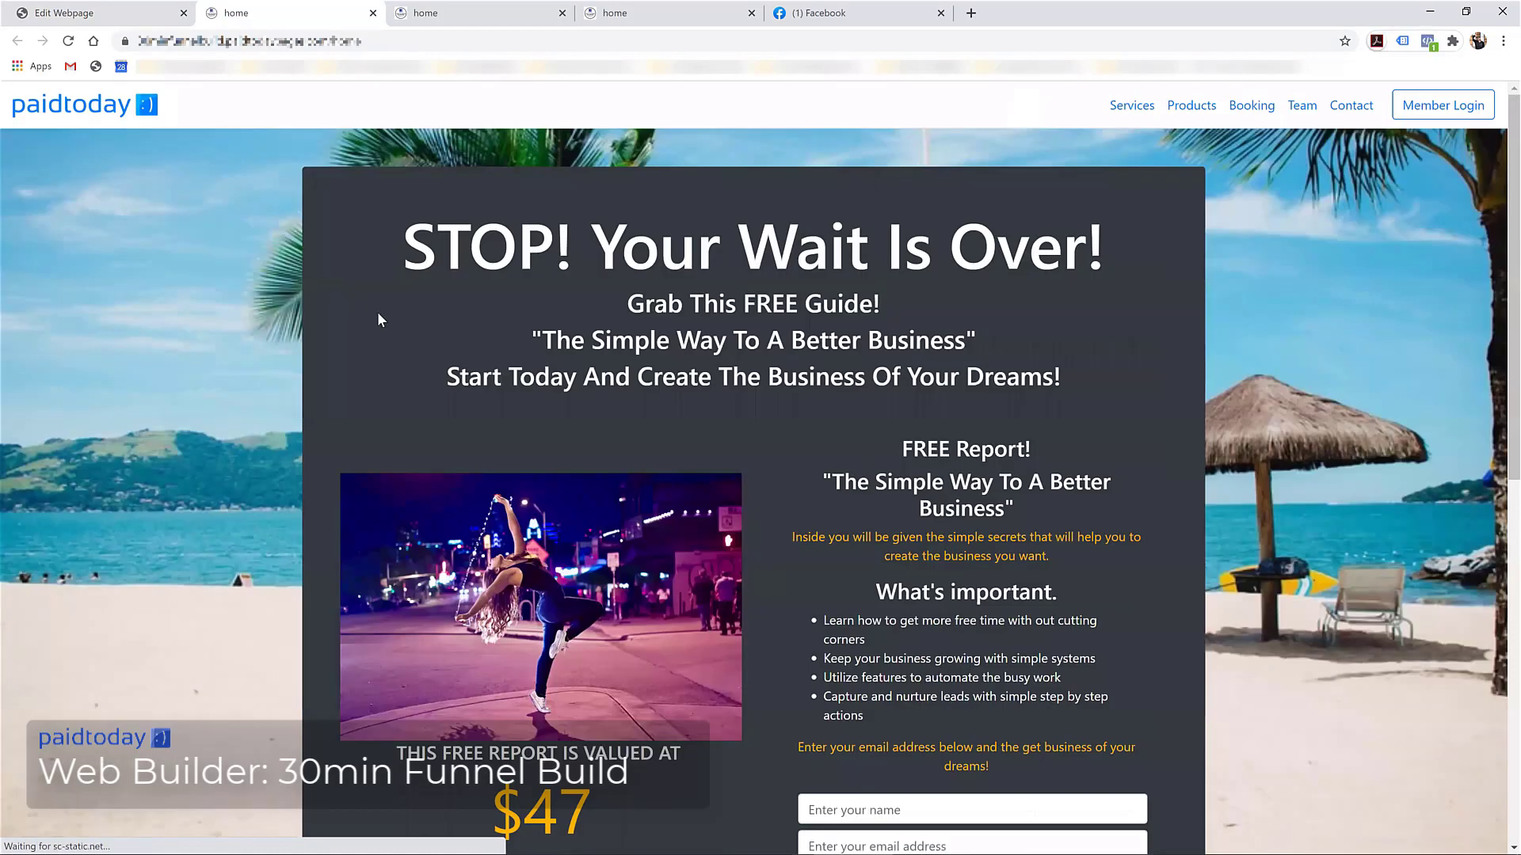
Scroll the live preview to check the beach background, opt-in form and five-star testimonials
scroll(378, 319, down, 8)
scroll(301, 390, up, 8)
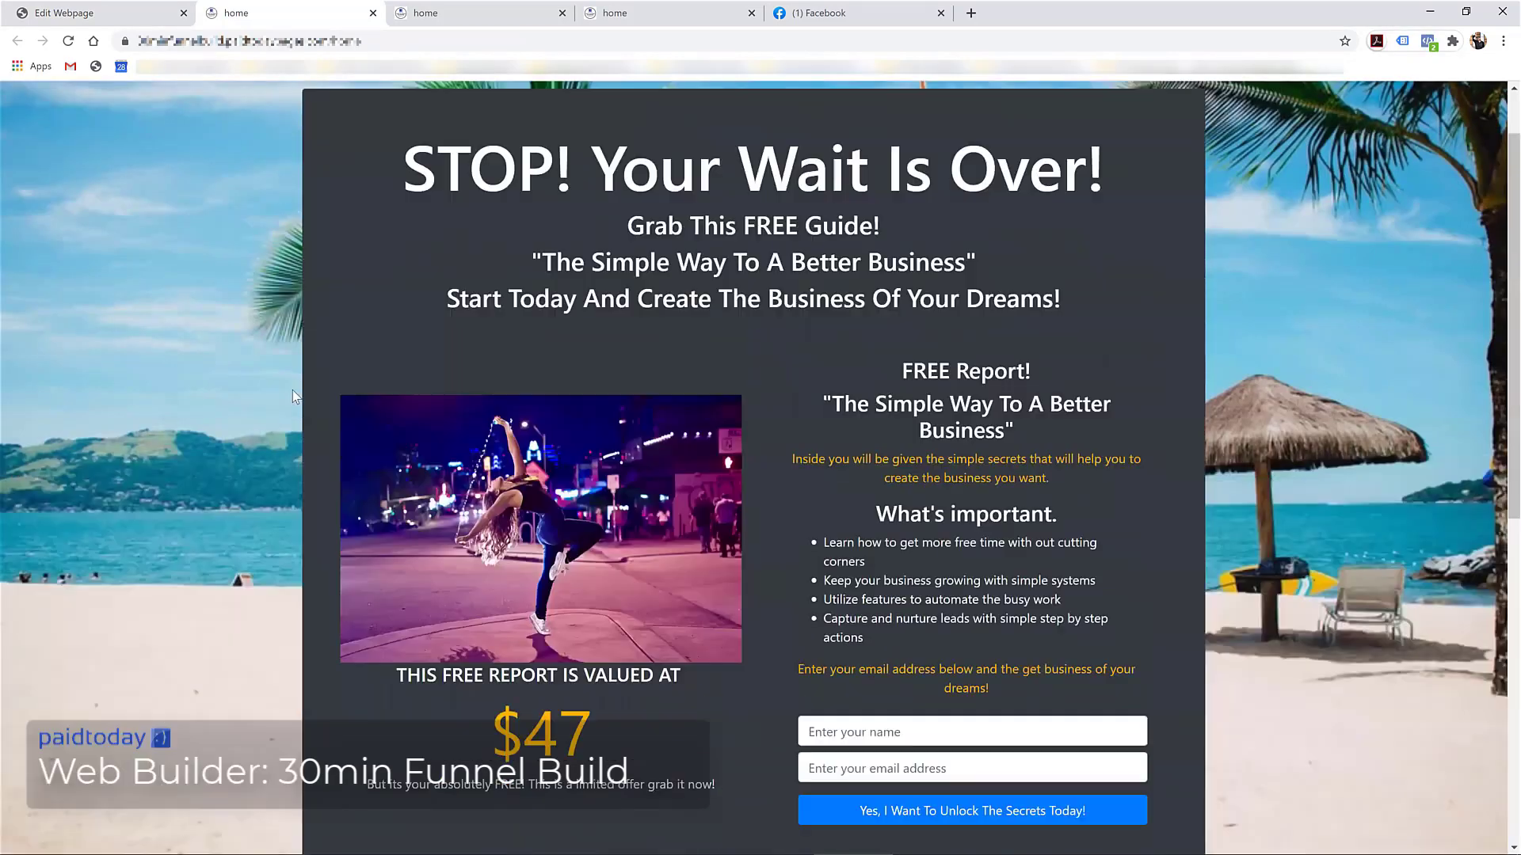
scroll(367, 469, down, 5)
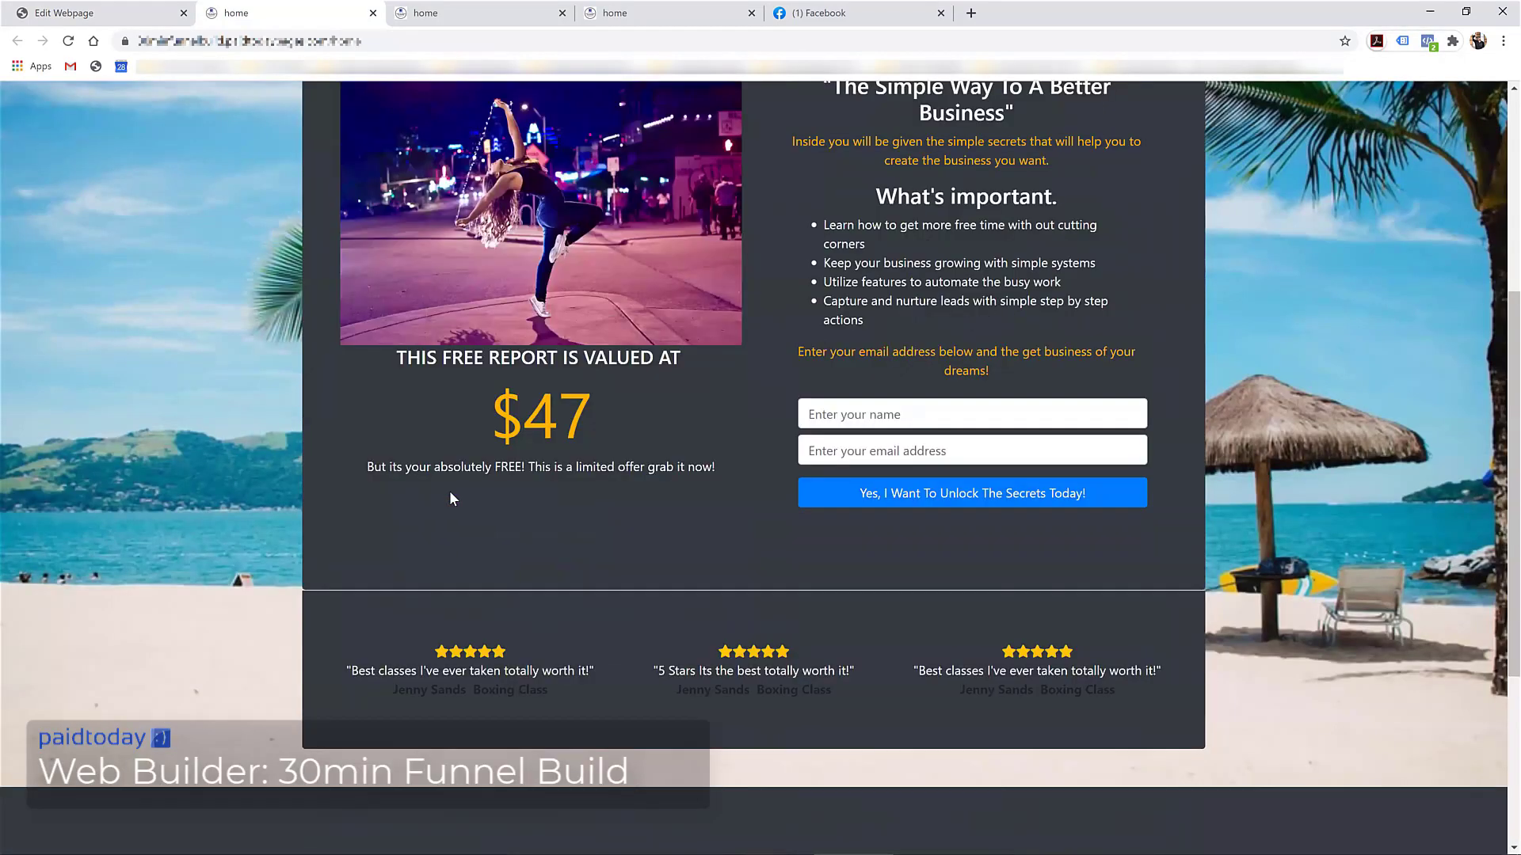
scroll(451, 499, up, 5)
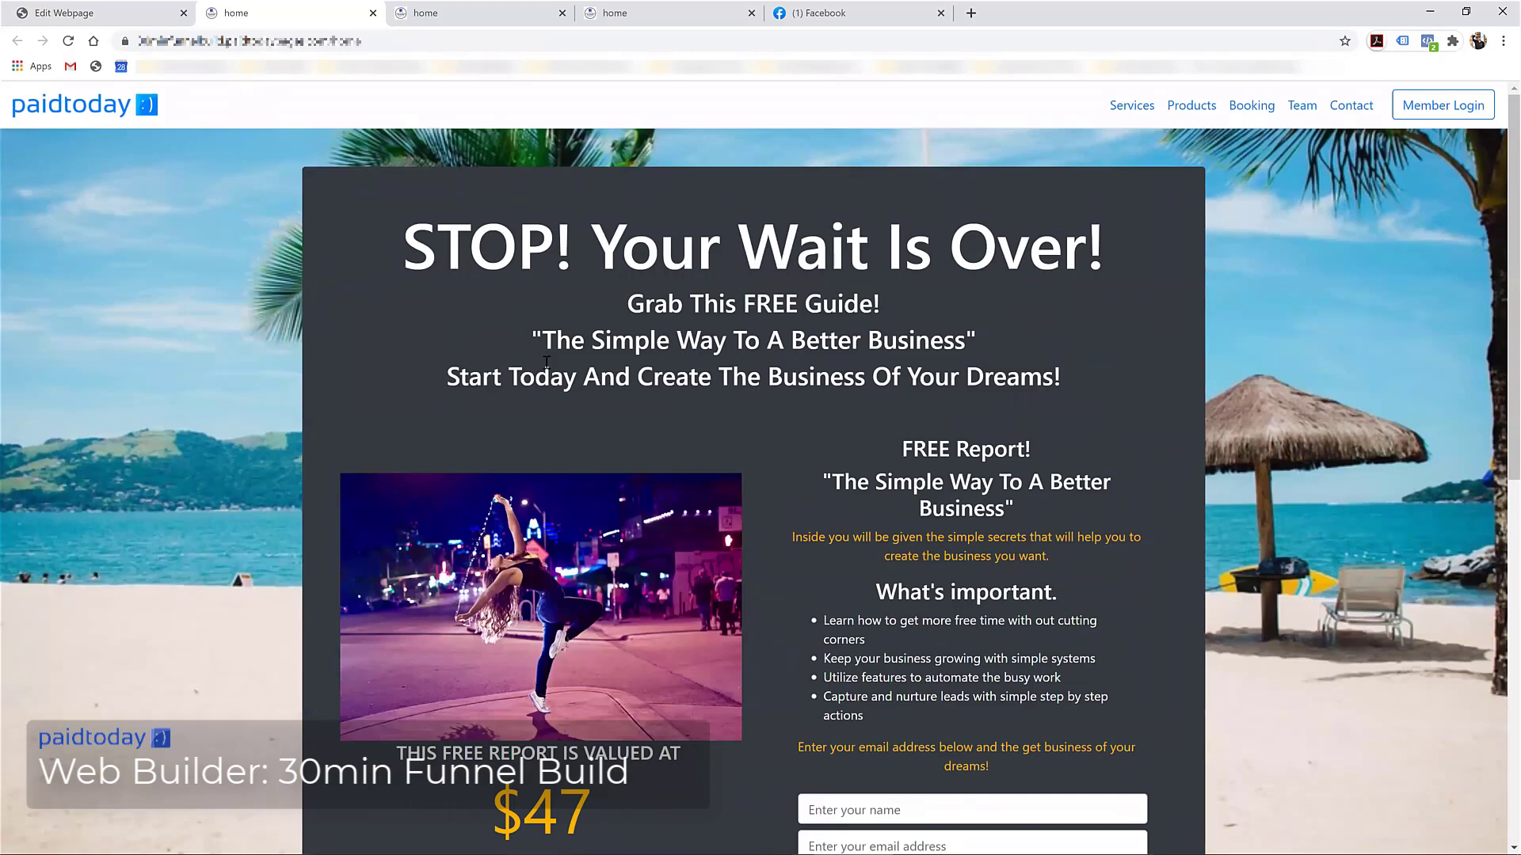
scroll(788, 386, down, 5)
Go back to the webpage editor and select the existing name-and-email opt-in form
scroll(655, 367, up, 5)
click(93, 11)
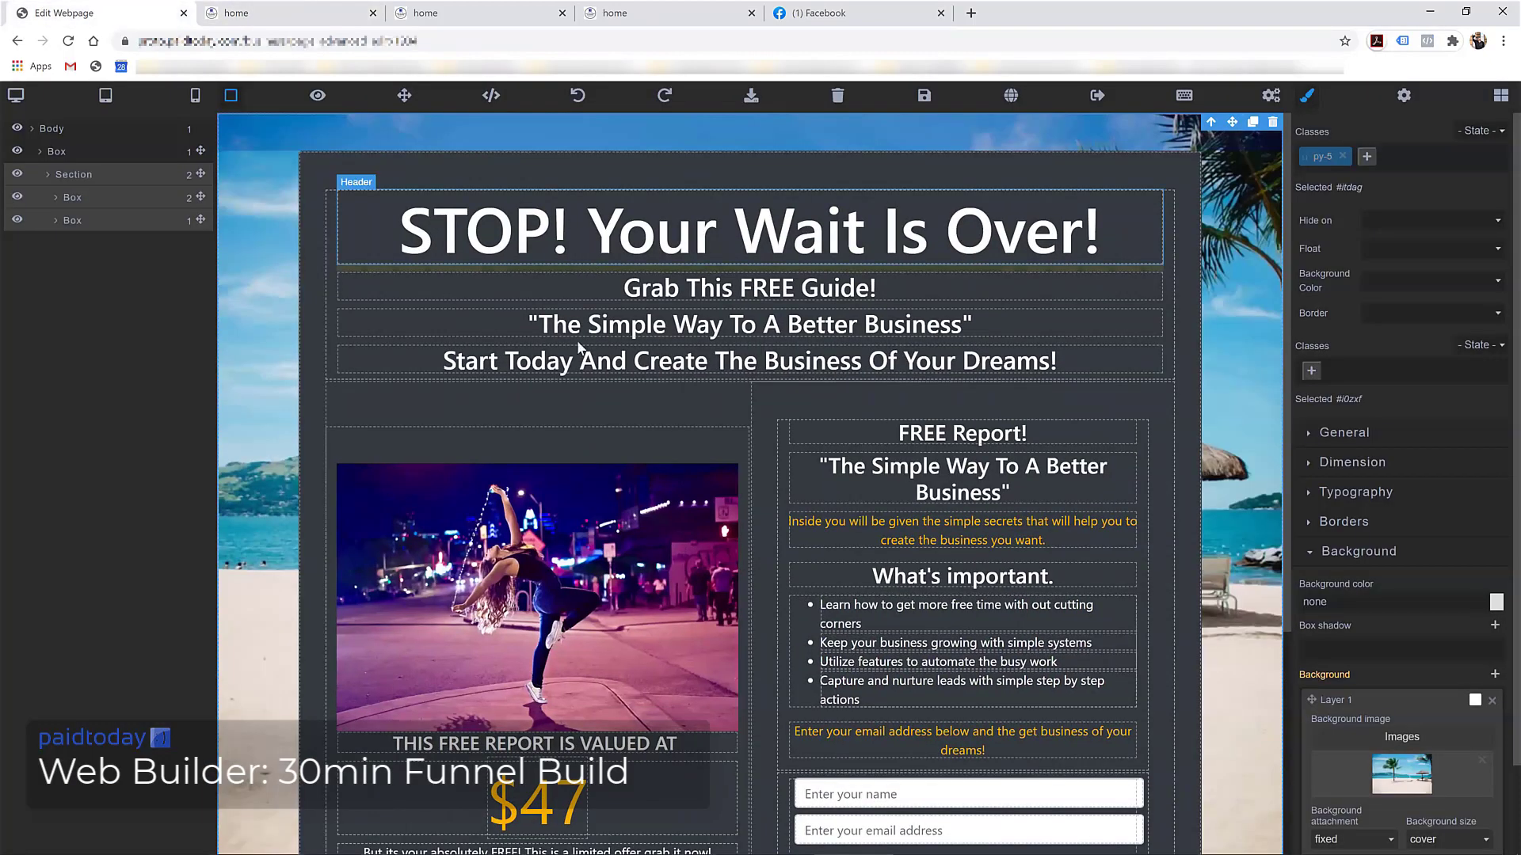
scroll(955, 515, down, 4)
click(790, 484)
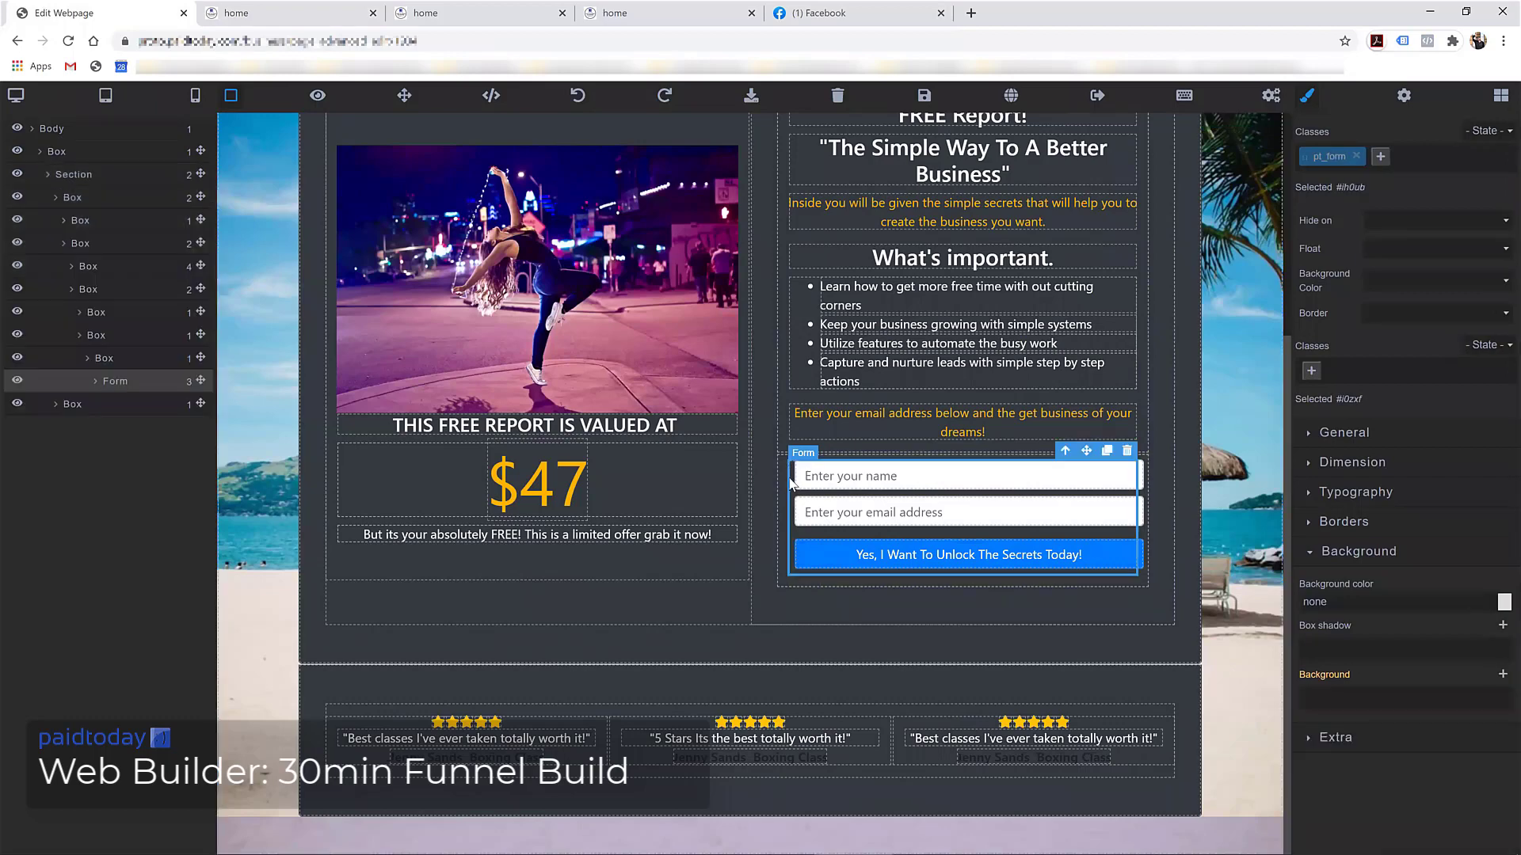
From the Blocks library's forms, drag a detailed form template below the opt-in form
click(1500, 96)
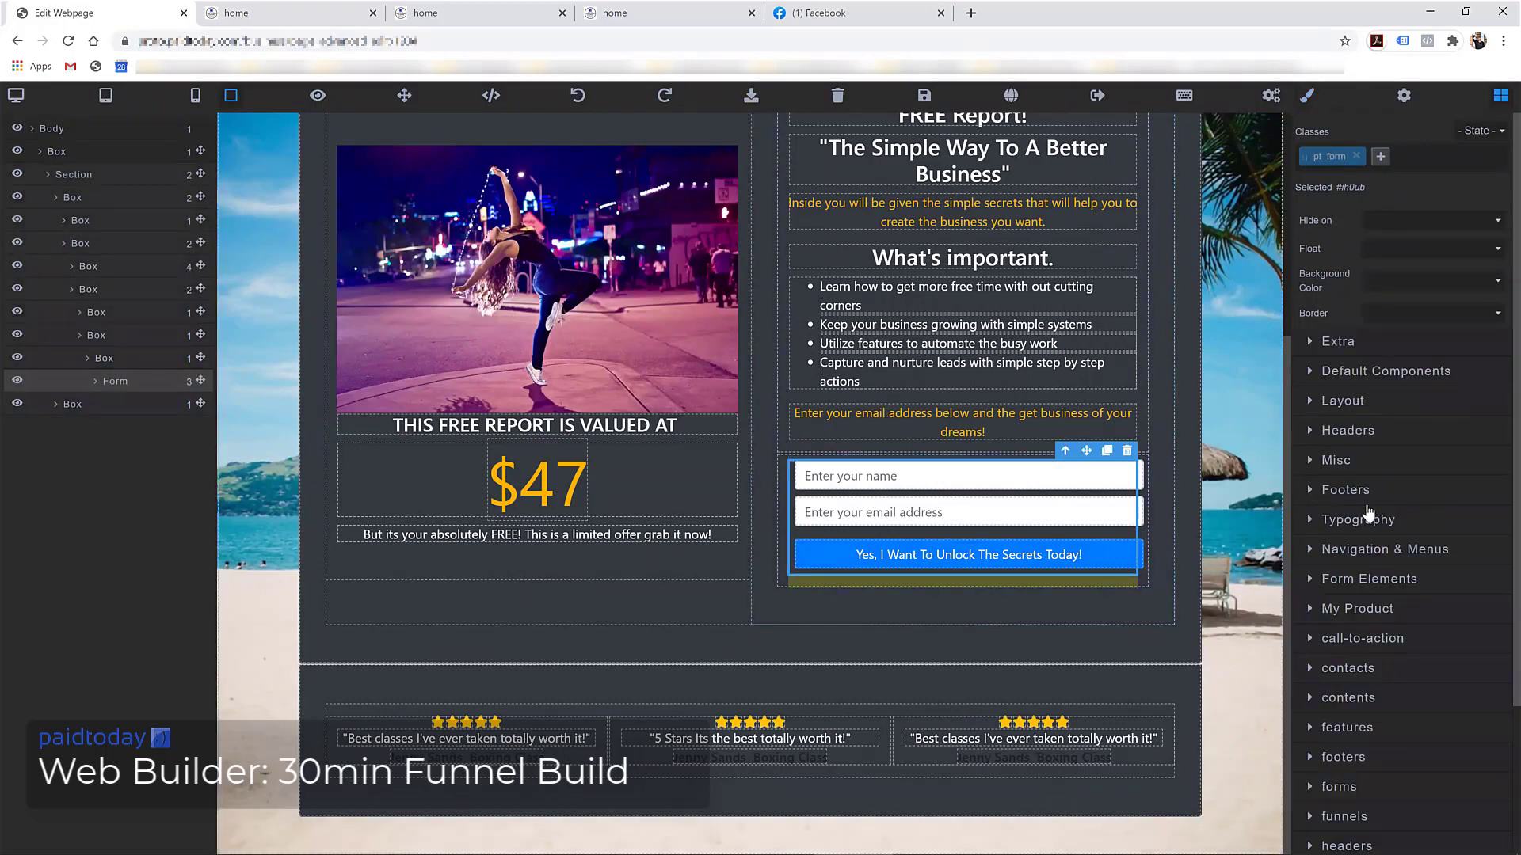
scroll(1357, 539, down, 2)
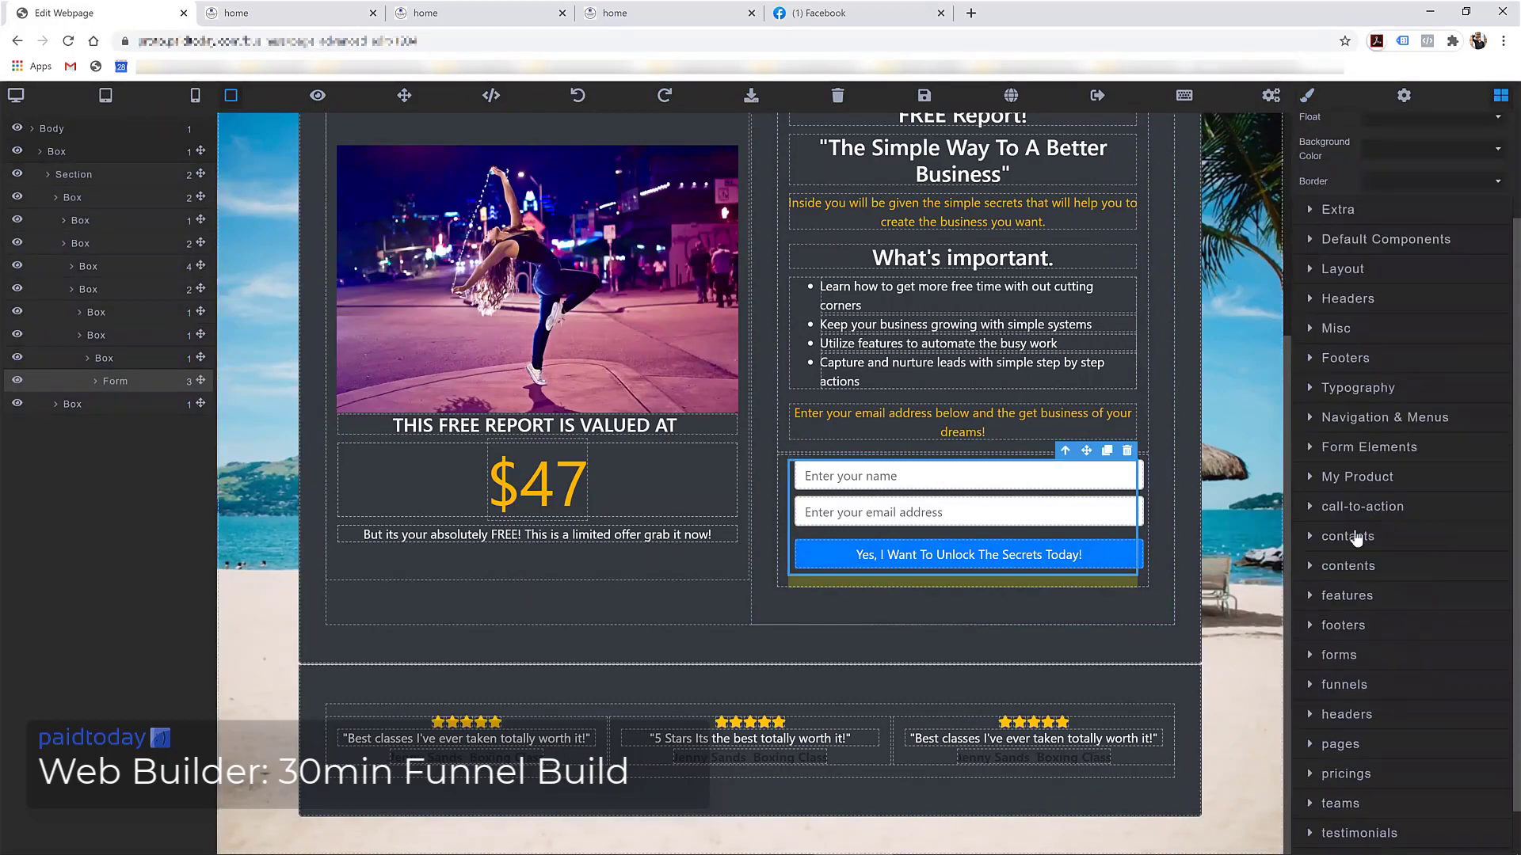
click(1338, 656)
scroll(1357, 457, down, 4)
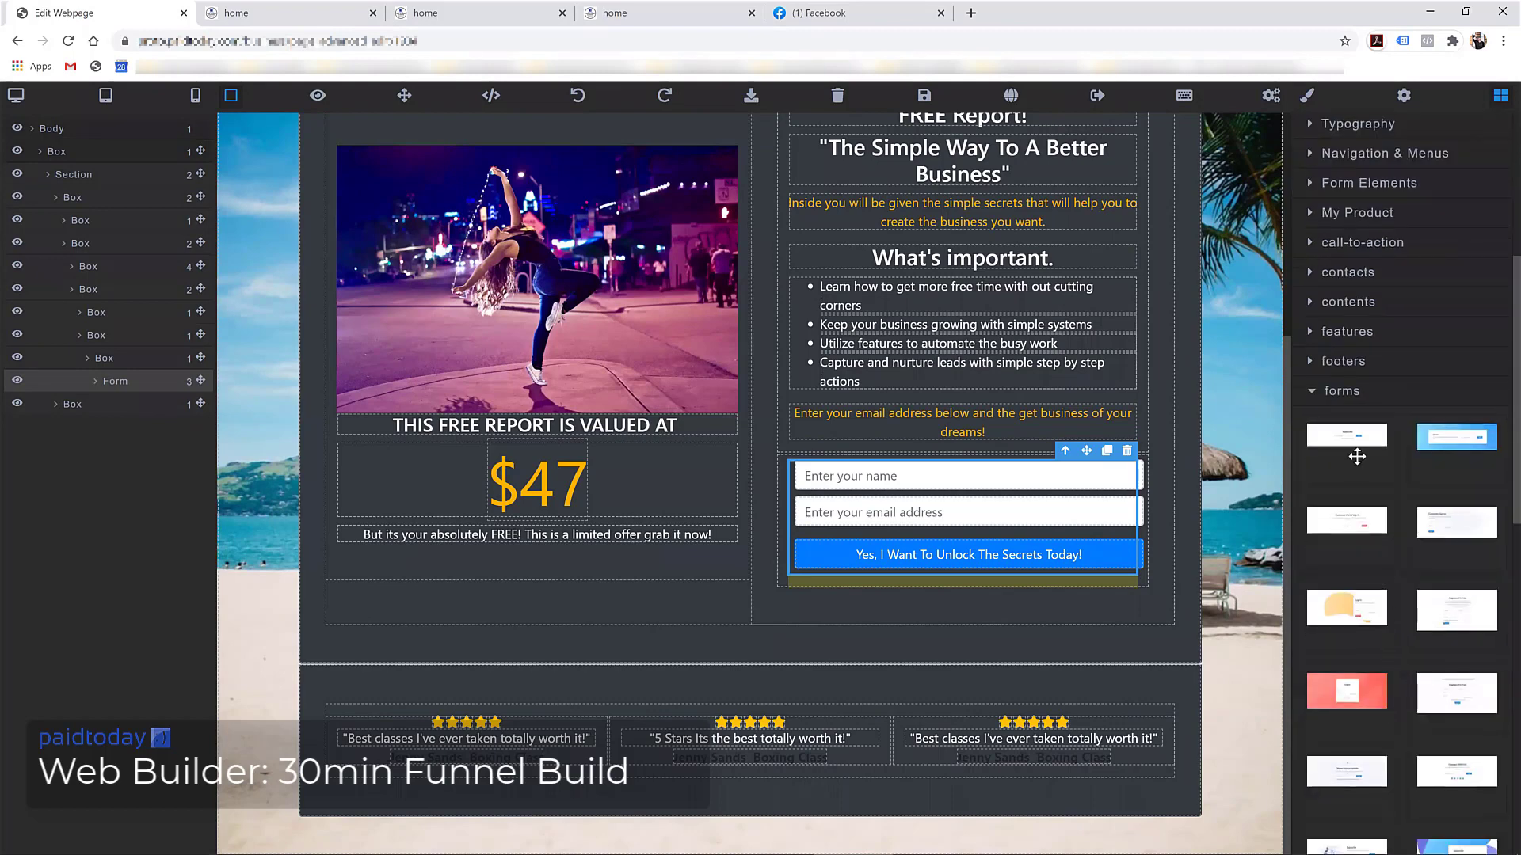
scroll(1347, 470, down, 4)
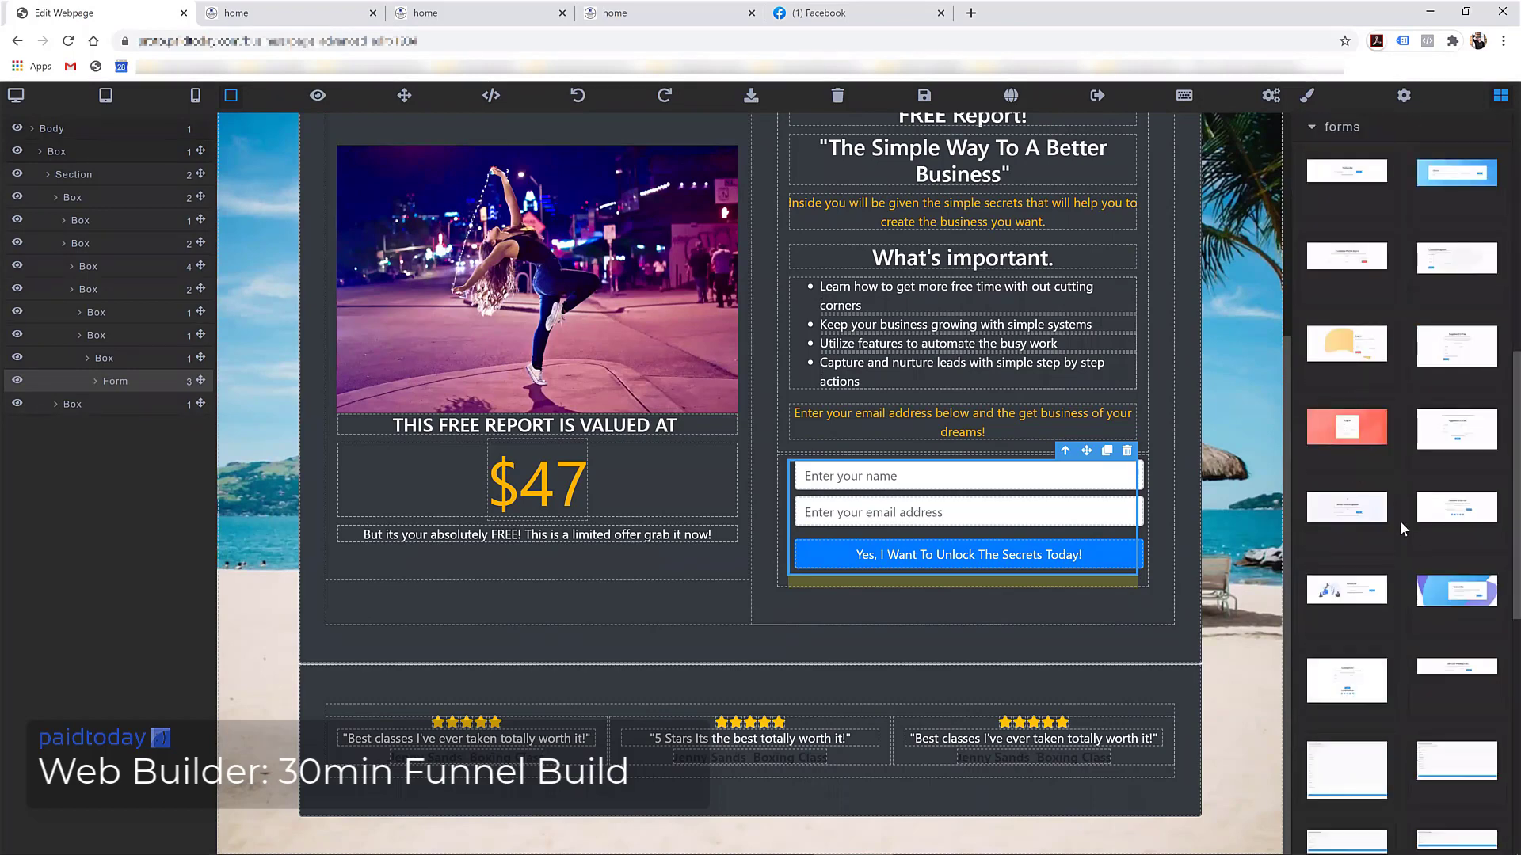
scroll(1421, 535, down, 4)
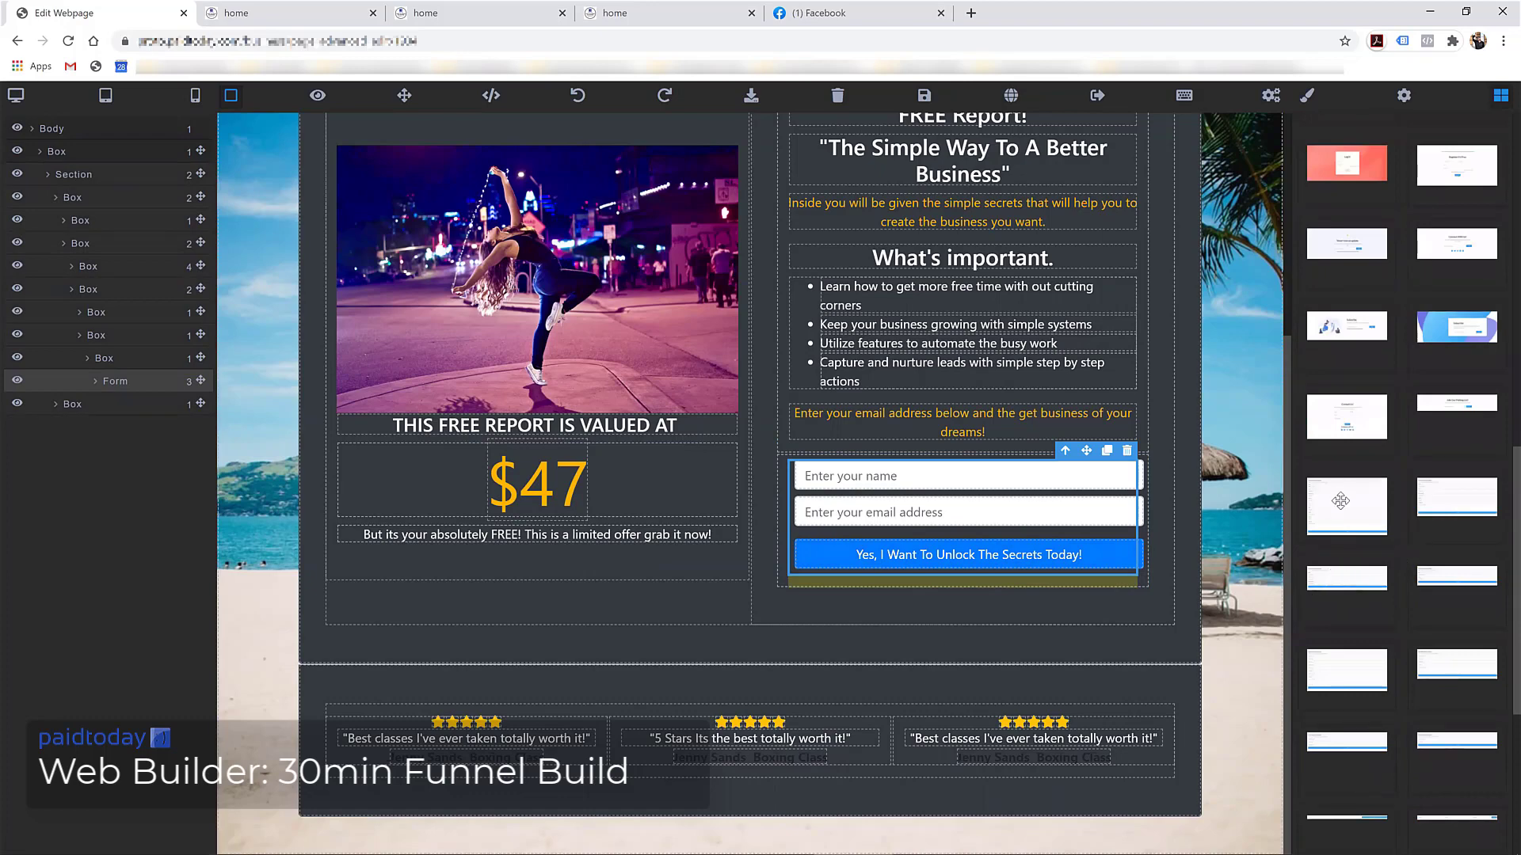
drag(1357, 505, 975, 591)
Select the name-and-email form box, then the new multi-field form's container
scroll(951, 562, up, 3)
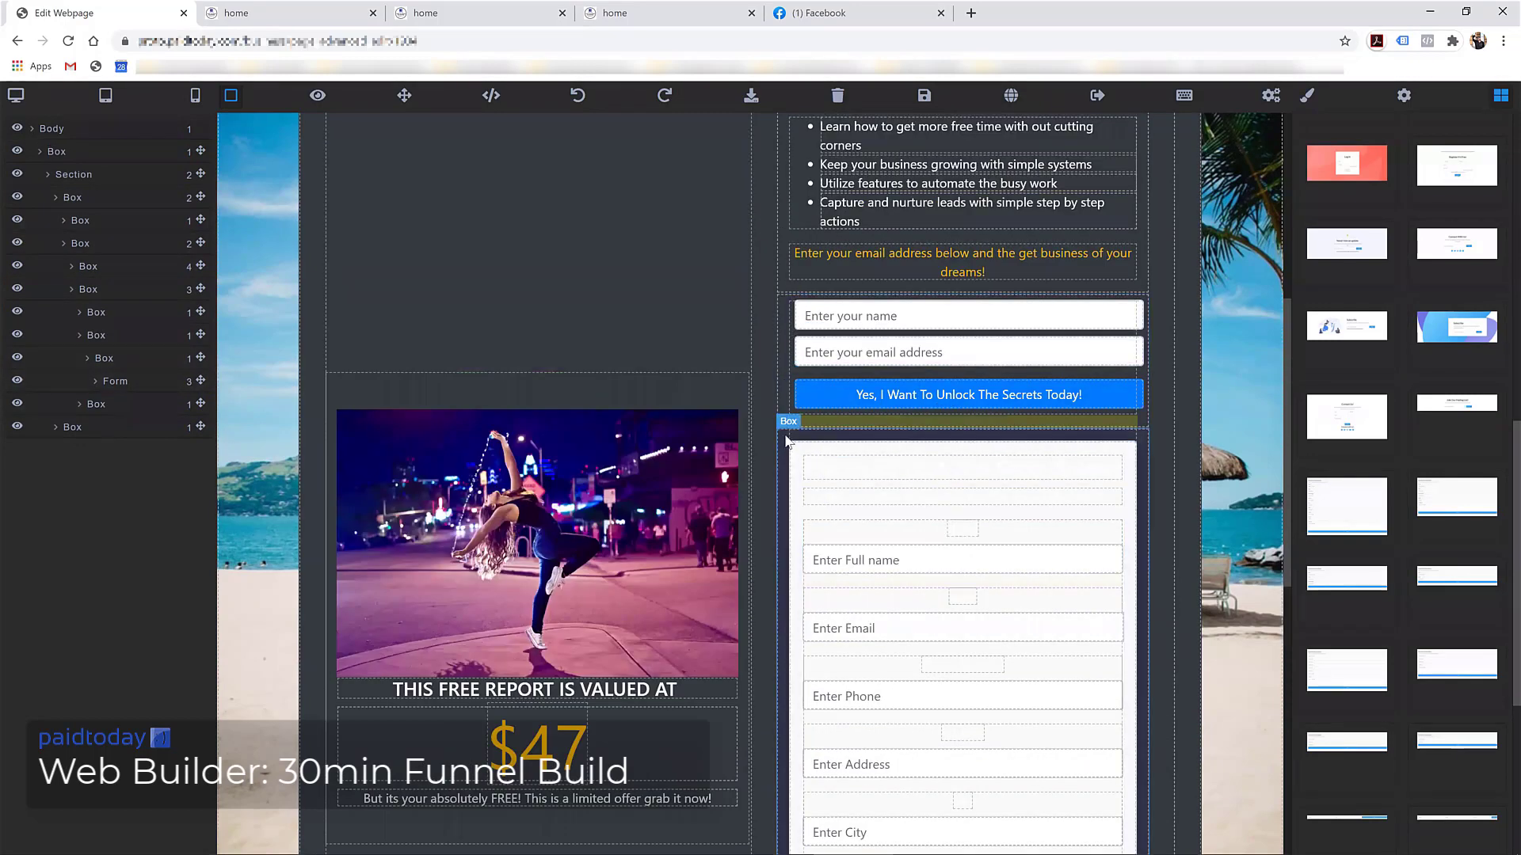
click(781, 294)
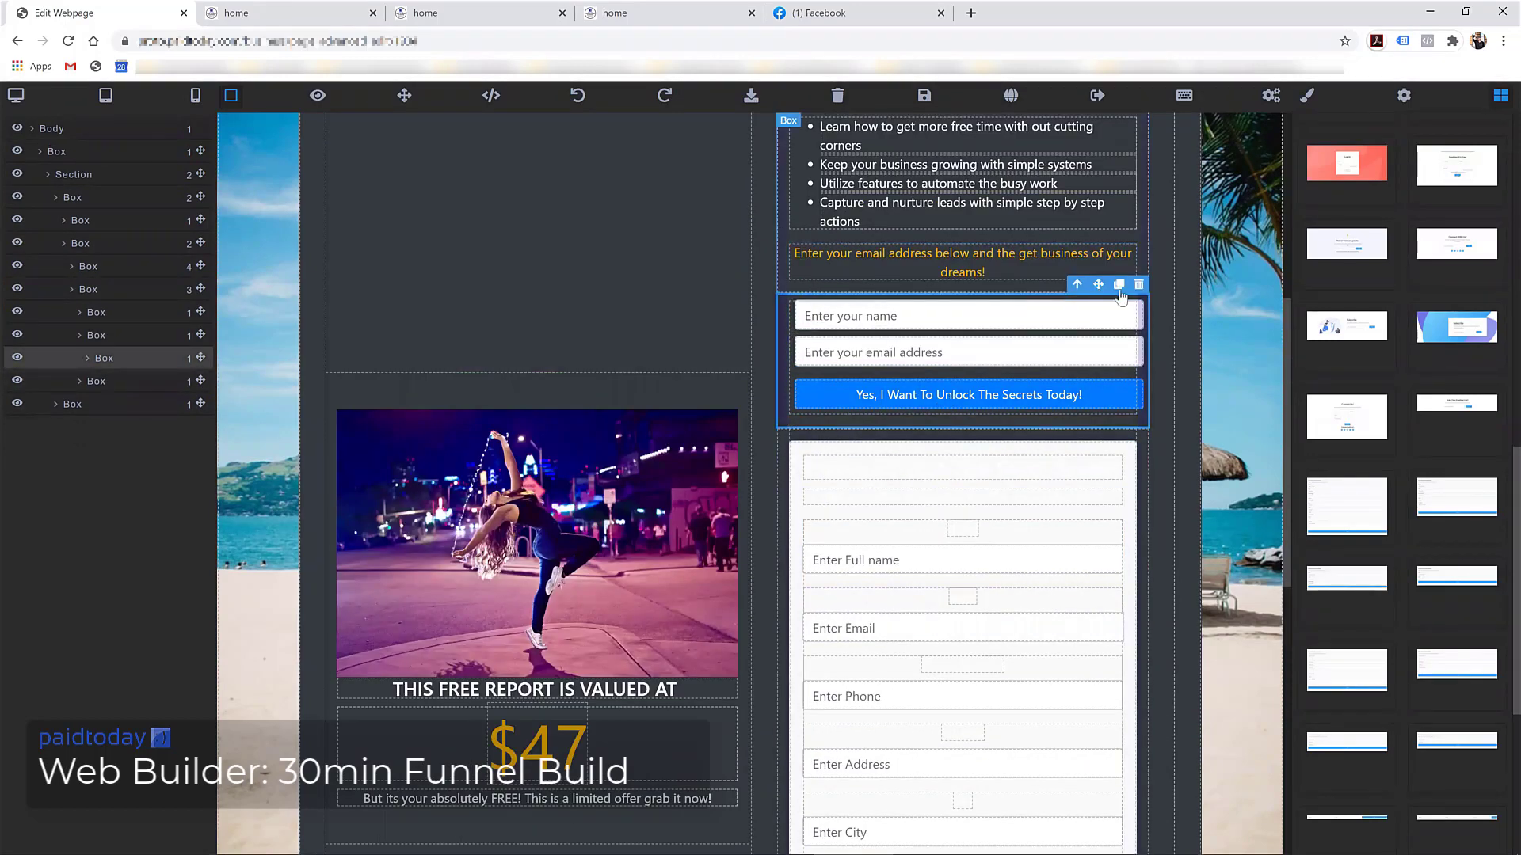
click(1119, 434)
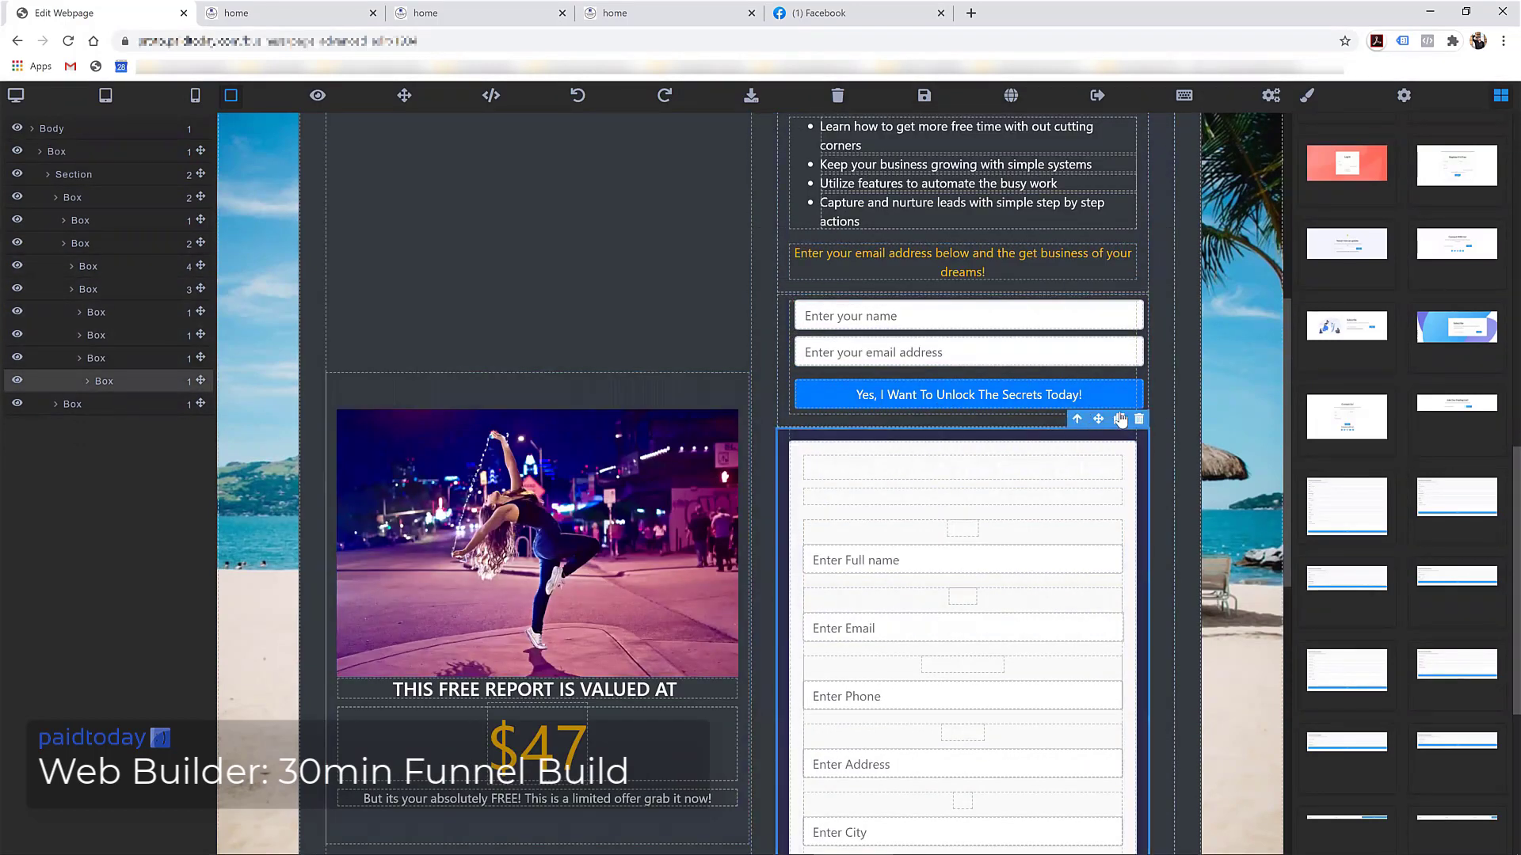
scroll(1386, 255, up, 8)
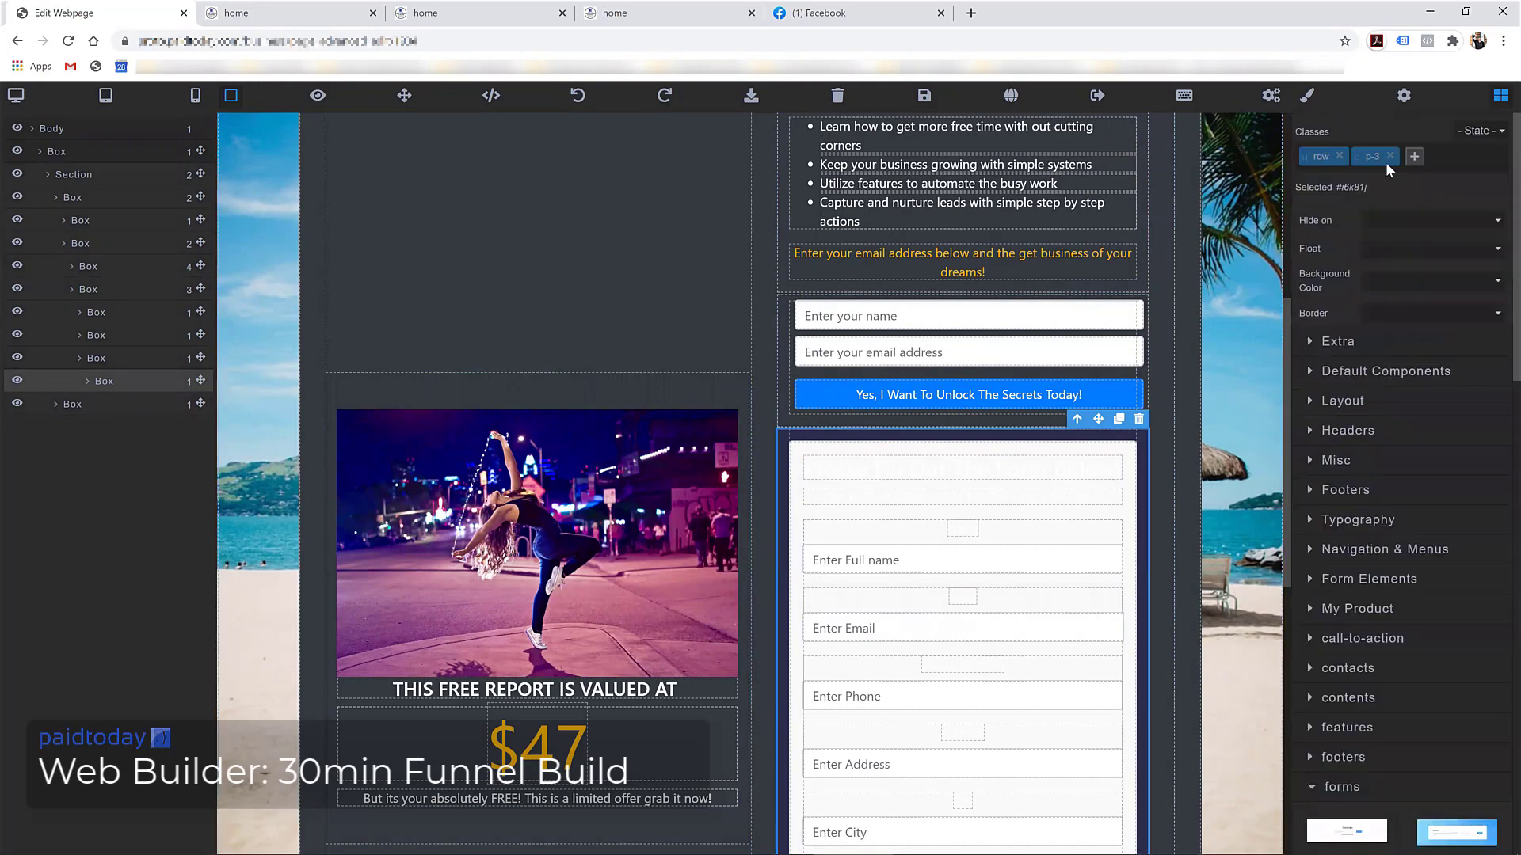
click(1308, 97)
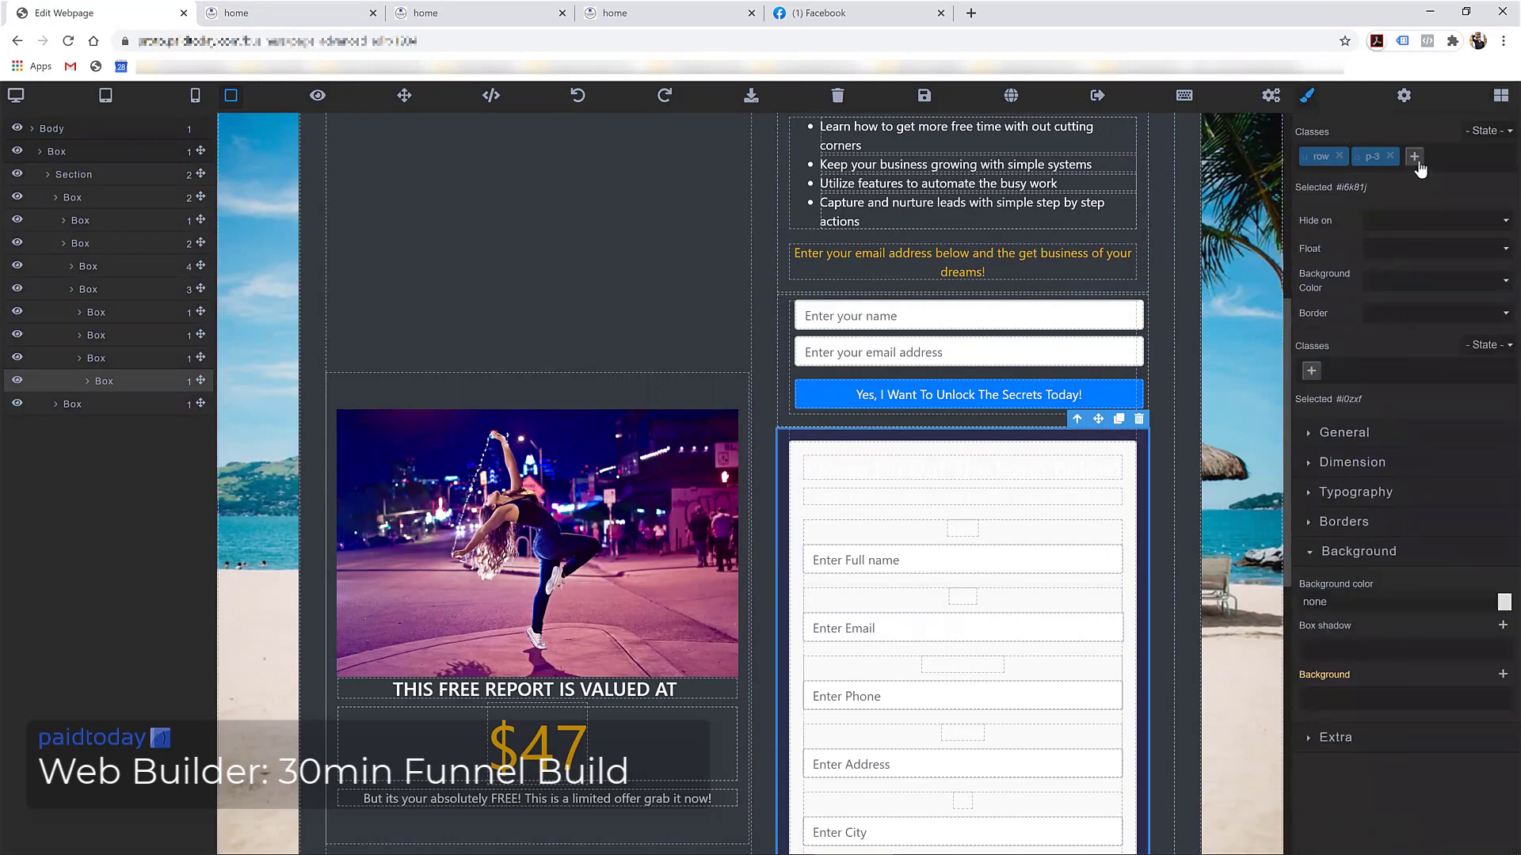
click(1414, 157)
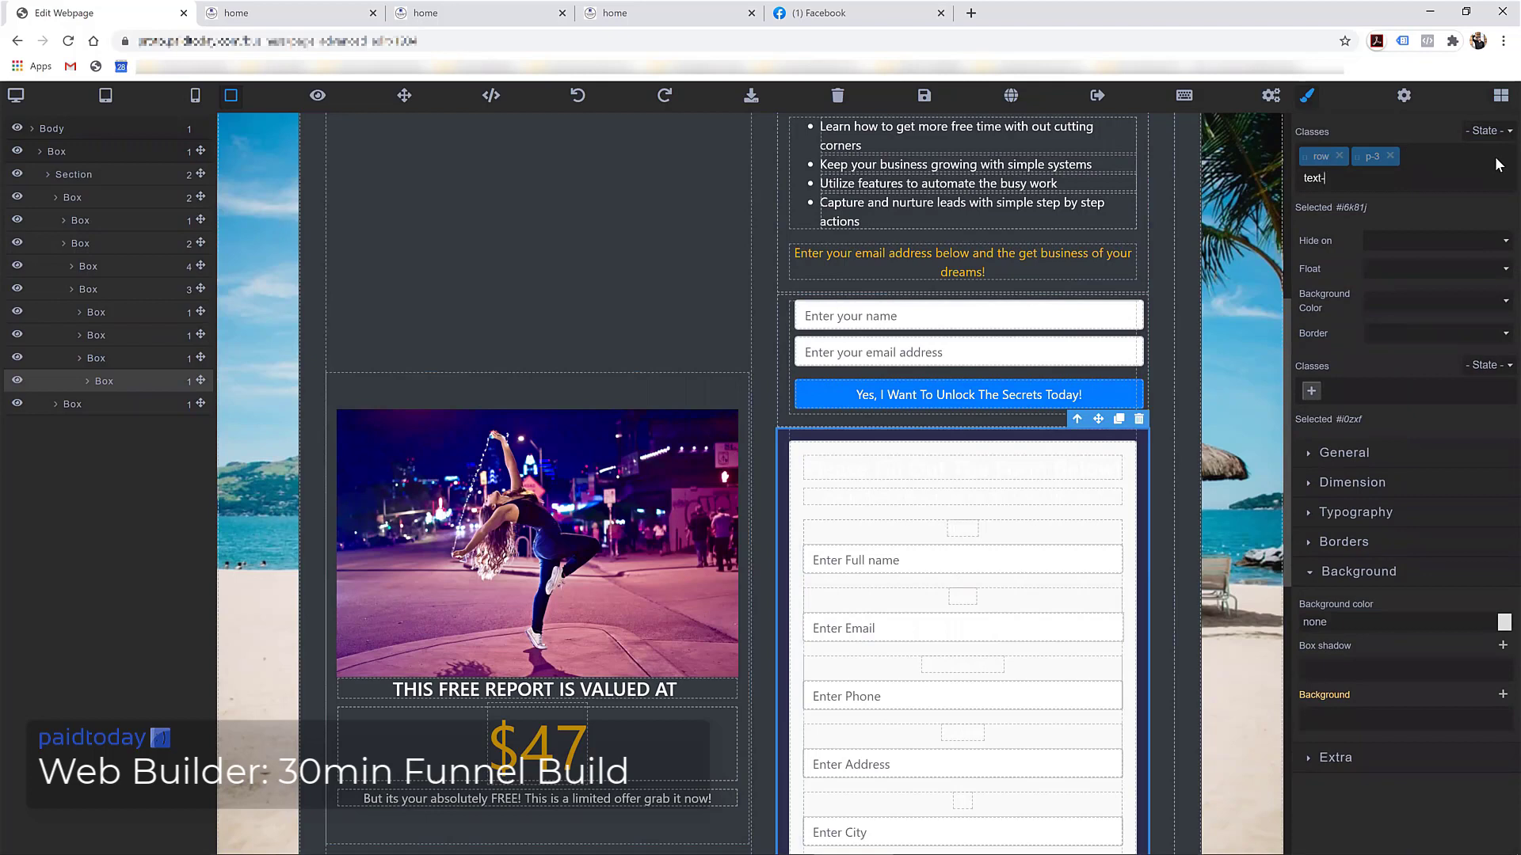
key(Return)
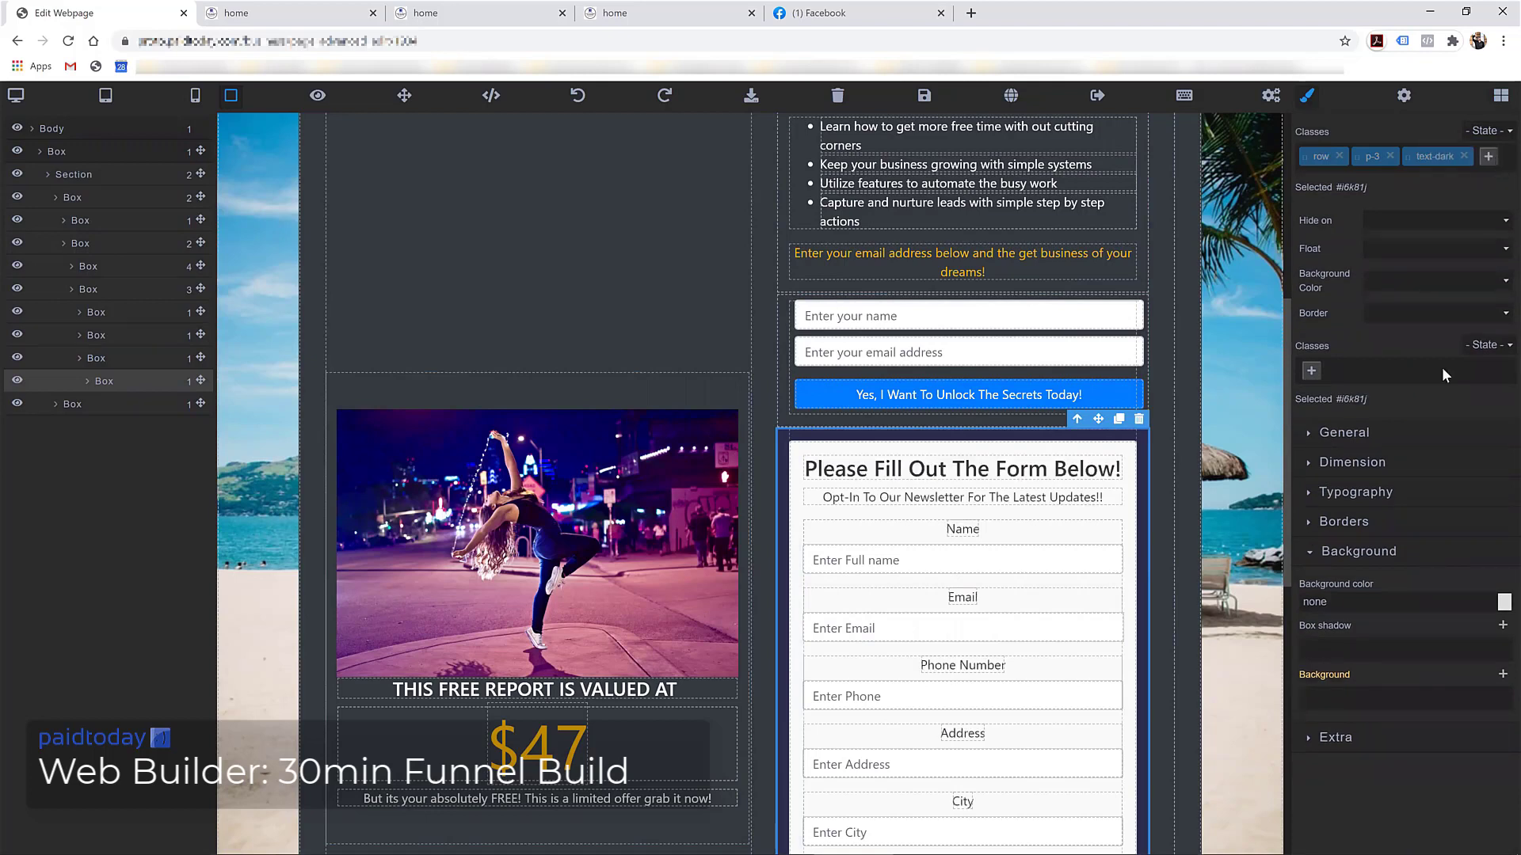
click(1490, 158)
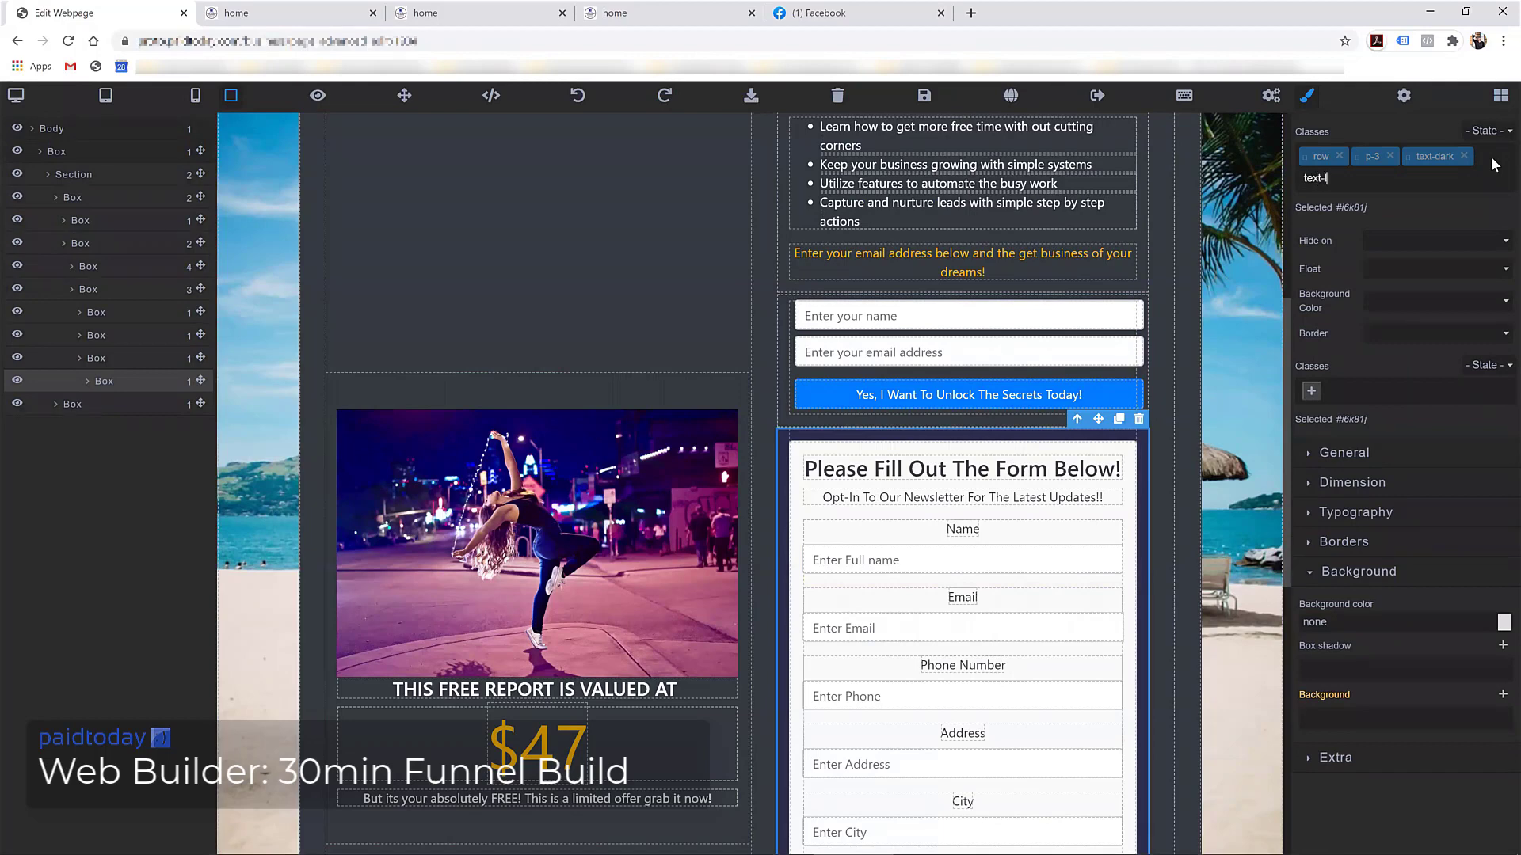
text(text-left)
key(Return)
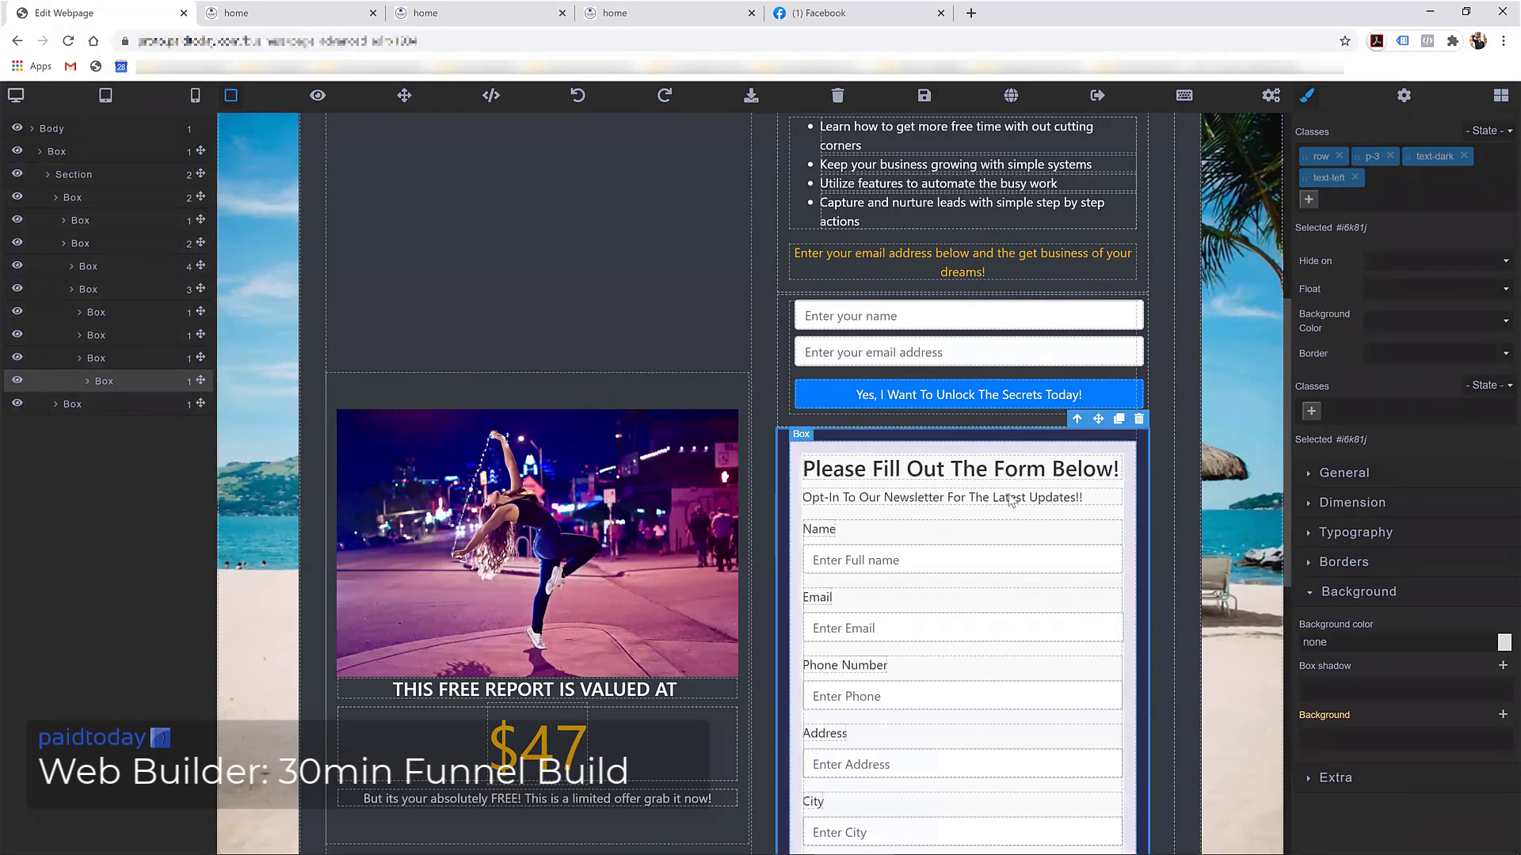
scroll(994, 536, down, 8)
scroll(883, 474, up, 7)
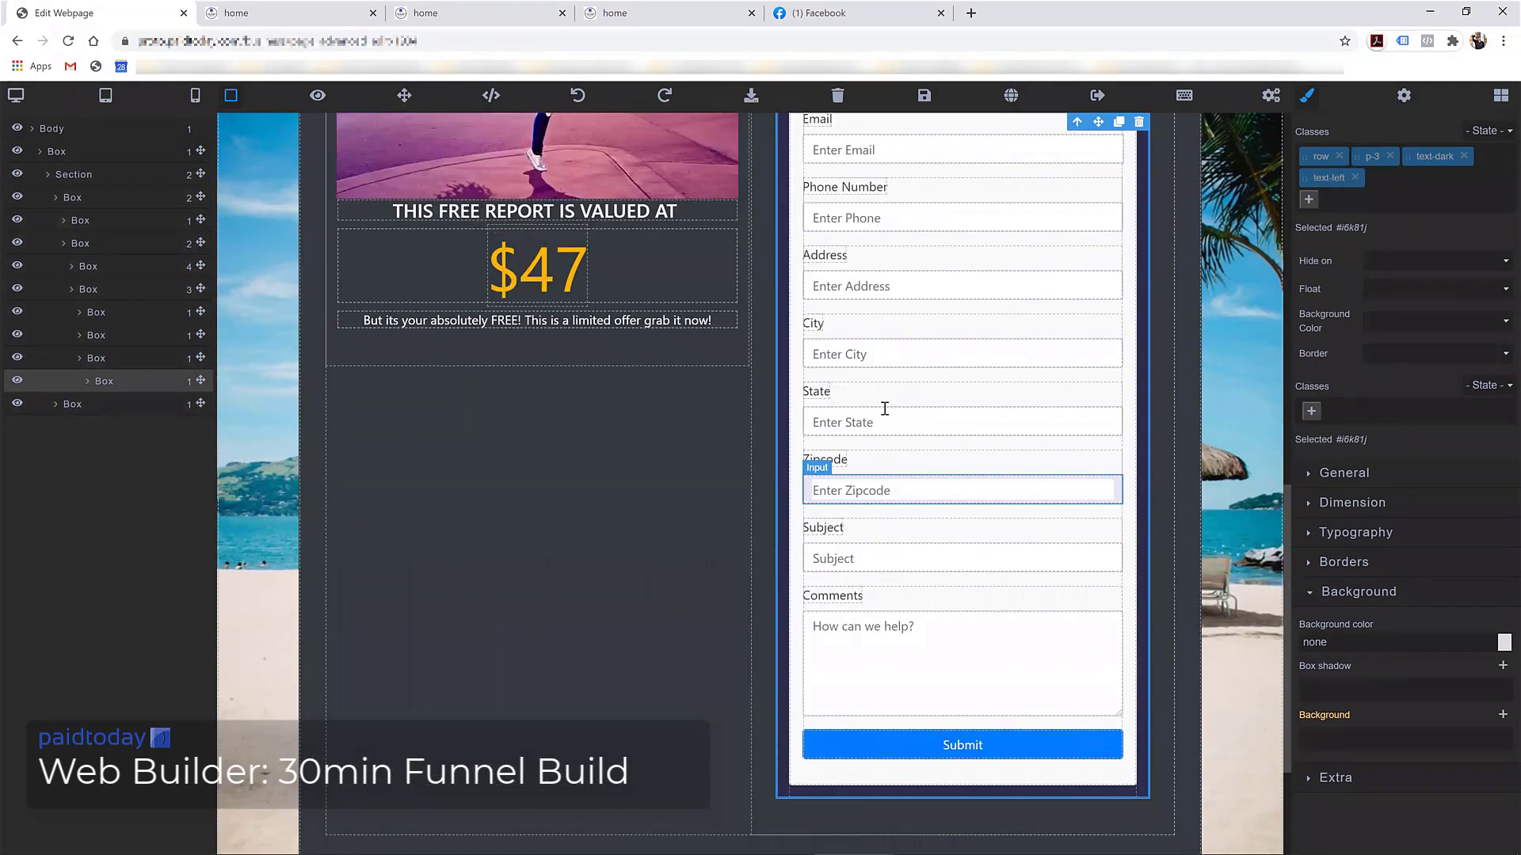
scroll(842, 519, down, 2)
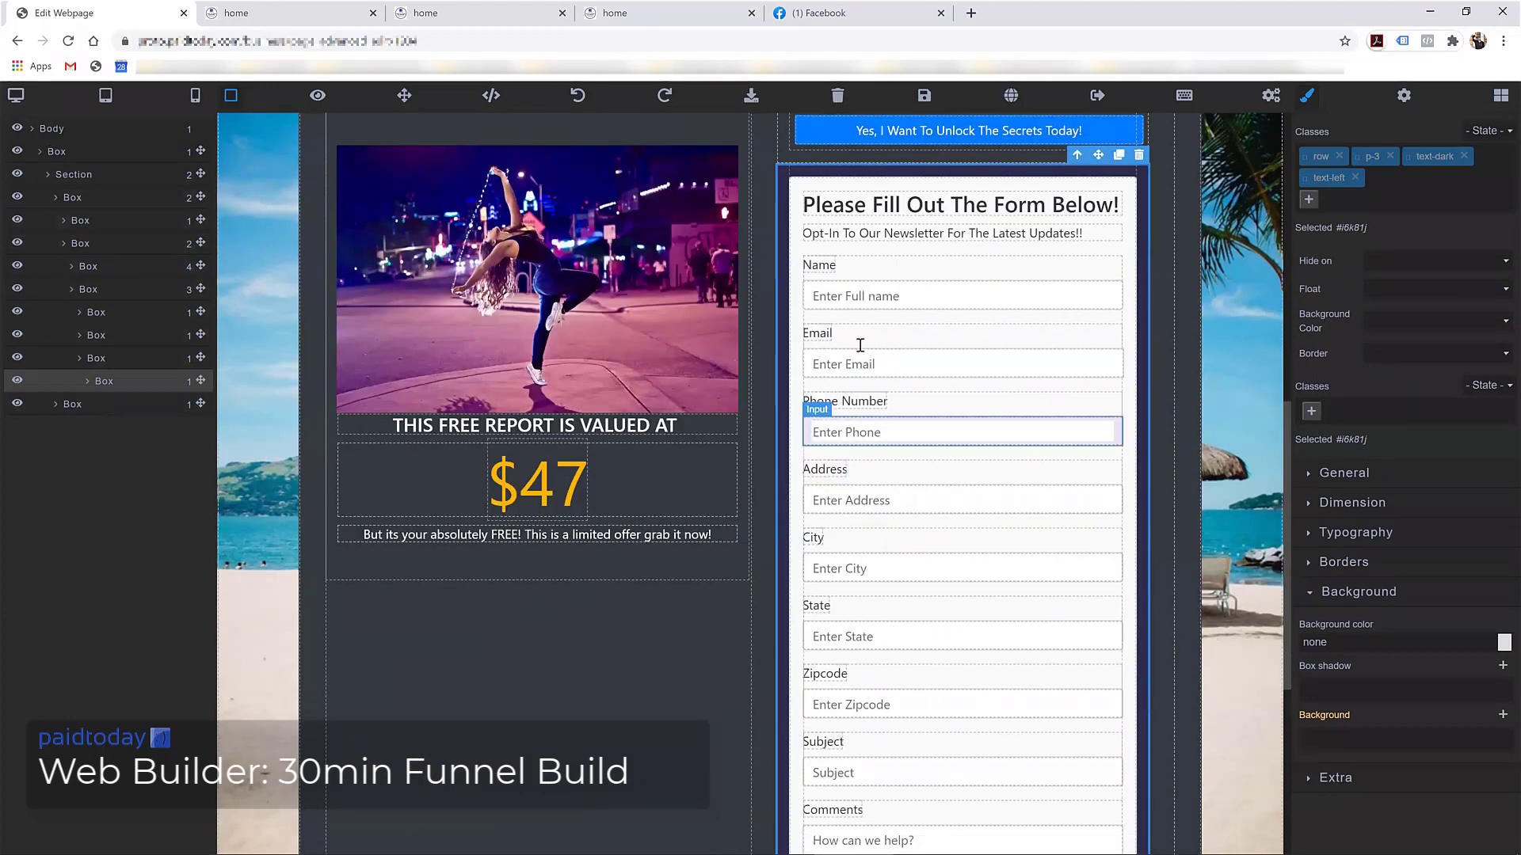
scroll(861, 547, down, 2)
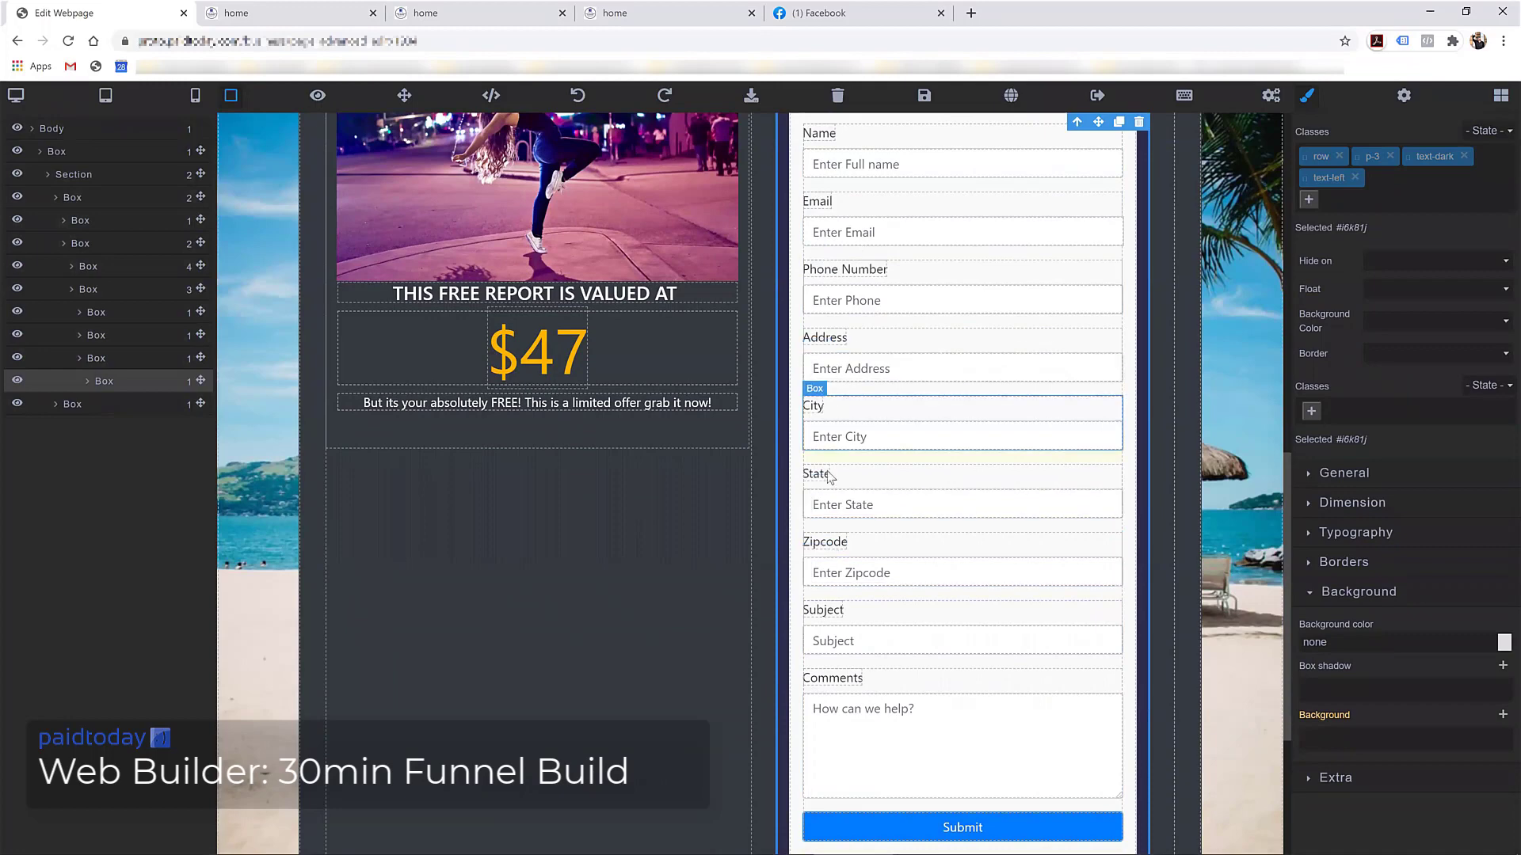
scroll(831, 412, up, 2)
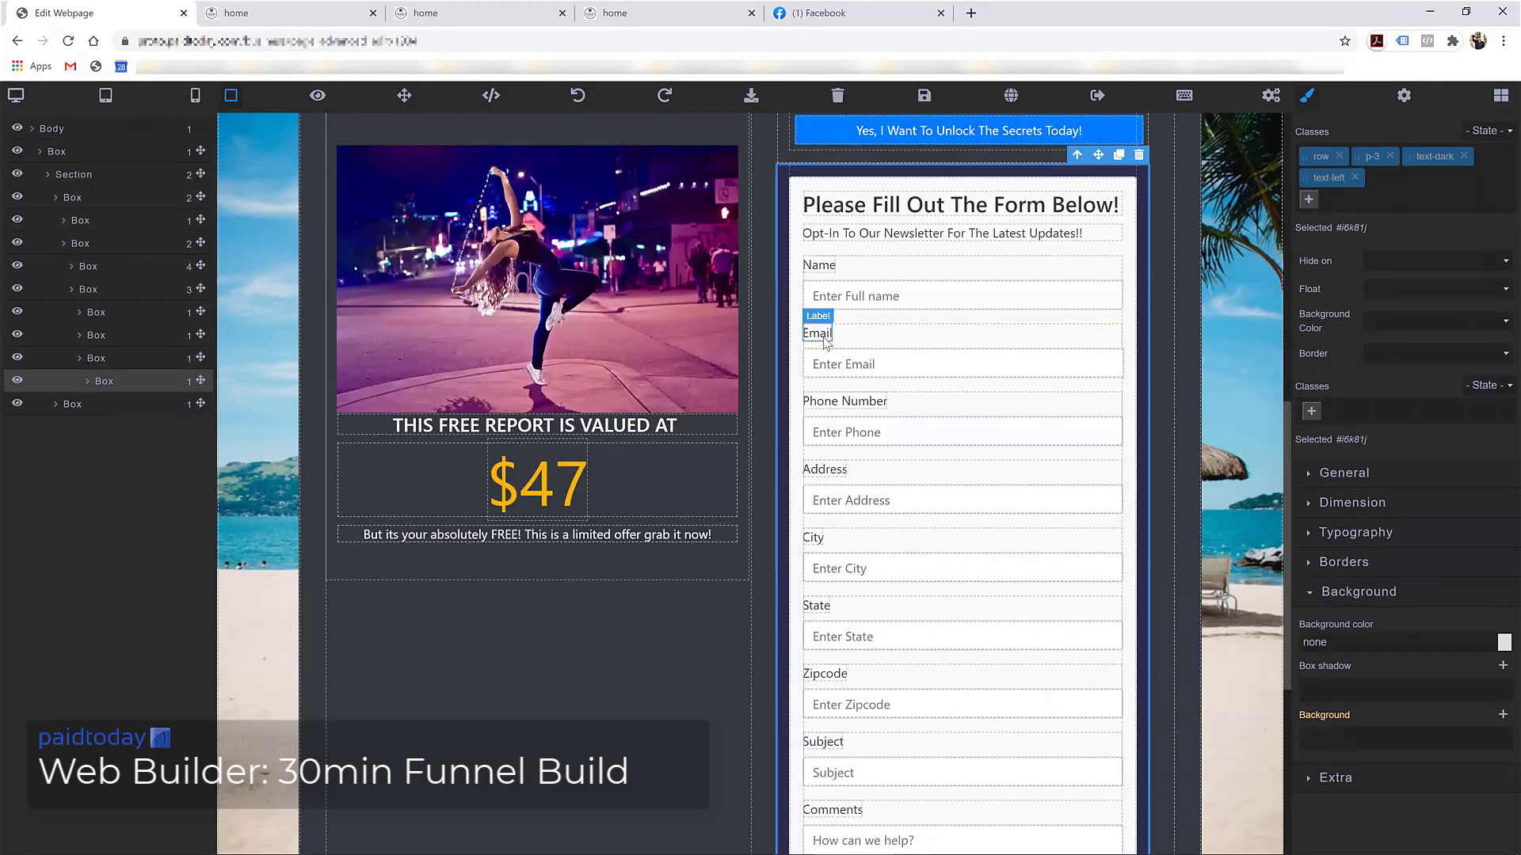
scroll(870, 380, down, 4)
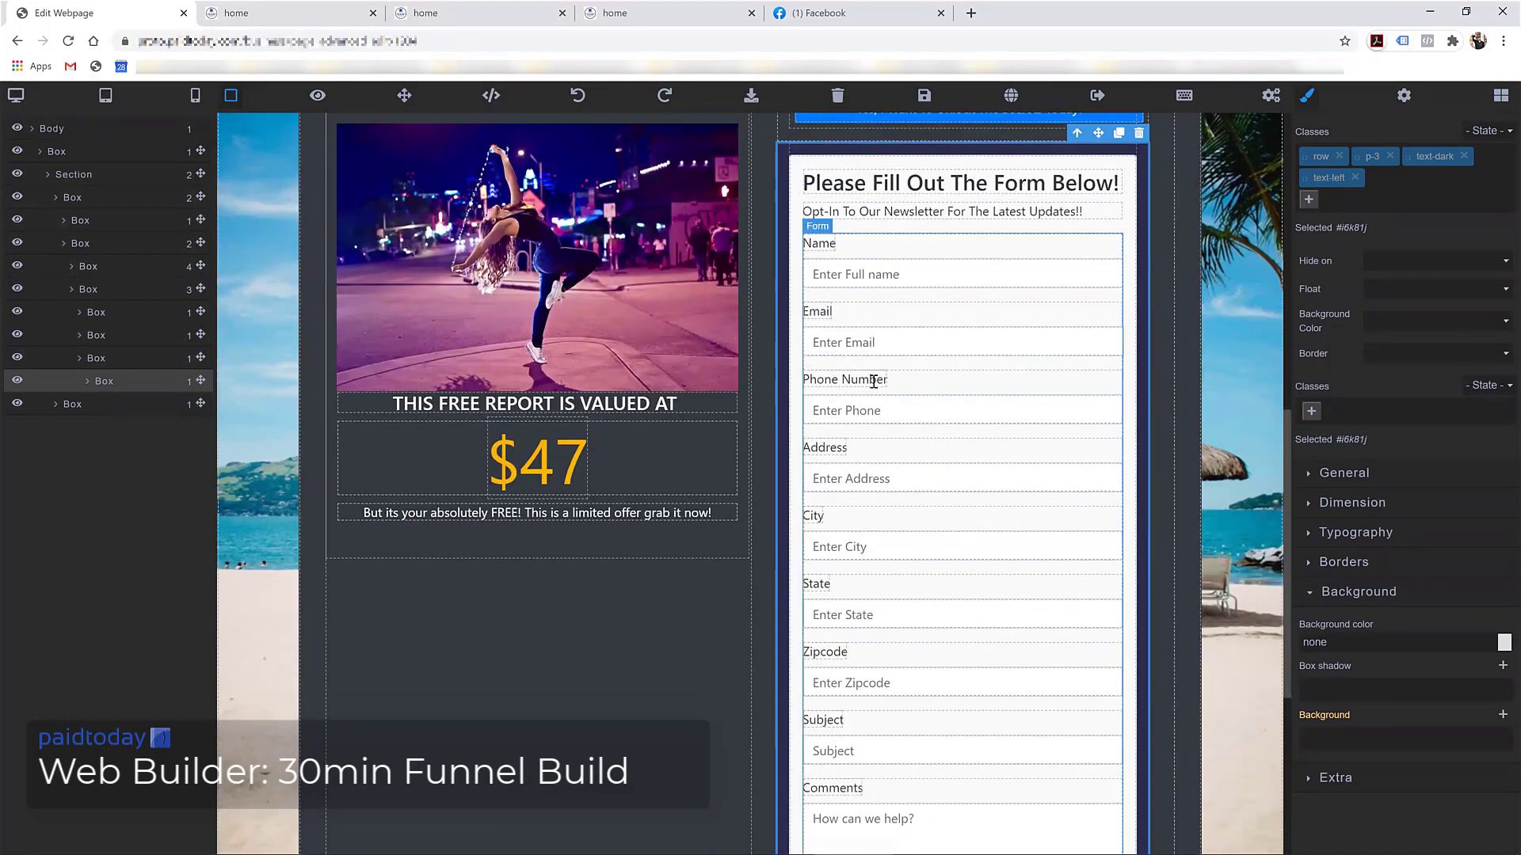
scroll(843, 599, up, 4)
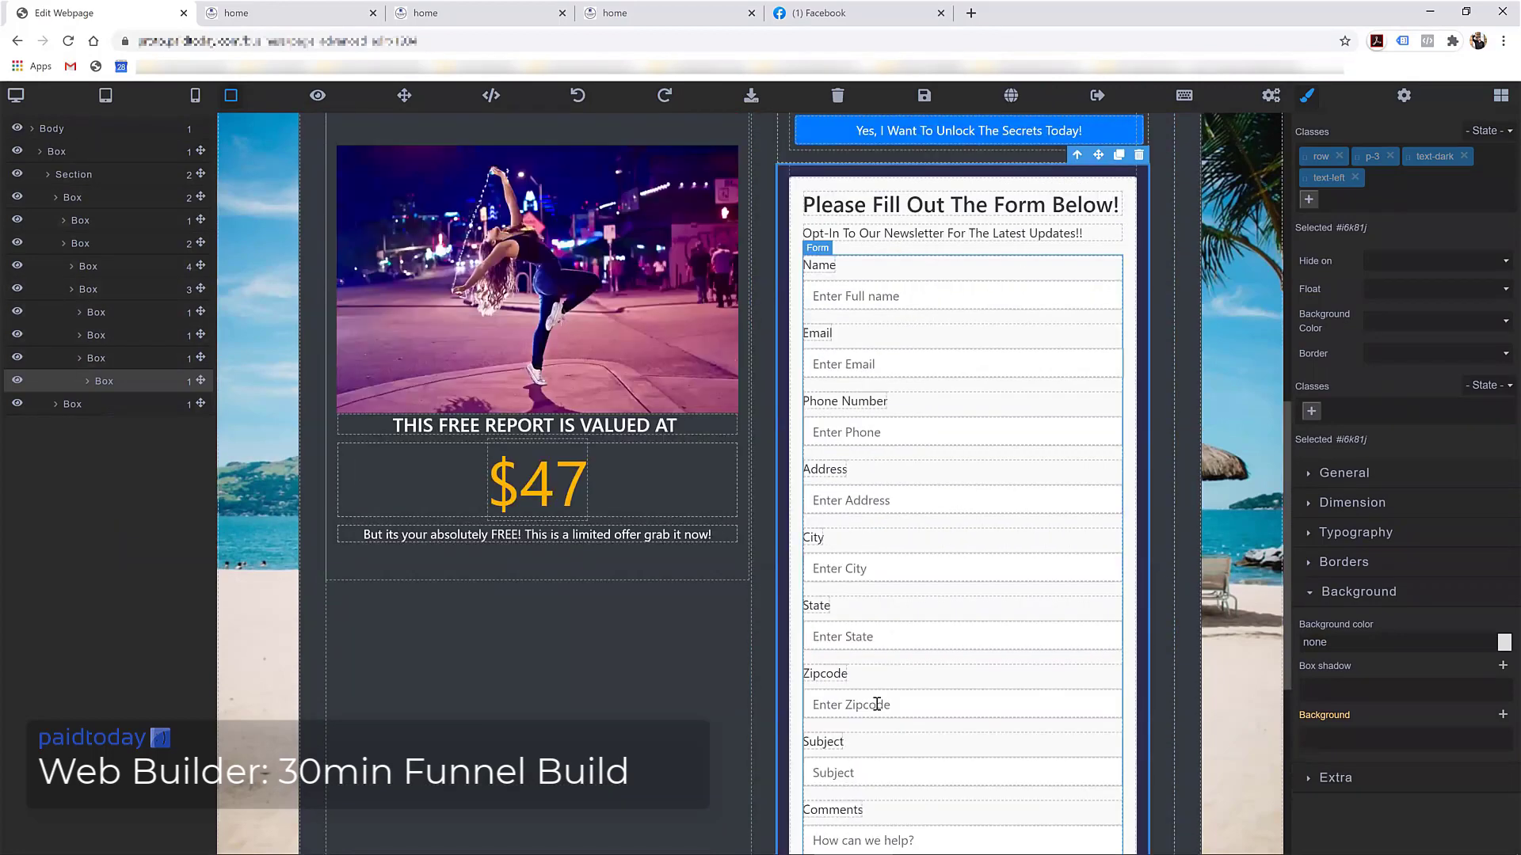
scroll(882, 289, up, 10)
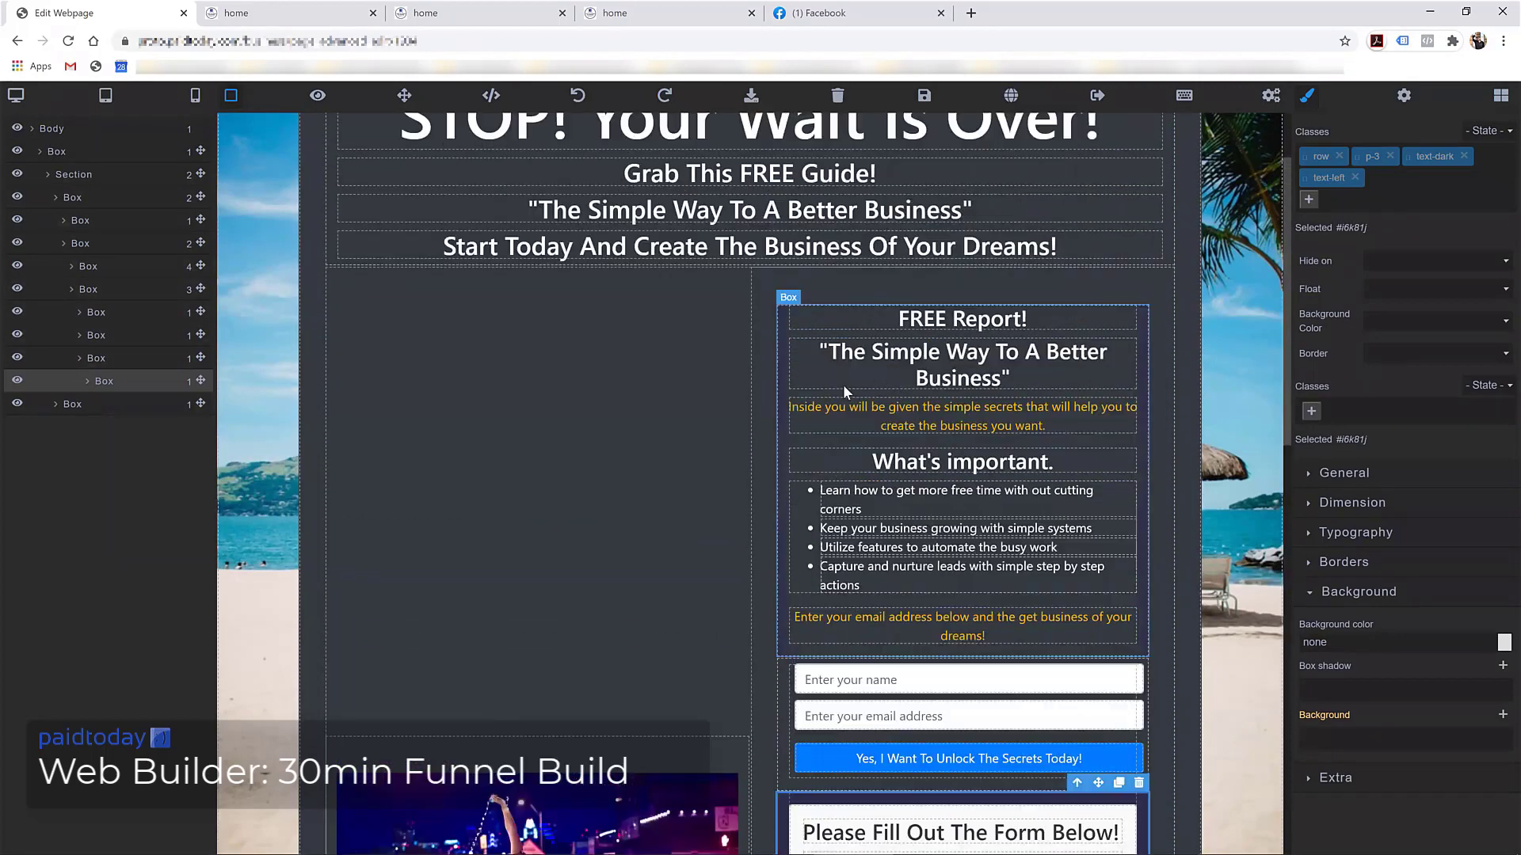
scroll(854, 607, down, 4)
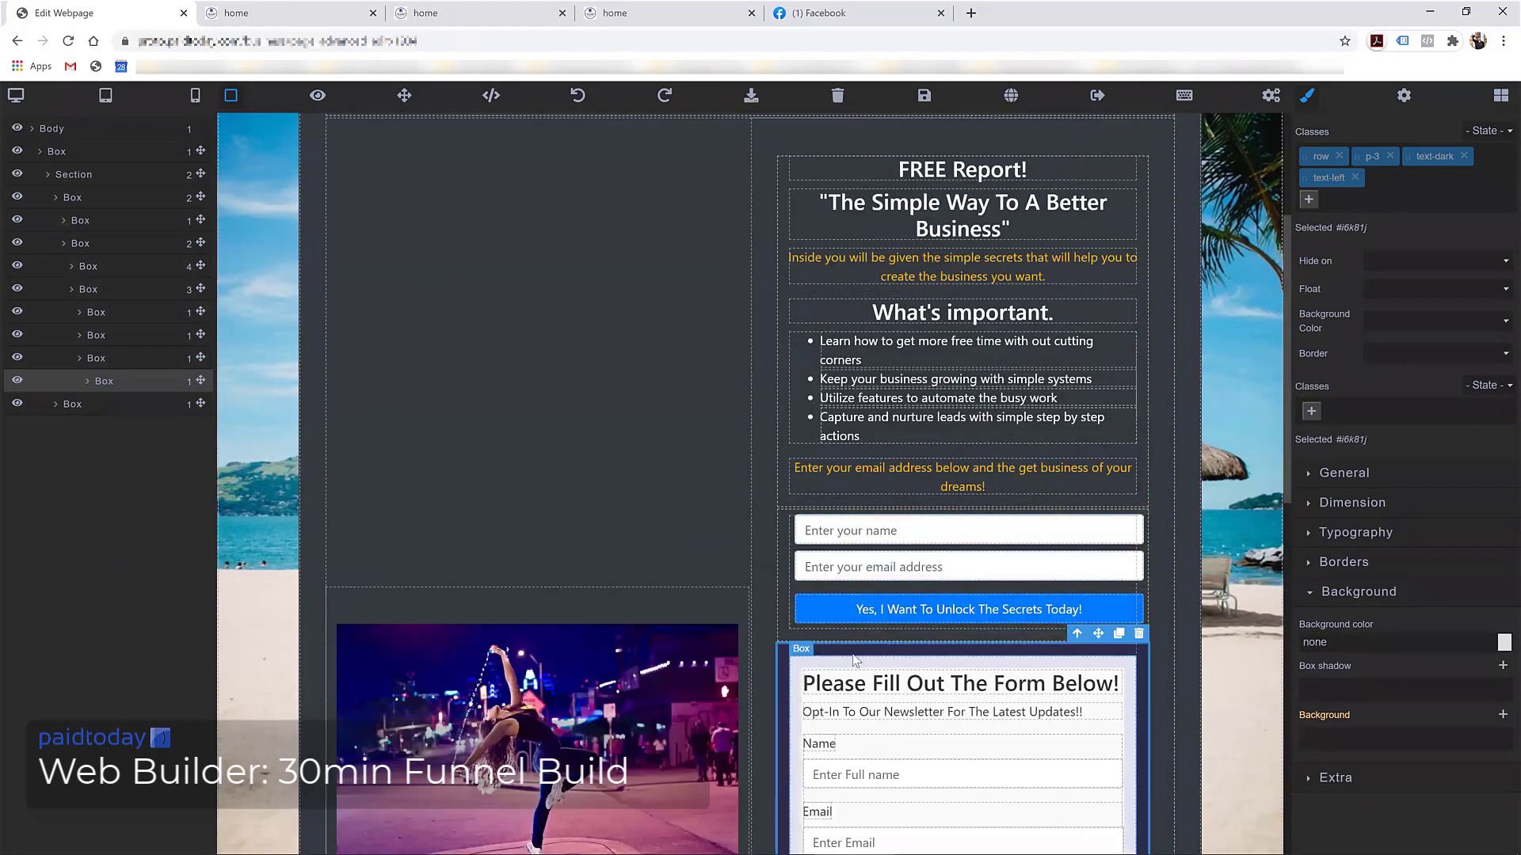
scroll(1115, 648, down, 2)
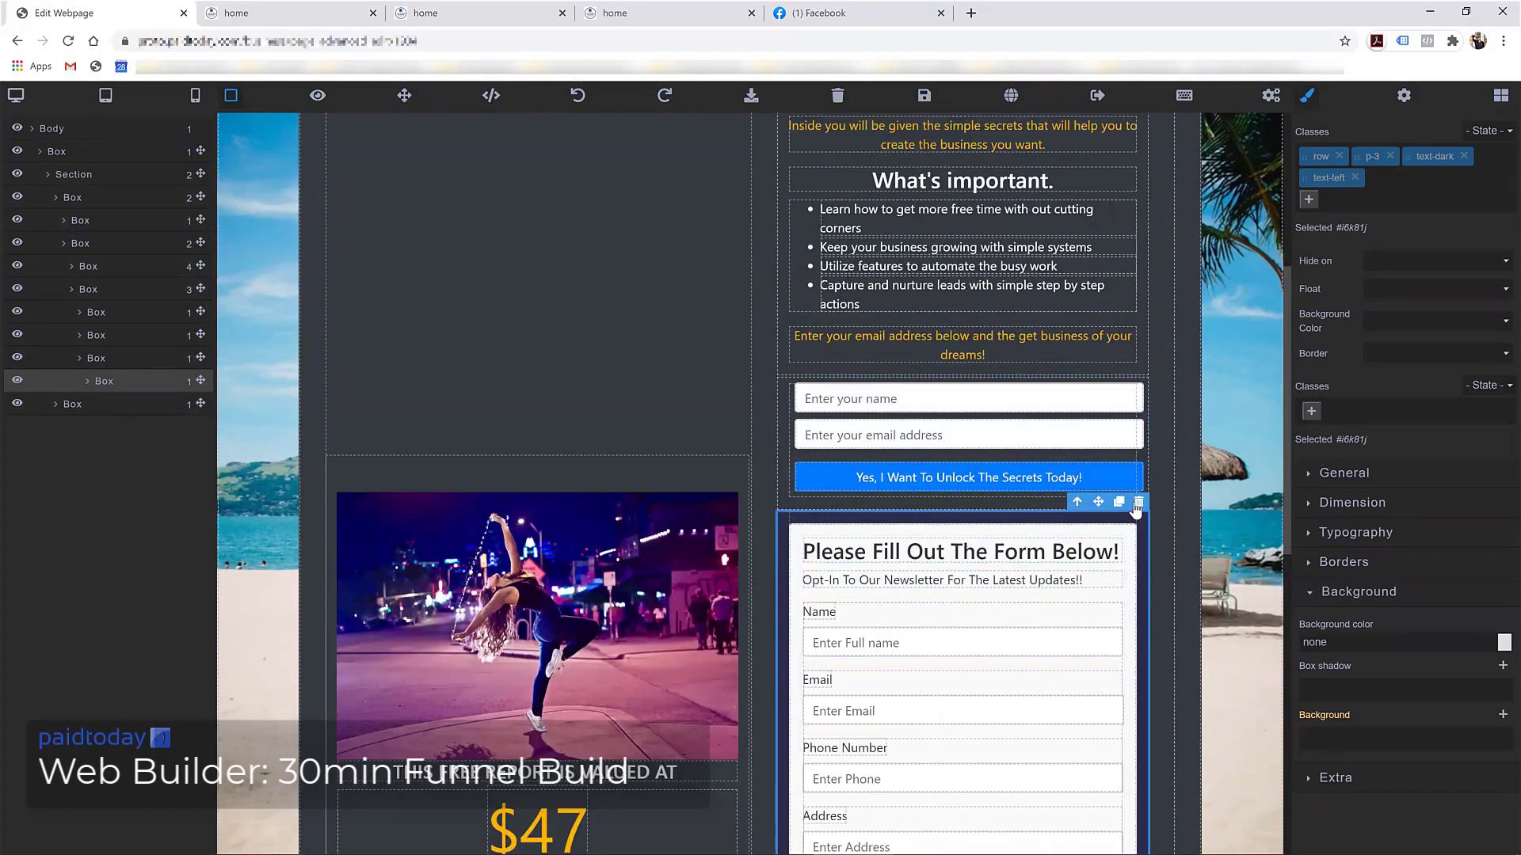
scroll(879, 639, down, 4)
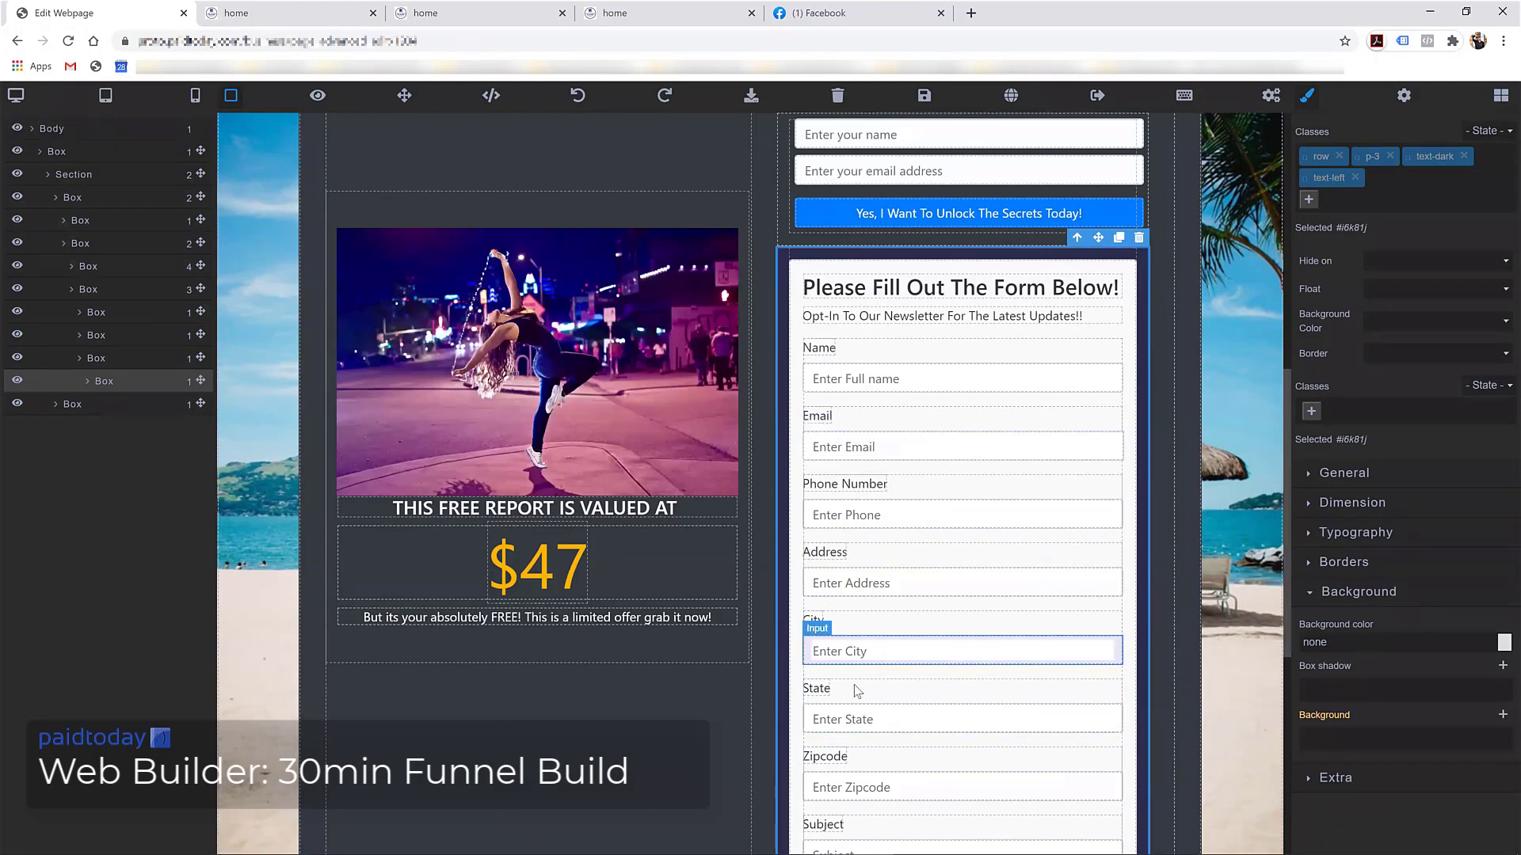
scroll(865, 489, up, 2)
scroll(984, 513, down, 6)
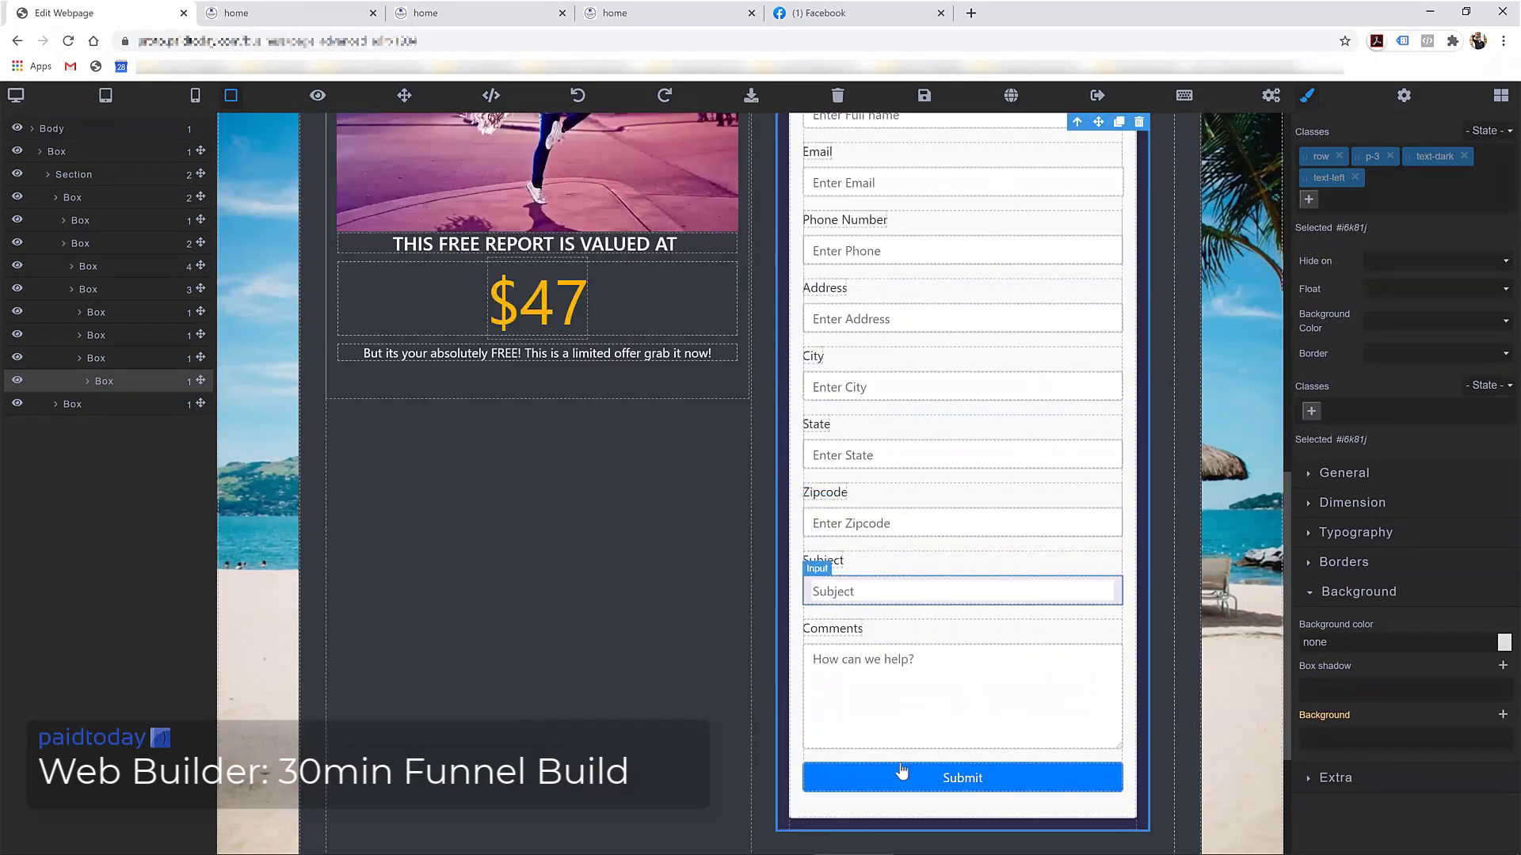
scroll(914, 363, up, 6)
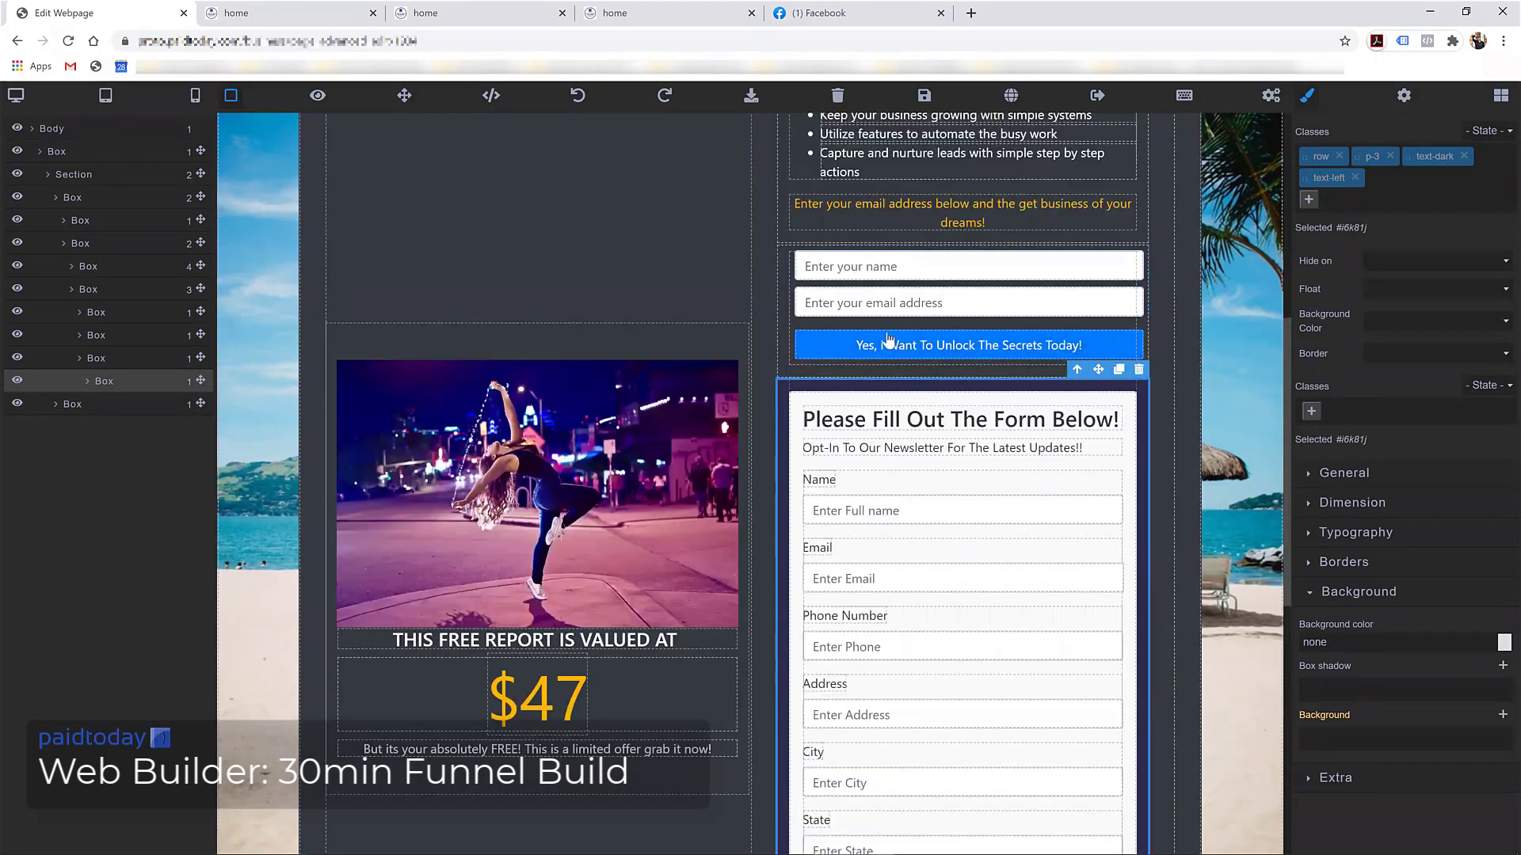
scroll(1030, 354, up, 5)
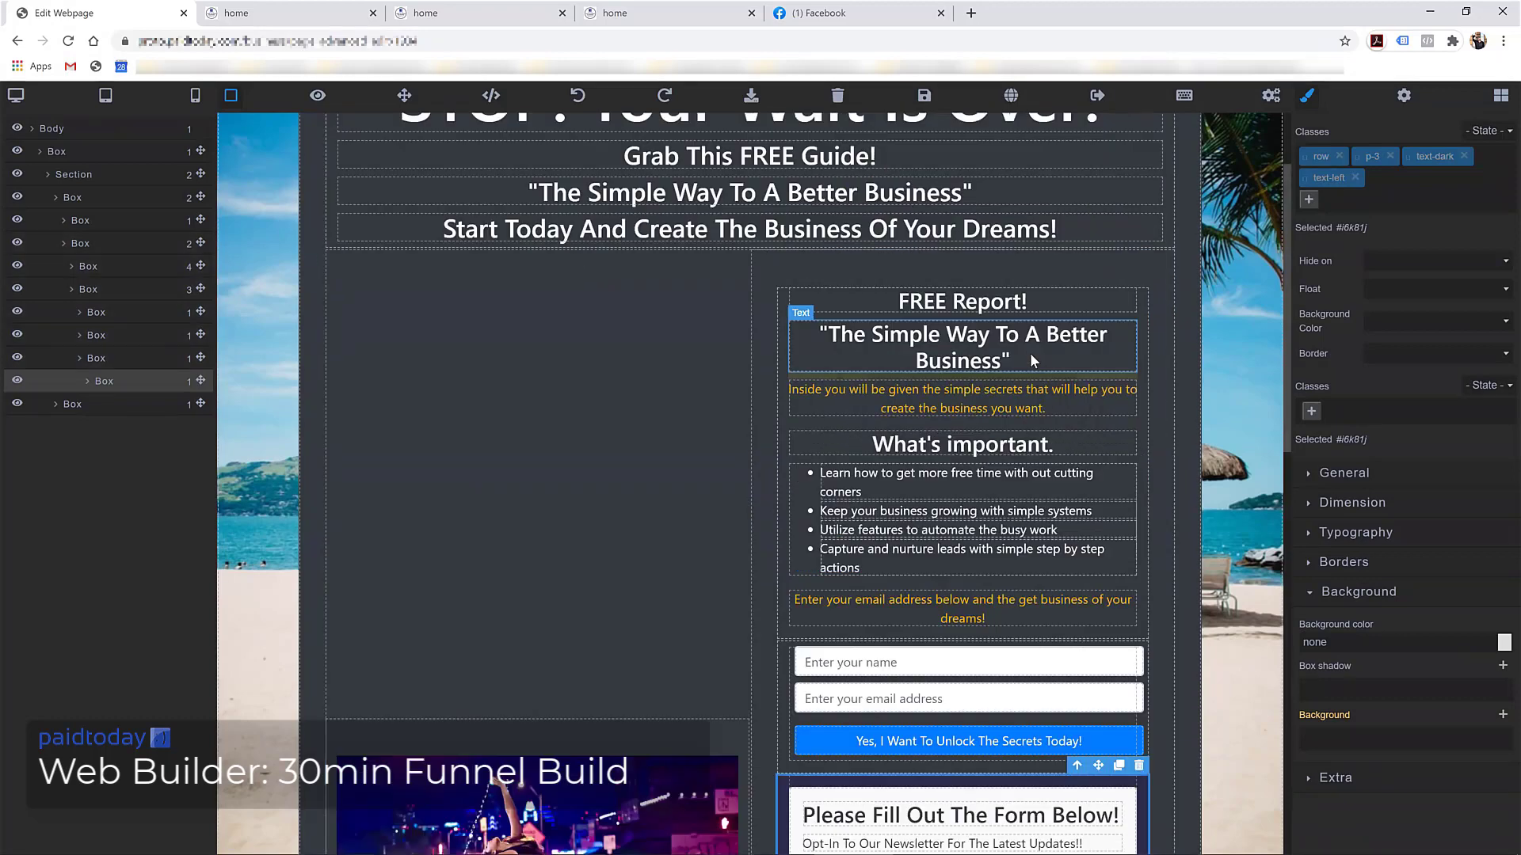
Delete the 'Please Fill Out The Form Below!' block and save the page
click(1138, 766)
scroll(861, 561, up, 2)
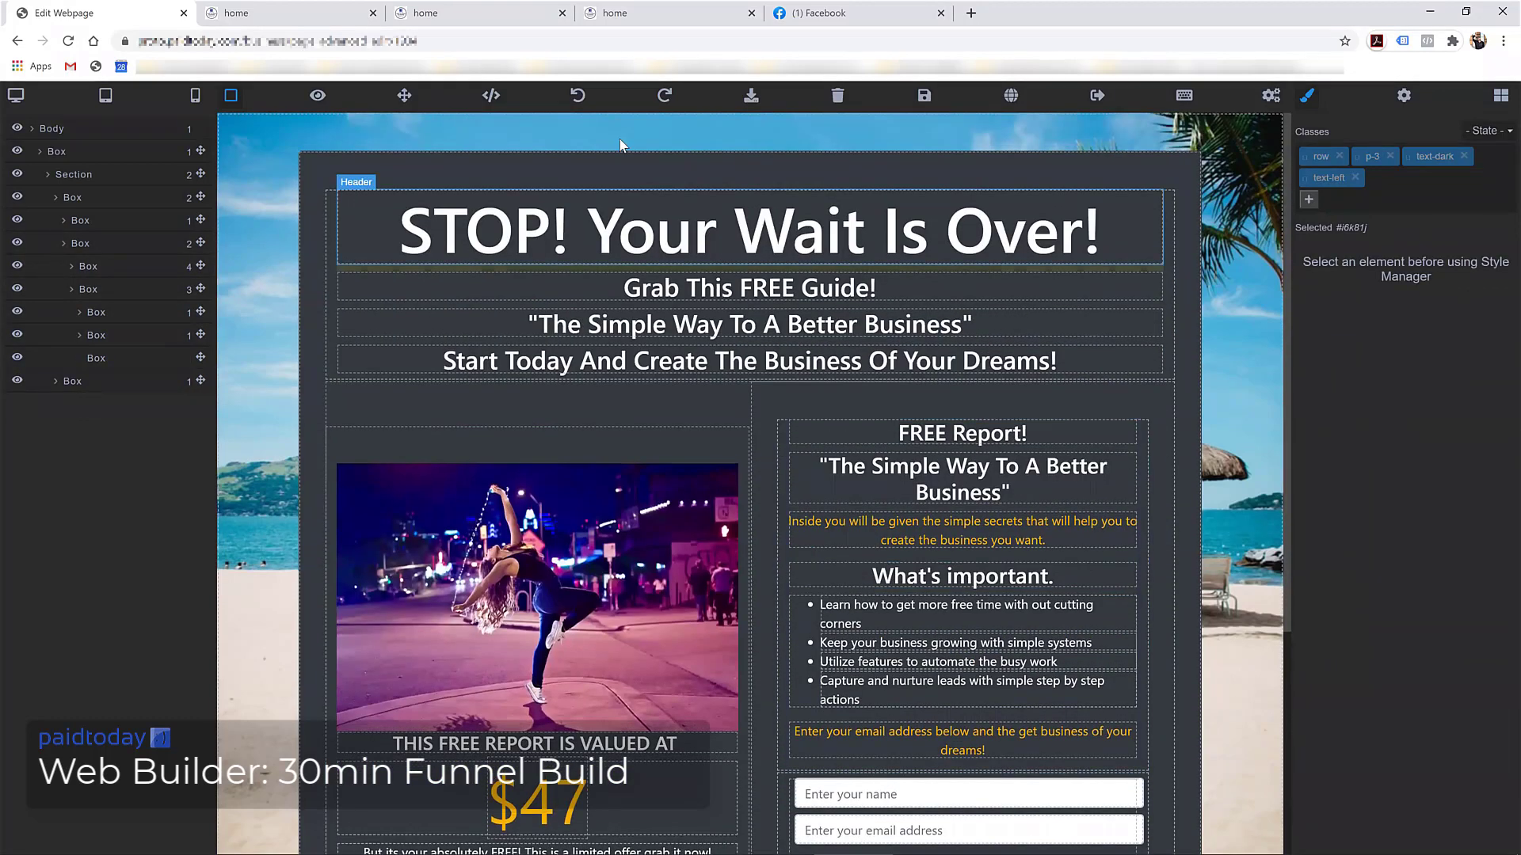
click(925, 98)
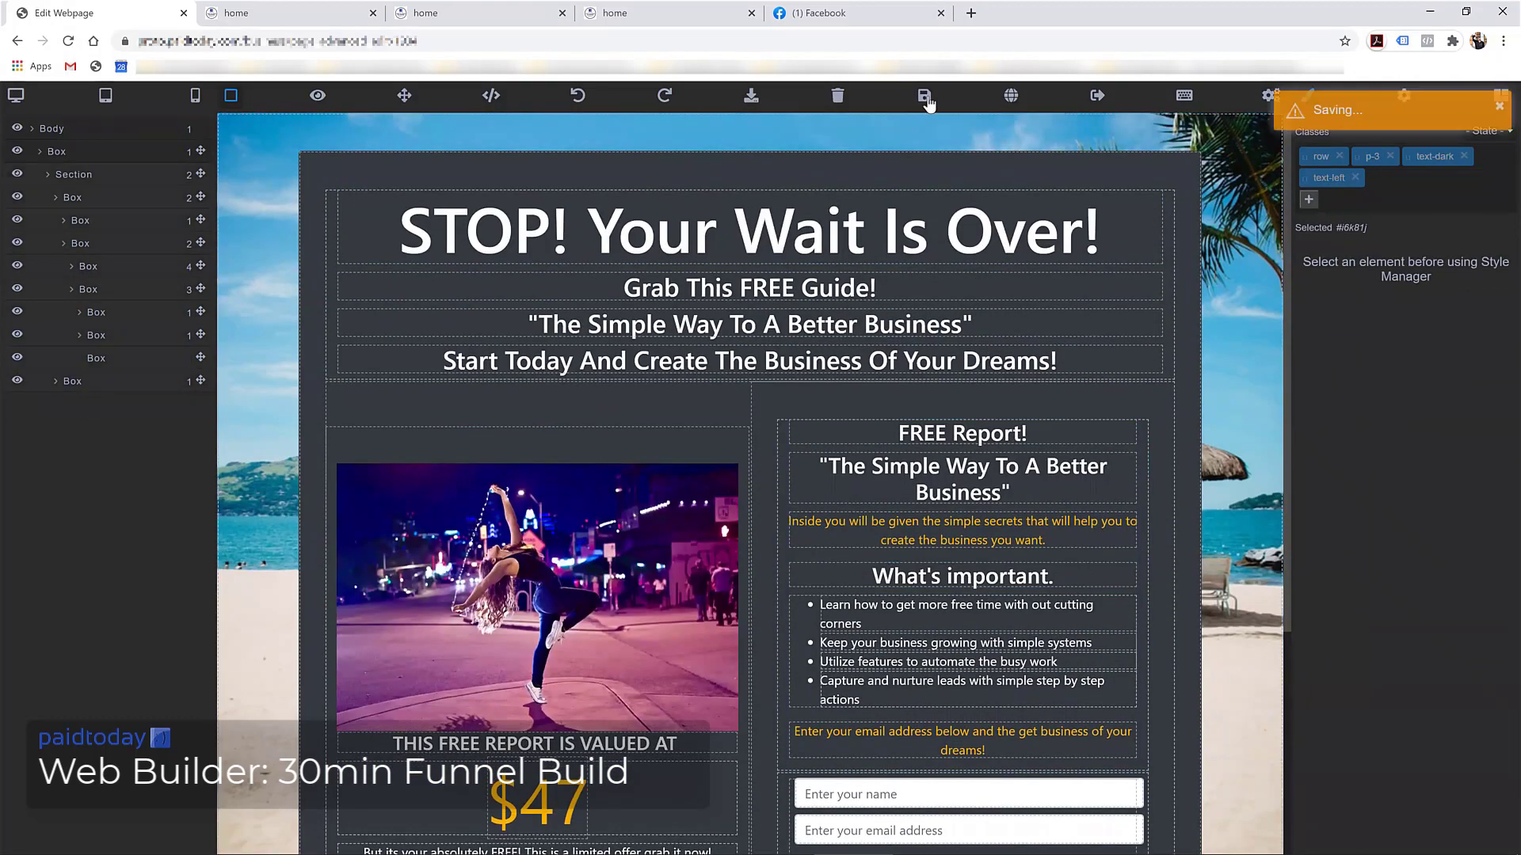
Leave the page editor and go to the Automations list from the menu
click(1097, 96)
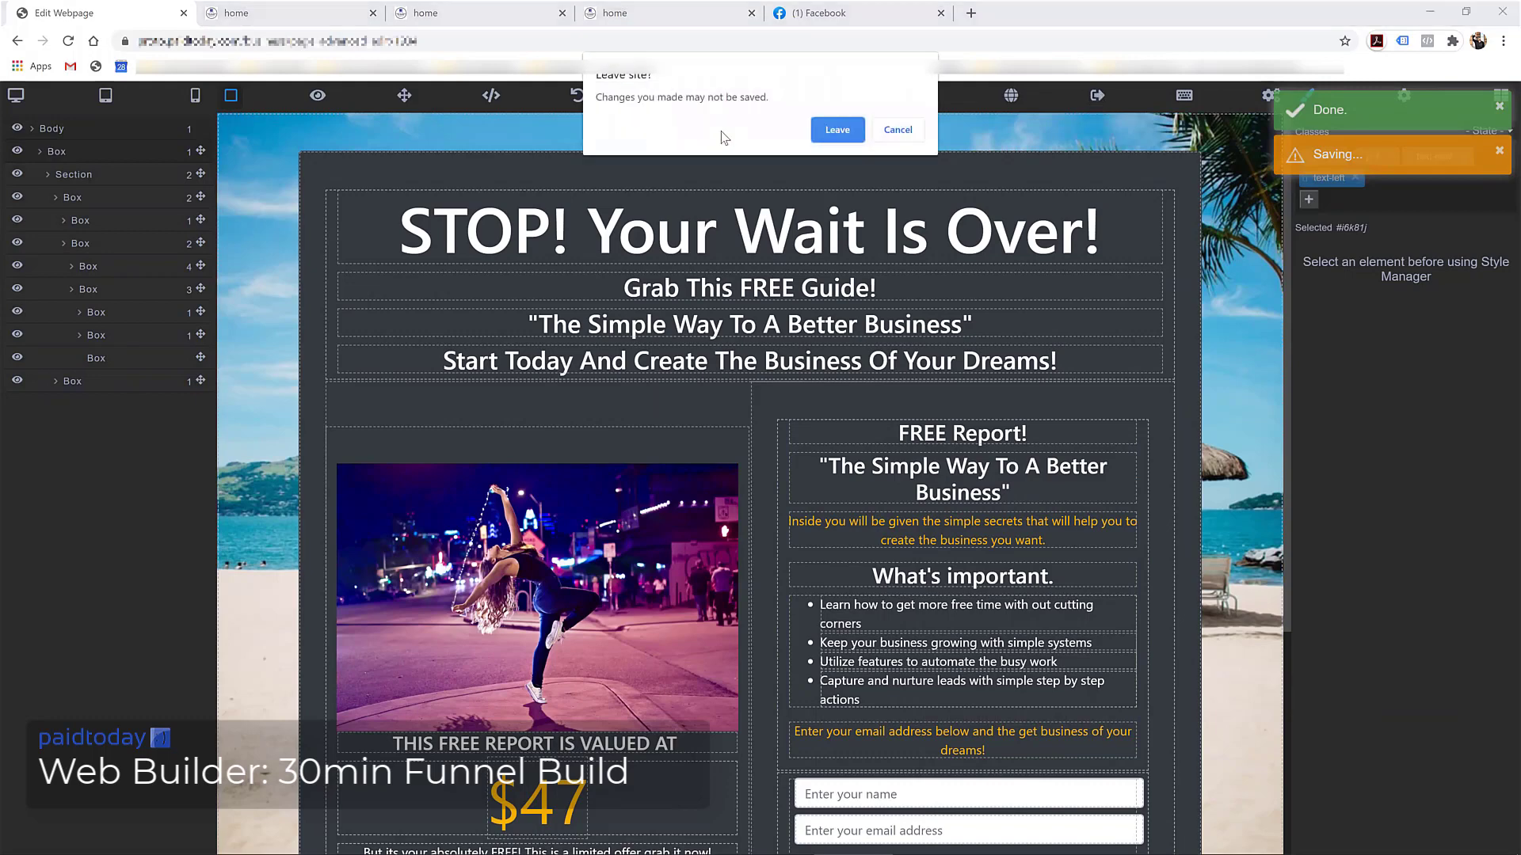
click(823, 132)
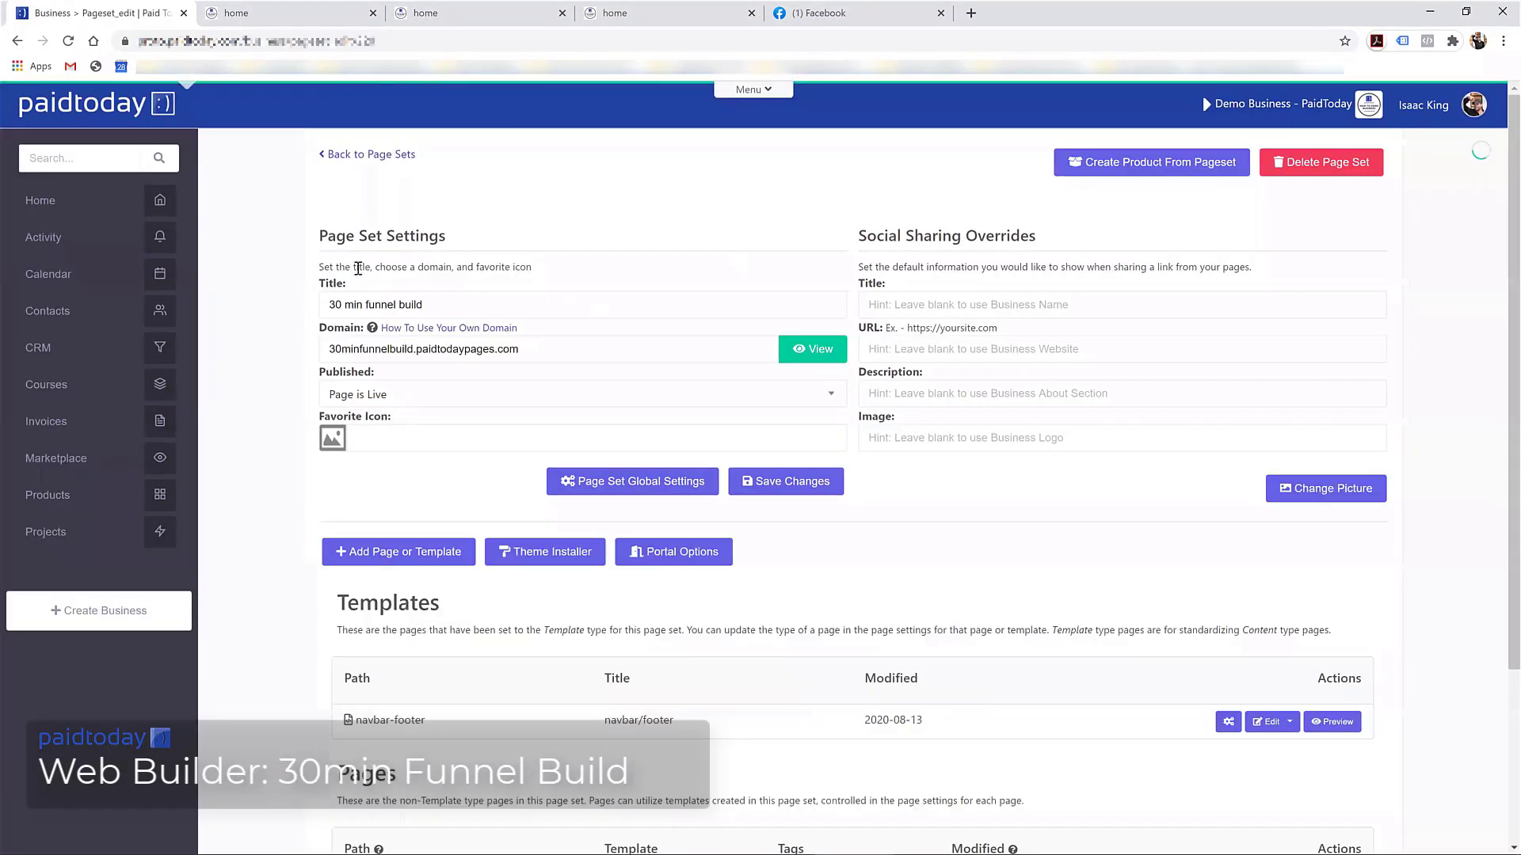
click(749, 92)
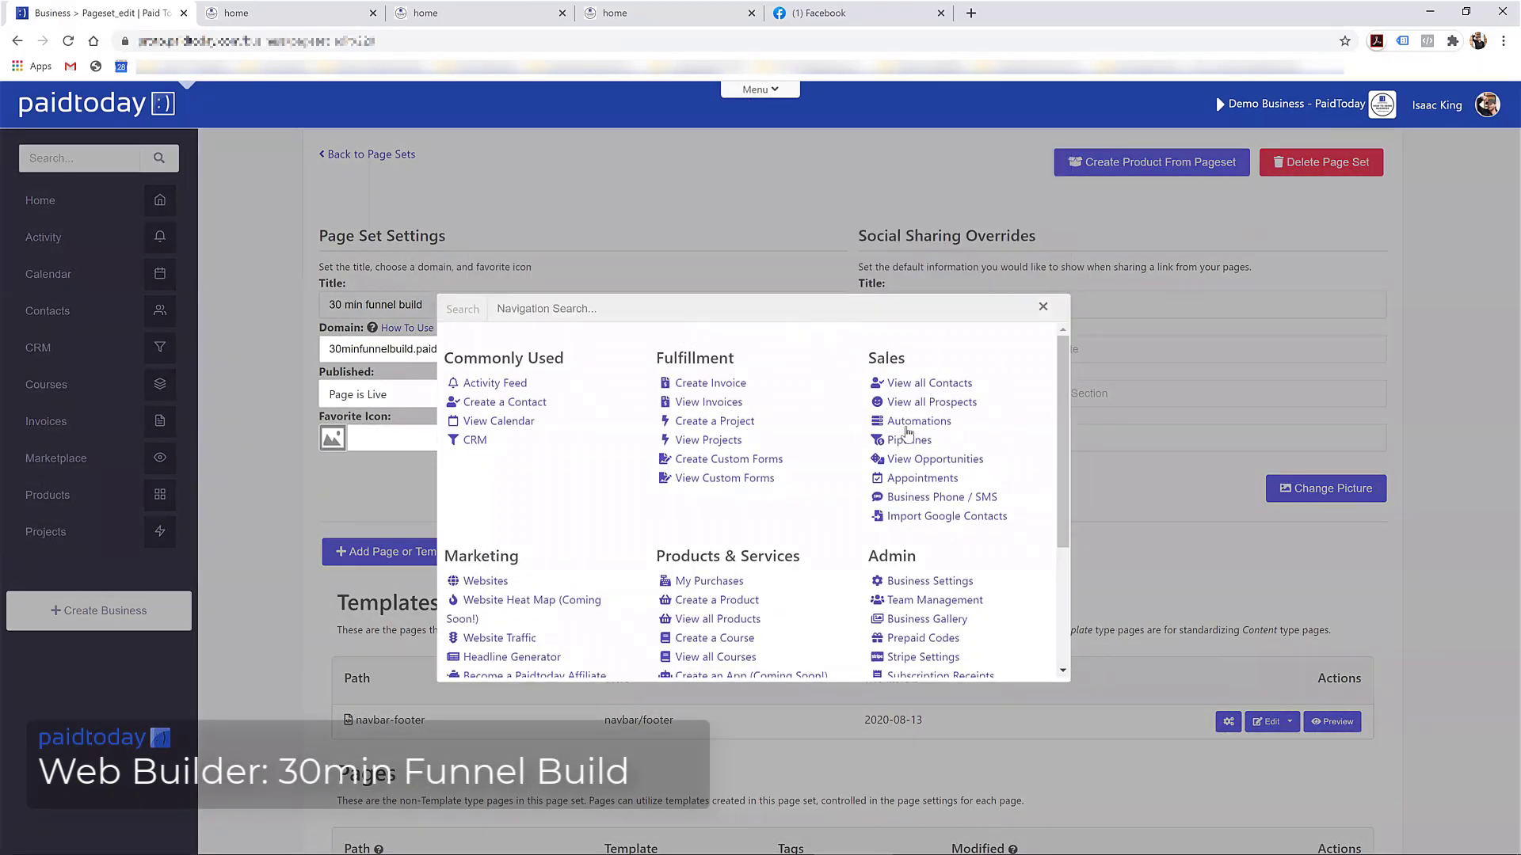
click(908, 426)
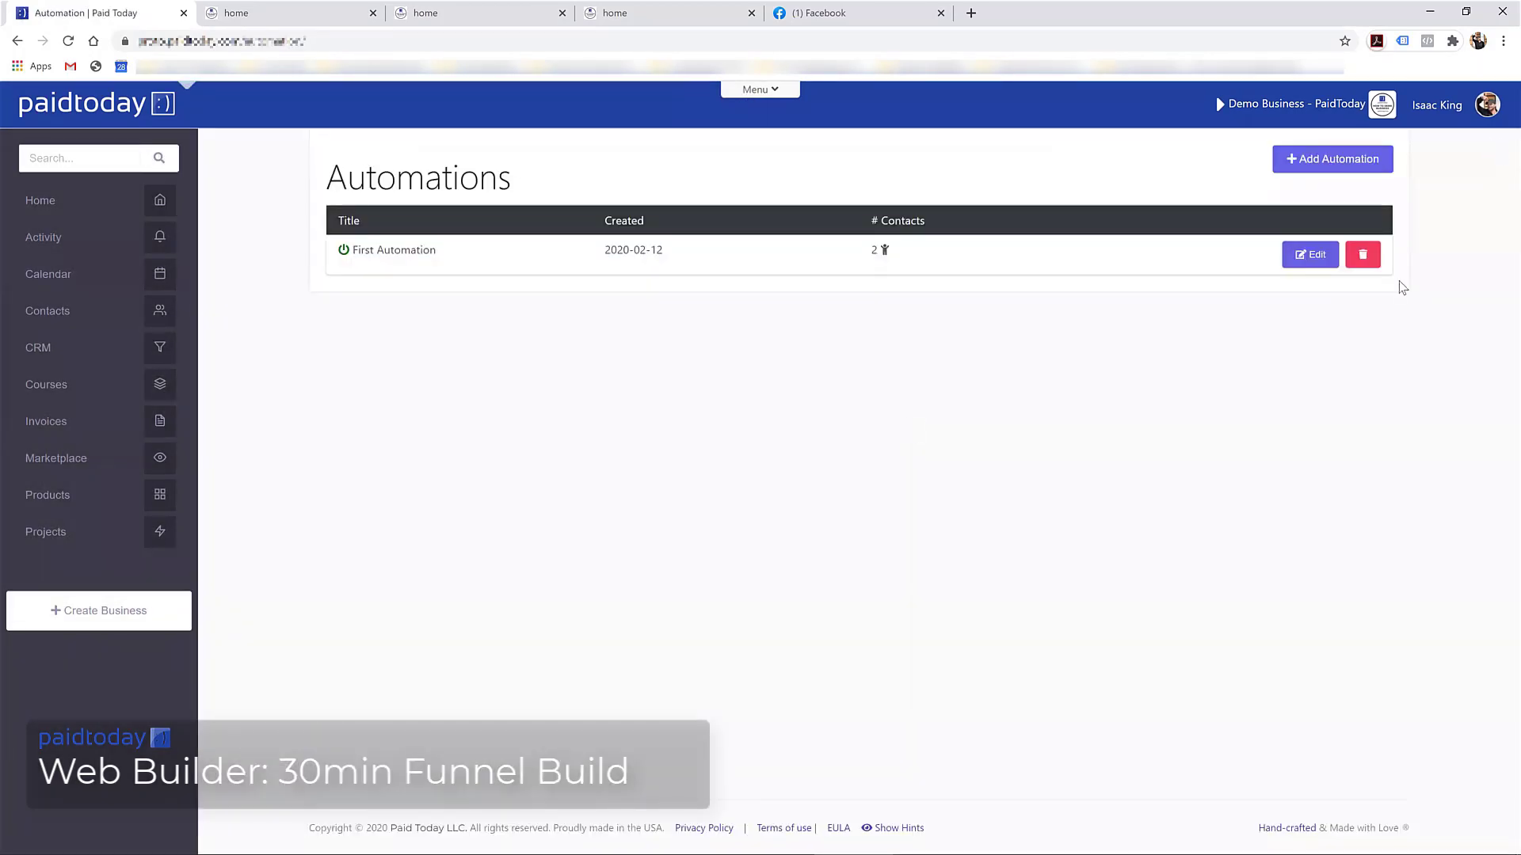
Create a new automation titled '30 min funnel build' and bring up its trigger choices
click(1332, 159)
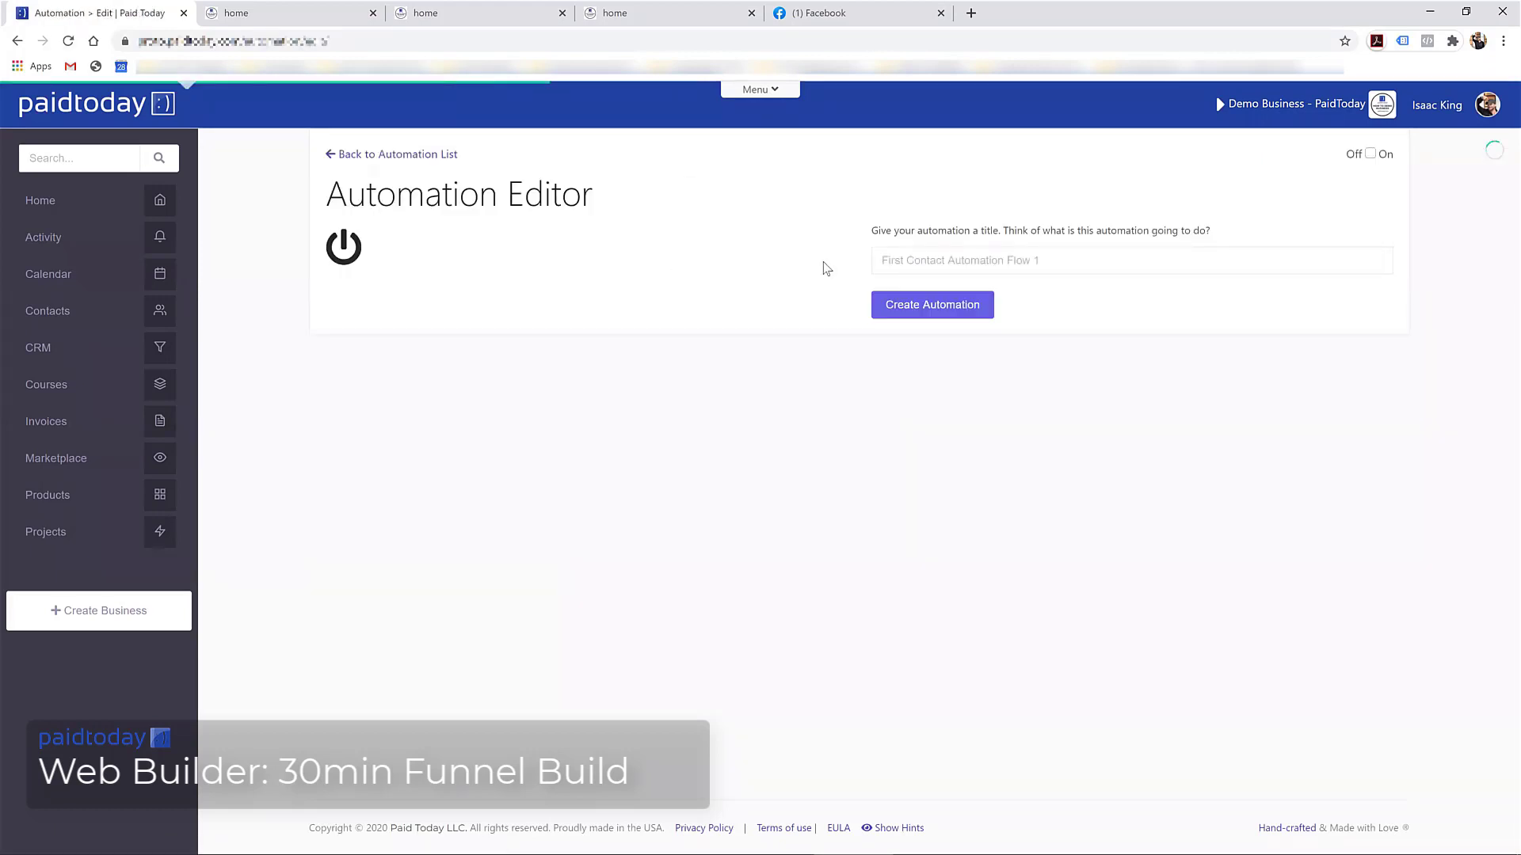
click(933, 260)
text(3)
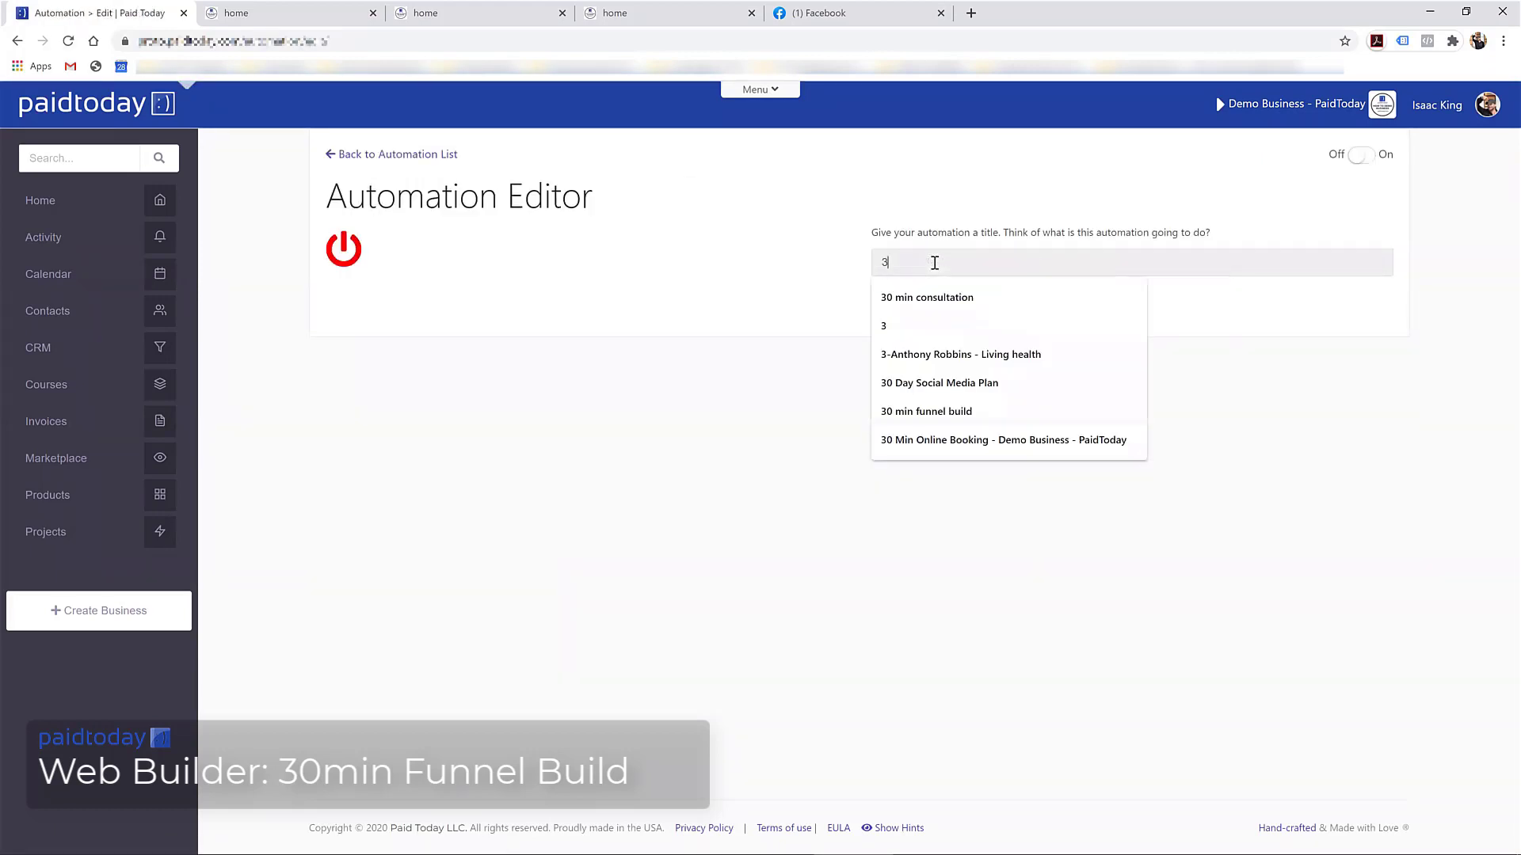
text(0)
key(Down)
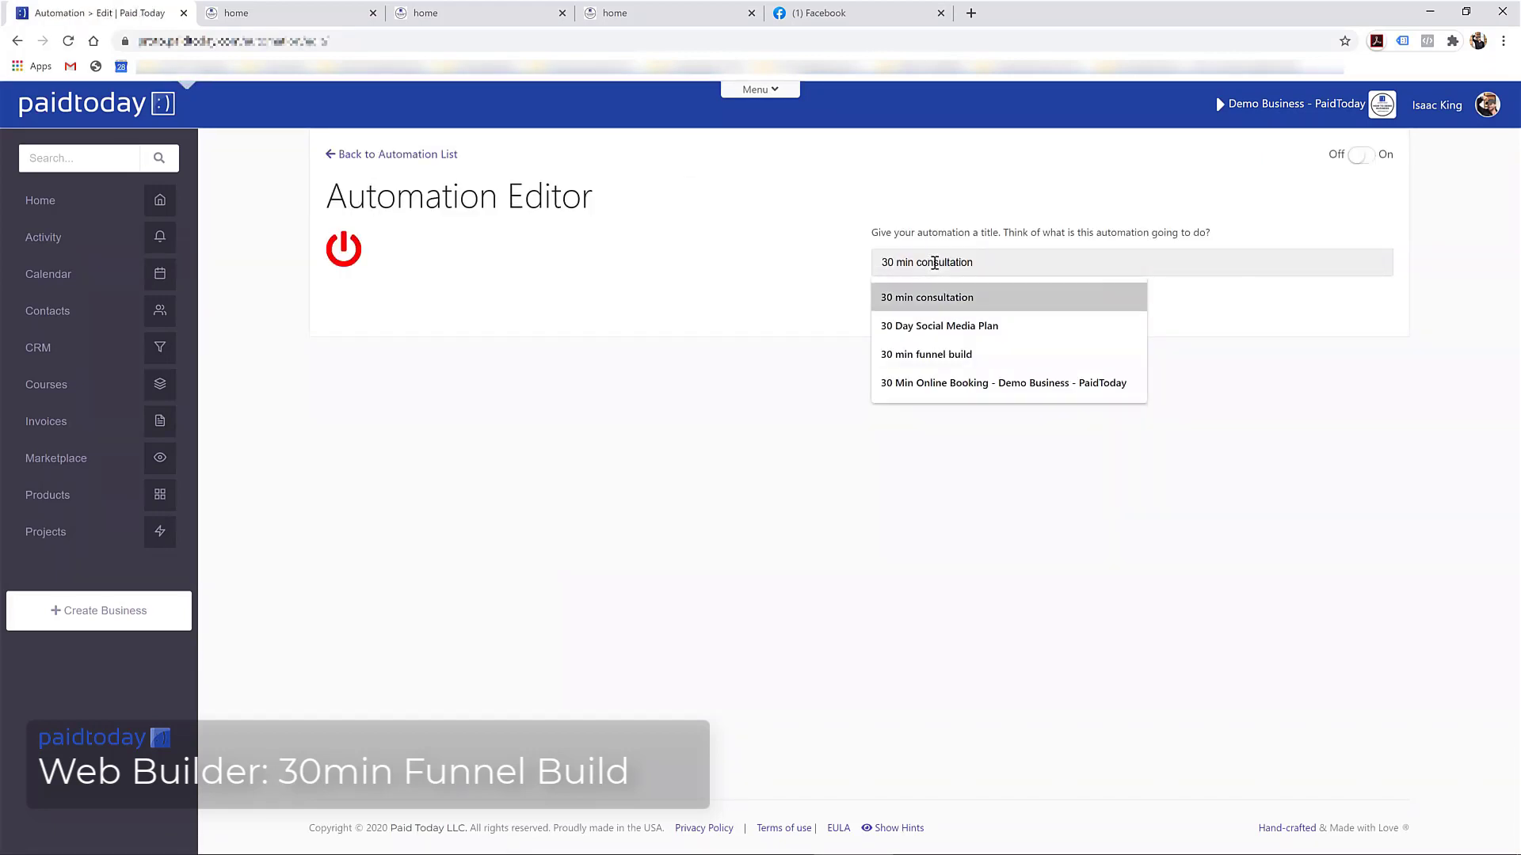
key(Up)
key(Down)
click(958, 352)
click(949, 310)
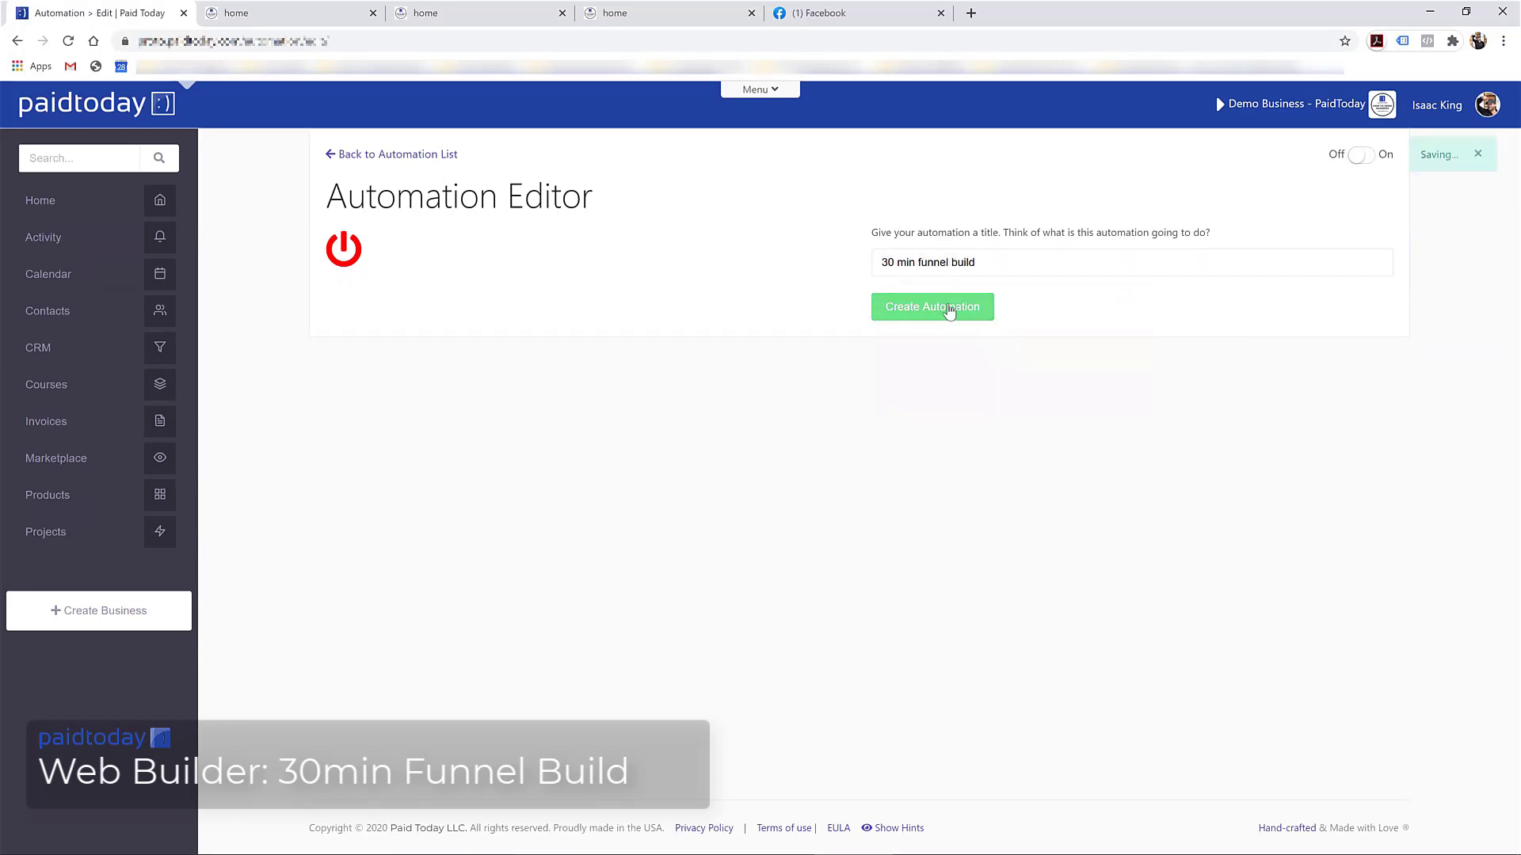
click(979, 321)
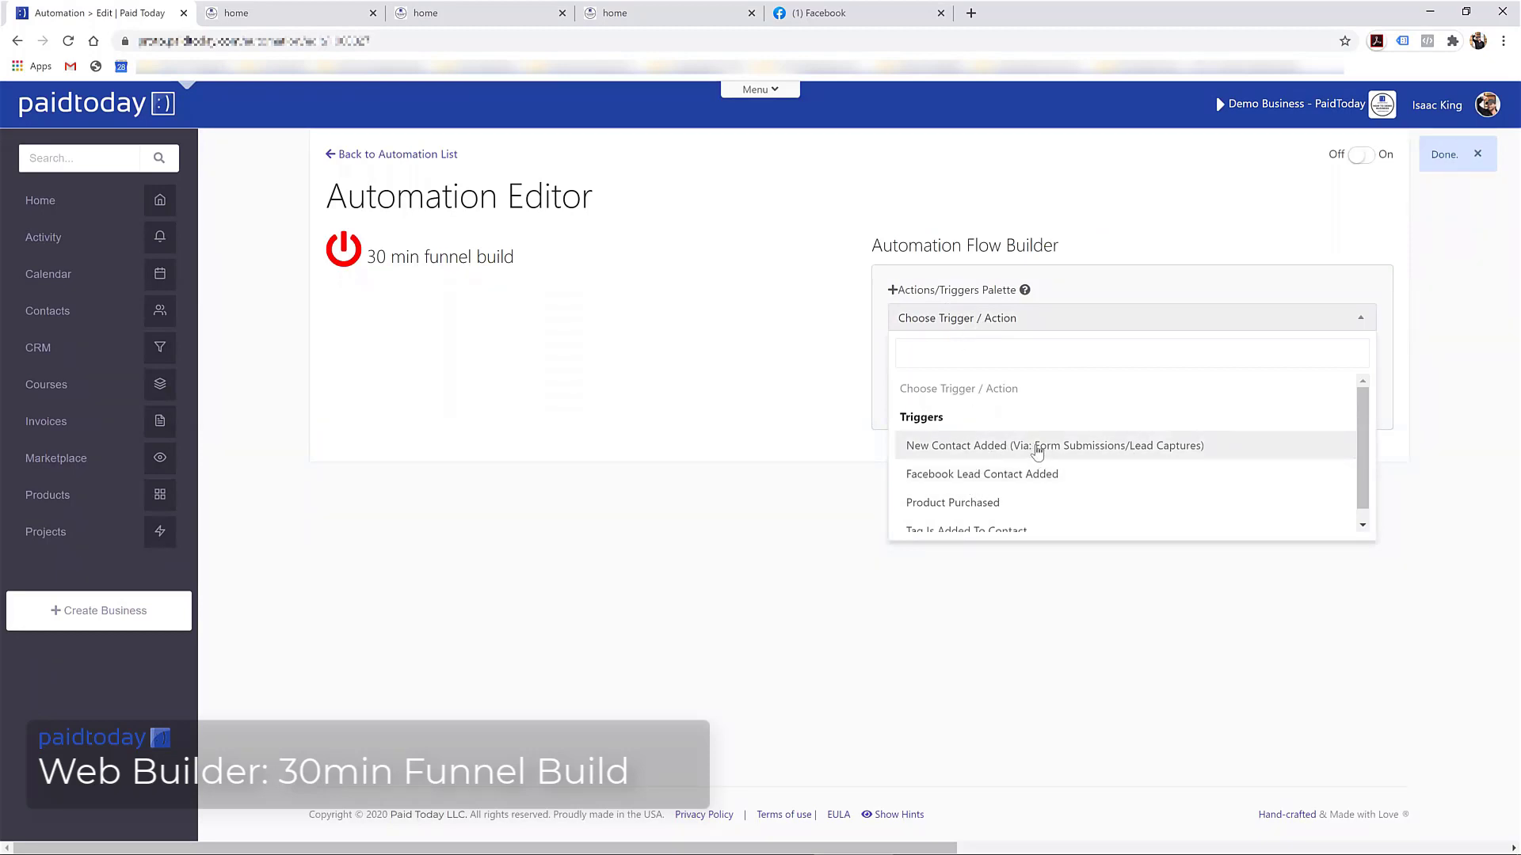
Add a New Contact Added trigger titled 'Trigger: Opt in', then turn the automation on
click(1079, 449)
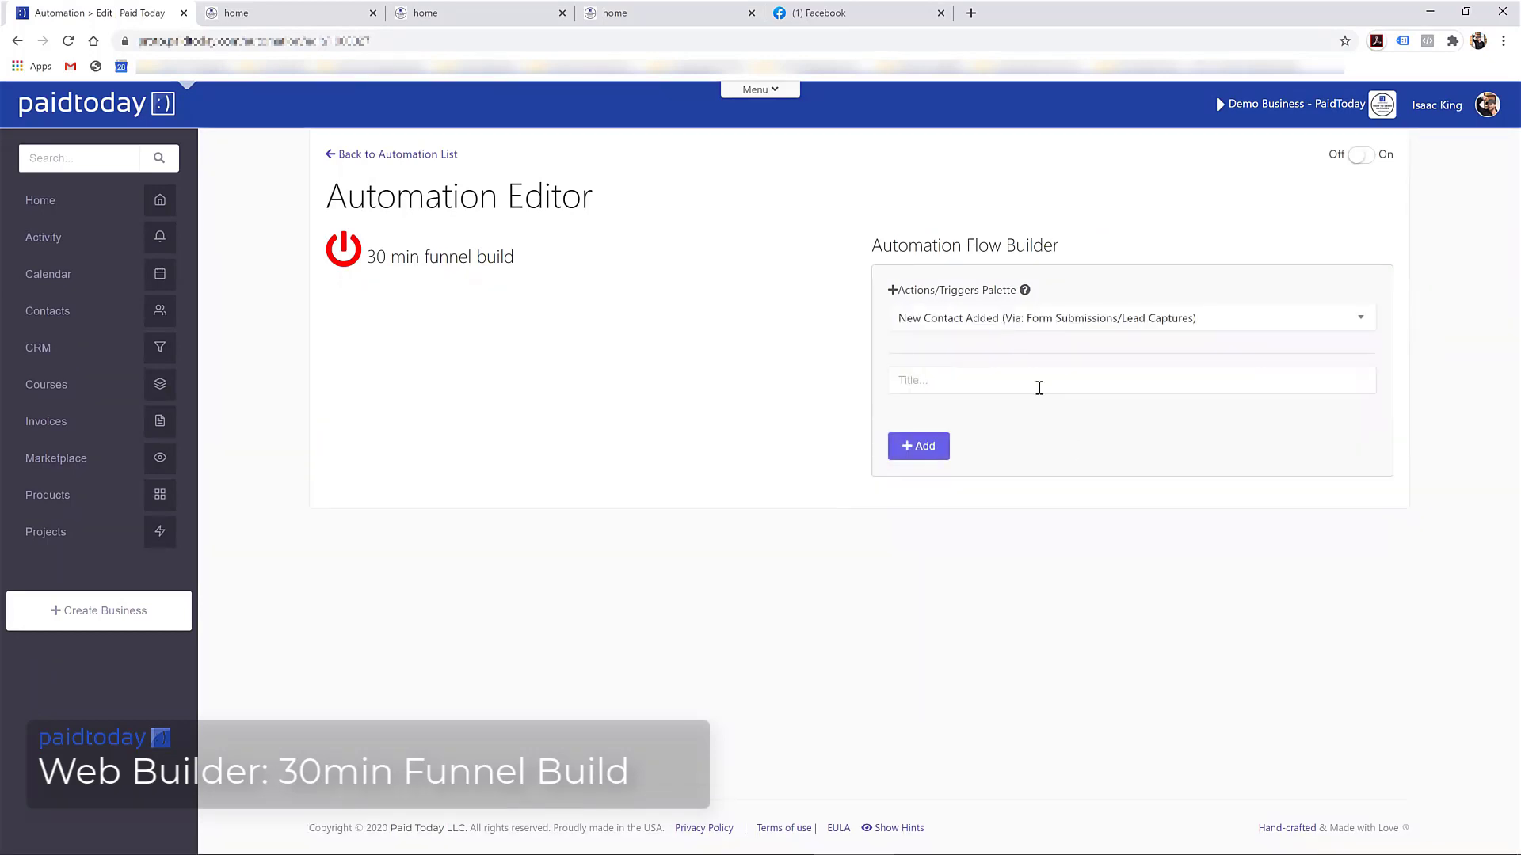
click(929, 385)
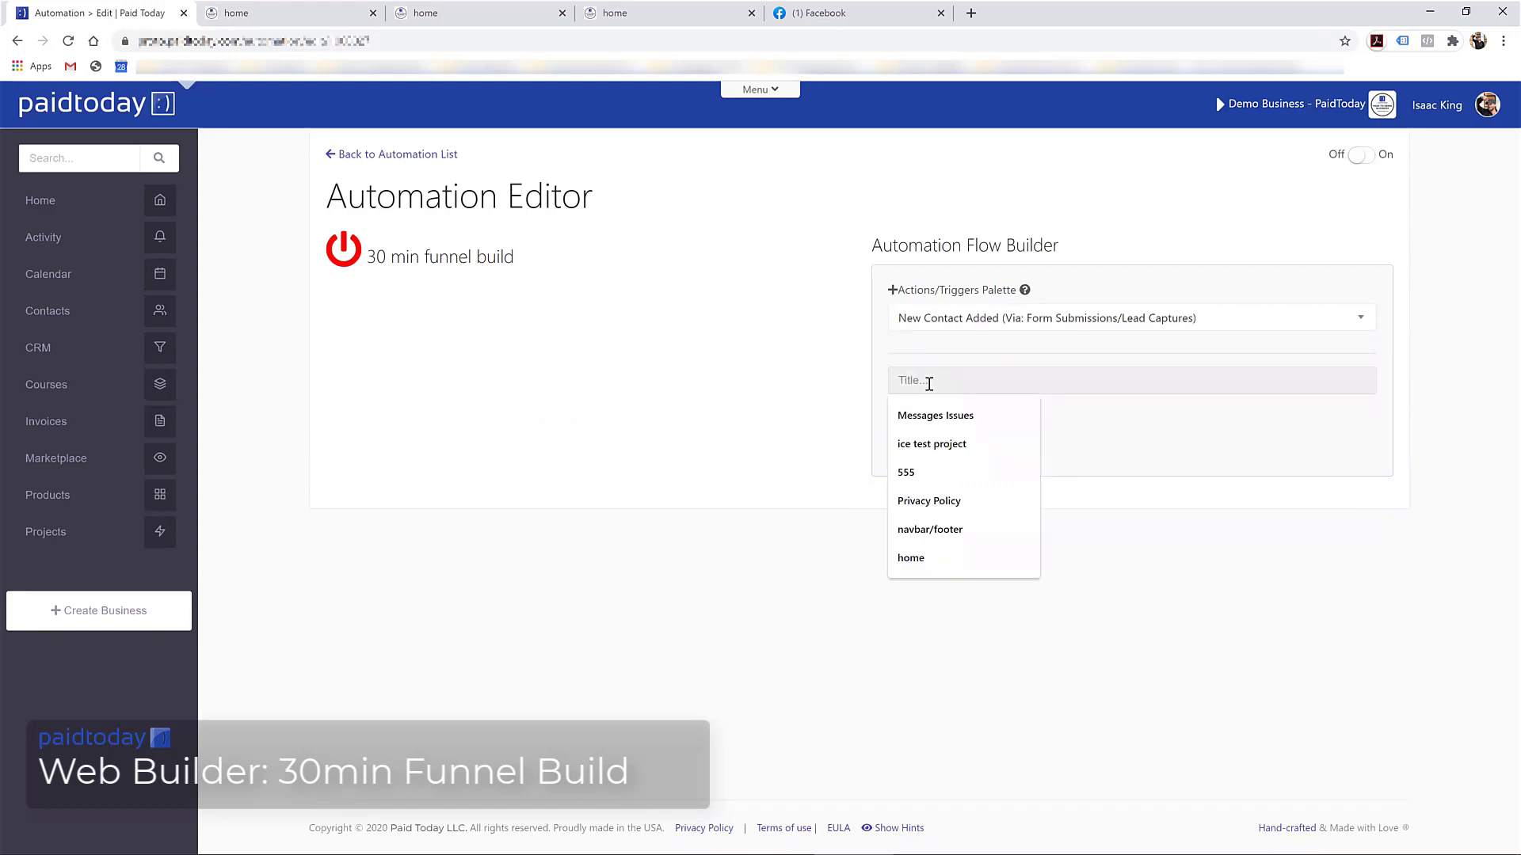
text(Trigger: Opt in)
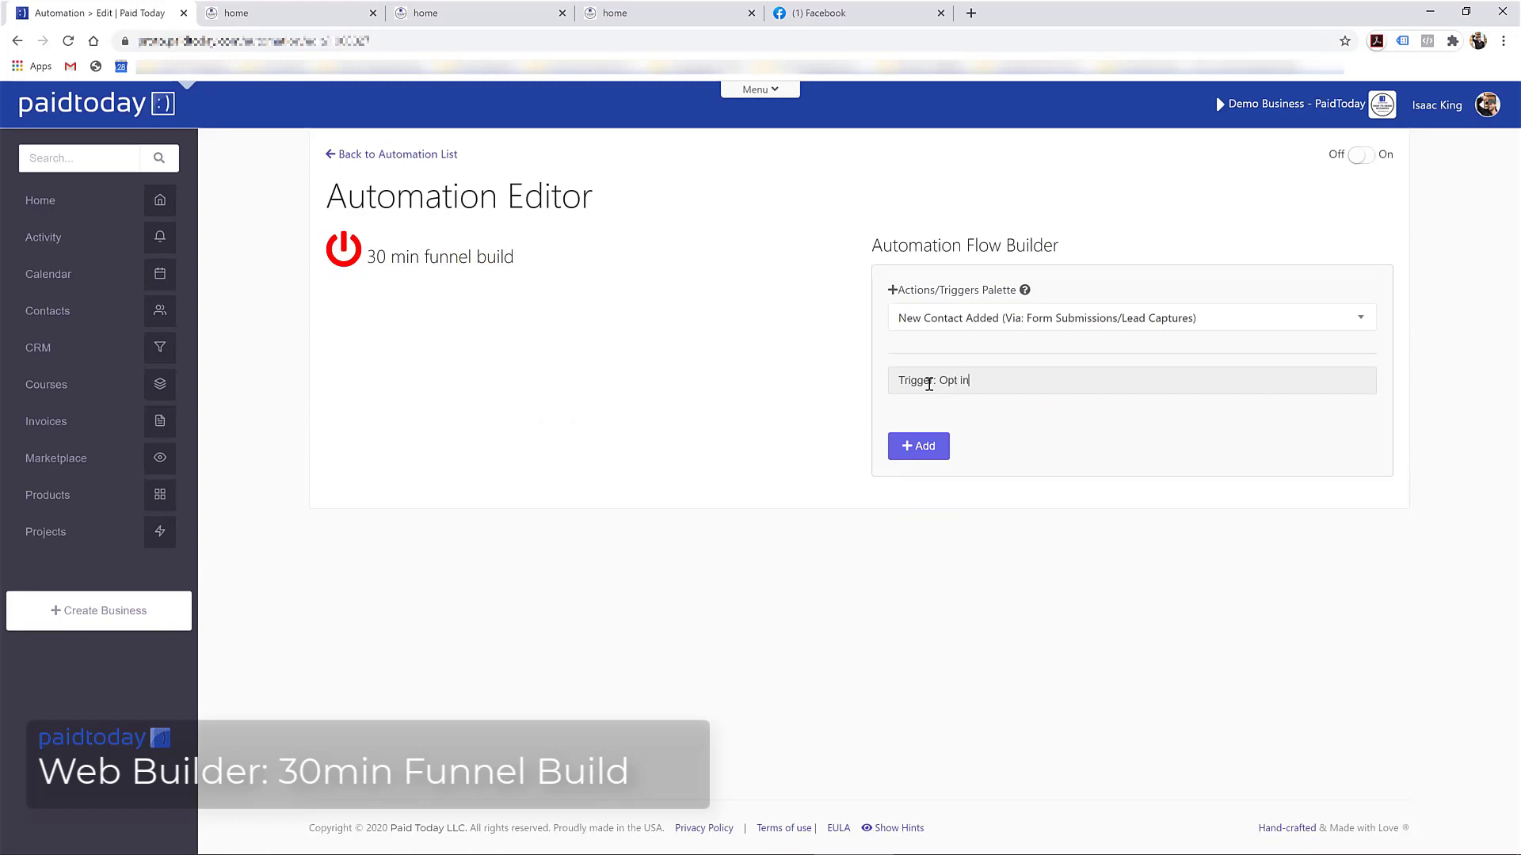
click(917, 450)
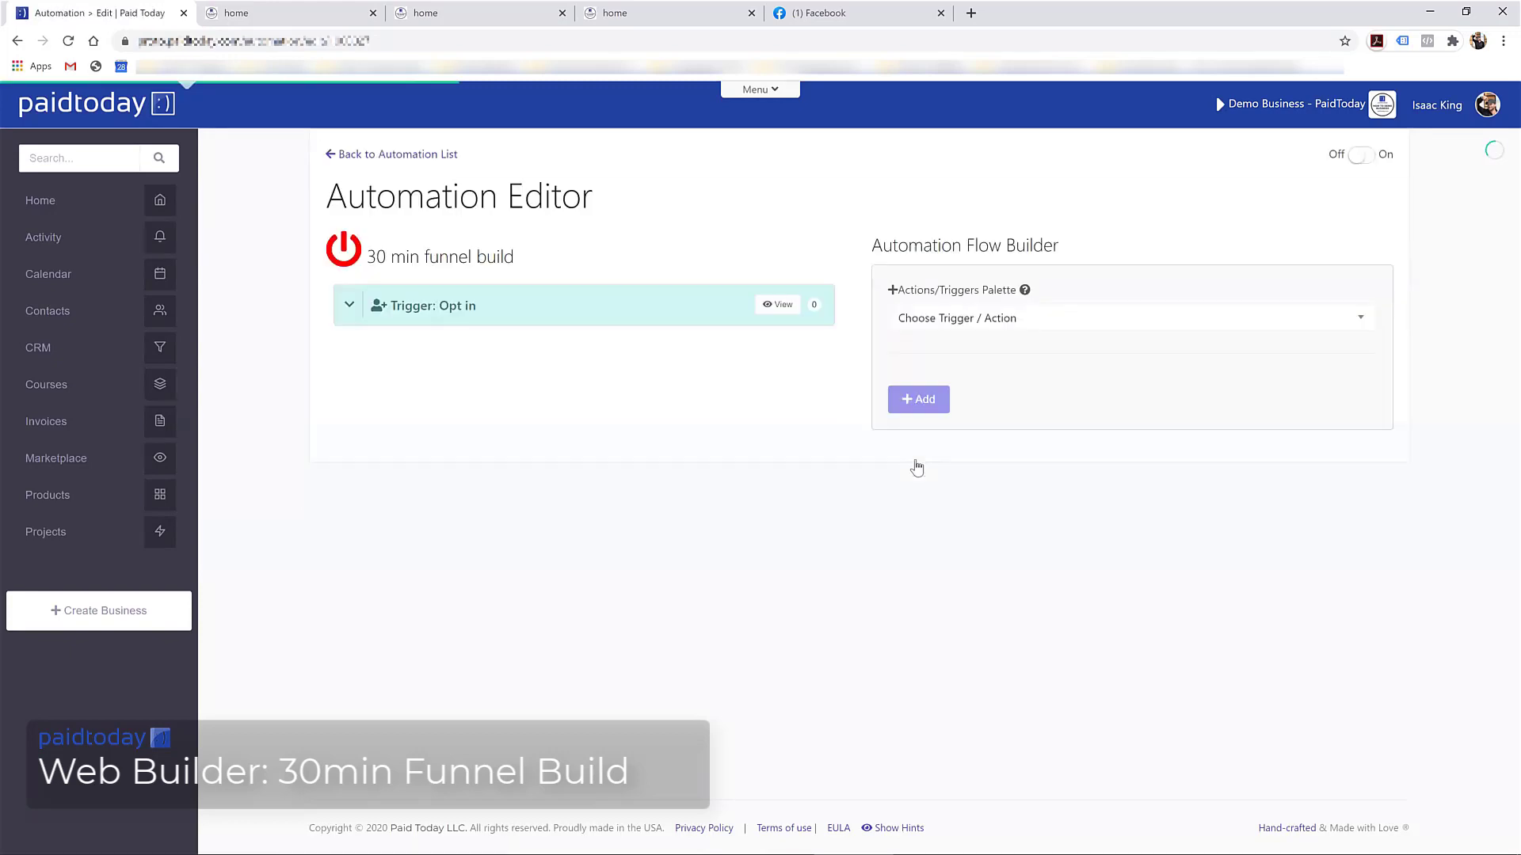
click(1354, 157)
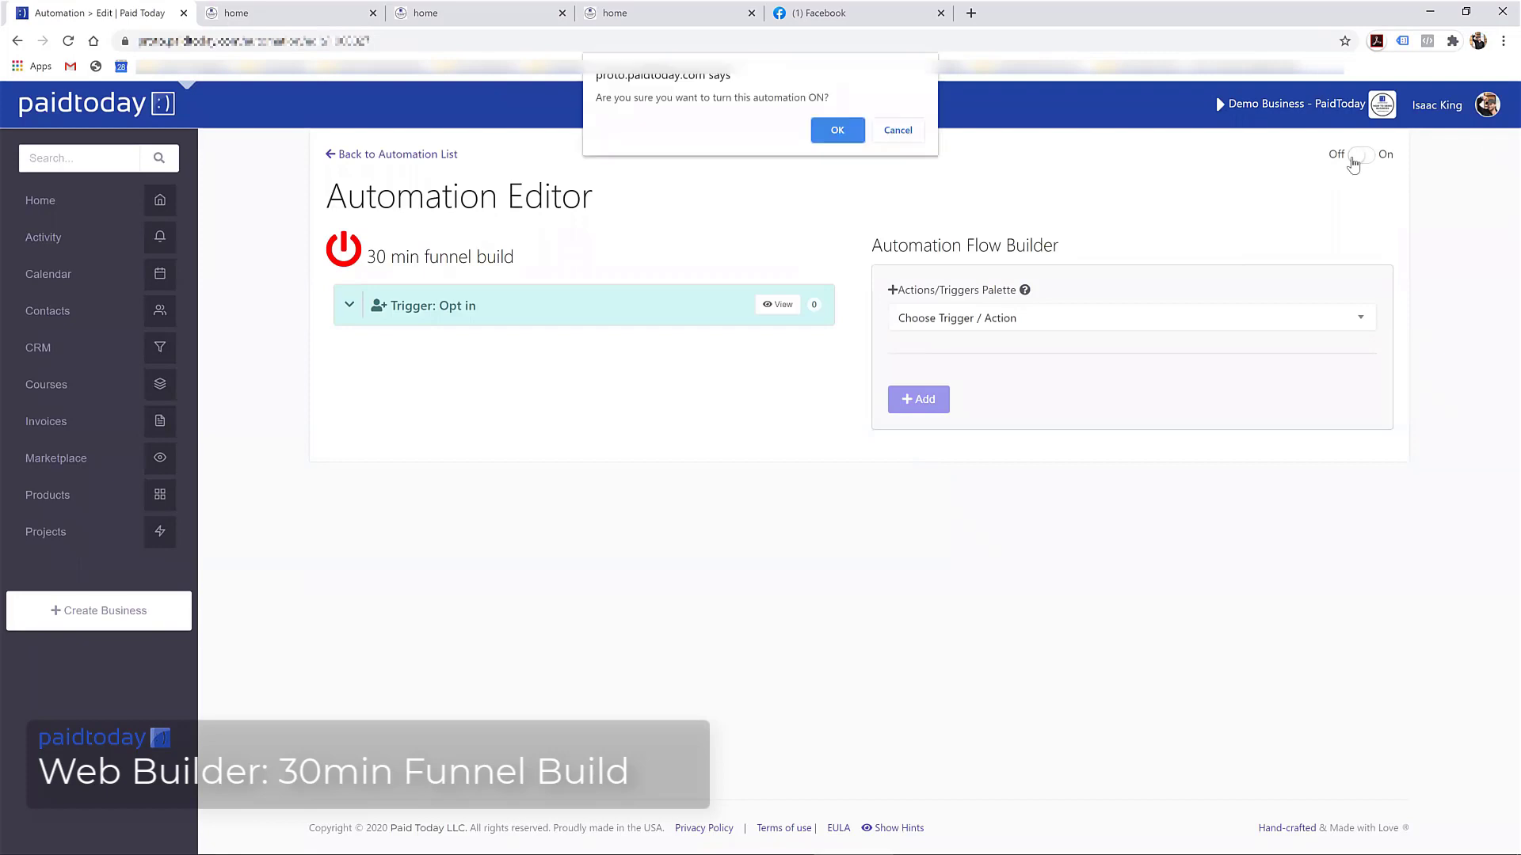
click(837, 130)
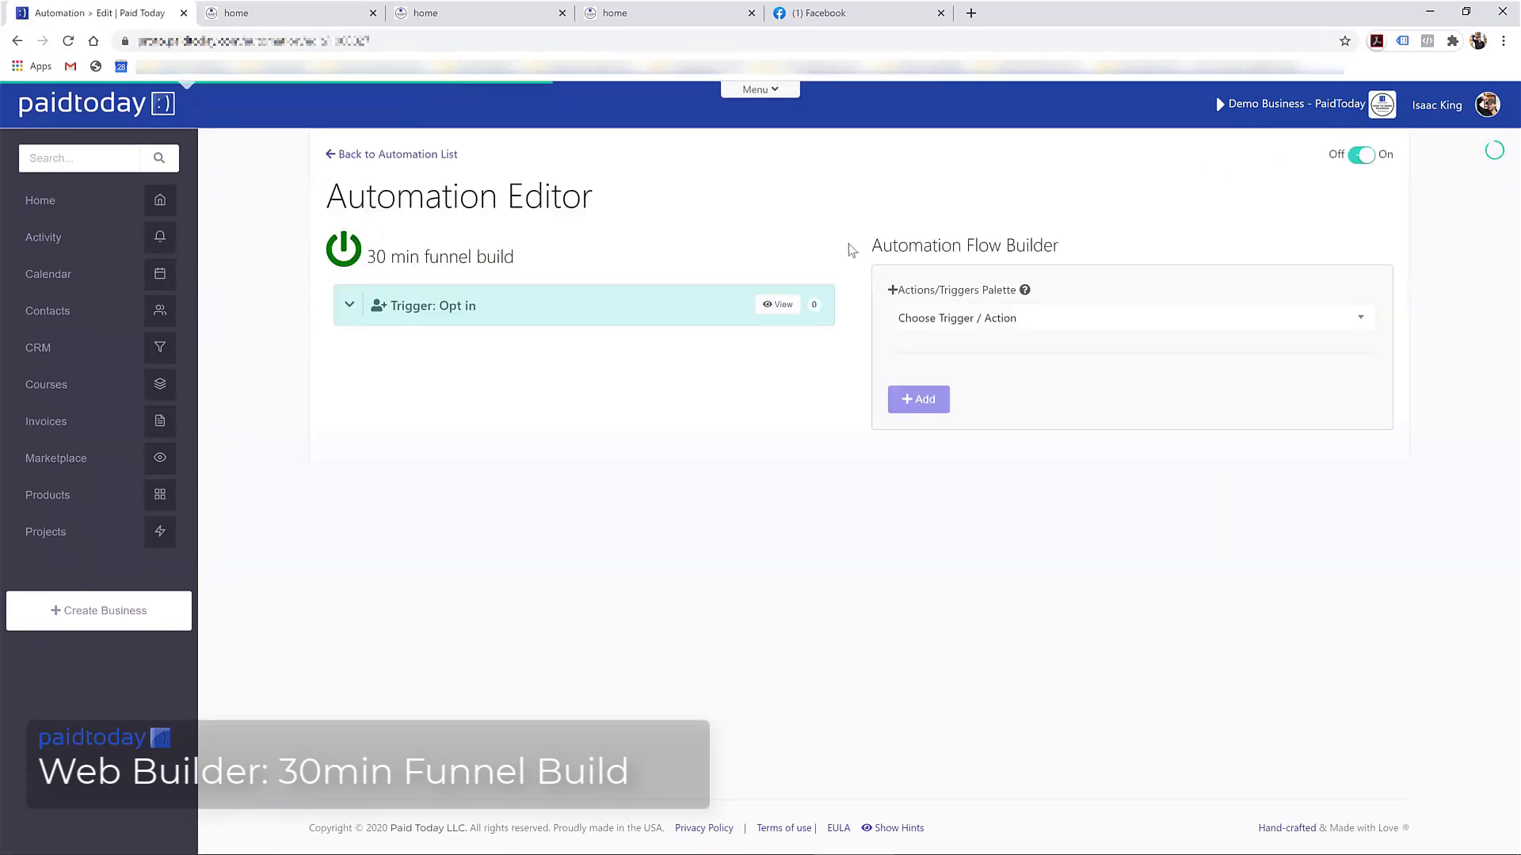
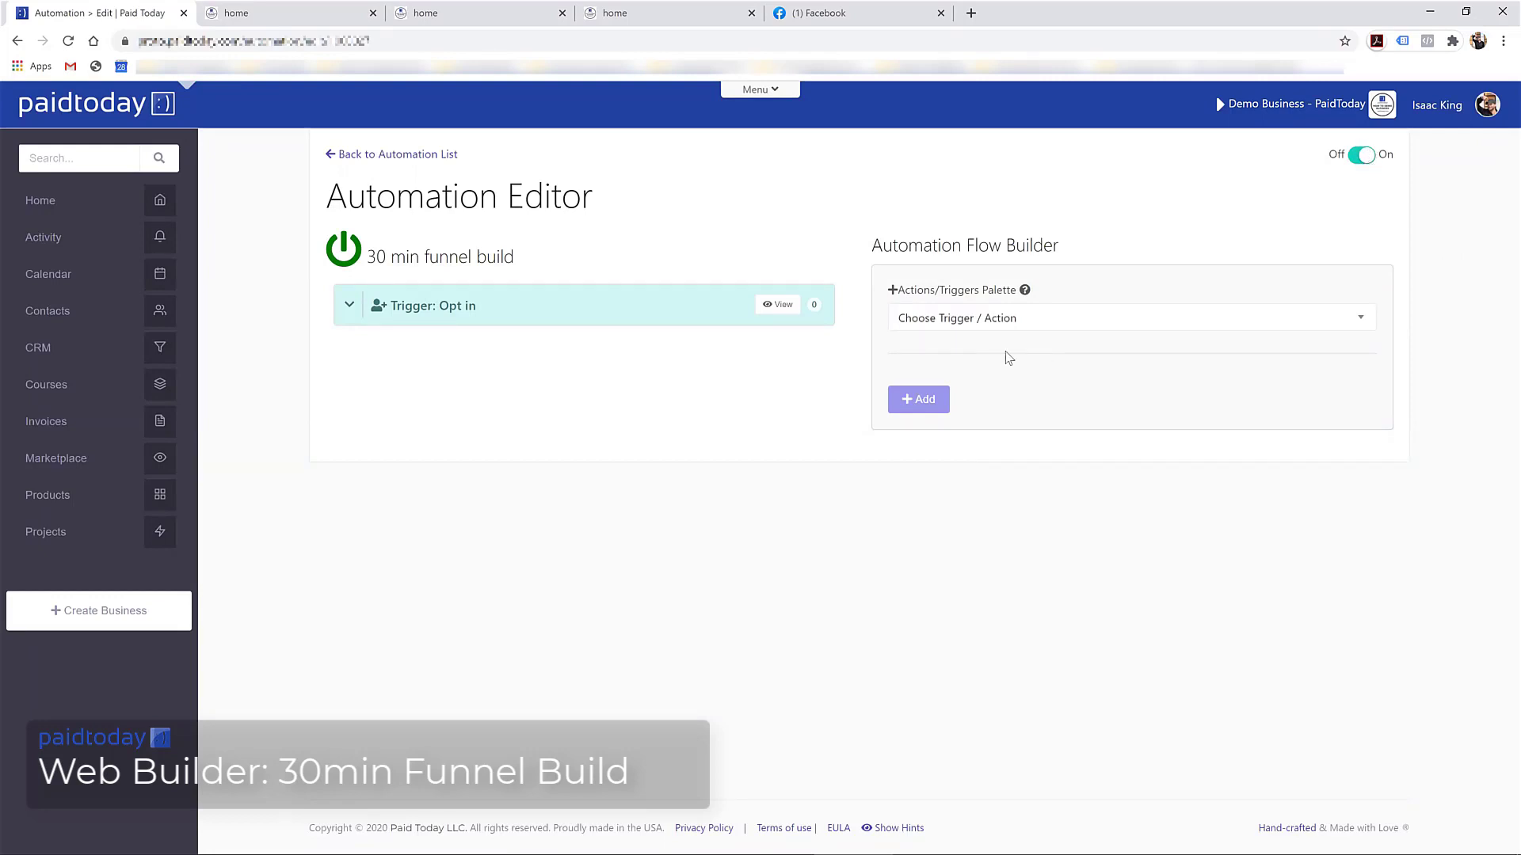
Add a Contact Action step to the automation and title it 'Send the guide'
click(1029, 321)
scroll(982, 424, down, 2)
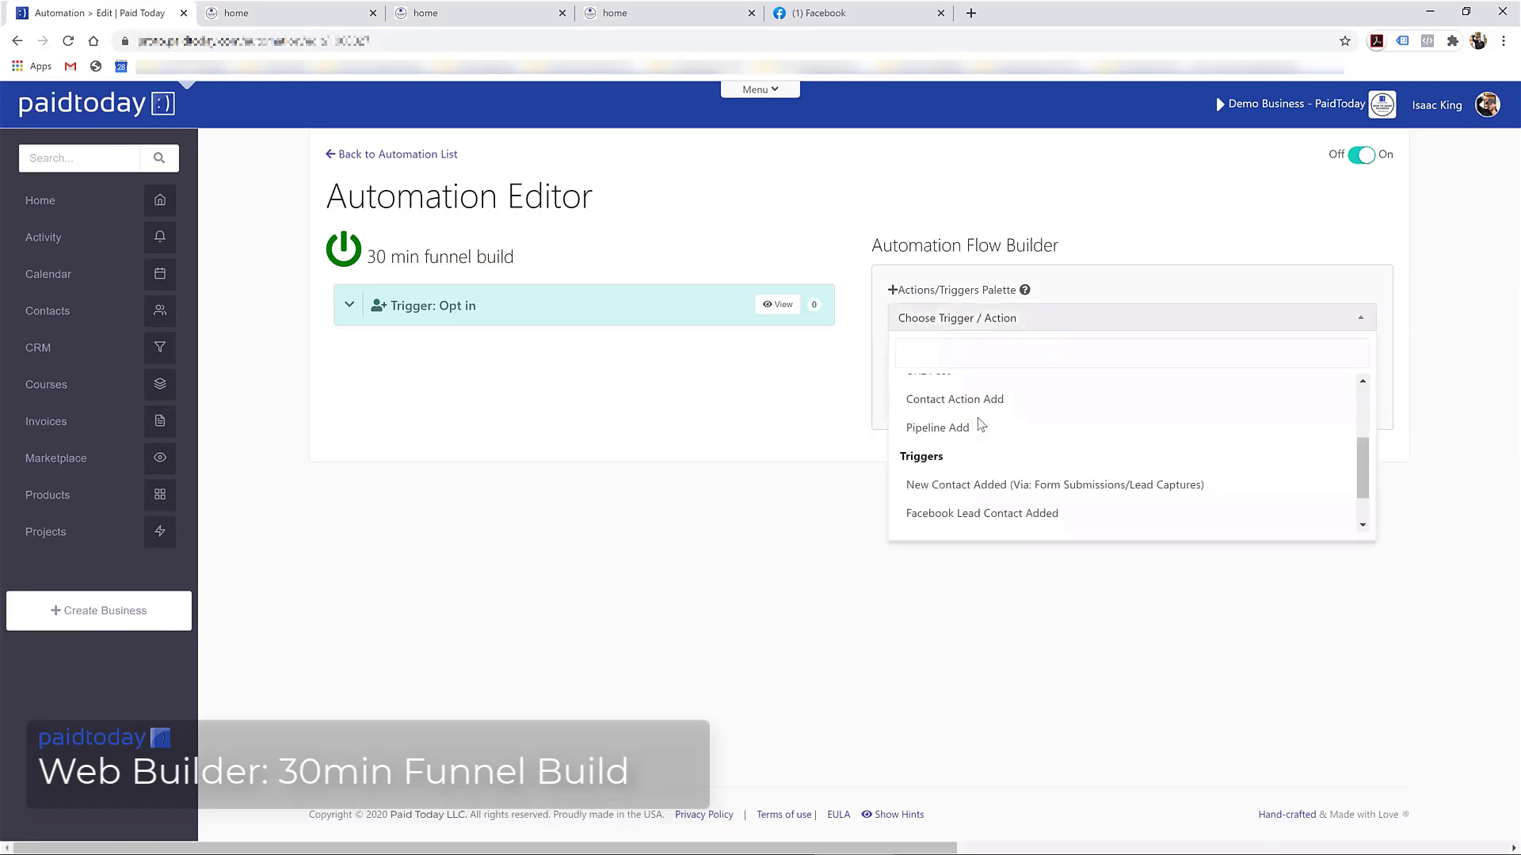
scroll(979, 426, up, 2)
scroll(967, 467, down, 2)
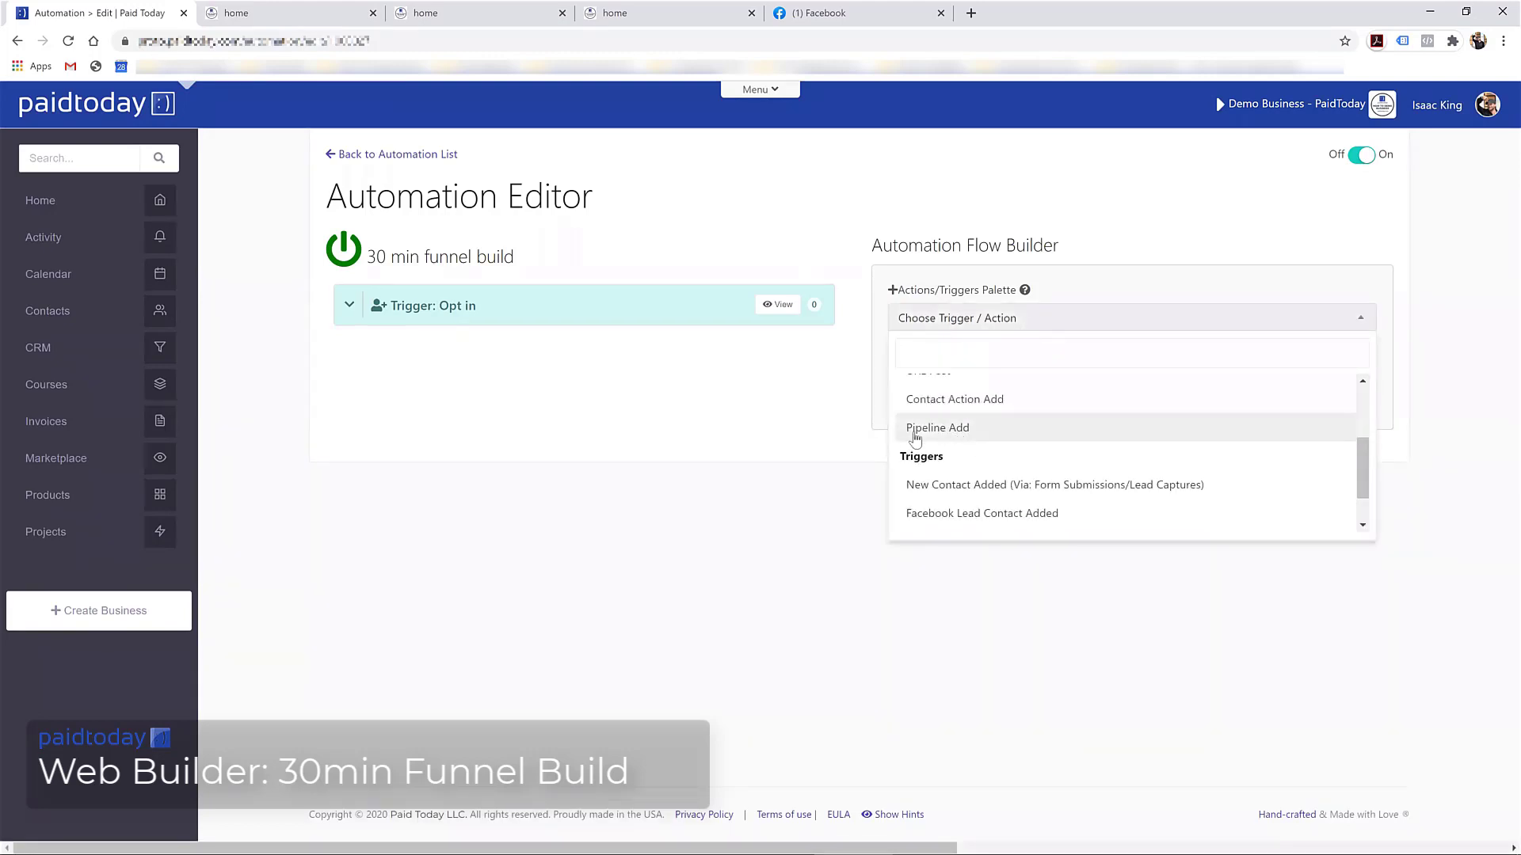
scroll(940, 425, up, 3)
scroll(943, 436, down, 3)
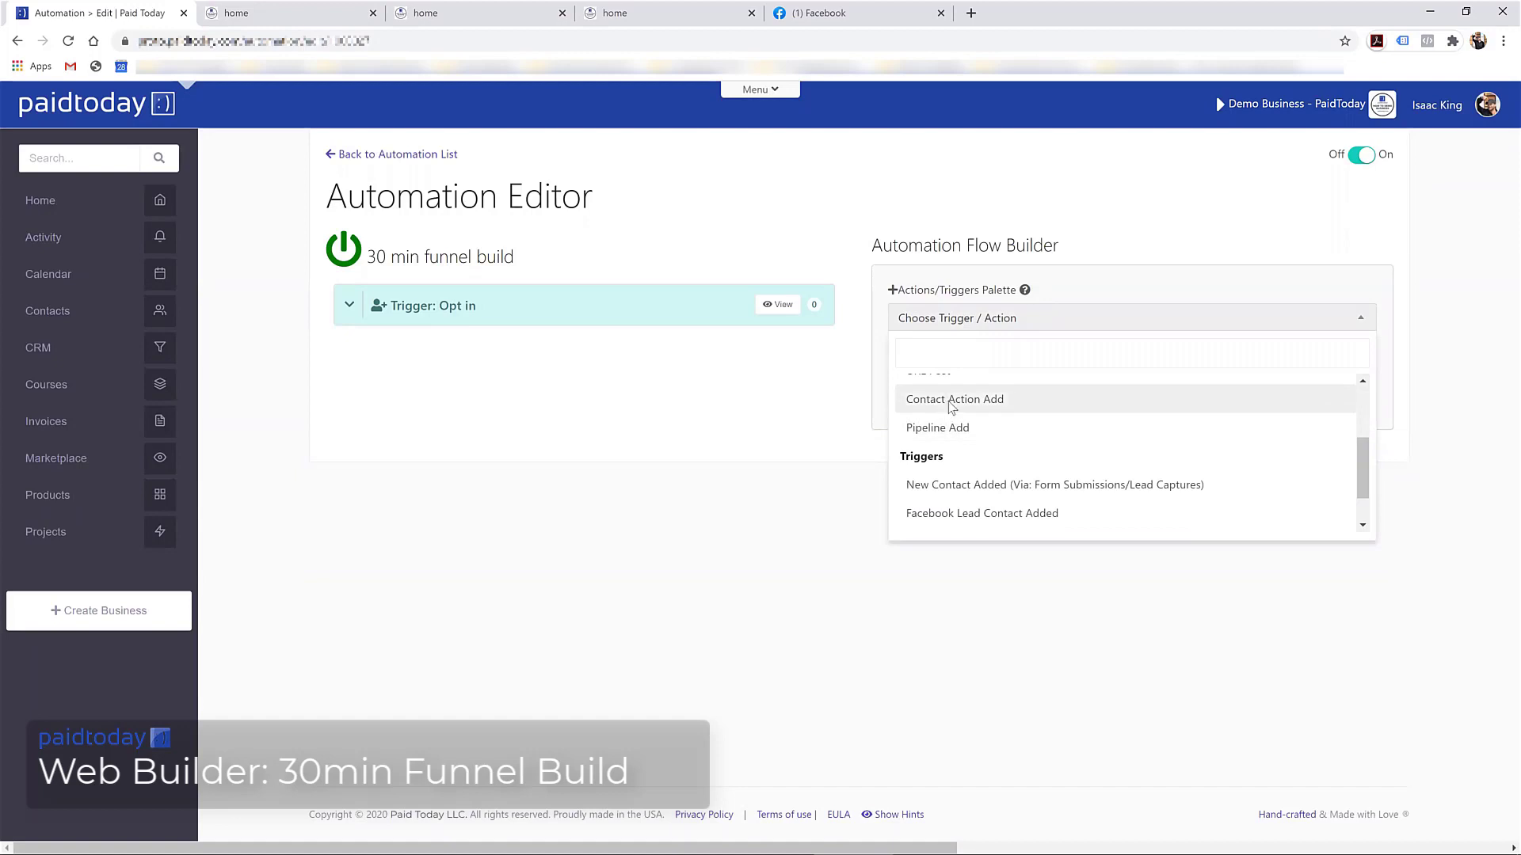
click(949, 400)
click(930, 379)
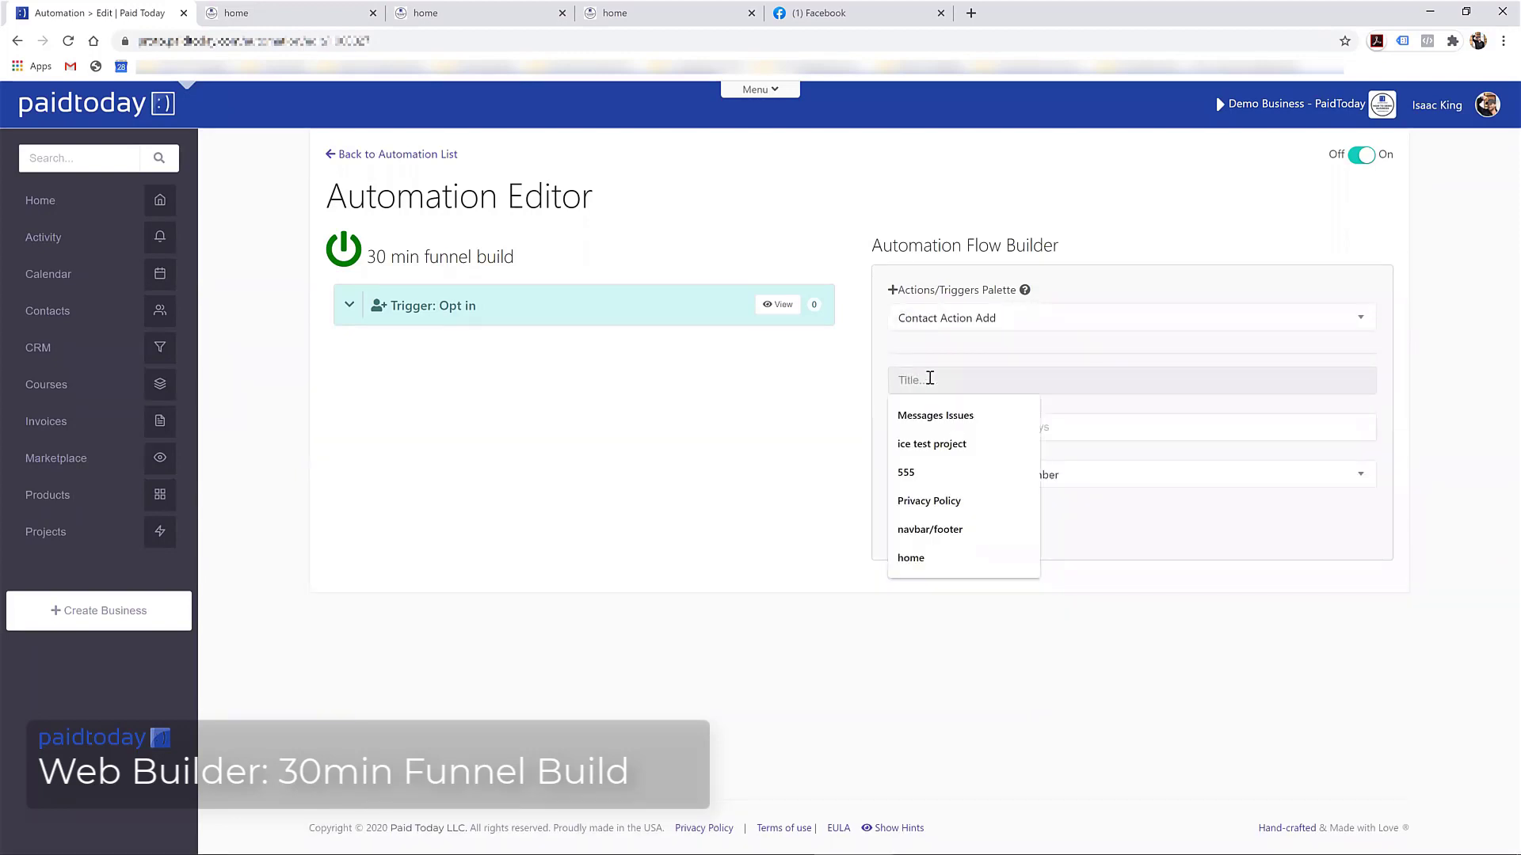
text(Send the guide)
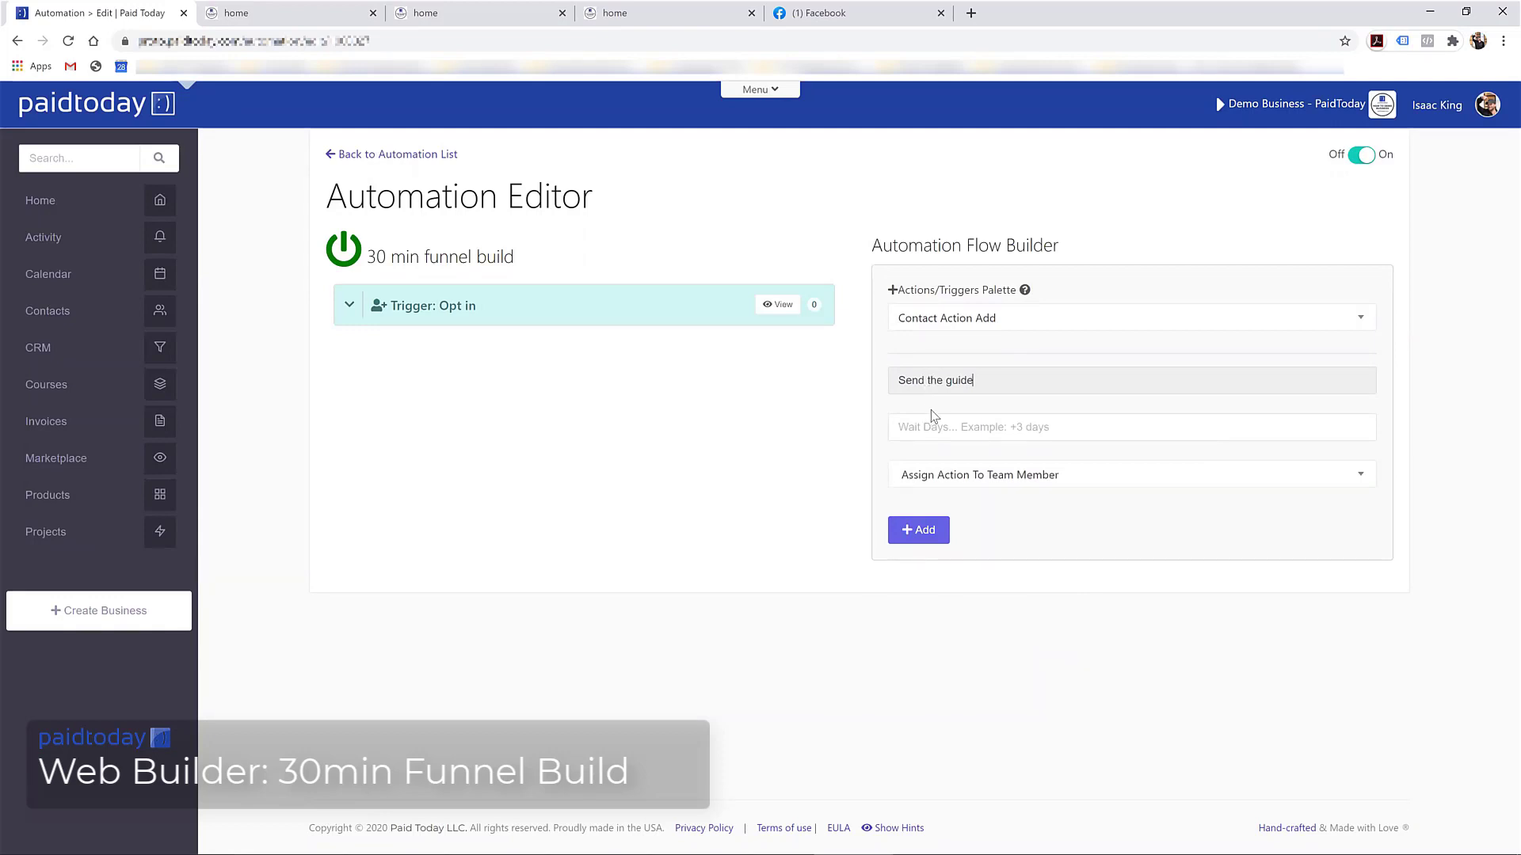
Set the wait to +0 days, assign a team member, and add the step
click(945, 427)
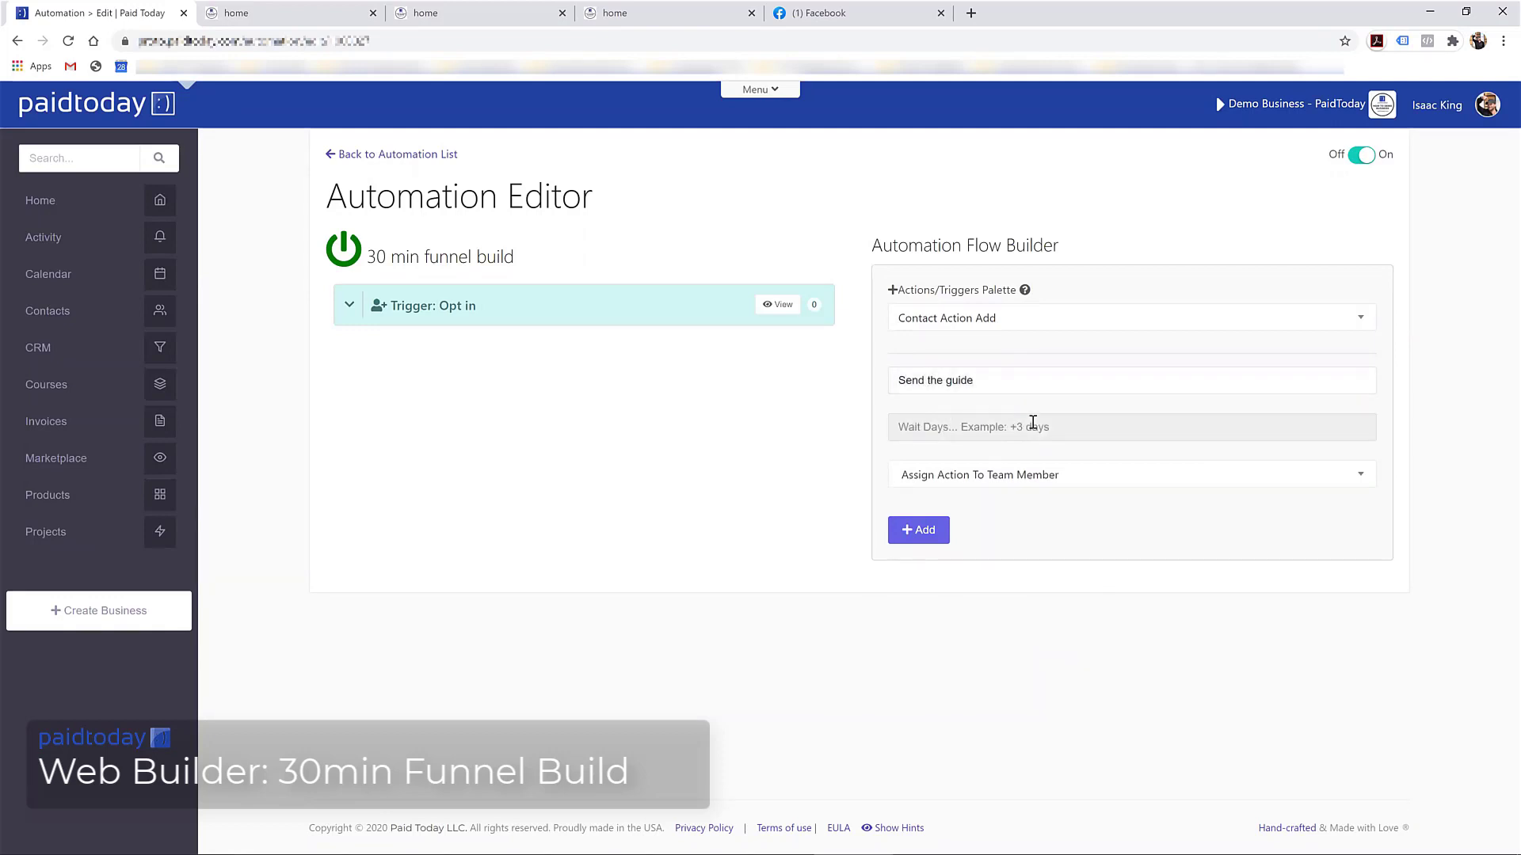
text(+0 days)
click(1004, 475)
scroll(962, 555, down, 1)
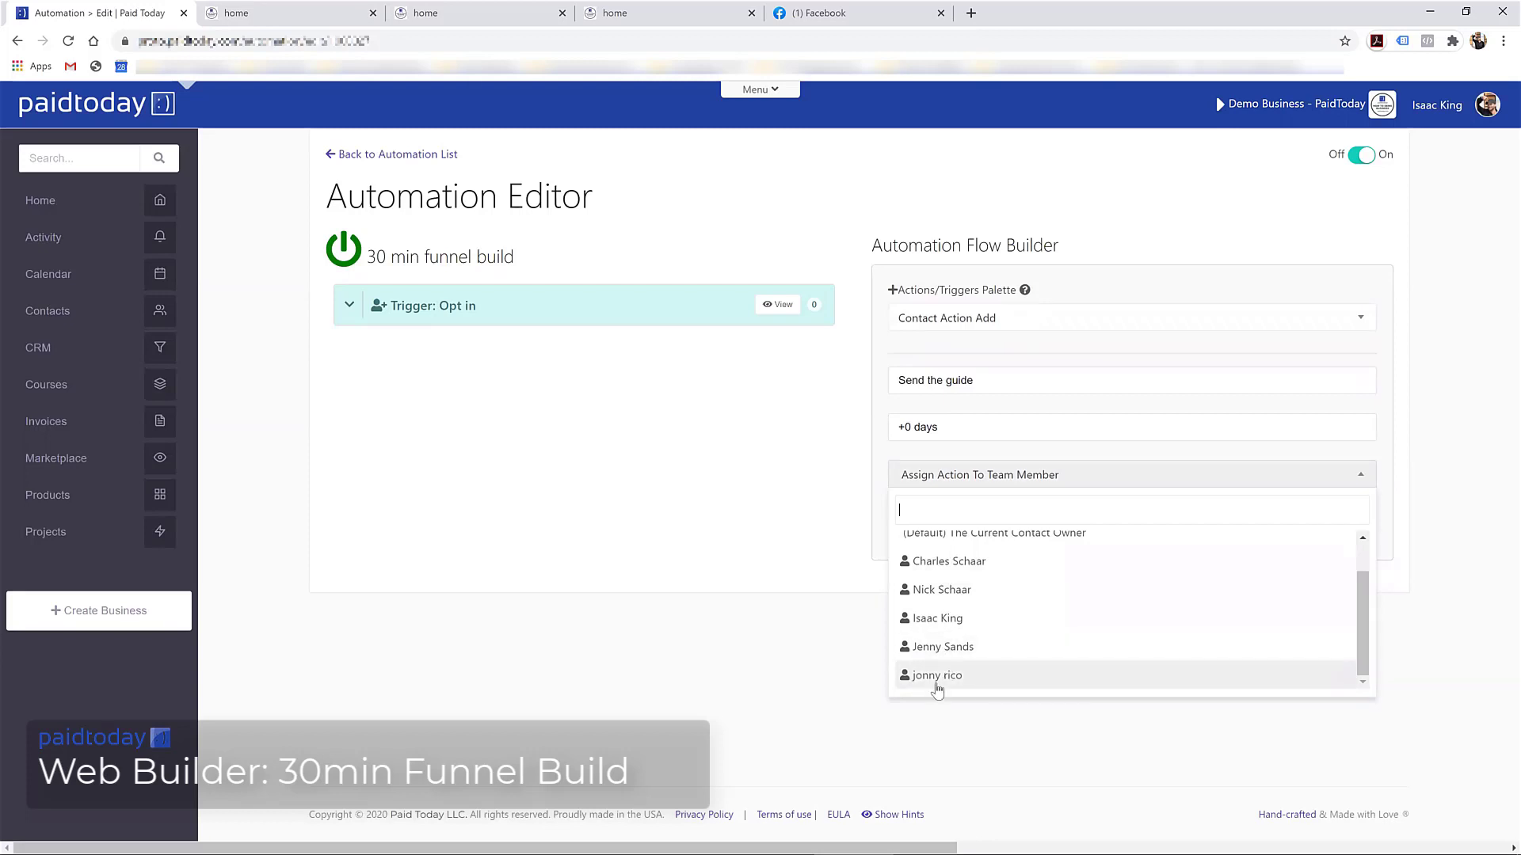
click(936, 648)
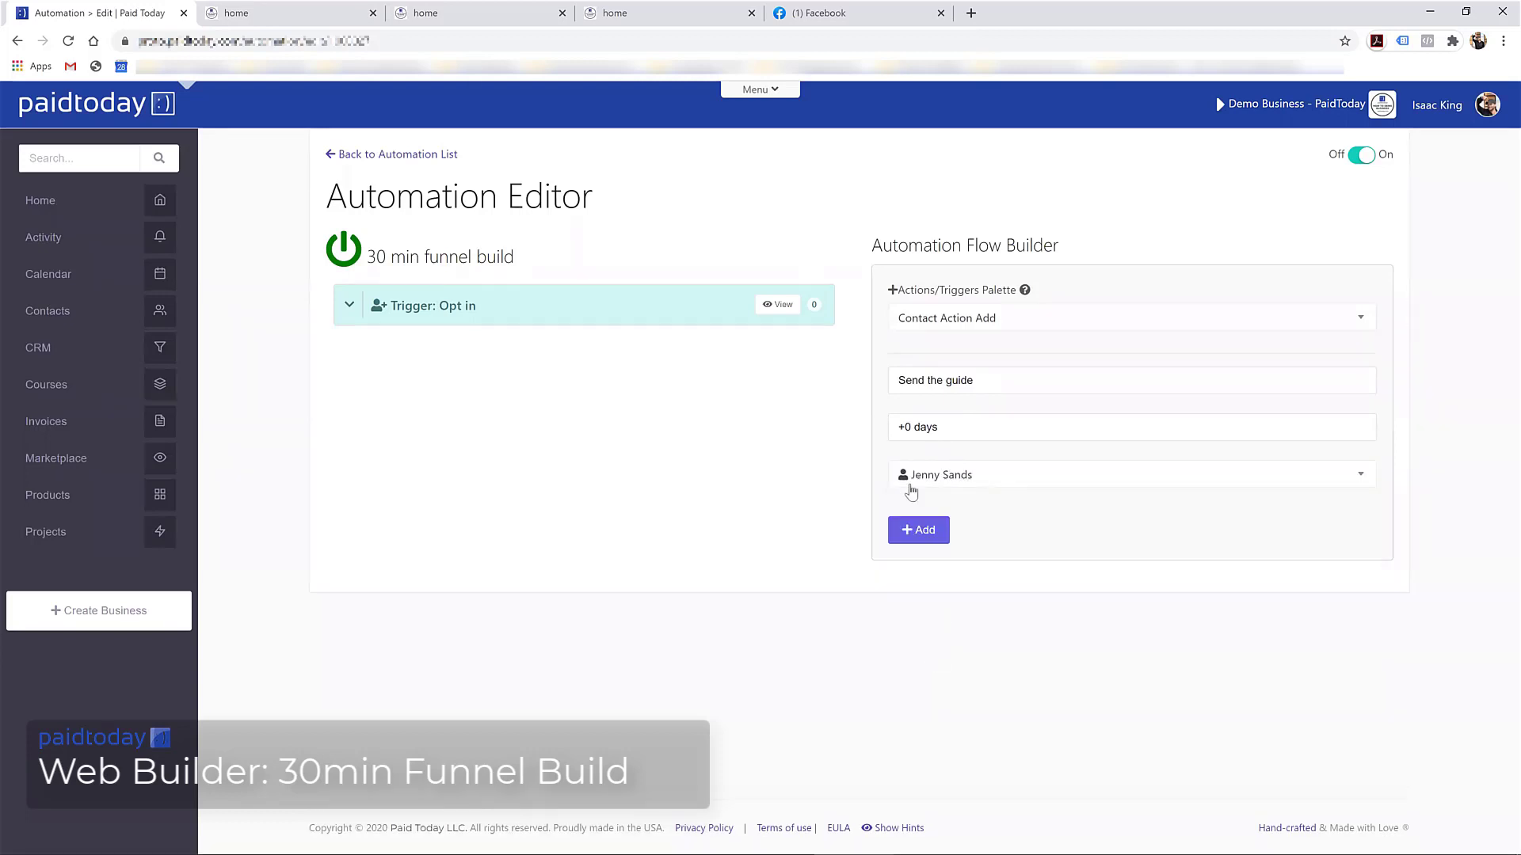
click(911, 532)
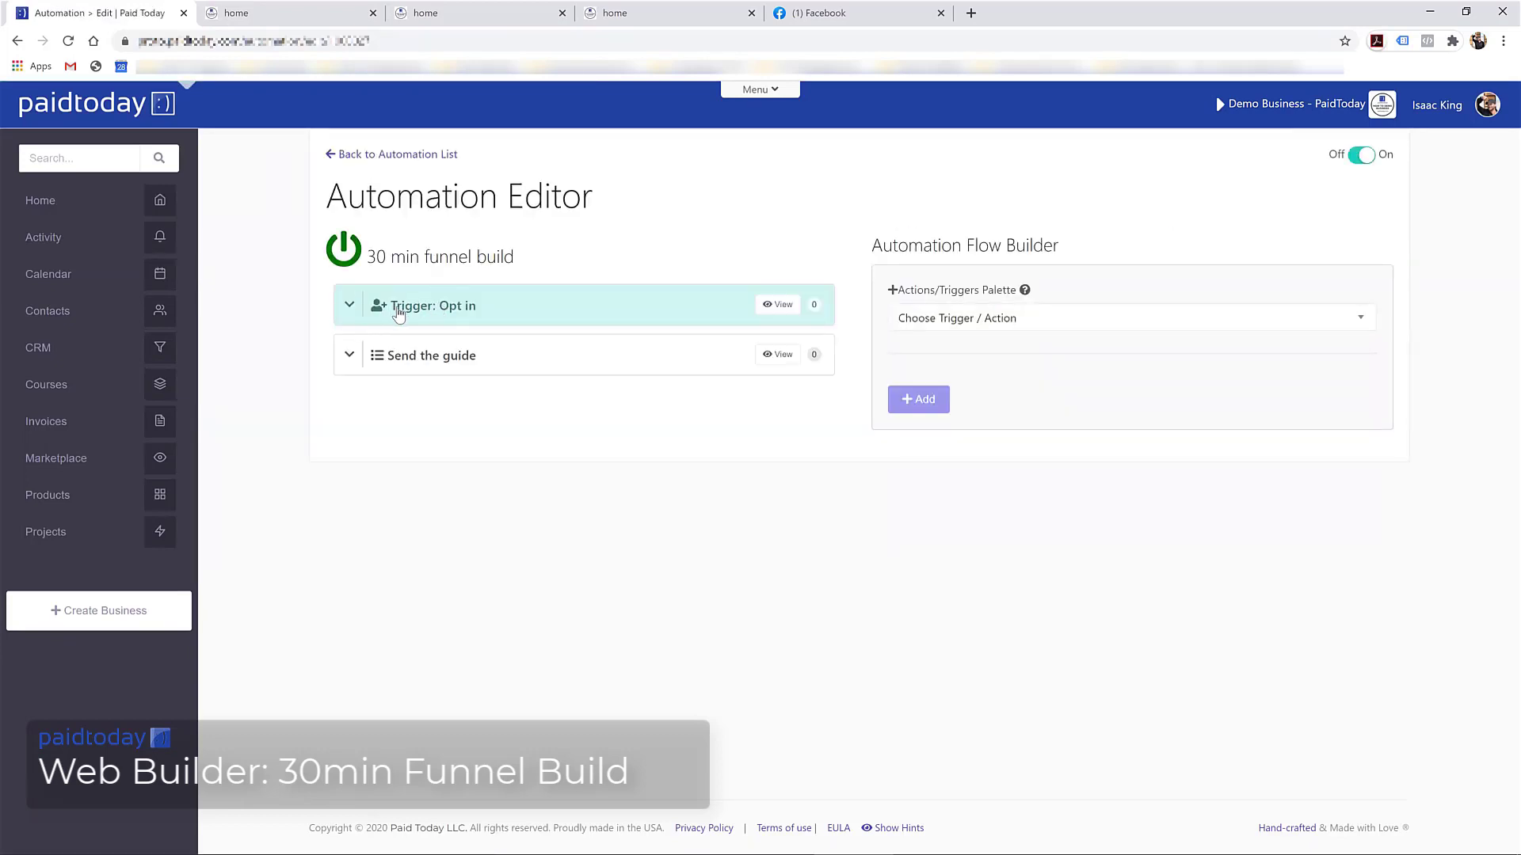
Review the Send the guide step's details and browse the action list without choosing anything
click(350, 359)
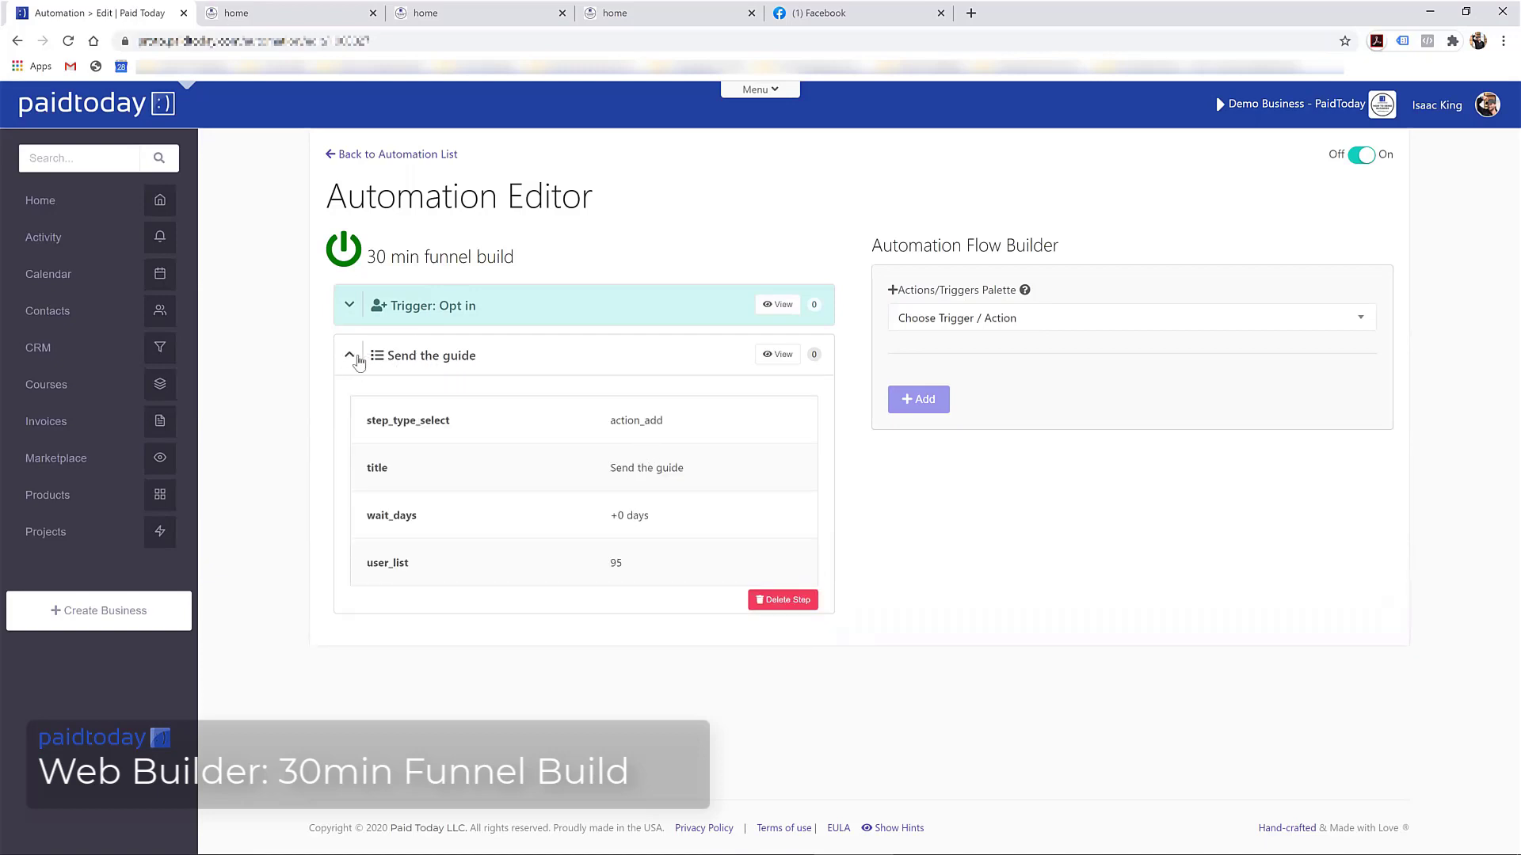
click(356, 360)
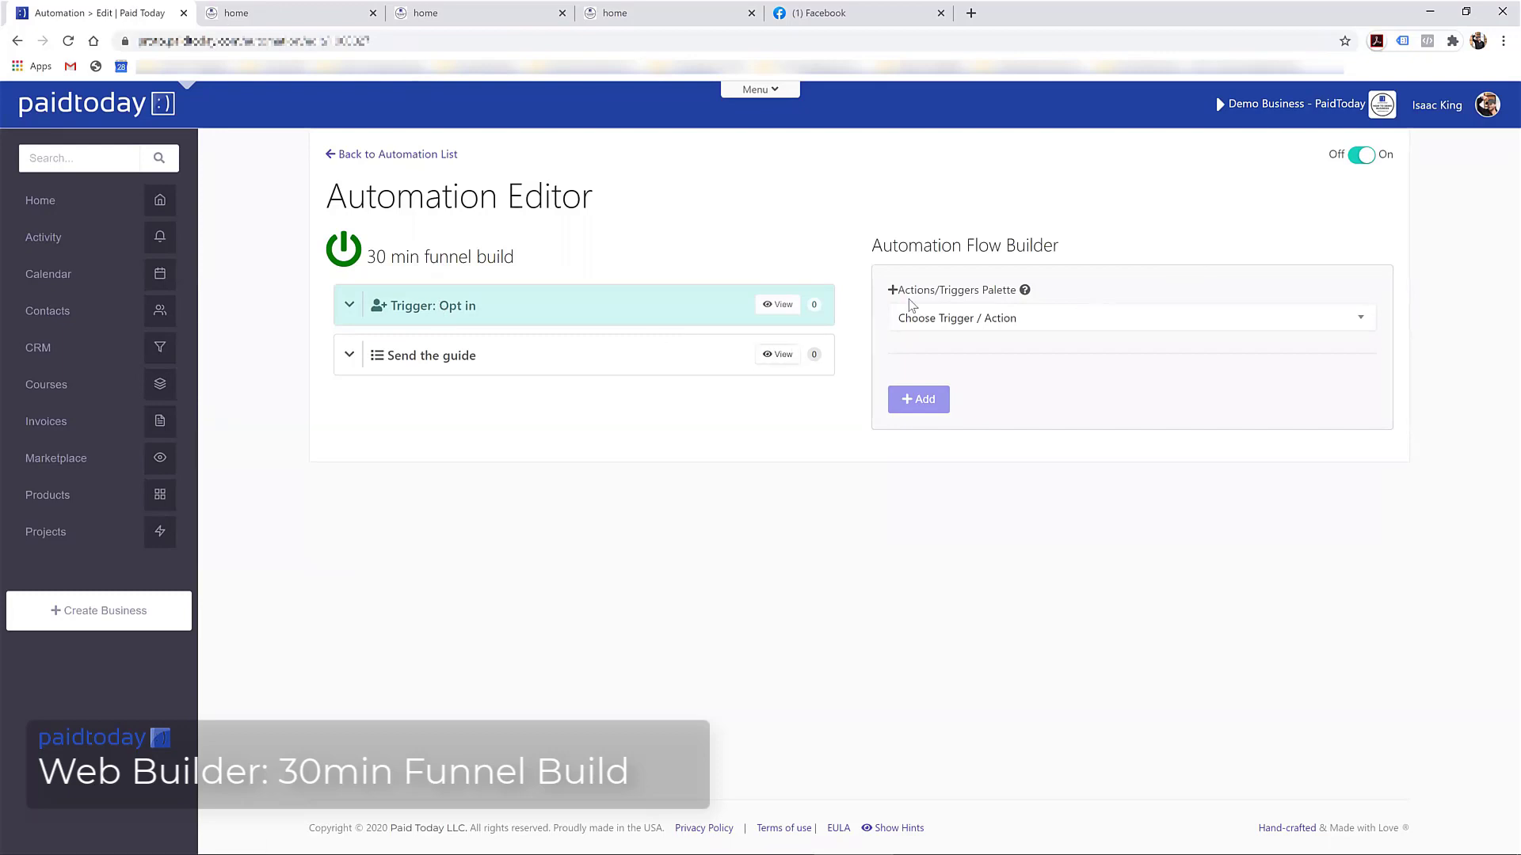
click(1024, 321)
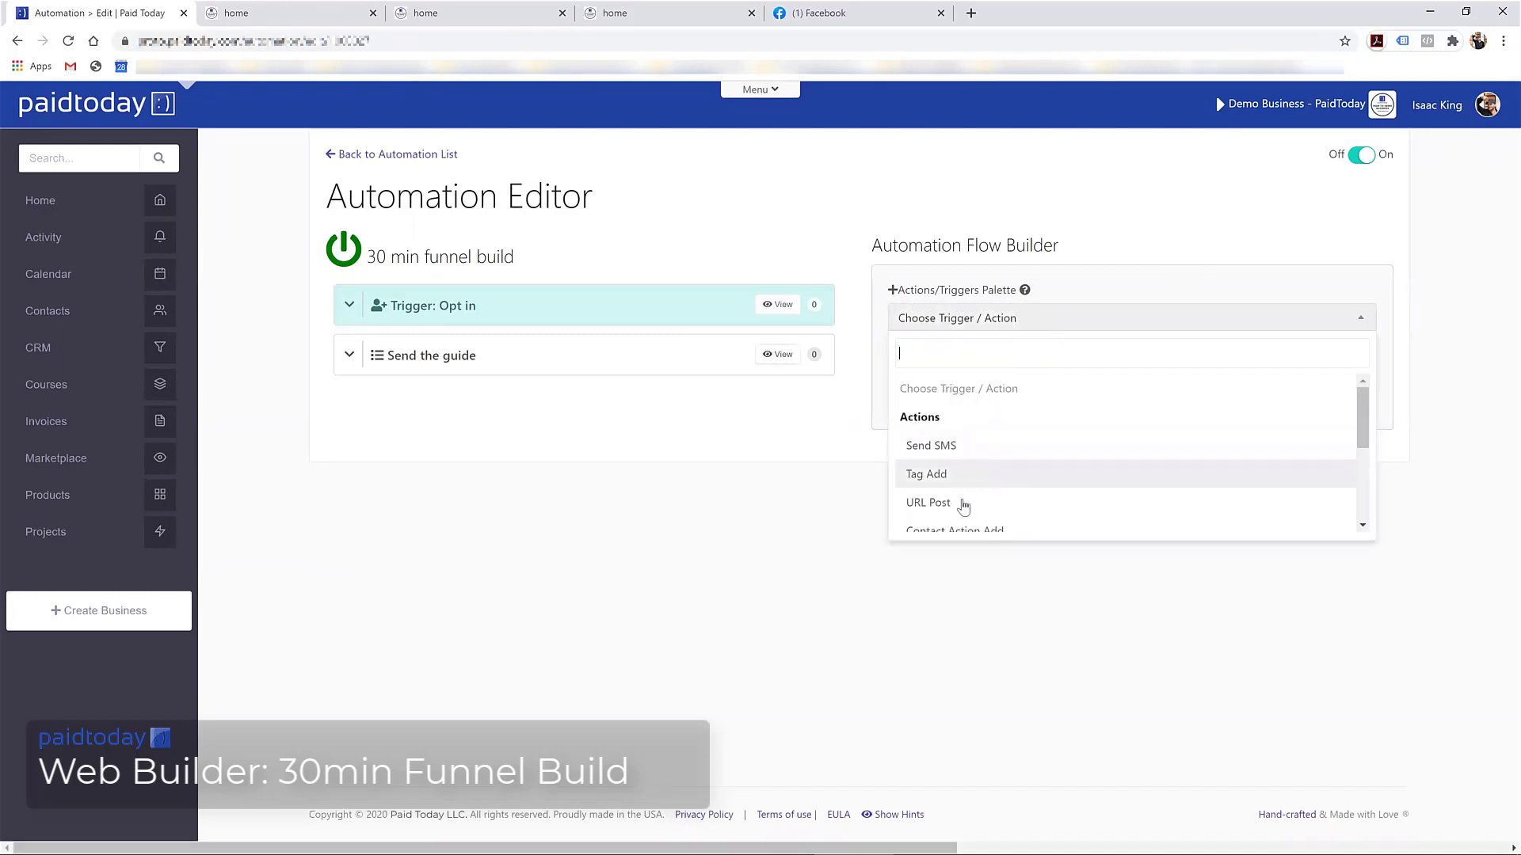
scroll(963, 507, down, 2)
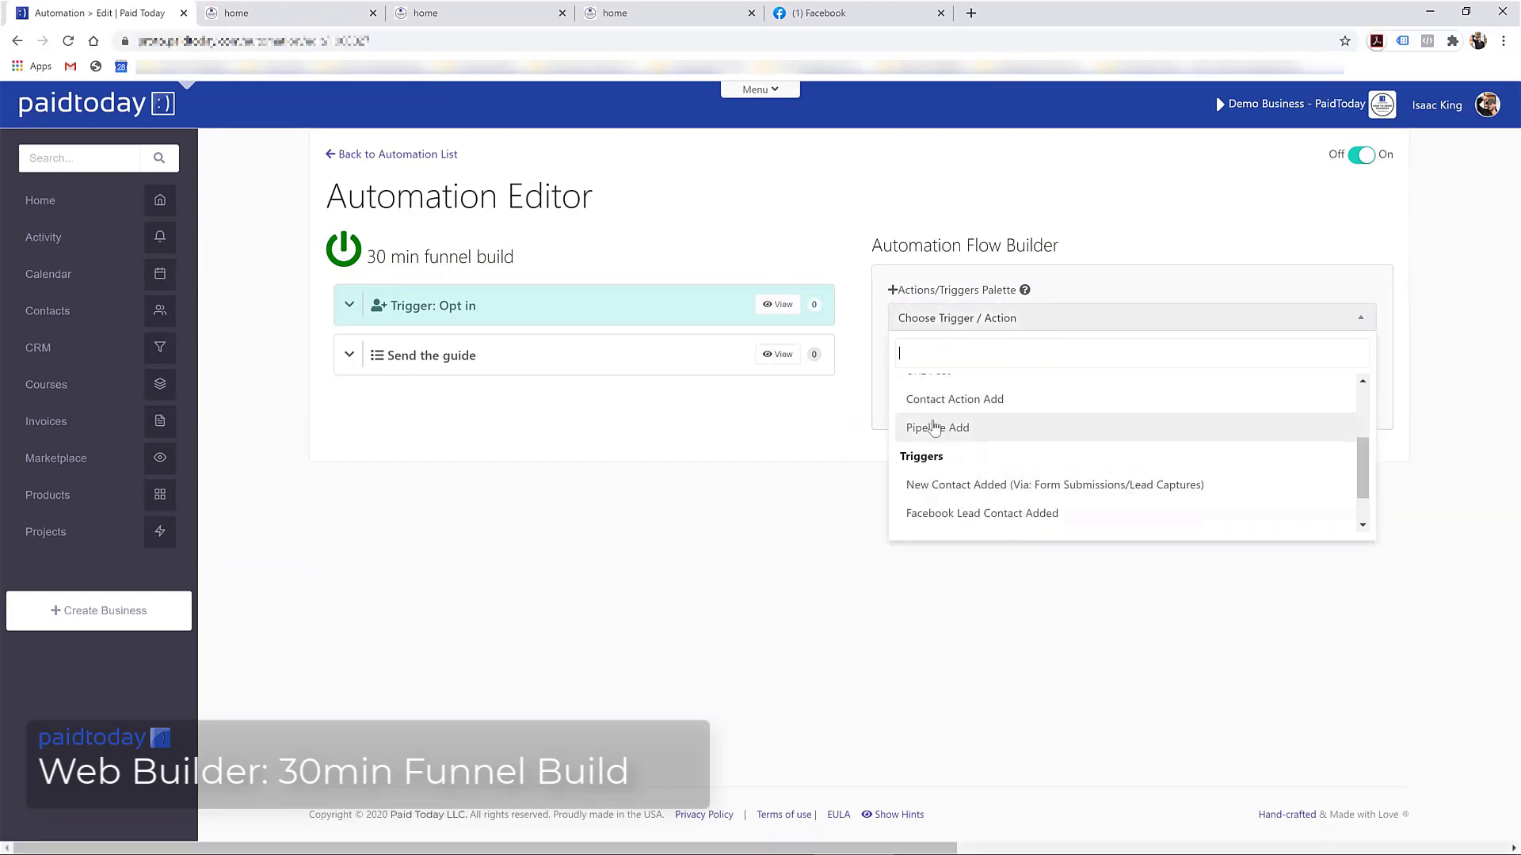
scroll(951, 430, up, 2)
click(651, 454)
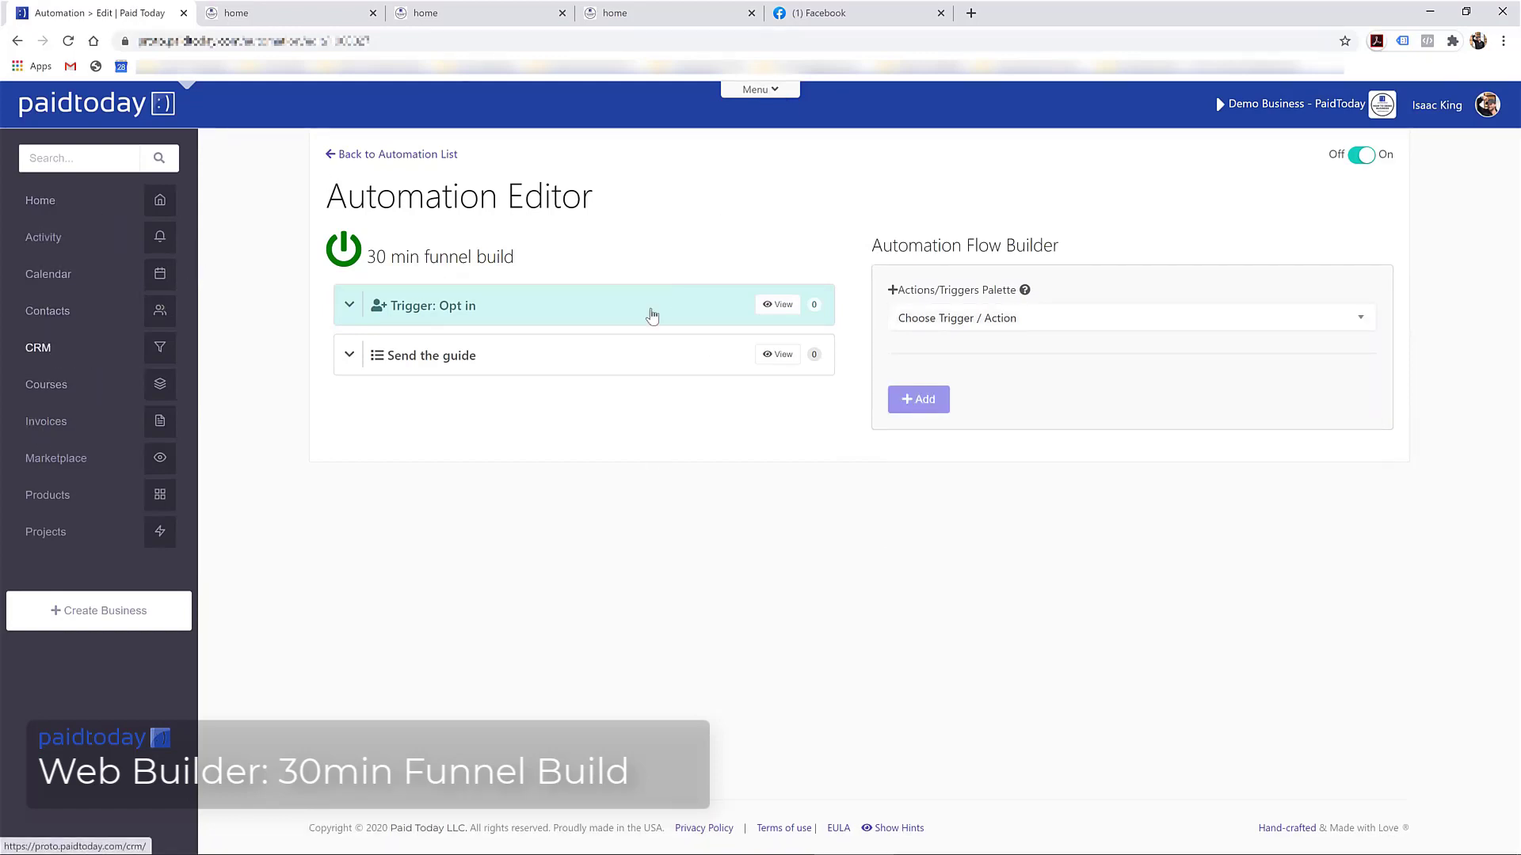
Reopen the trigger and action list and scroll down to Pipeline Add
click(959, 320)
scroll(943, 475, down, 2)
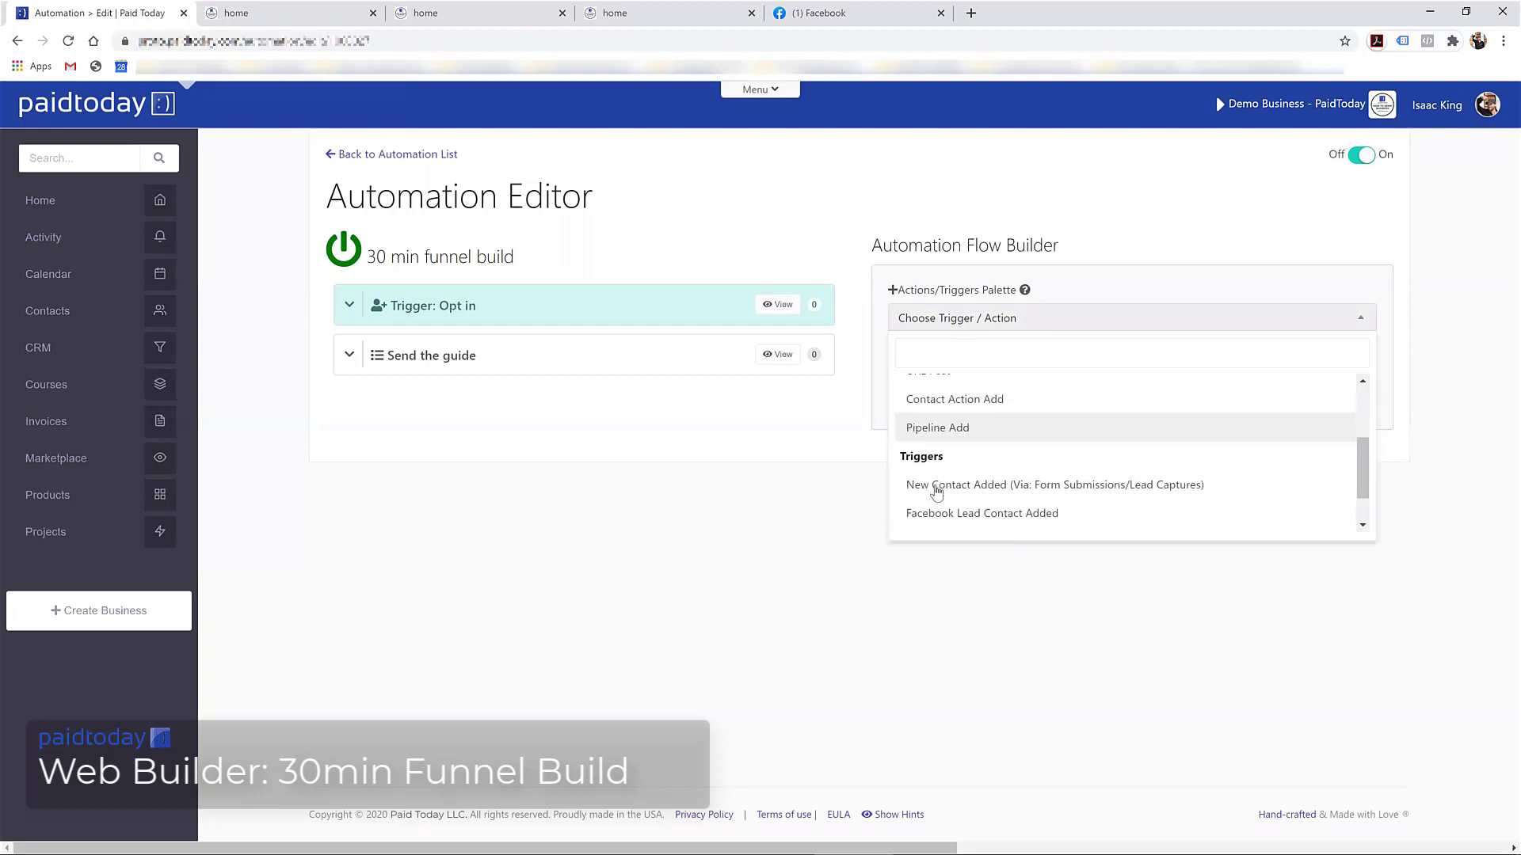
scroll(937, 491, up, 3)
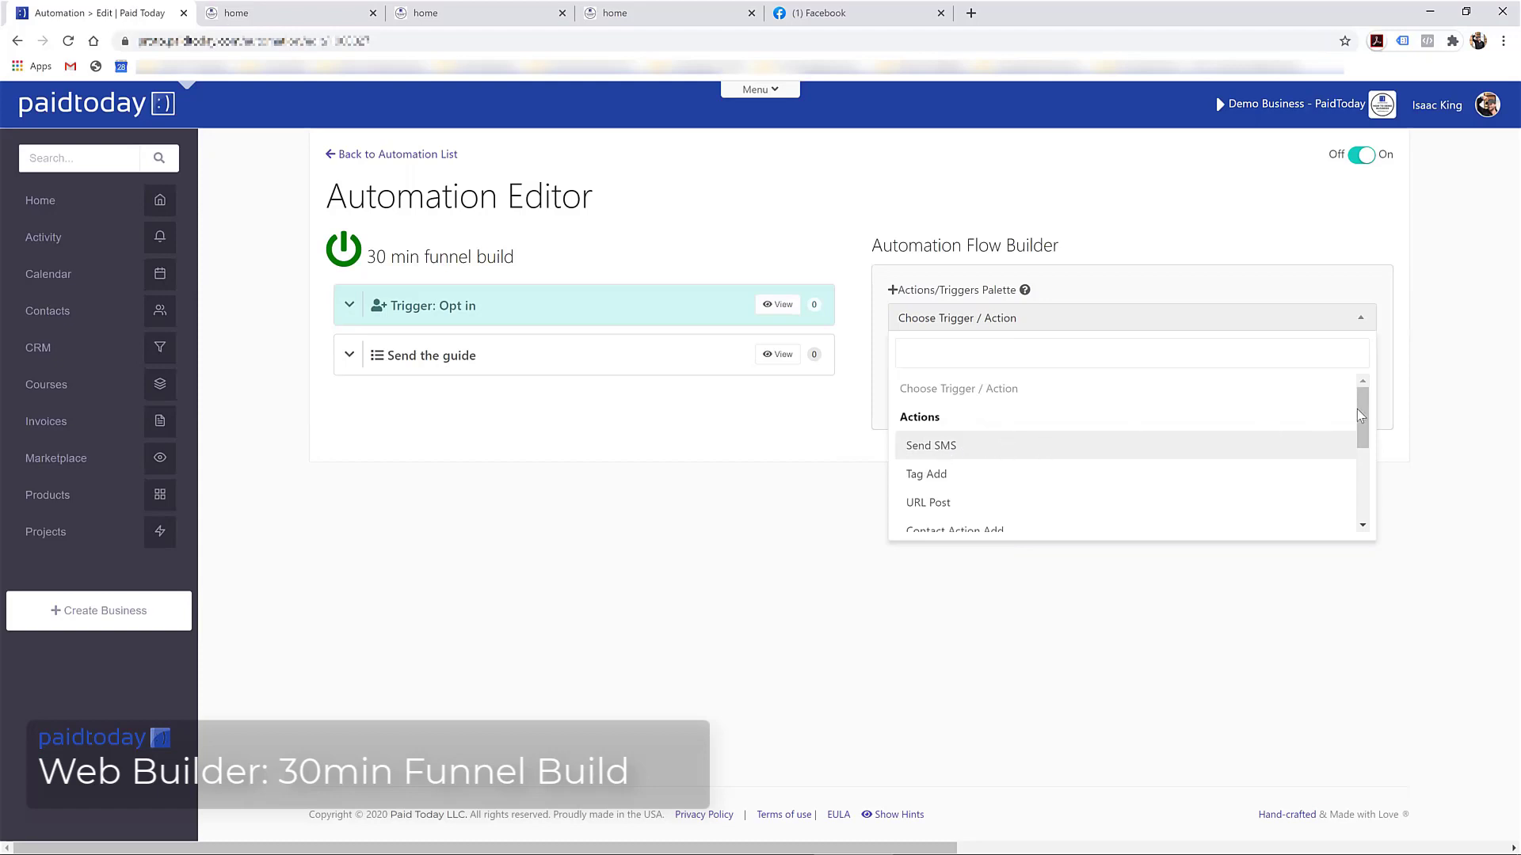
drag(1360, 419, 1358, 446)
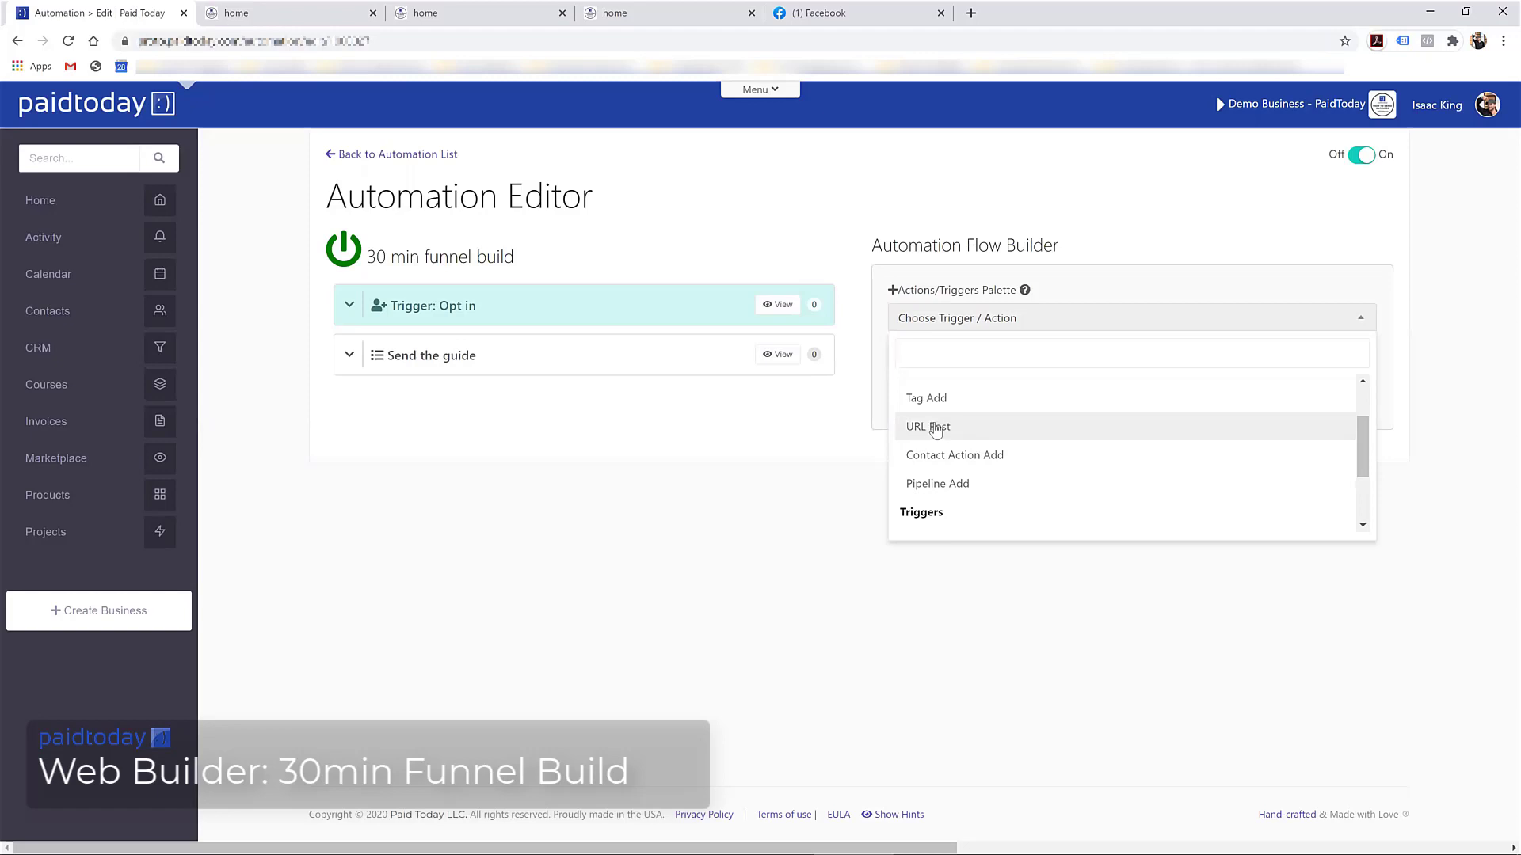
Try a Pipeline Add step and find no pipeline available to choose yet
click(943, 483)
click(962, 432)
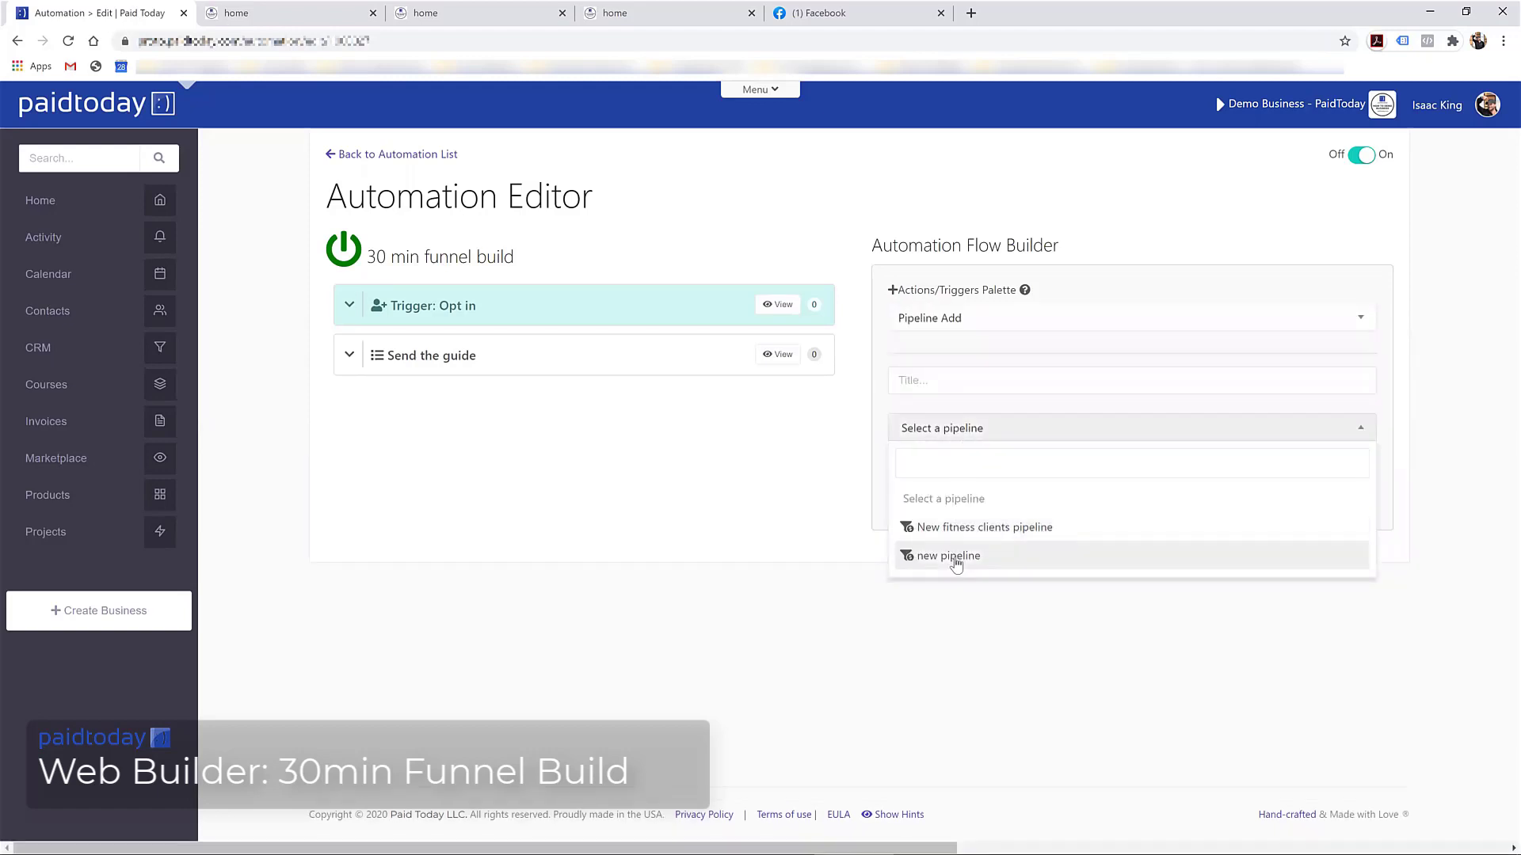
click(903, 402)
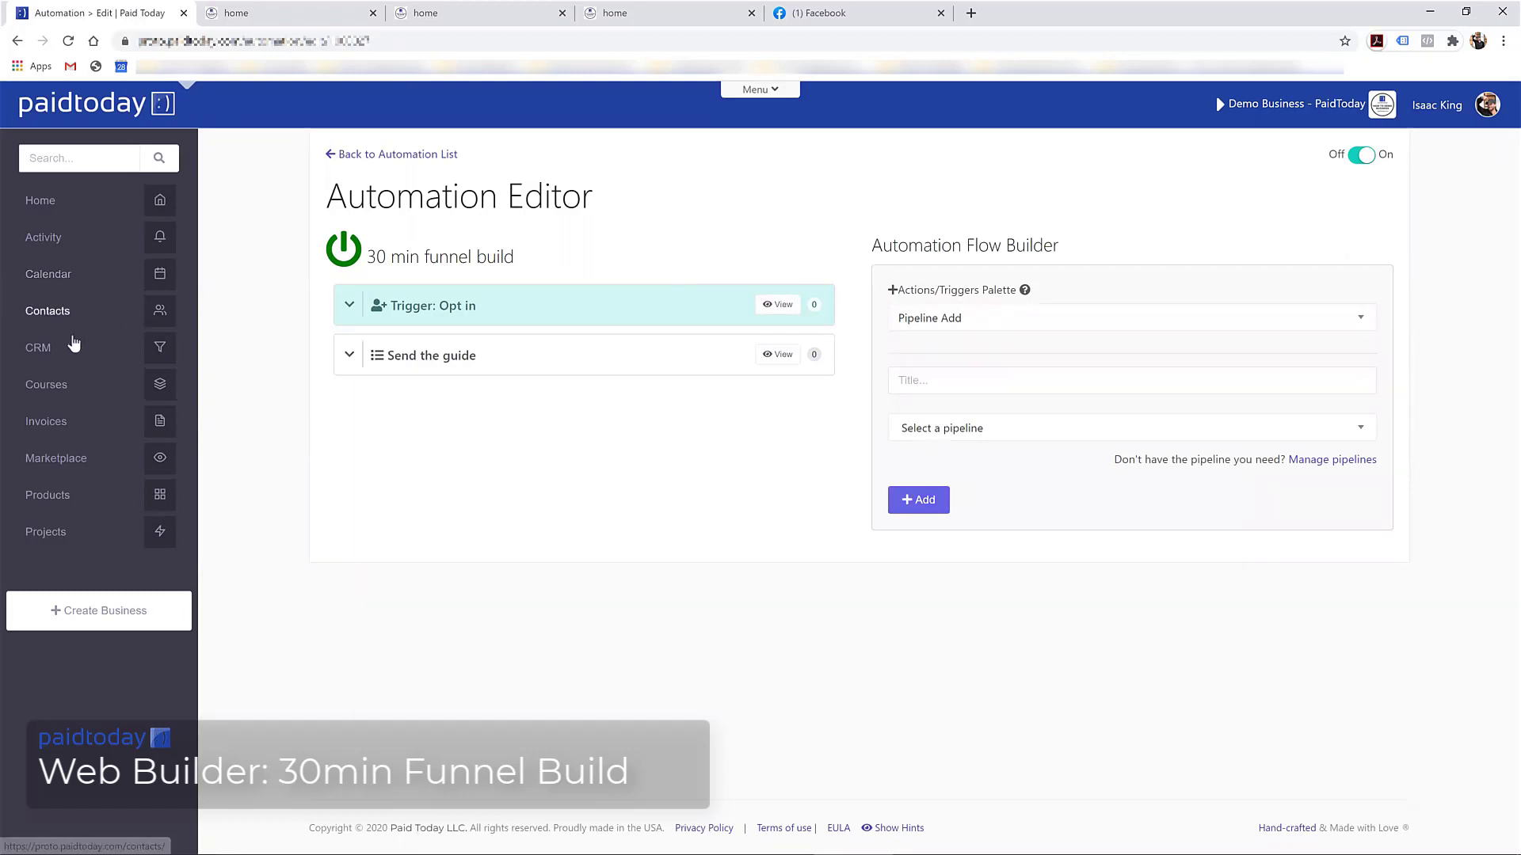
Create and save a CRM pipeline titled '30 min funnel sales pipeline'
click(52, 354)
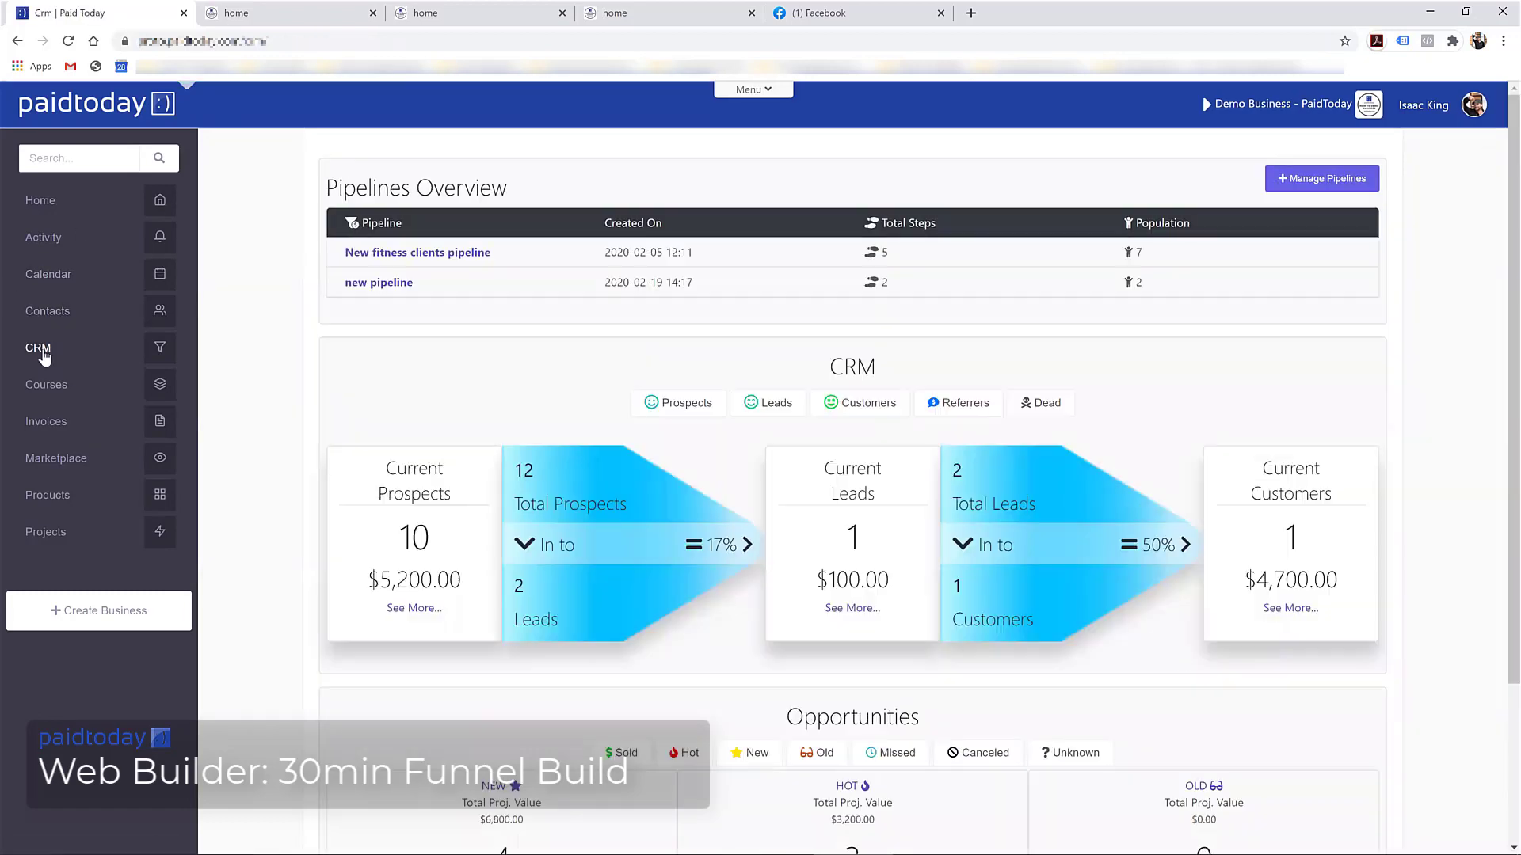
click(1306, 180)
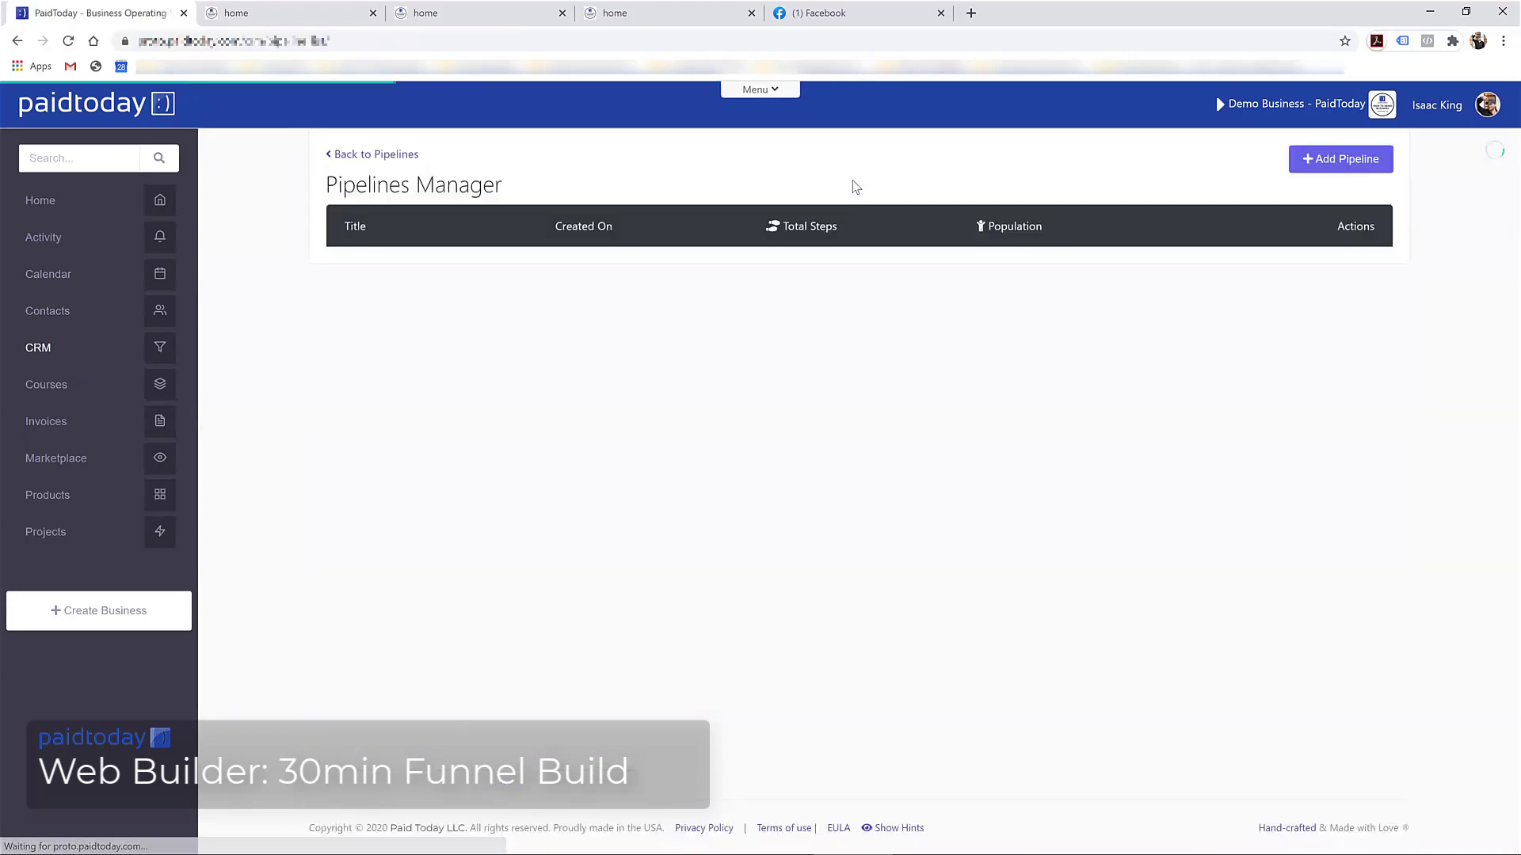
click(1340, 159)
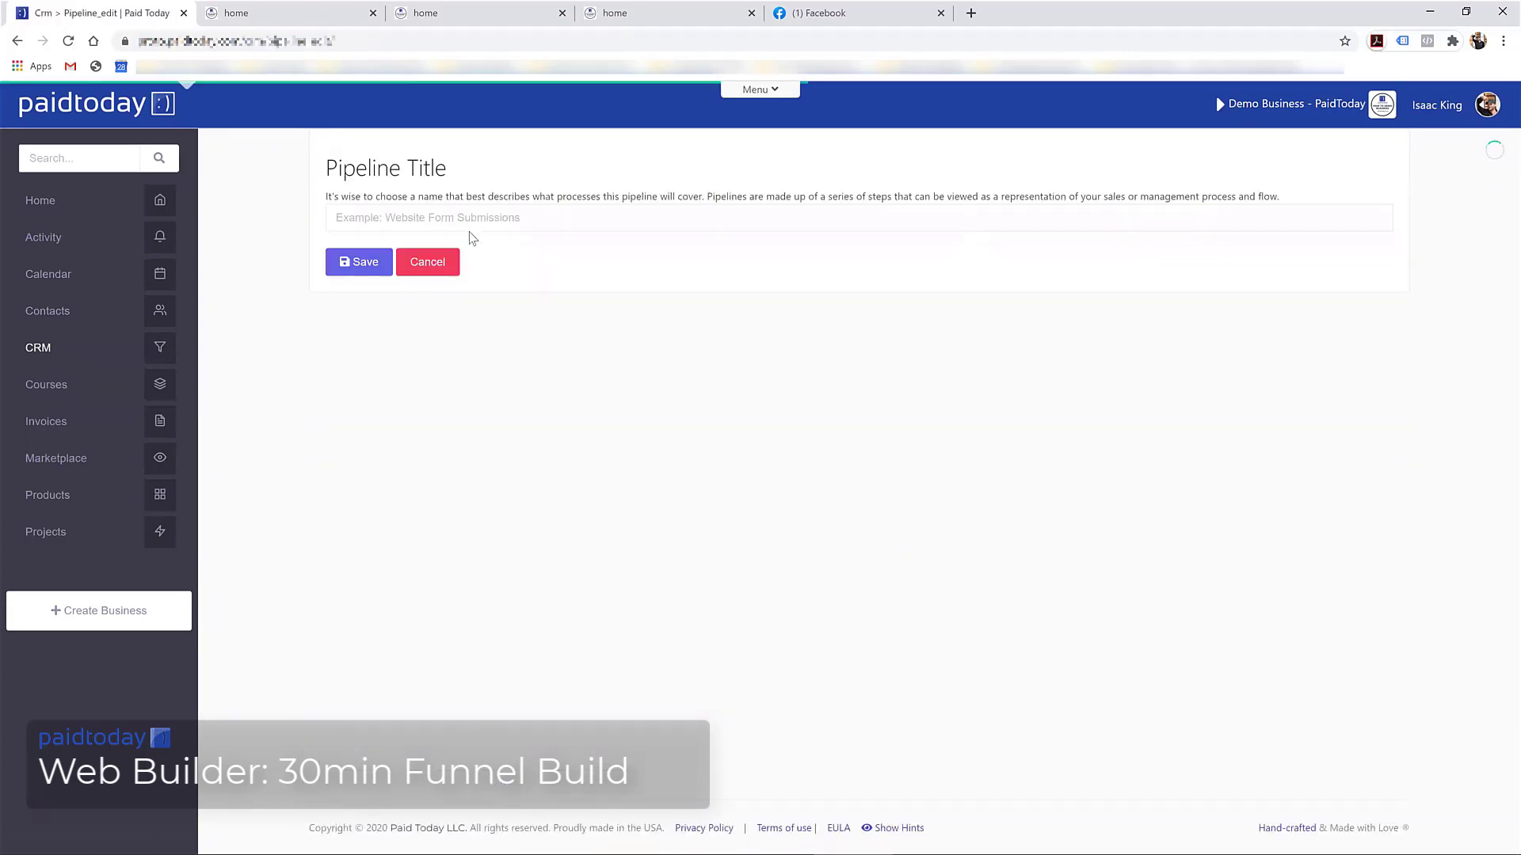
click(407, 218)
text(30 )
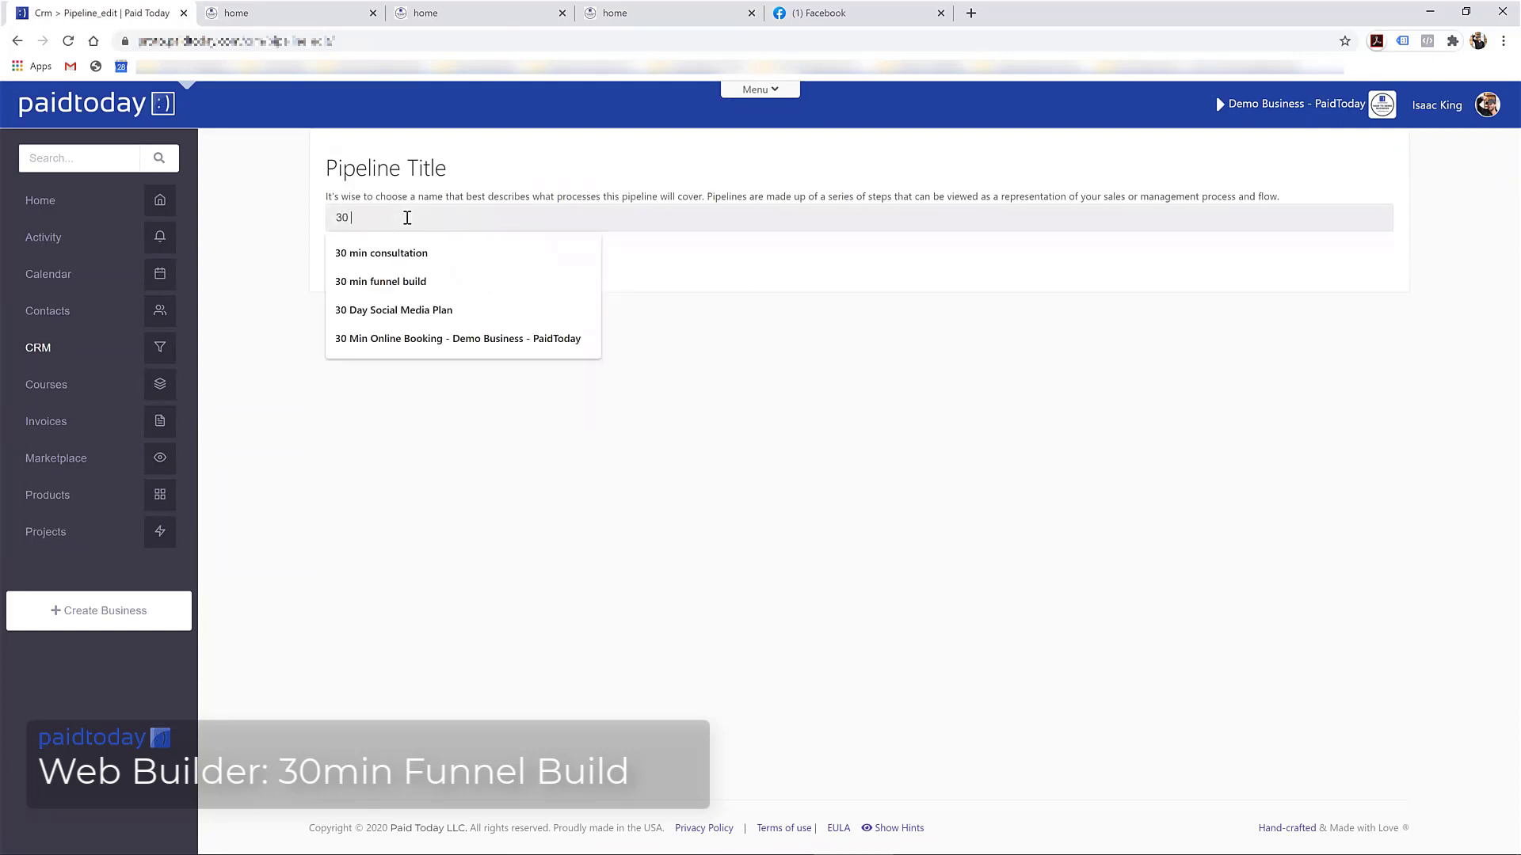
text(min funnle)
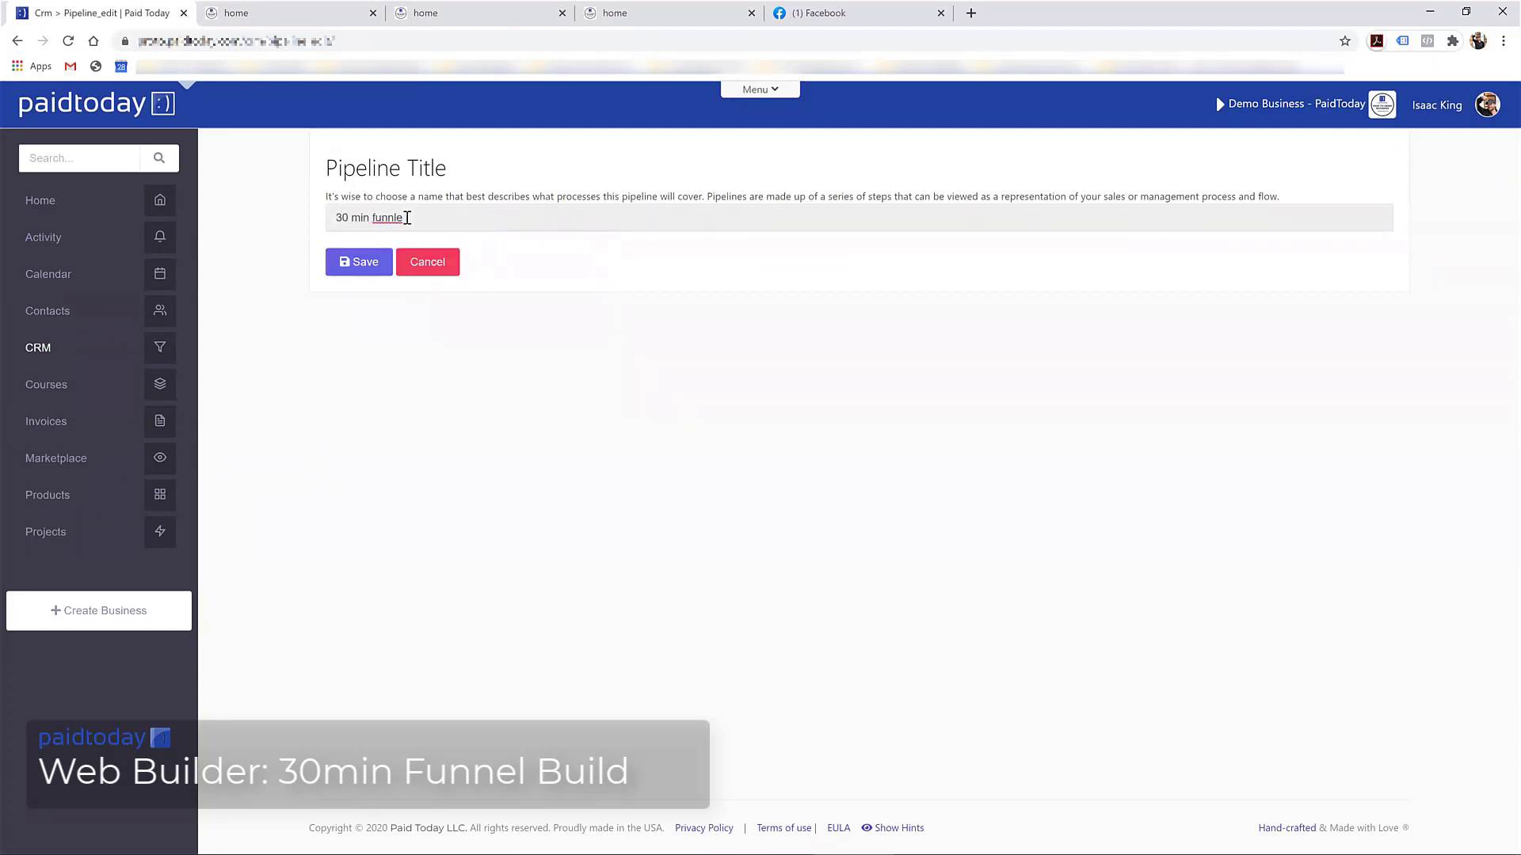
text(el sales pipeline)
click(381, 260)
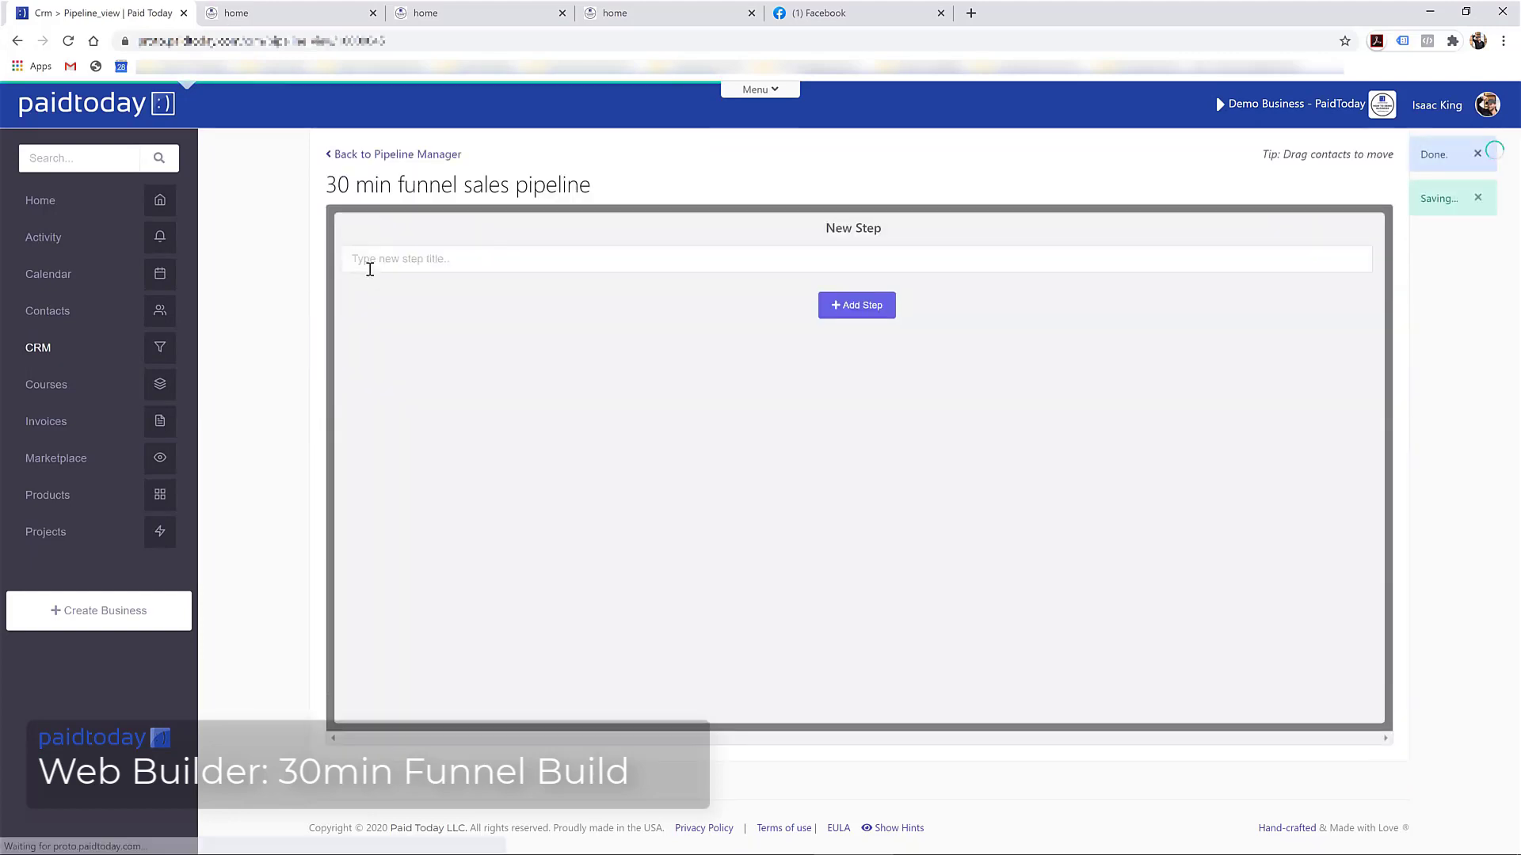
Add the pipeline steps 'Opt-in', 'bought upsell' and 'didnt buy upsell' in order
click(686, 261)
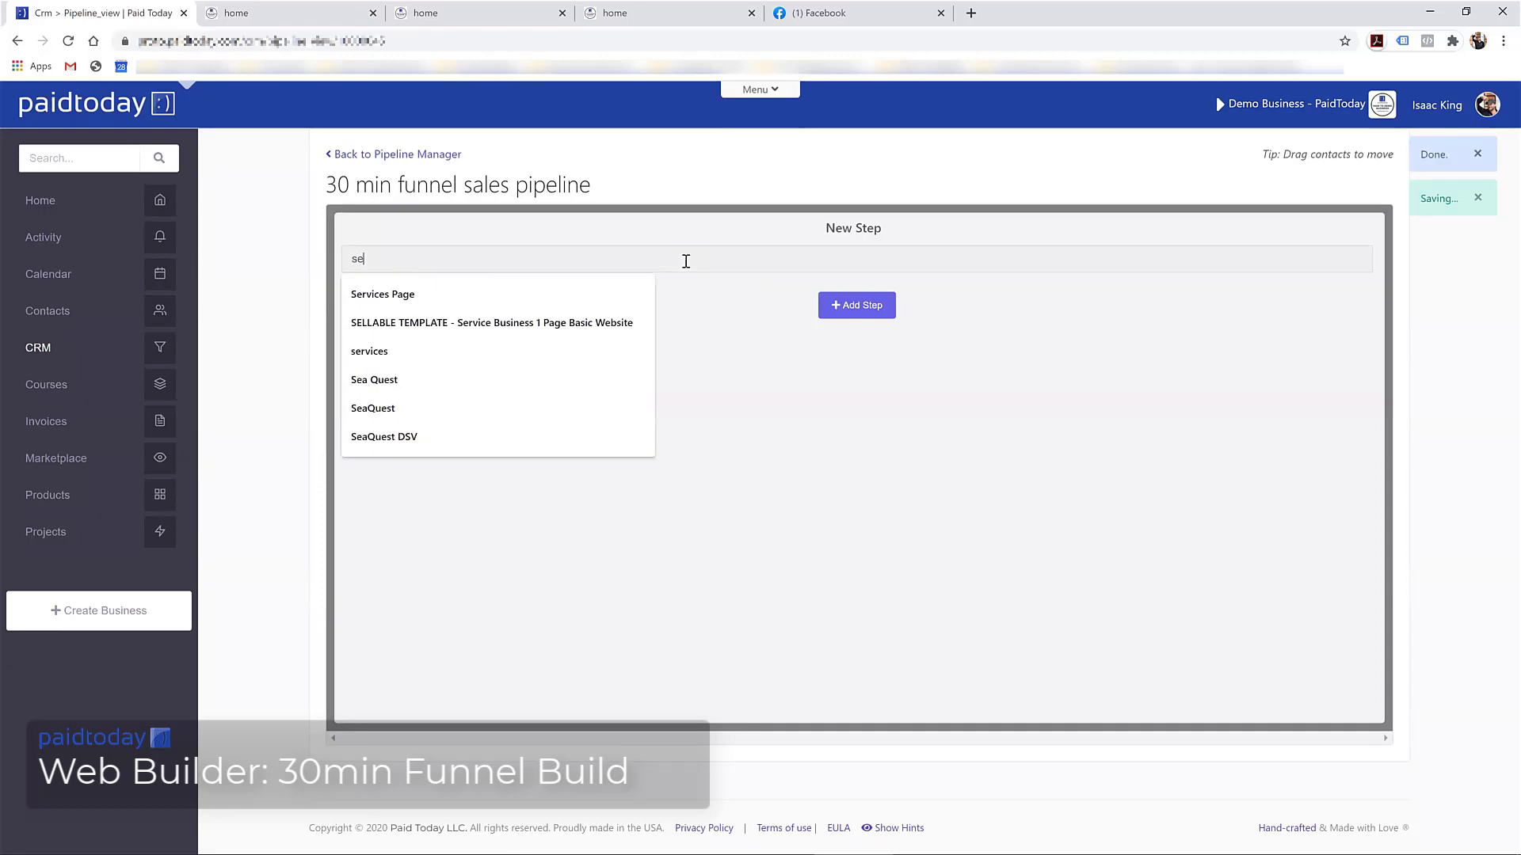
text(Opt)
text(-)
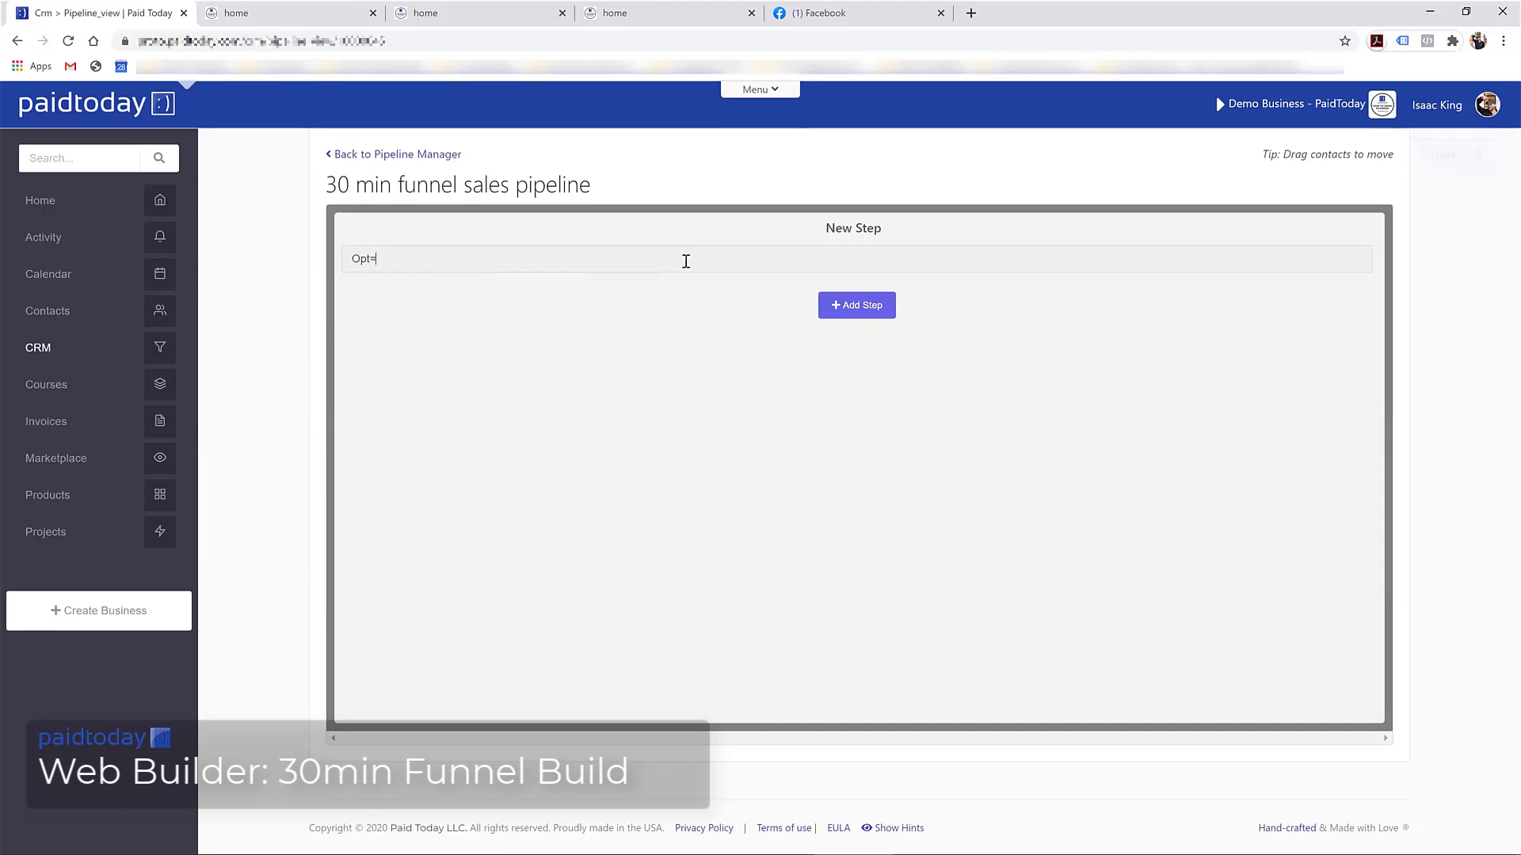
key(BackSpace)
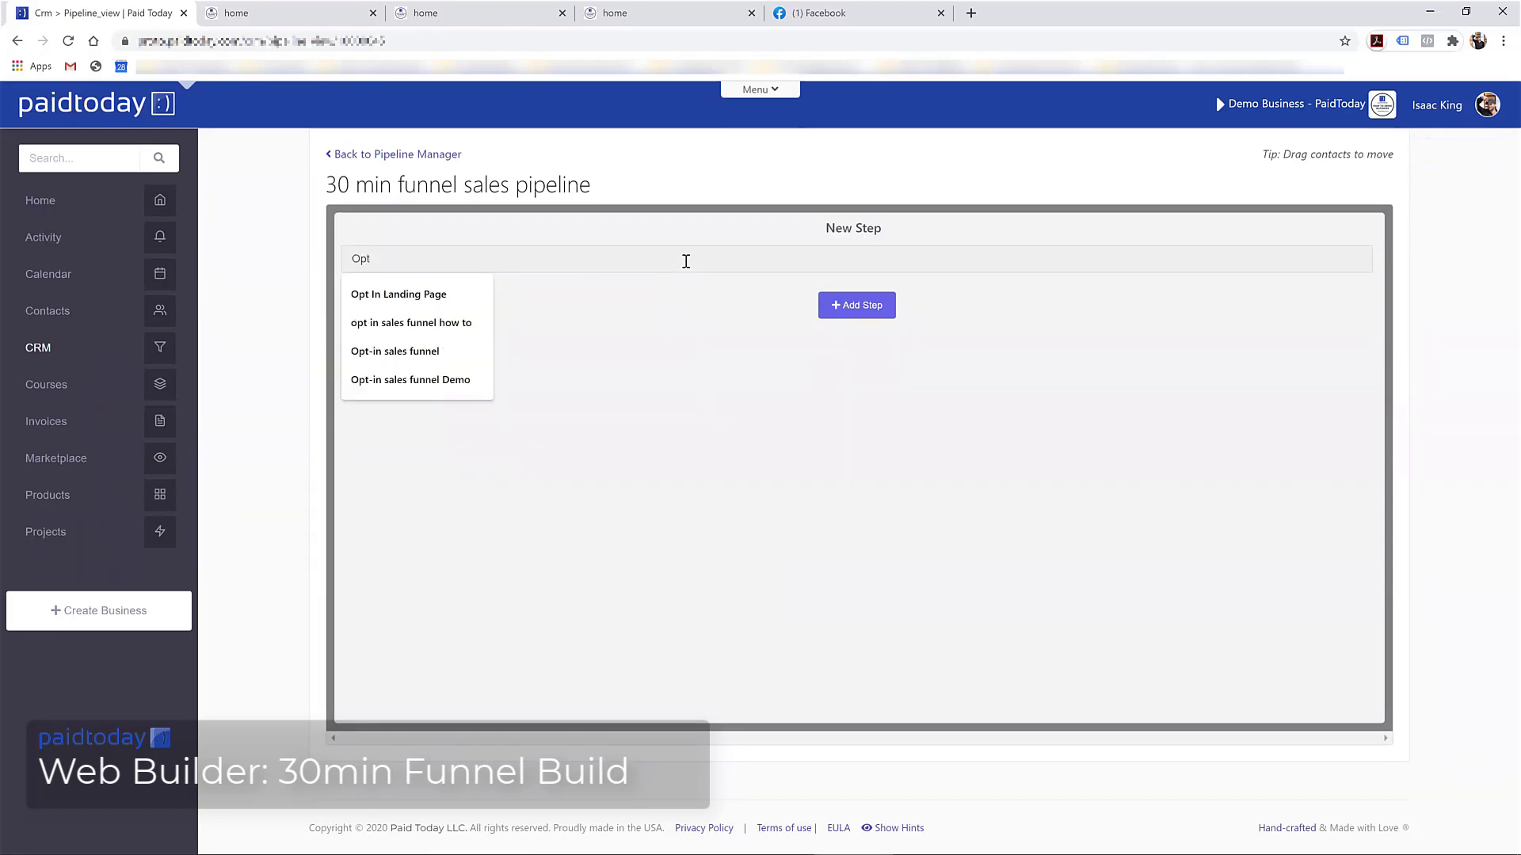
text(-)
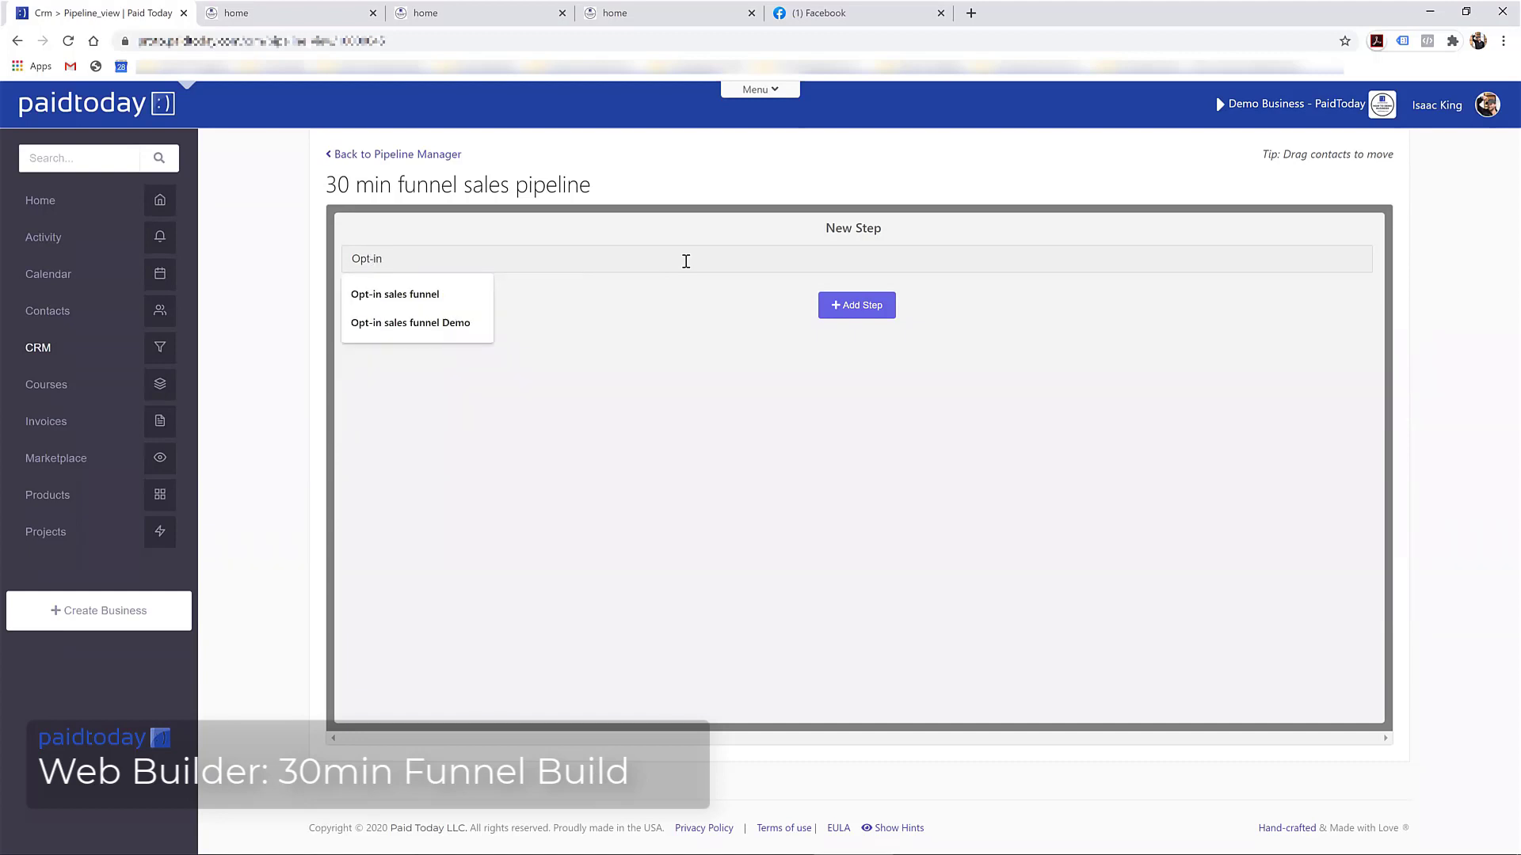
text(in)
click(856, 305)
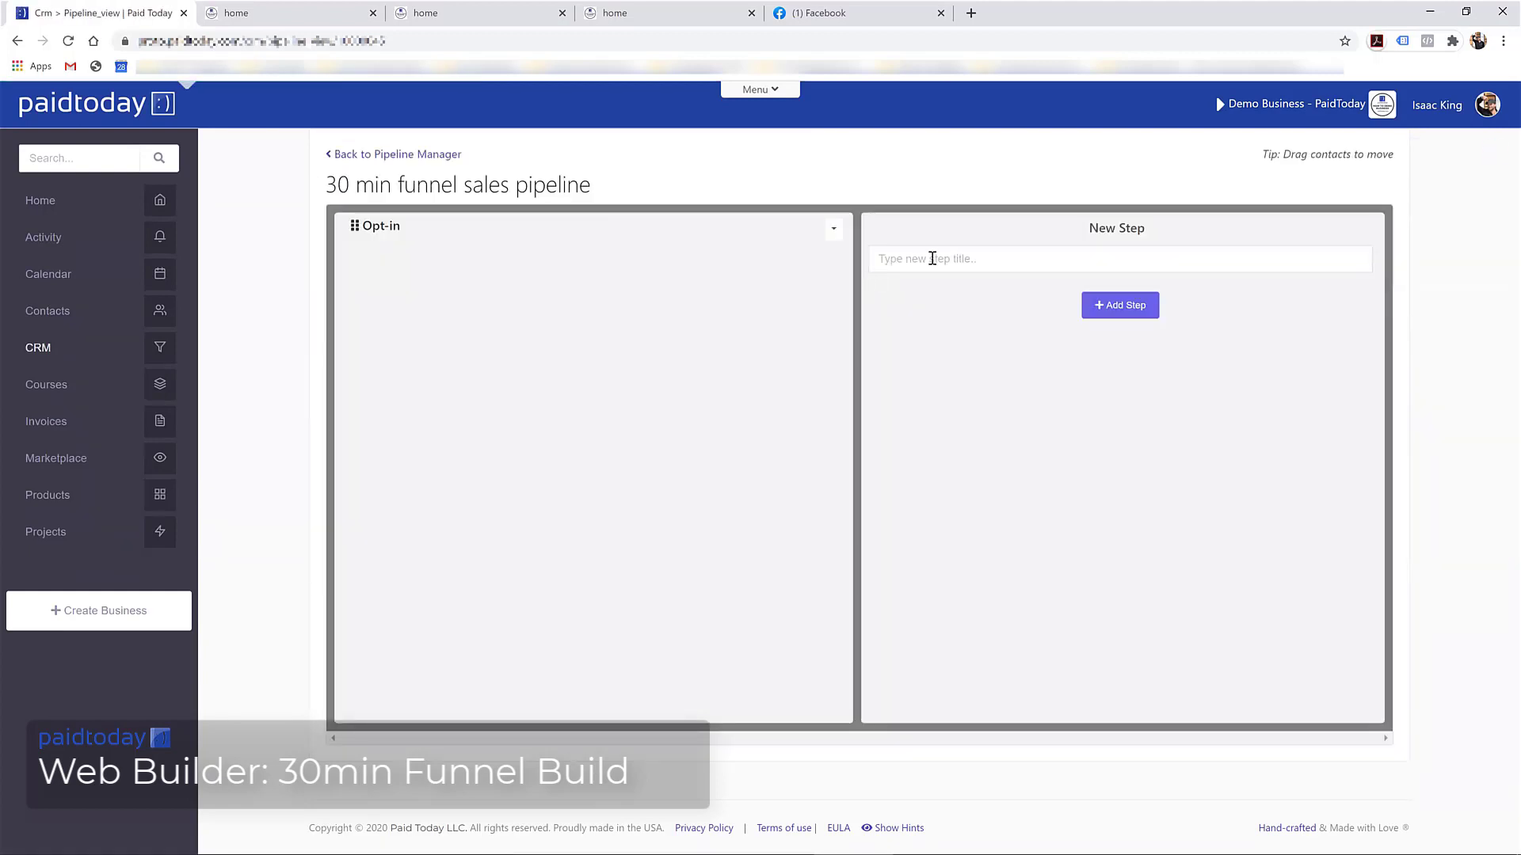
click(932, 259)
text(bought upsell)
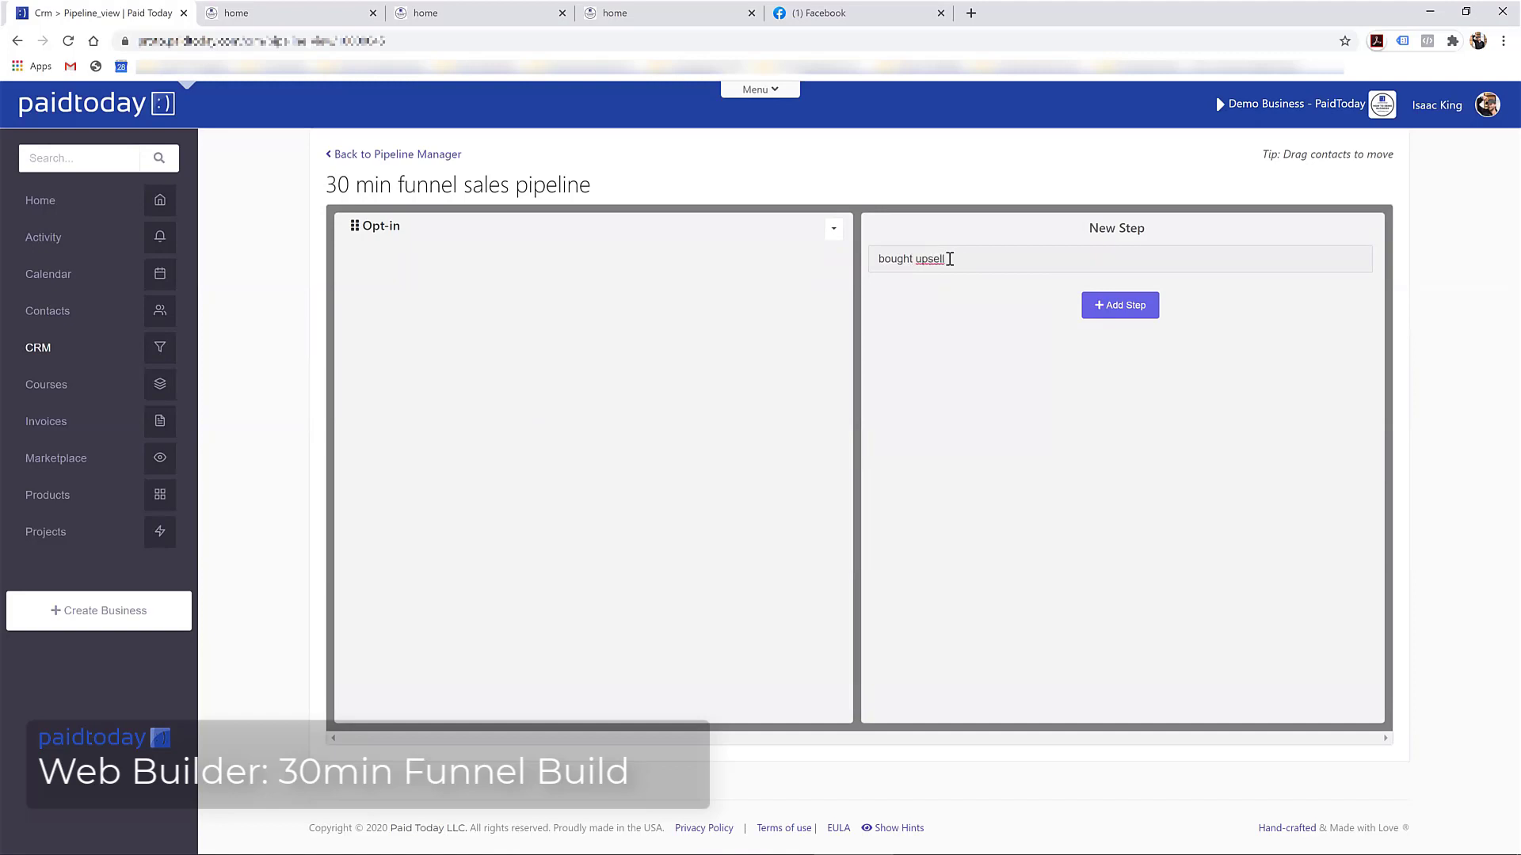
click(1110, 306)
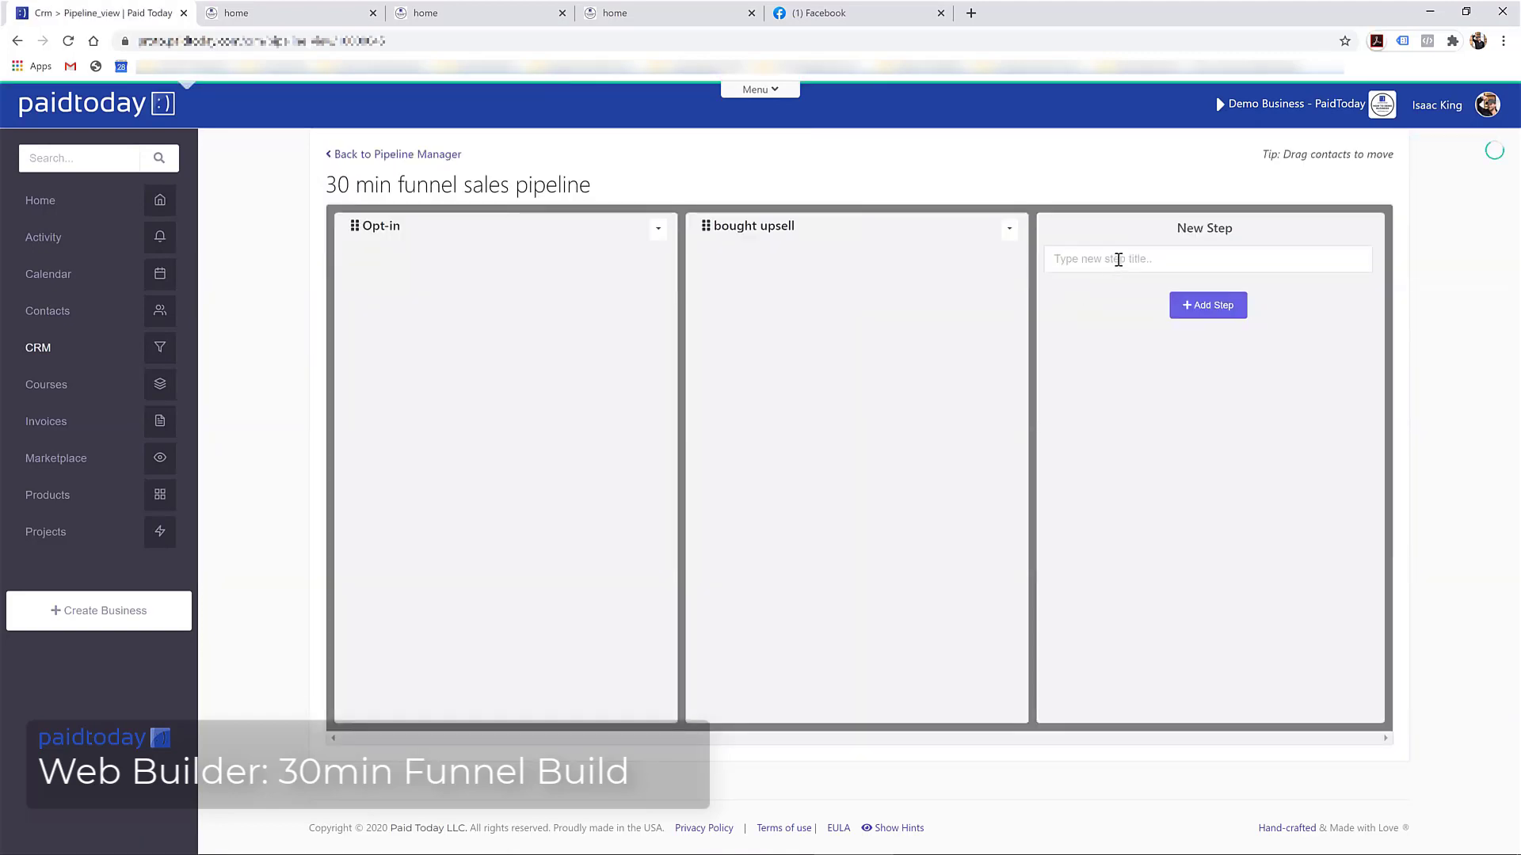
click(1118, 259)
text(din)
key(BackSpace)
text(d)
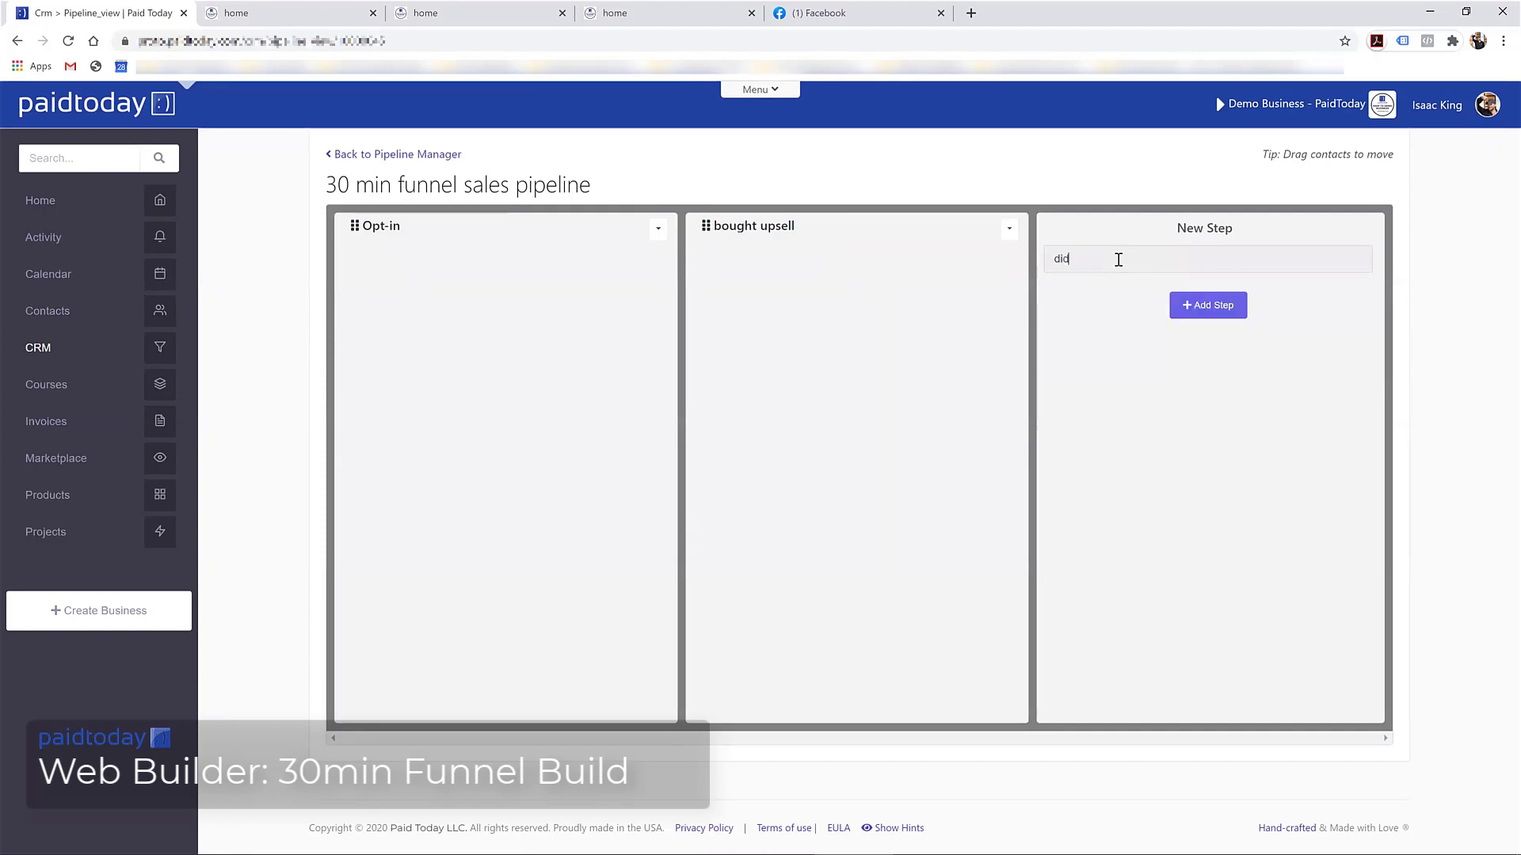
text(nt buy upsell)
click(1212, 305)
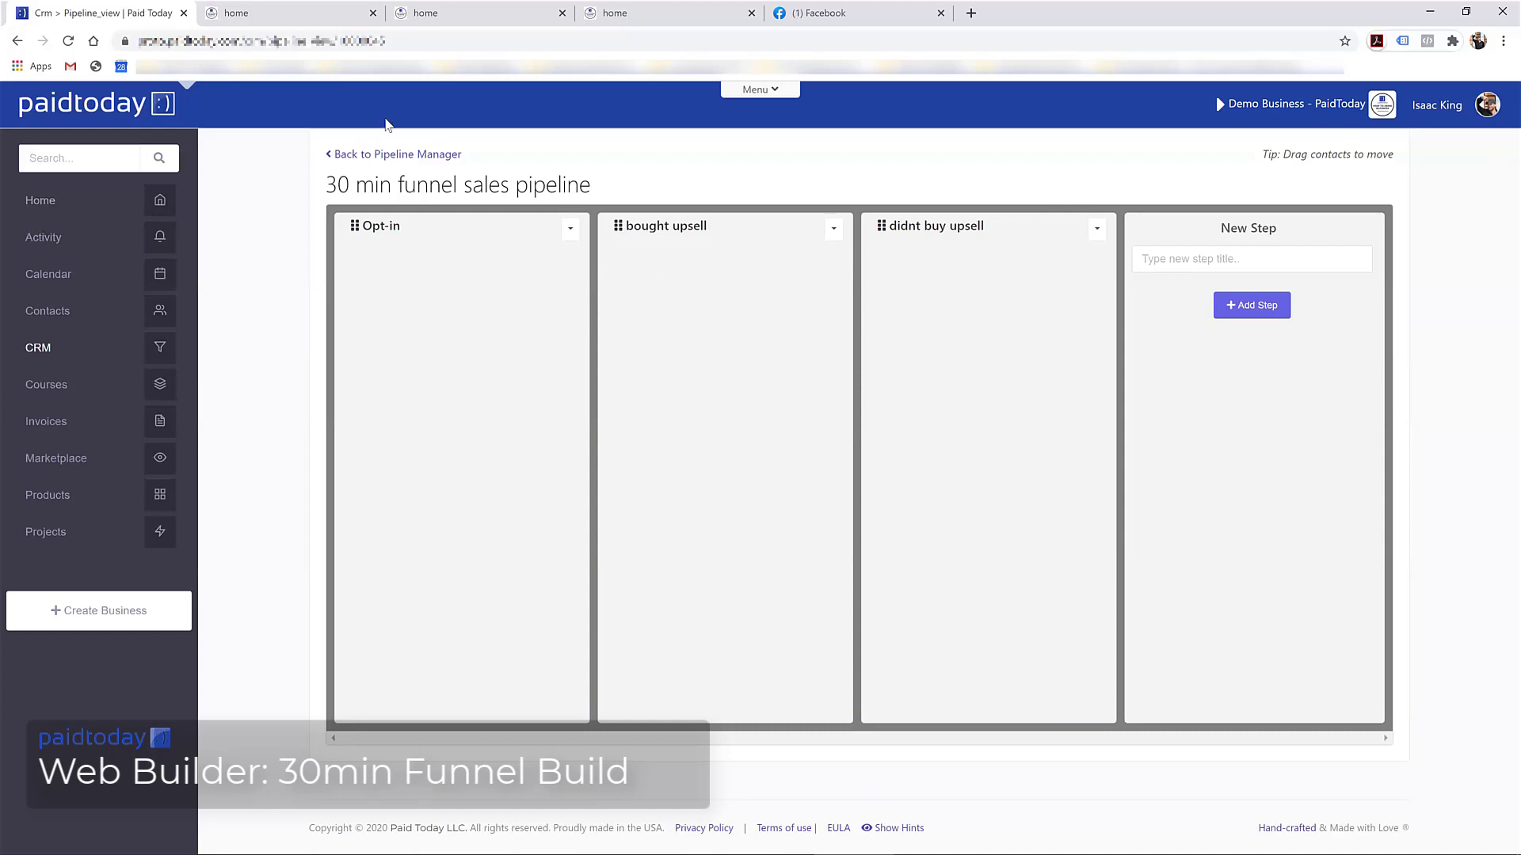
Bring up the Navigation Search list from the header Menu button
click(759, 94)
In the 30 min funnel build automation, add a Pipeline Add action targeting the 30 min funnel sales pipeline
click(922, 309)
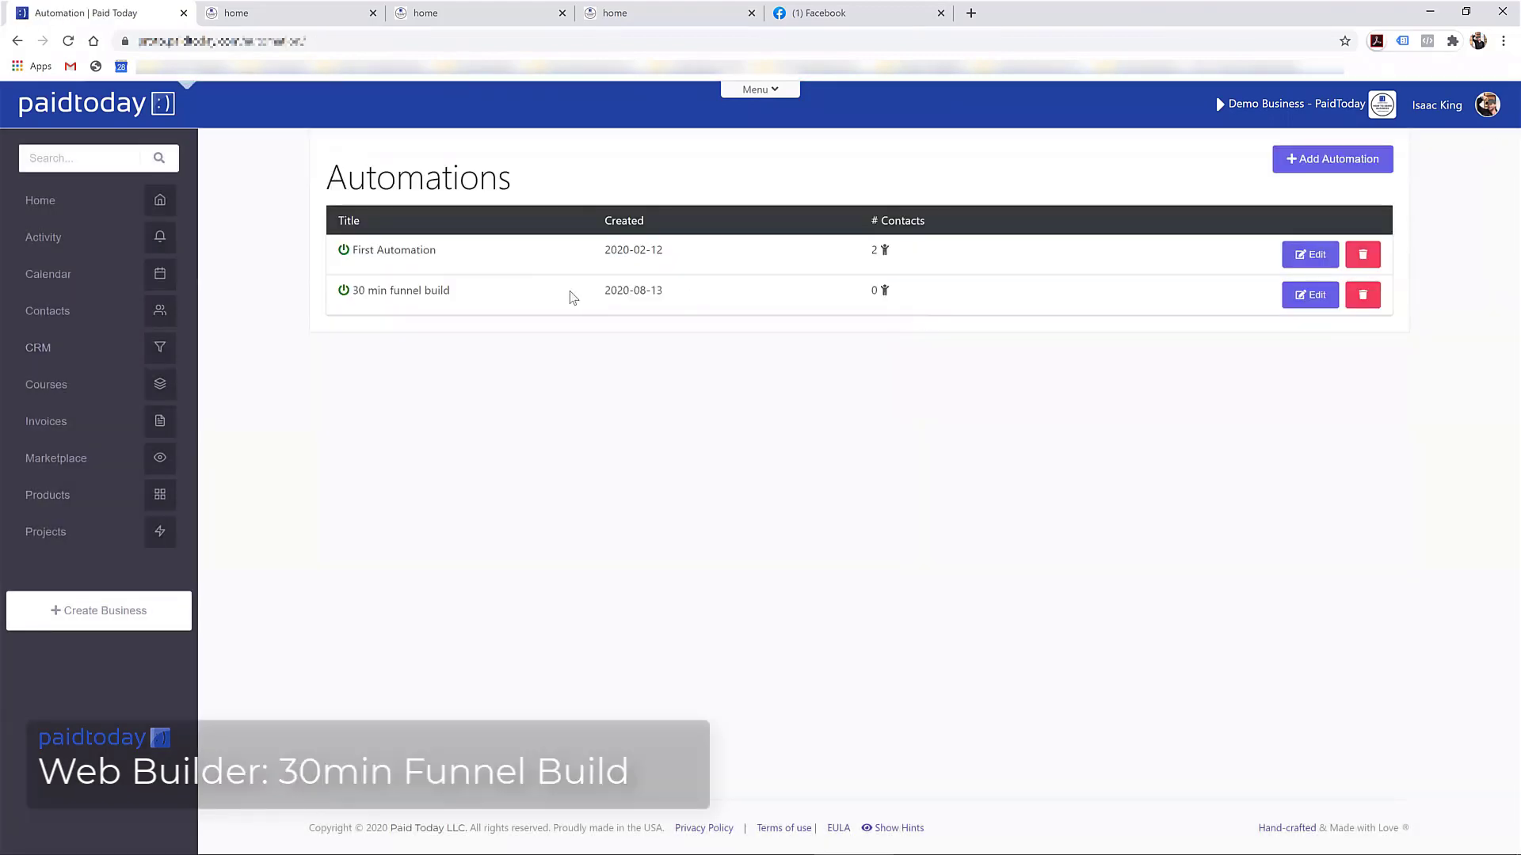
click(1312, 296)
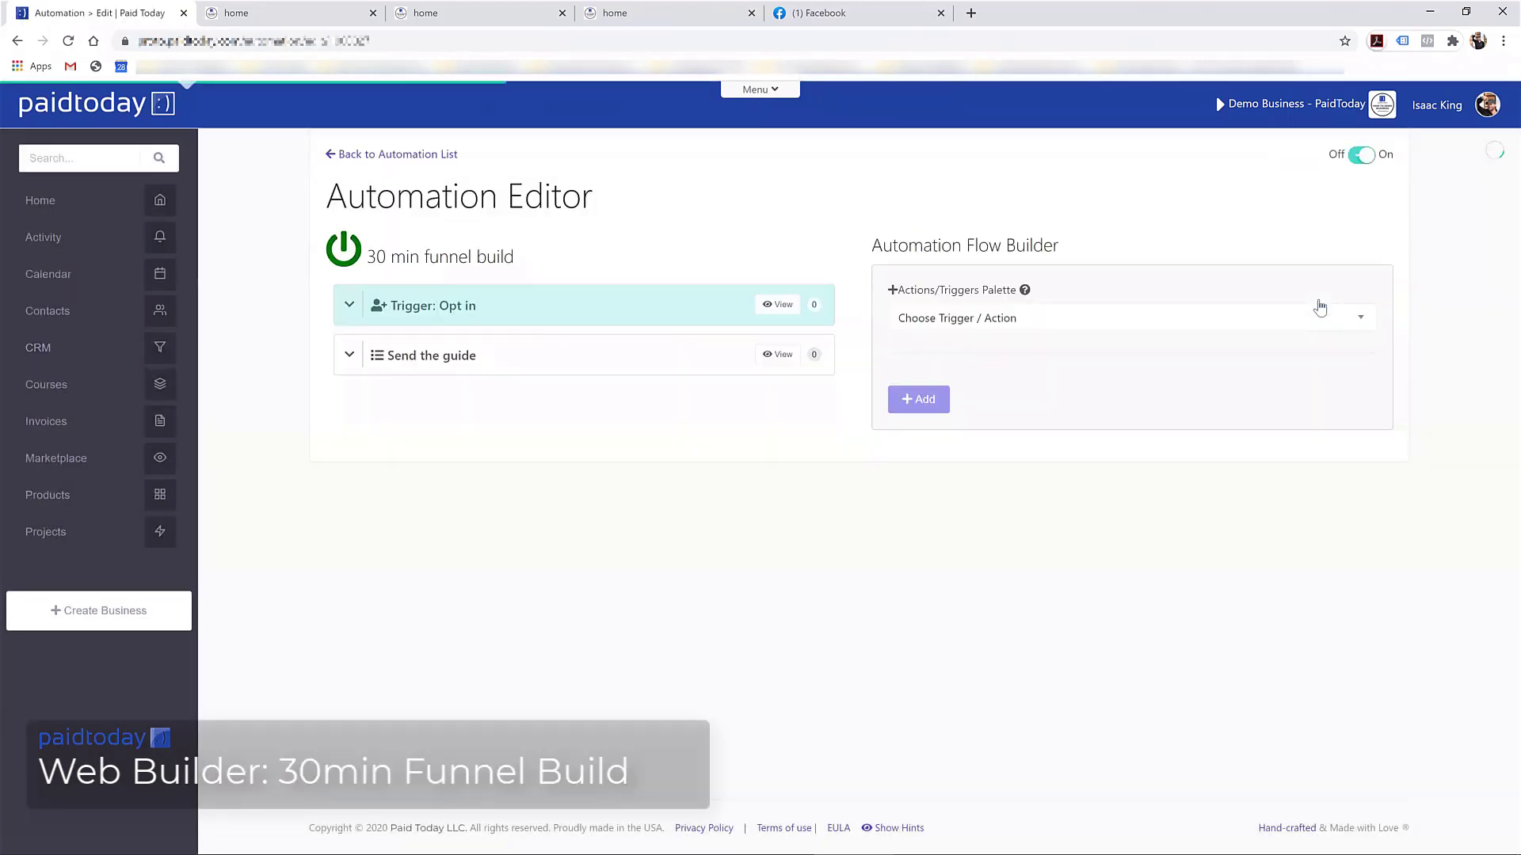
click(1045, 327)
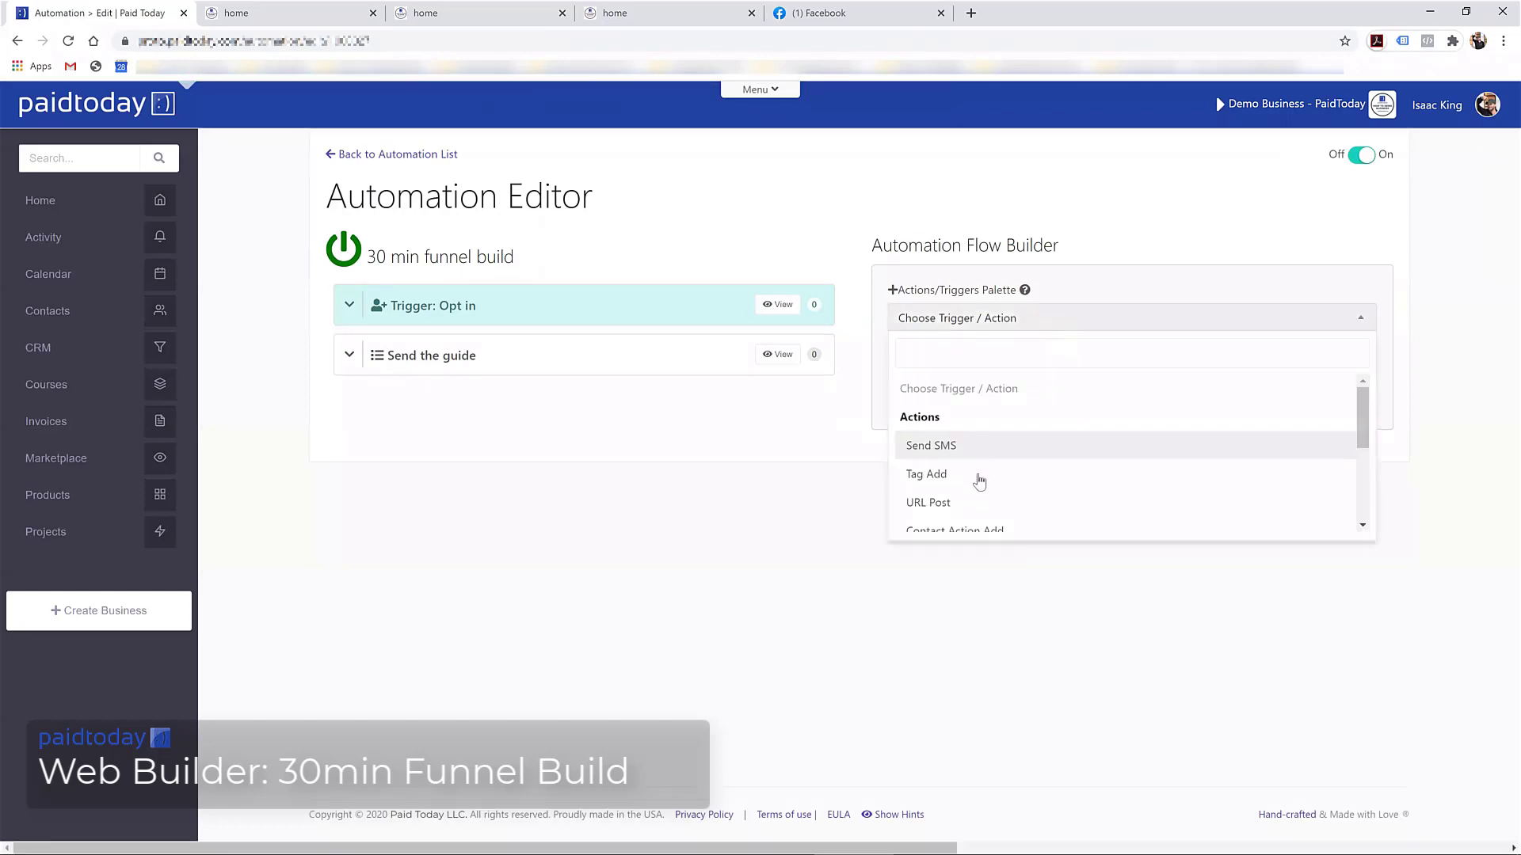
scroll(972, 513, down, 3)
click(959, 428)
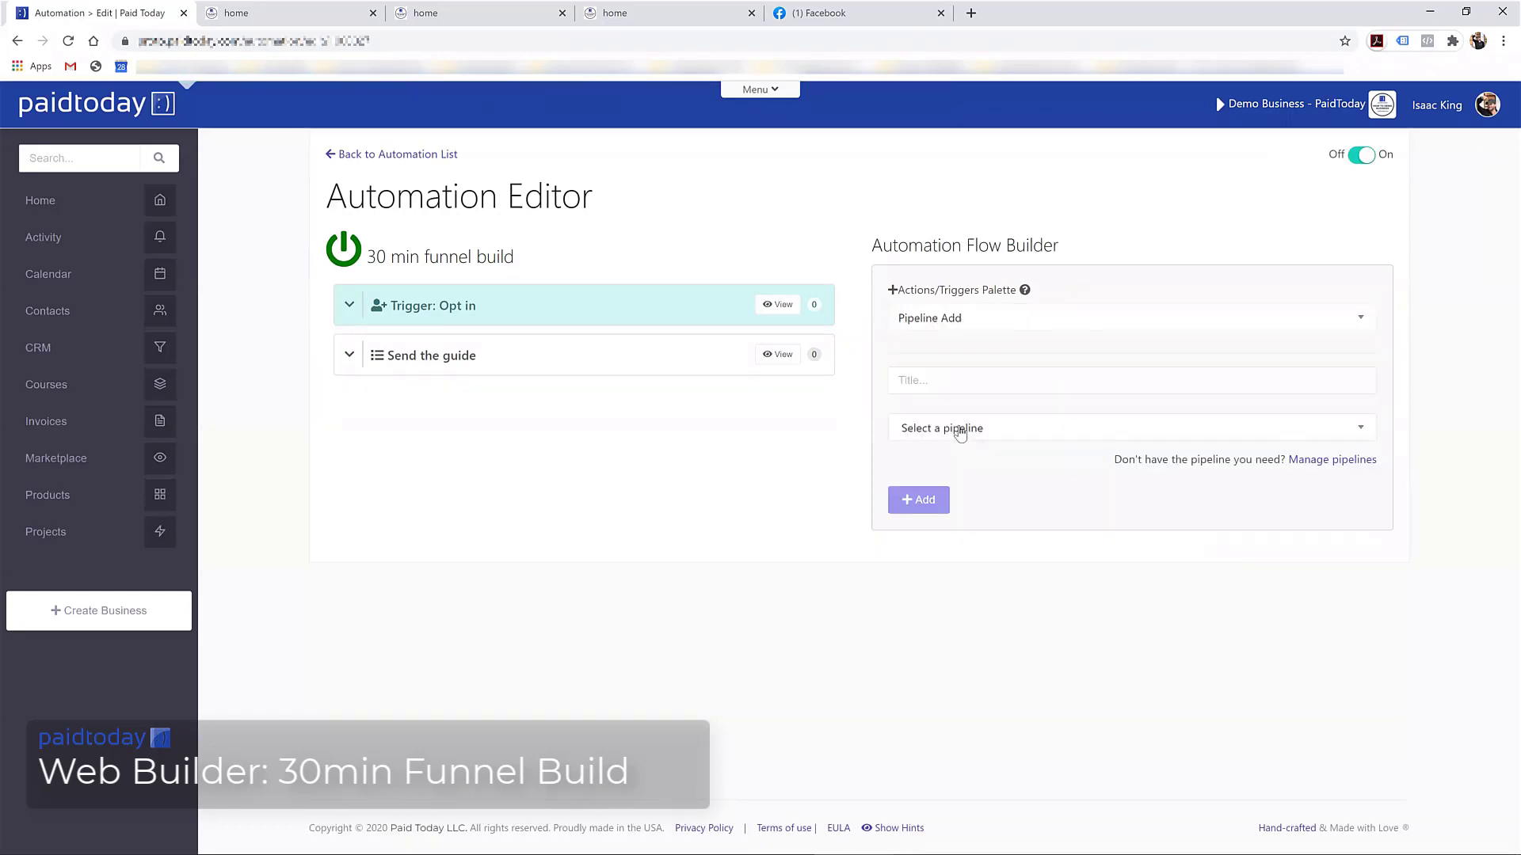
click(938, 439)
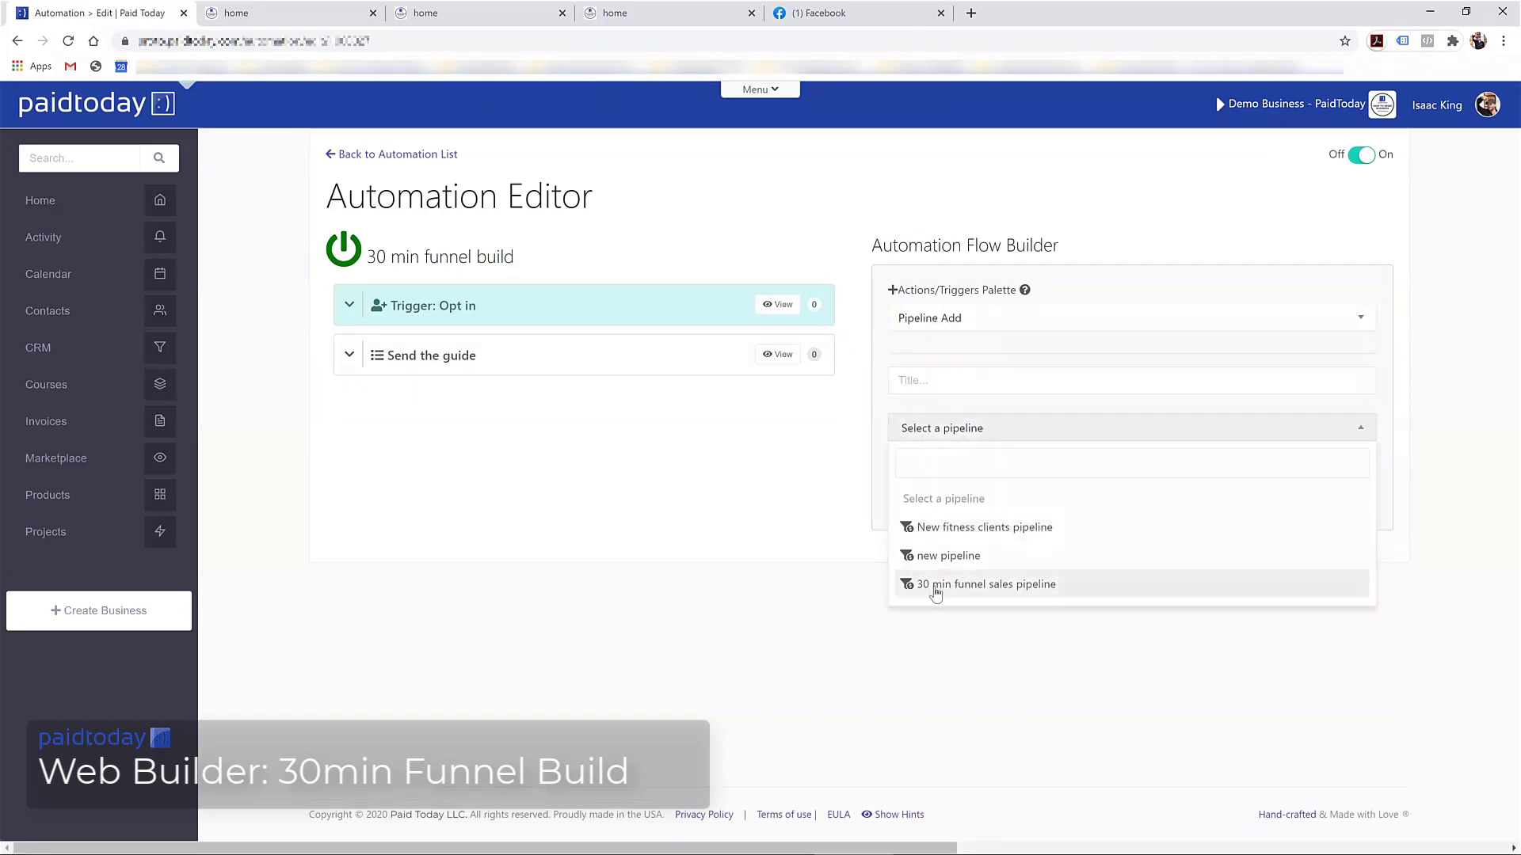
click(971, 589)
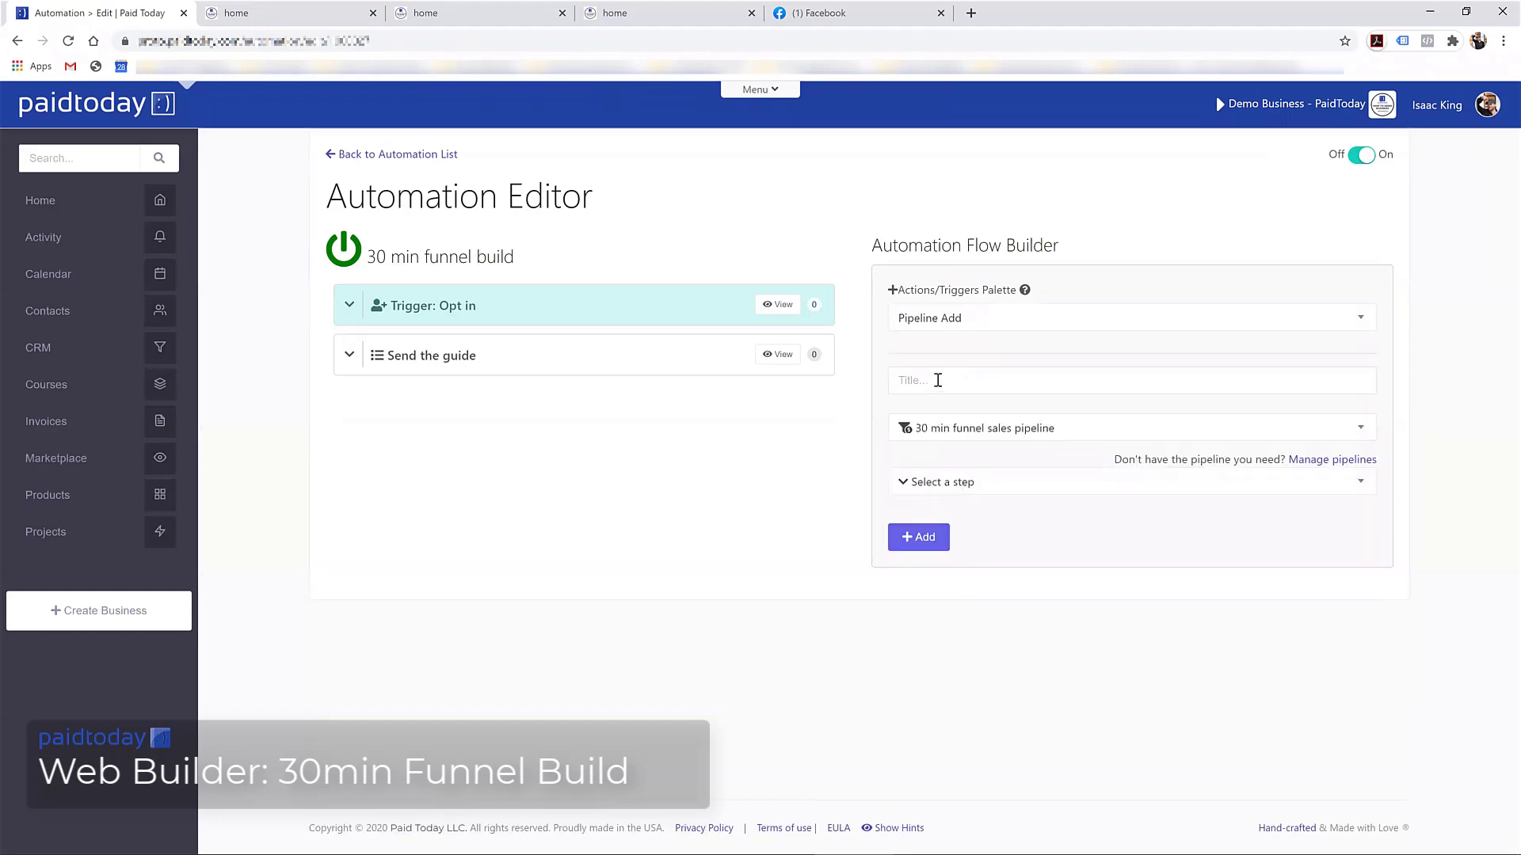
Title the pipeline action for opt-ins, place contacts in the Opt-in step, and add it
click(938, 381)
text(opt in pipeline add)
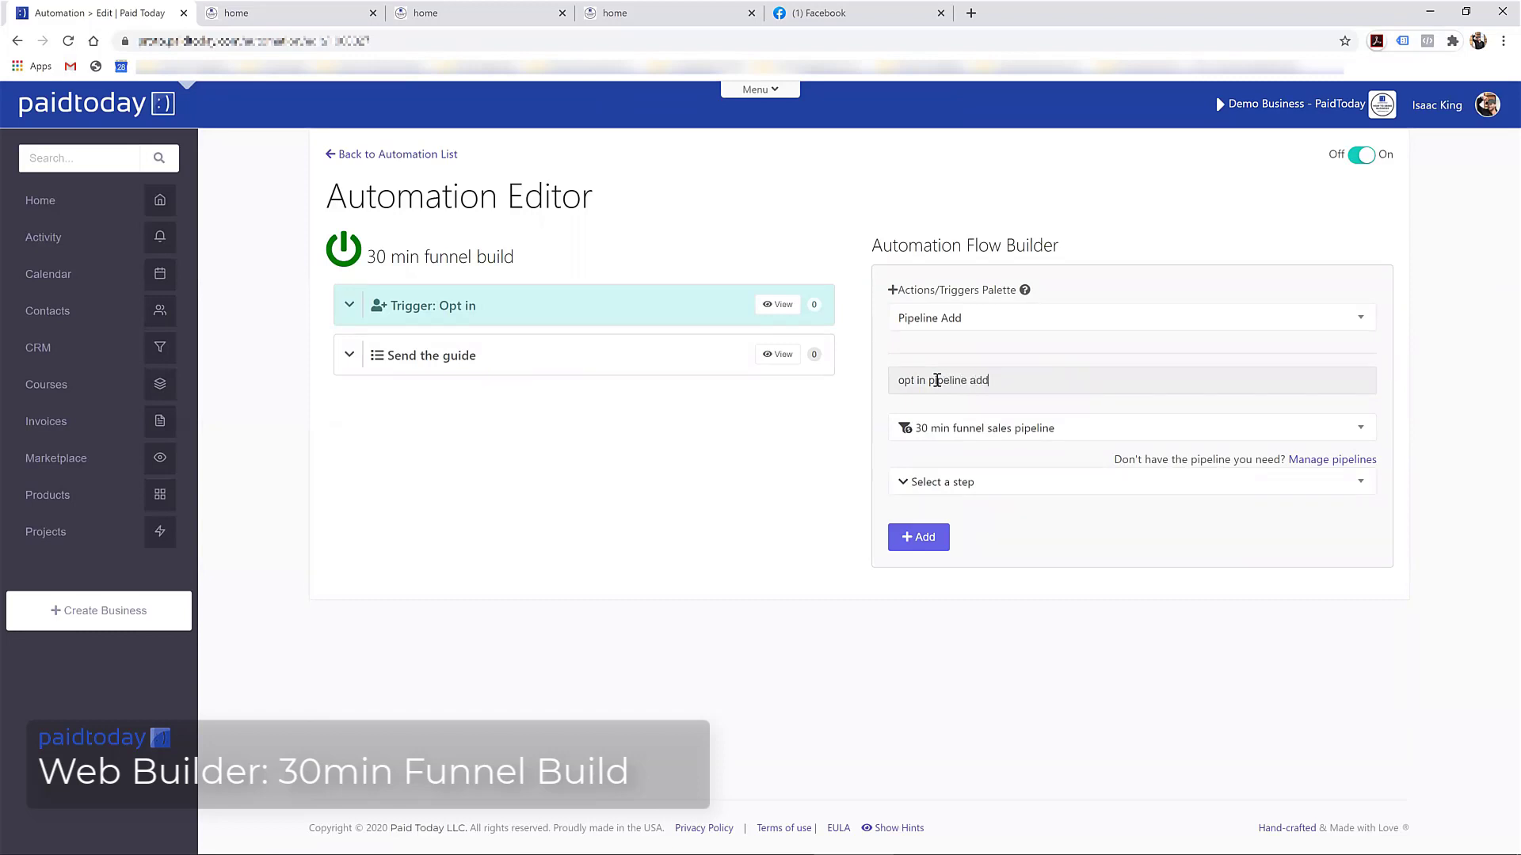
key(Home)
text(ad)
text(tion)
key(BackSpace)
text(n:)
click(961, 485)
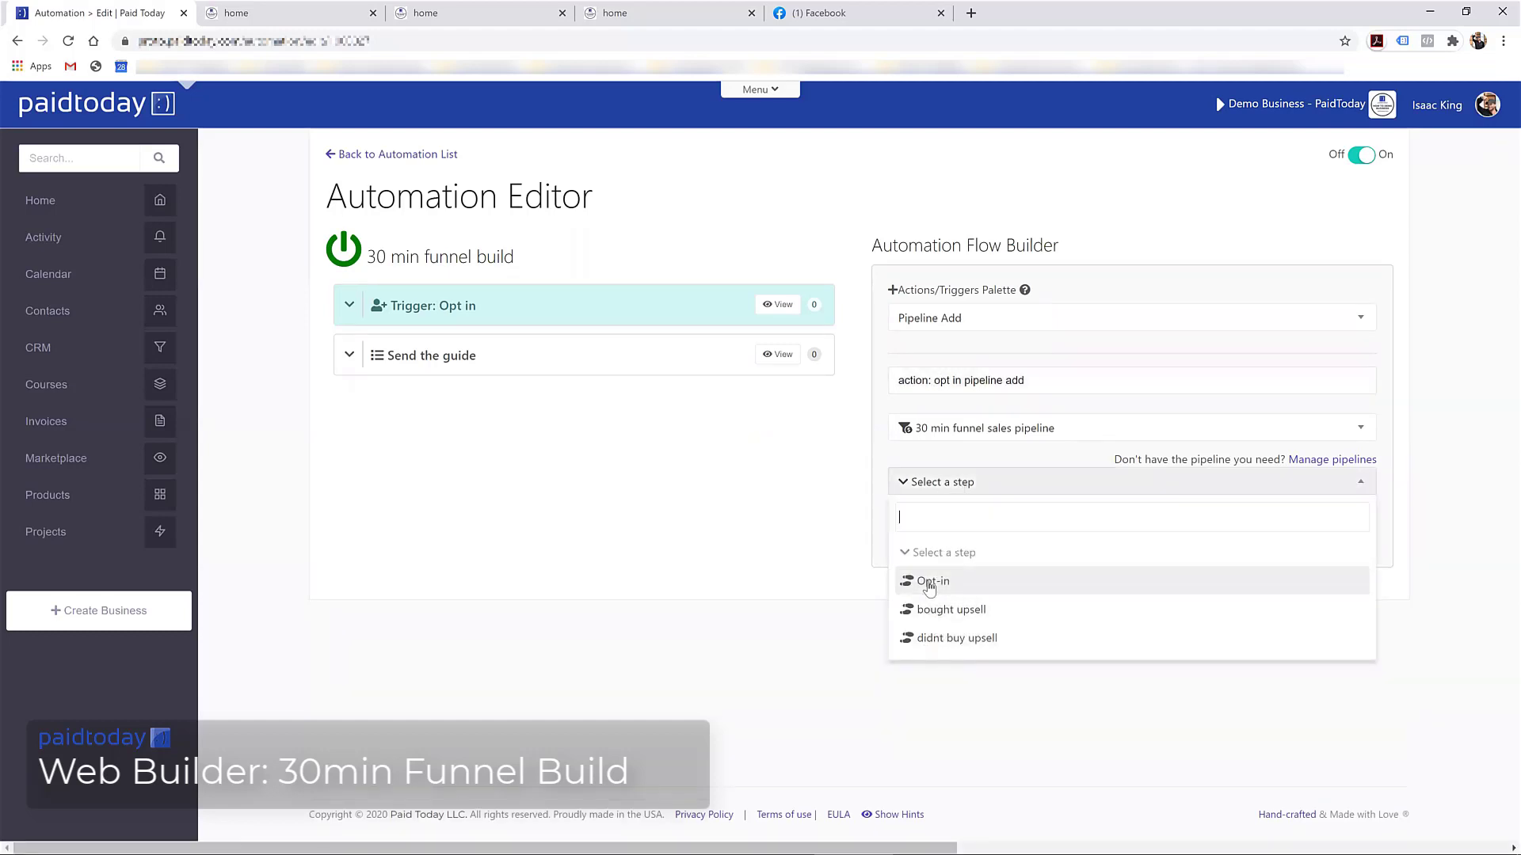
click(933, 584)
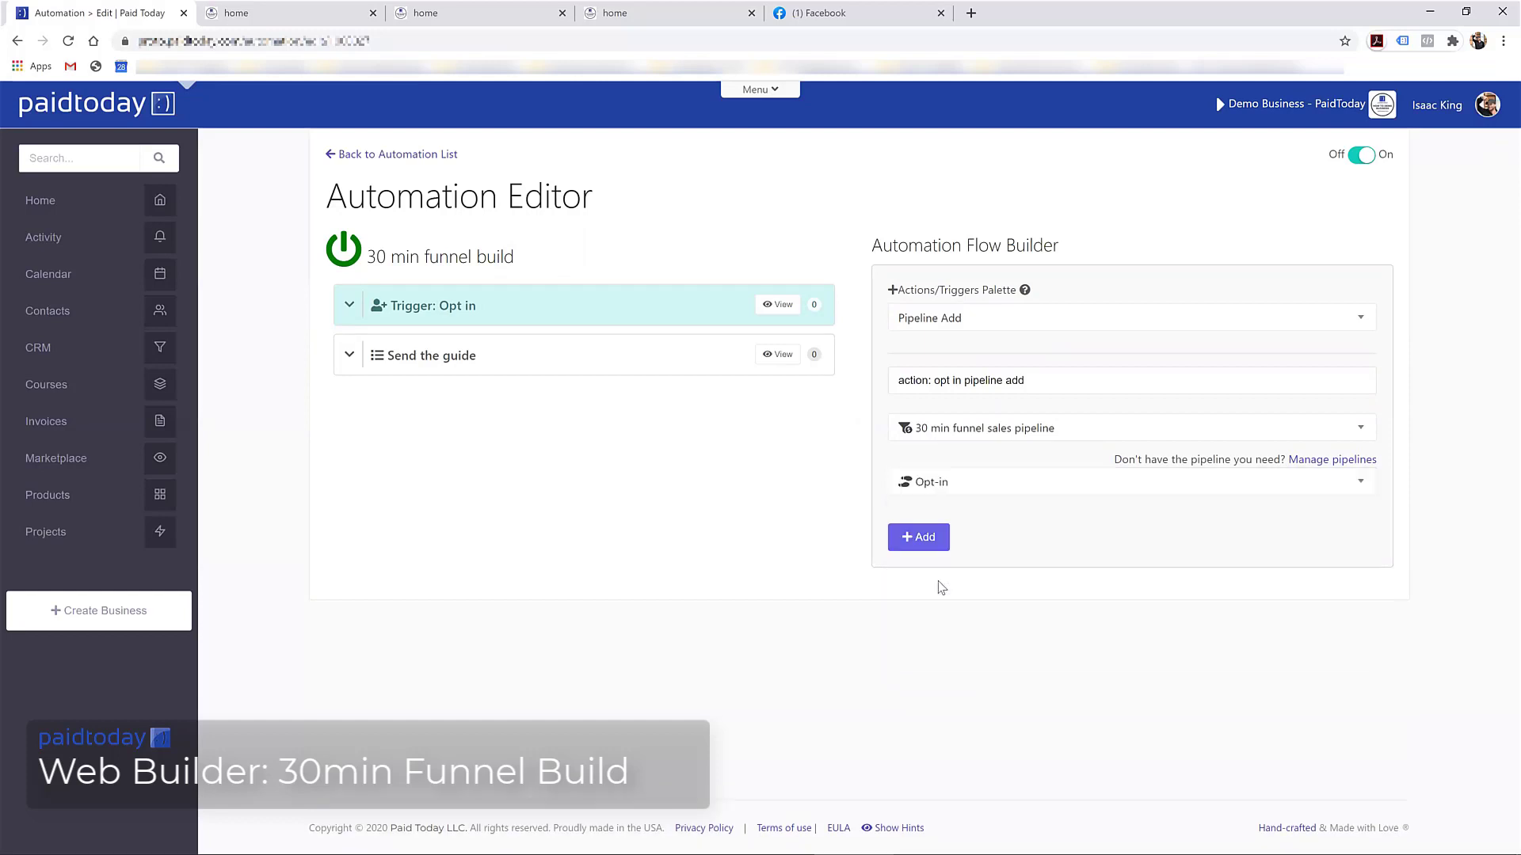
click(921, 537)
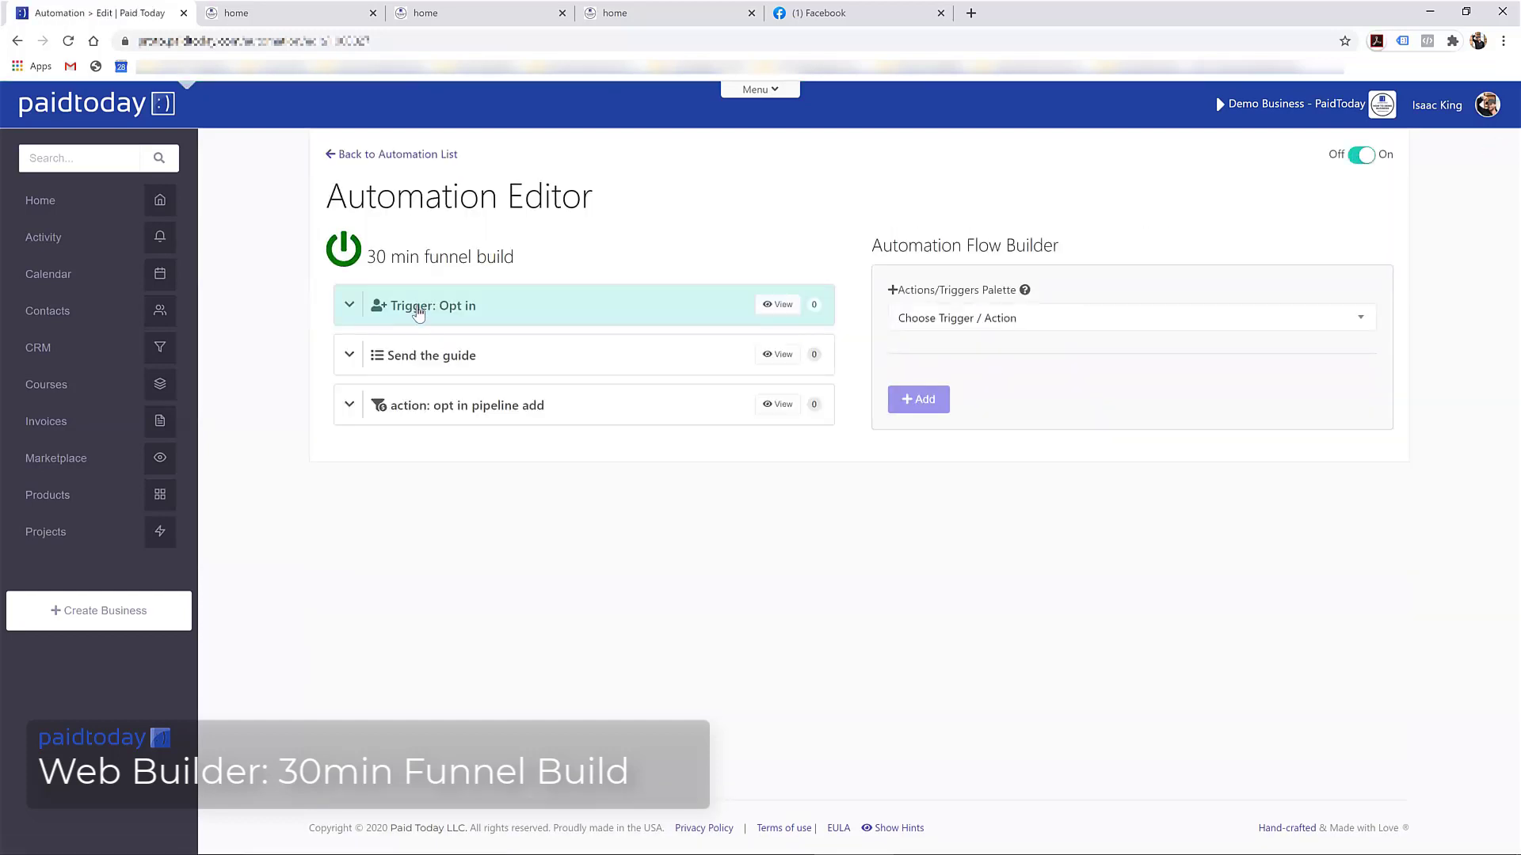
Review the Send the guide and pipeline action details, then go to the funnel landing page
click(350, 356)
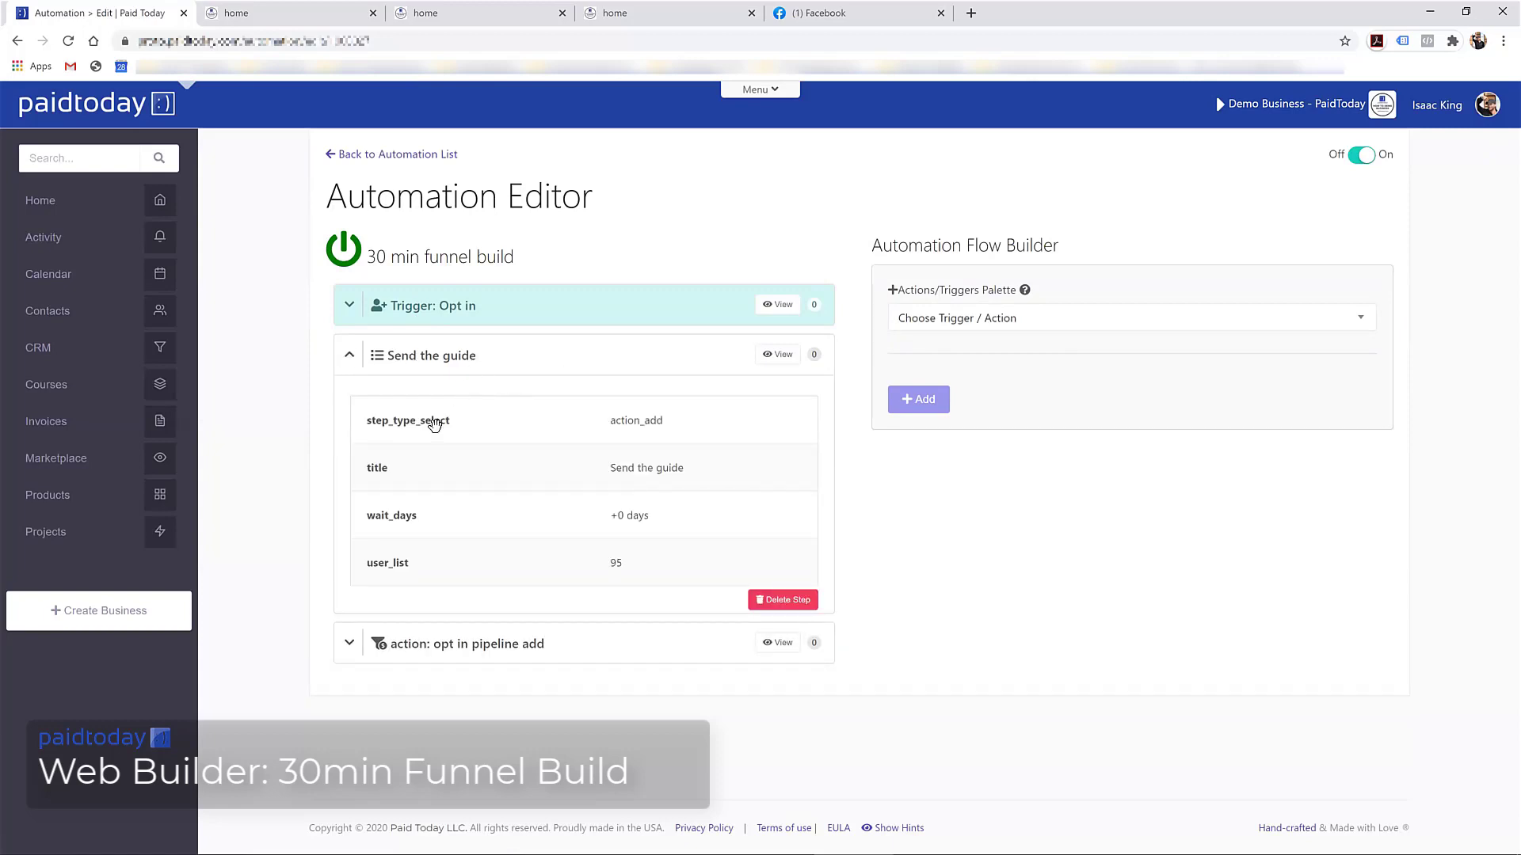
click(349, 644)
scroll(411, 602, down, 2)
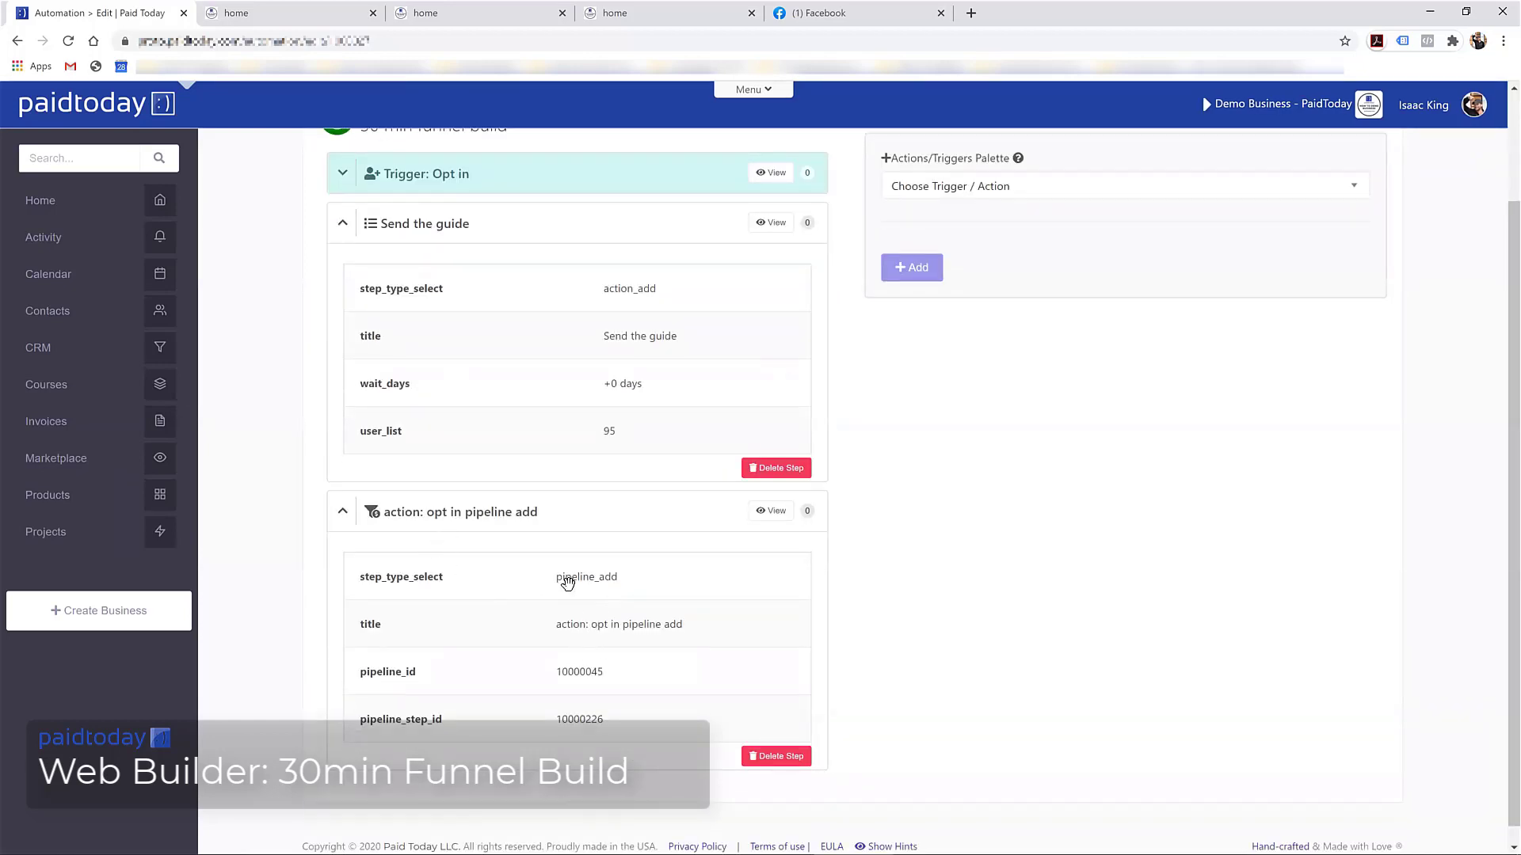
scroll(571, 578, up, 2)
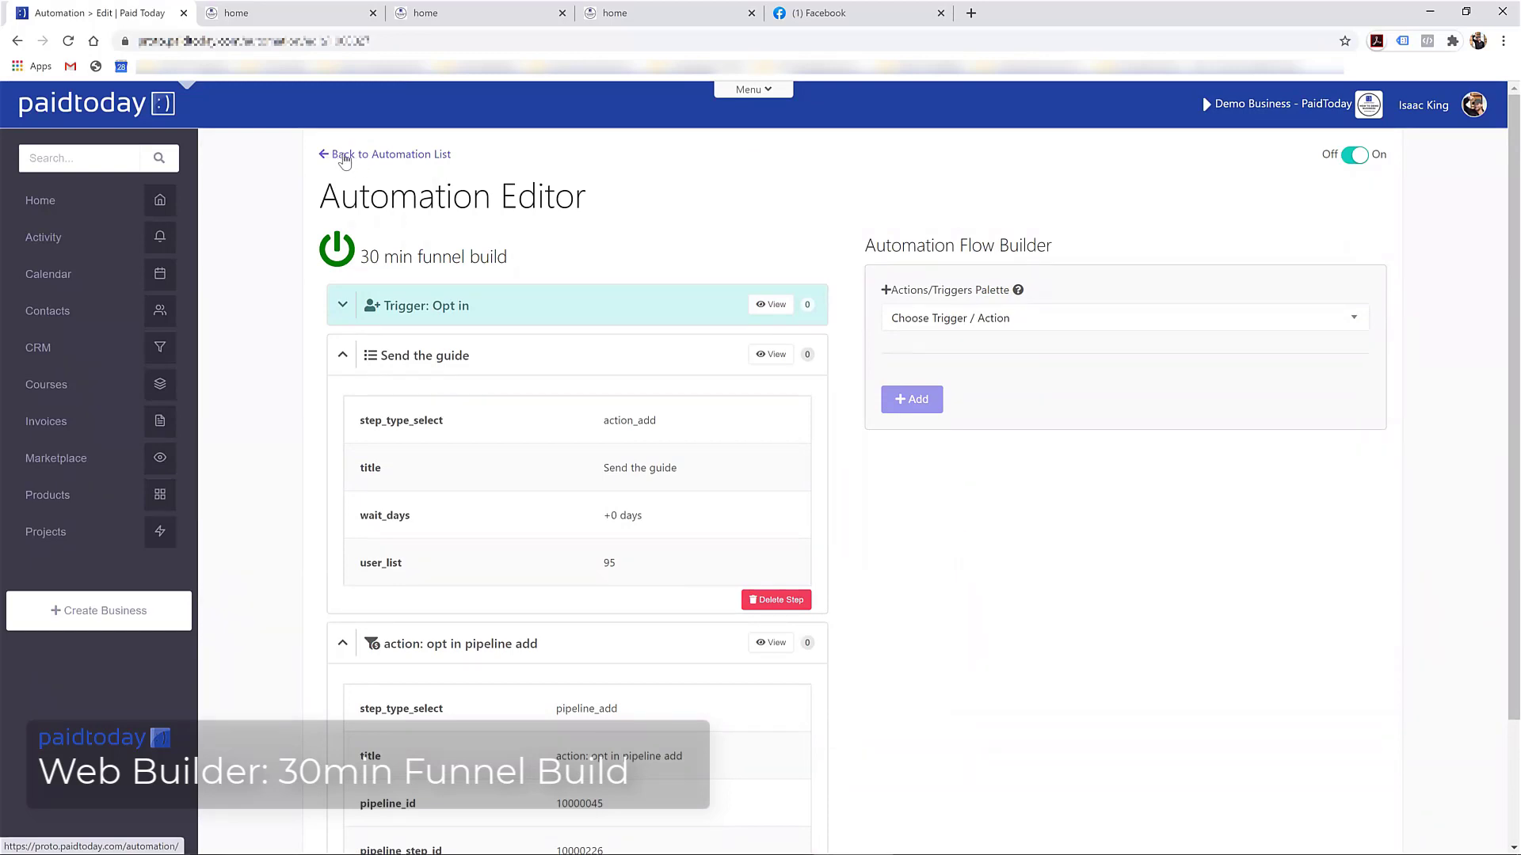
click(465, 10)
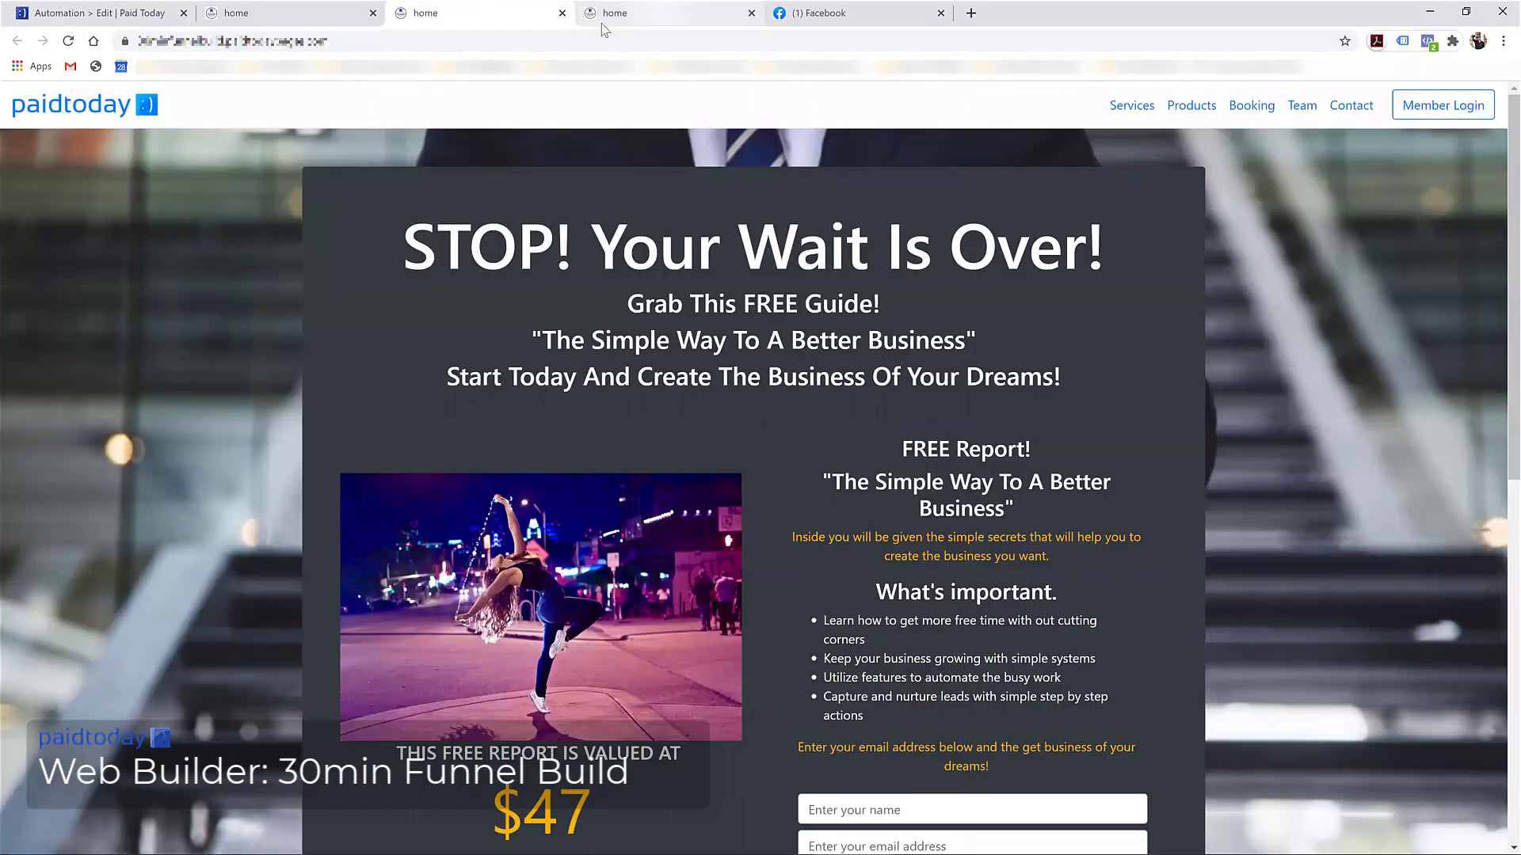
Reload the funnel landing page and look over its latest version
key(F5)
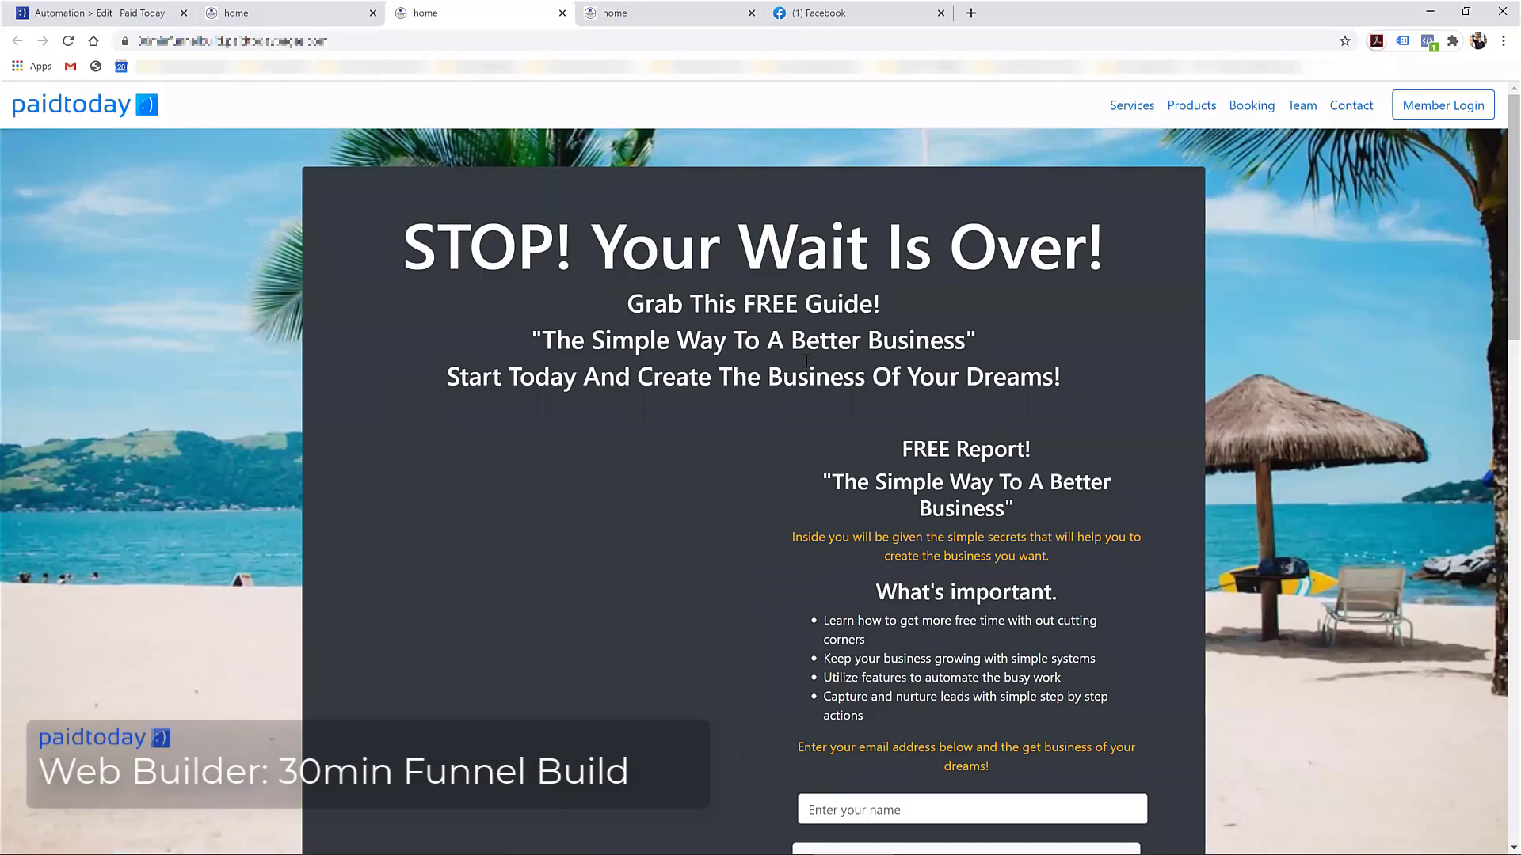
scroll(586, 364, down, 10)
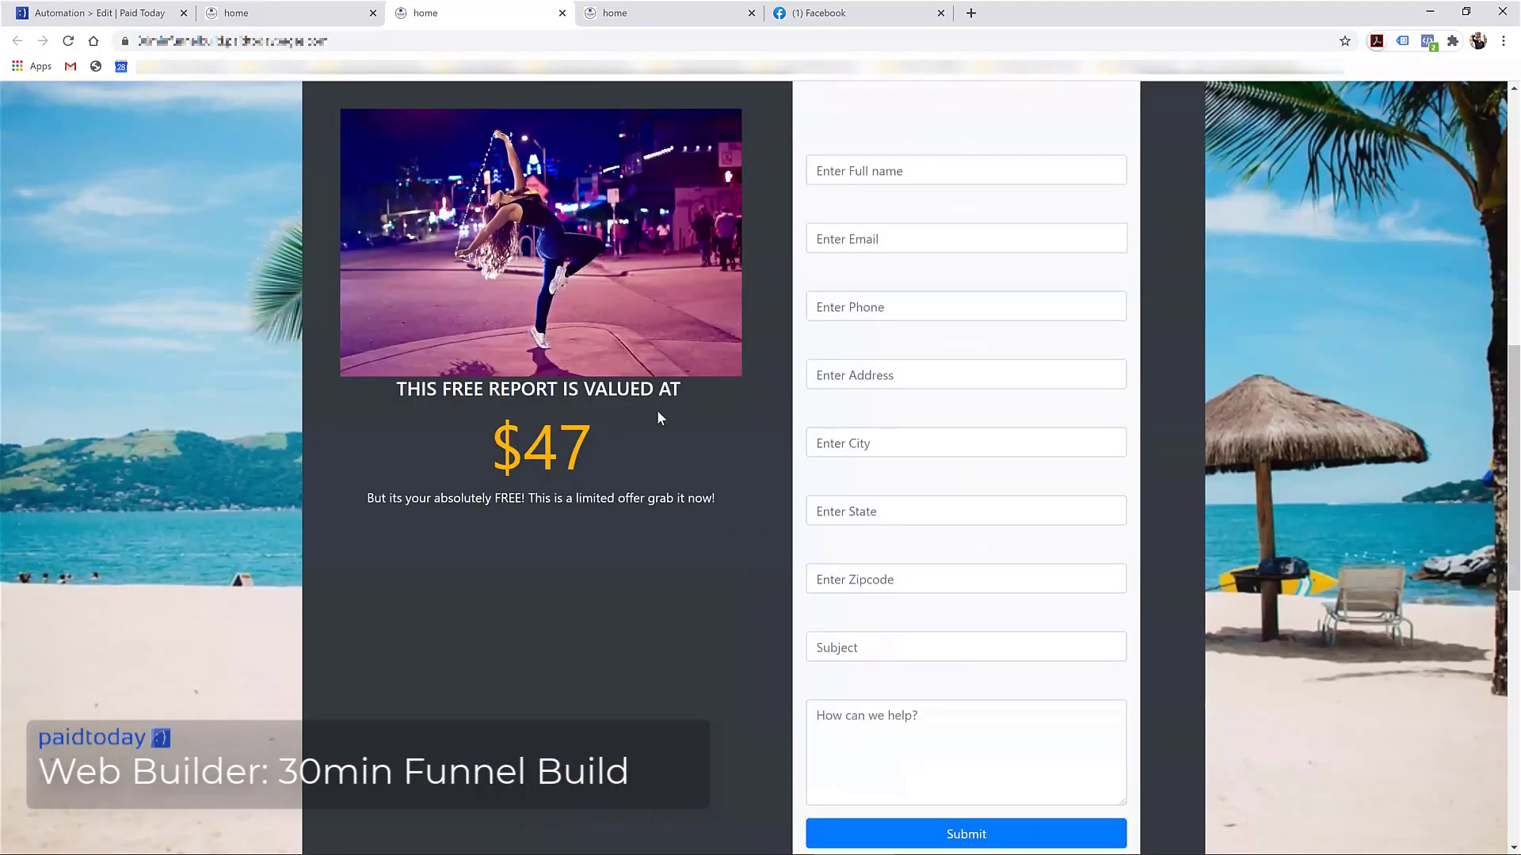
scroll(659, 414, up, 7)
scroll(934, 618, up, 2)
scroll(917, 584, down, 3)
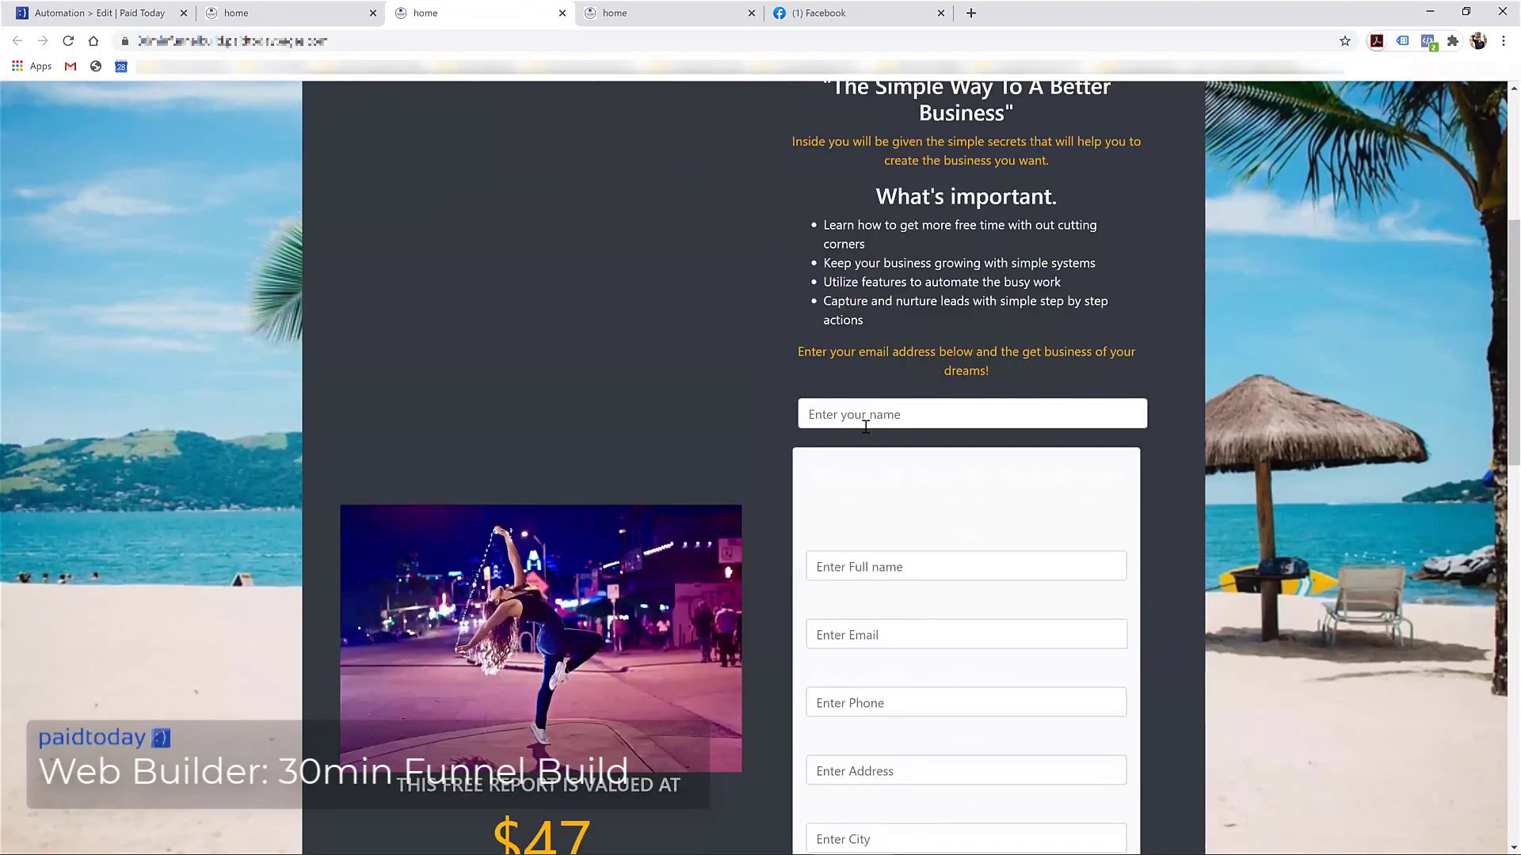
Back in PaidToday, go to Websites and edit the 30 min funnel build page set
click(119, 13)
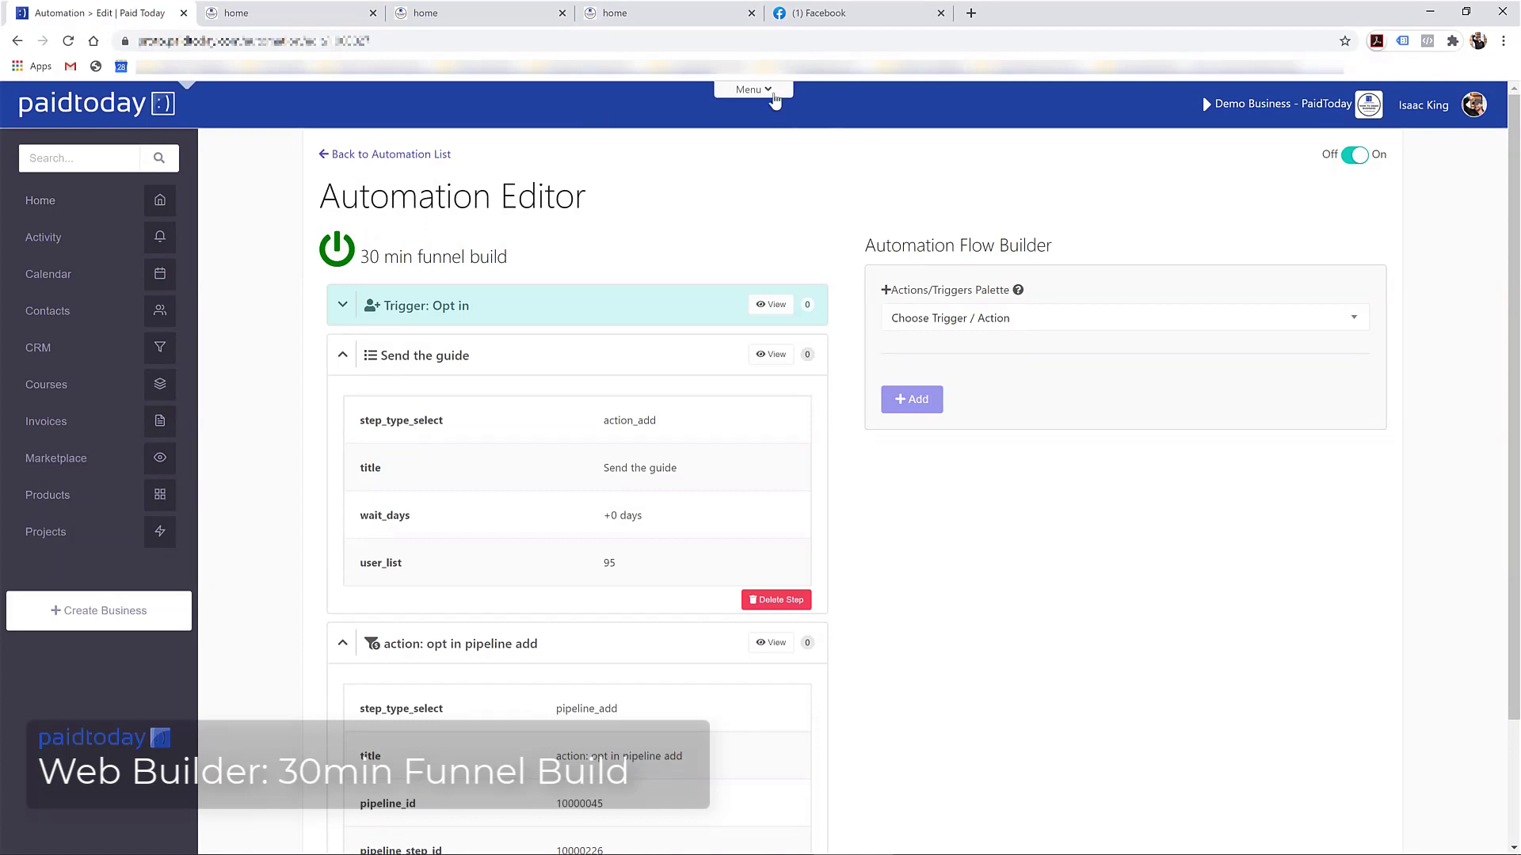
click(764, 91)
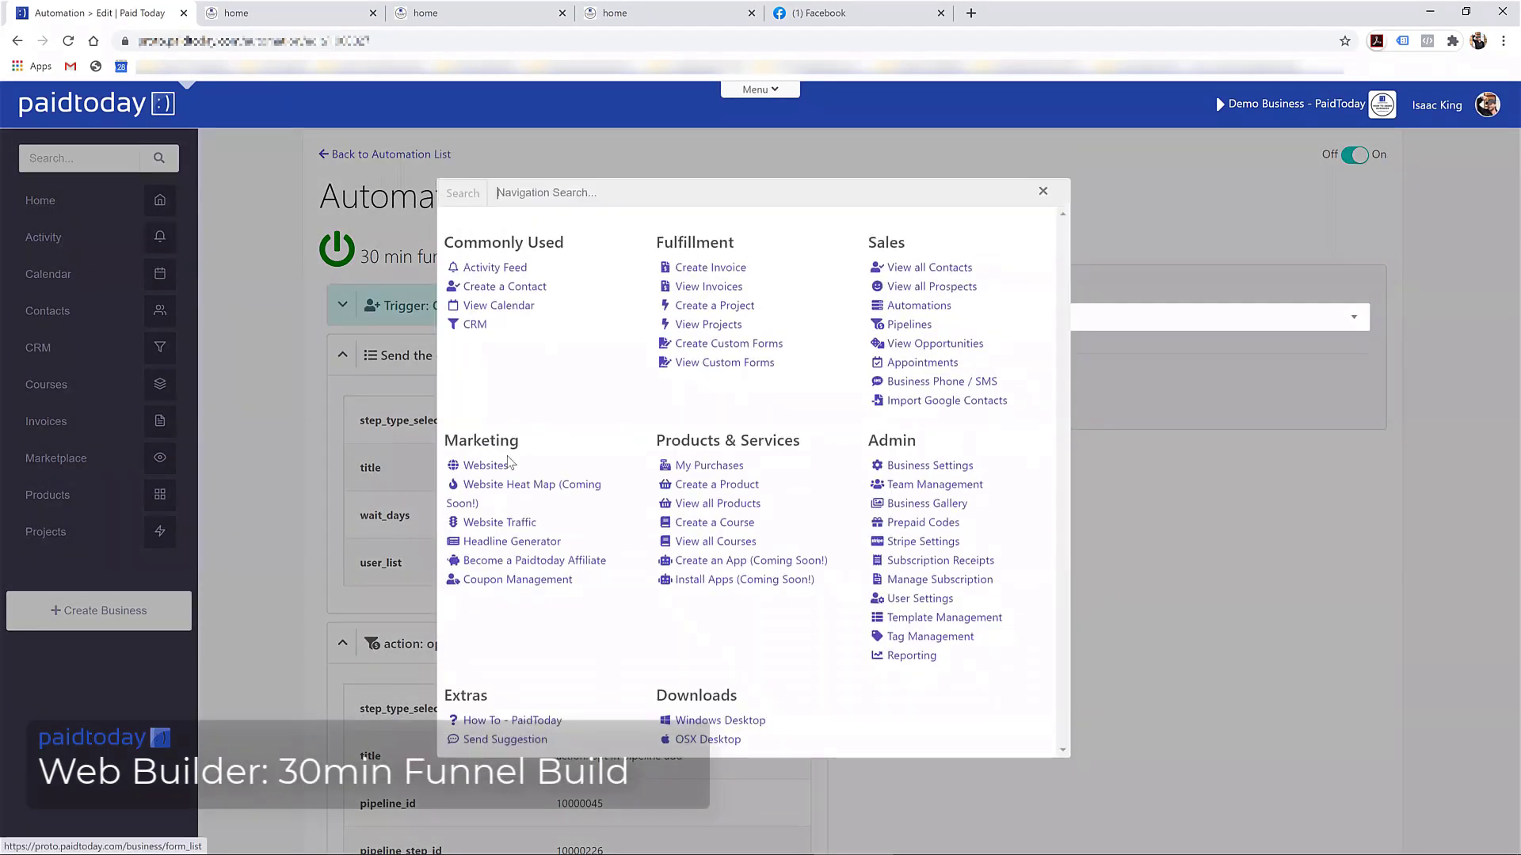
click(491, 470)
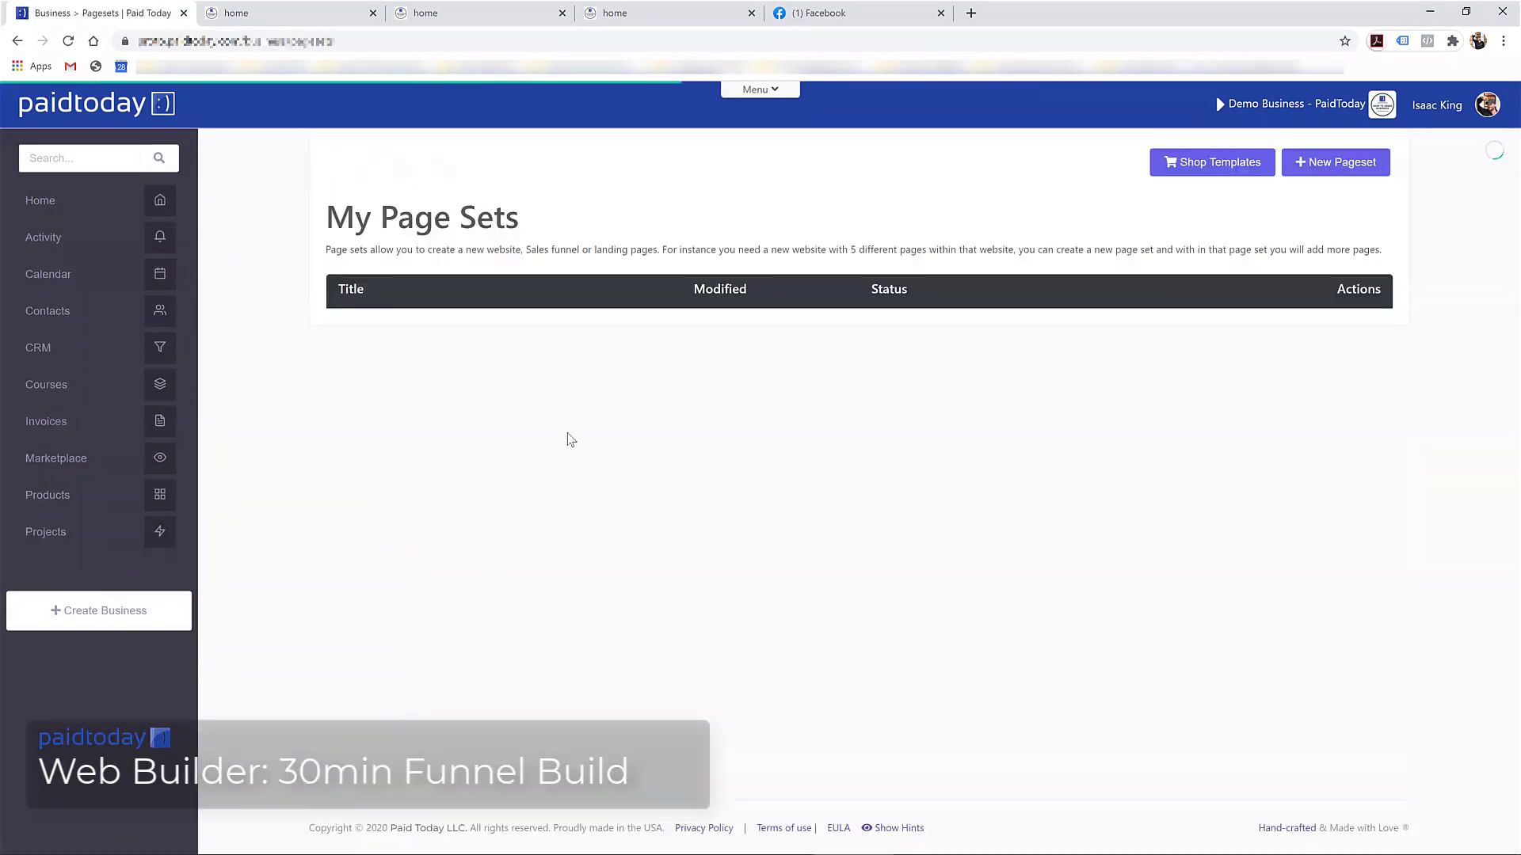
scroll(713, 594, down, 3)
click(1176, 737)
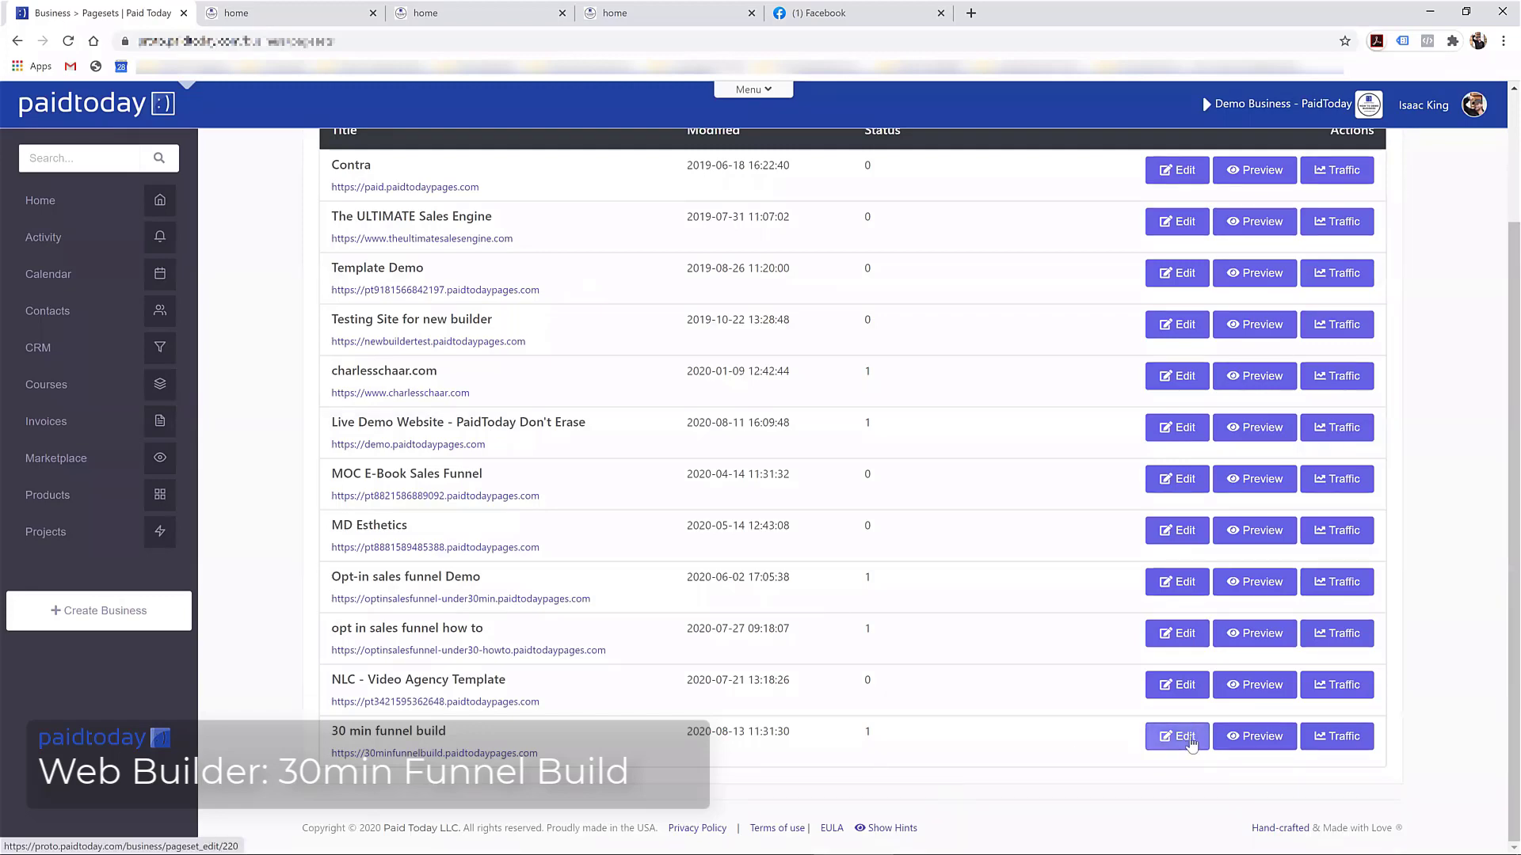
scroll(673, 455, down, 3)
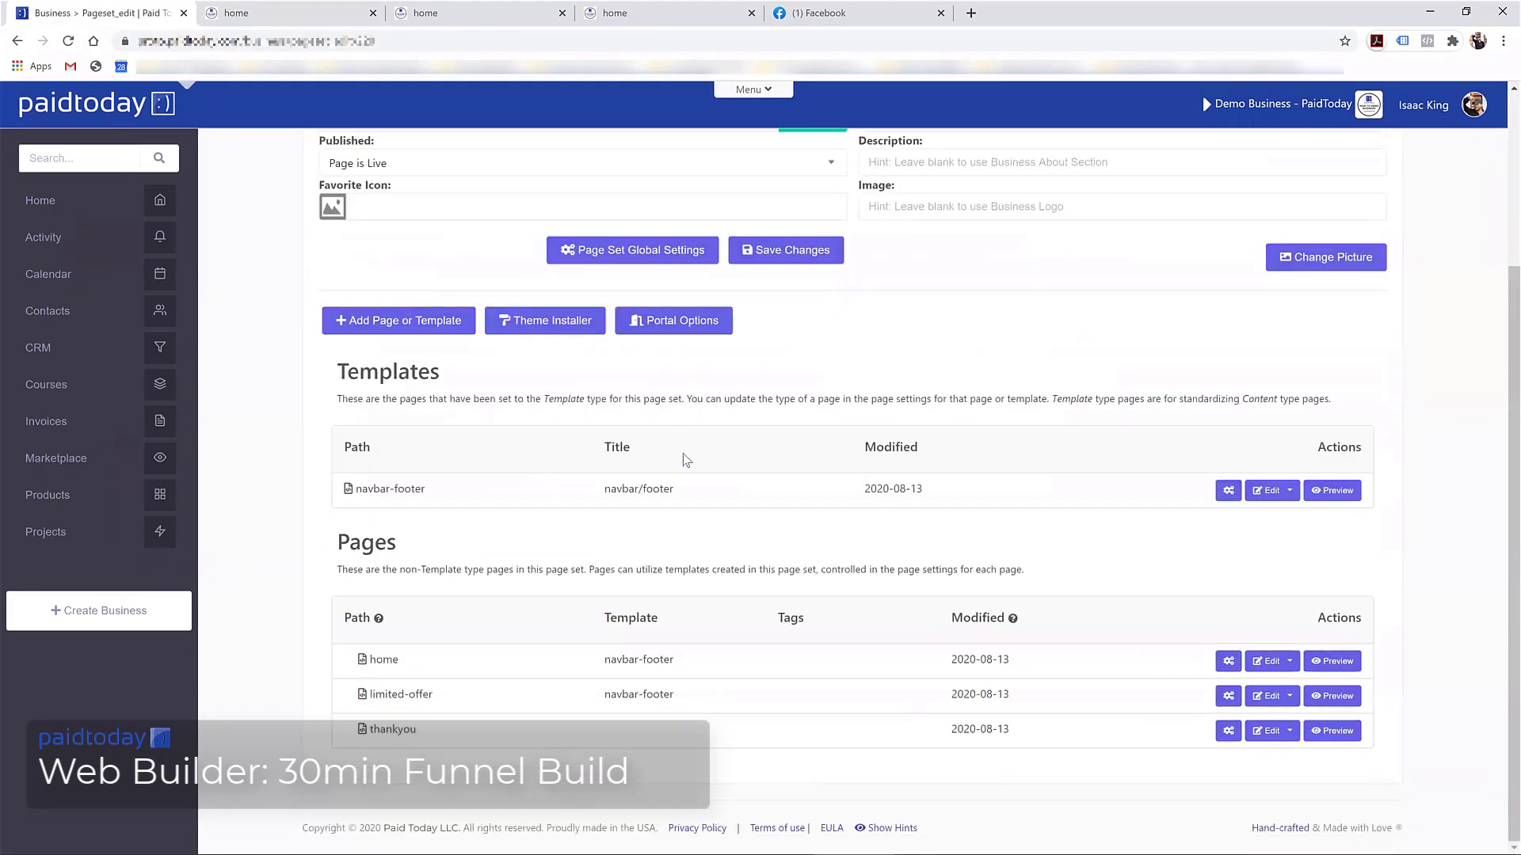
Delete the extra address form from the home page in the builder and save it
click(1253, 661)
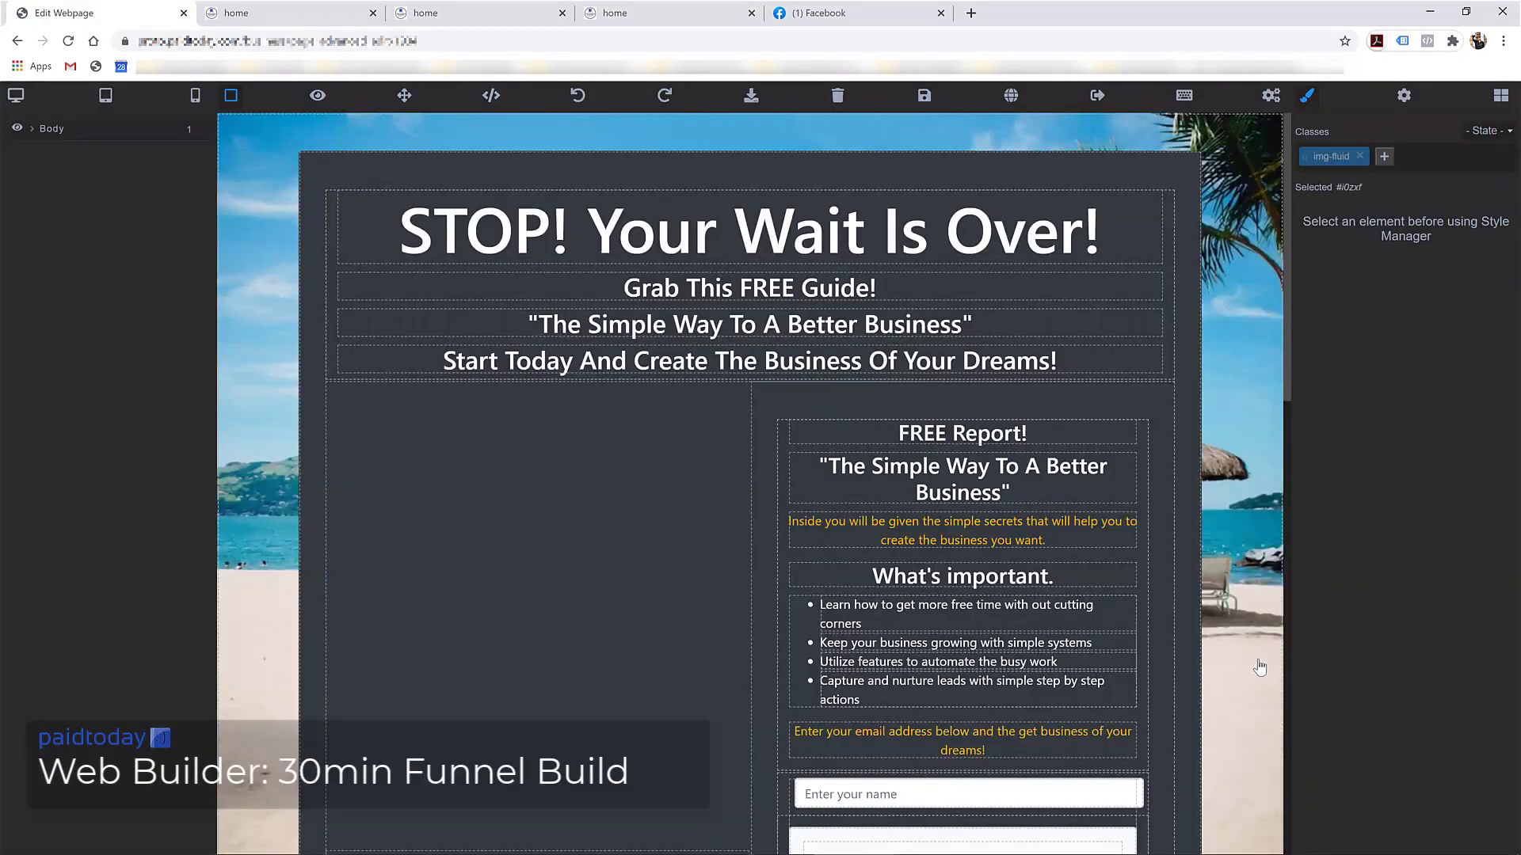
scroll(913, 295, down, 8)
scroll(853, 355, up, 2)
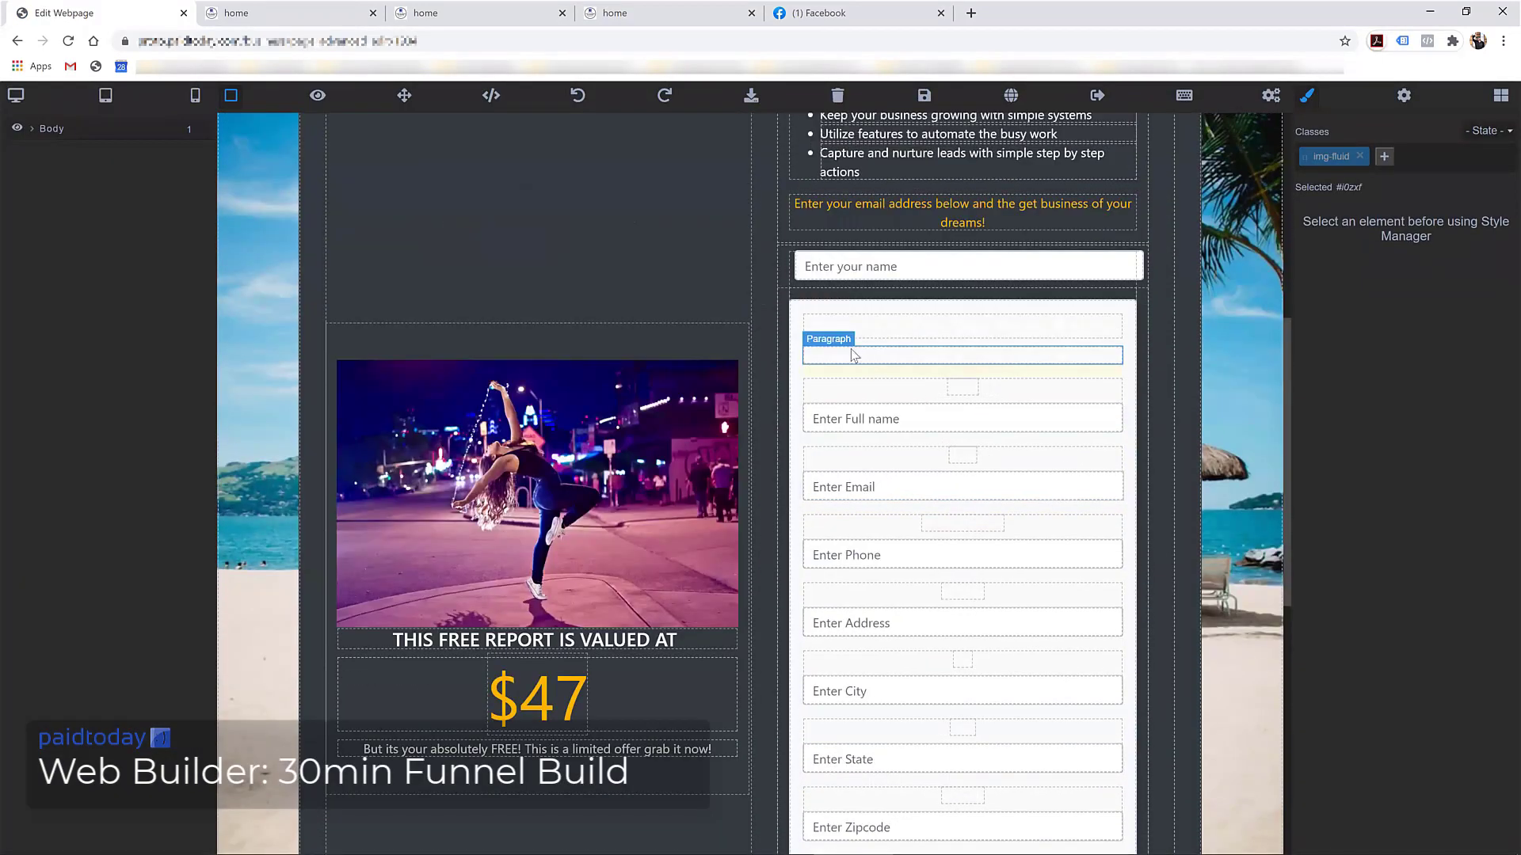
click(797, 298)
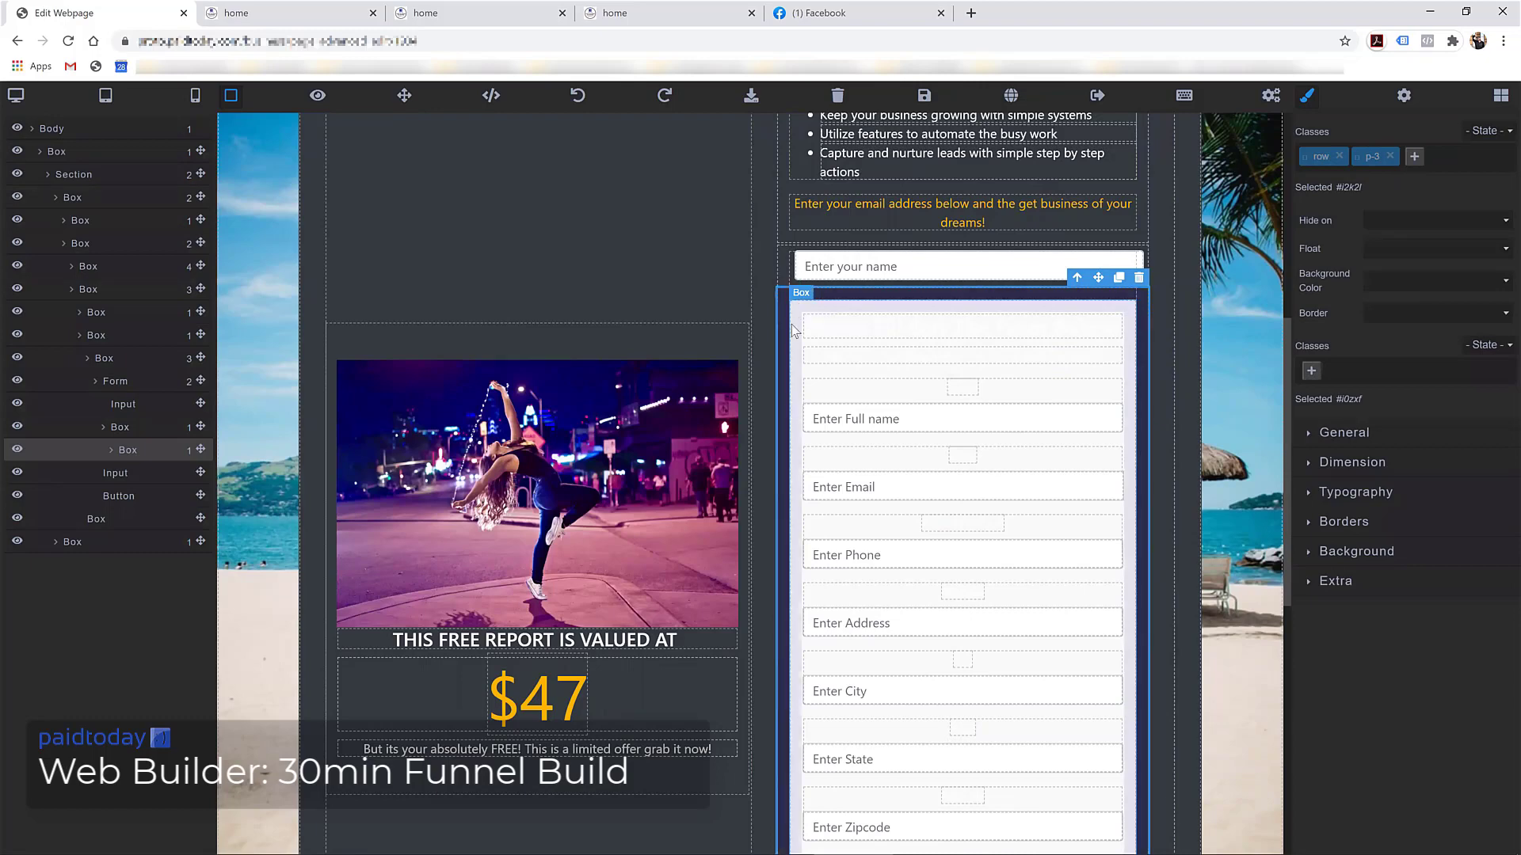
click(1139, 277)
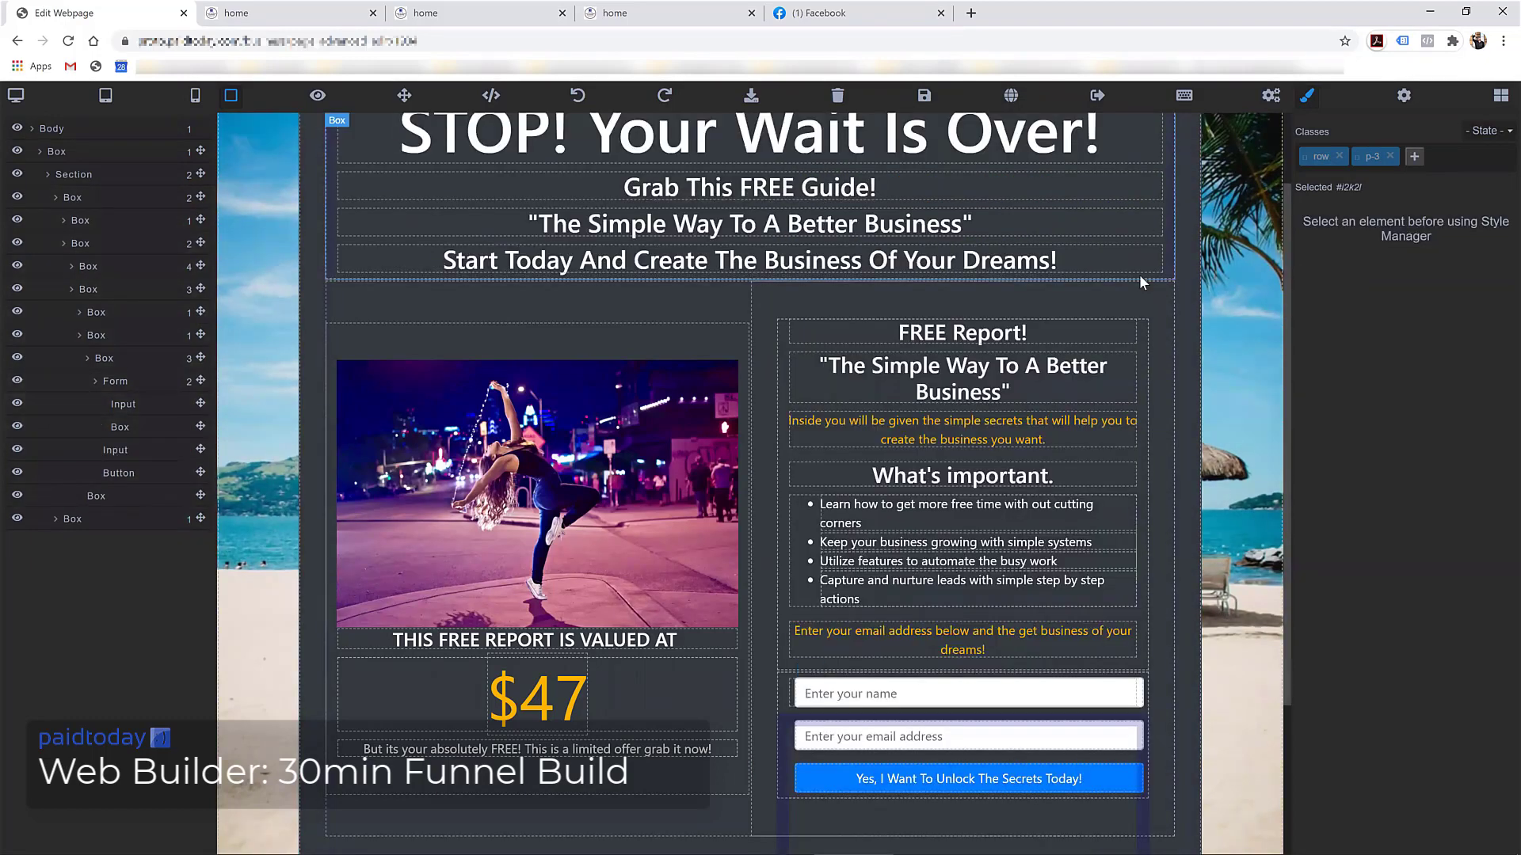
scroll(1026, 565, down, 3)
click(925, 95)
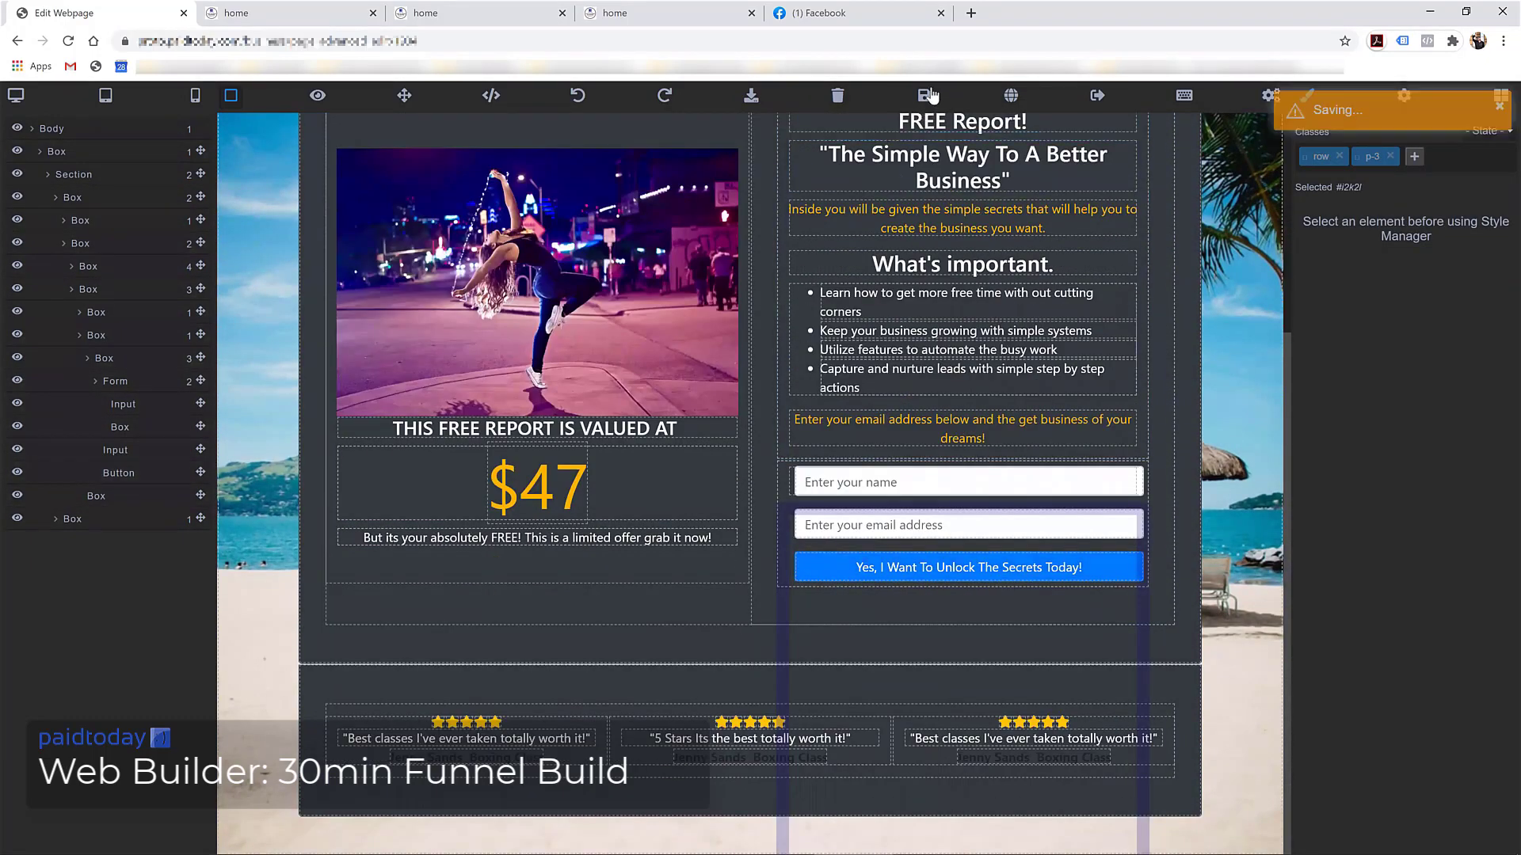
click(317, 14)
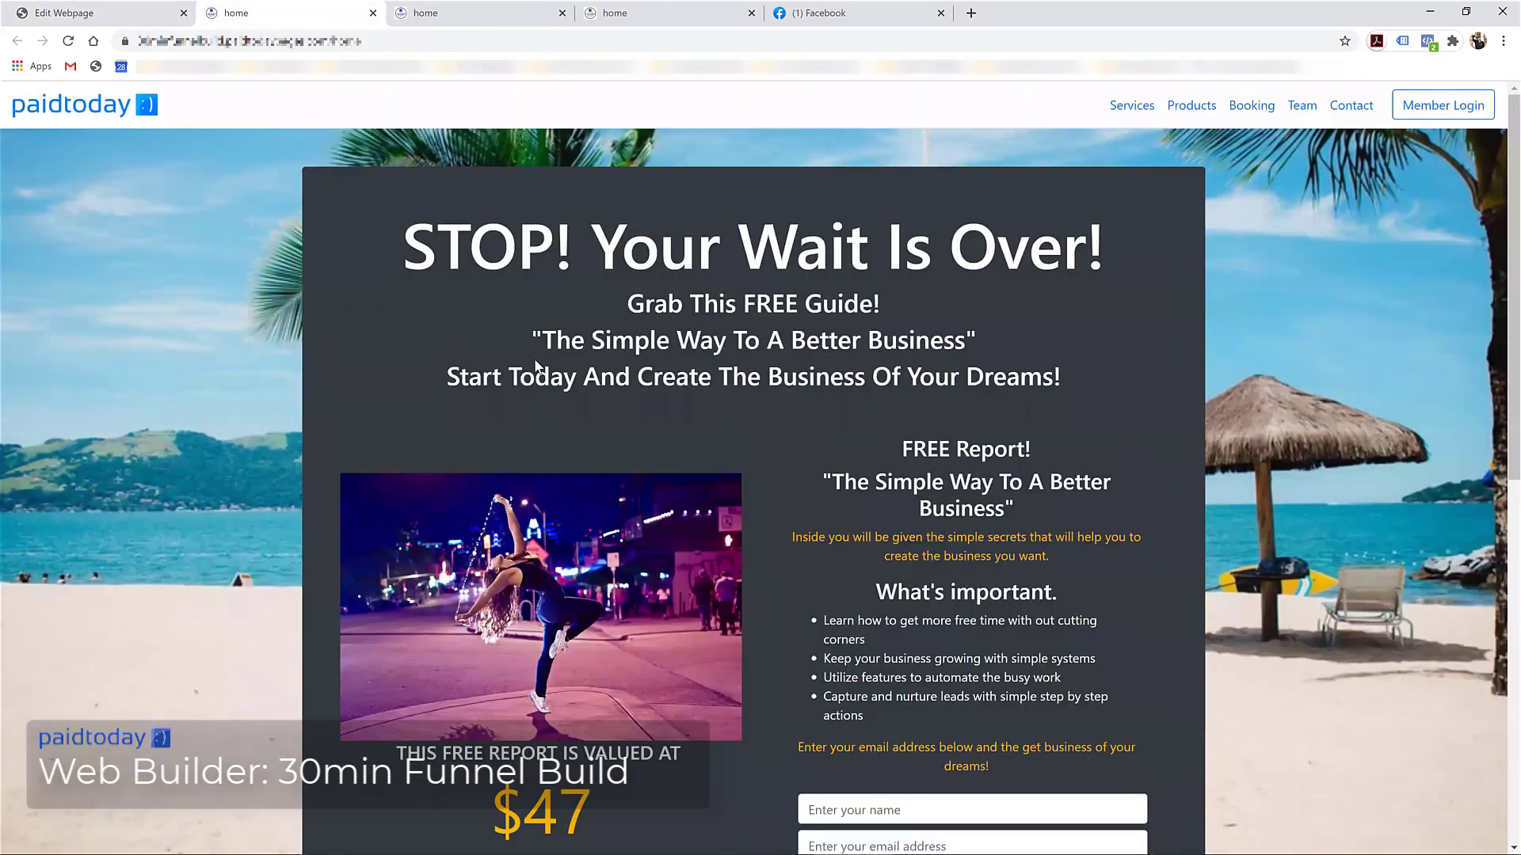
Reload the live page and enter a test contact's name and a suggested e-mail address
key(F5)
scroll(753, 366, down, 3)
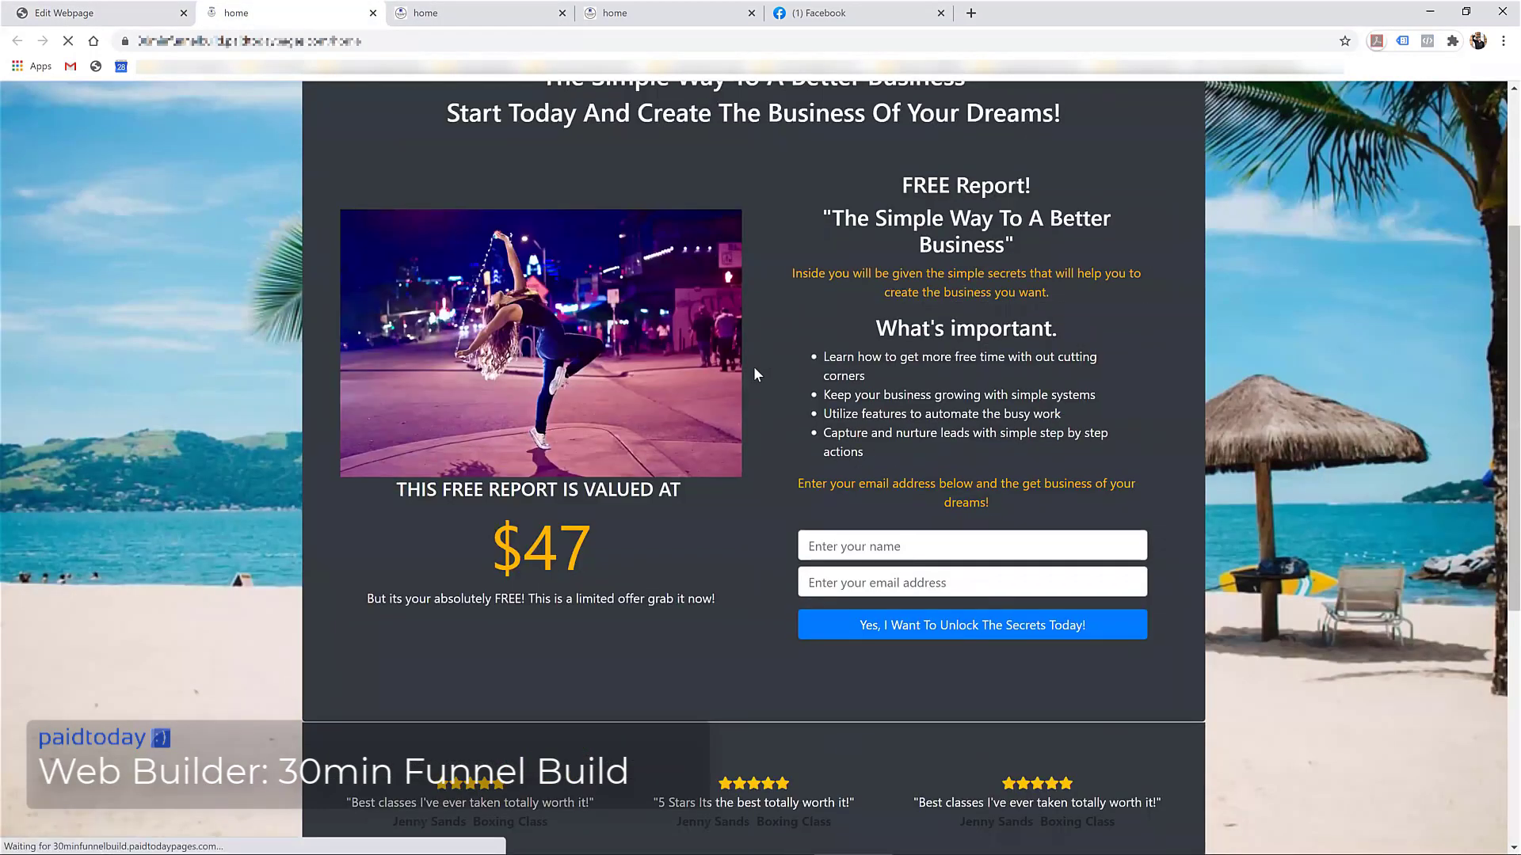
click(851, 544)
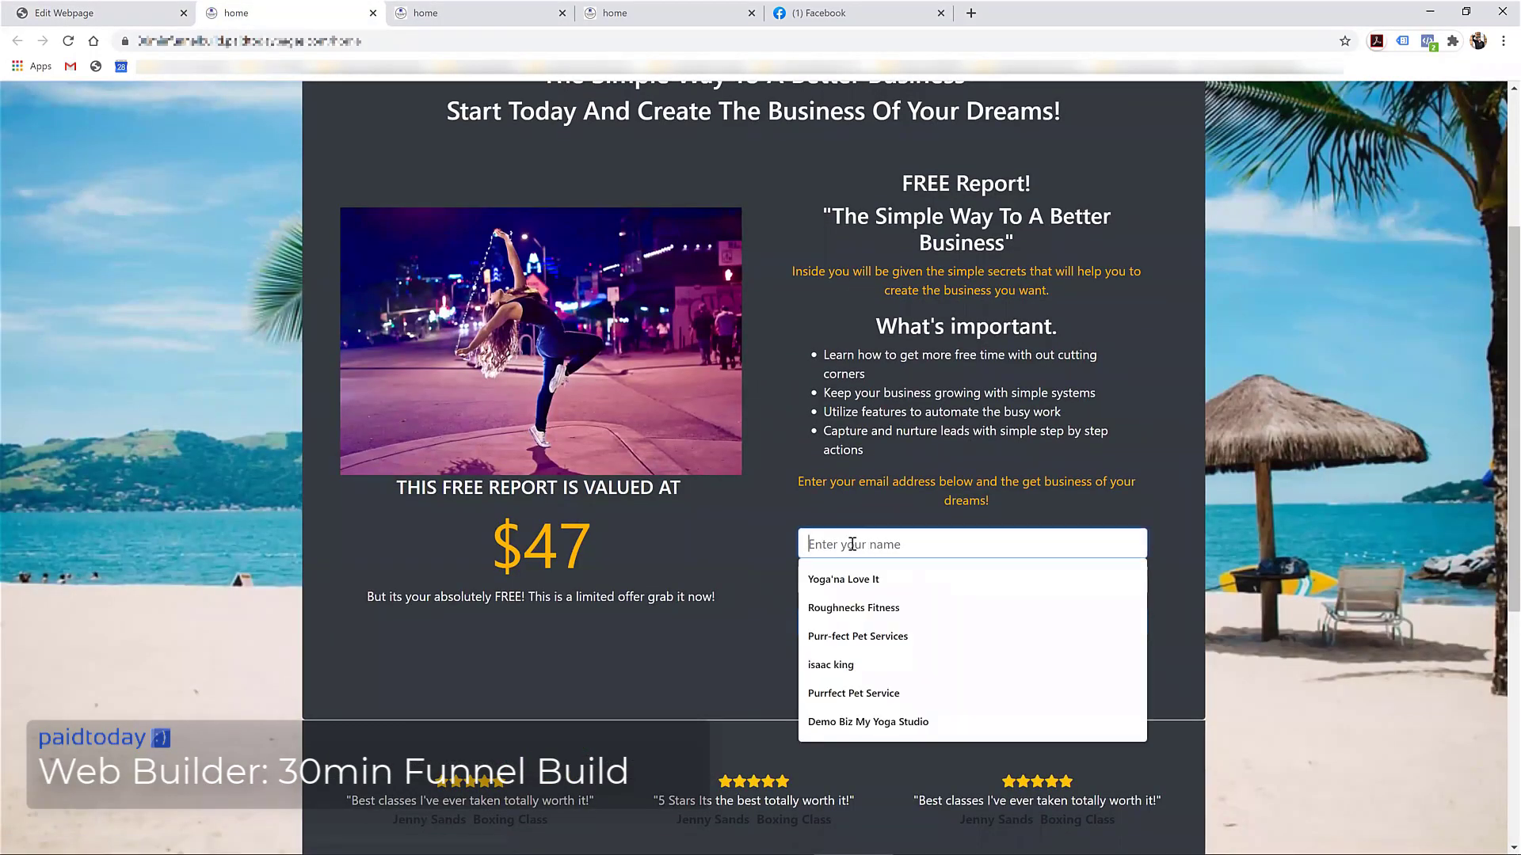
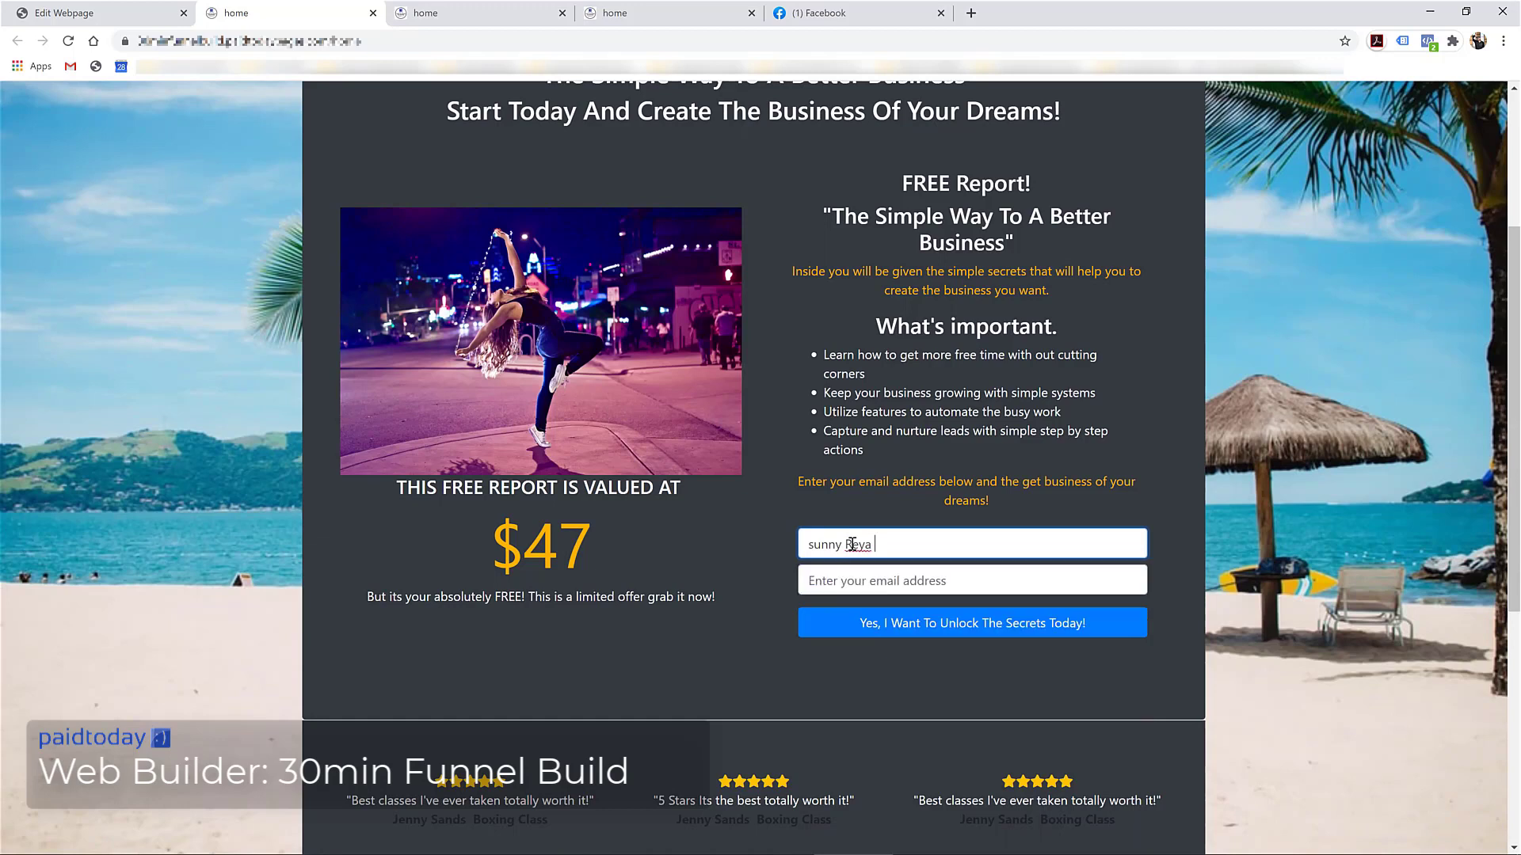
click(862, 588)
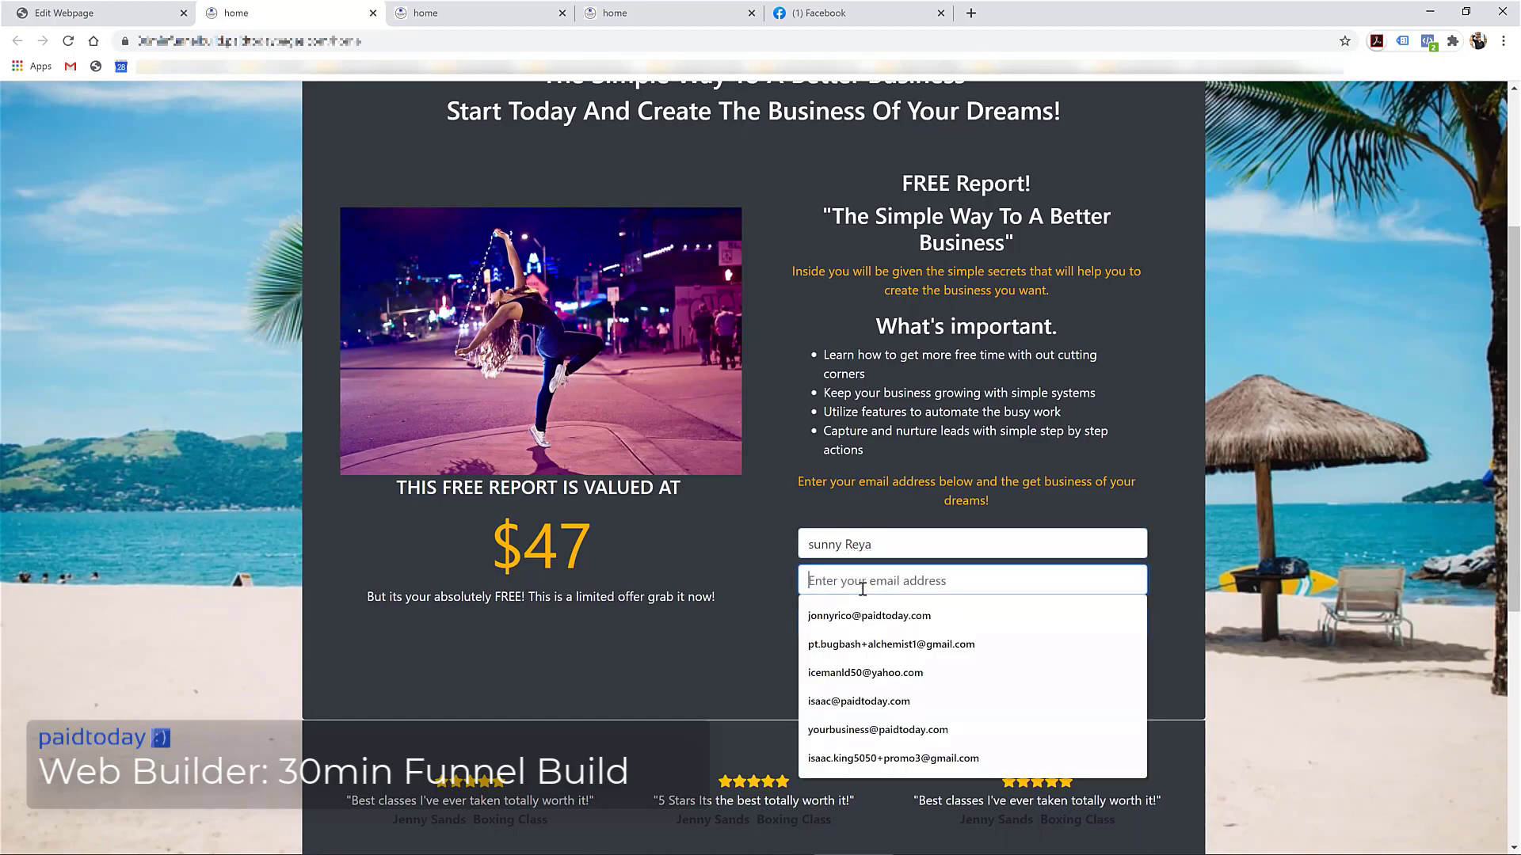
text(su)
key(Down)
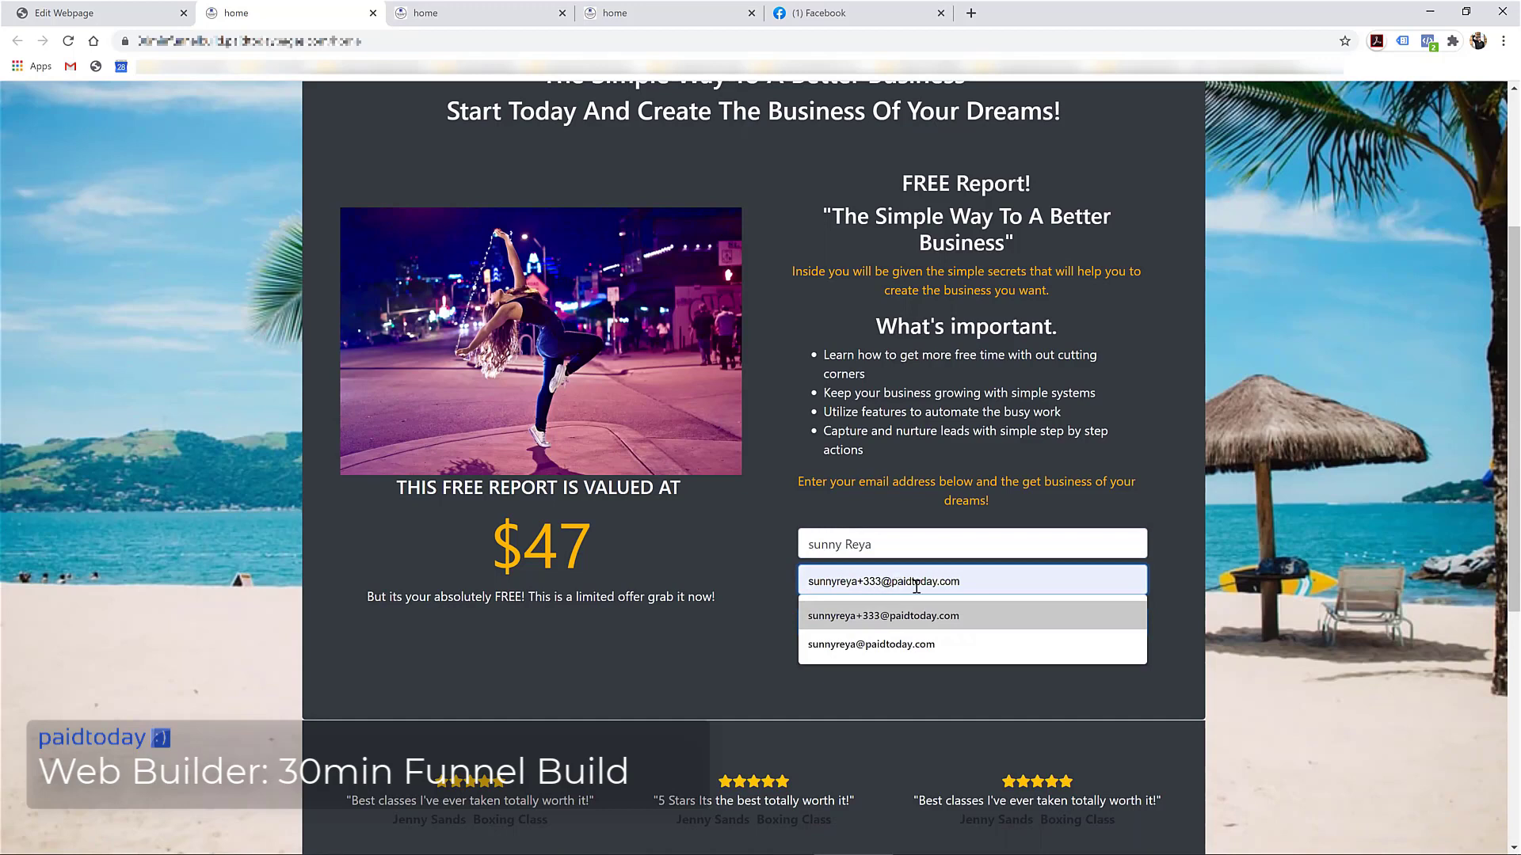
click(827, 580)
Change the number in the e-mail address and submit the first test sign-up
click(827, 580)
click(868, 618)
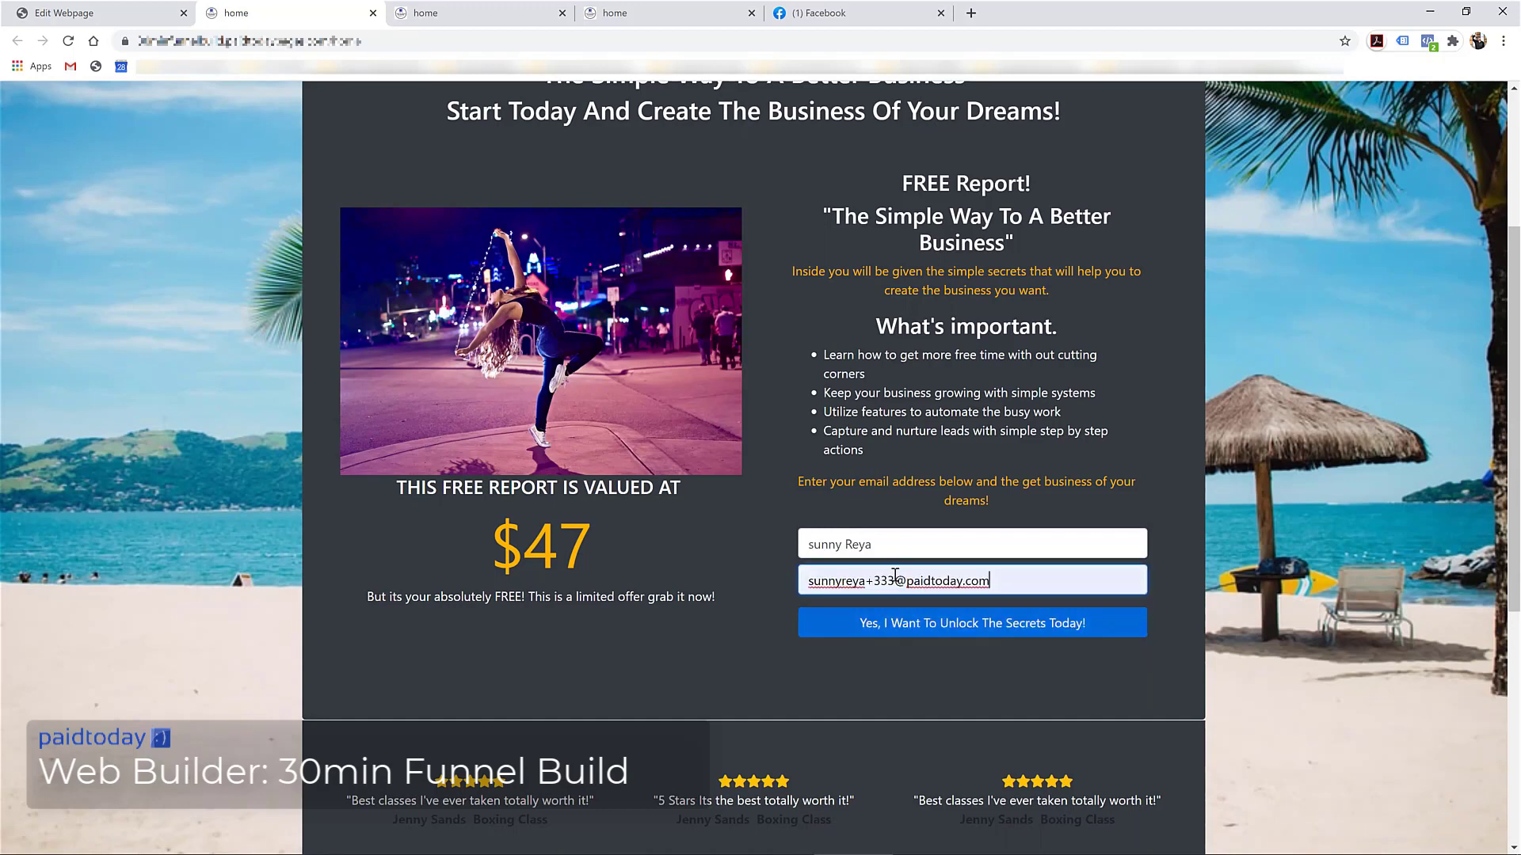
click(896, 580)
key(BackSpace)
key(BackSpace)
key(BackSpace)
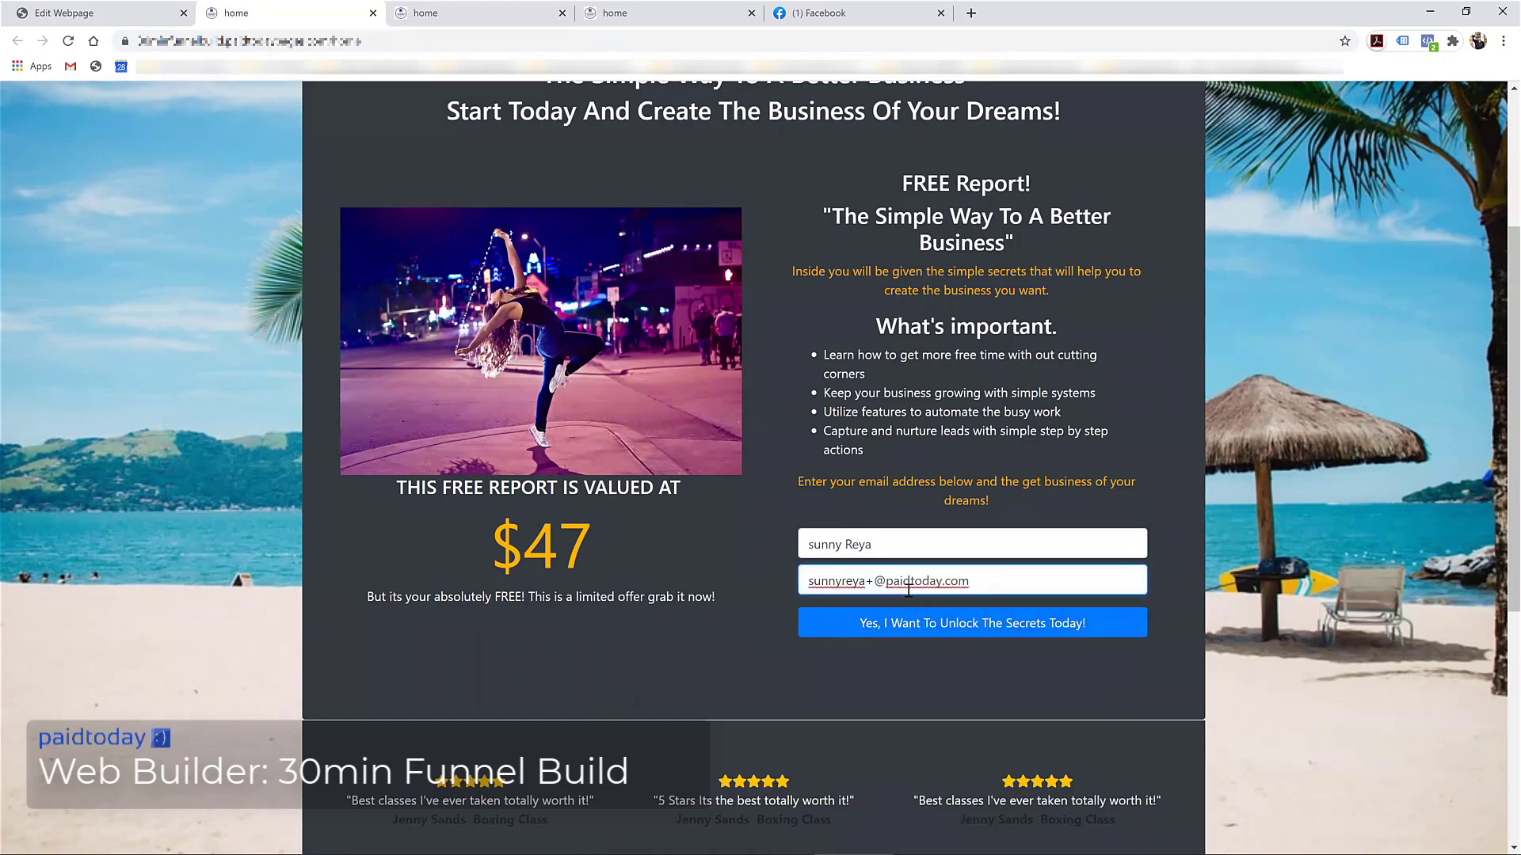
text(444)
click(915, 630)
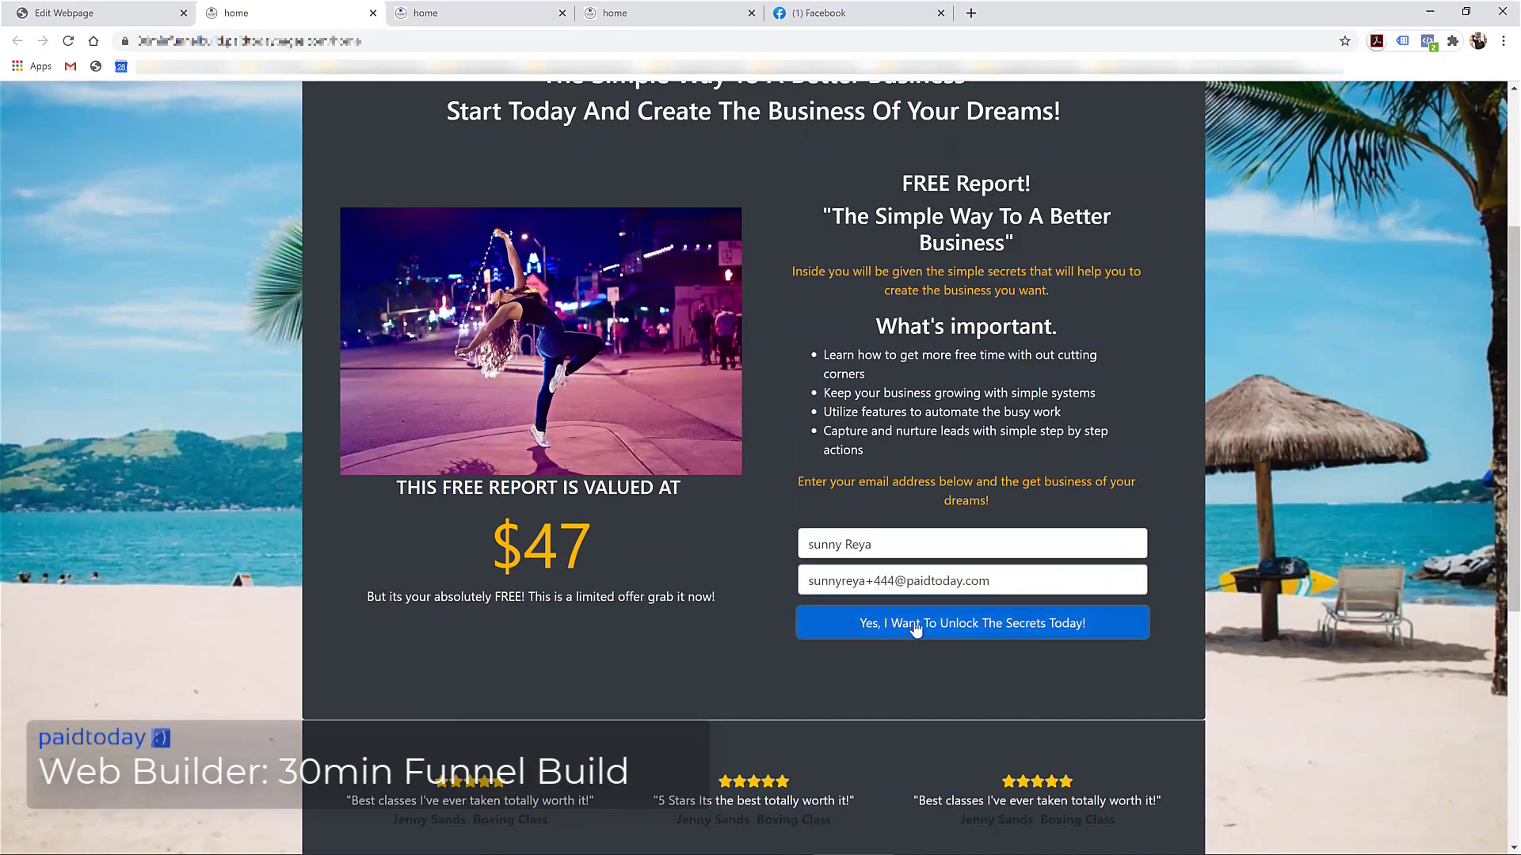
click(766, 617)
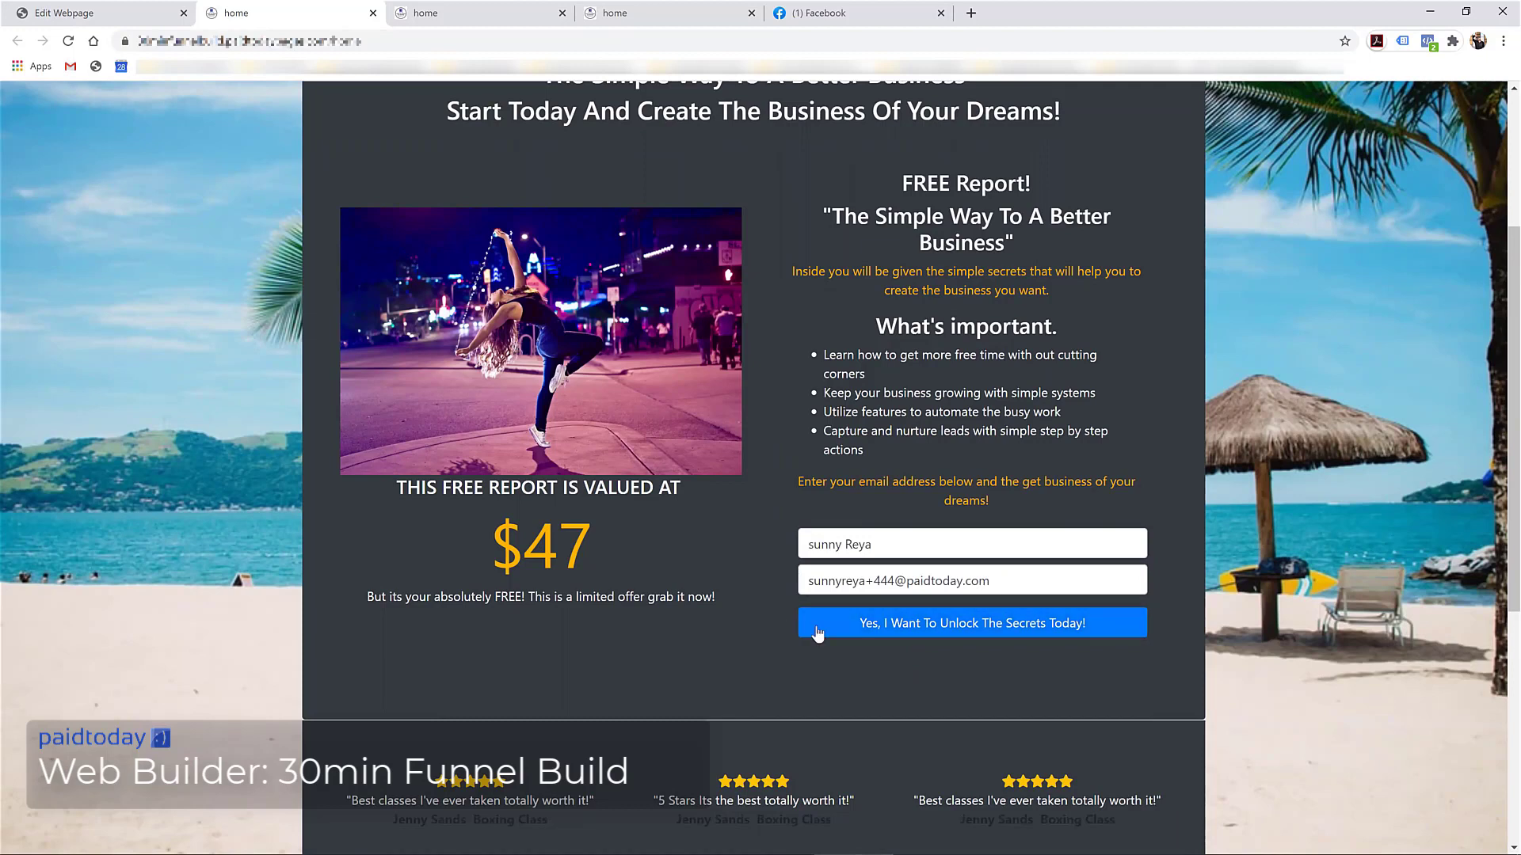
click(911, 628)
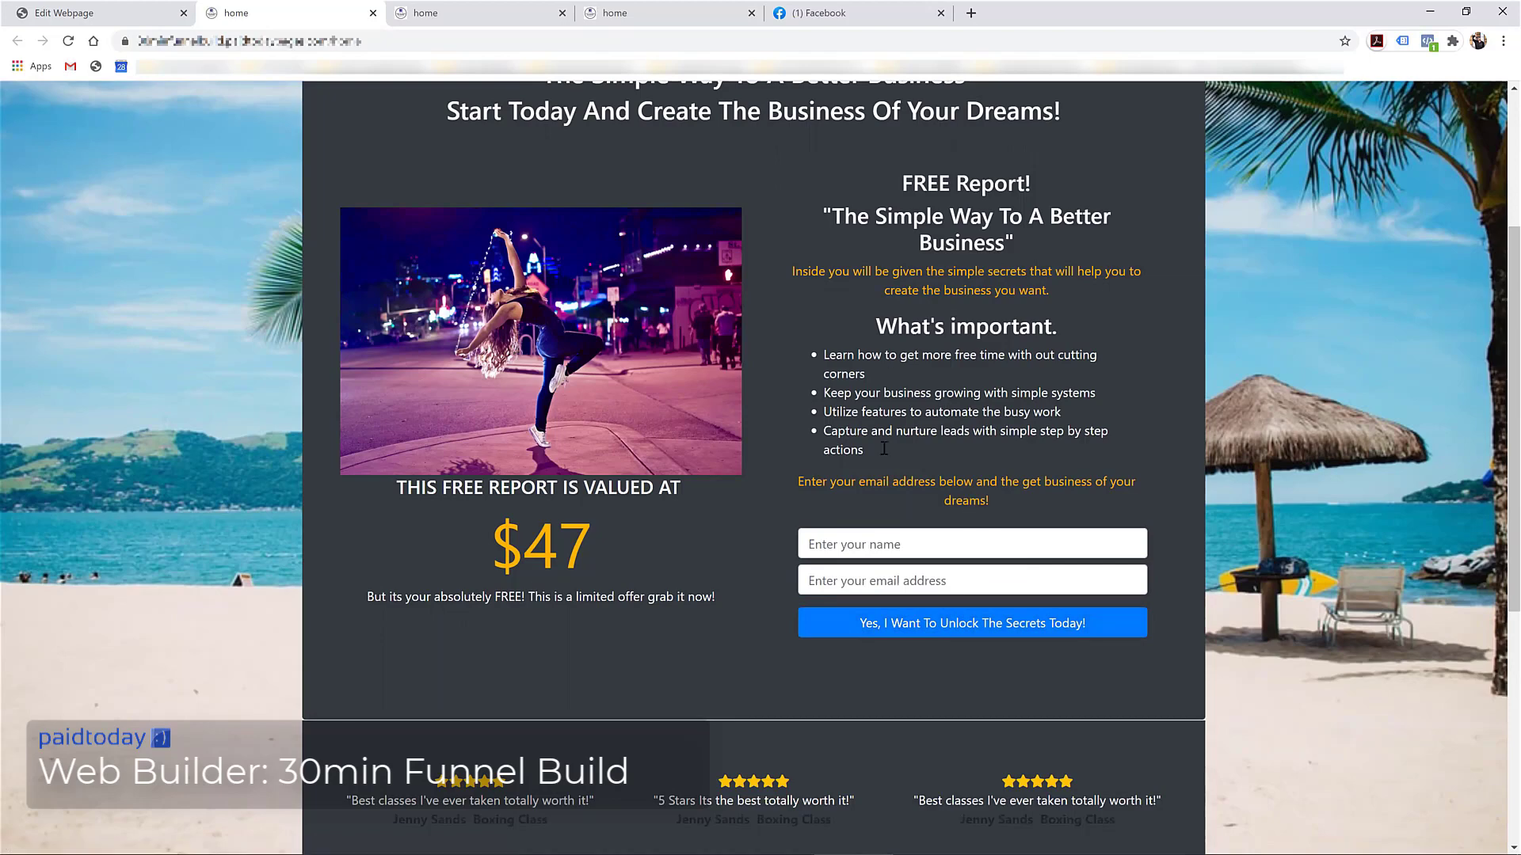
Submit a second test sign-up with the contact's name and a suggested e-mail address
scroll(863, 479, down, 5)
scroll(857, 330, up, 3)
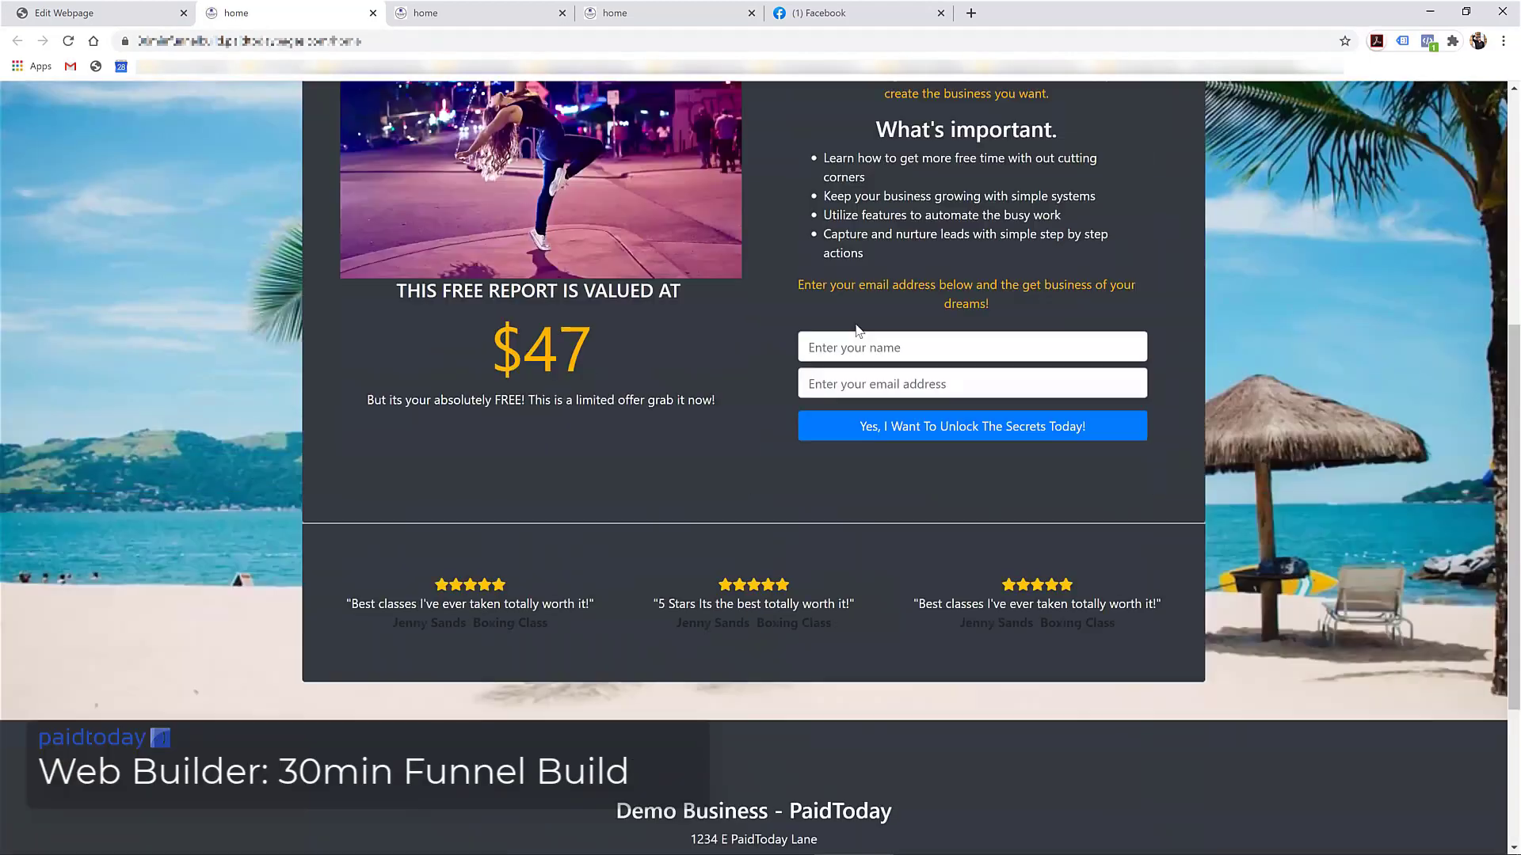
click(835, 347)
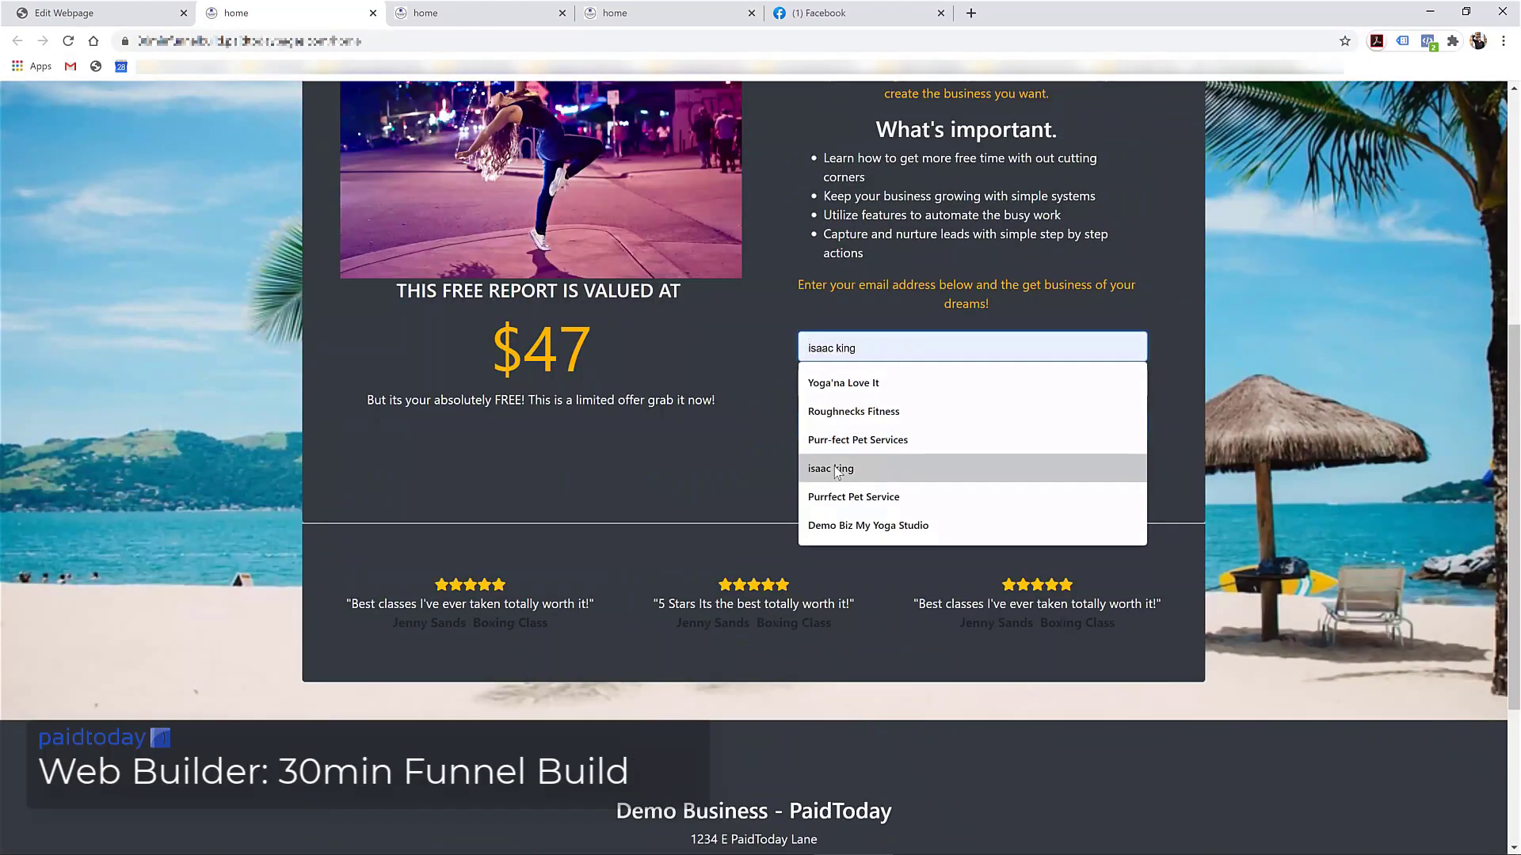
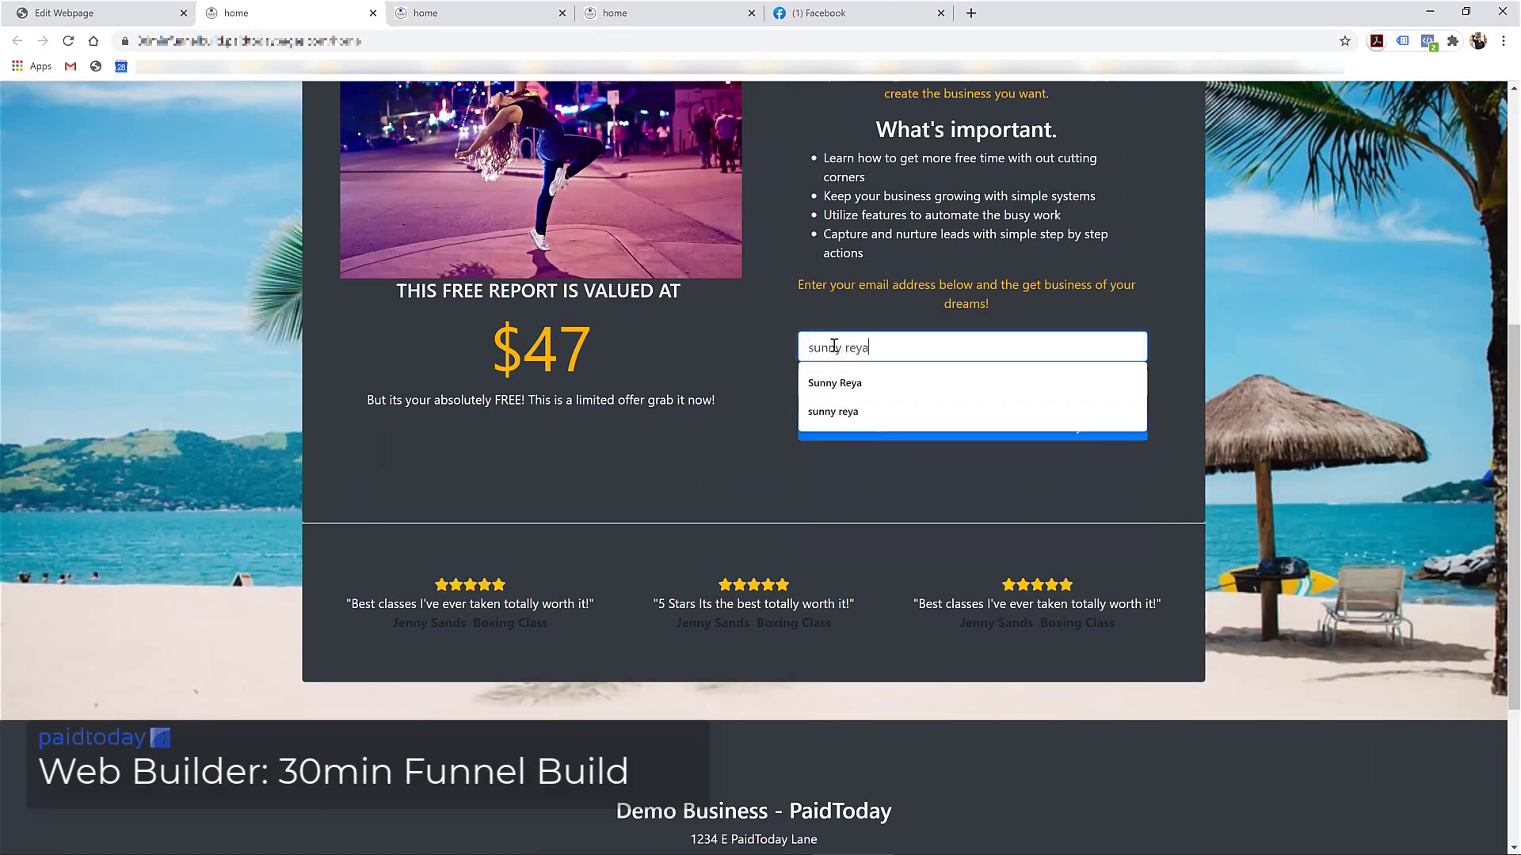
key(Tab)
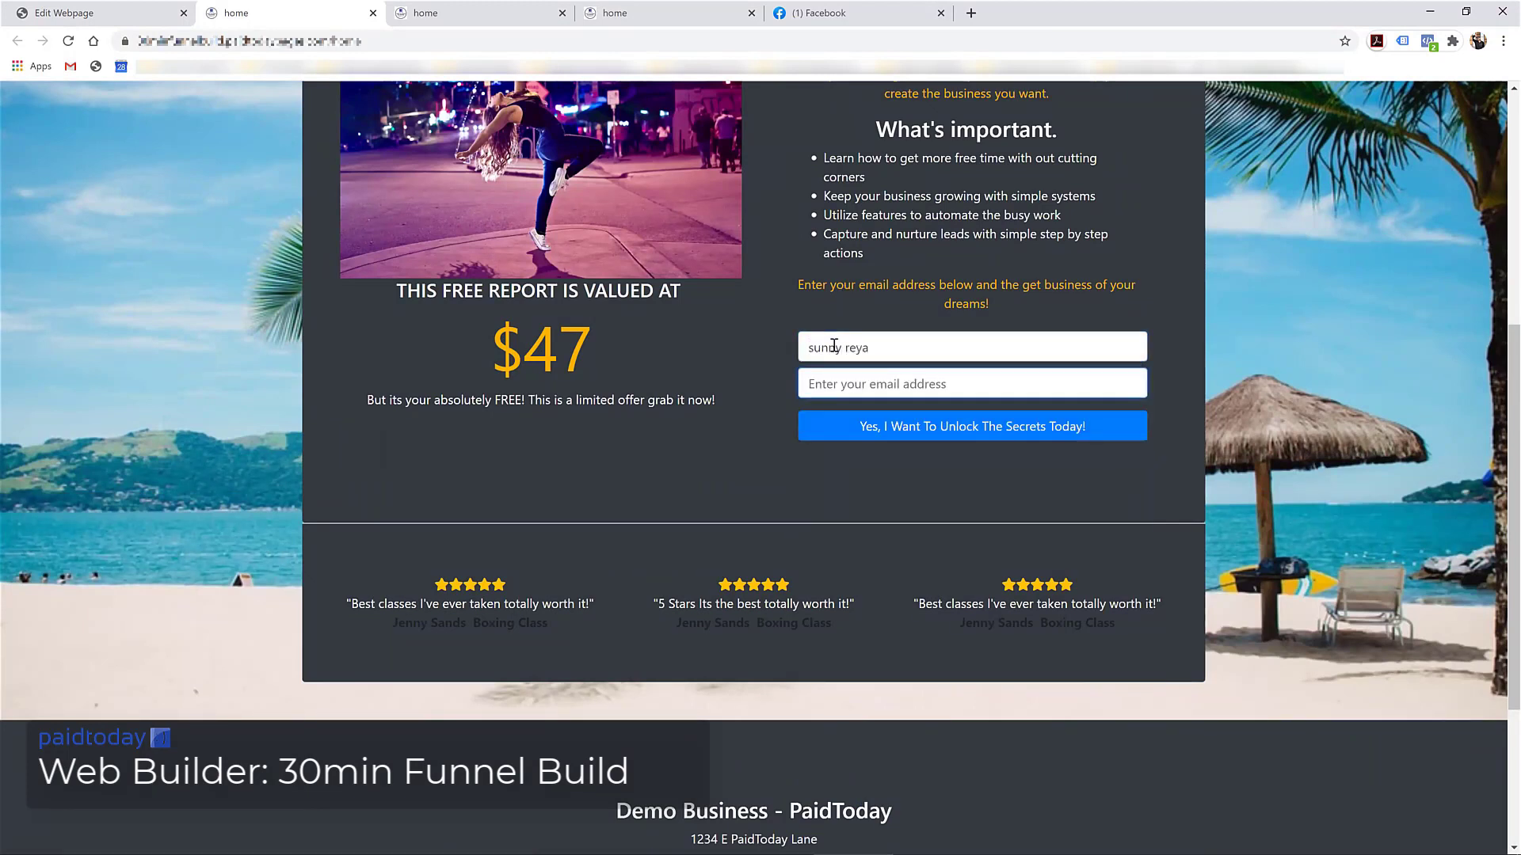
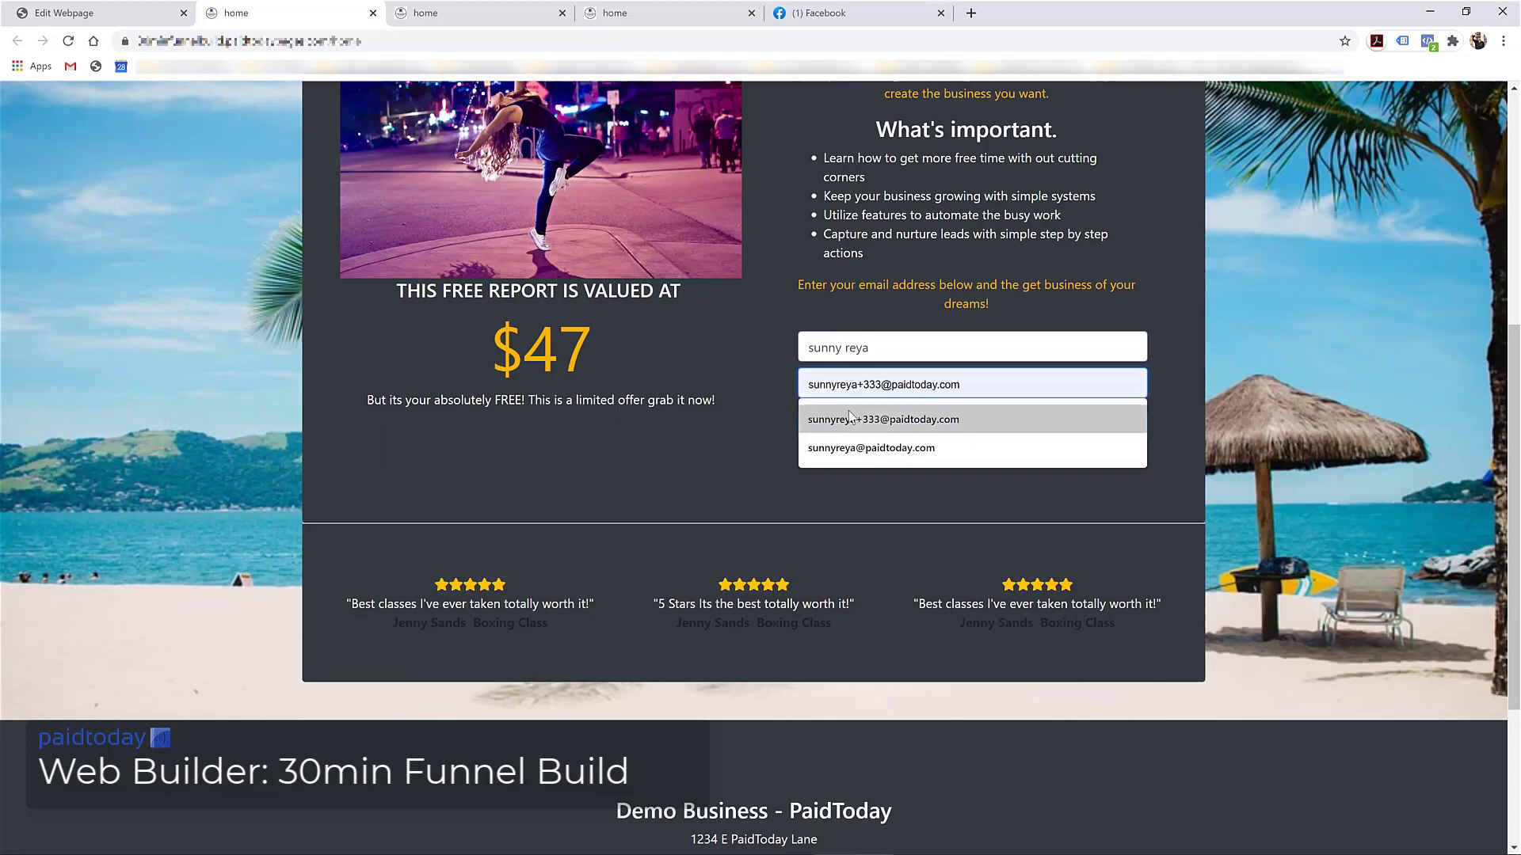
click(824, 419)
click(850, 432)
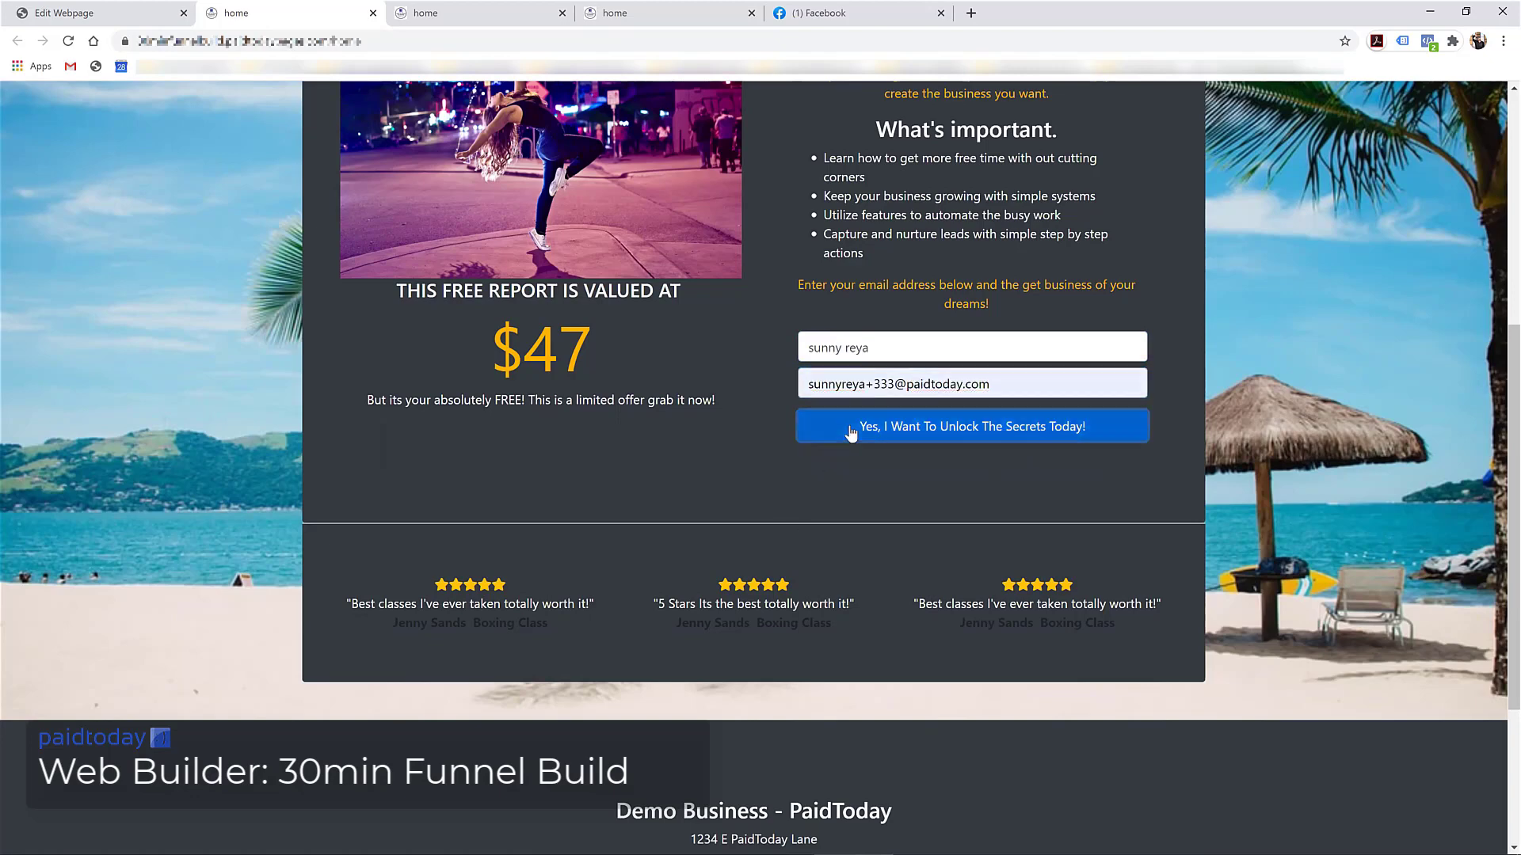
scroll(678, 374, up, 3)
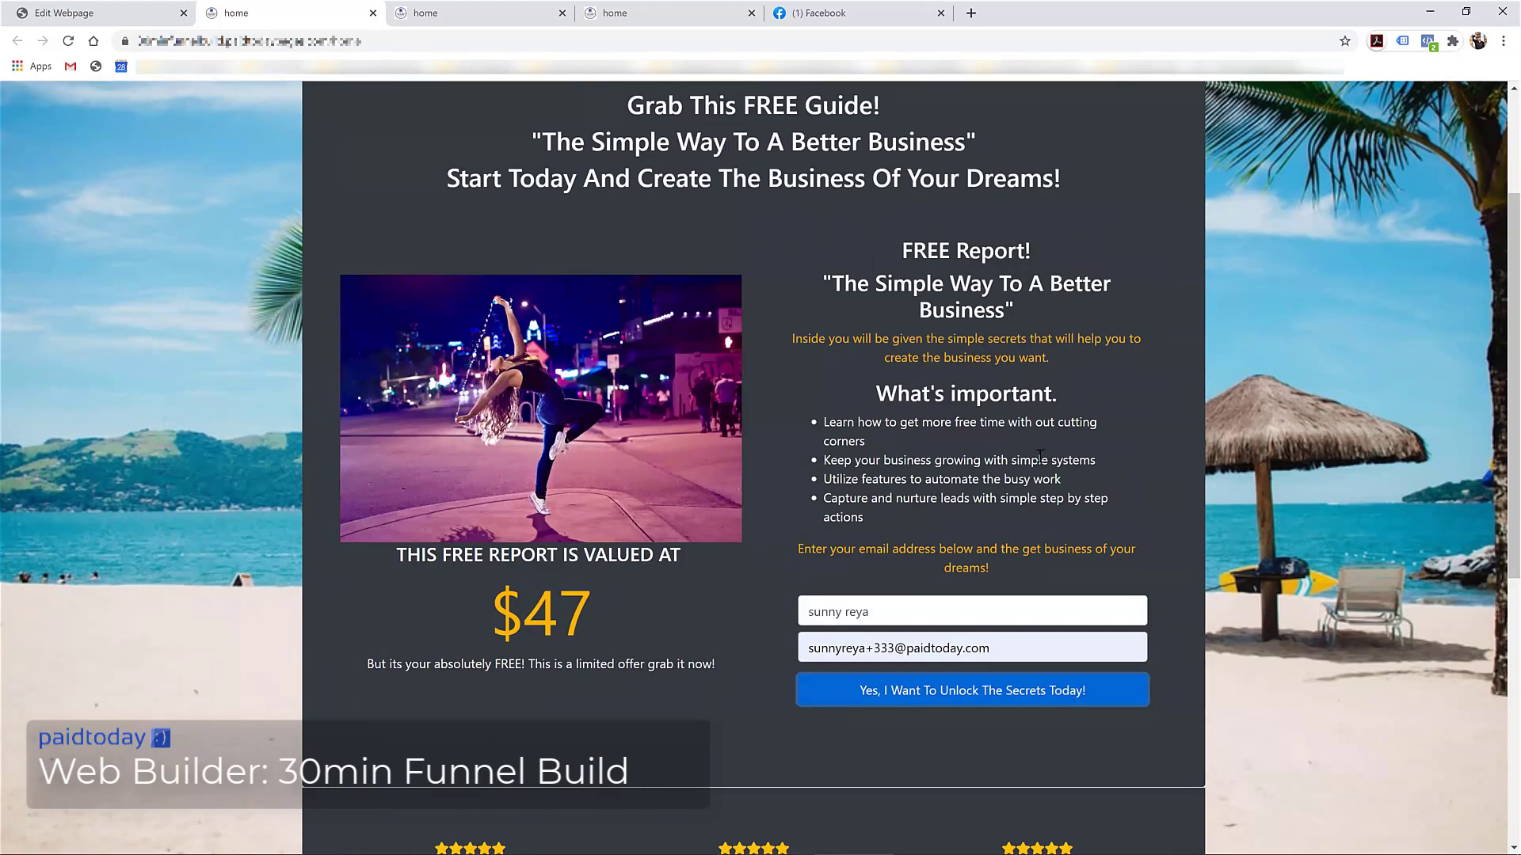
scroll(1066, 415, up, 3)
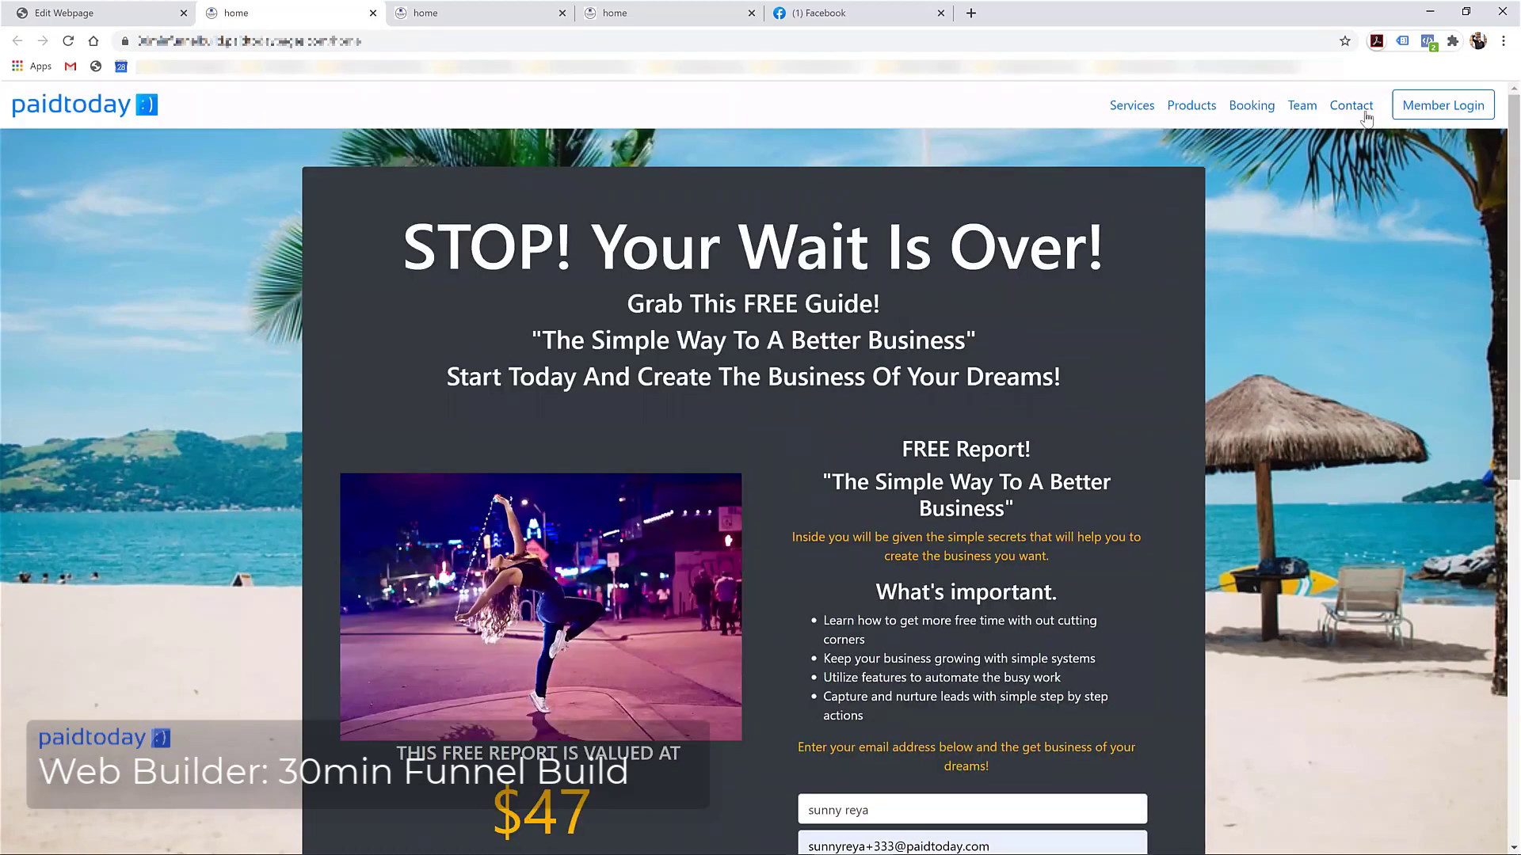
Back in the page editor, inspect the form and clear all content from the home page
click(100, 8)
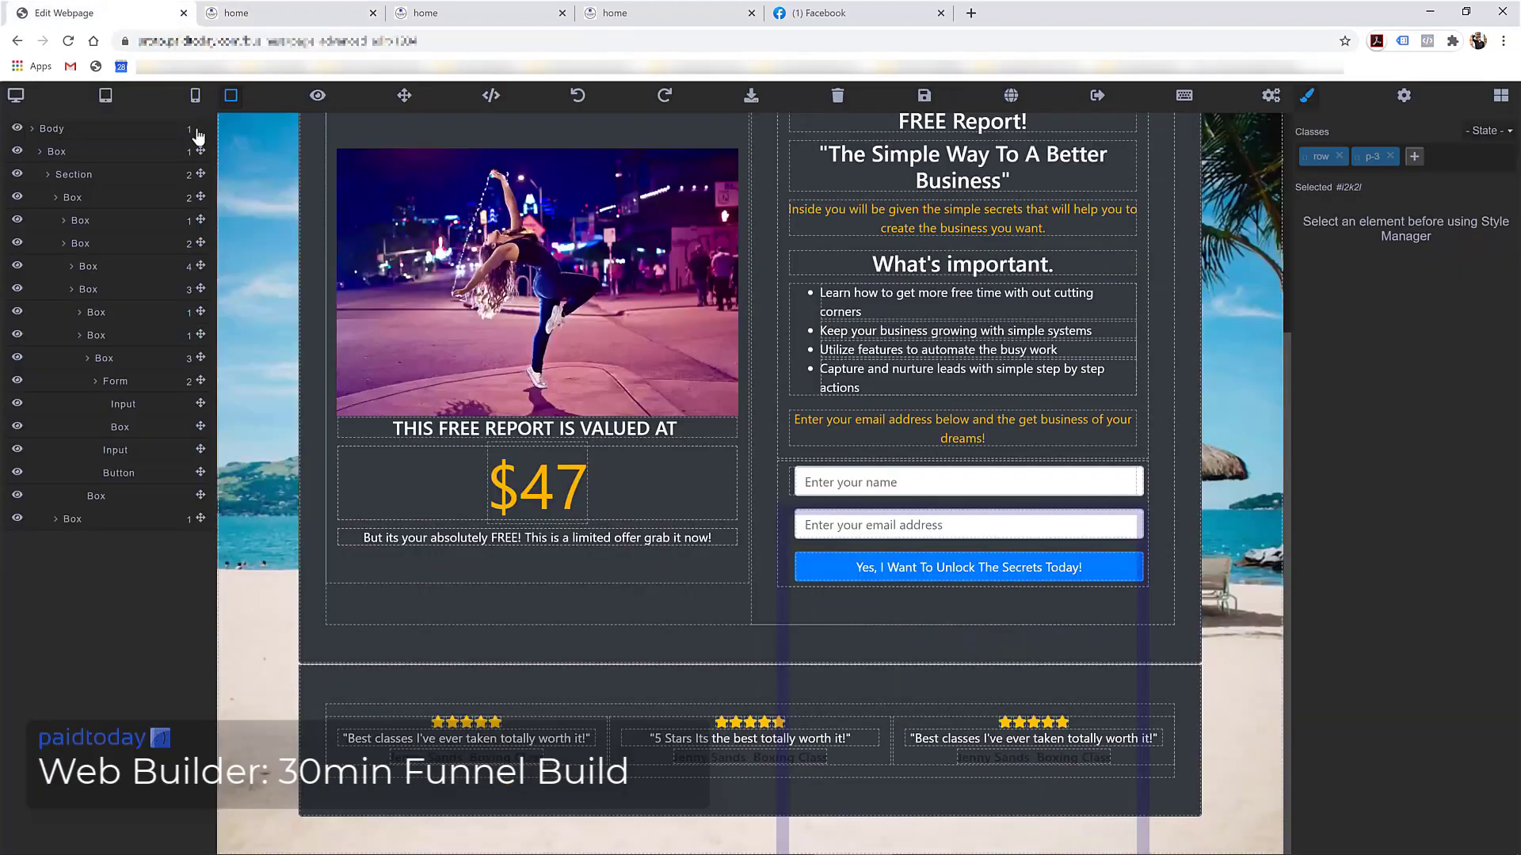
click(804, 570)
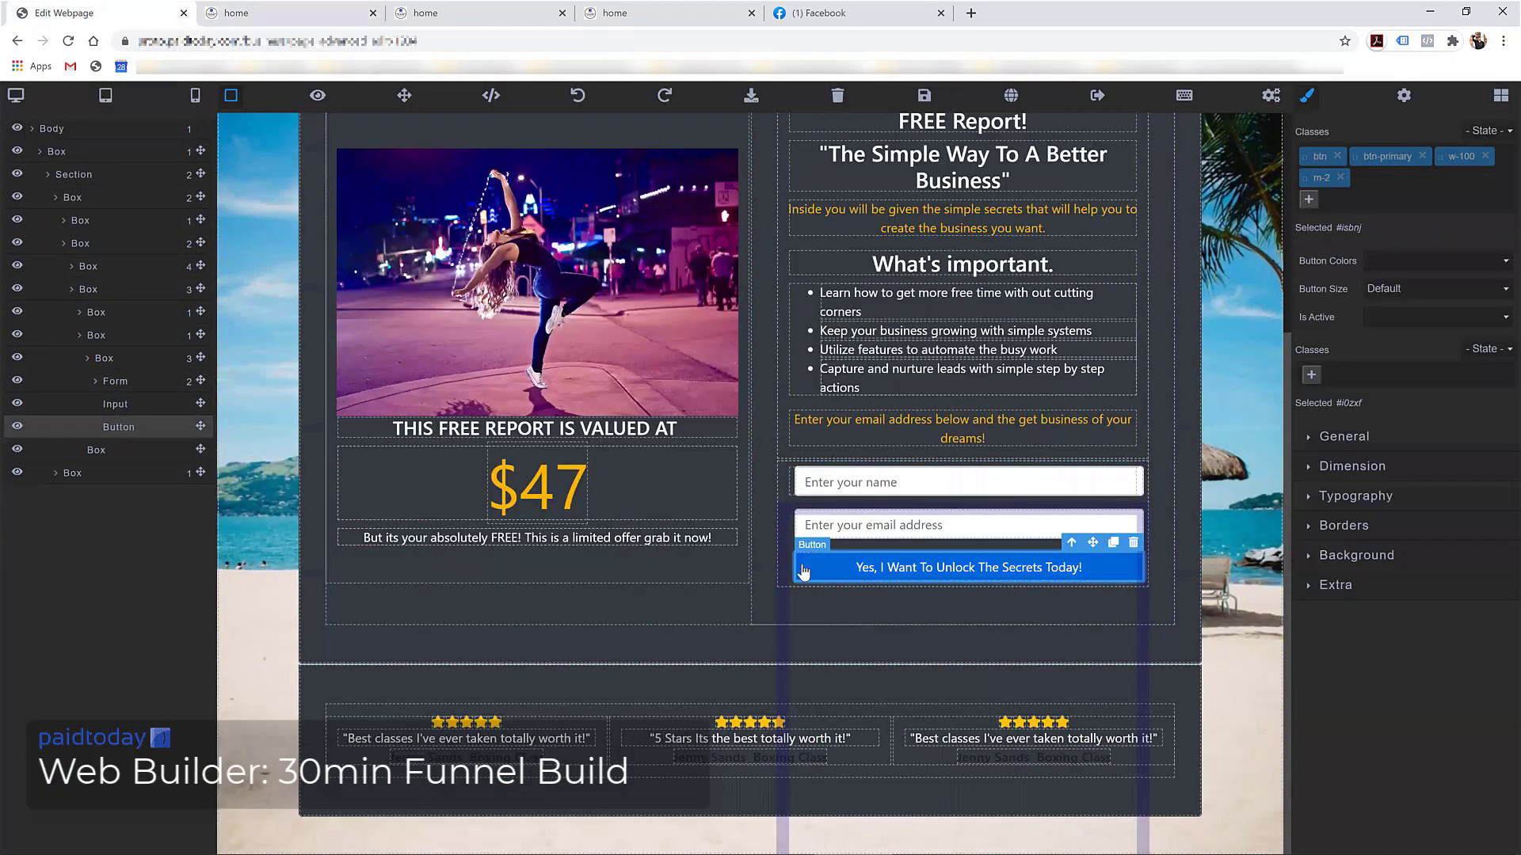
click(777, 525)
scroll(760, 526, up, 4)
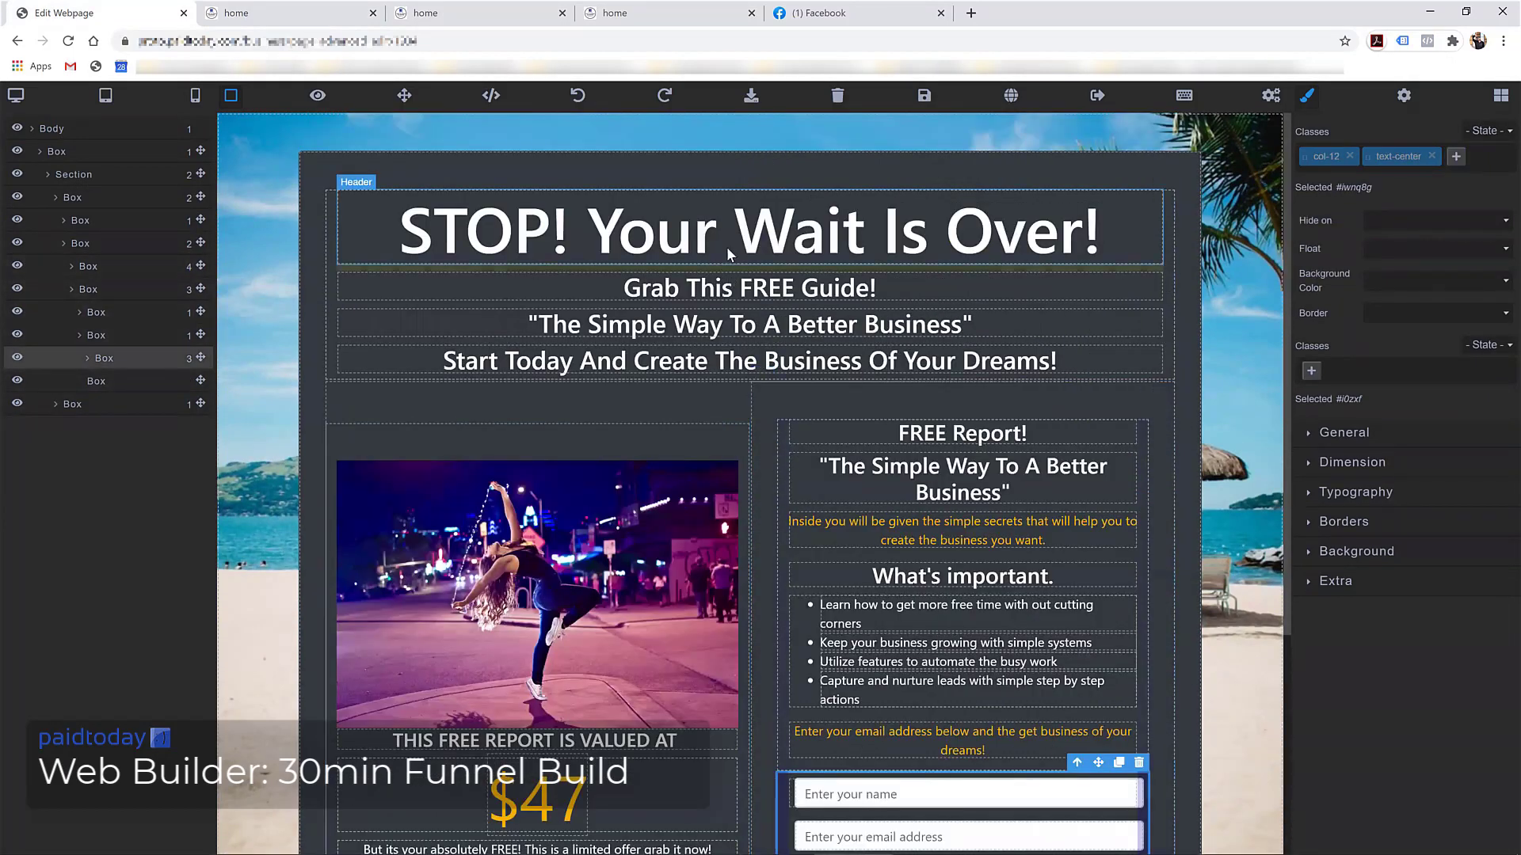
scroll(725, 245, down, 4)
scroll(788, 612, up, 4)
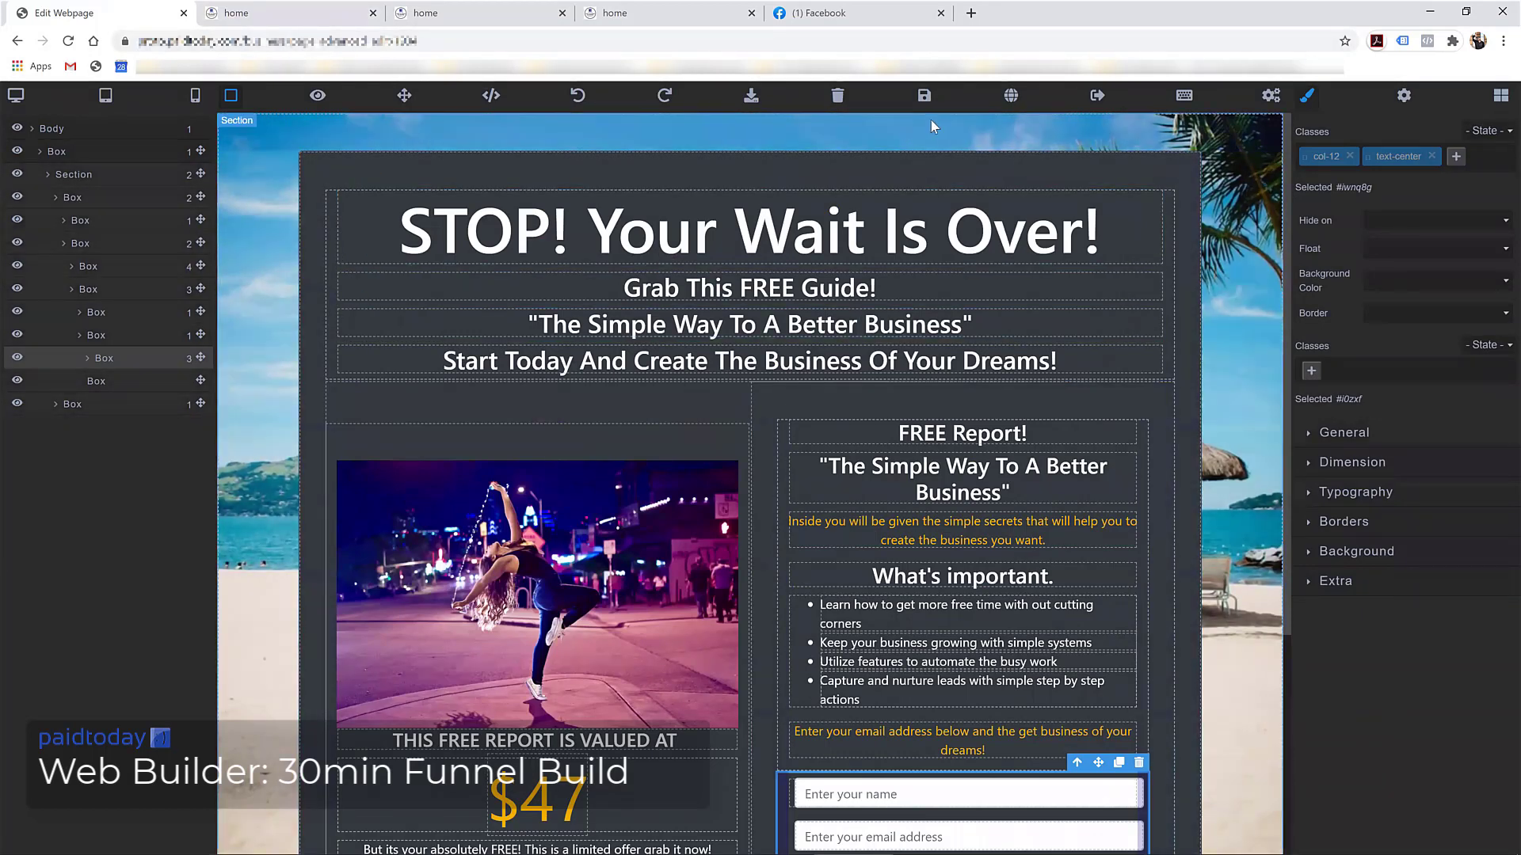
click(837, 95)
click(837, 129)
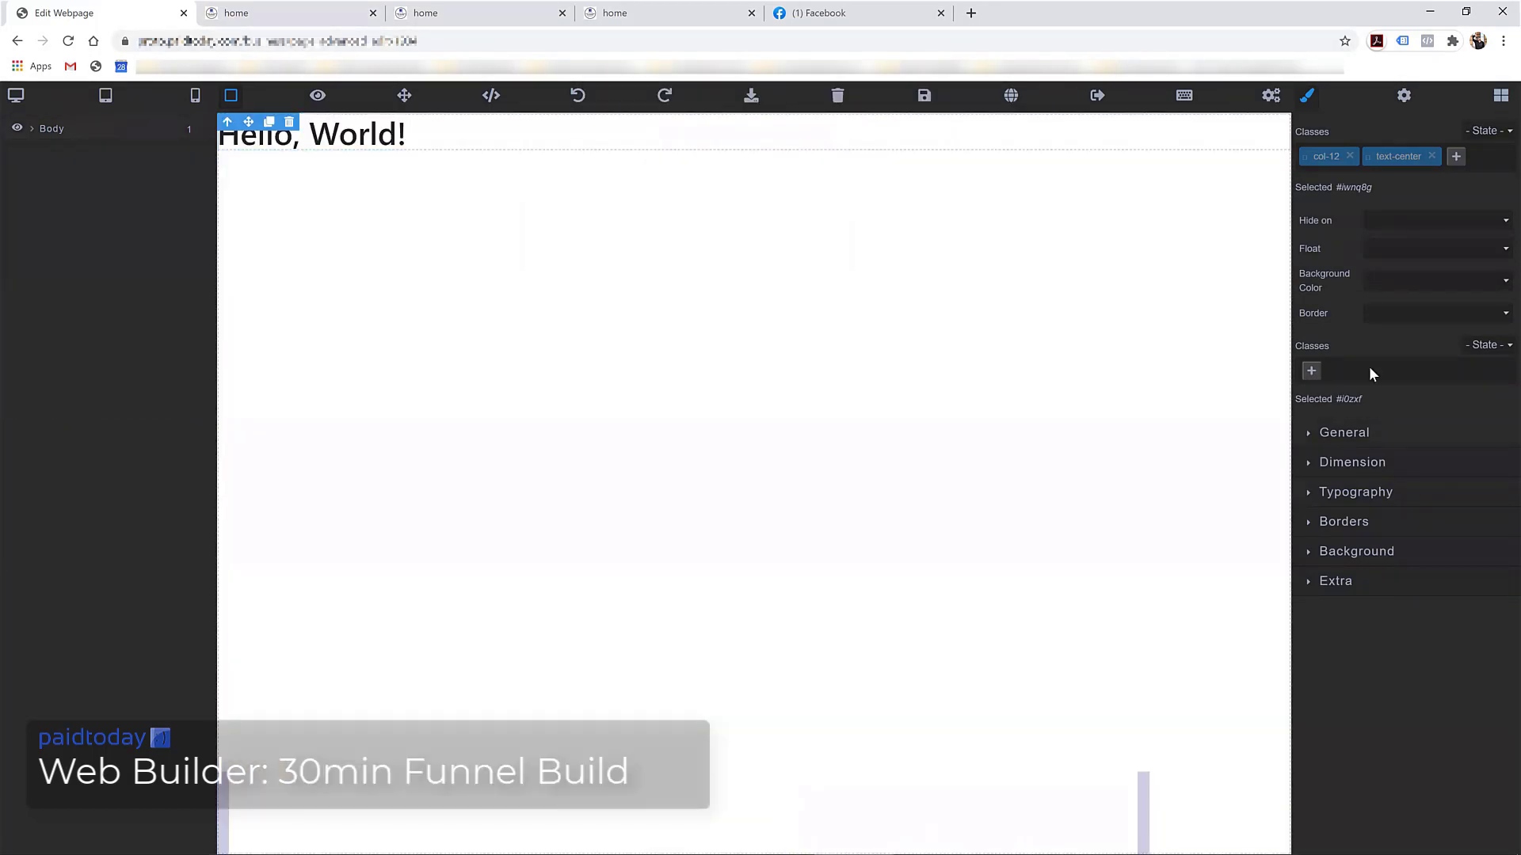
Place the 'STOP! Your Wait Is Over!' template, delete the Hello, World! heading, and save
click(1499, 96)
scroll(1396, 533, down, 3)
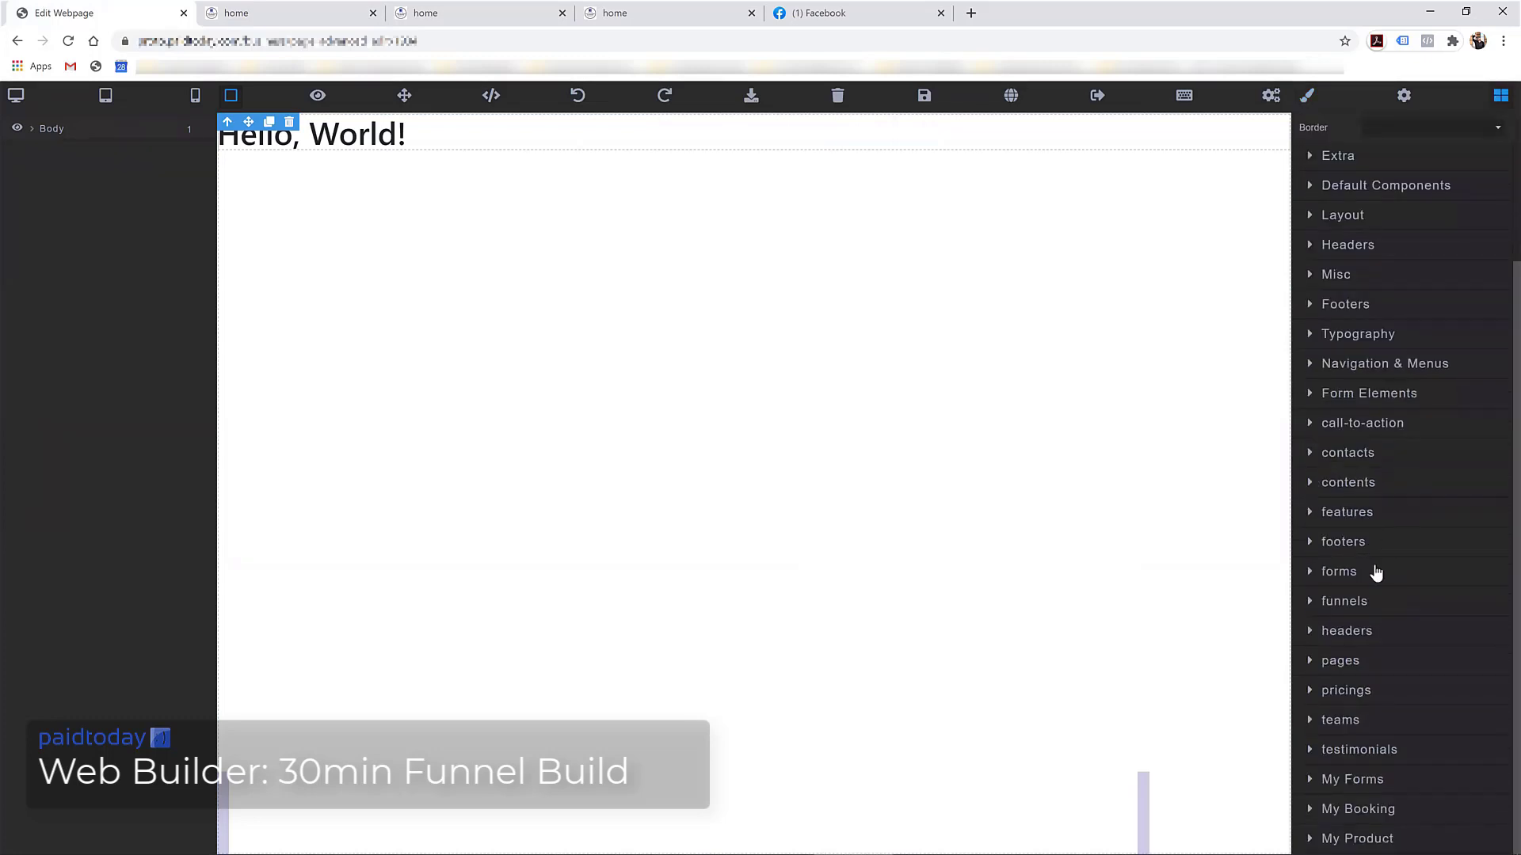
click(1346, 662)
scroll(1358, 703, down, 3)
drag(1362, 658, 940, 584)
click(1273, 160)
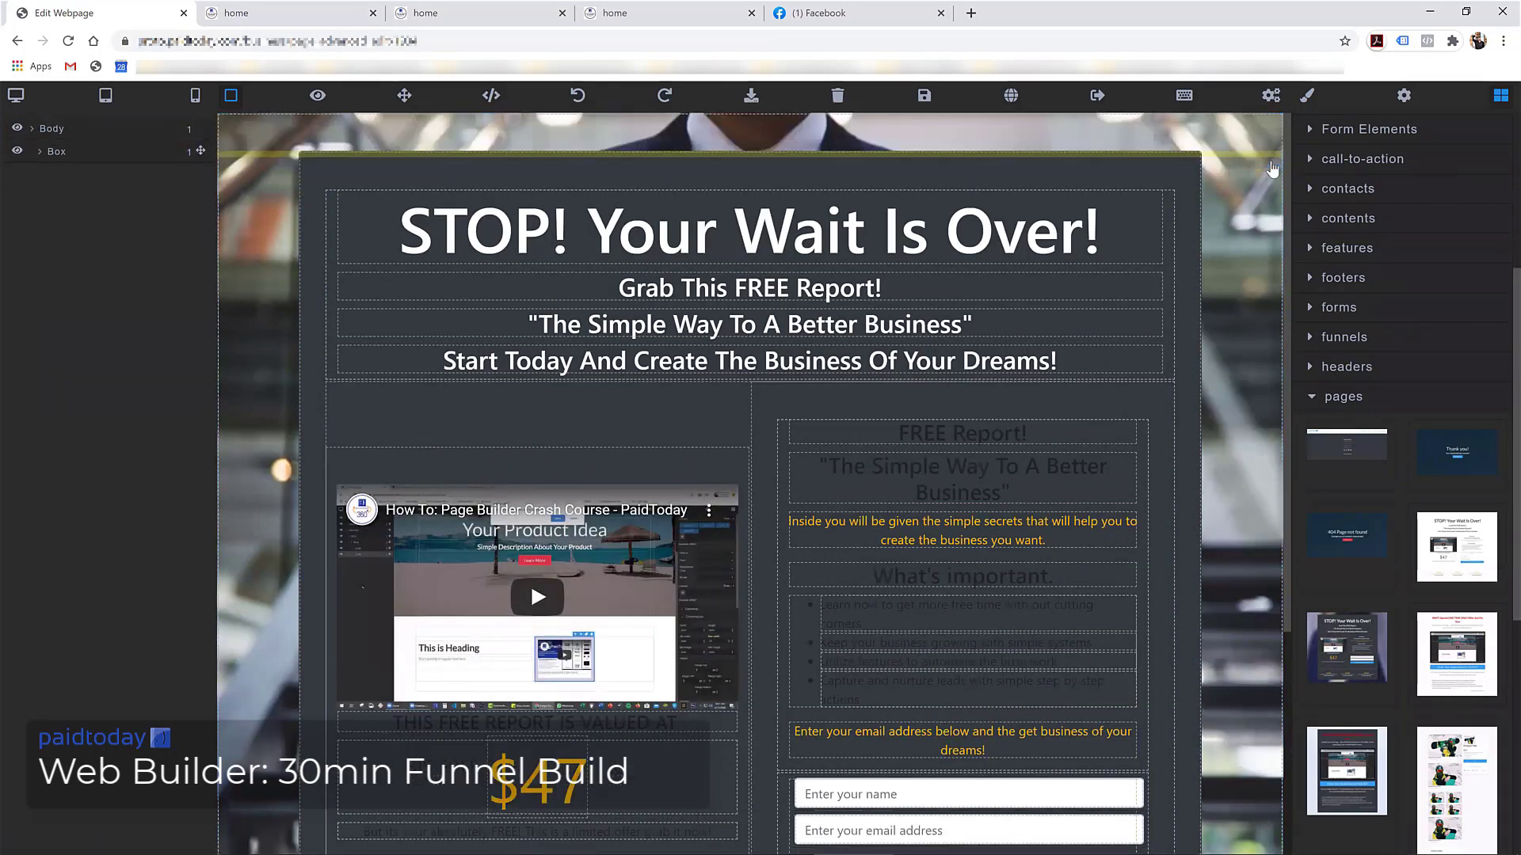
click(924, 95)
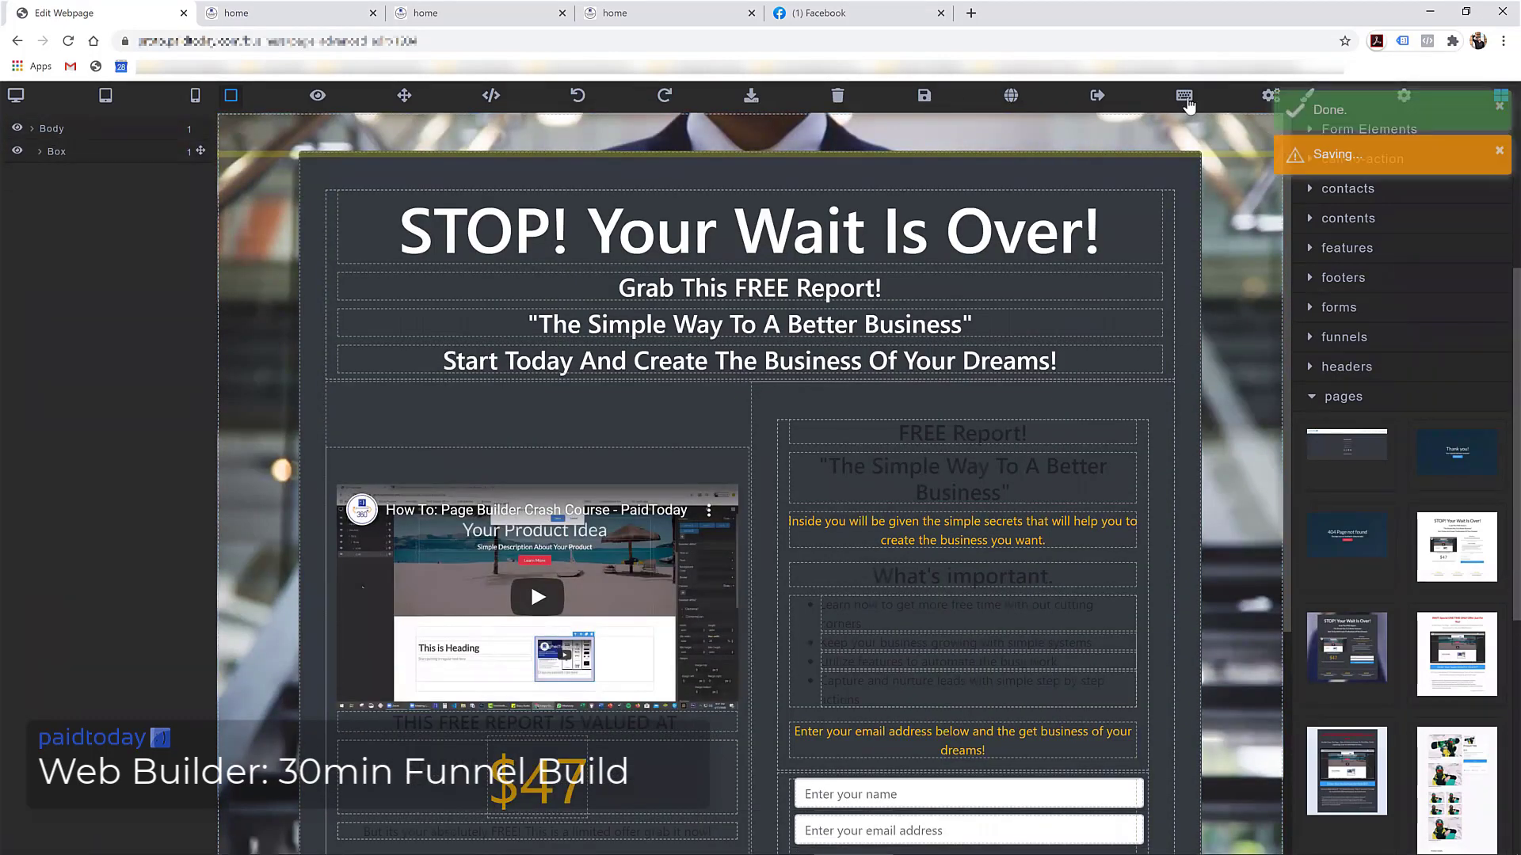
Switch the home page to the Expert Editor code view
scroll(1156, 261, down, 2)
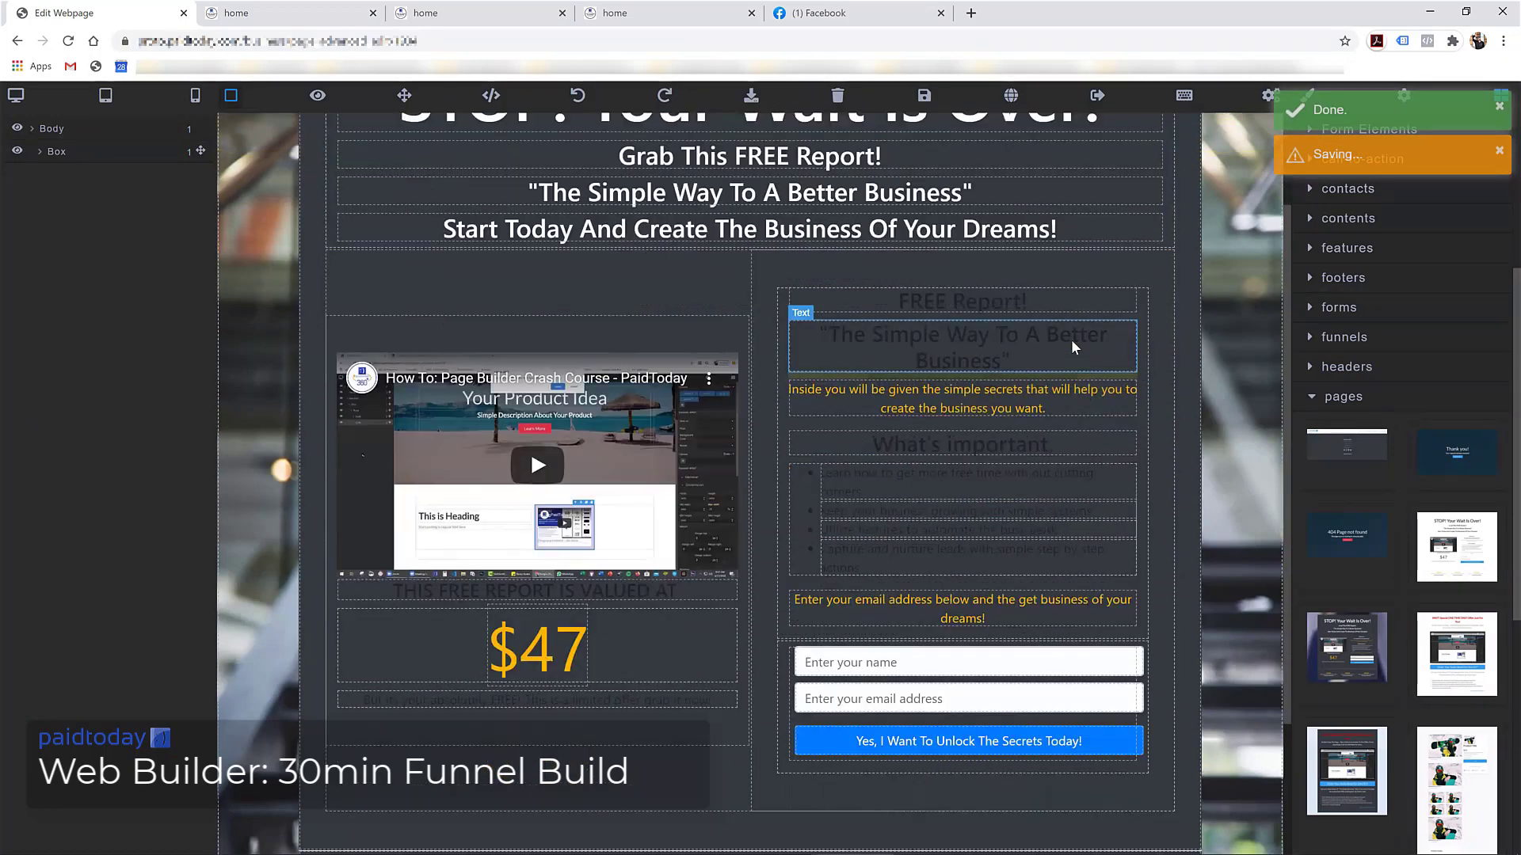
click(1184, 96)
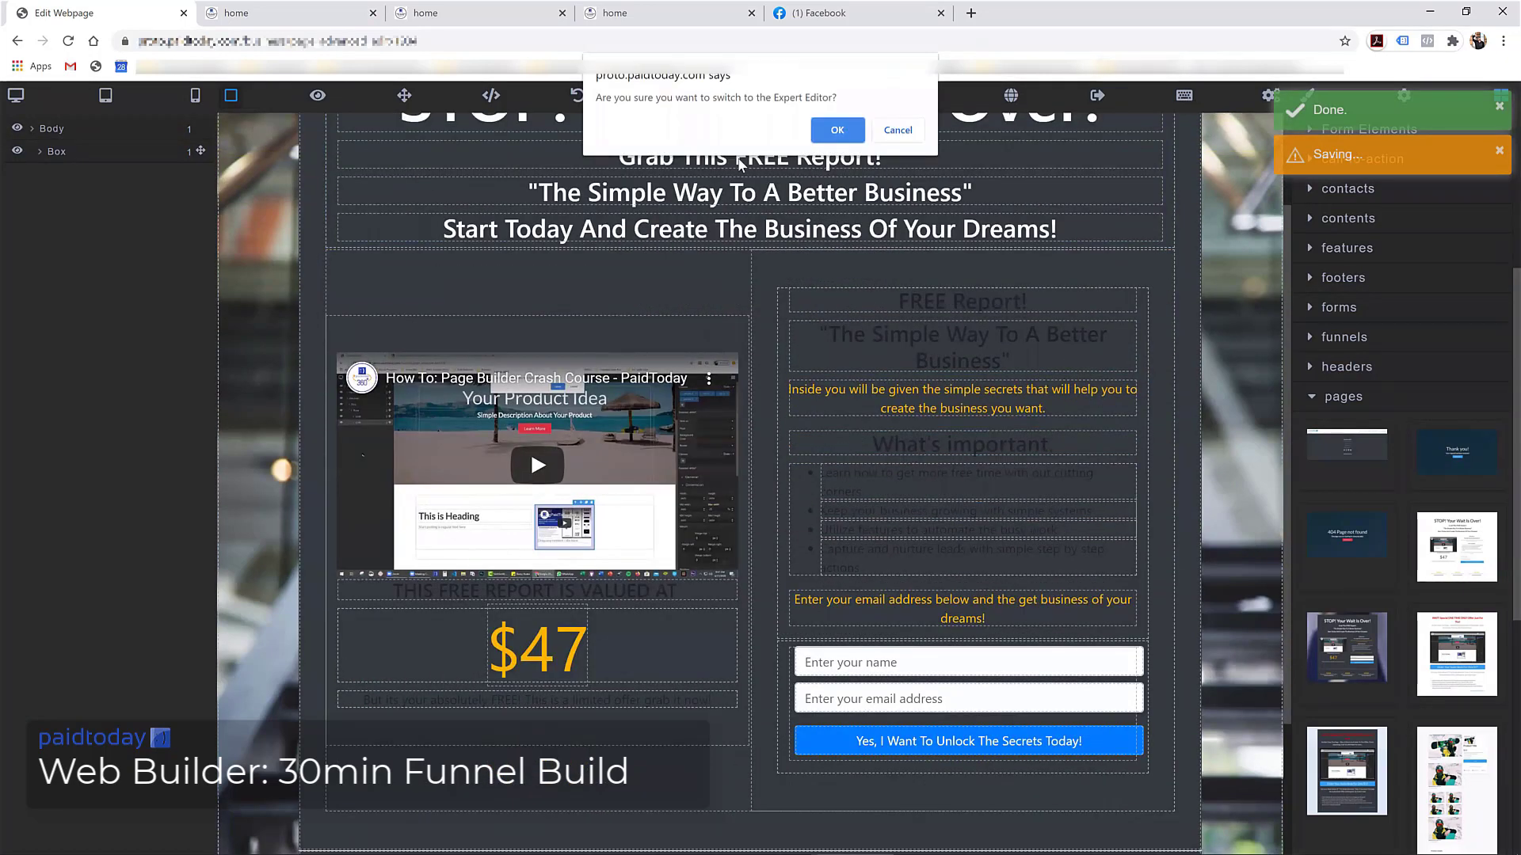
click(837, 133)
click(837, 131)
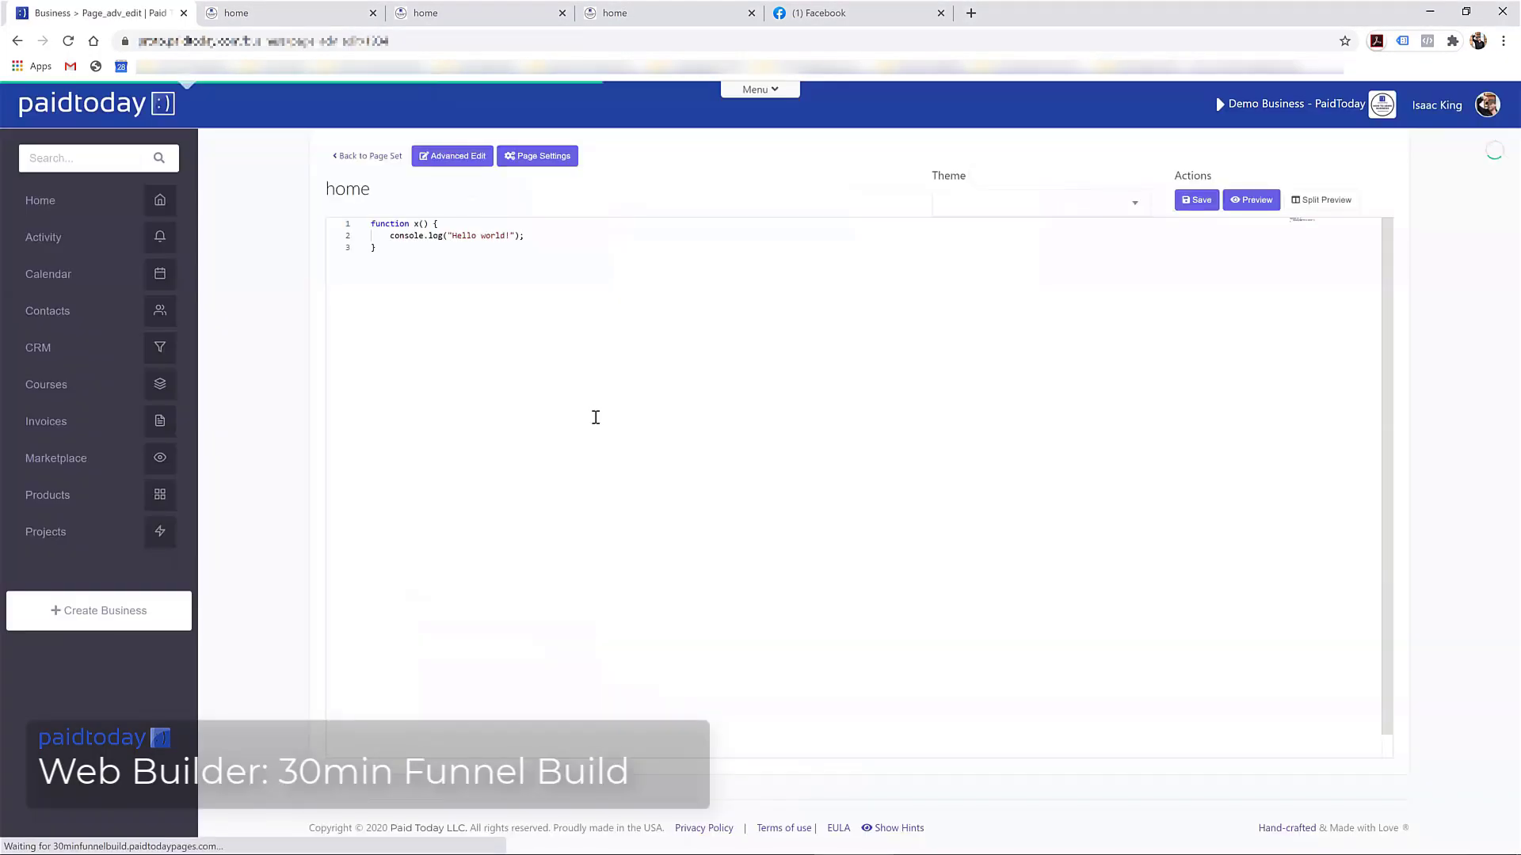
Reformat the page code into indented lines with Format Document
right_click(585, 410)
click(595, 453)
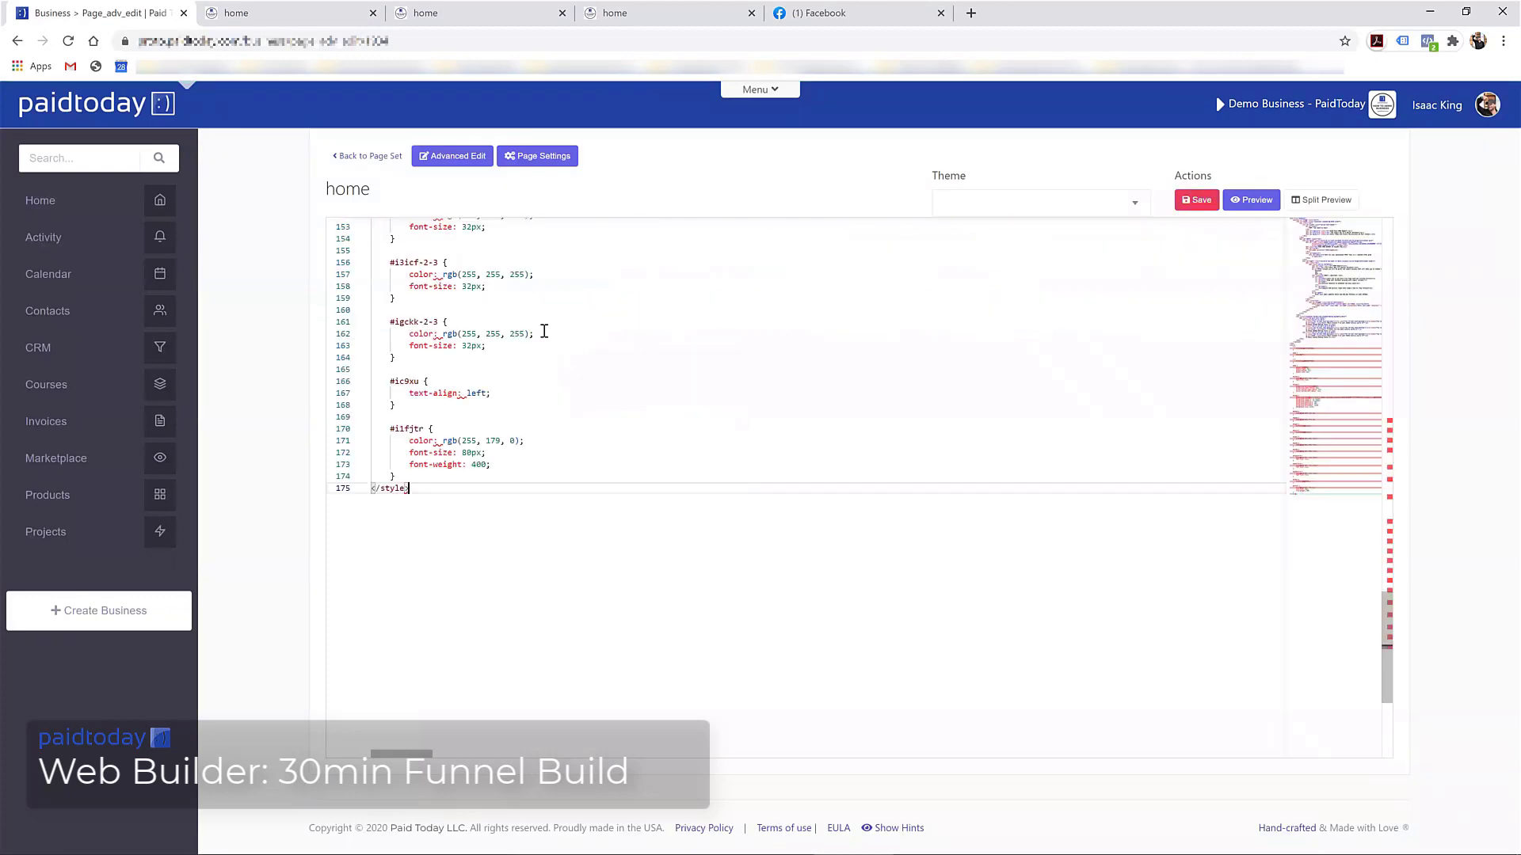
scroll(544, 331, up, 3)
scroll(544, 331, up, 15)
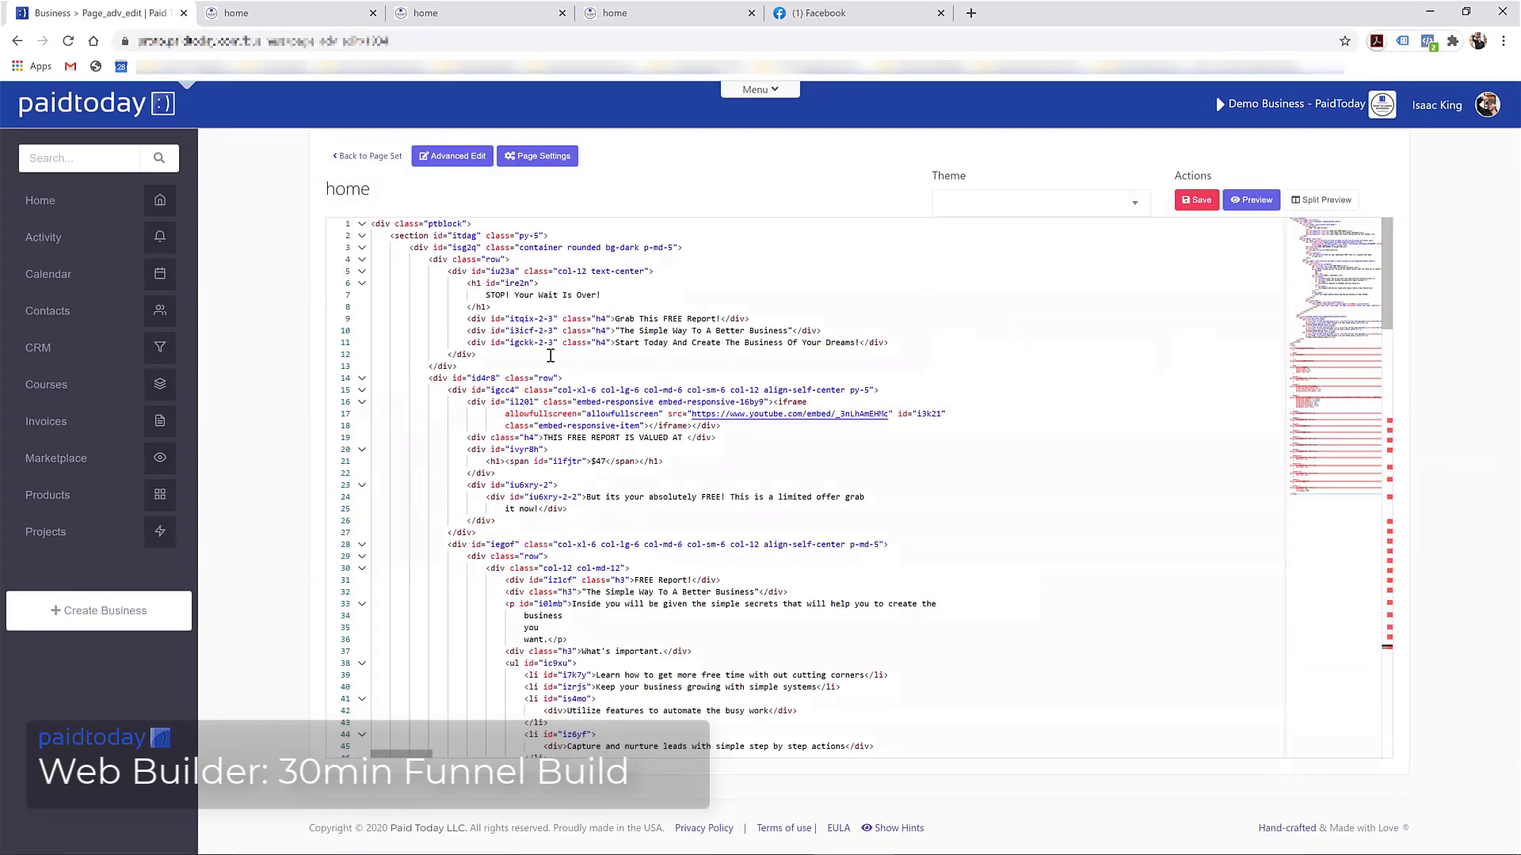
scroll(542, 345, down, 4)
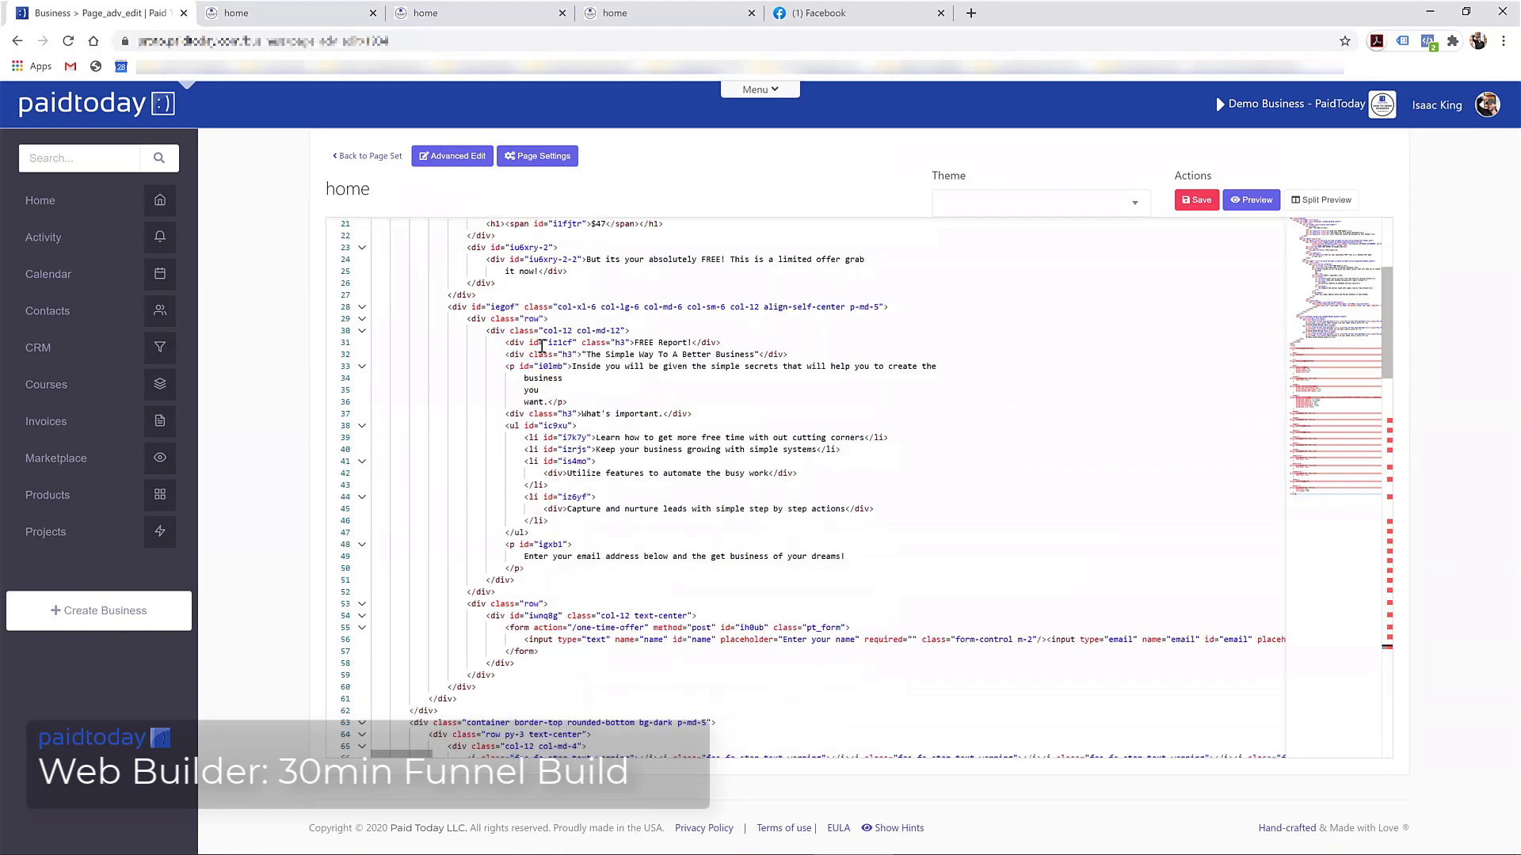
scroll(540, 346, down, 3)
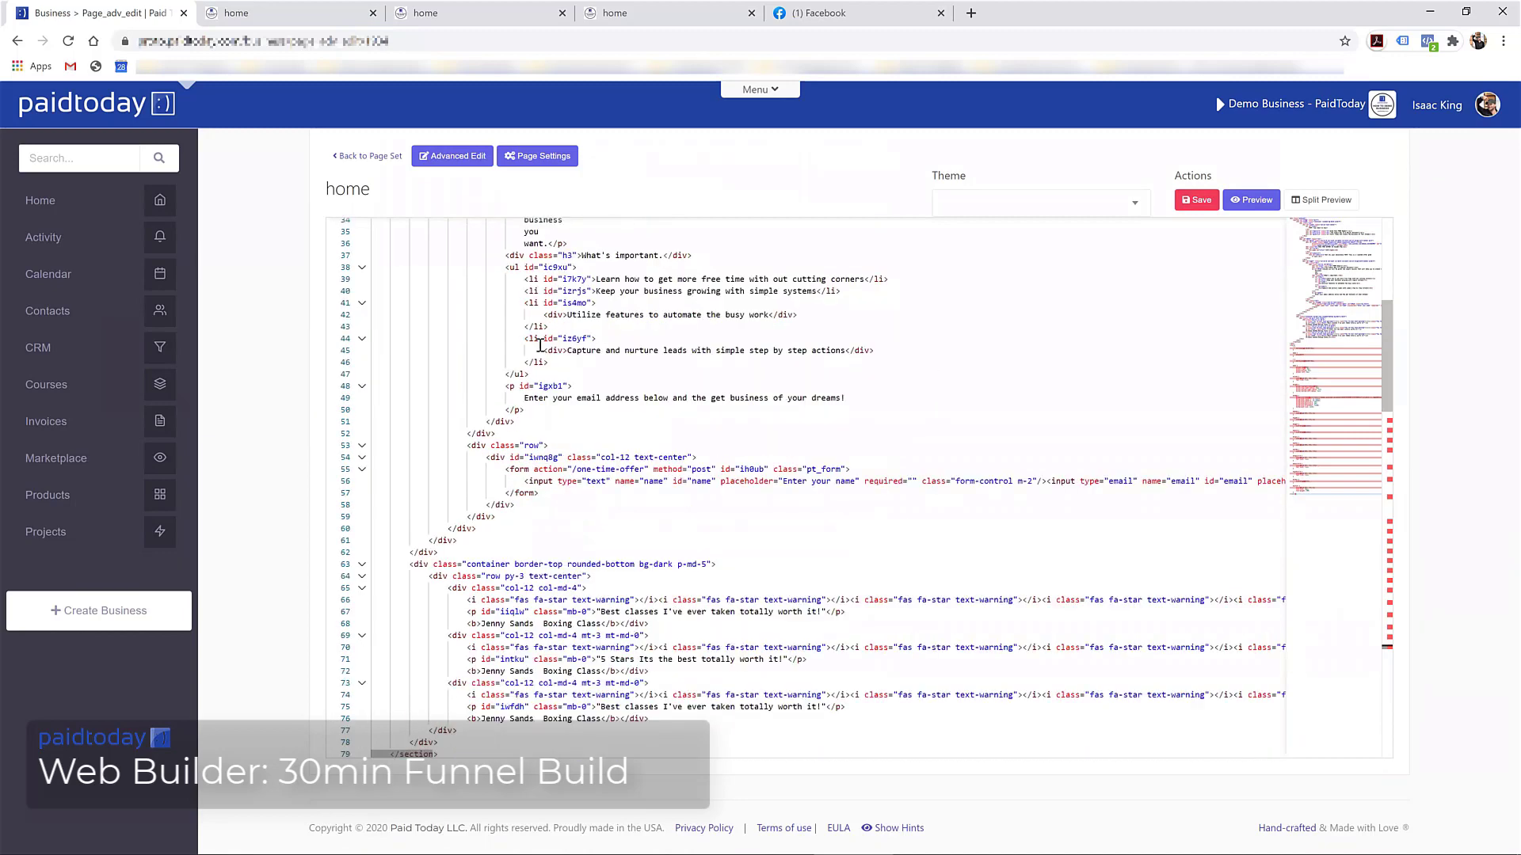
Change line 55's form action from /one-time-offer to /limited-offer and save the code
click(573, 470)
drag(509, 470, 644, 469)
click(577, 470)
text(limited-of)
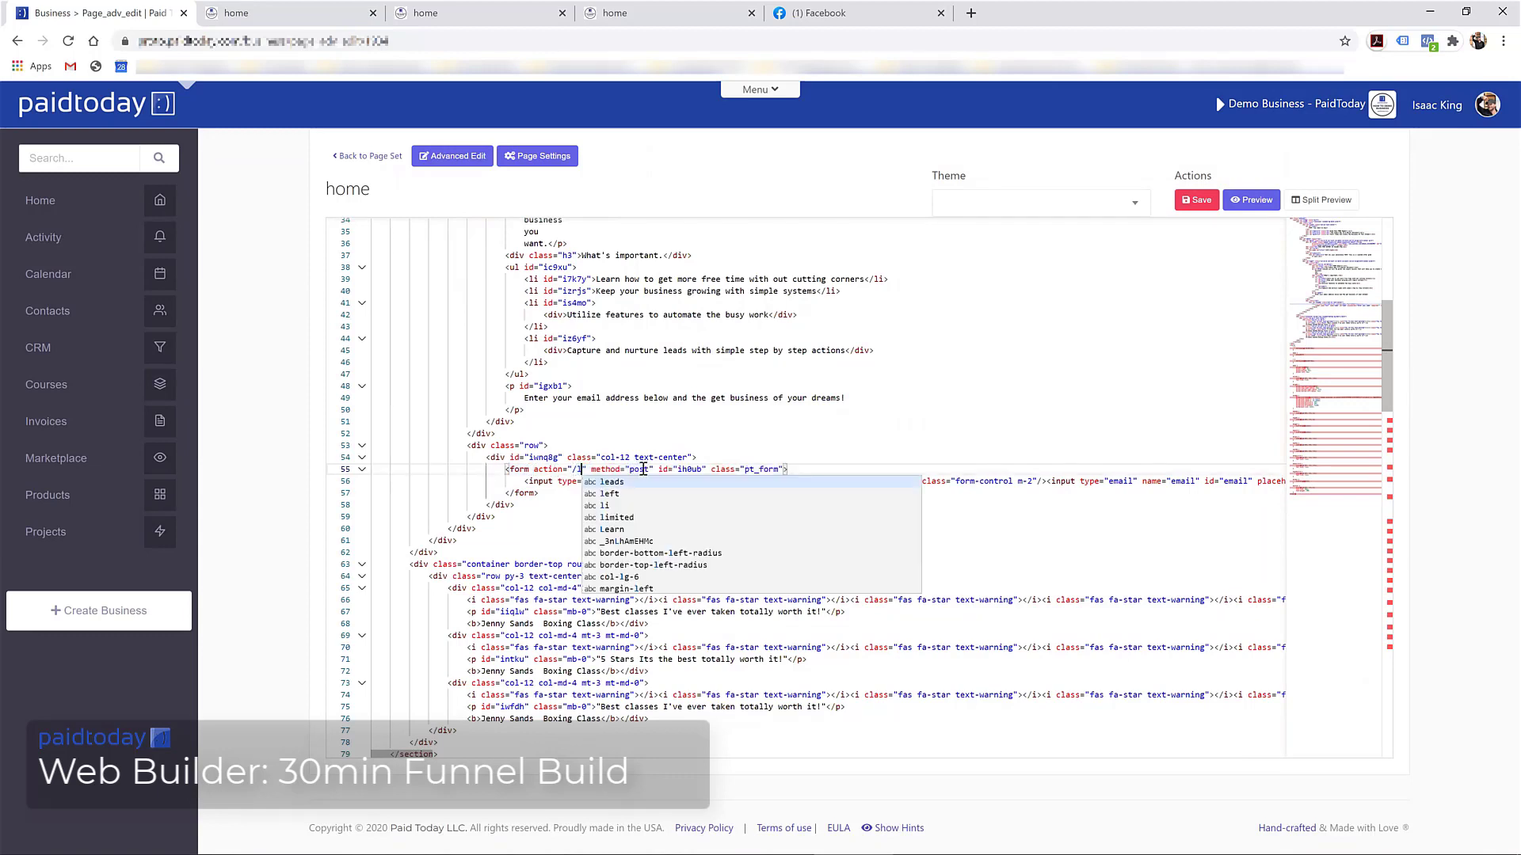
text(fer)
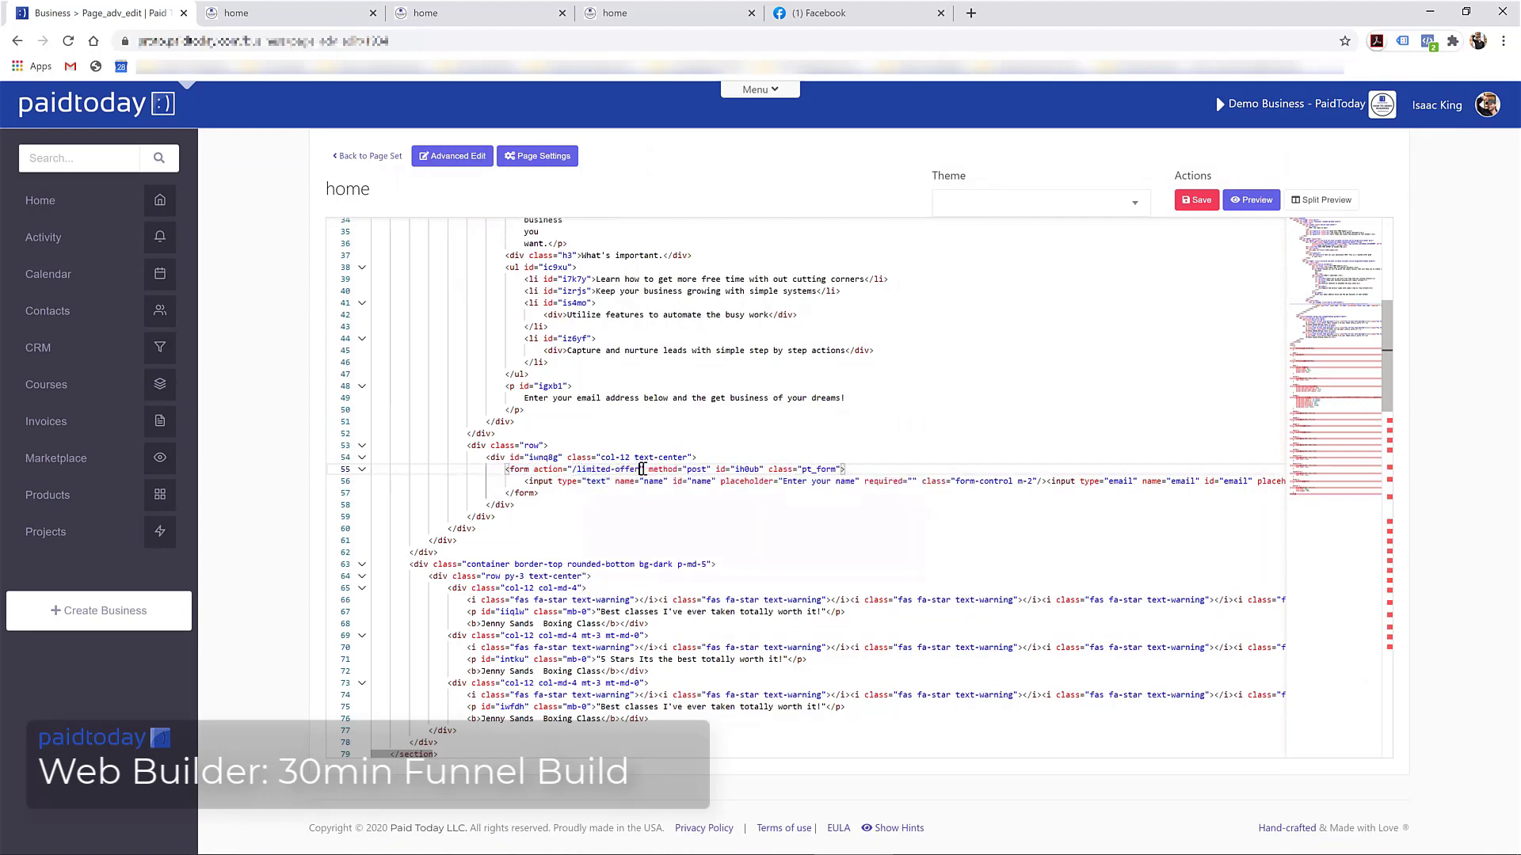
click(1196, 200)
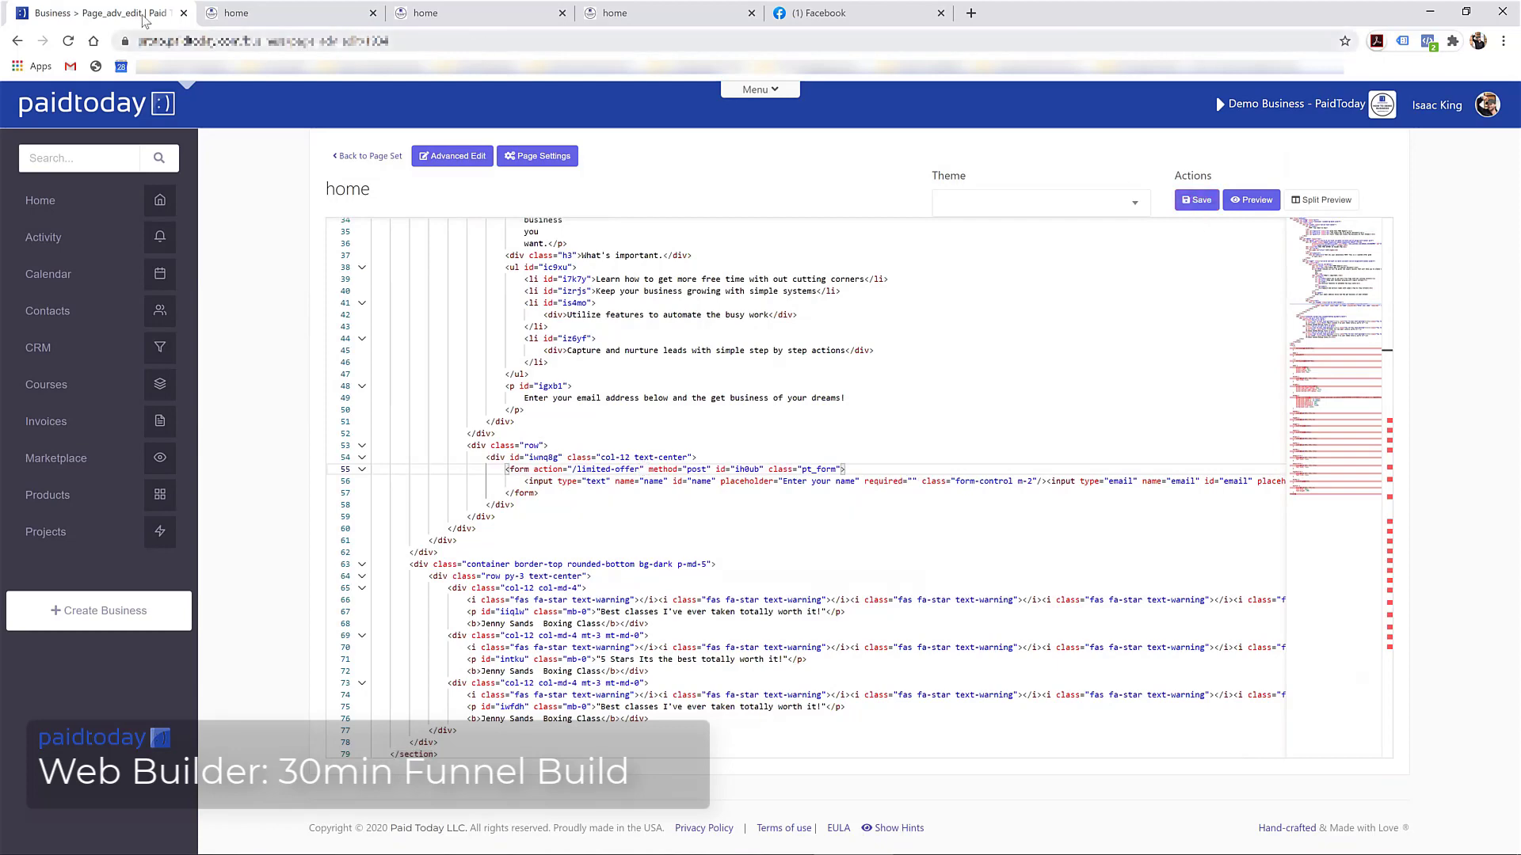
click(268, 7)
Reload the live page to check it, then return to the visual page builder
key(F5)
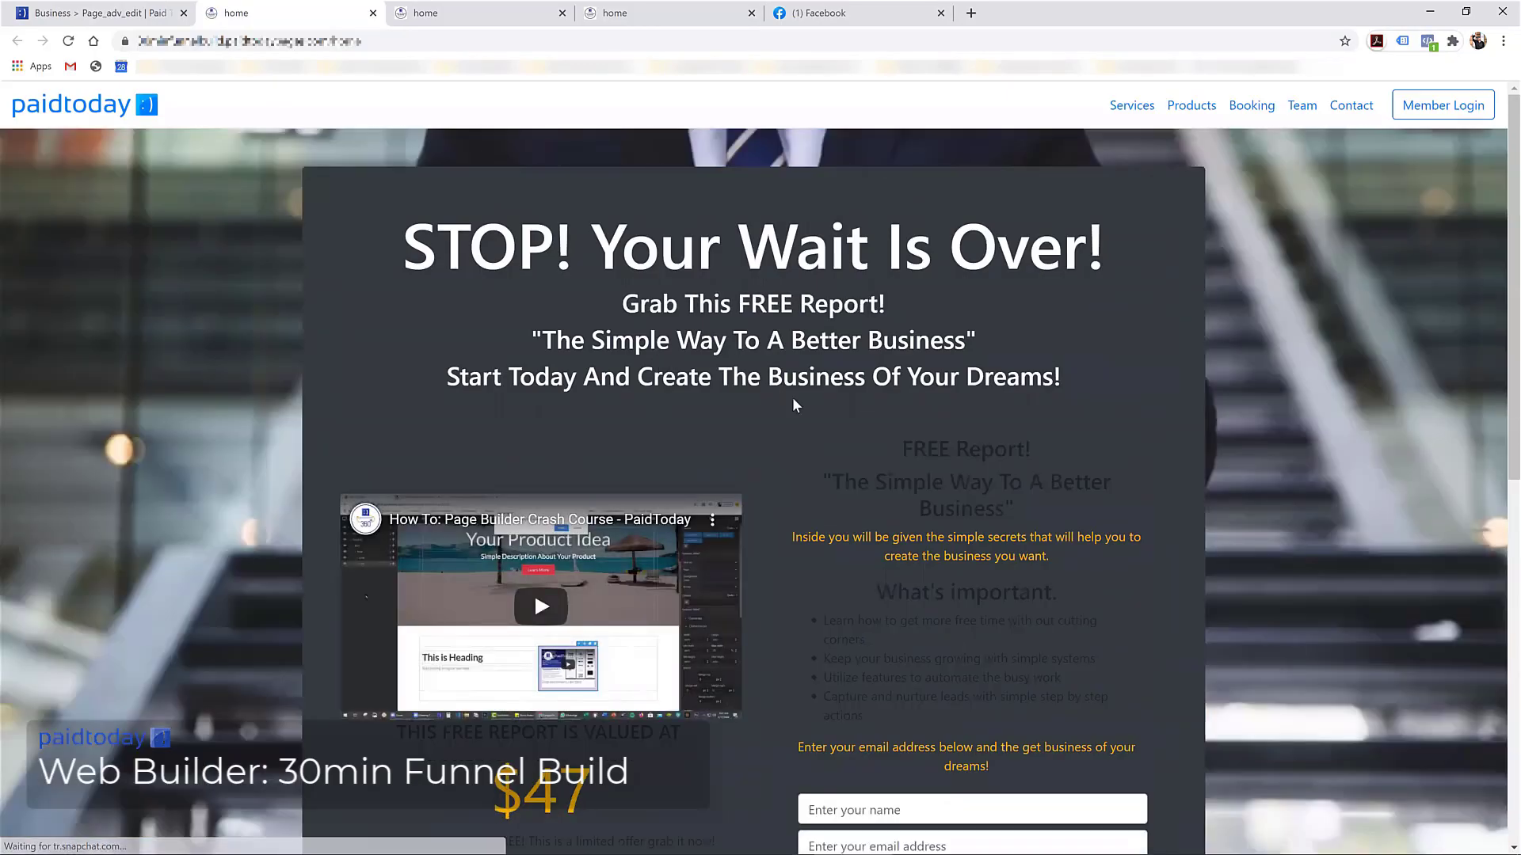
scroll(900, 420, down, 3)
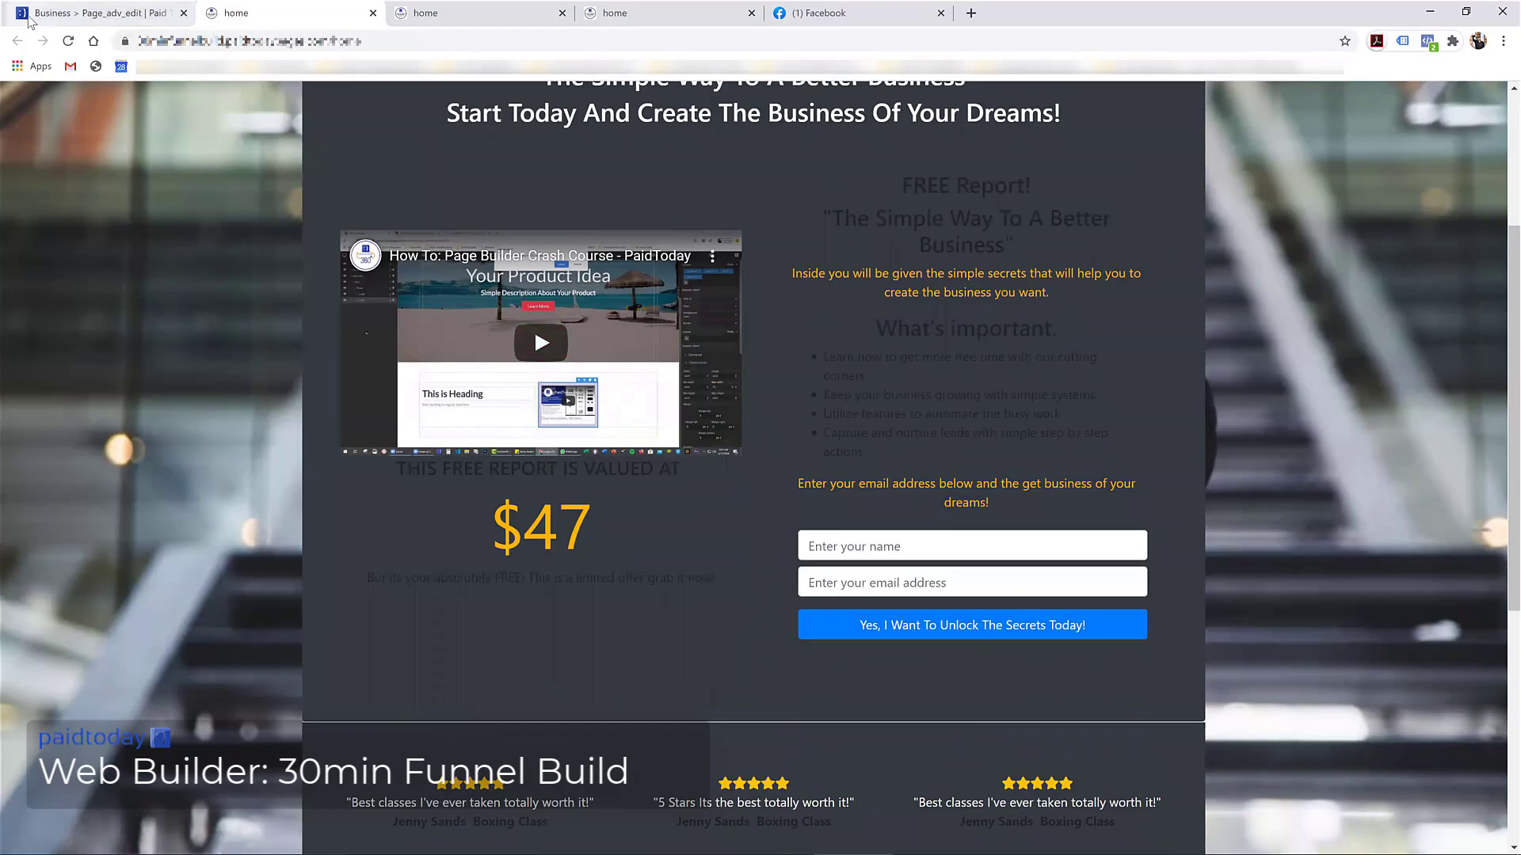
click(95, 13)
click(460, 155)
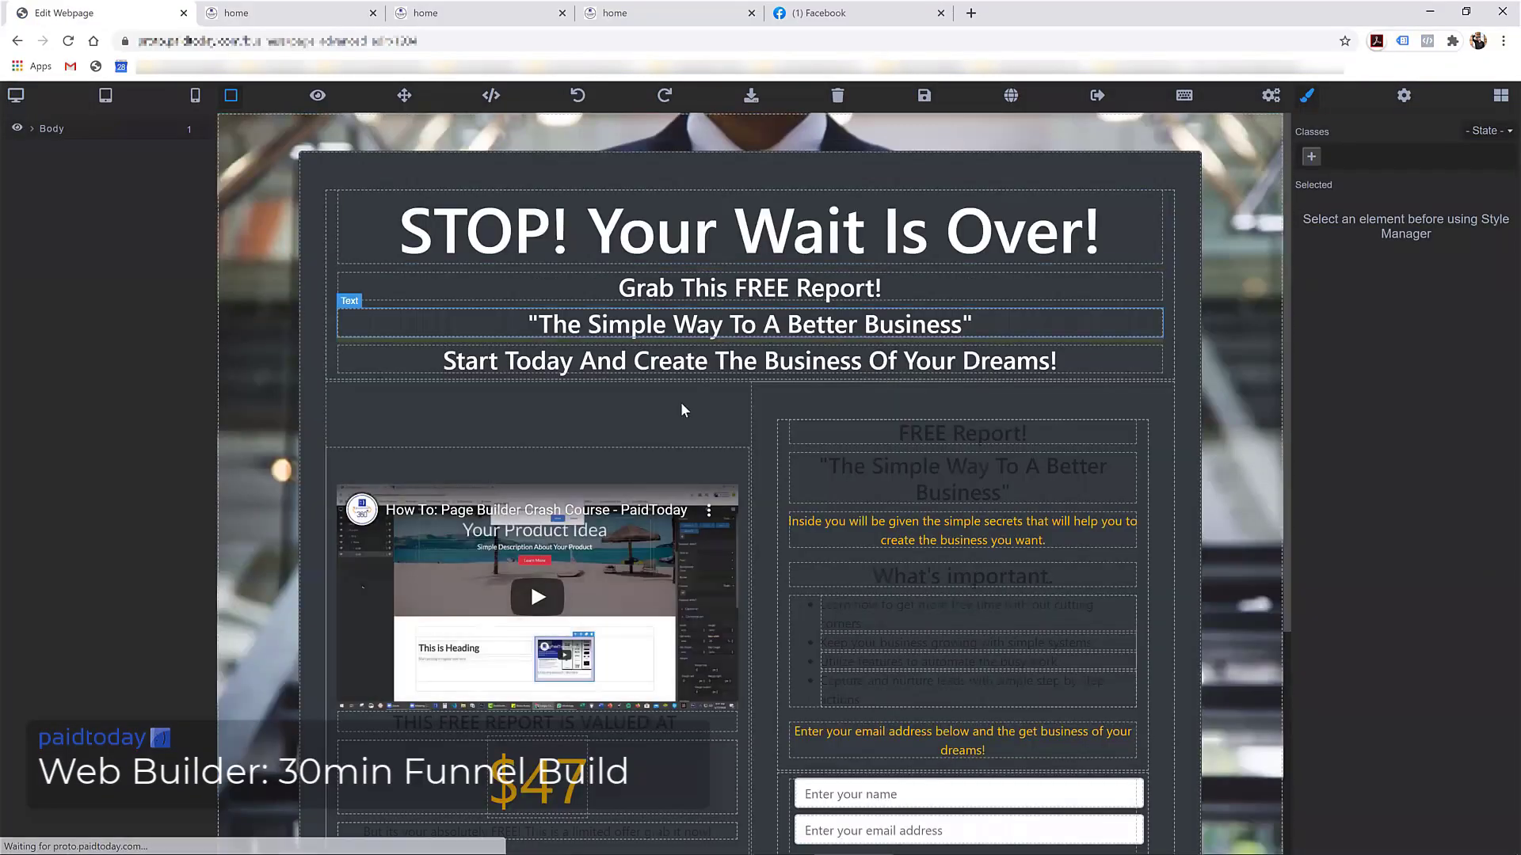
Add the text-light class to the dark container box and save the page
click(697, 169)
click(1309, 199)
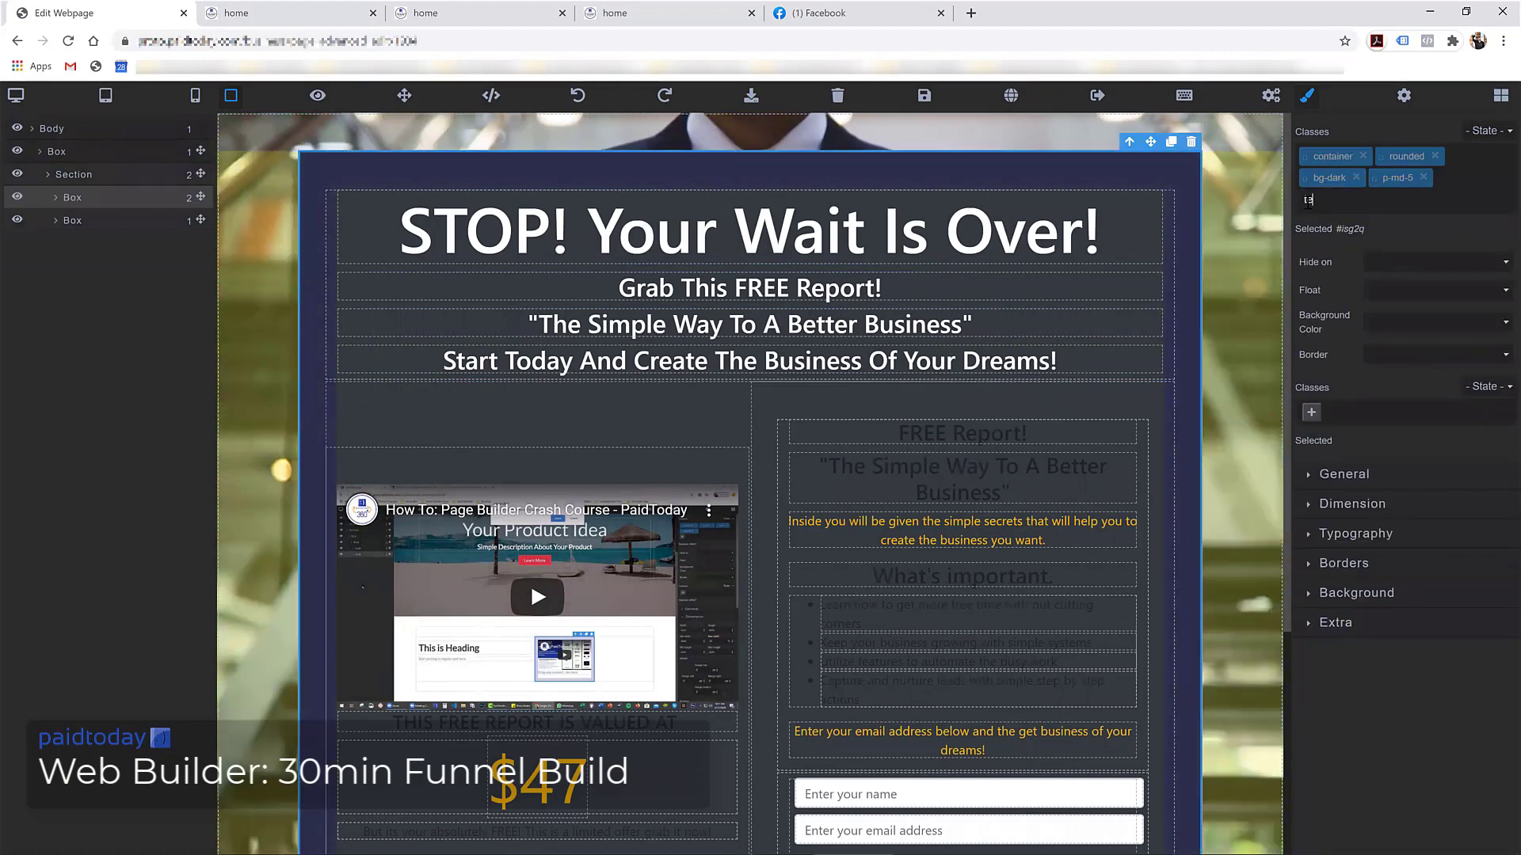
text(text-light)
key(Return)
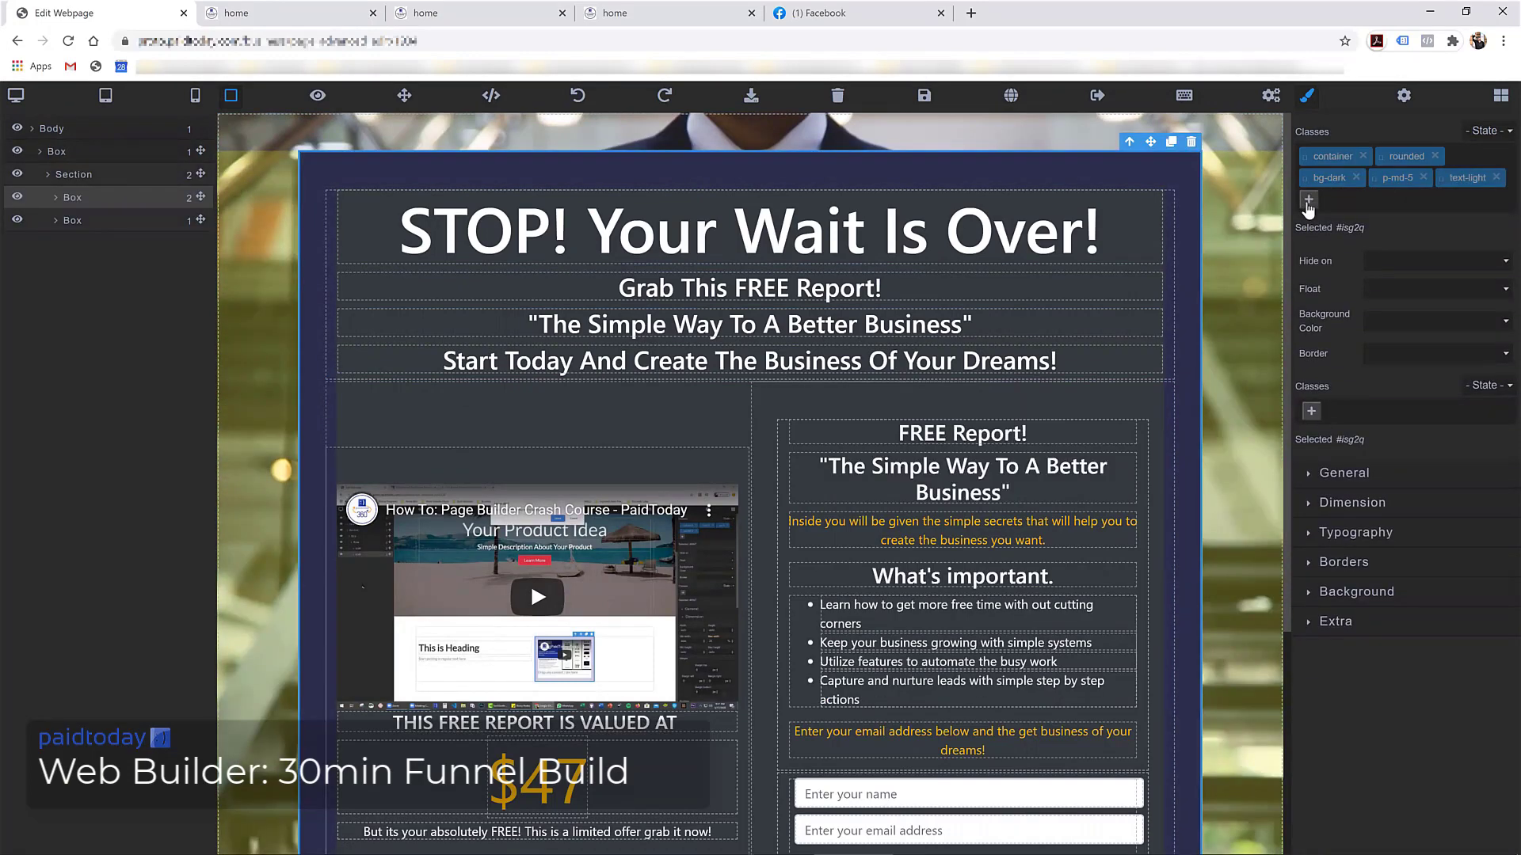
click(923, 95)
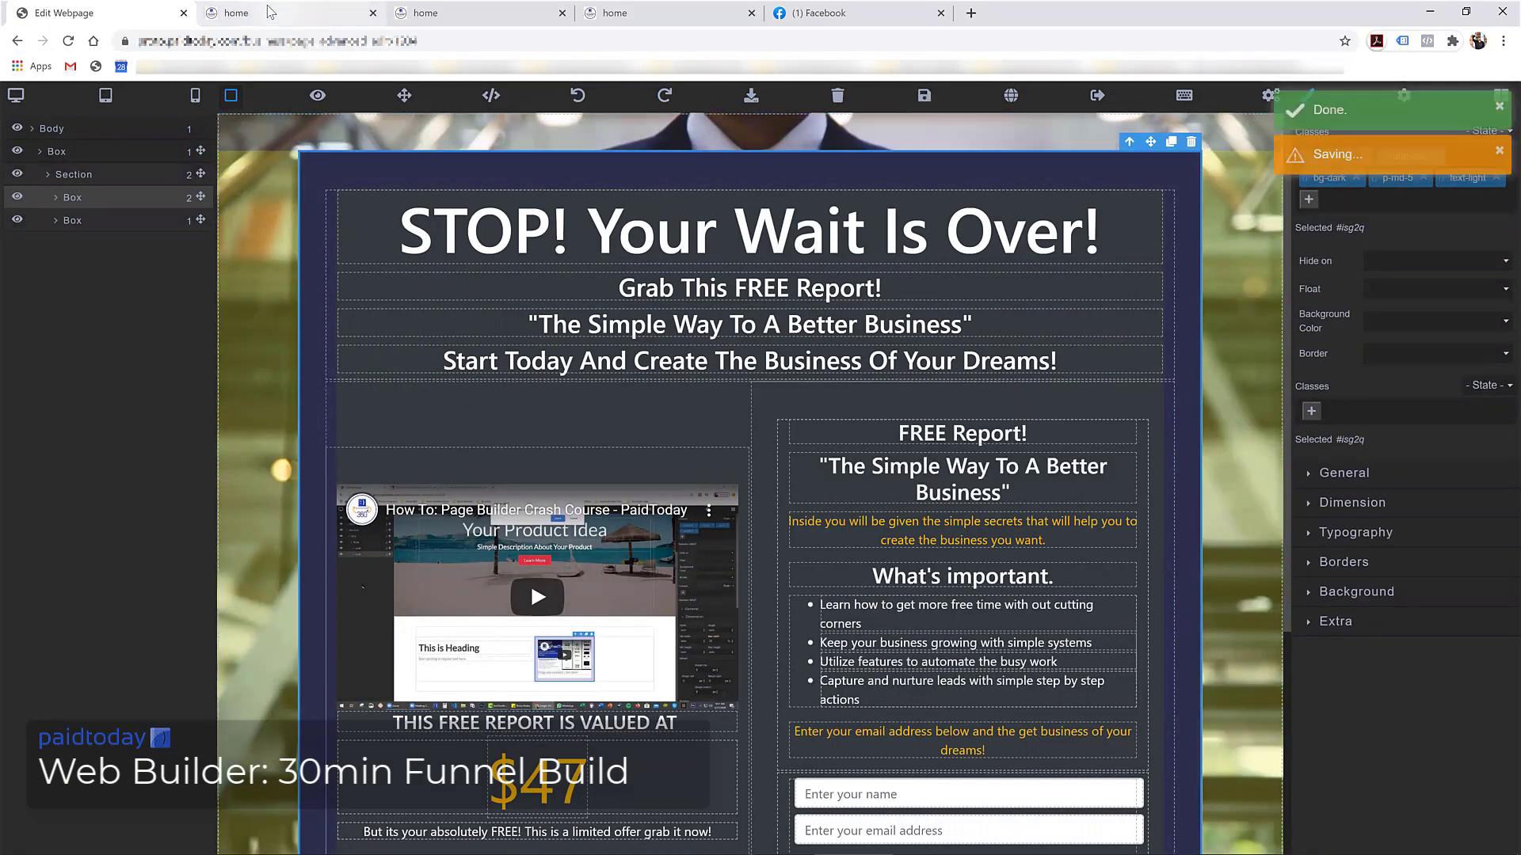
click(269, 14)
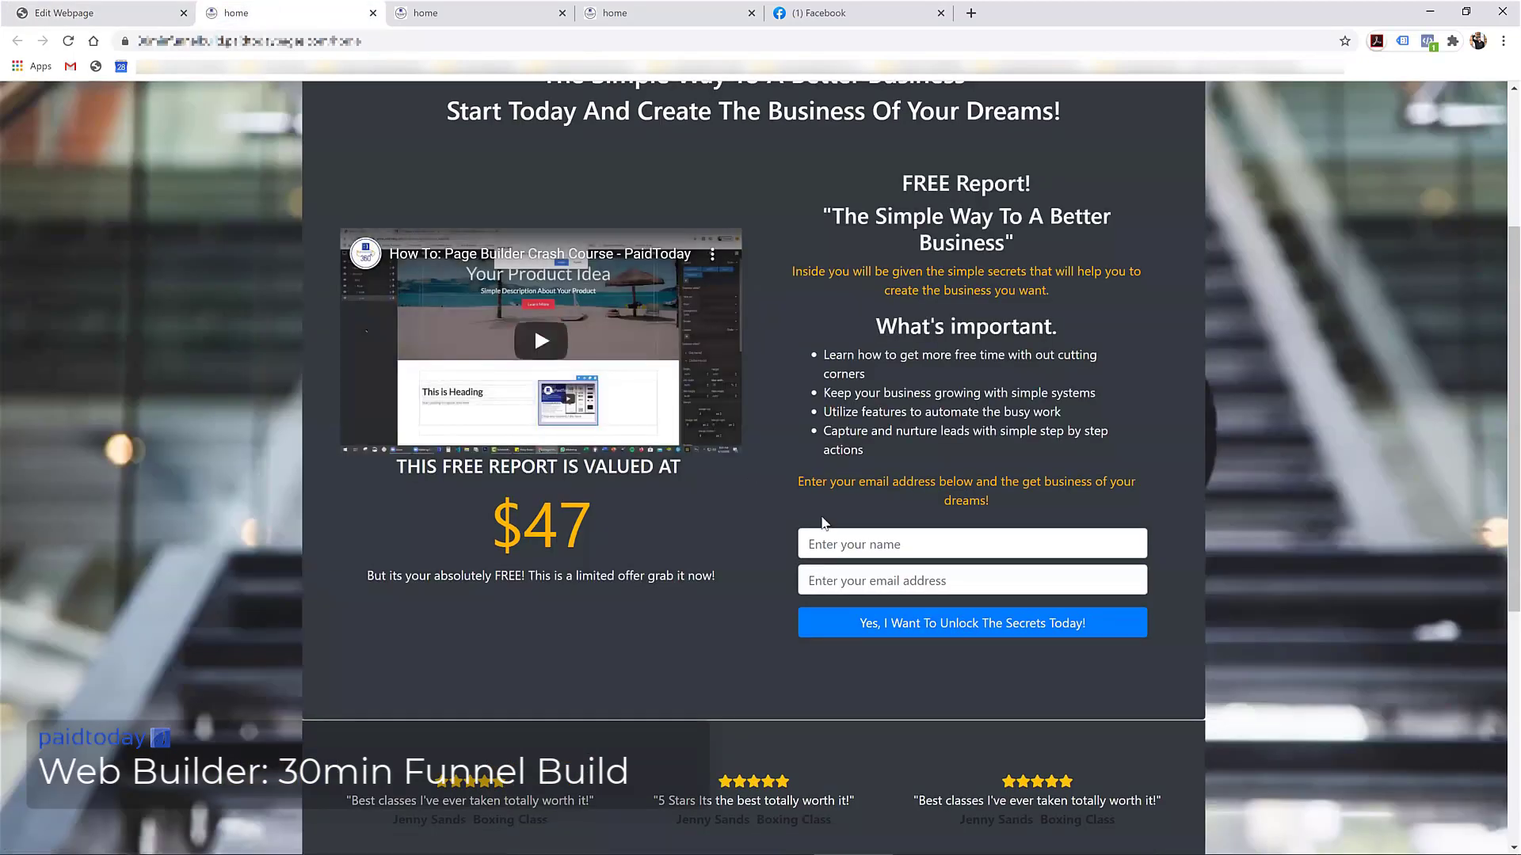
Fill the sign-up form with a test name and email address and submit it
click(848, 552)
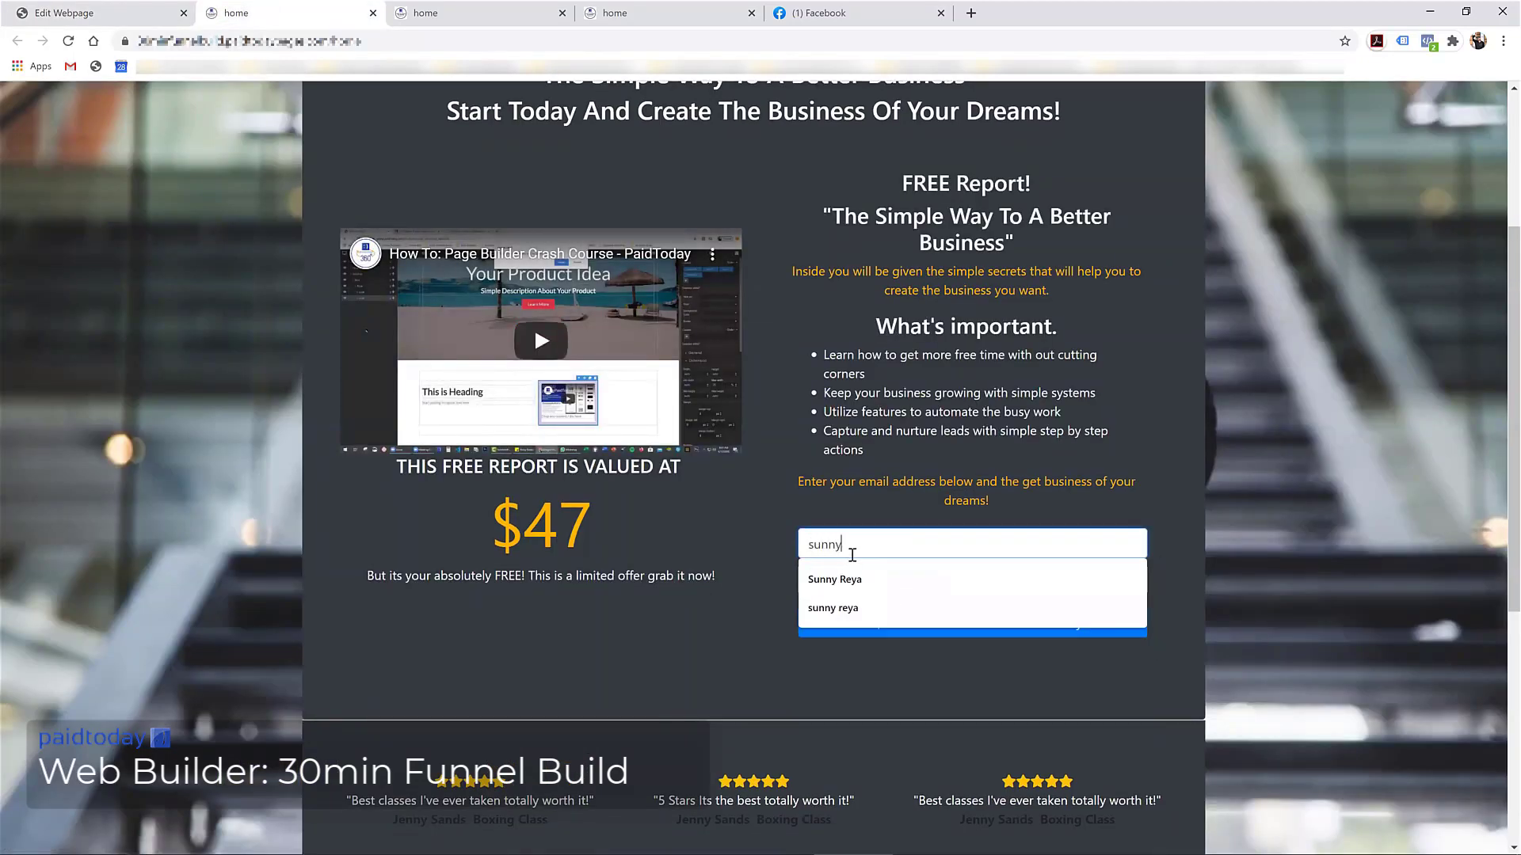
key(Tab)
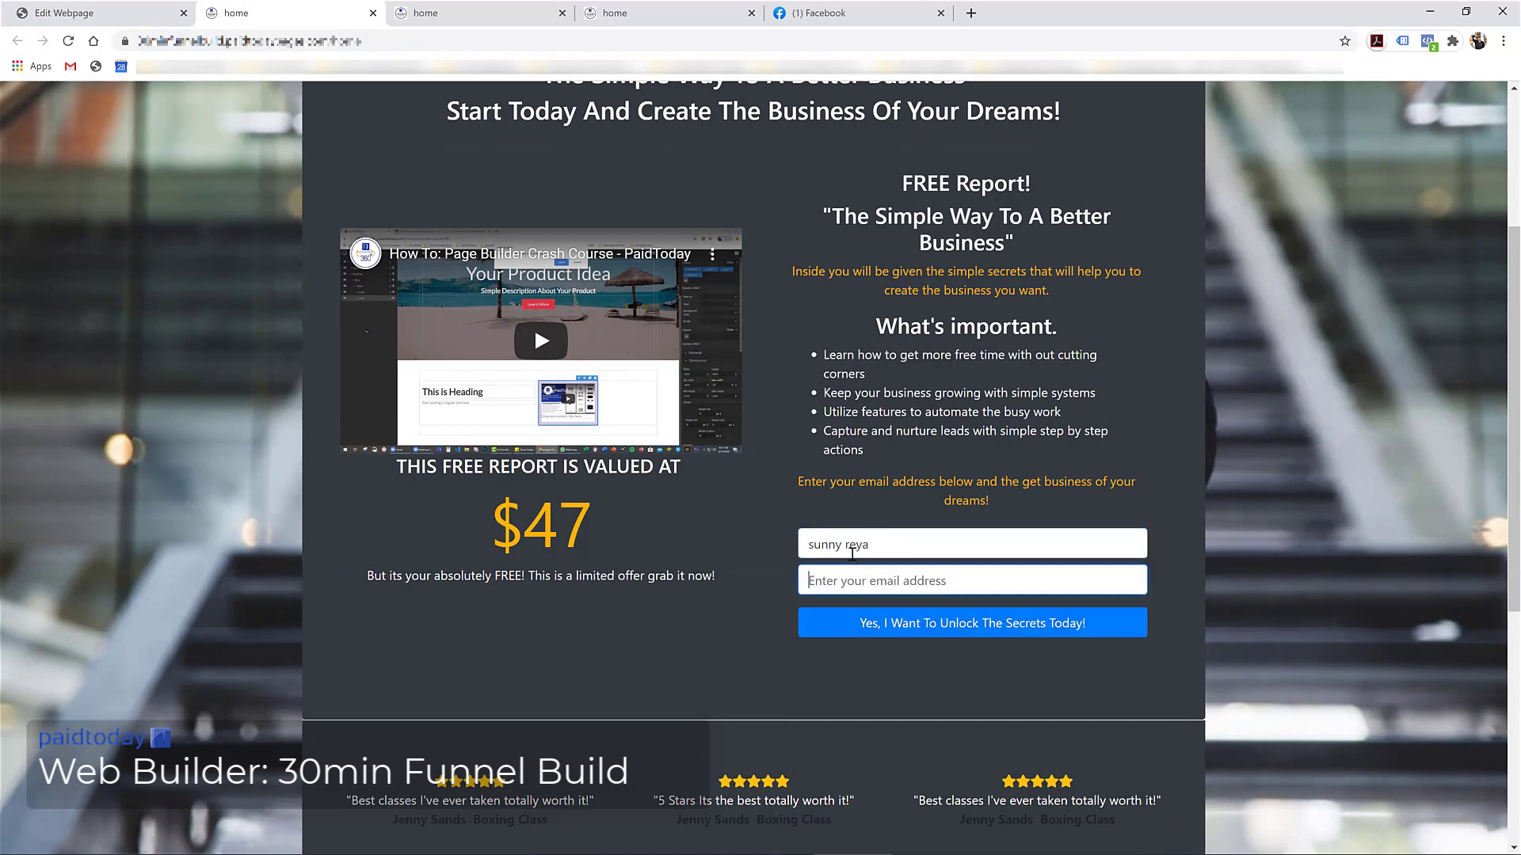
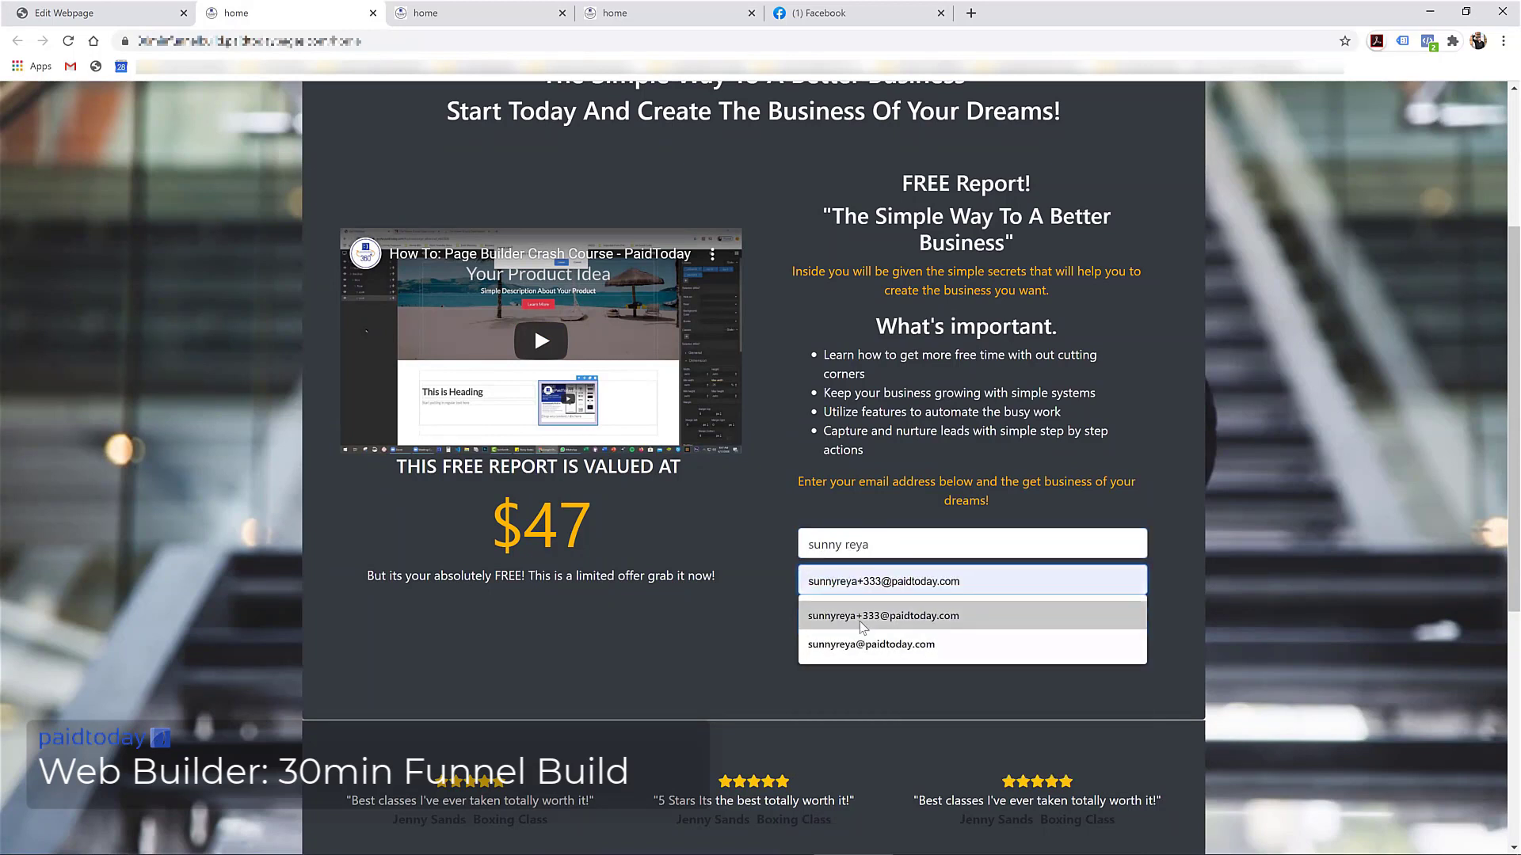
click(863, 621)
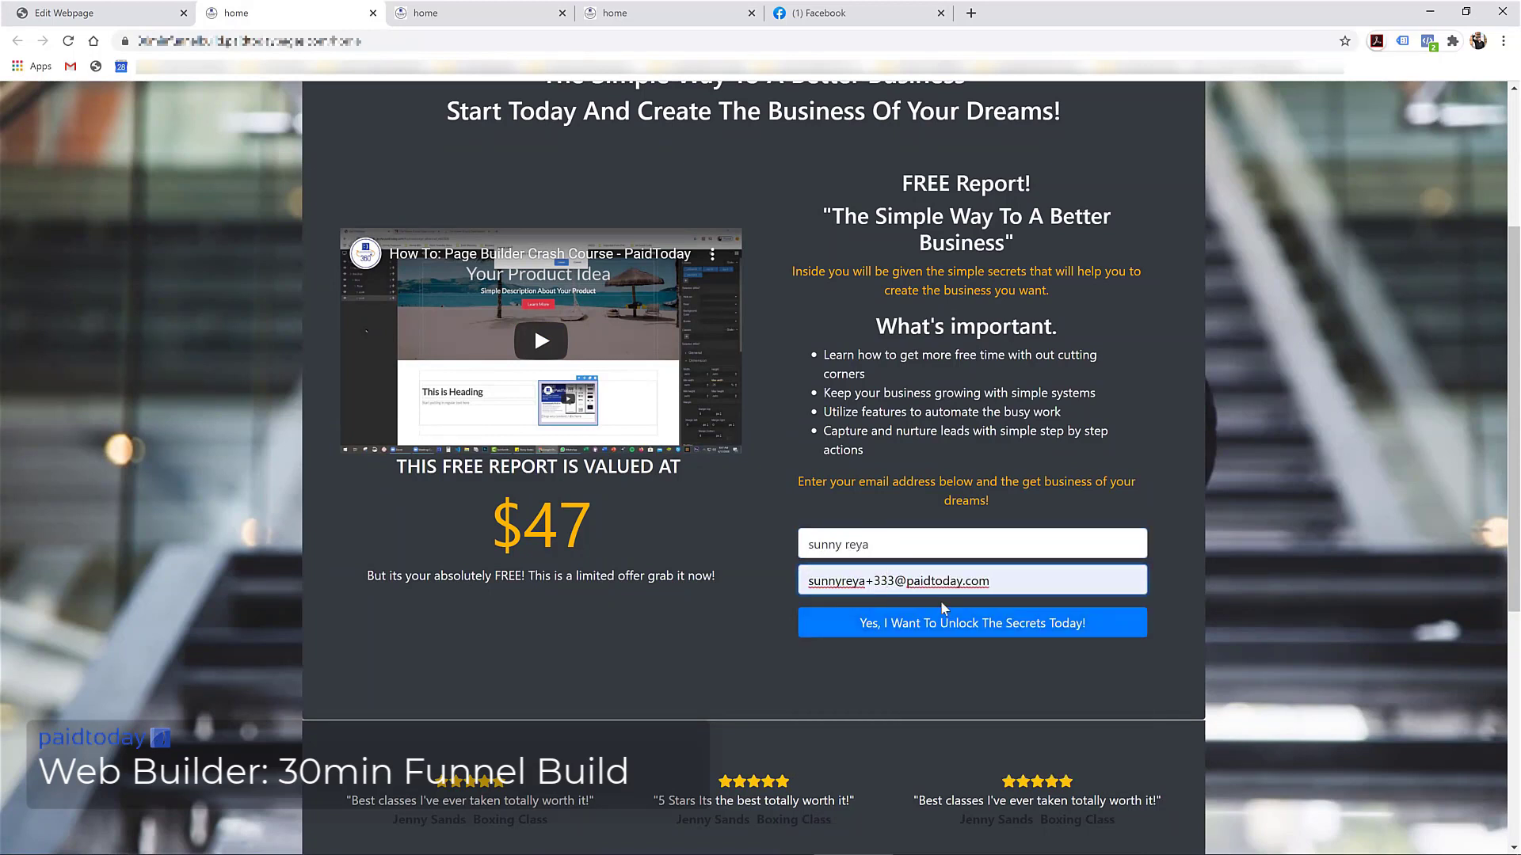
key(BackSpace)
key(BackSpace)
key(Delete)
text(444)
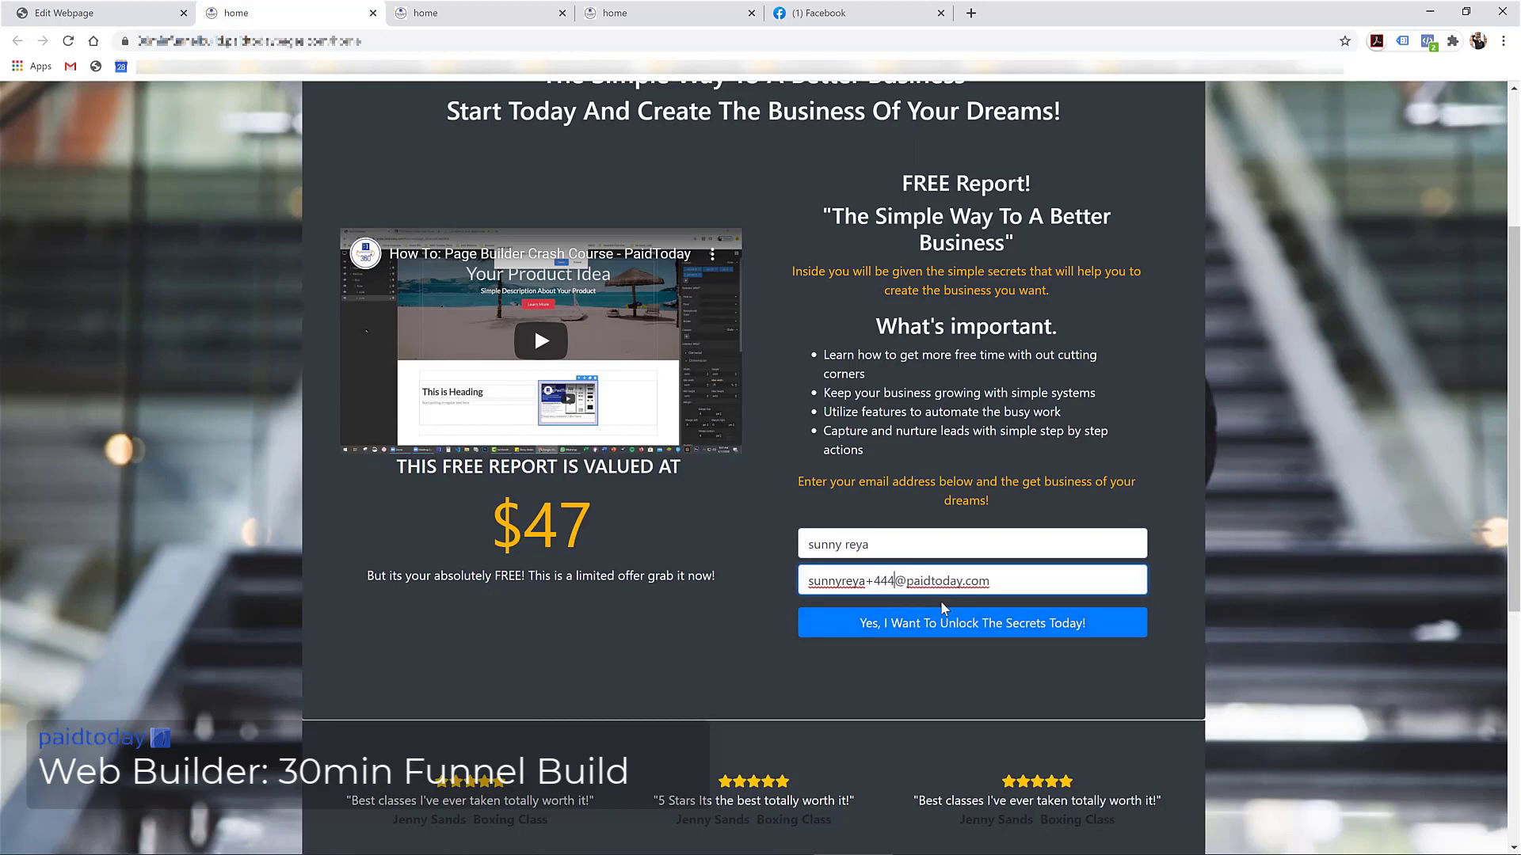
click(910, 623)
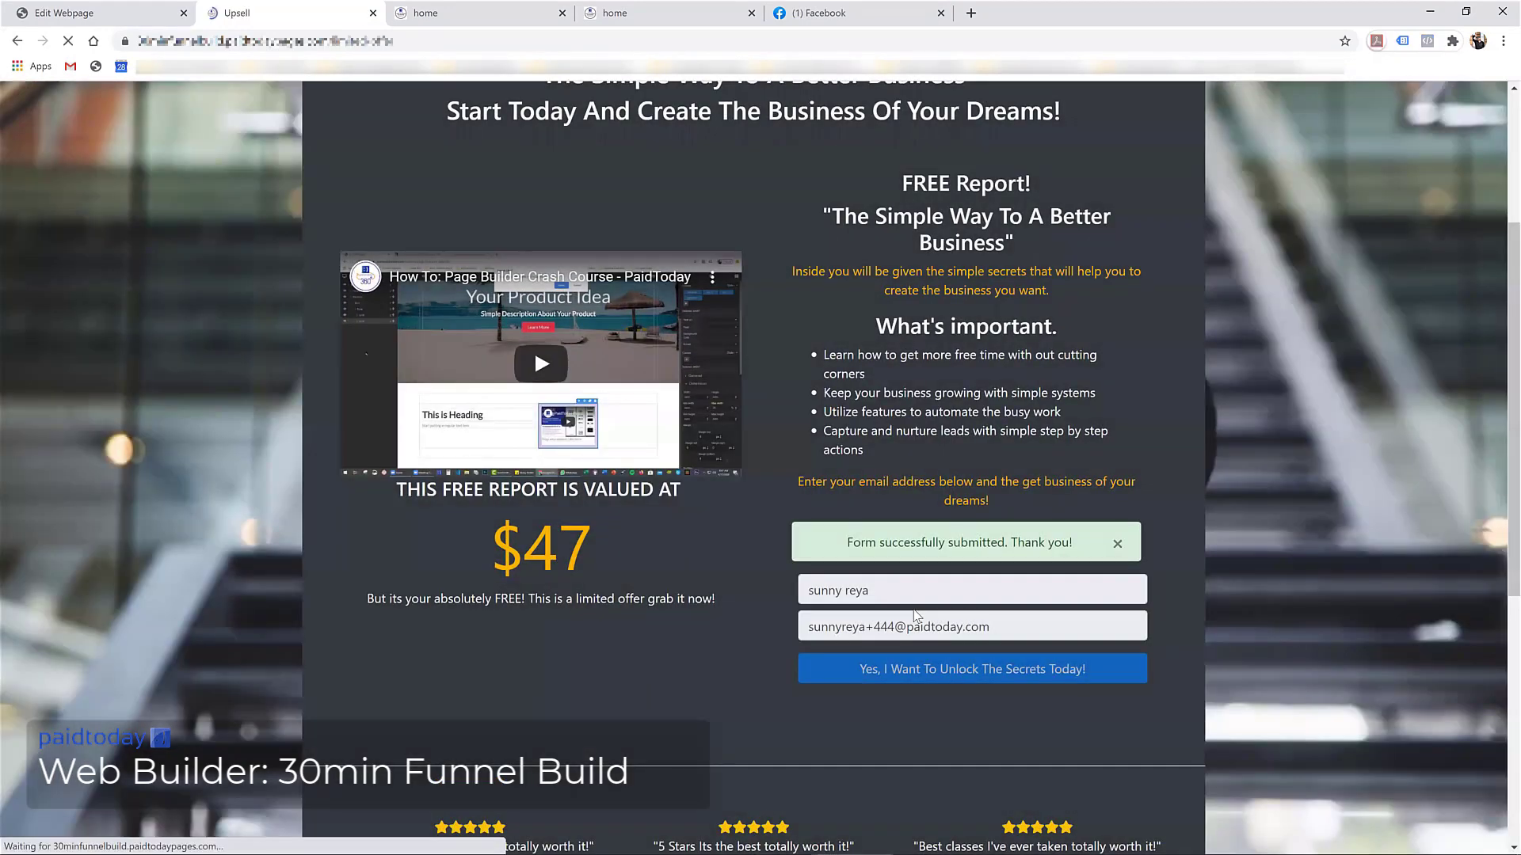
Decline the upsell offer to reach the thank-you page, then return to the builder
scroll(650, 293, down, 2)
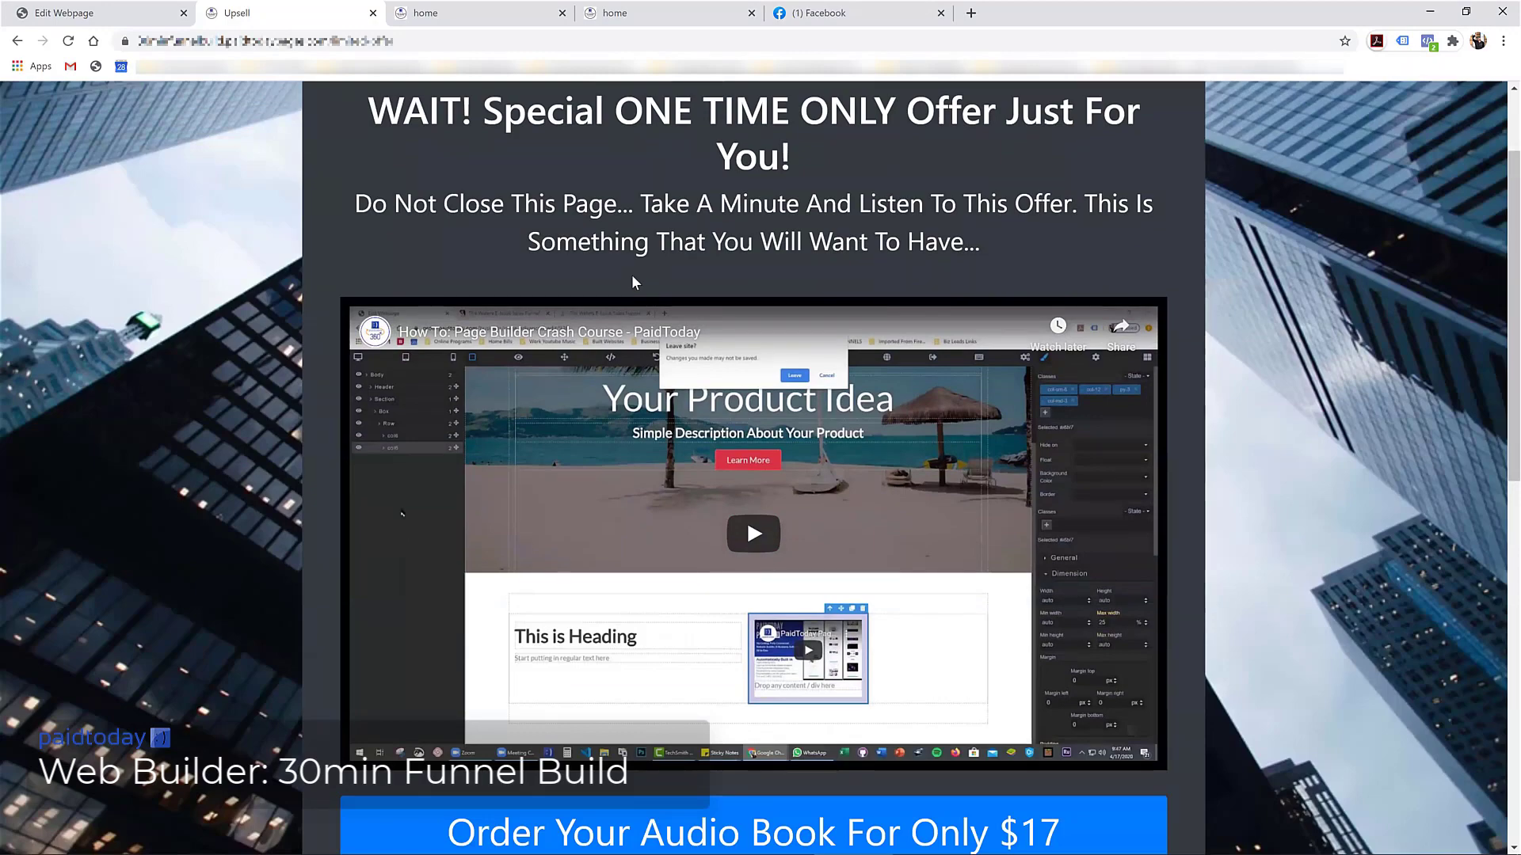
scroll(631, 274, down, 5)
scroll(539, 260, down, 2)
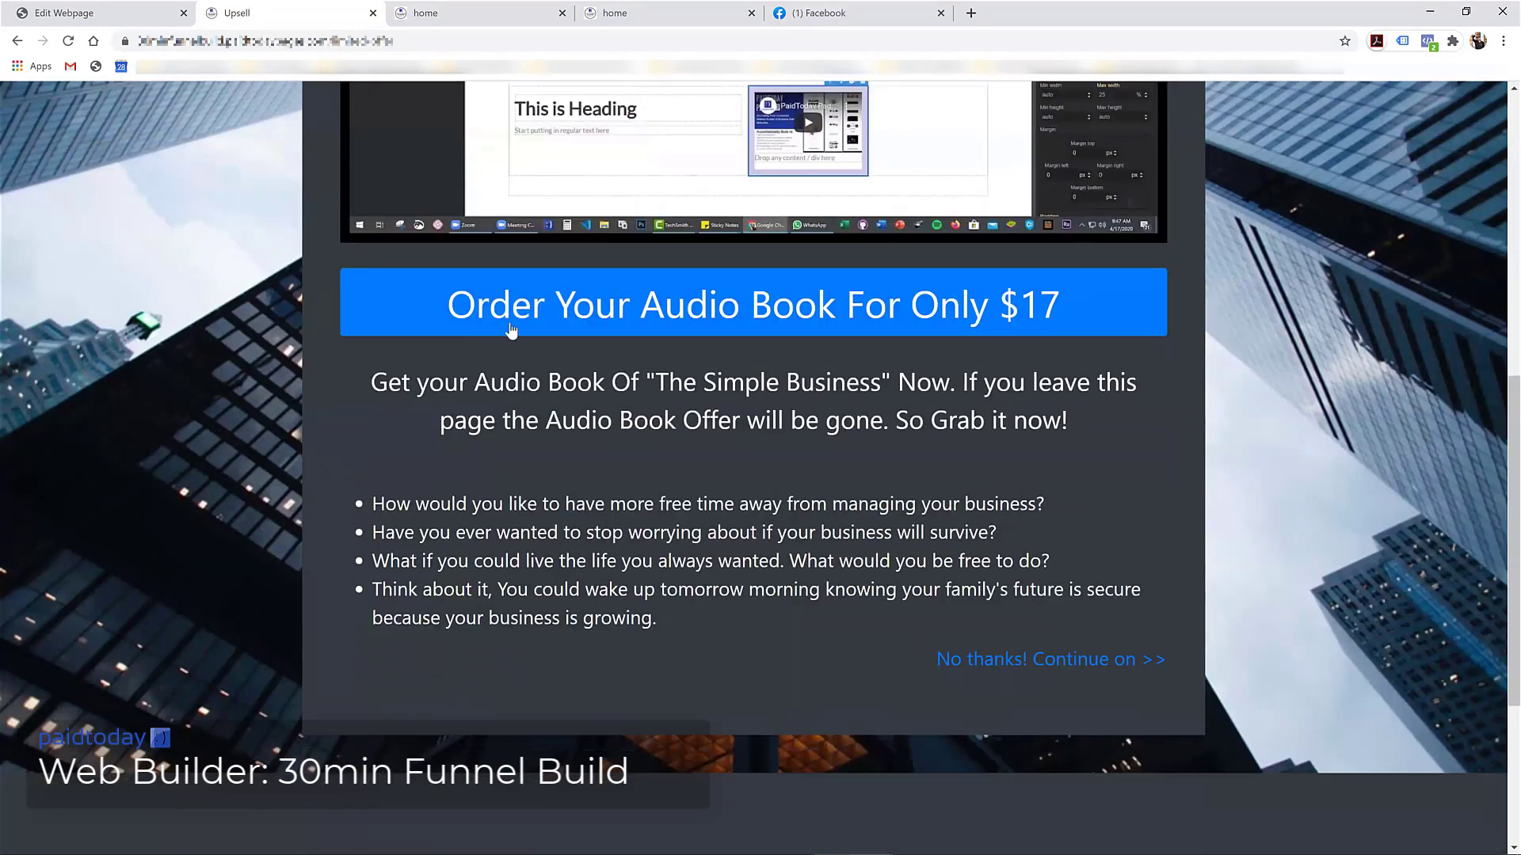
scroll(792, 356, down, 3)
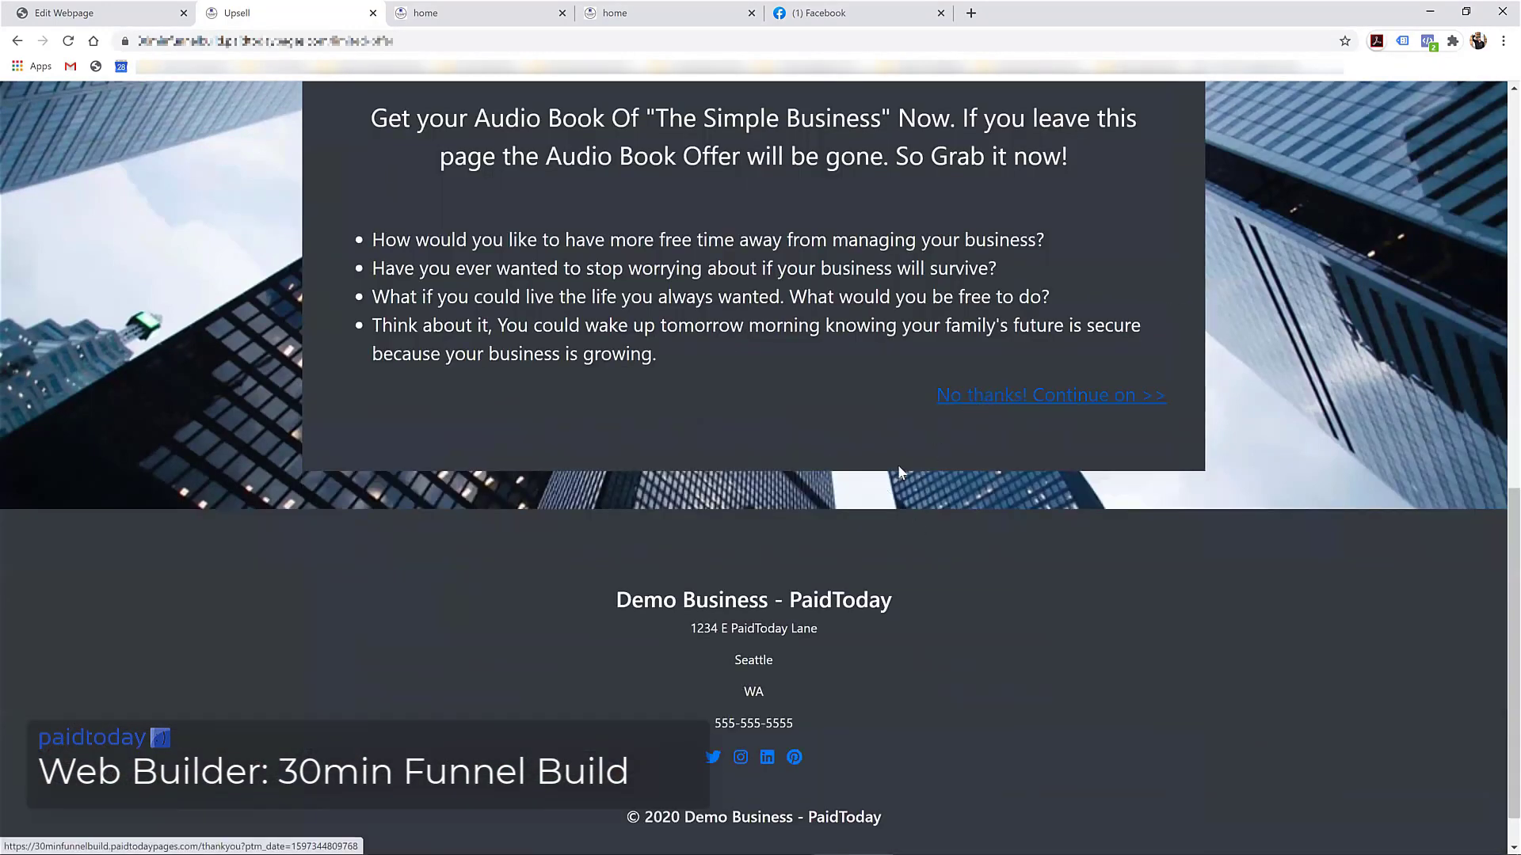
scroll(994, 400, up, 2)
click(1000, 535)
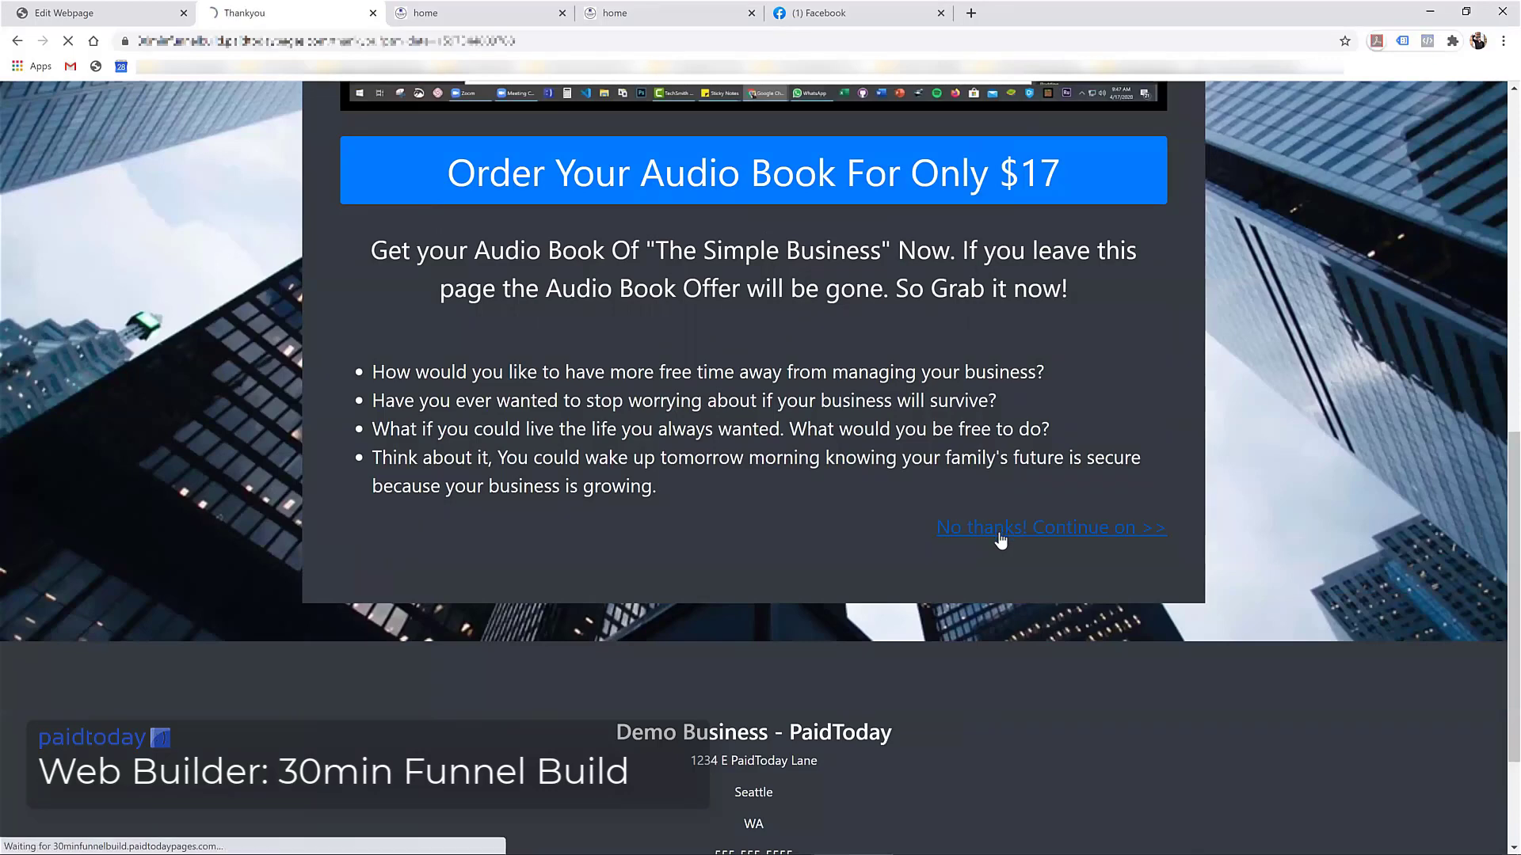
click(87, 12)
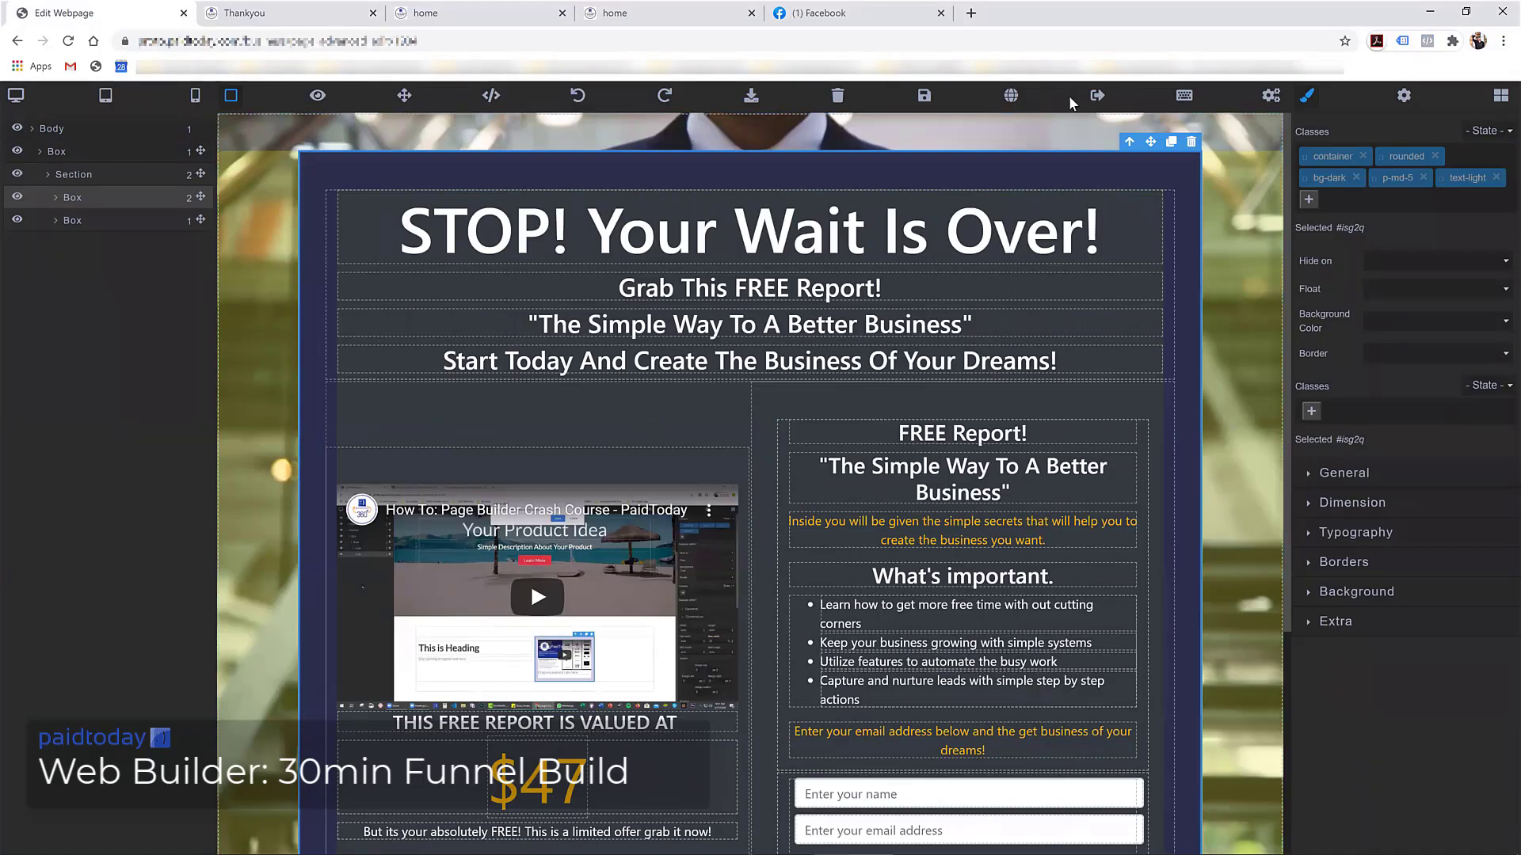
Save the funnel page and leave the builder
click(922, 96)
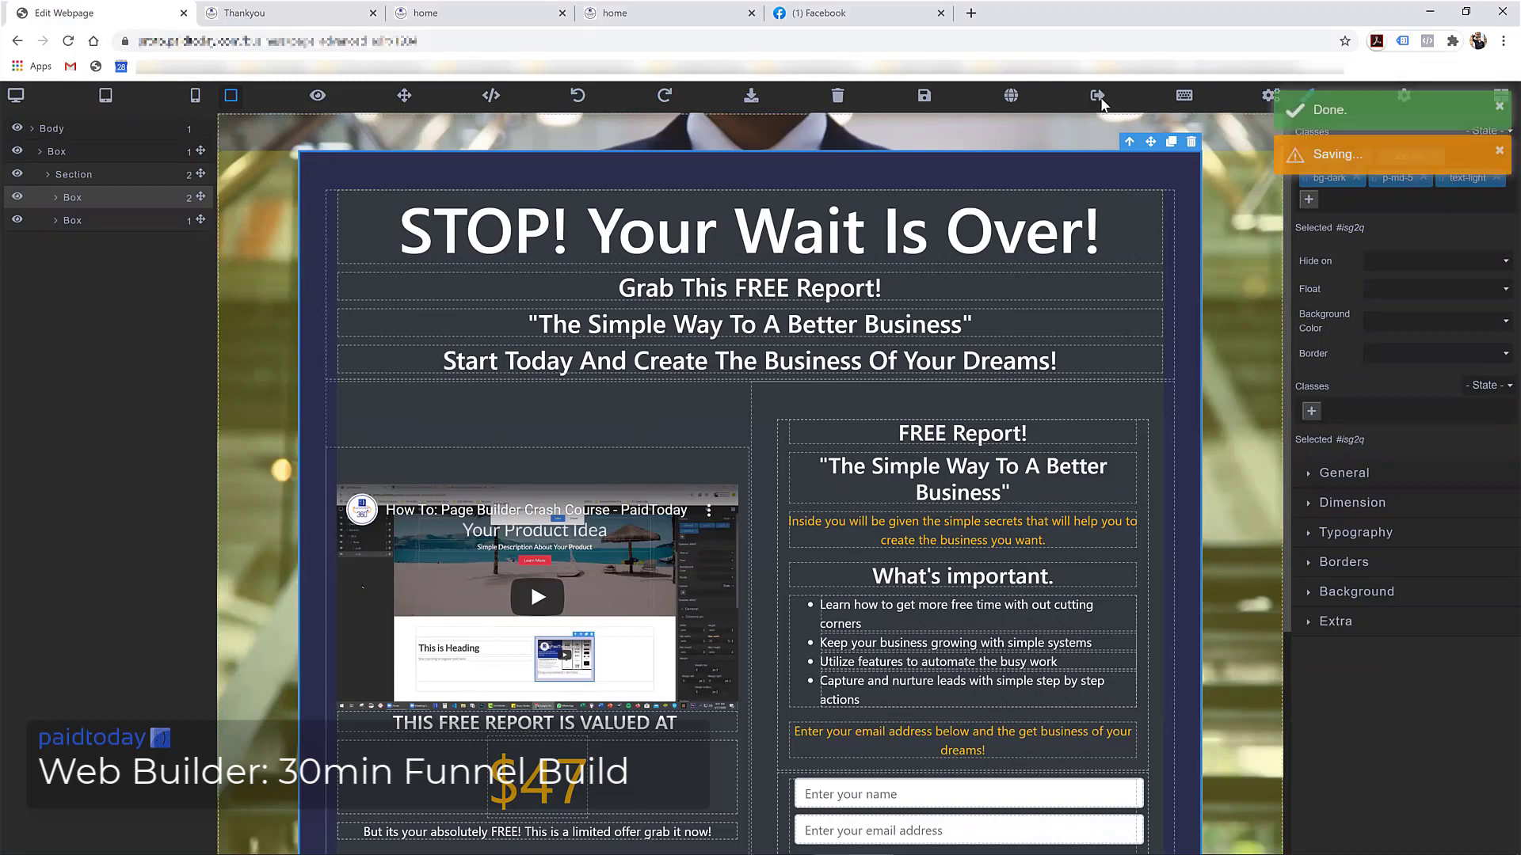
click(1097, 95)
click(840, 133)
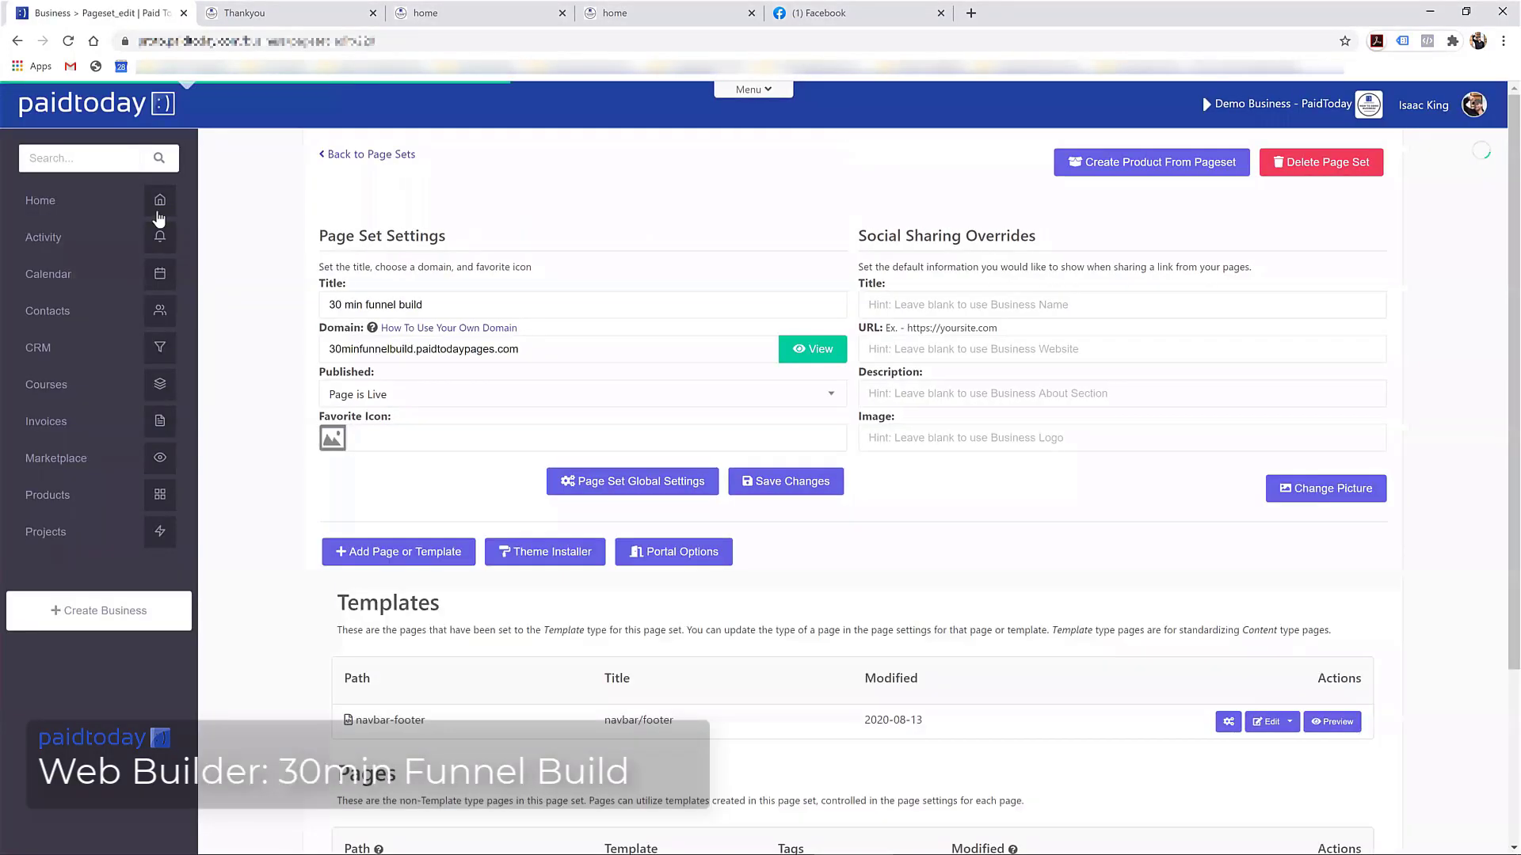
Open the newest added contact's record, review its Notes, then go to the CRM overview
click(43, 238)
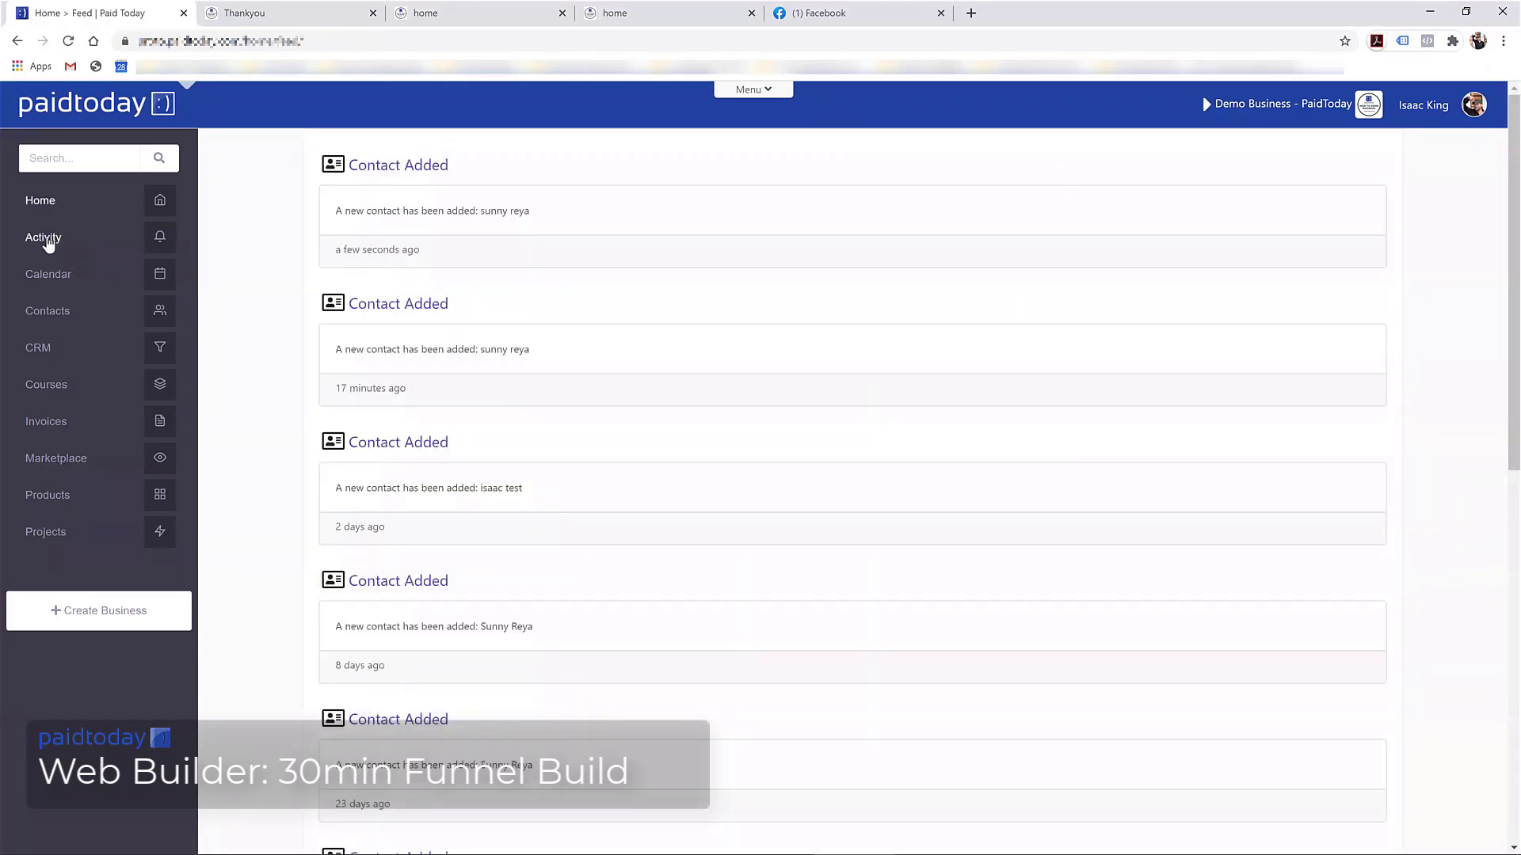
click(385, 165)
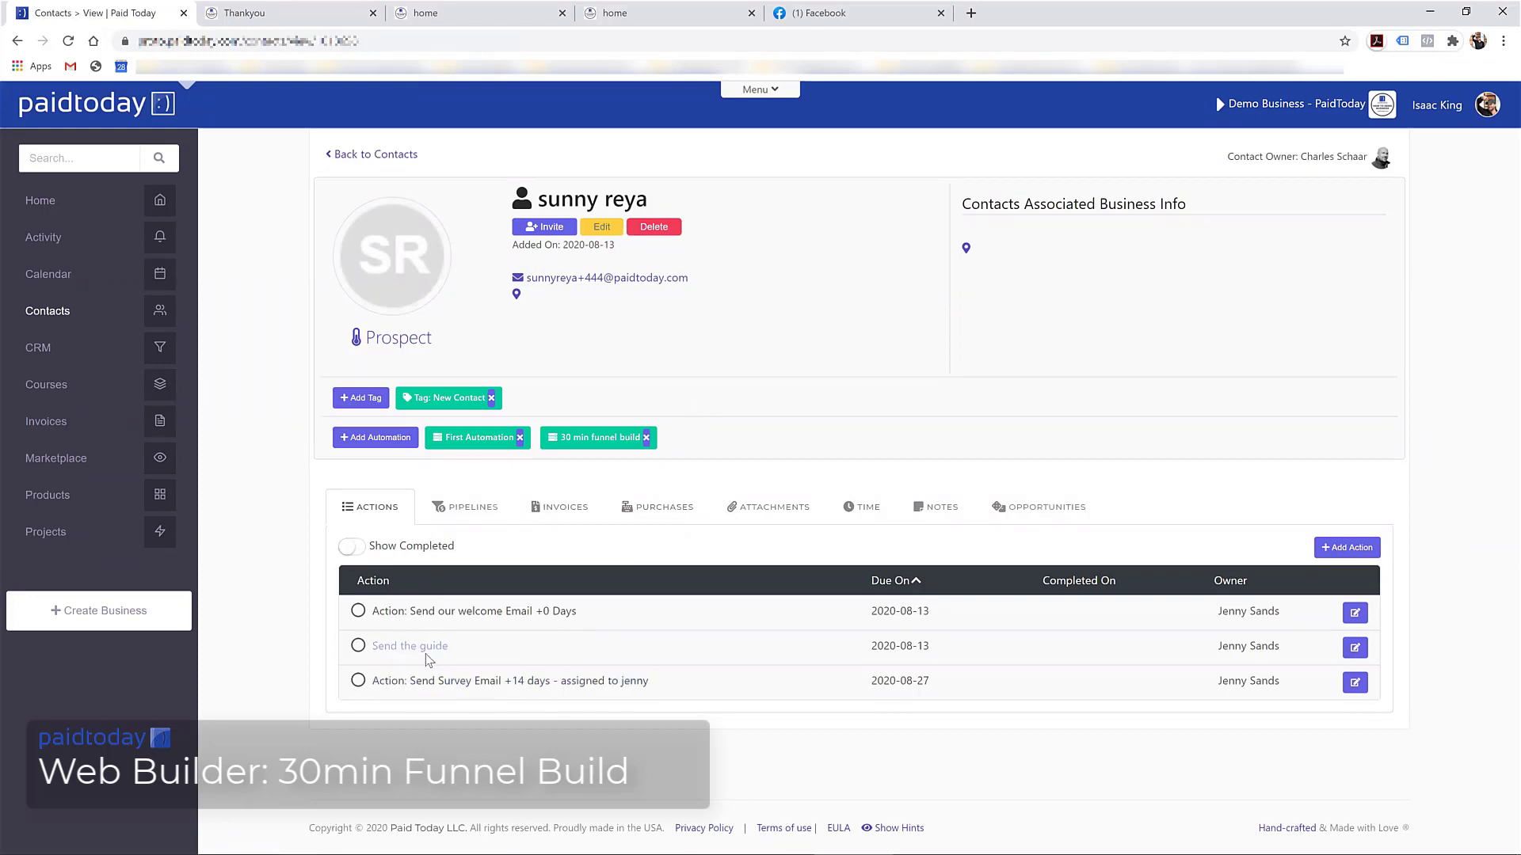
click(401, 648)
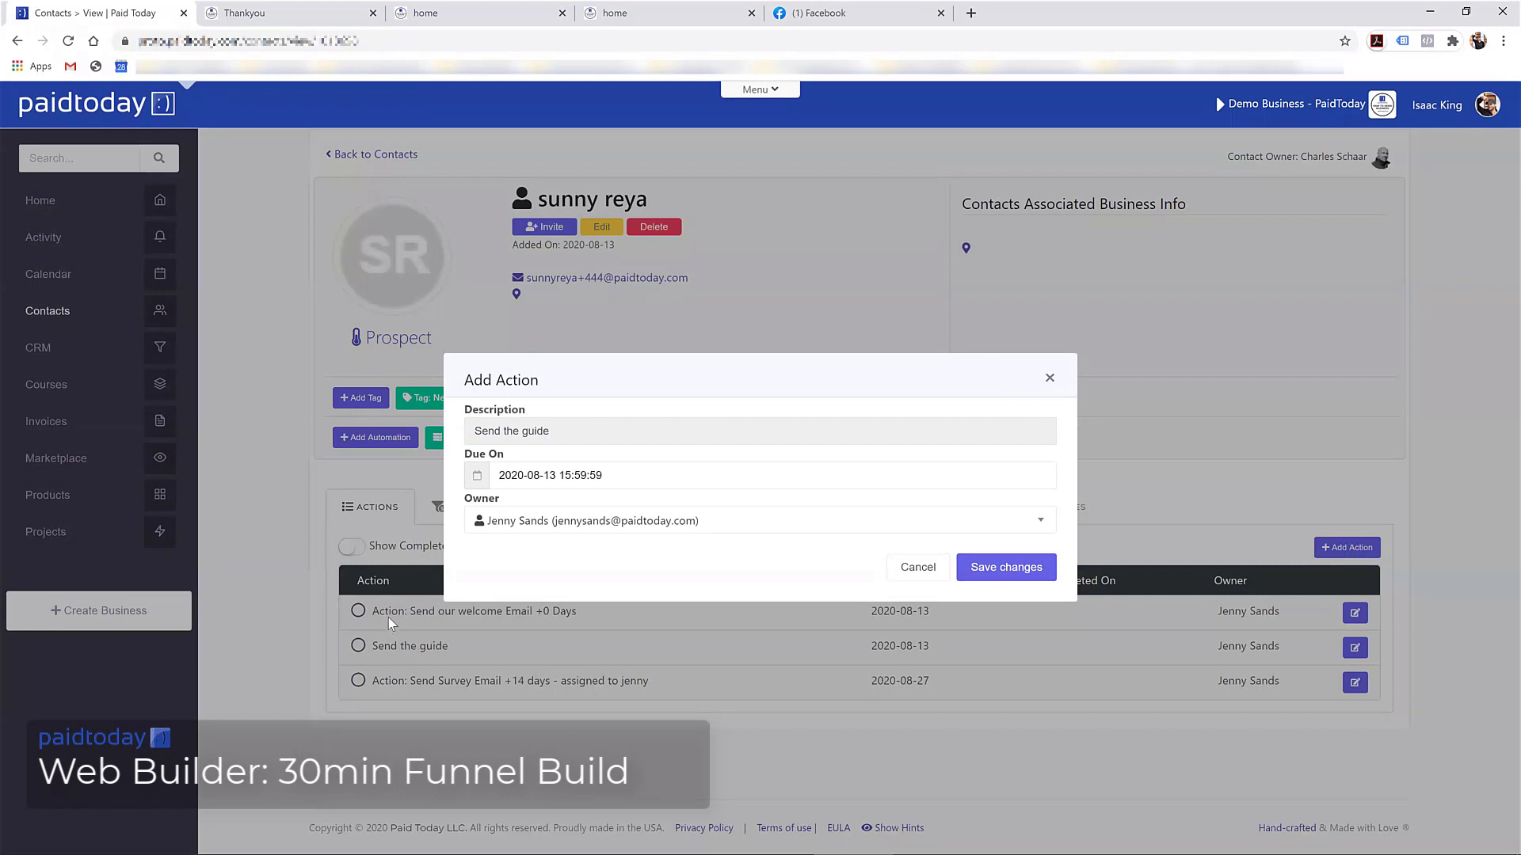
click(918, 567)
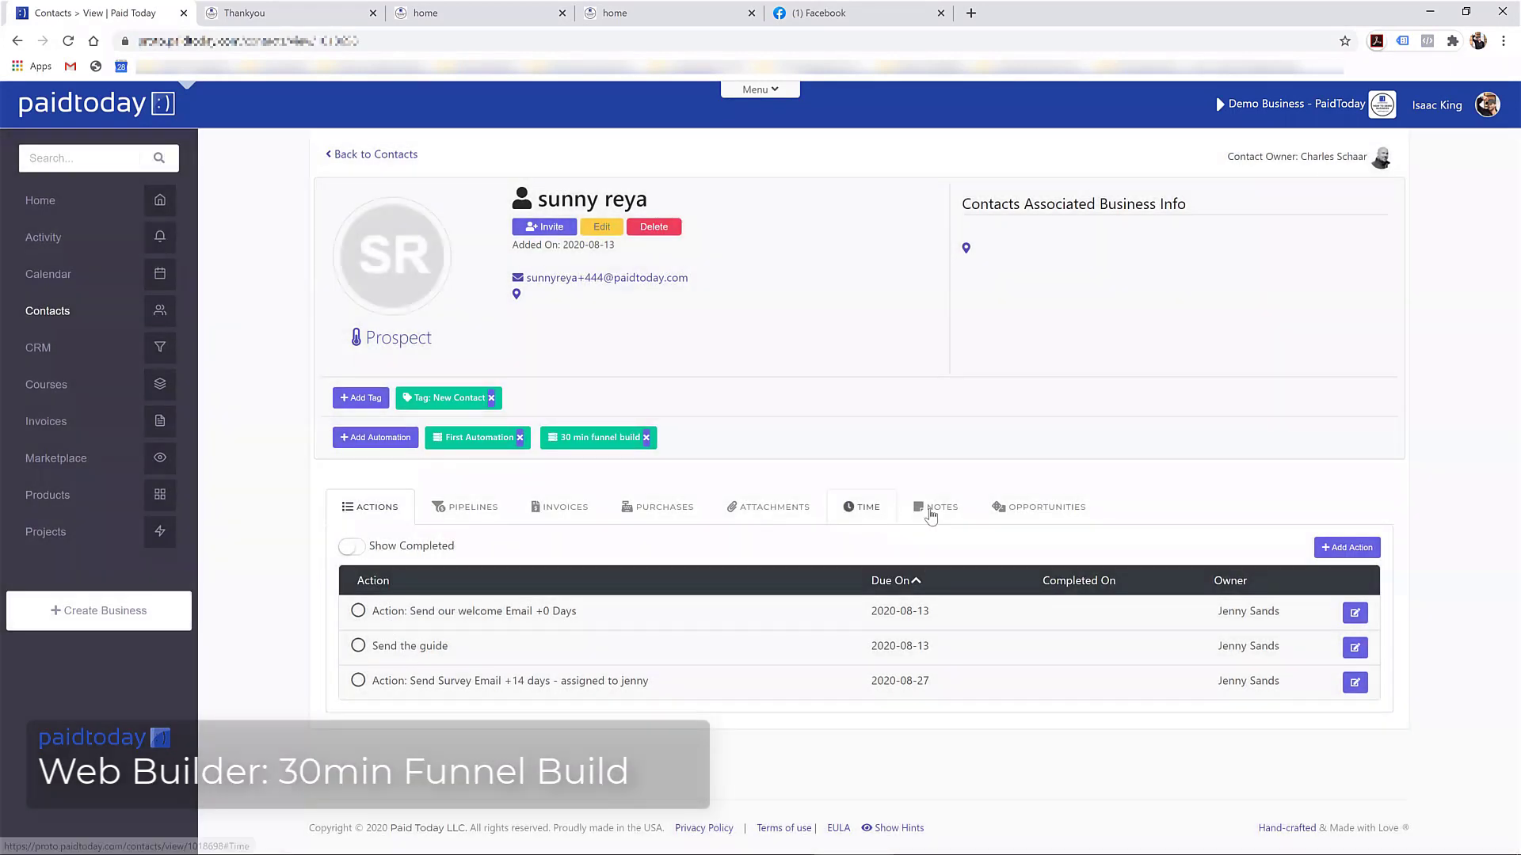
click(934, 508)
scroll(701, 625, down, 3)
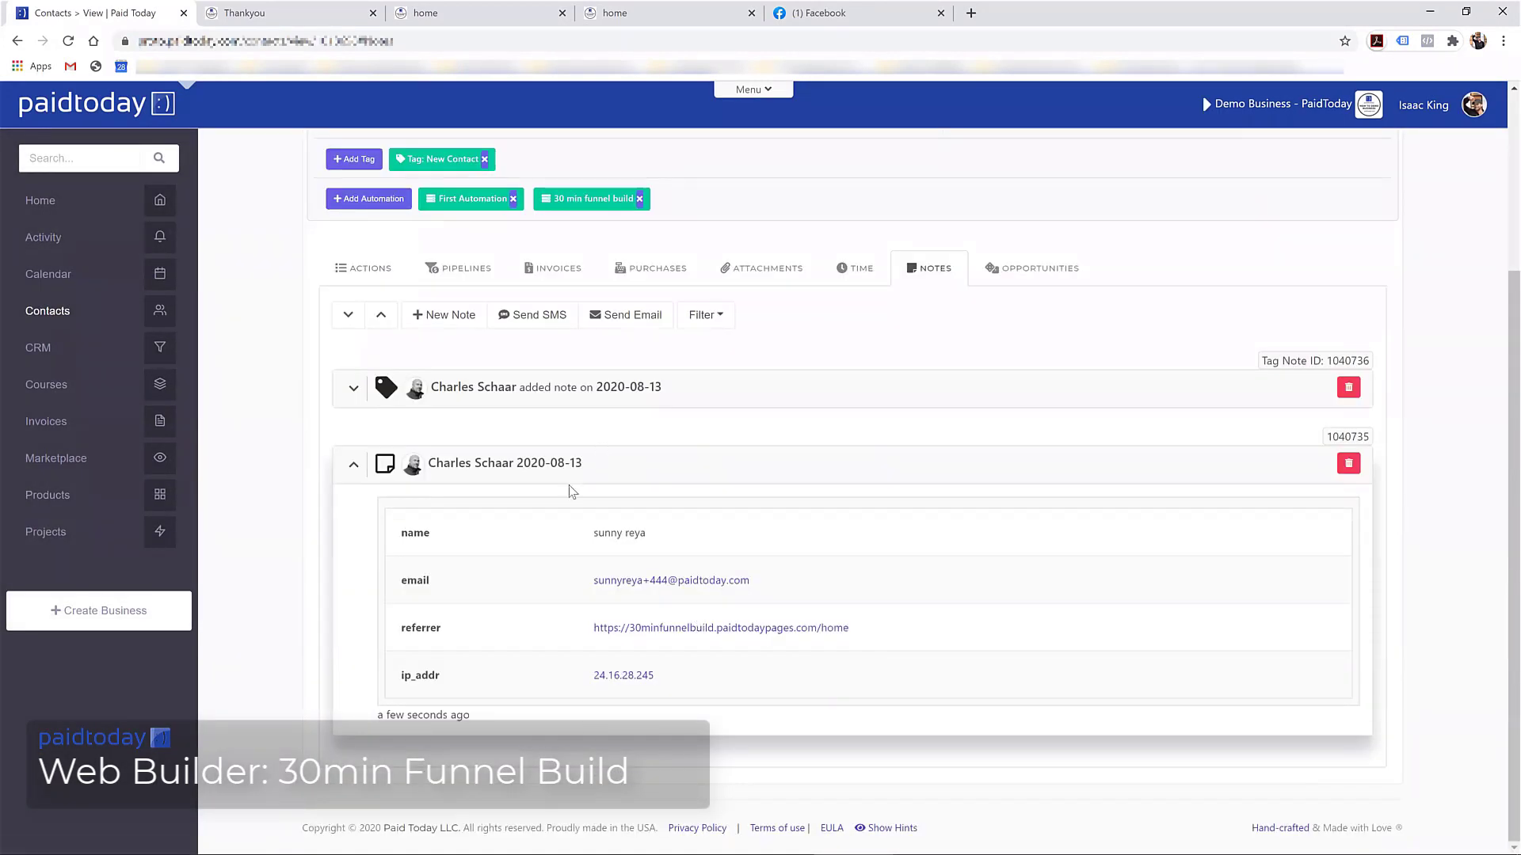
scroll(543, 493, up, 5)
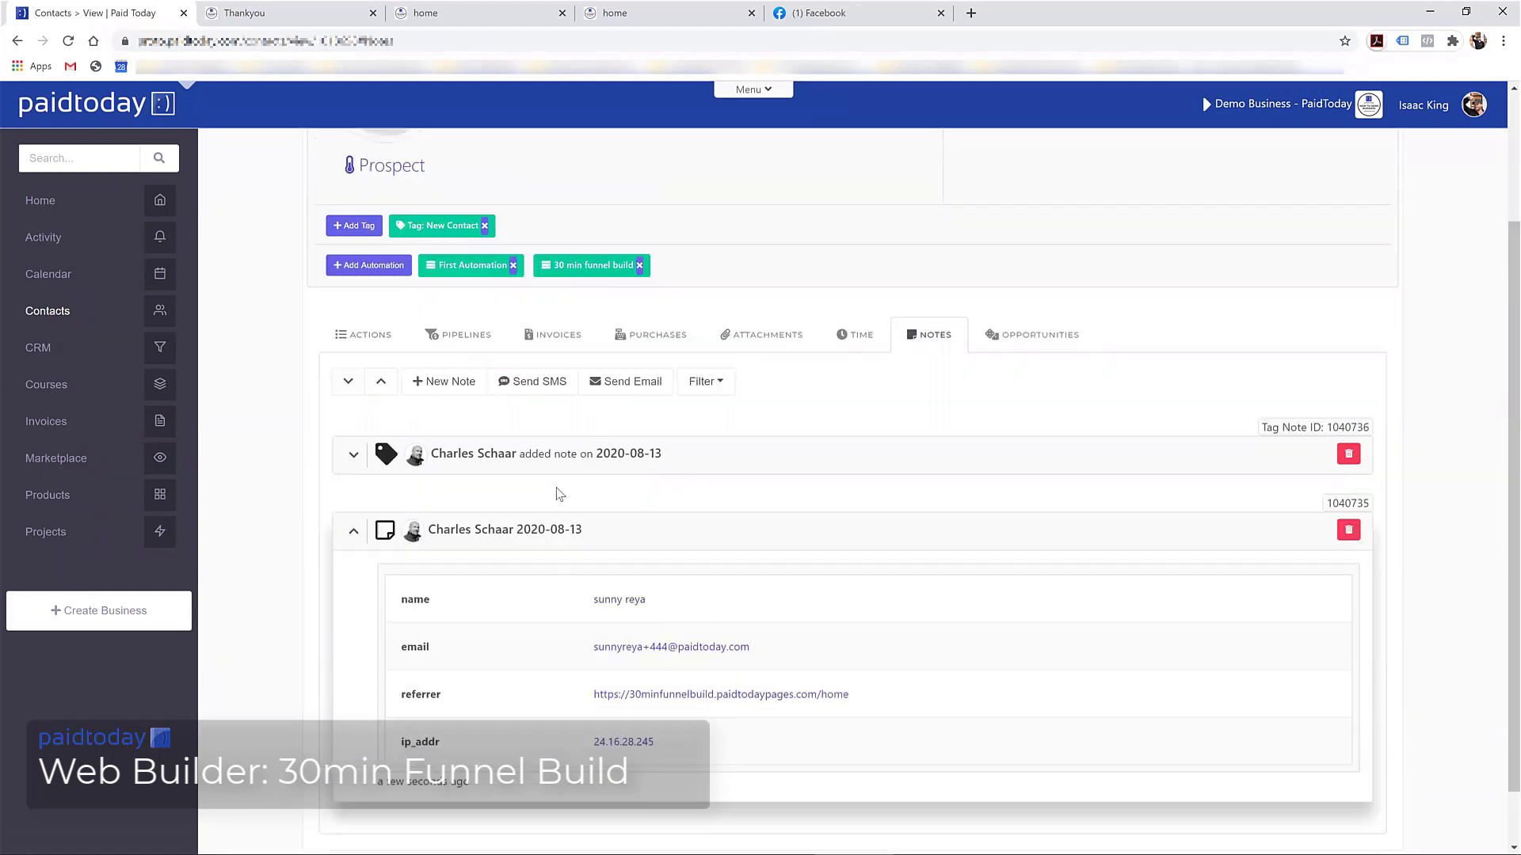
click(55, 348)
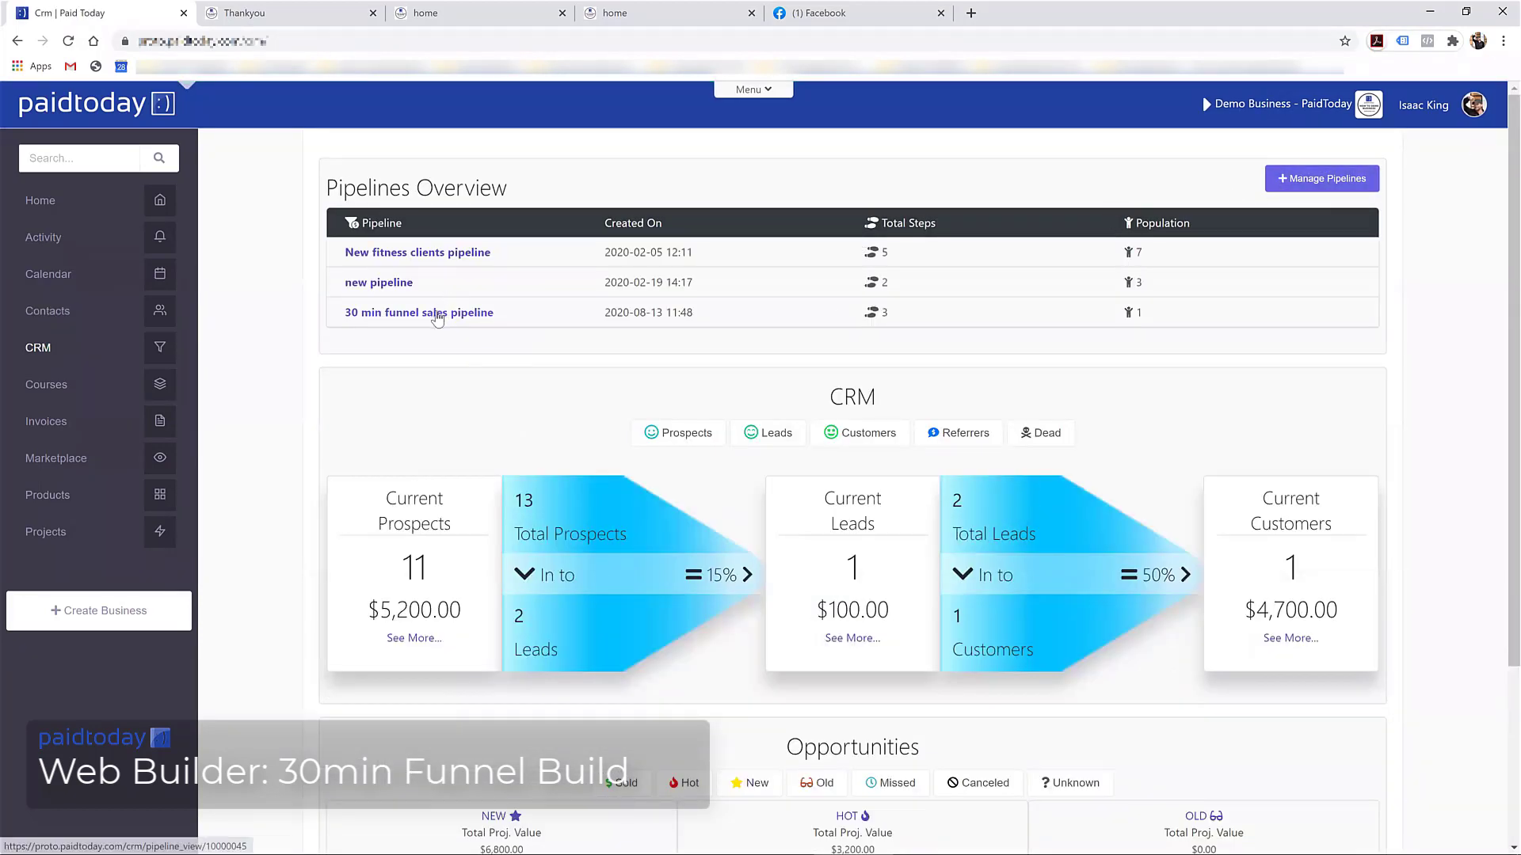
In the 30 min funnel sales pipeline, move the contact card to Opt-in and open its record
click(435, 315)
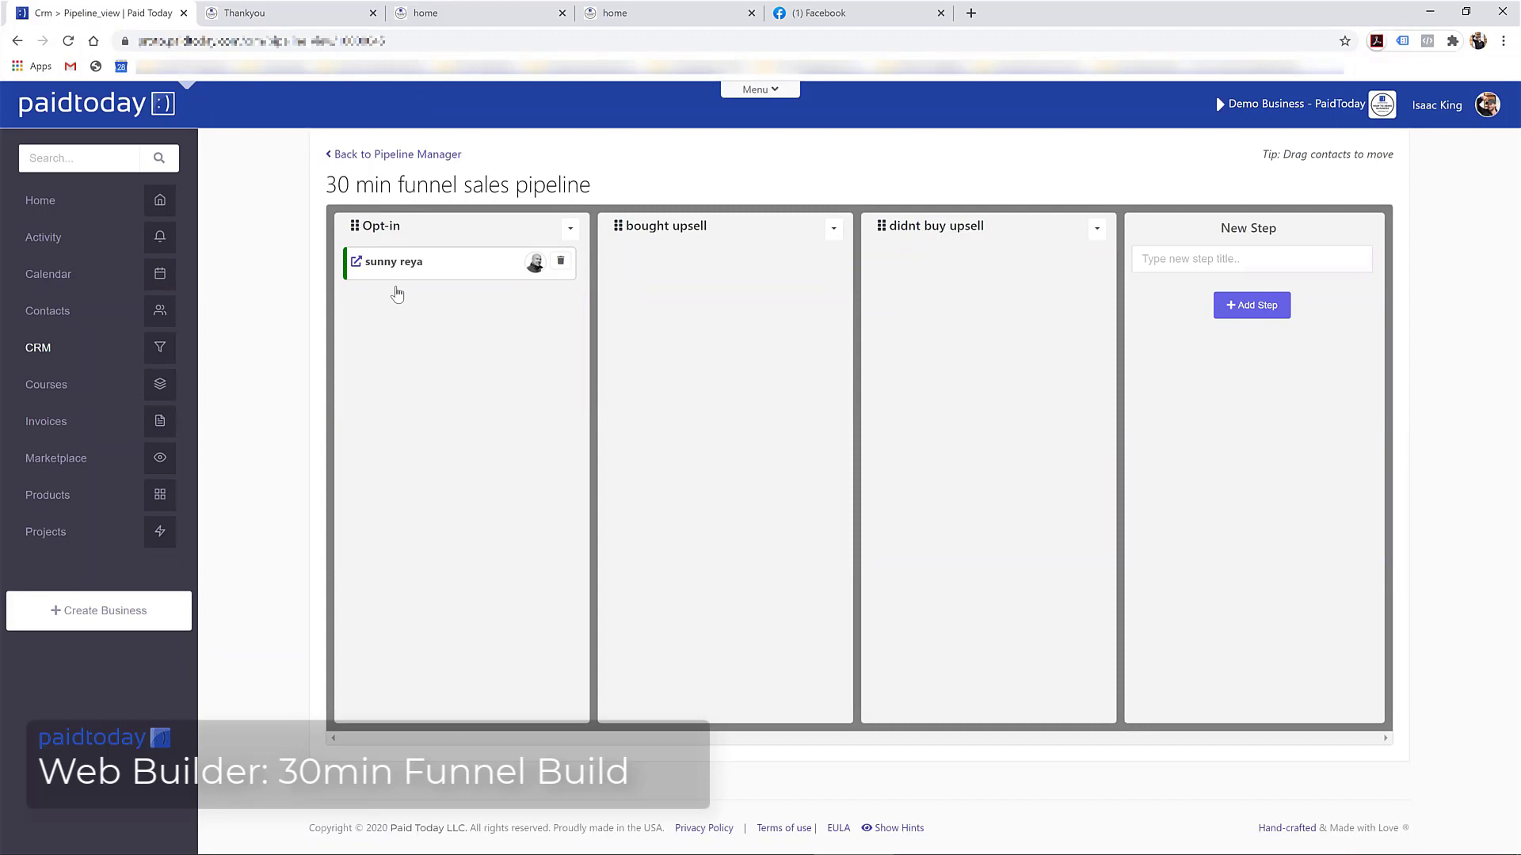
drag(396, 269, 450, 277)
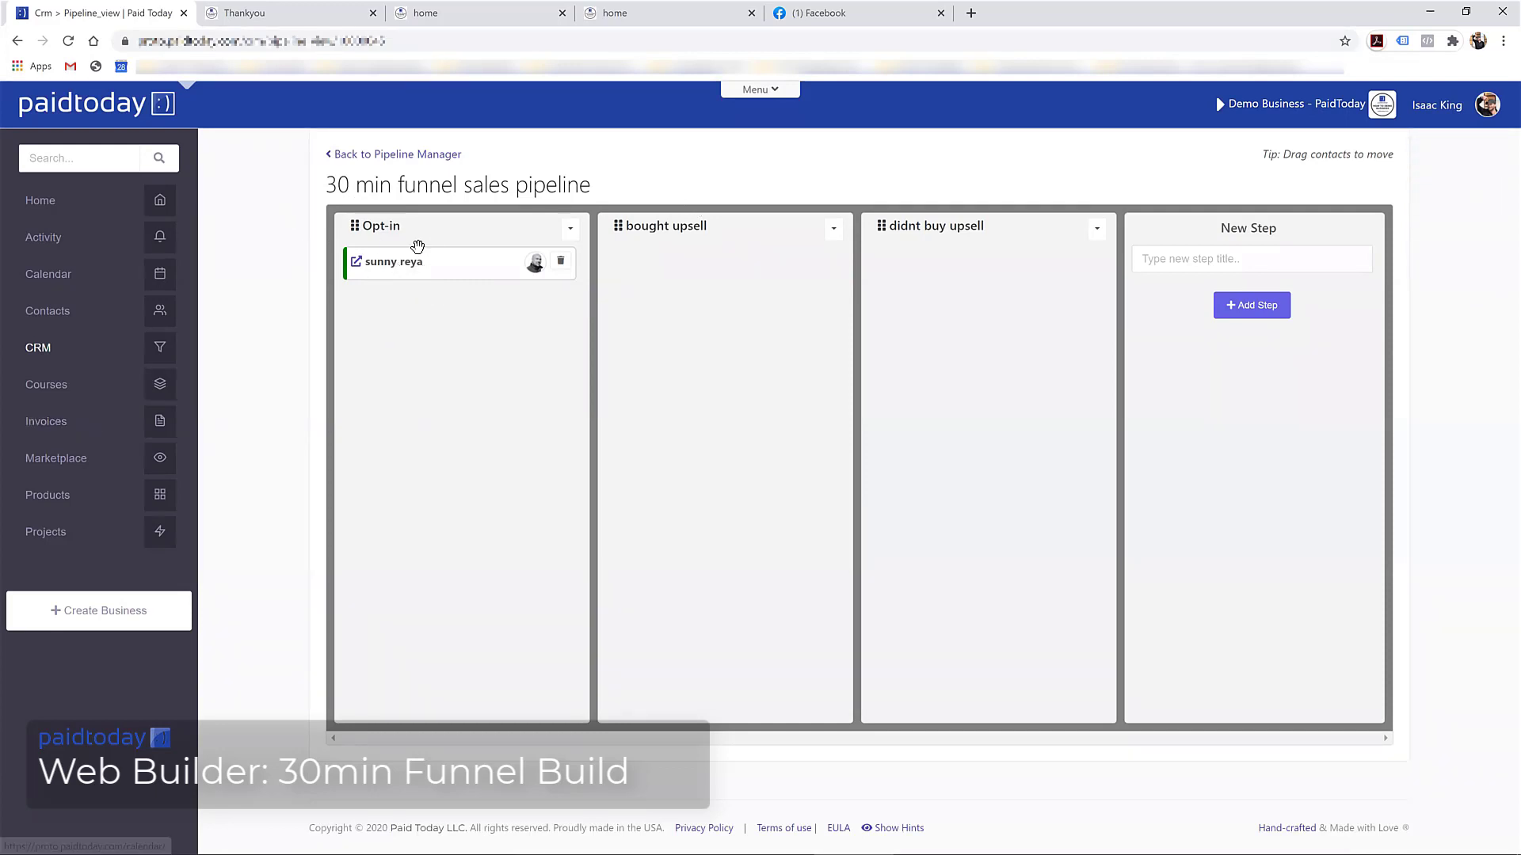
click(356, 263)
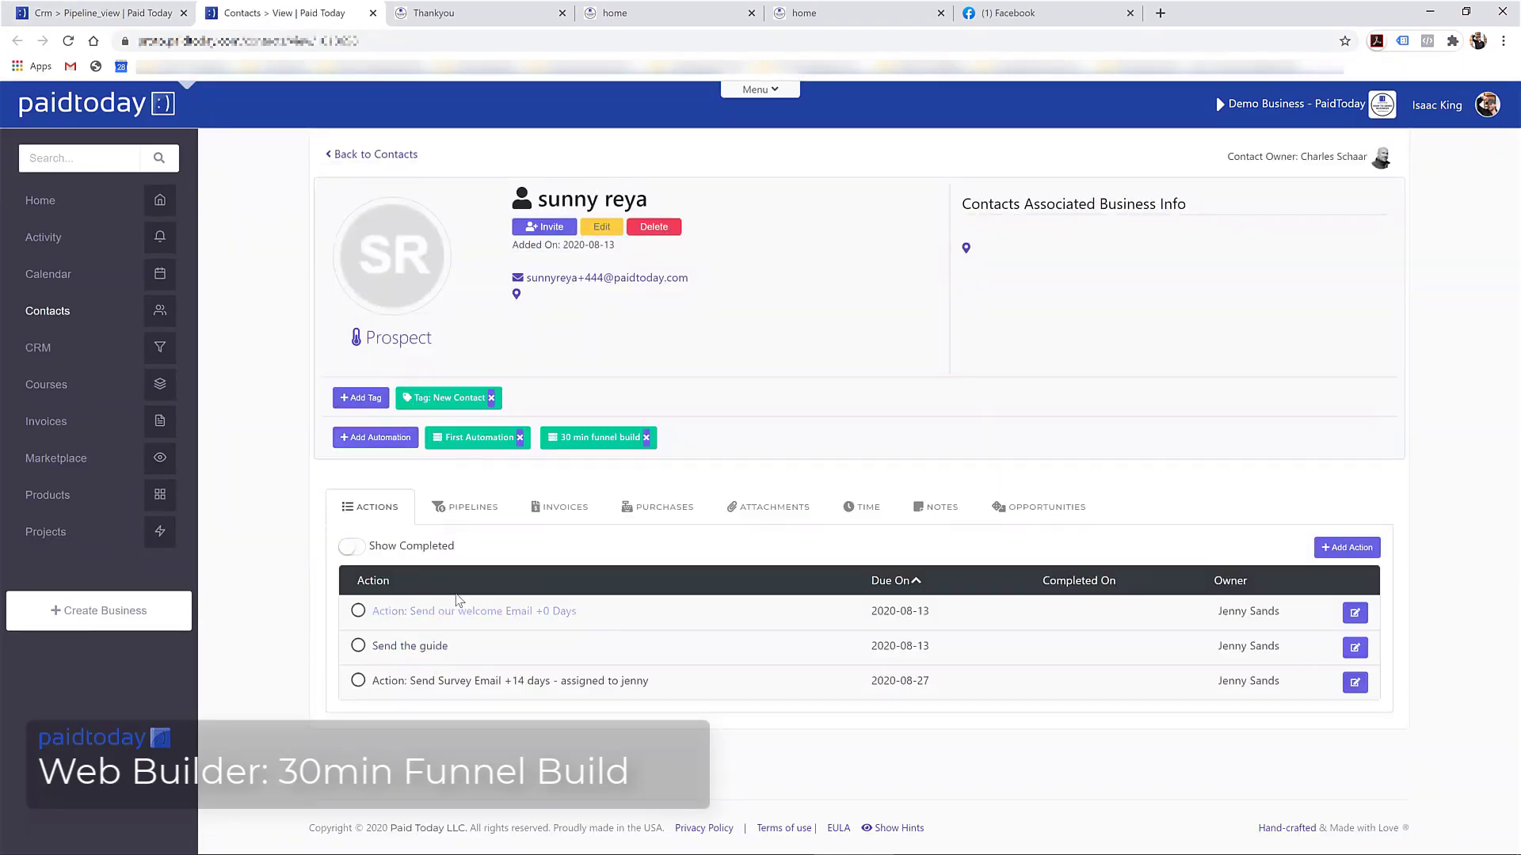
Inspect the contact's Send the guide action, dismiss its details unchanged, and bring up the site menu
click(426, 647)
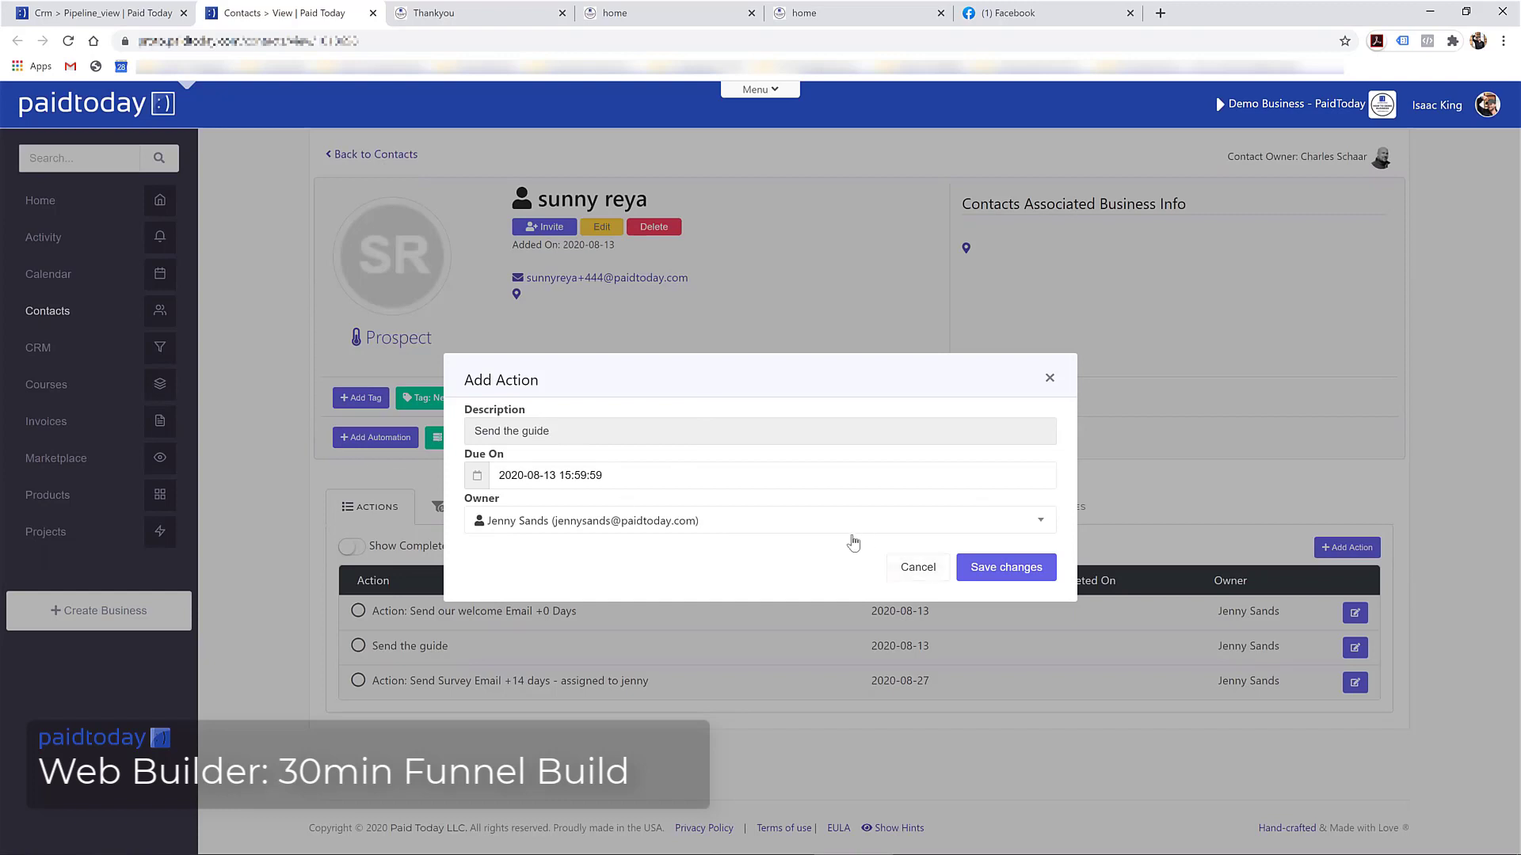
click(910, 564)
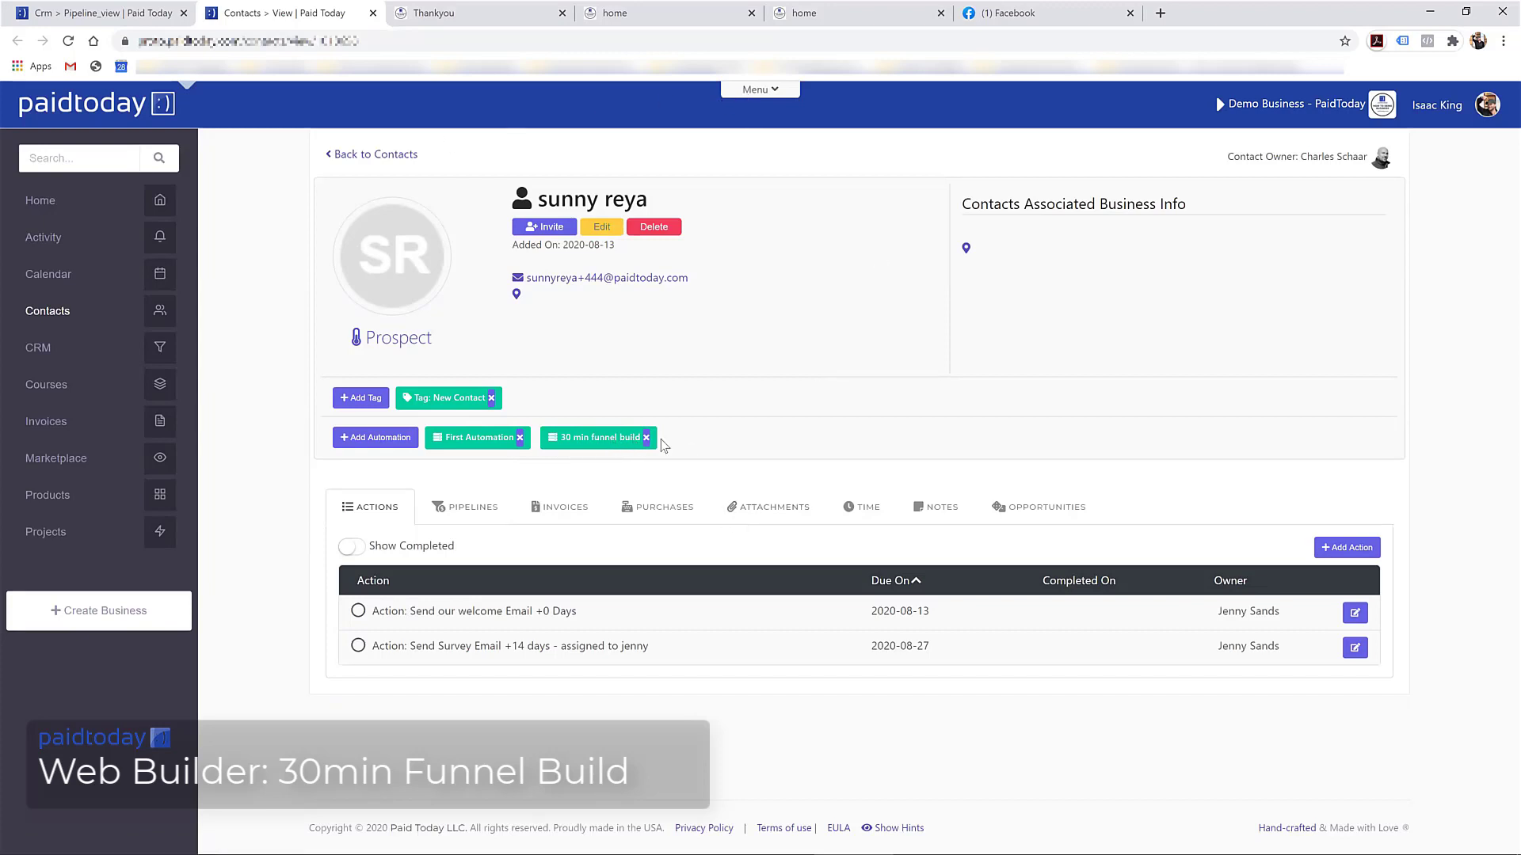
click(759, 91)
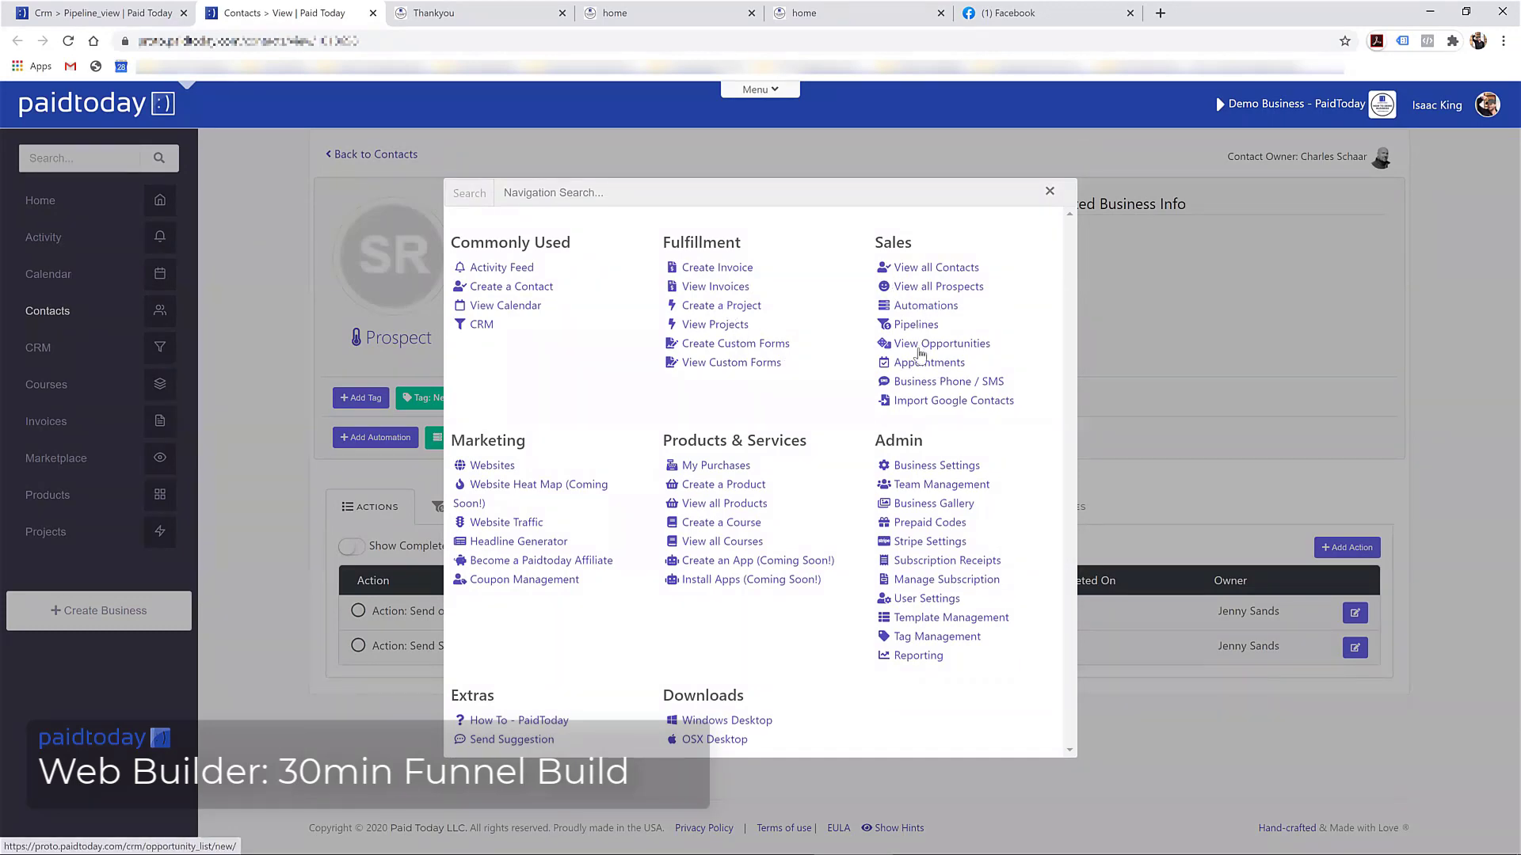
Check the booking appointments list from the navigation menu
click(1171, 317)
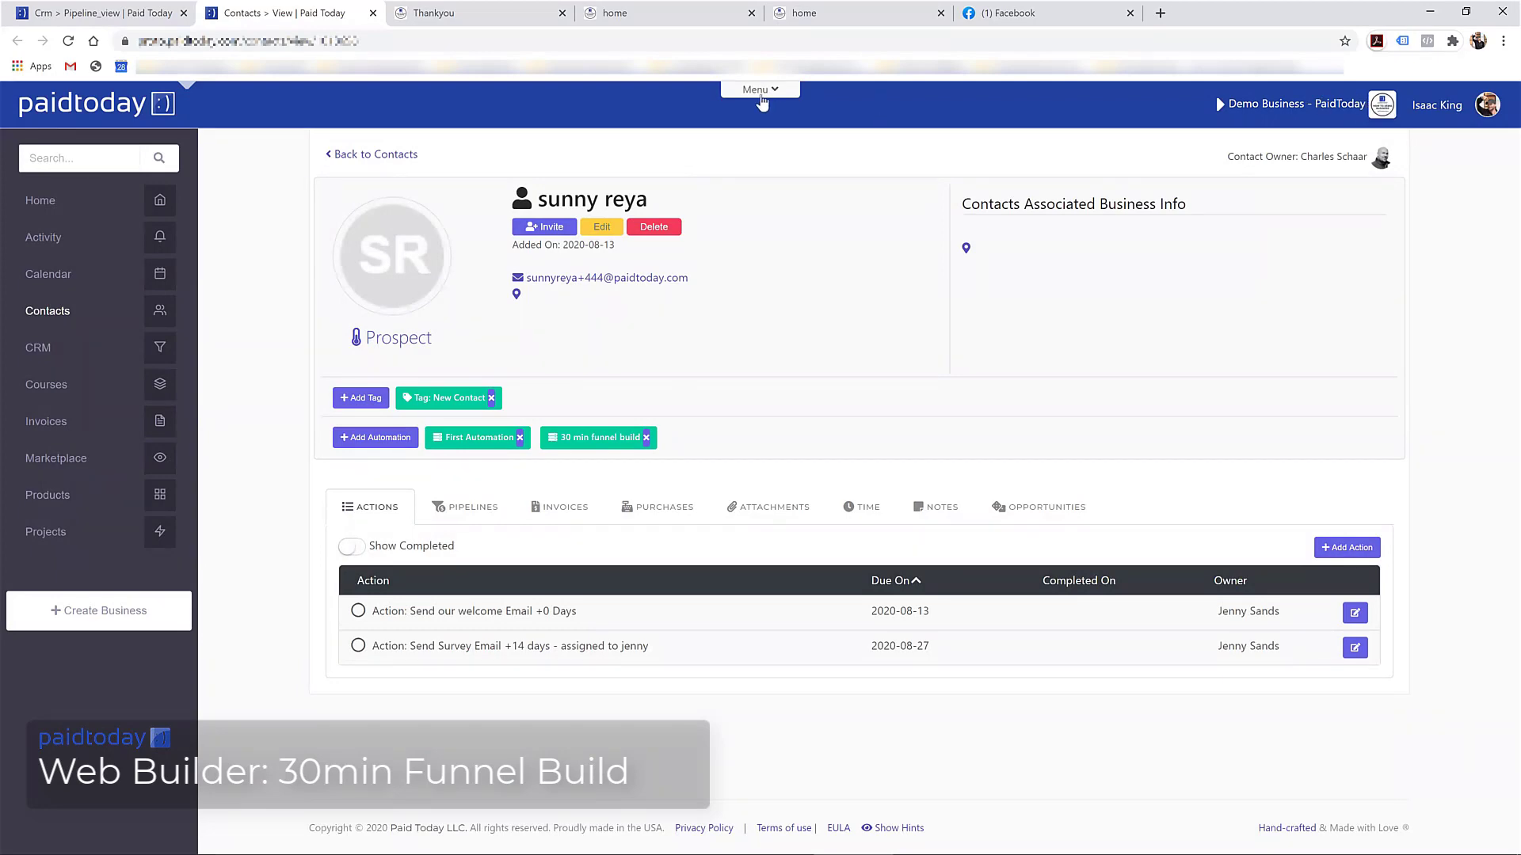
click(760, 91)
click(895, 360)
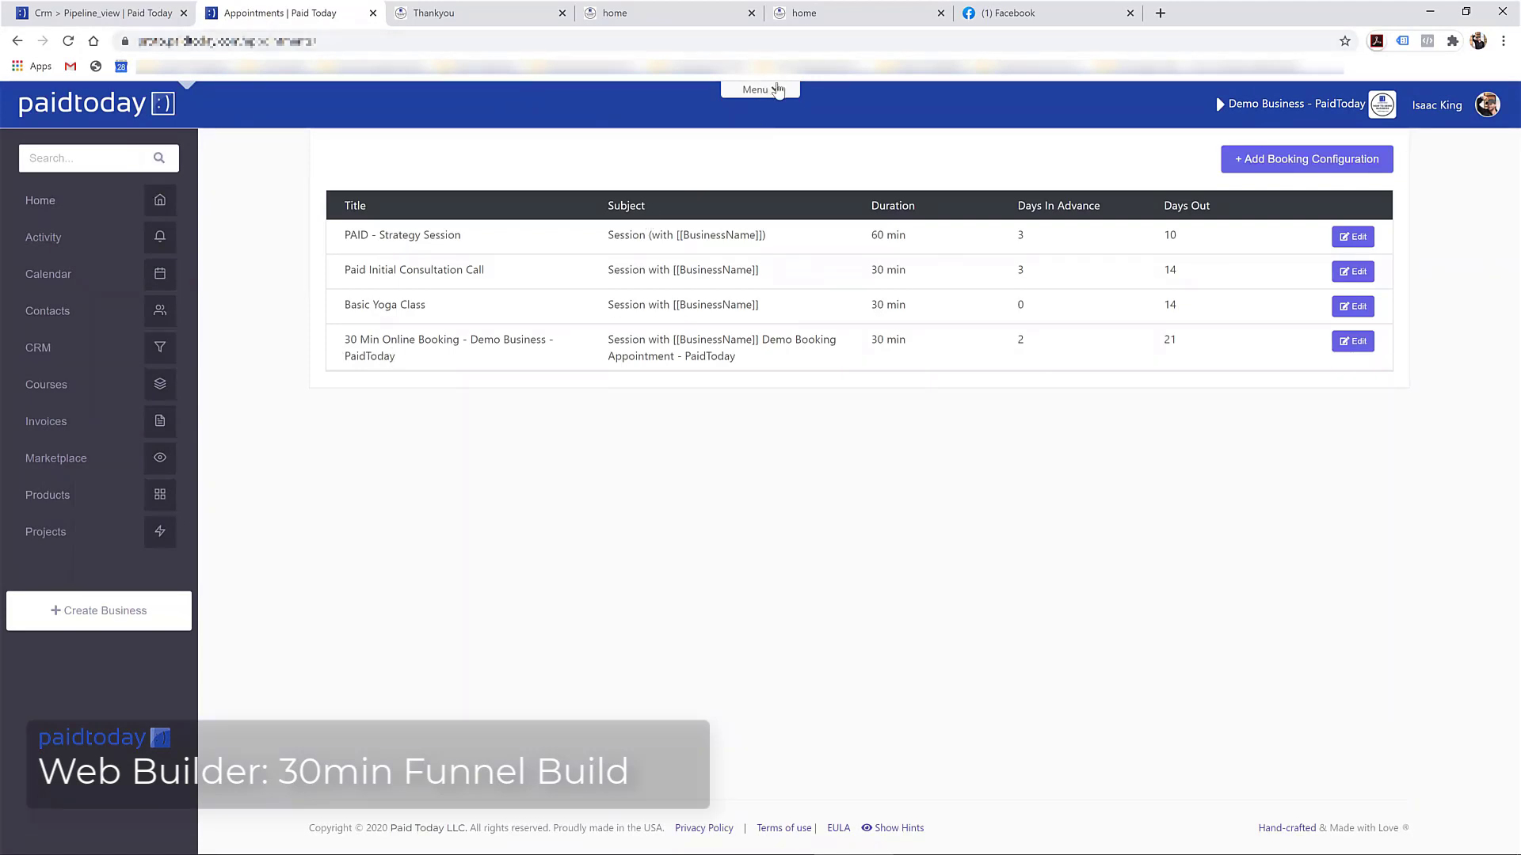
Go to Websites and open the 30 min funnel build home page in the builder
click(759, 89)
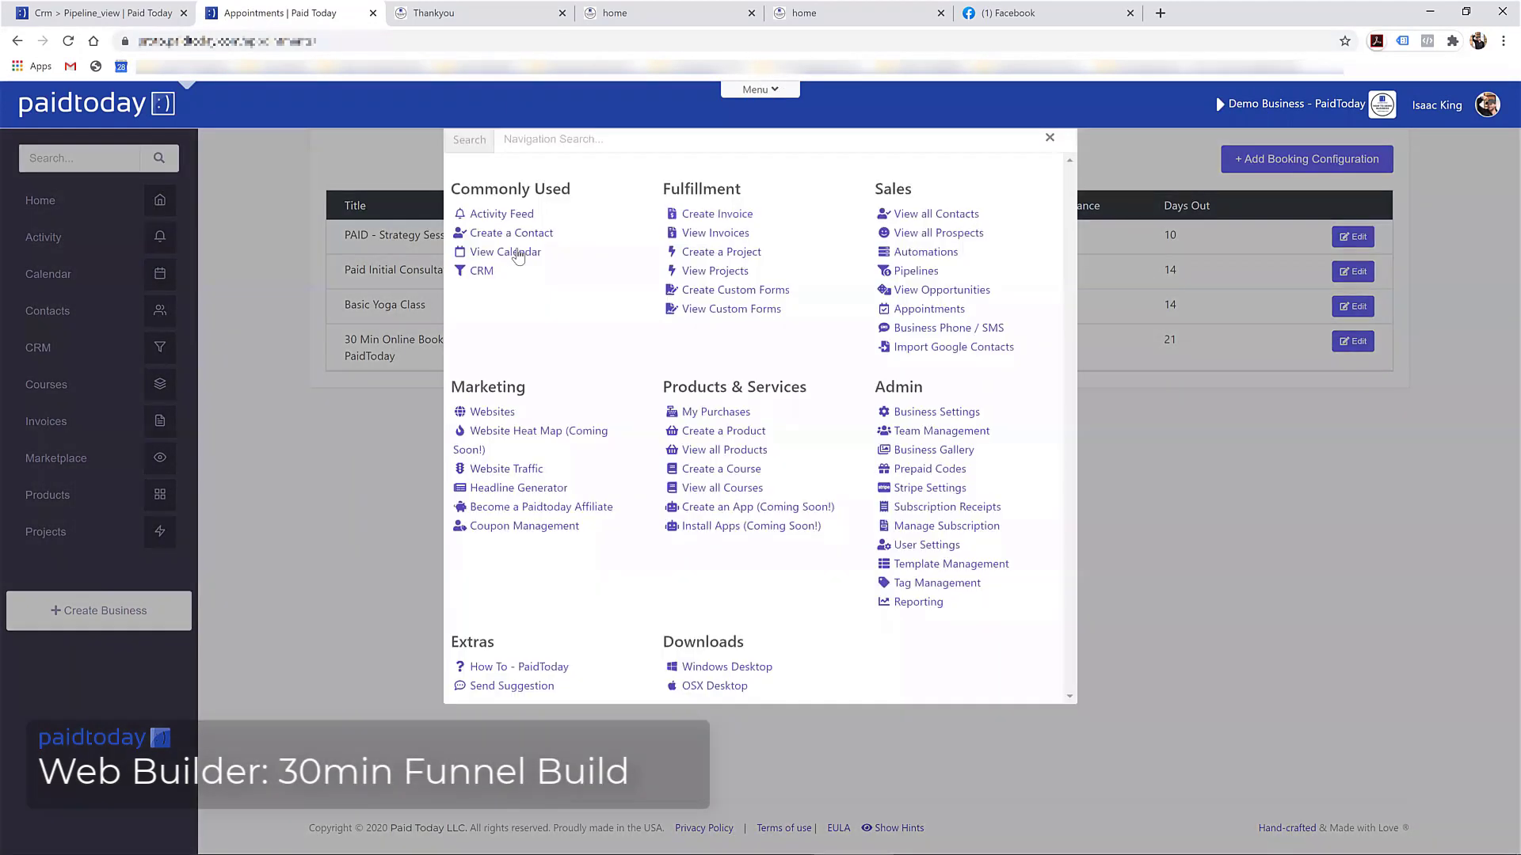
click(495, 466)
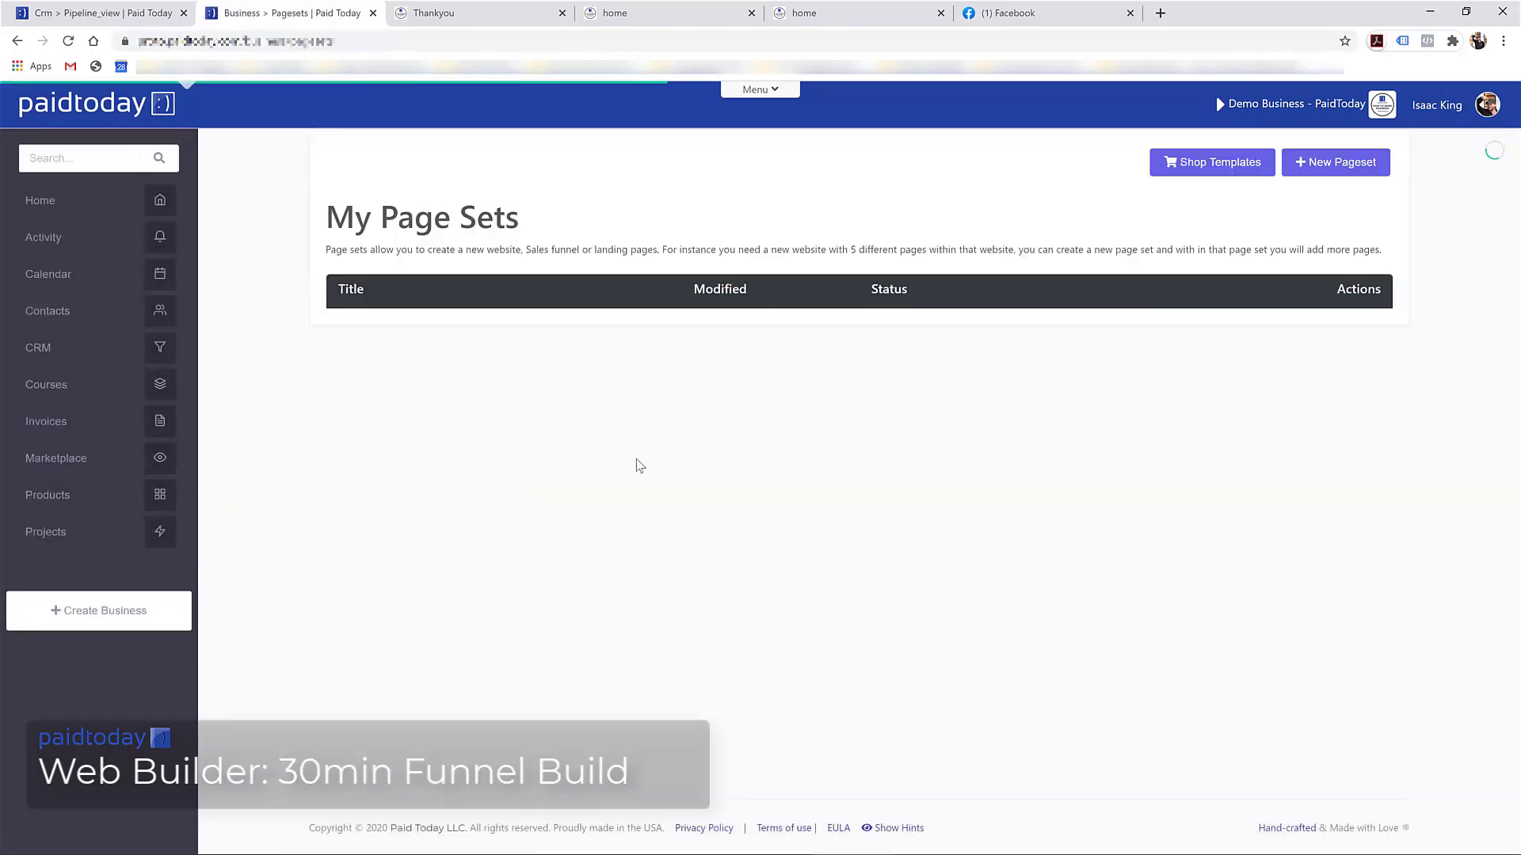
scroll(723, 535, down, 2)
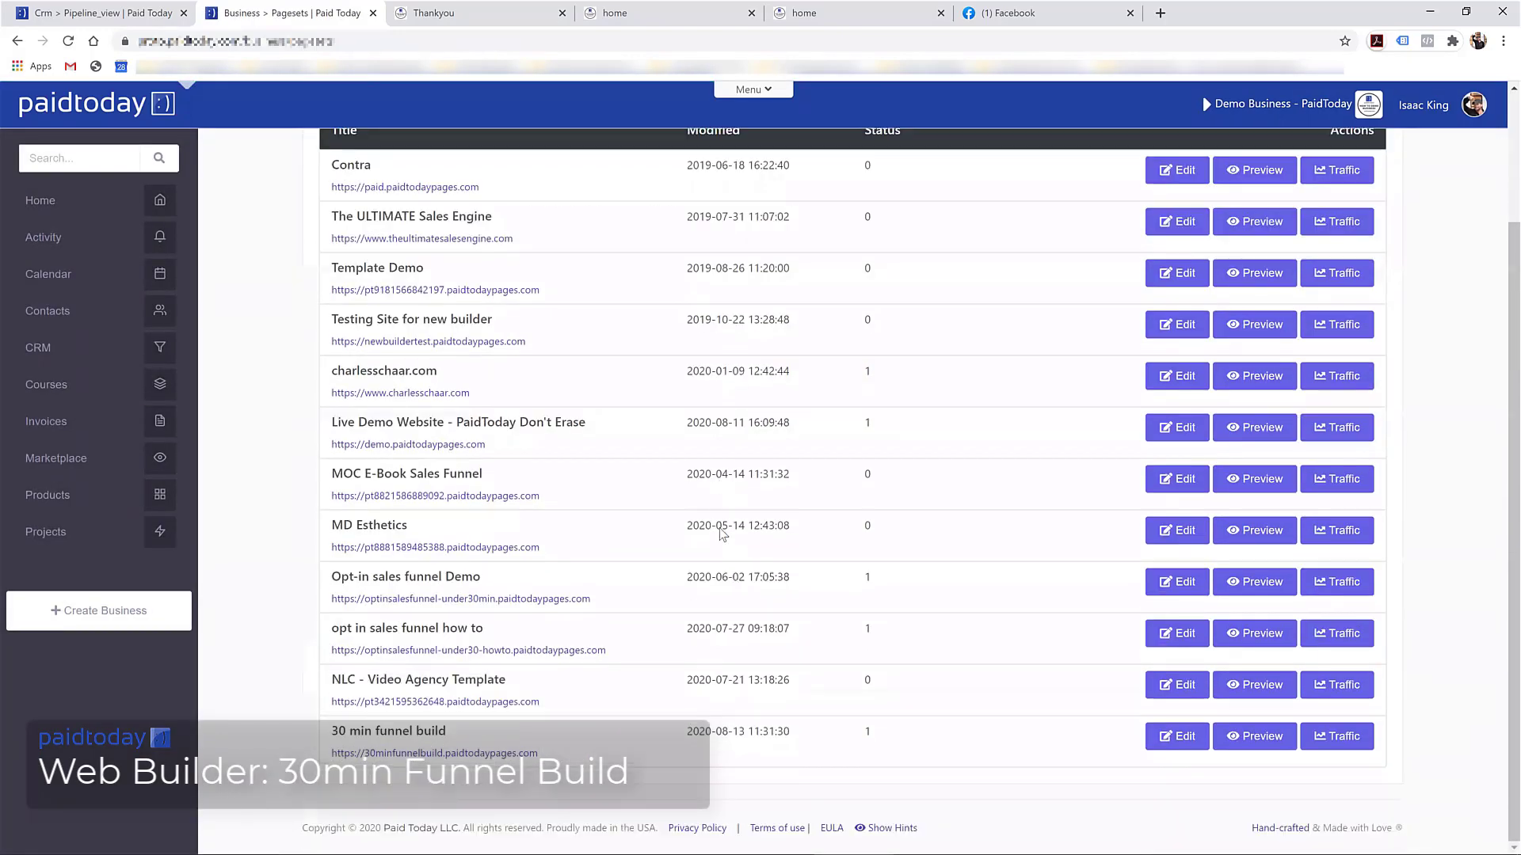
click(1176, 736)
scroll(848, 537, down, 3)
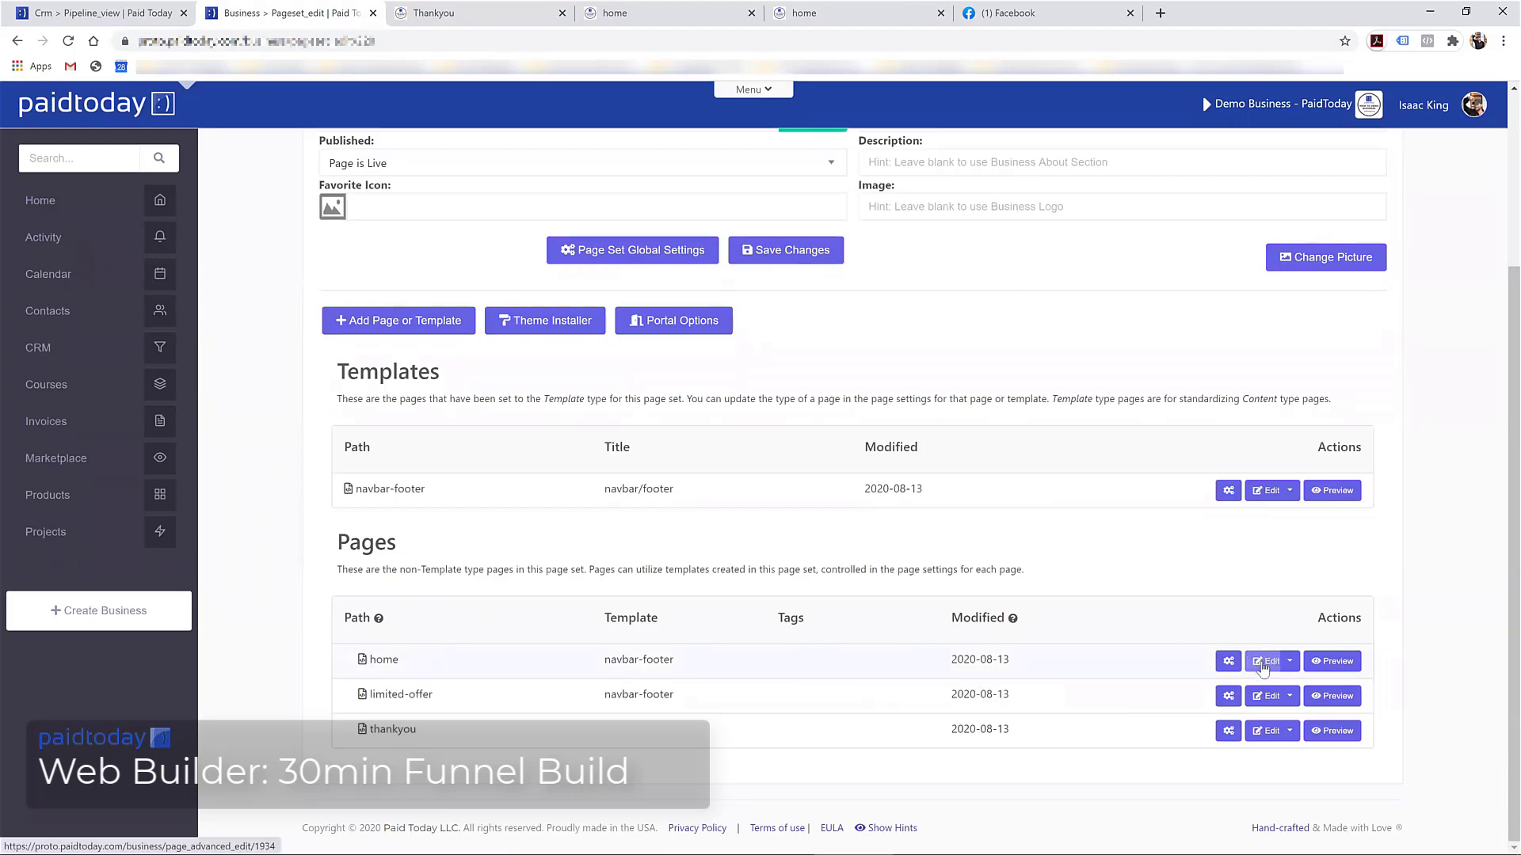
click(1265, 662)
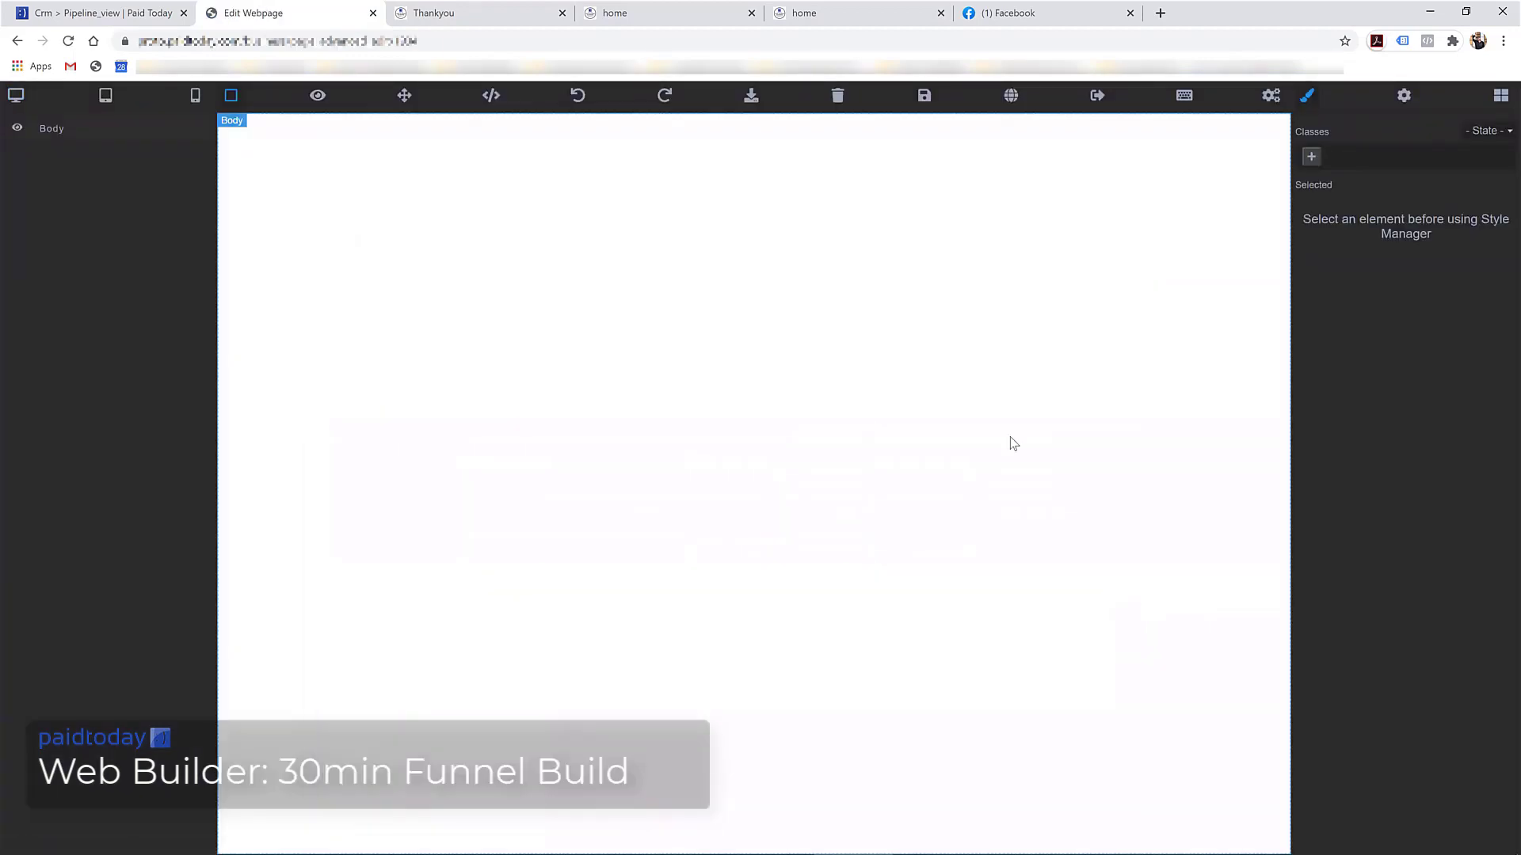
Drop a heading-and-image block from the Blocks contents category below the testimonials section
scroll(1081, 479, down, 3)
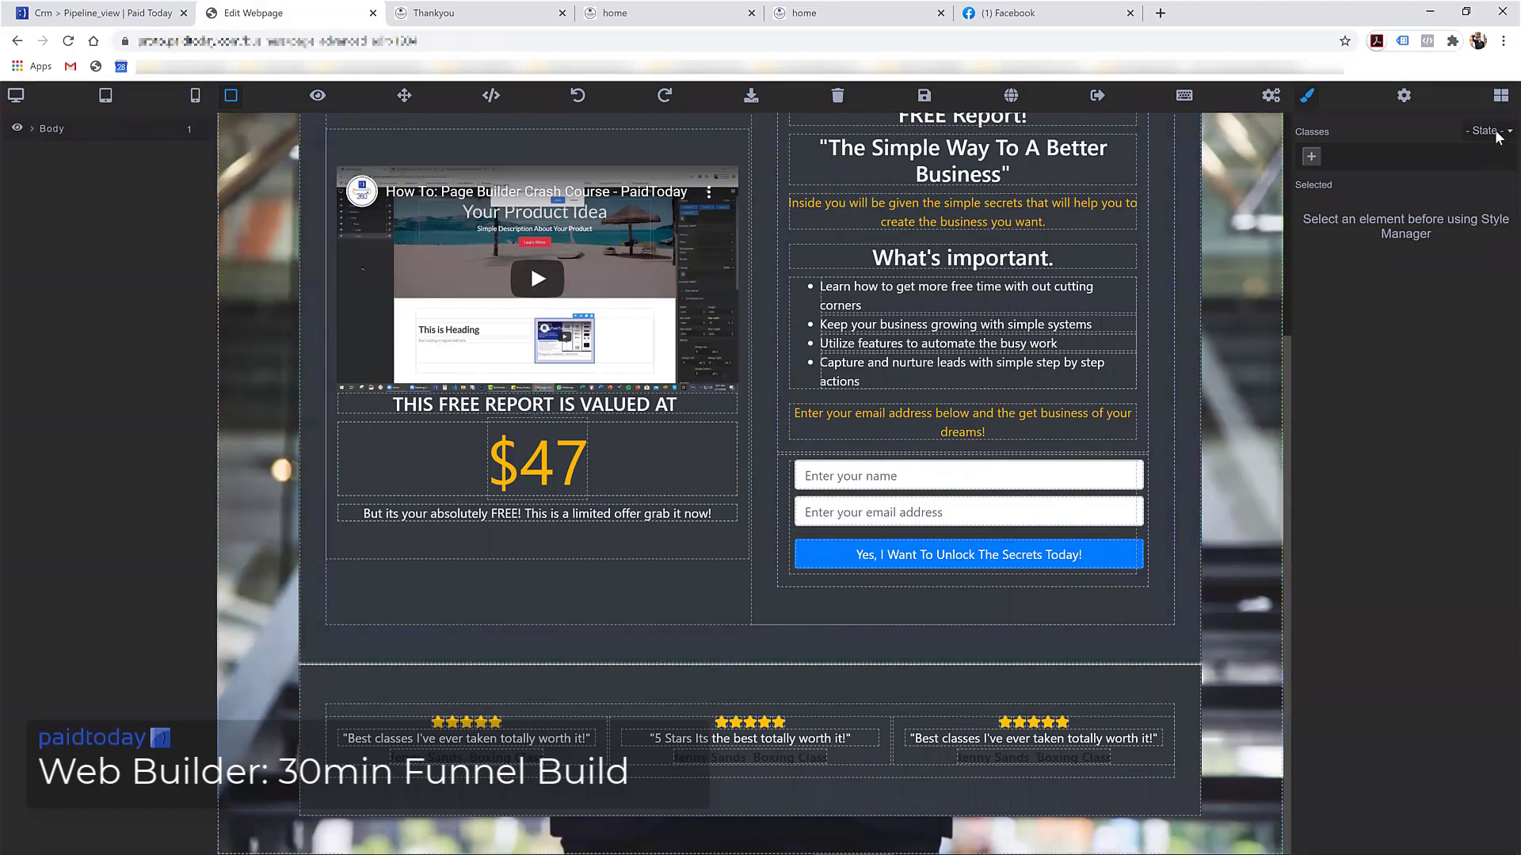
click(1500, 95)
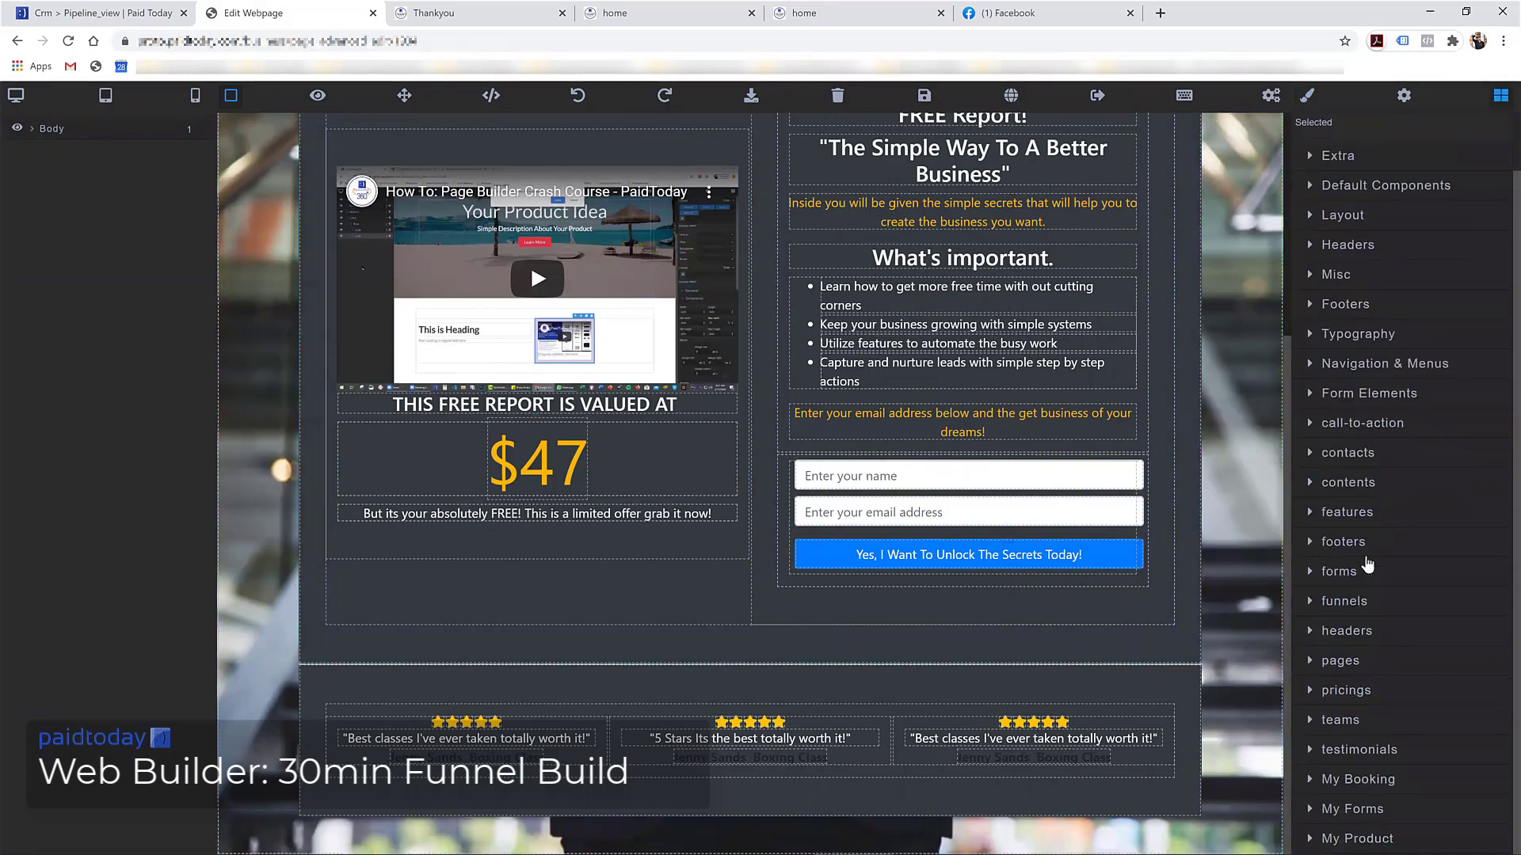
click(1358, 483)
scroll(1370, 546, down, 3)
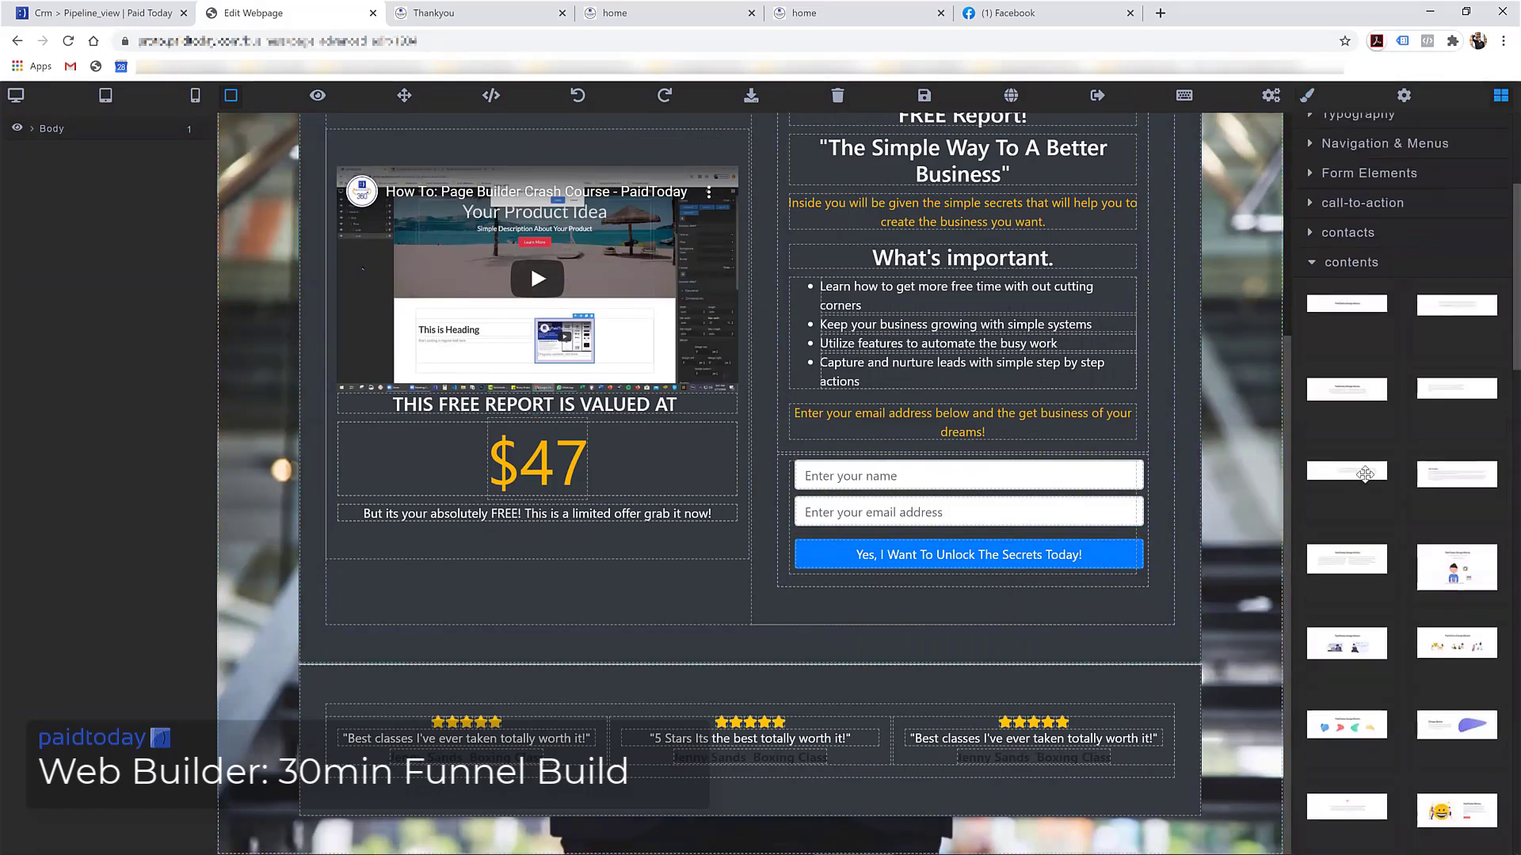
scroll(1365, 474, up, 1)
scroll(1364, 474, down, 5)
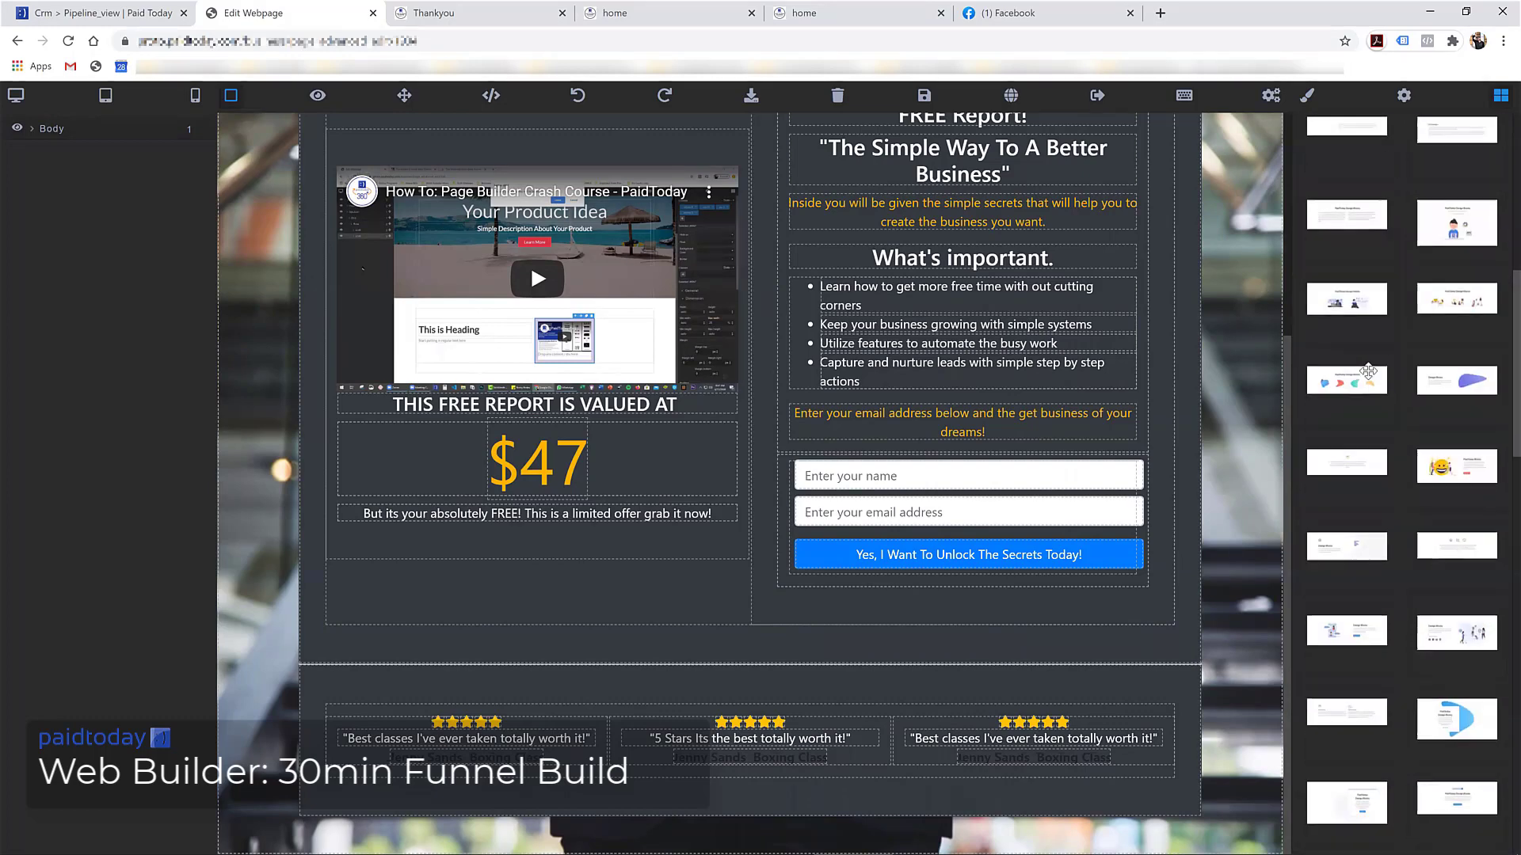
scroll(1368, 372, down, 10)
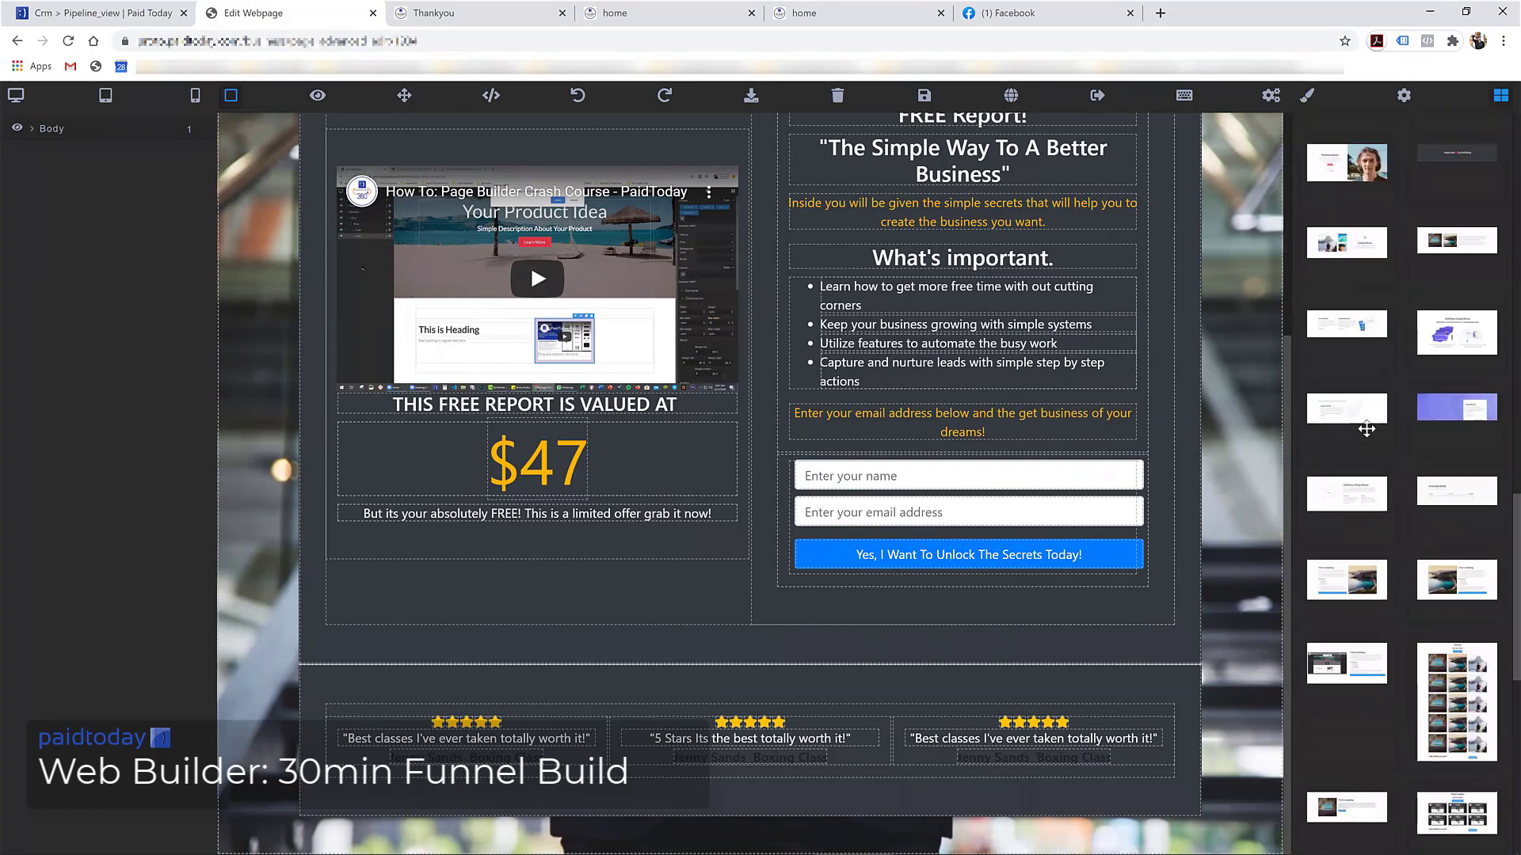
scroll(1366, 429, down, 3)
scroll(1344, 491, down, 4)
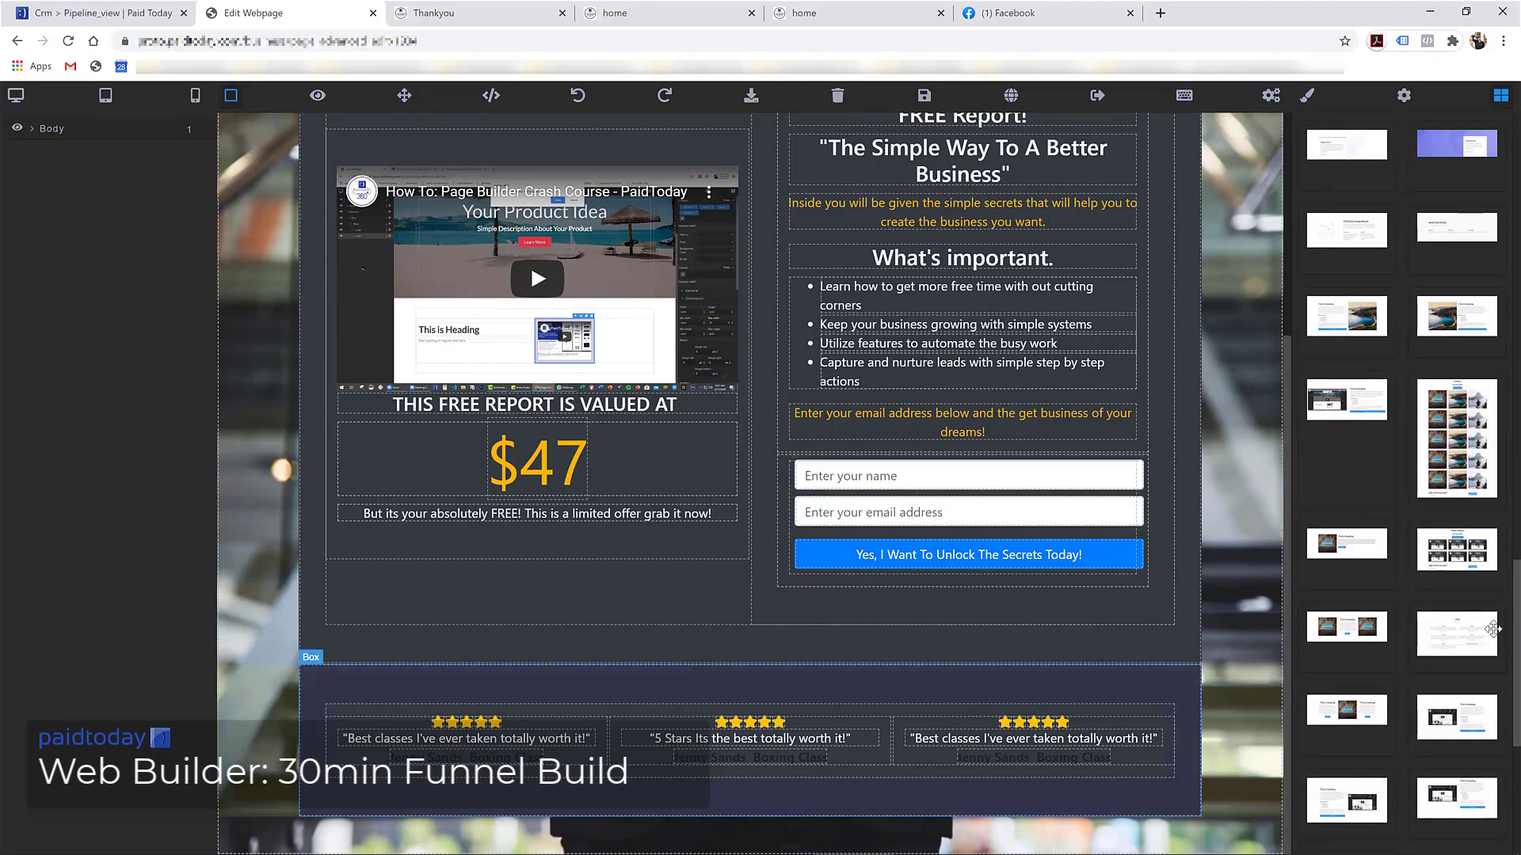
drag(1356, 325, 1048, 838)
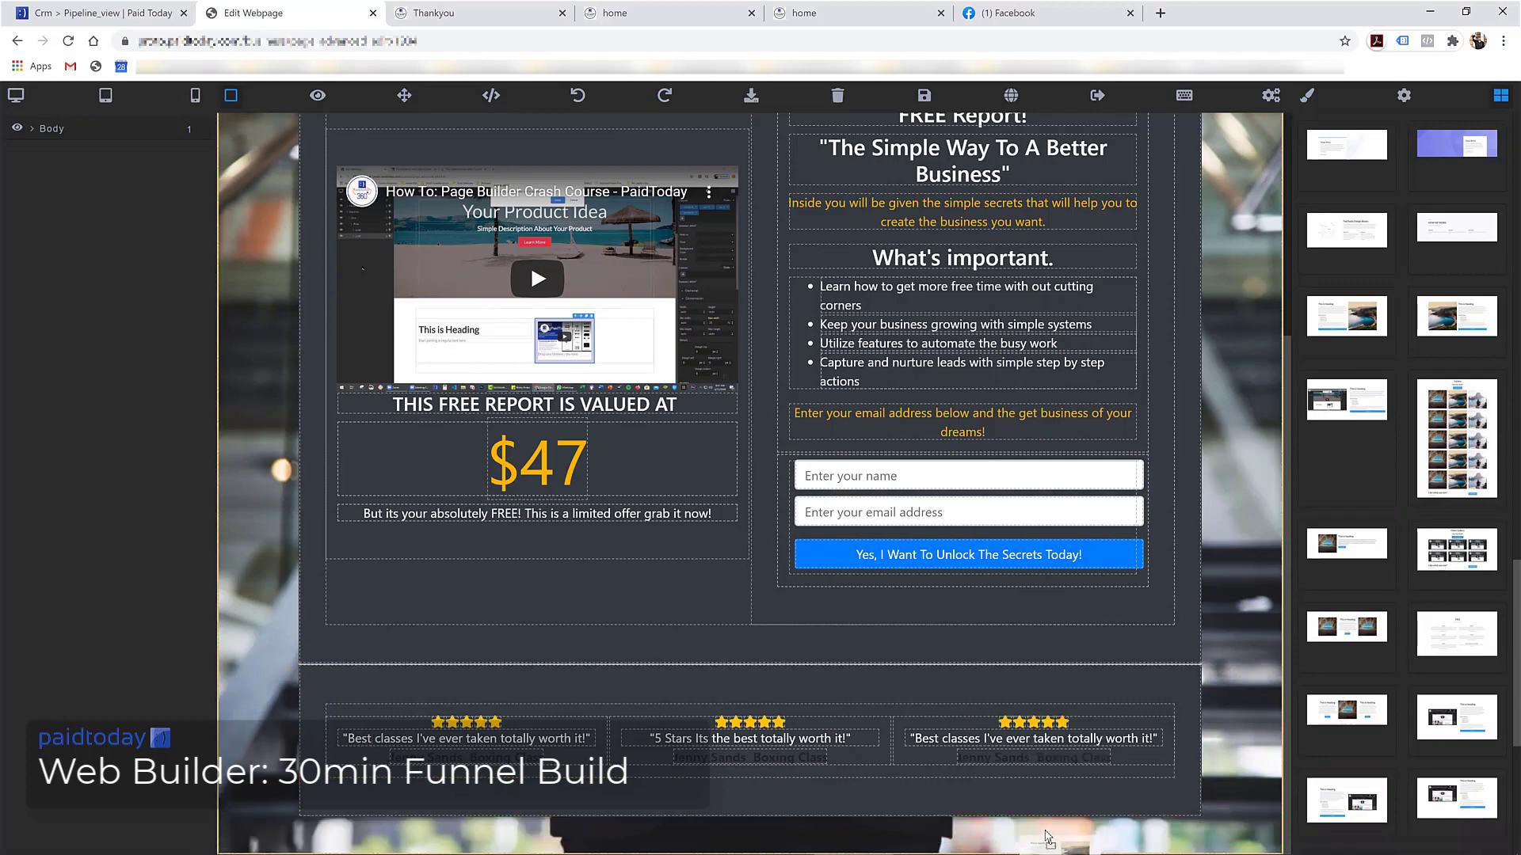
scroll(1005, 652, down, 8)
Change the new section's heading to 'Still not sure!' and its paragraph to 'Book a consultation with us'
click(441, 354)
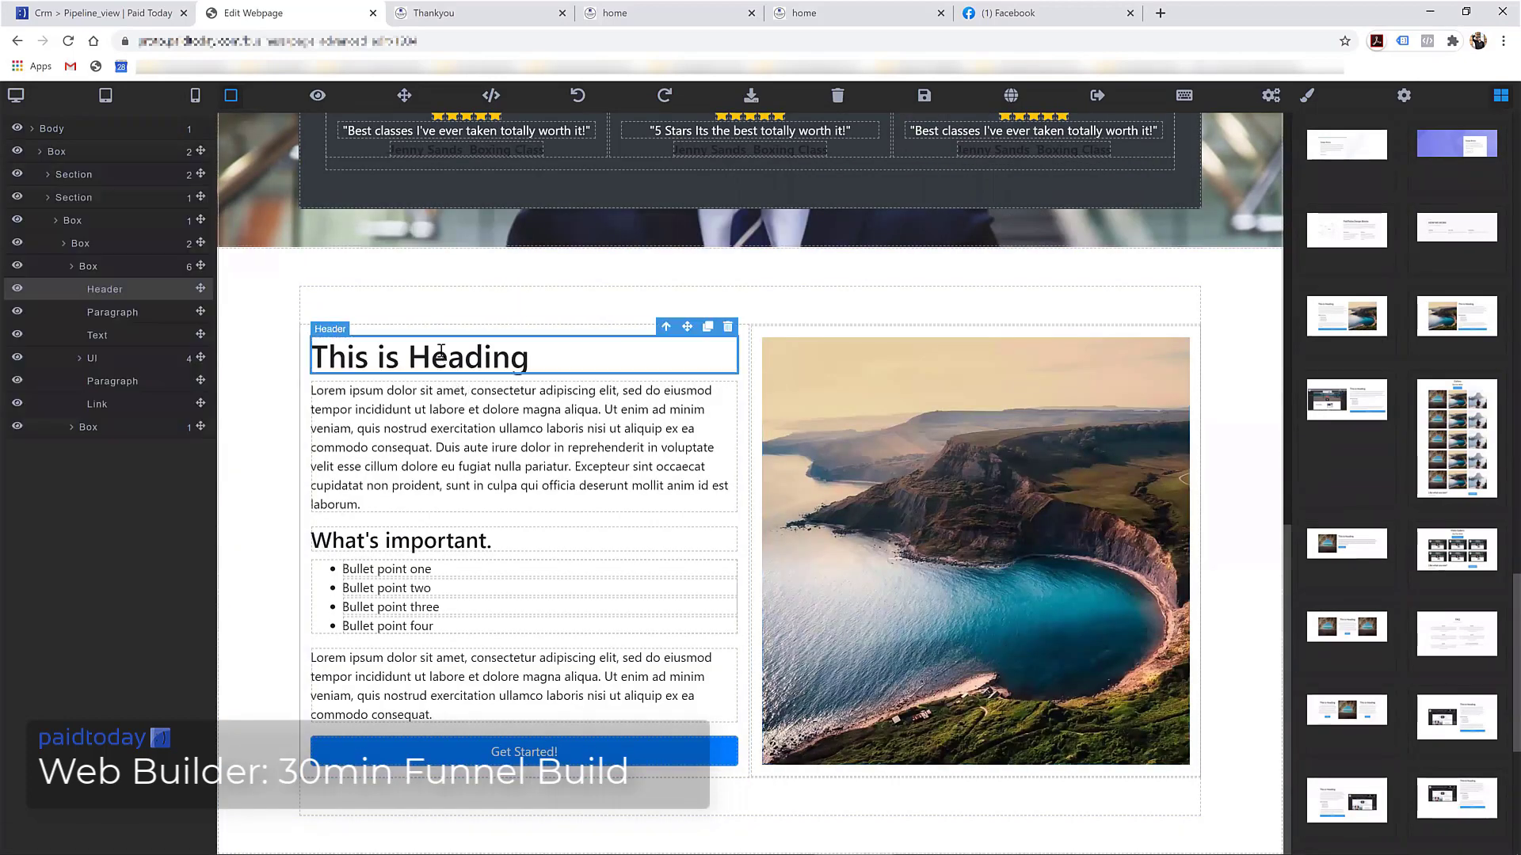
triple_click(441, 350)
text(Still not )
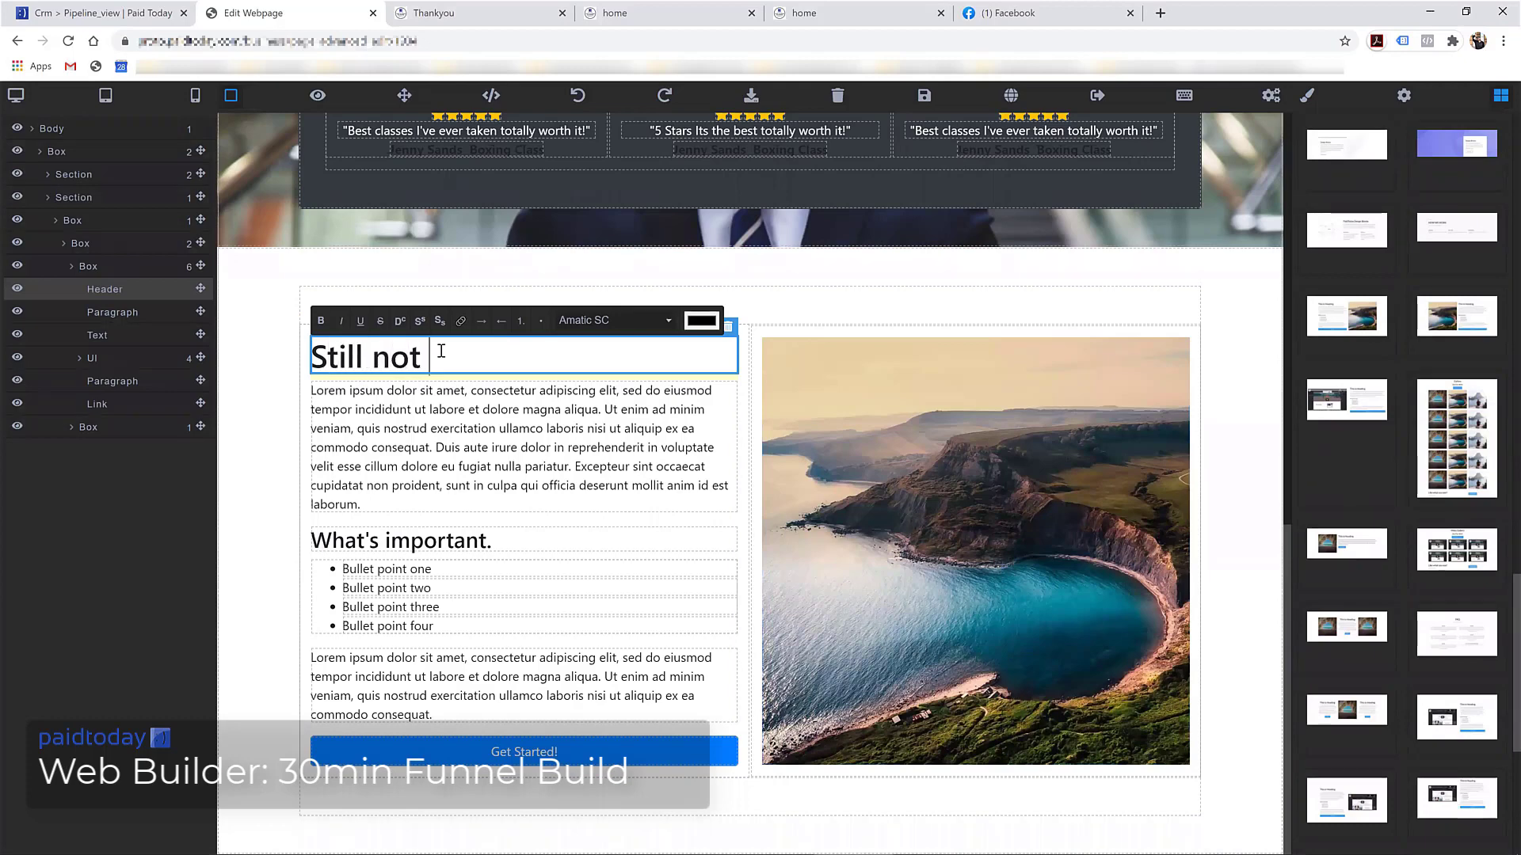
text(sure!)
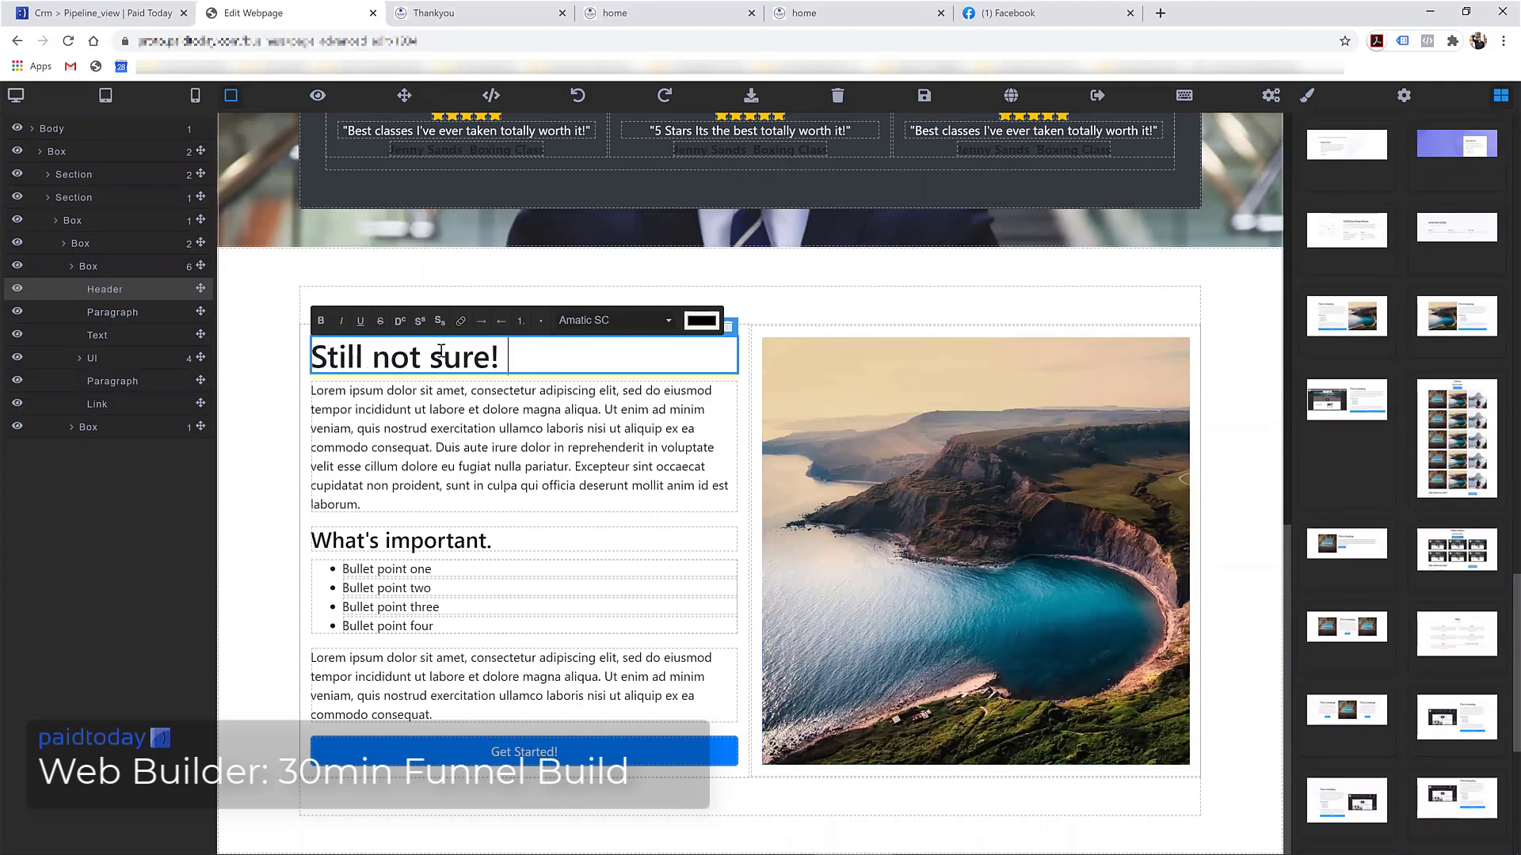
triple_click(457, 434)
text(Book a consultation with us)
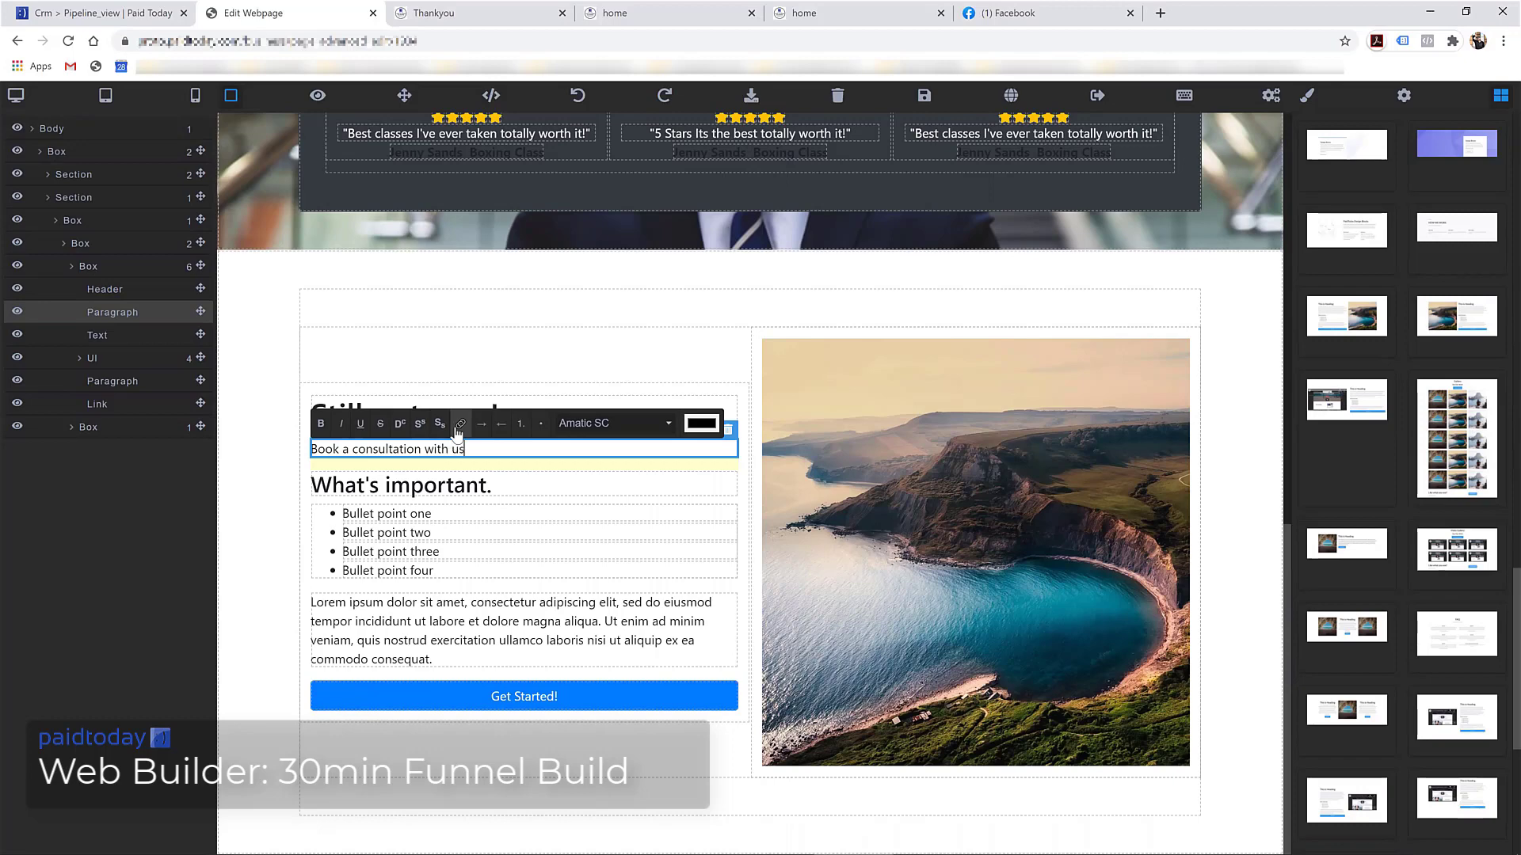
click(974, 511)
scroll(1310, 444, down, 2)
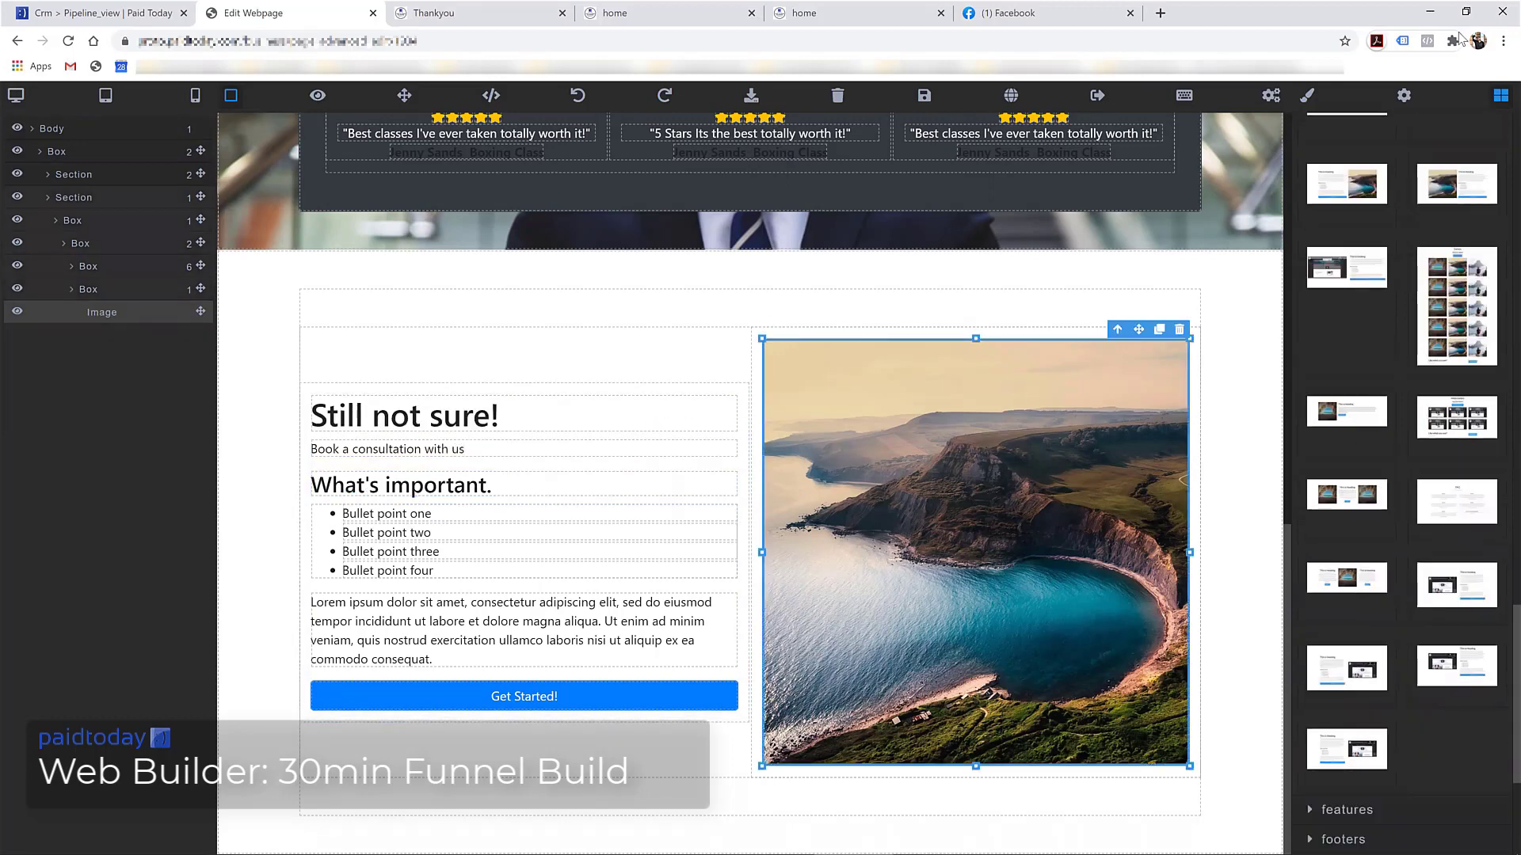
Place the 30 Min Online Booking calendar from My Booking into the section
click(1501, 99)
click(1501, 99)
scroll(1405, 448, down, 20)
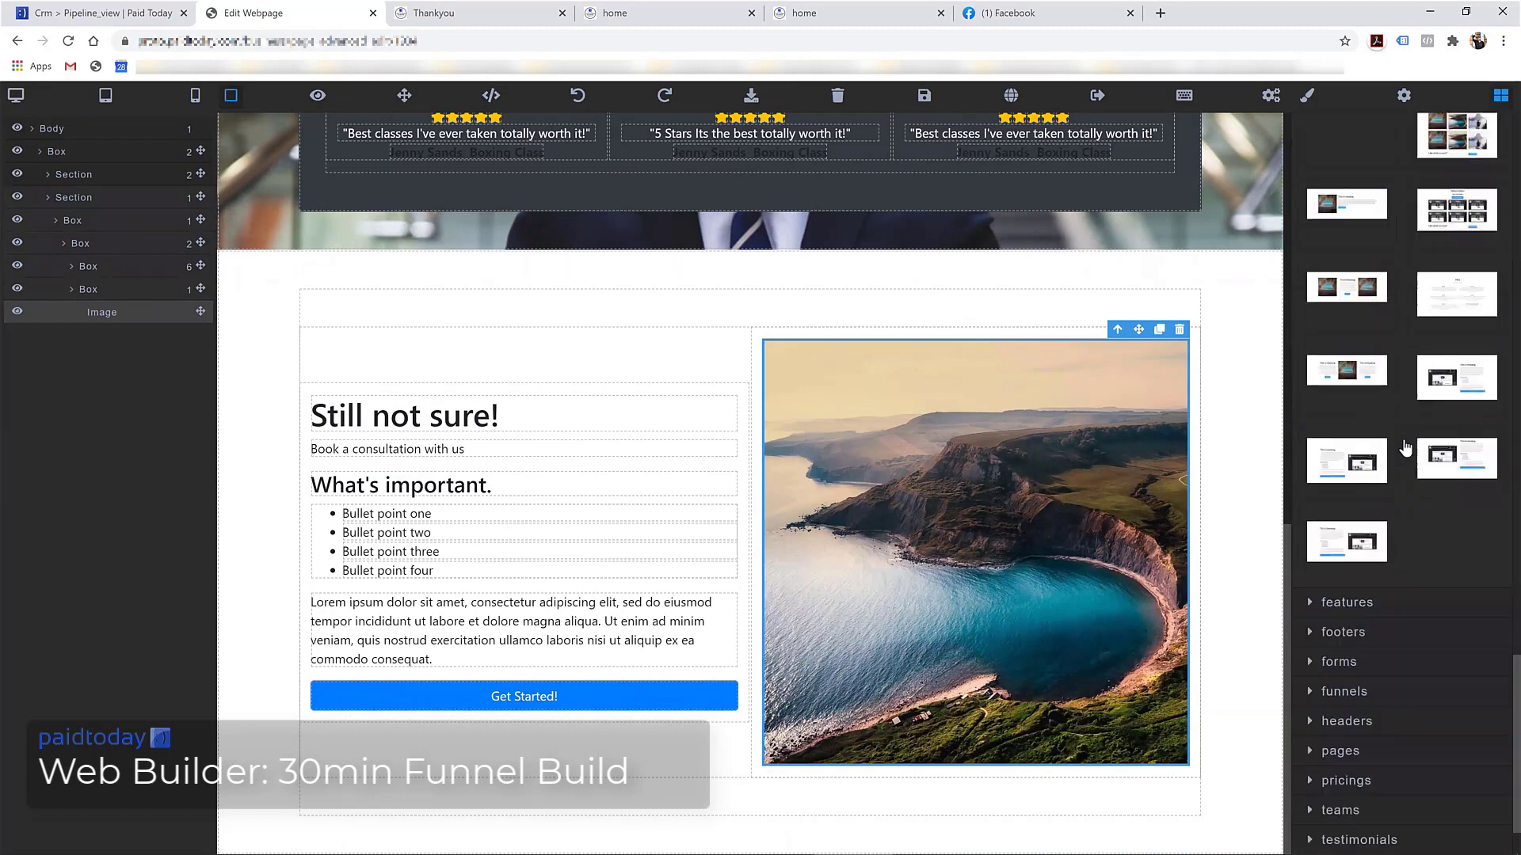
scroll(1398, 475, down, 1)
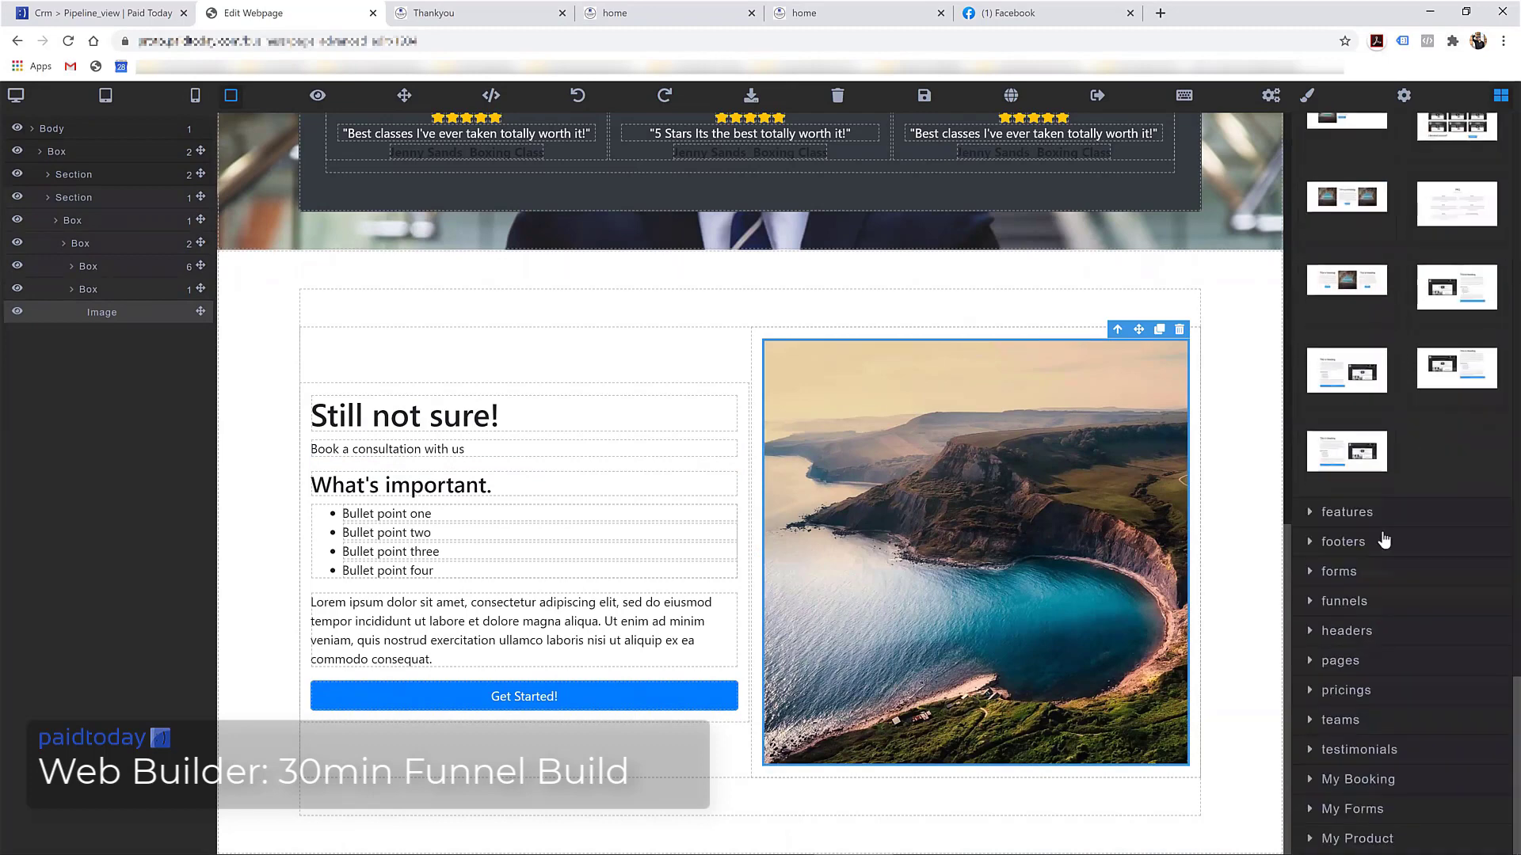
click(1368, 780)
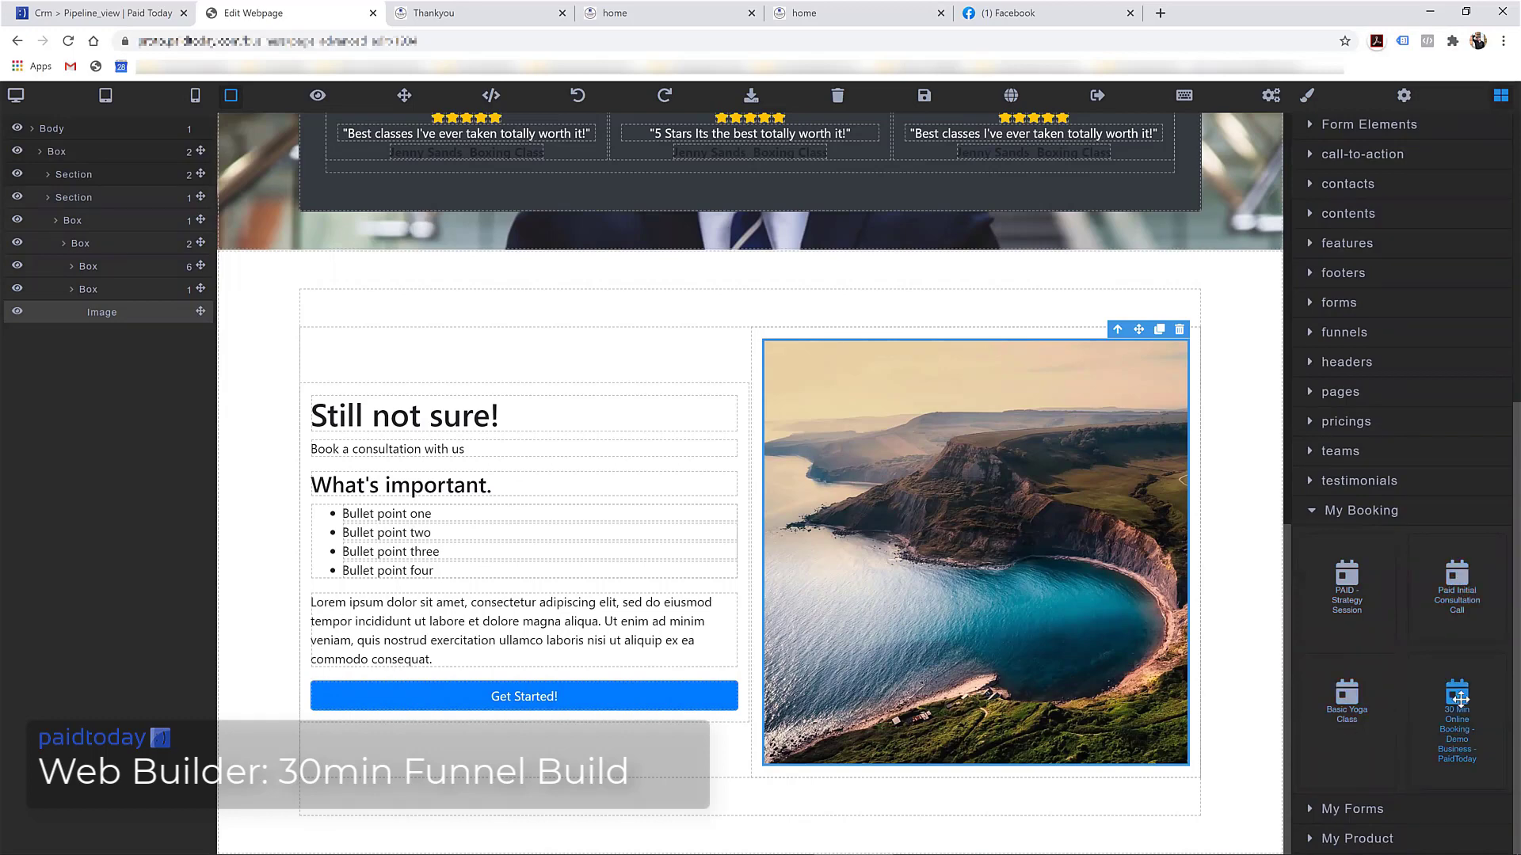
drag(1443, 691, 856, 353)
Delete the landscape photo beneath the calendar and save the page
scroll(943, 475, down, 3)
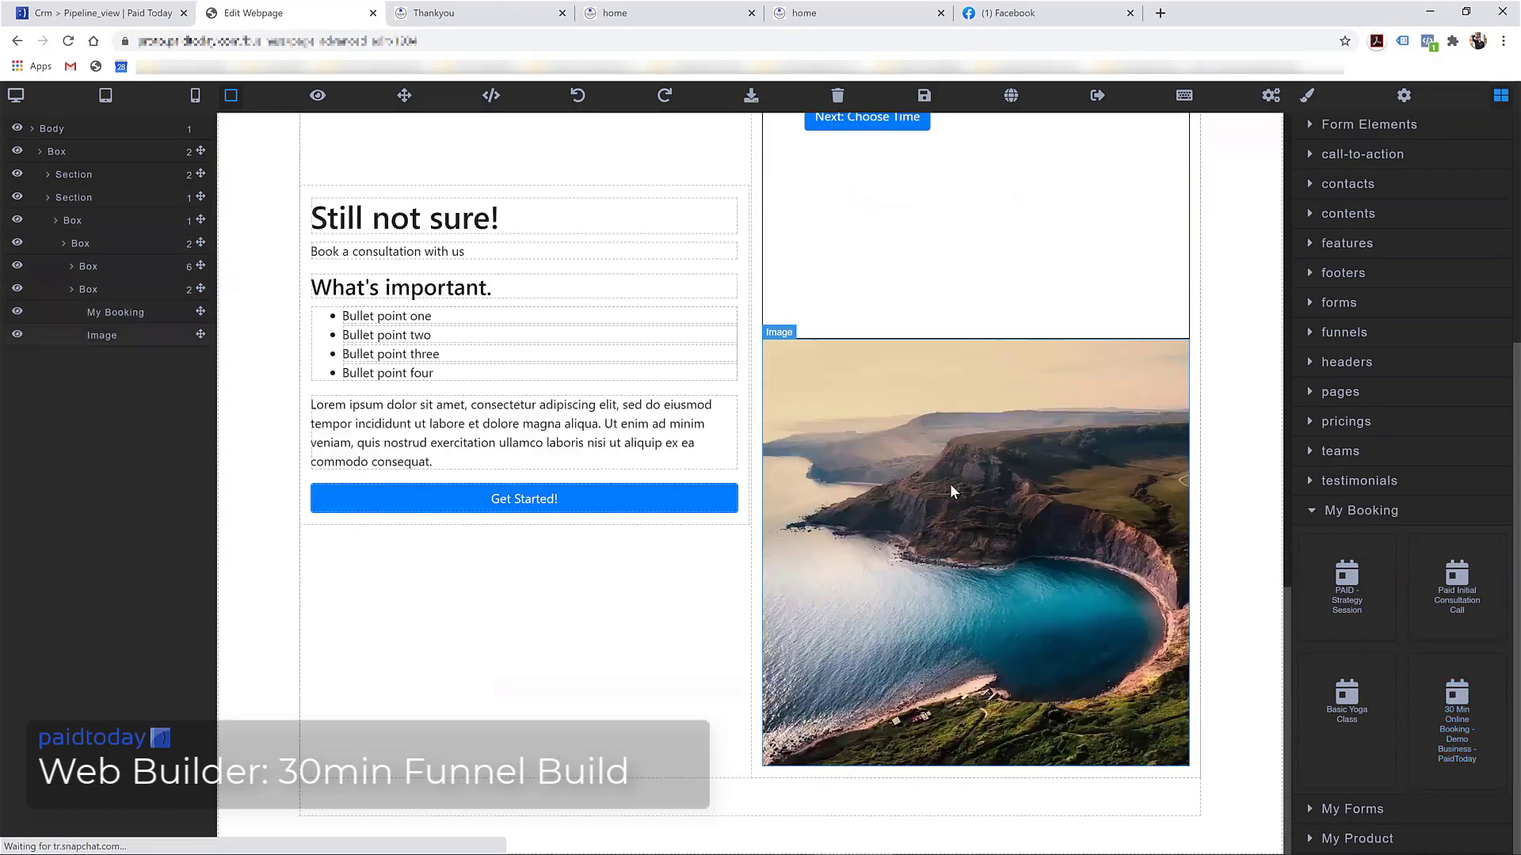
click(937, 500)
click(1179, 330)
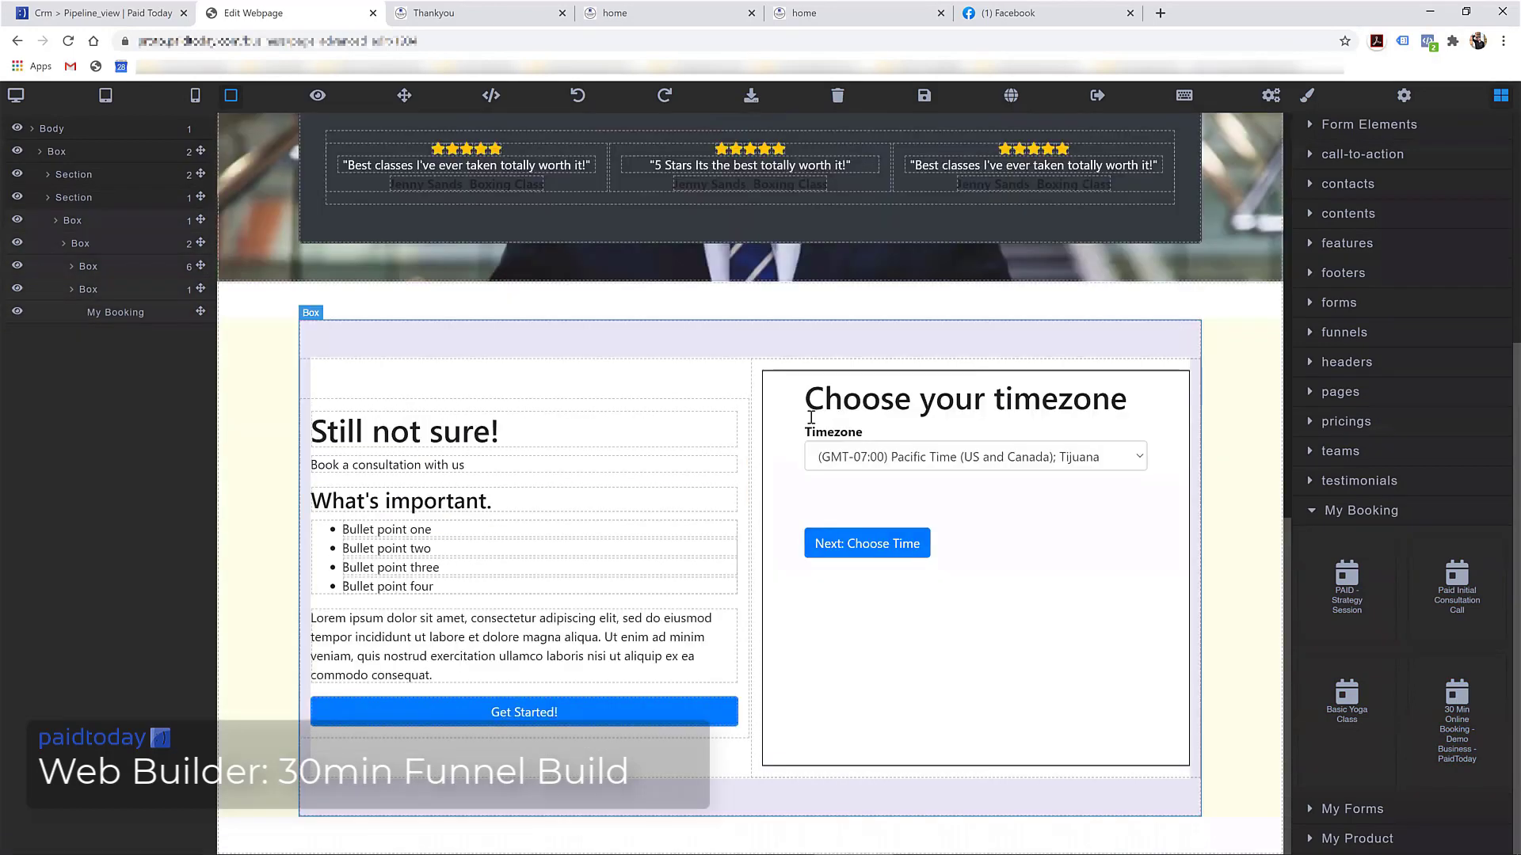
scroll(820, 412, up, 5)
scroll(820, 411, down, 5)
click(923, 95)
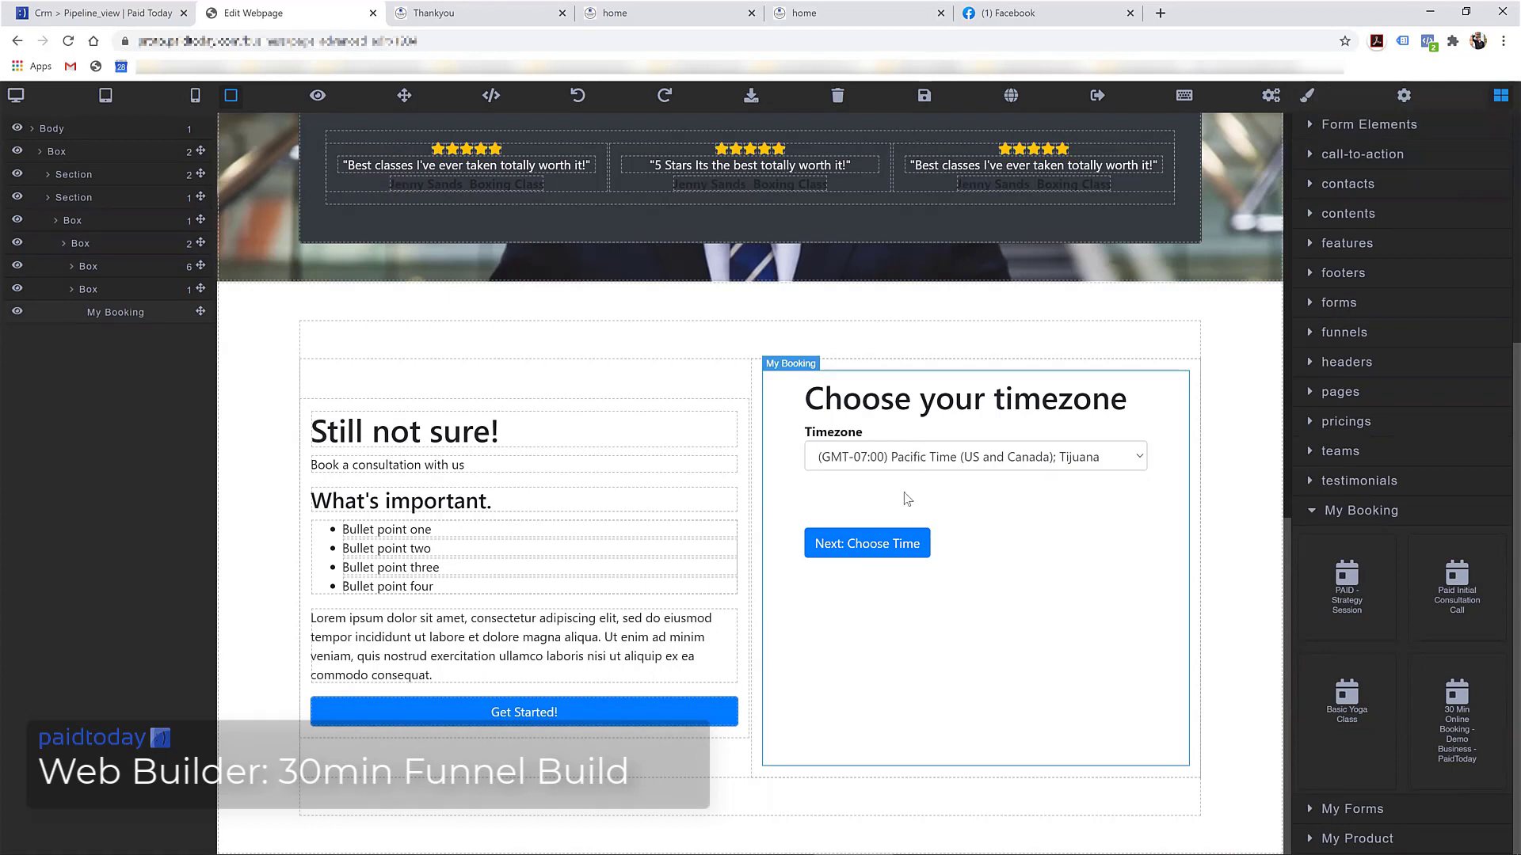
Try August 19 and 20 in the calendar preview, save again, and open the published page
click(871, 545)
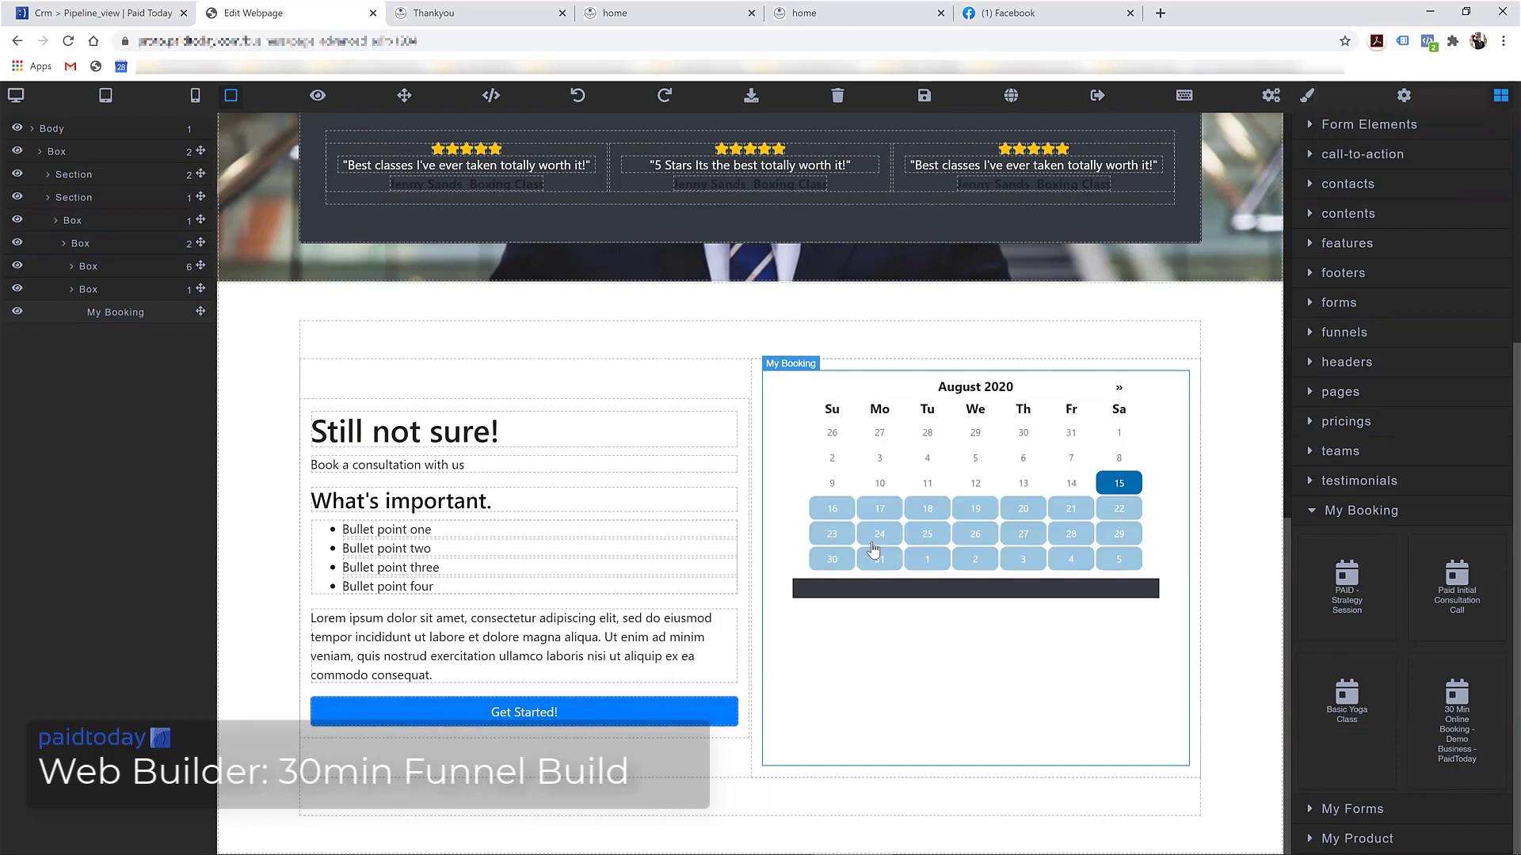
click(976, 510)
click(1015, 513)
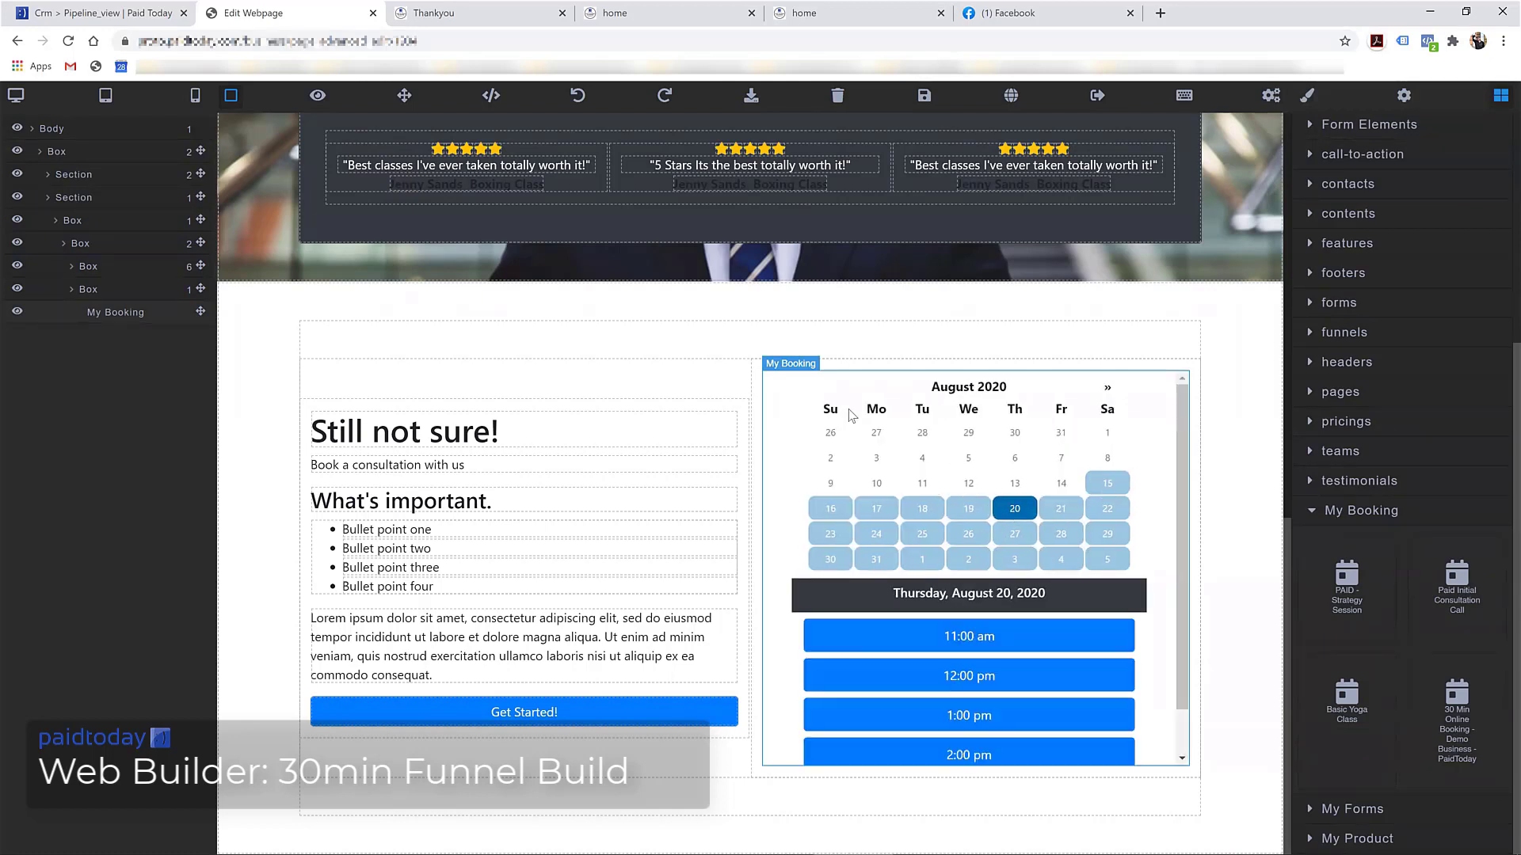
click(924, 95)
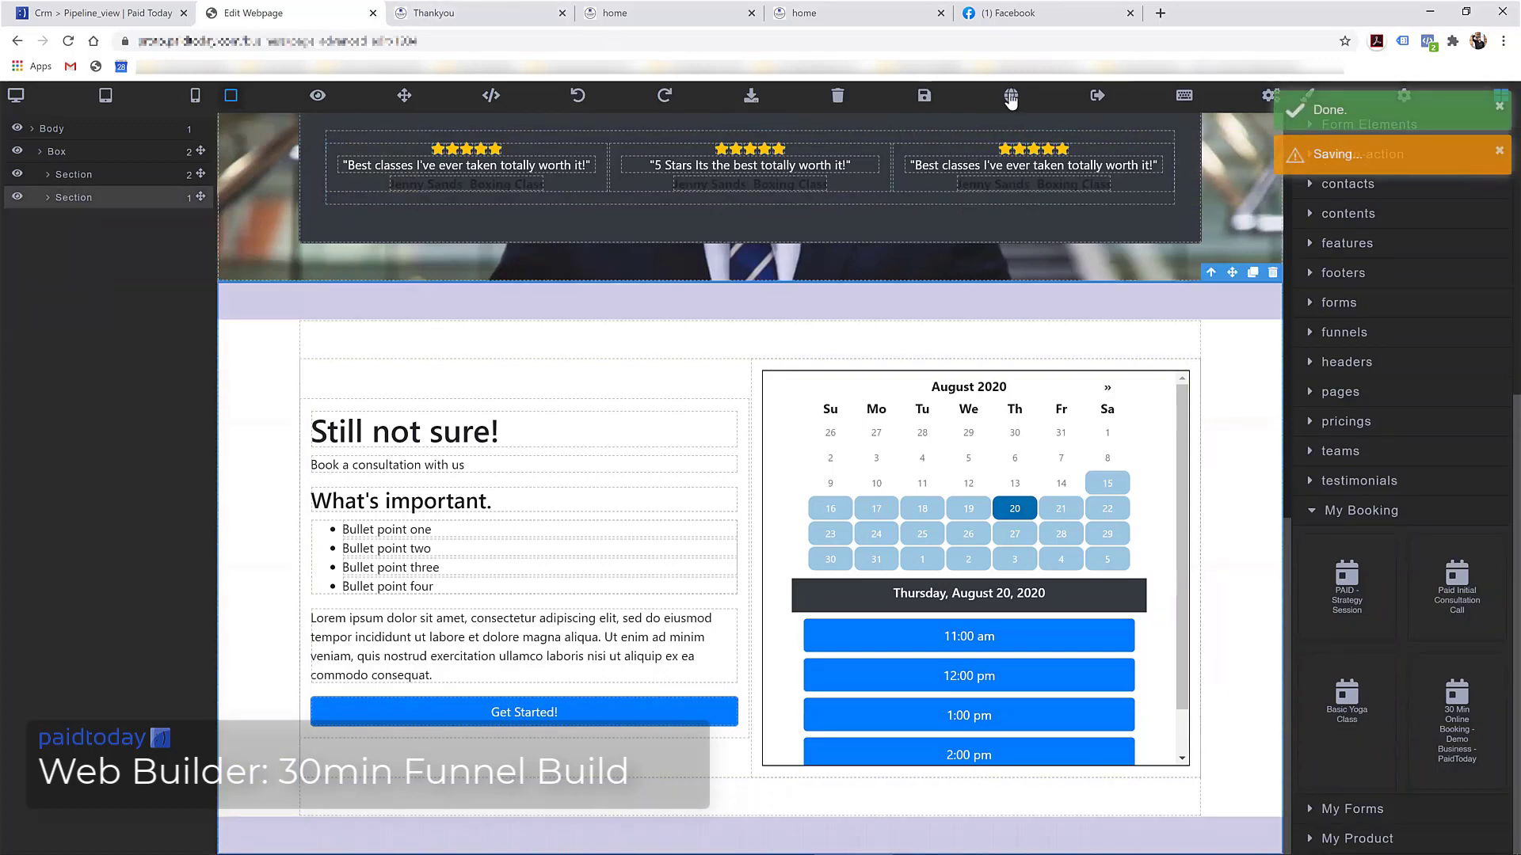
click(1010, 95)
Move past the timezone step and book Tuesday, August 18, 2020 at 12:00 pm in the embedded calendar
scroll(1009, 392, down, 3)
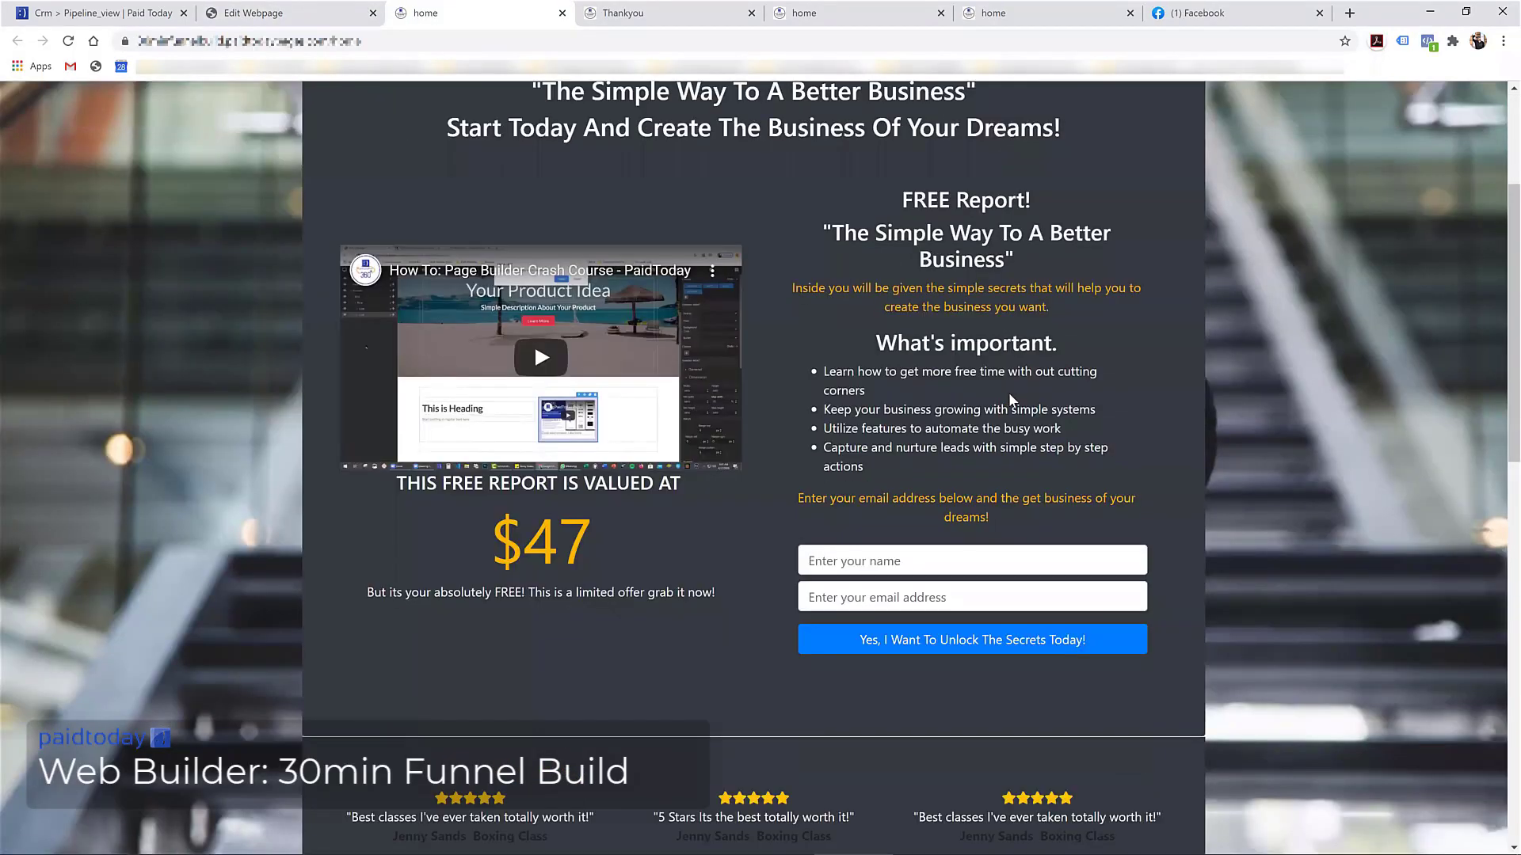
scroll(675, 311, down, 2)
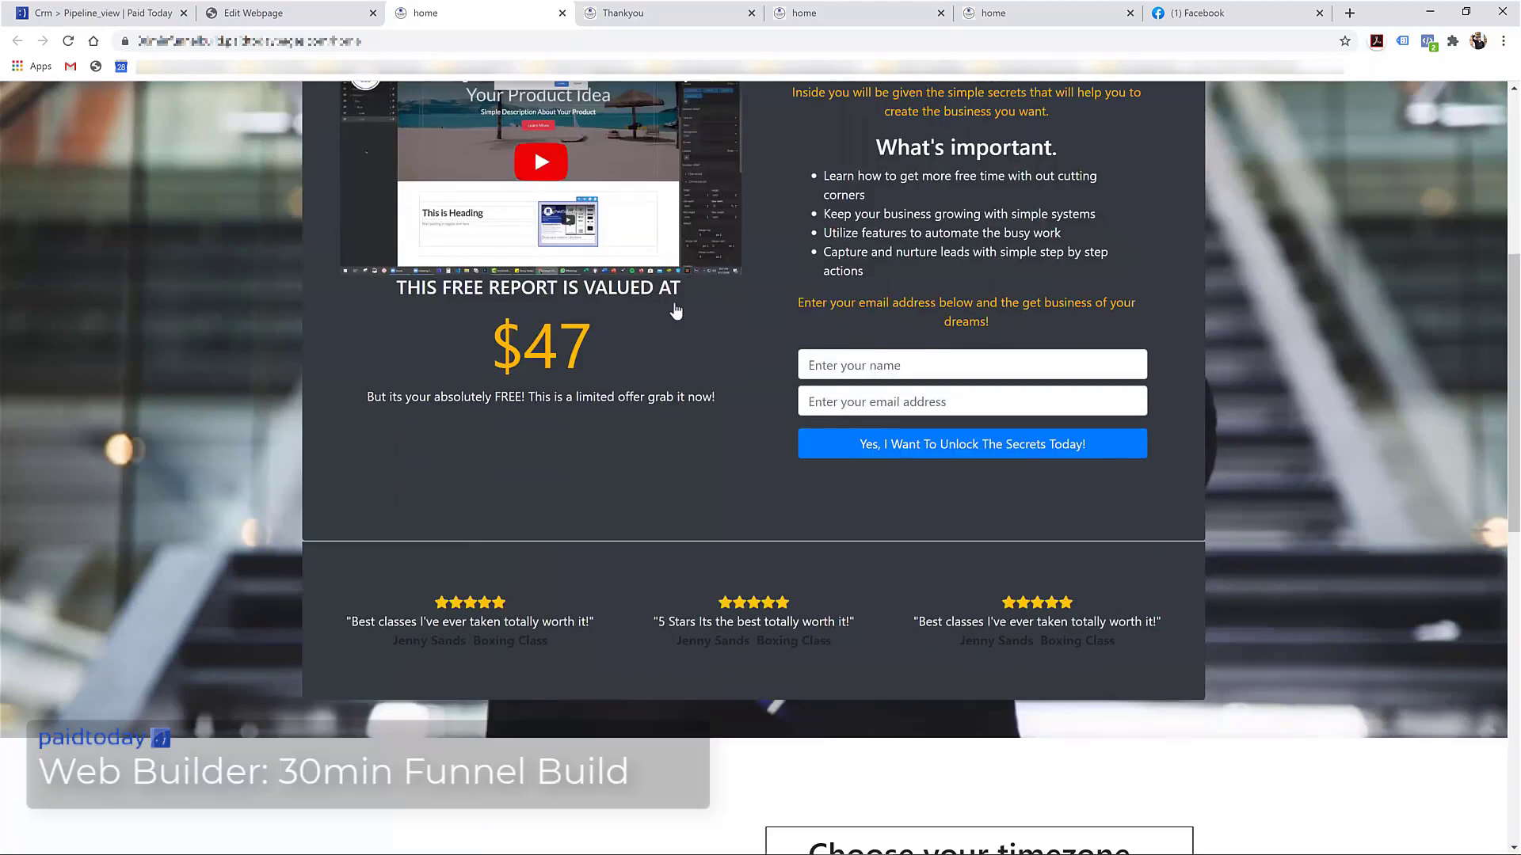
scroll(676, 311, down, 7)
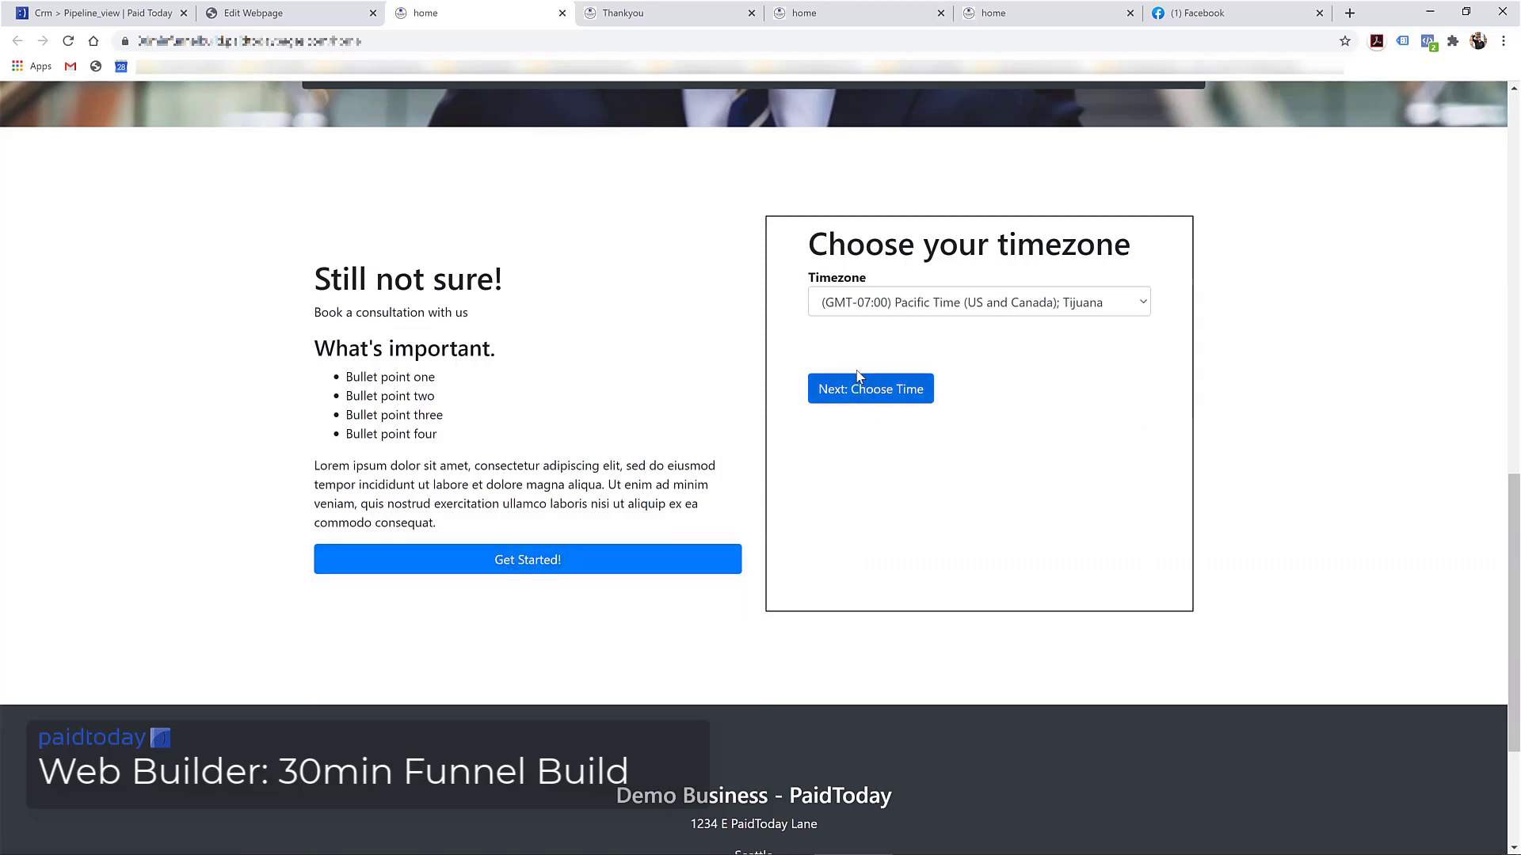
click(877, 392)
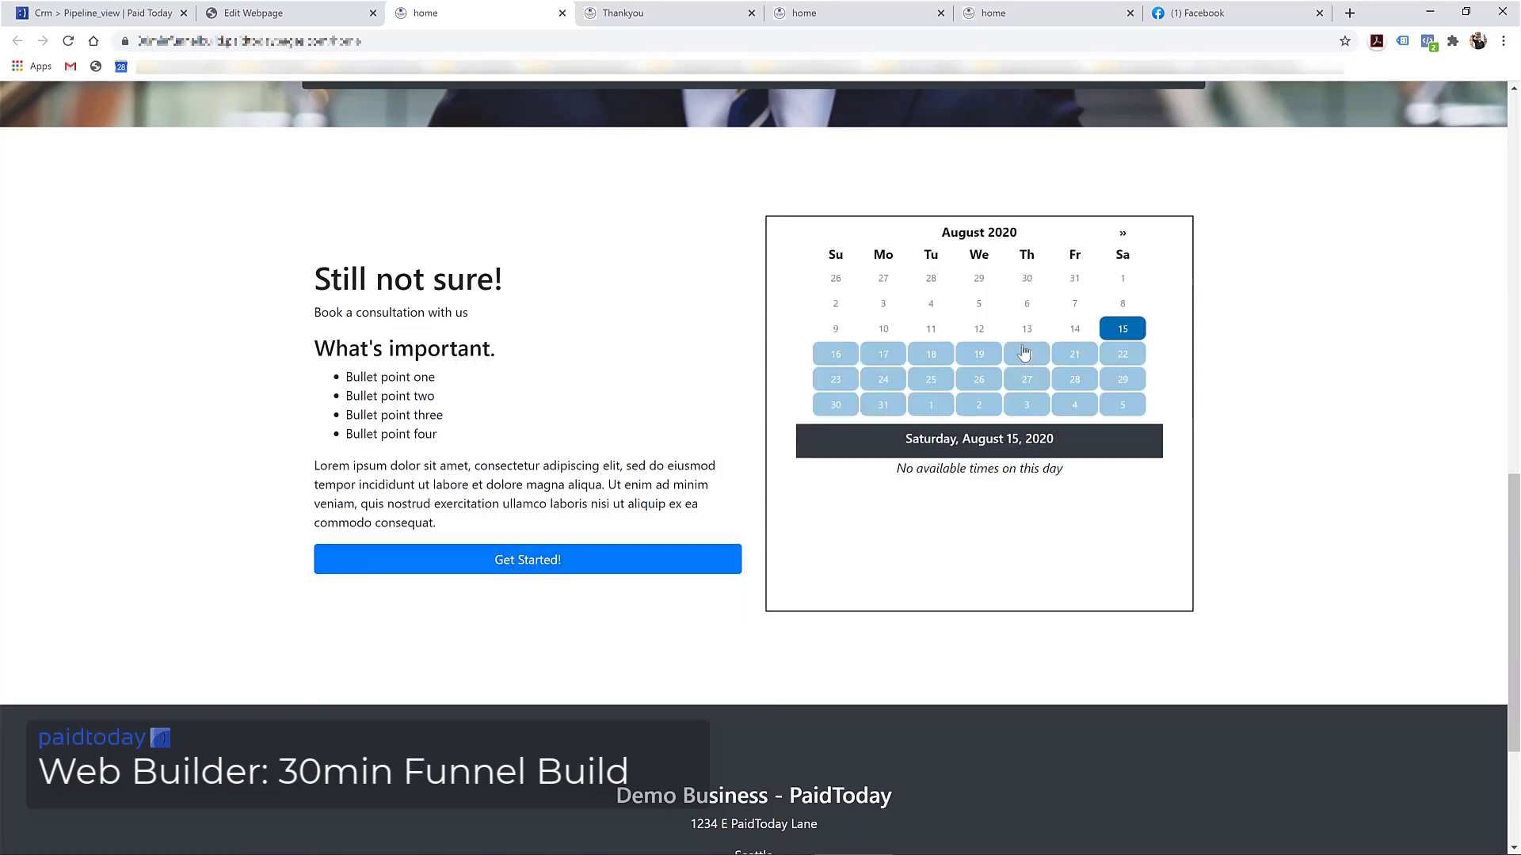
click(916, 357)
scroll(913, 478, down, 1)
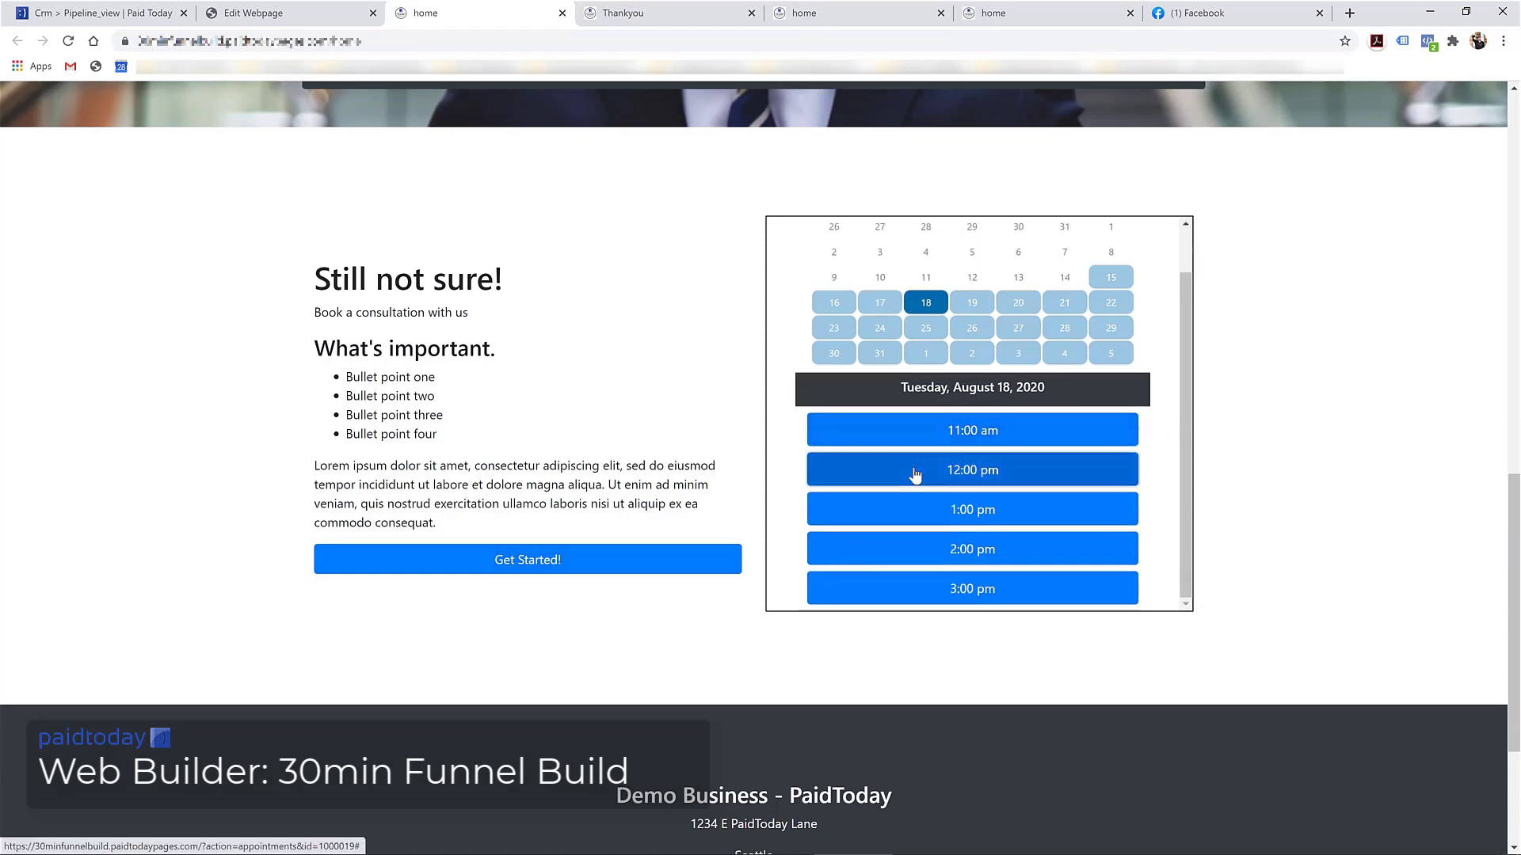
click(915, 475)
scroll(914, 462, up, 3)
scroll(889, 427, down, 3)
scroll(909, 486, up, 3)
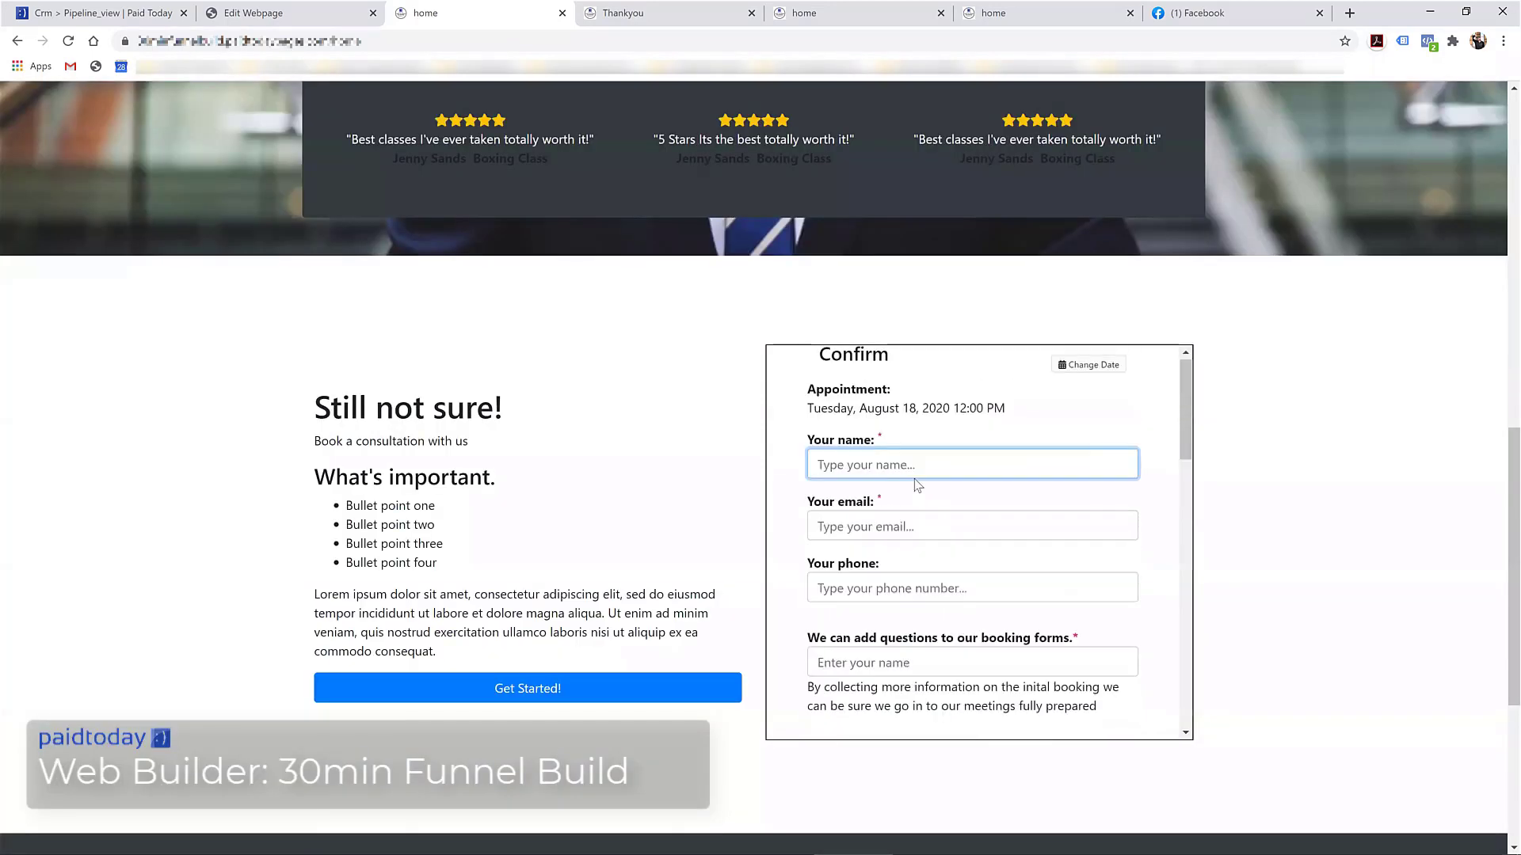
Scroll through the Confirm form for the August 18, 12:00 pm appointment to review its fields
scroll(949, 533, down, 3)
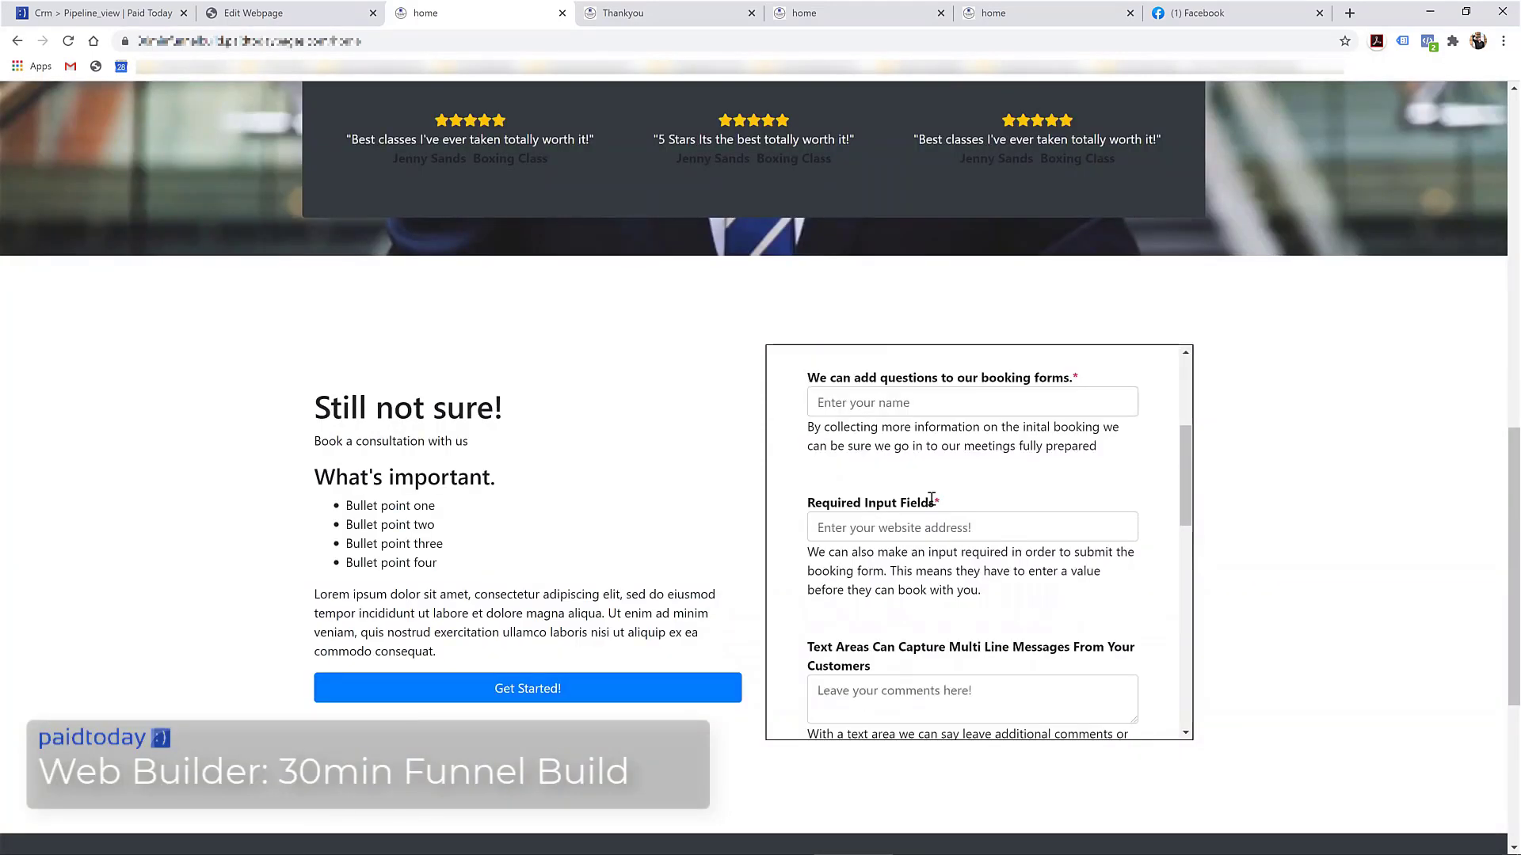
scroll(953, 474, down, 3)
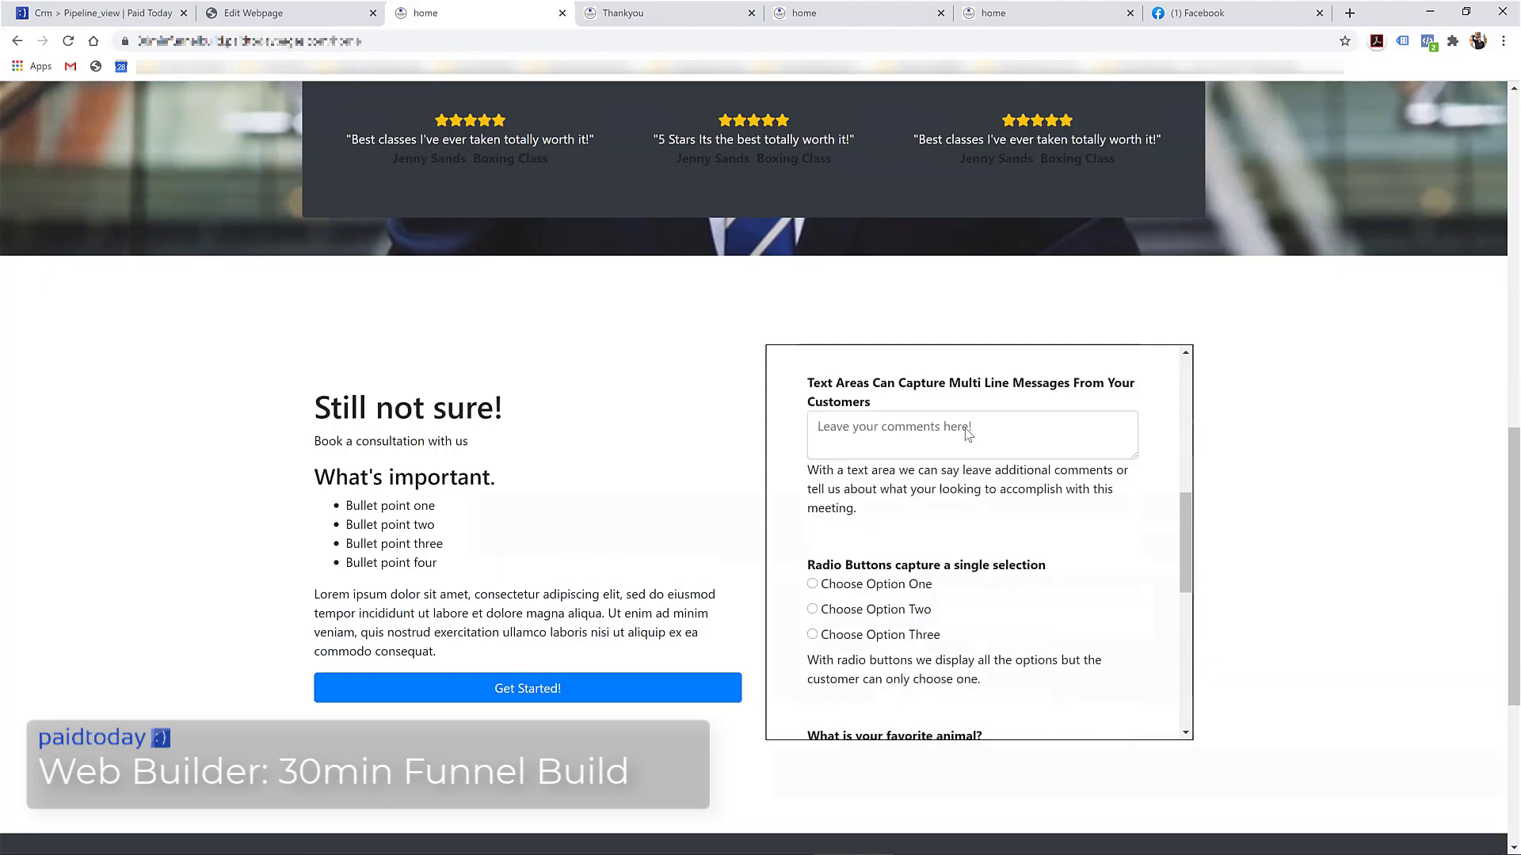
scroll(965, 429, down, 3)
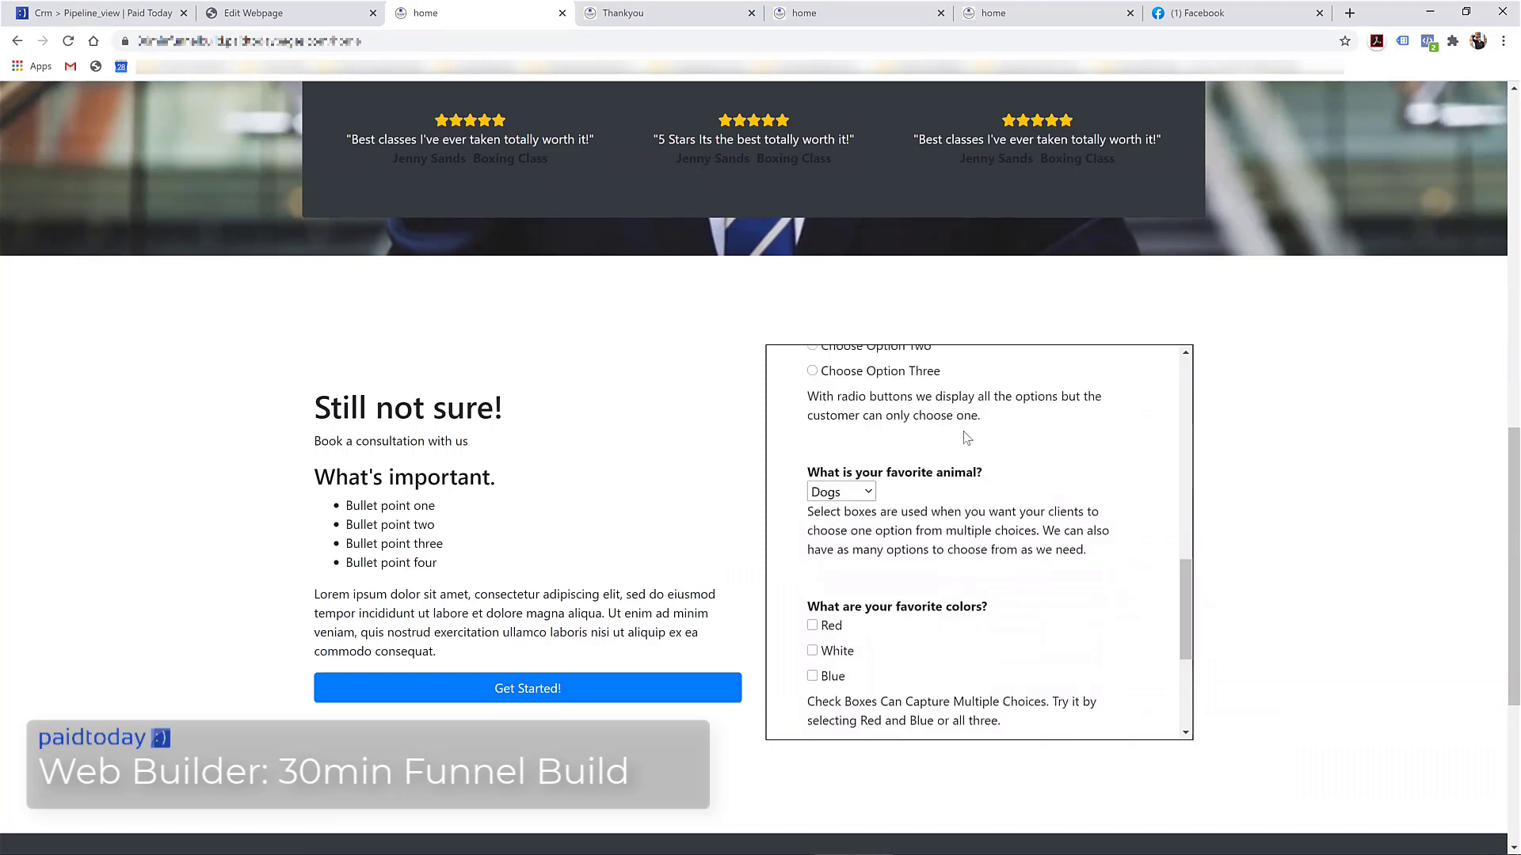
scroll(965, 435, up, 5)
scroll(947, 431, up, 1)
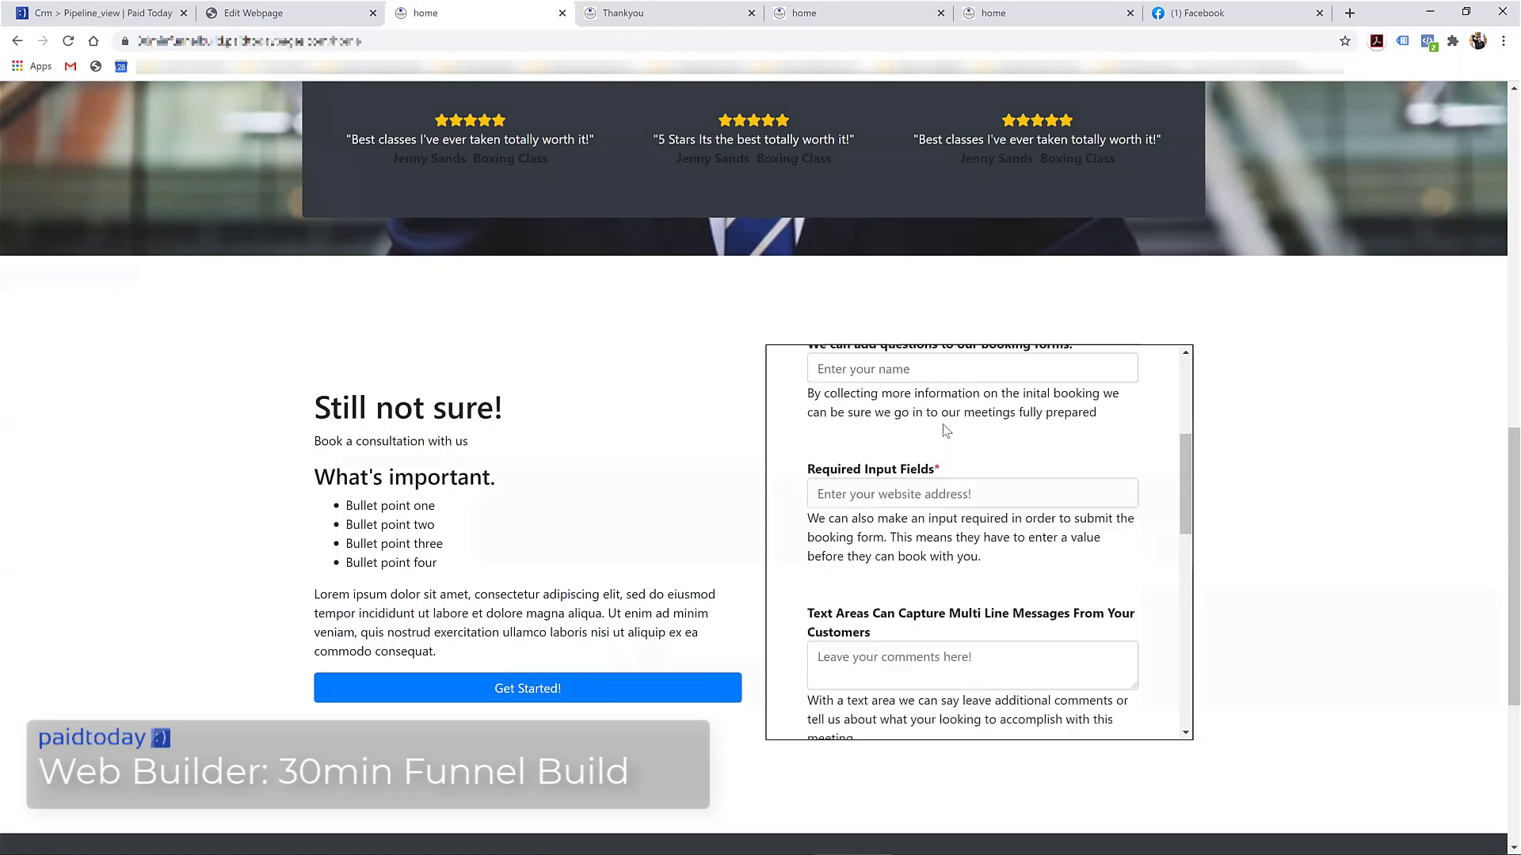
scroll(945, 432, up, 3)
scroll(945, 444, down, 3)
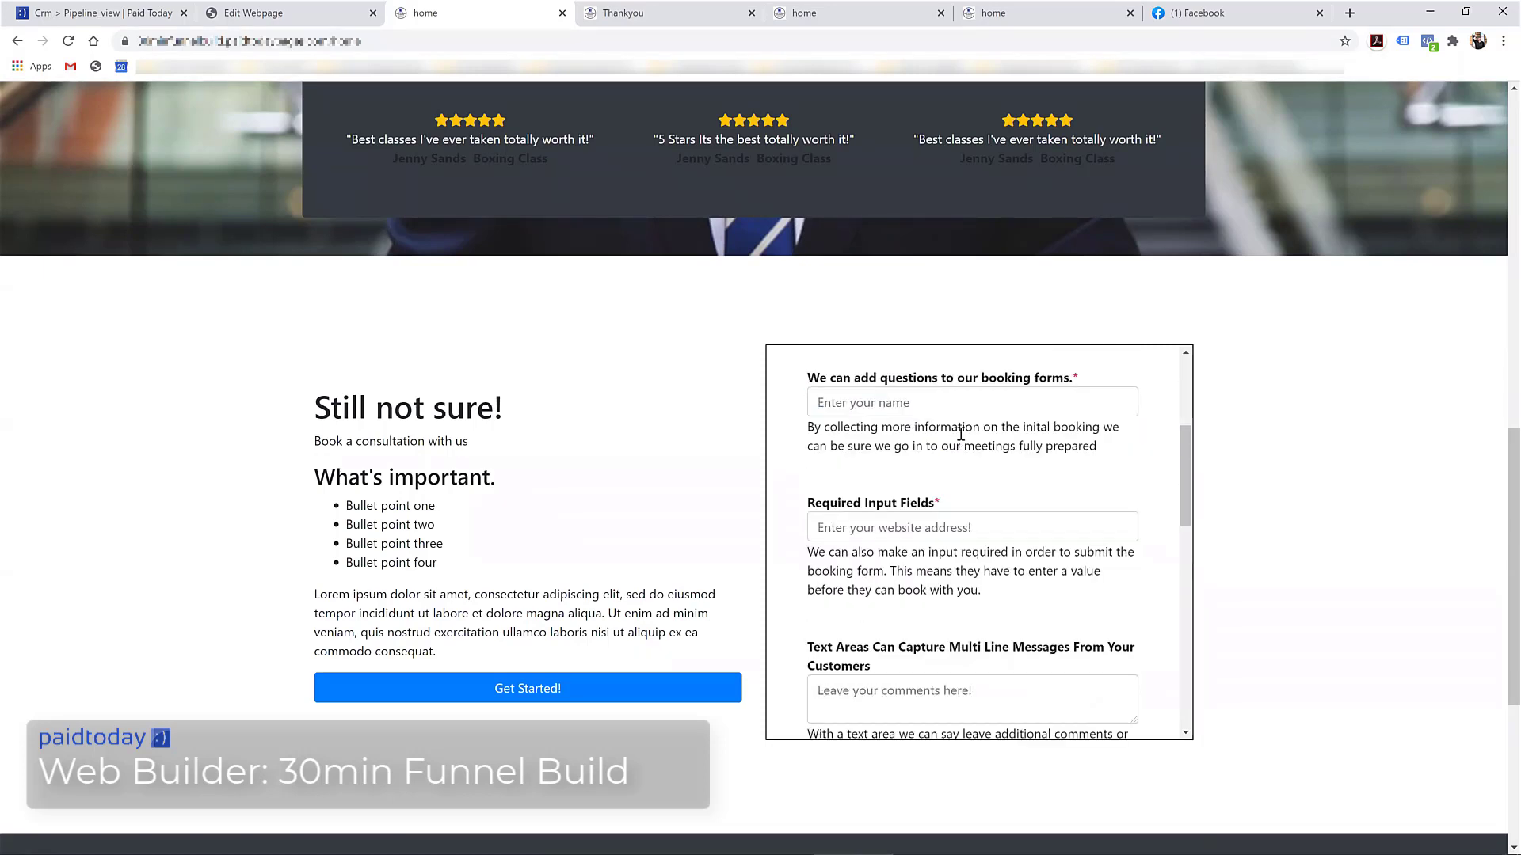
scroll(961, 433, down, 2)
scroll(896, 514, up, 2)
scroll(867, 527, down, 4)
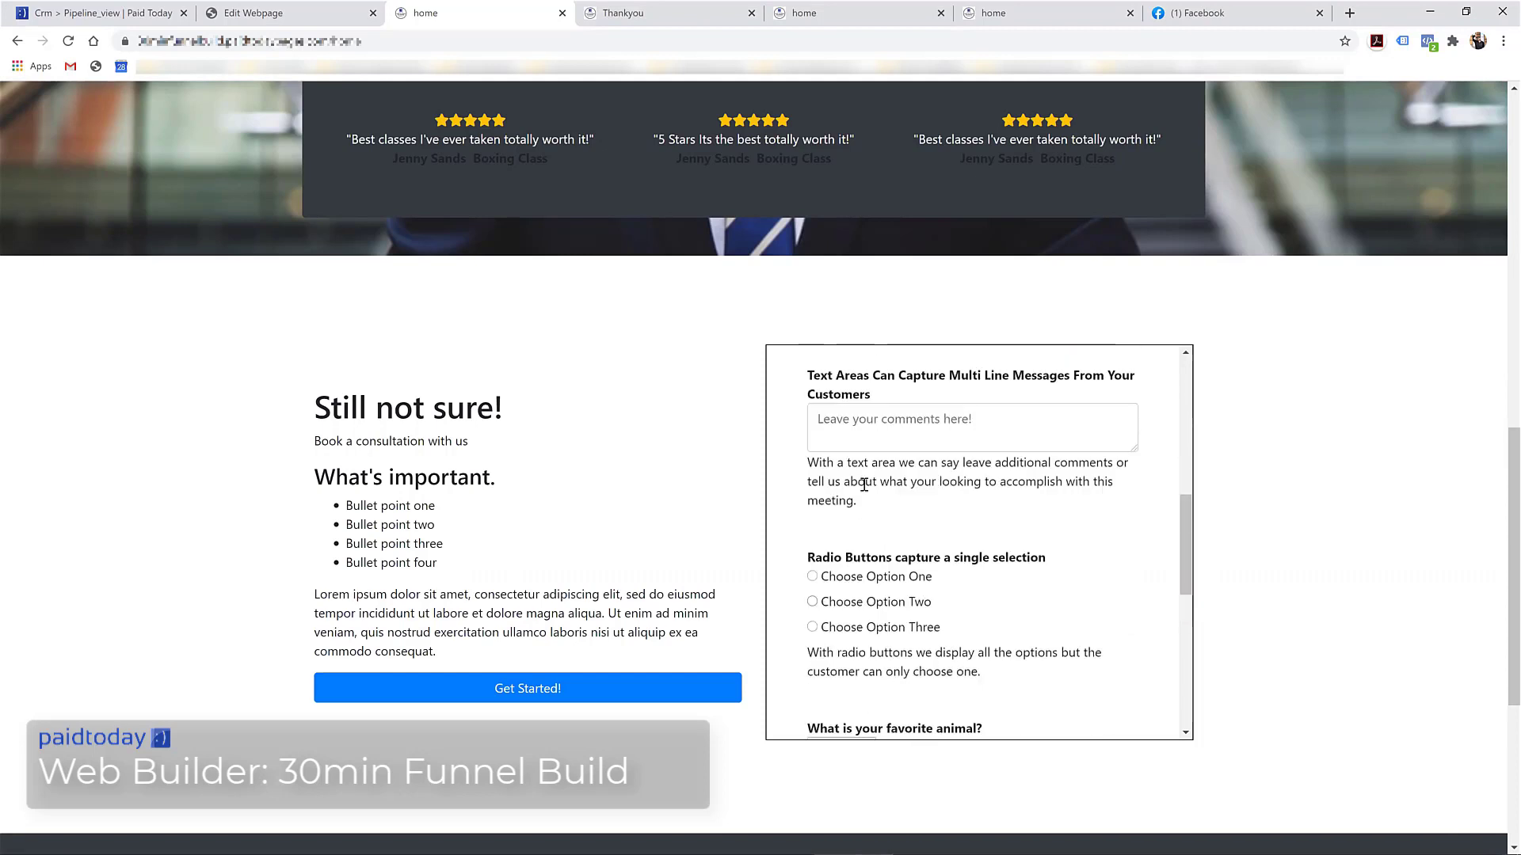
scroll(850, 559, down, 6)
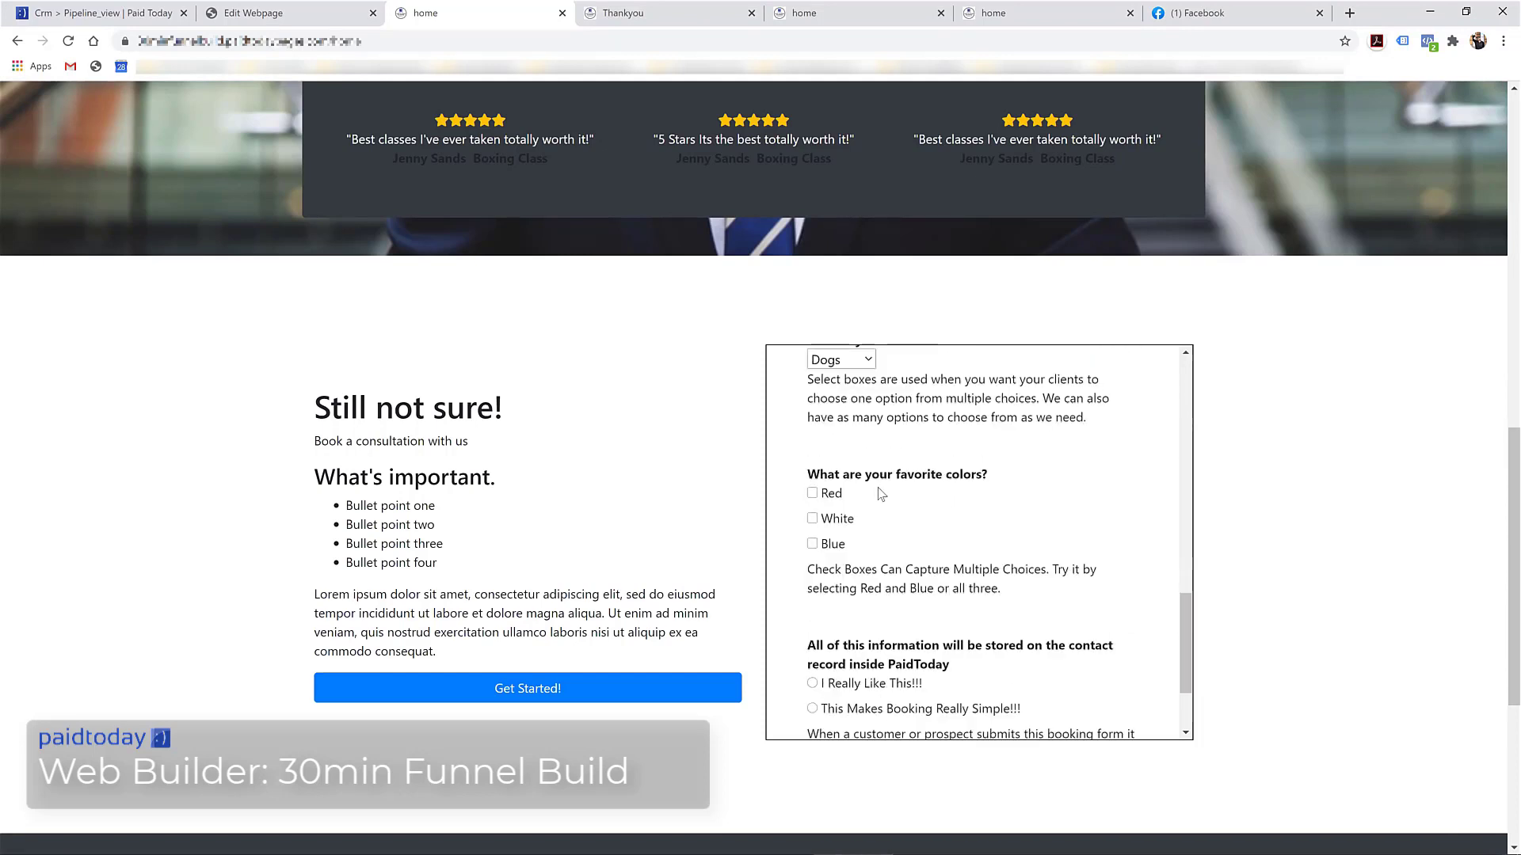
scroll(893, 502, down, 2)
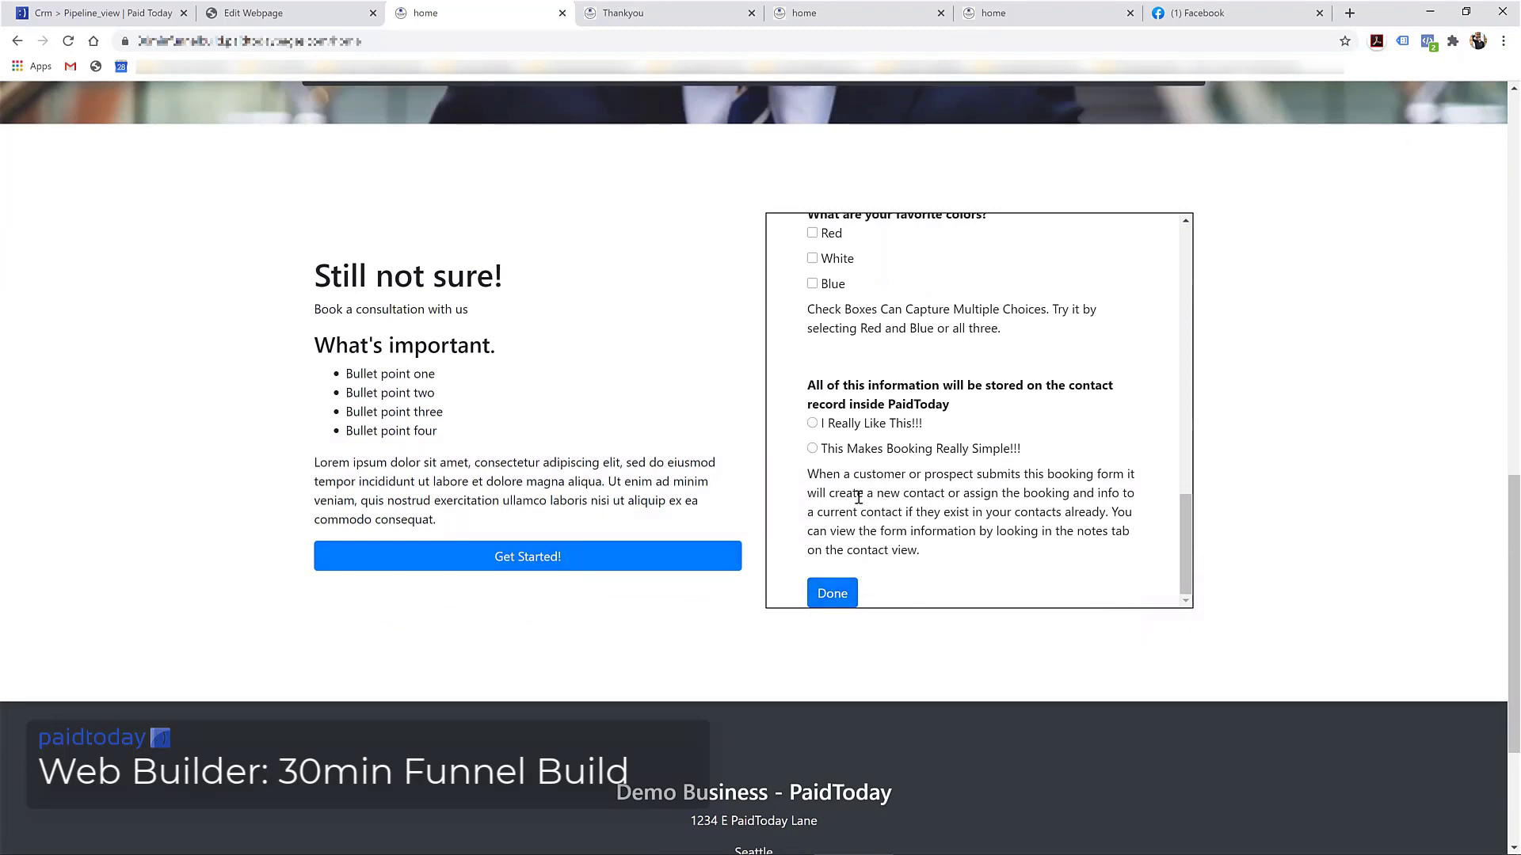
scroll(889, 499, up, 15)
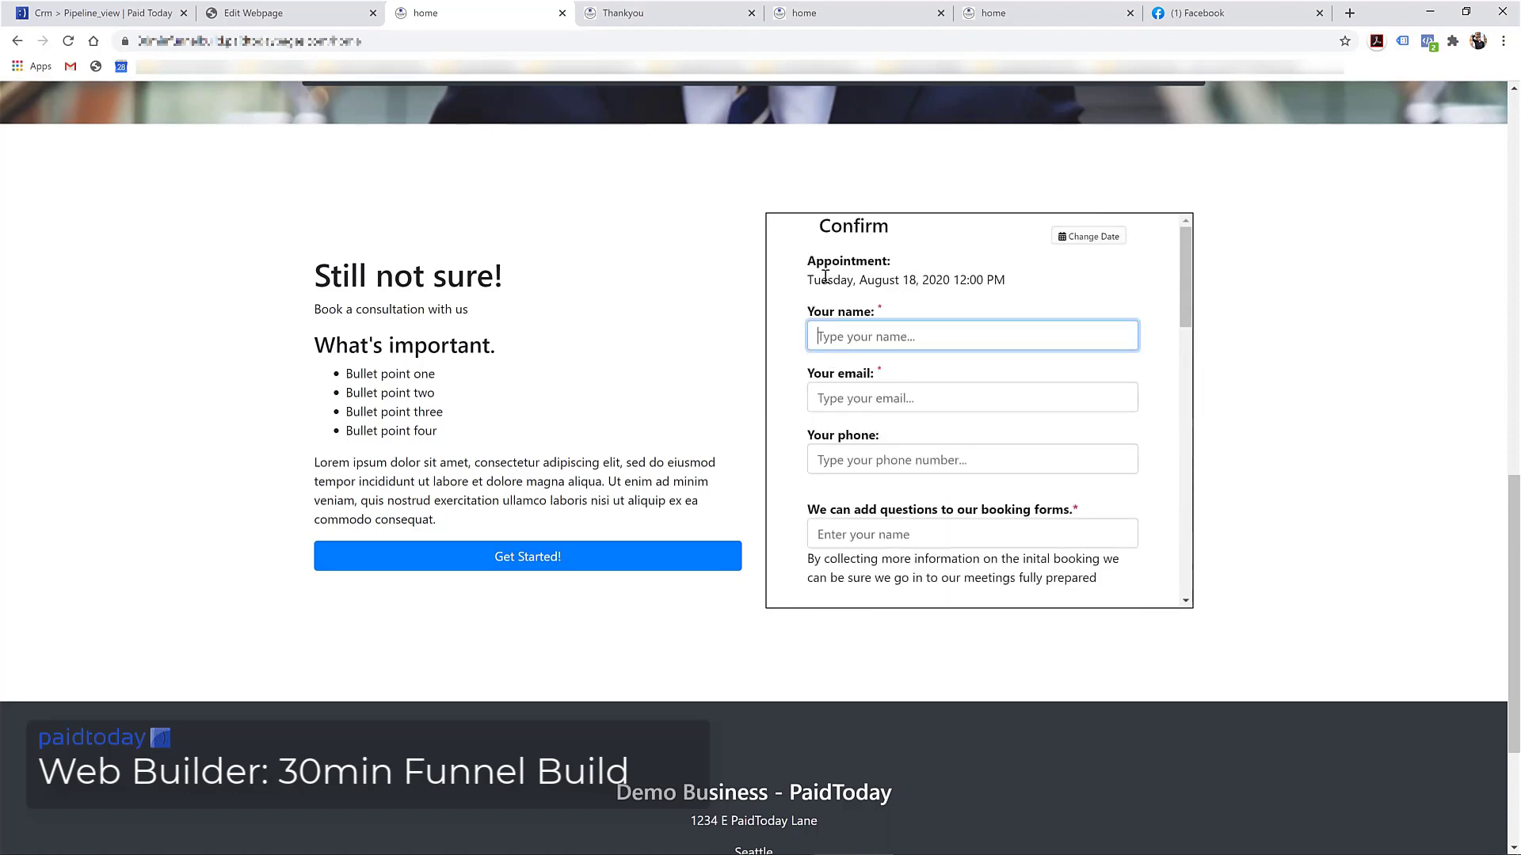
scroll(1027, 312, up, 2)
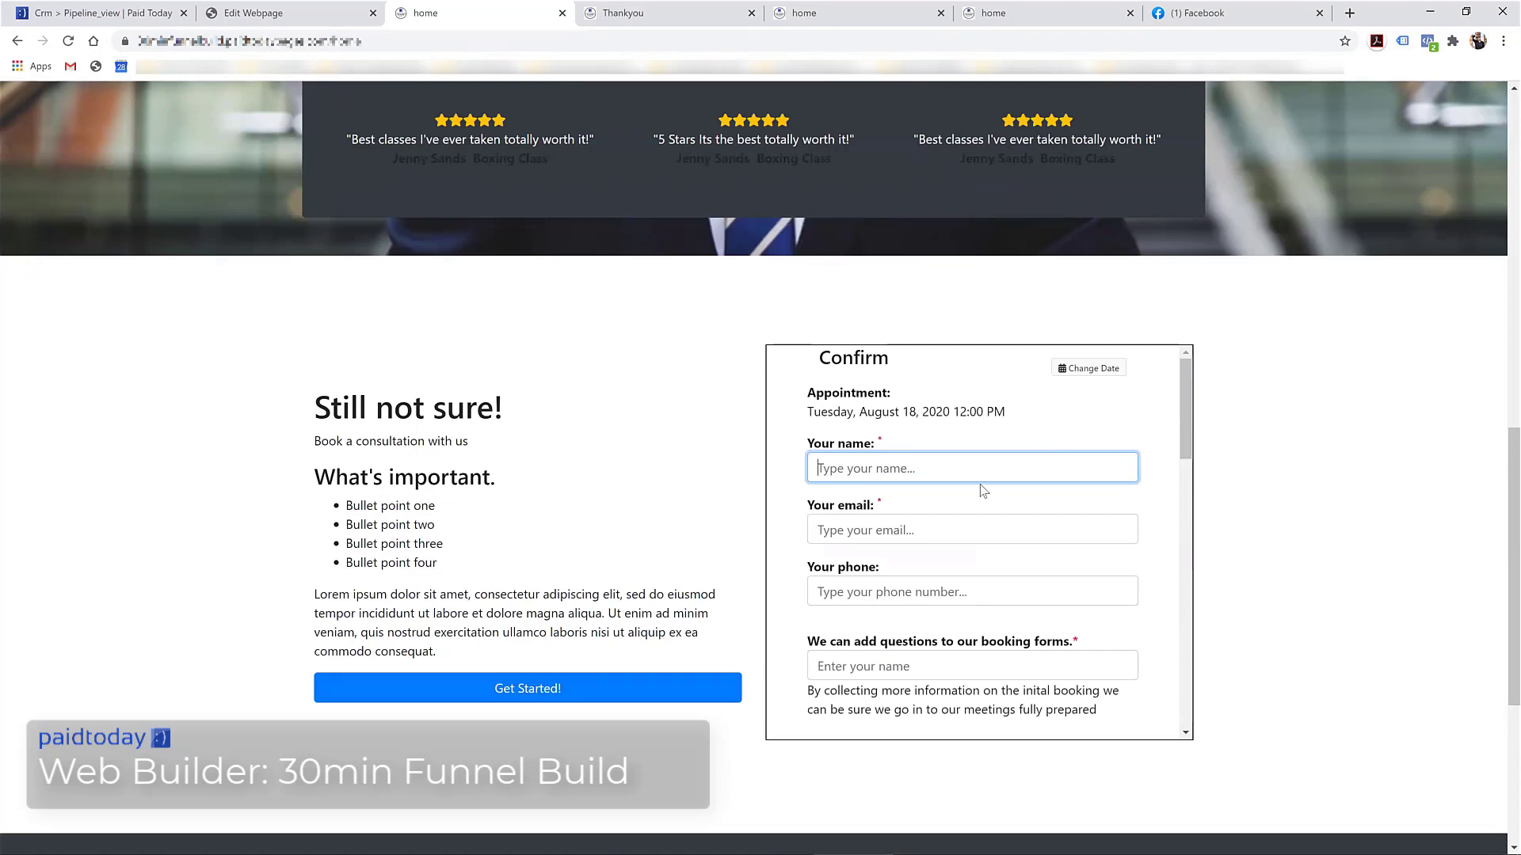
scroll(876, 544, up, 4)
scroll(876, 543, down, 2)
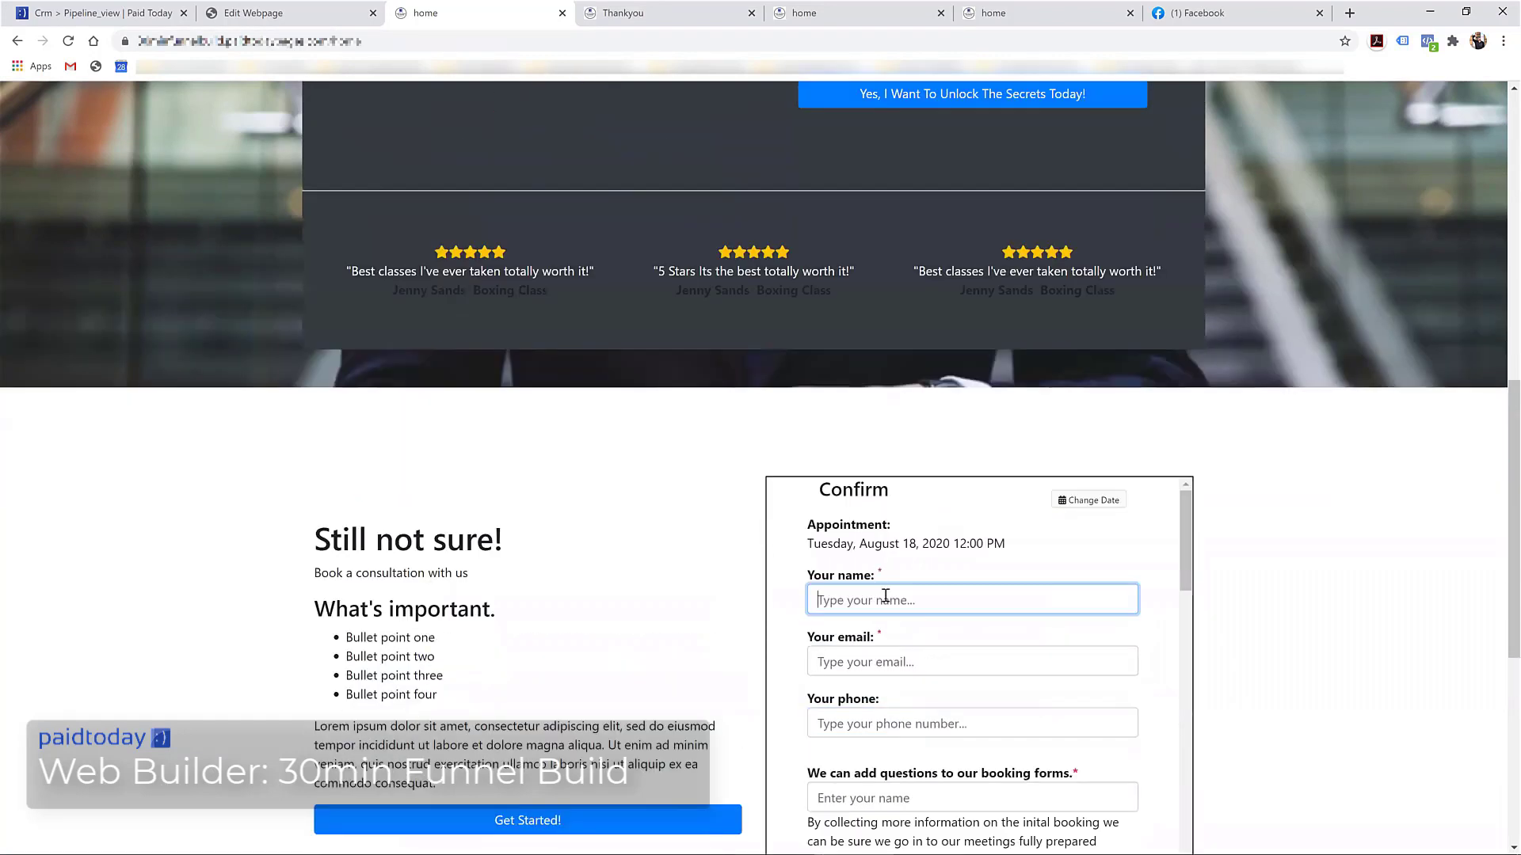
scroll(836, 625, down, 2)
scroll(836, 625, up, 7)
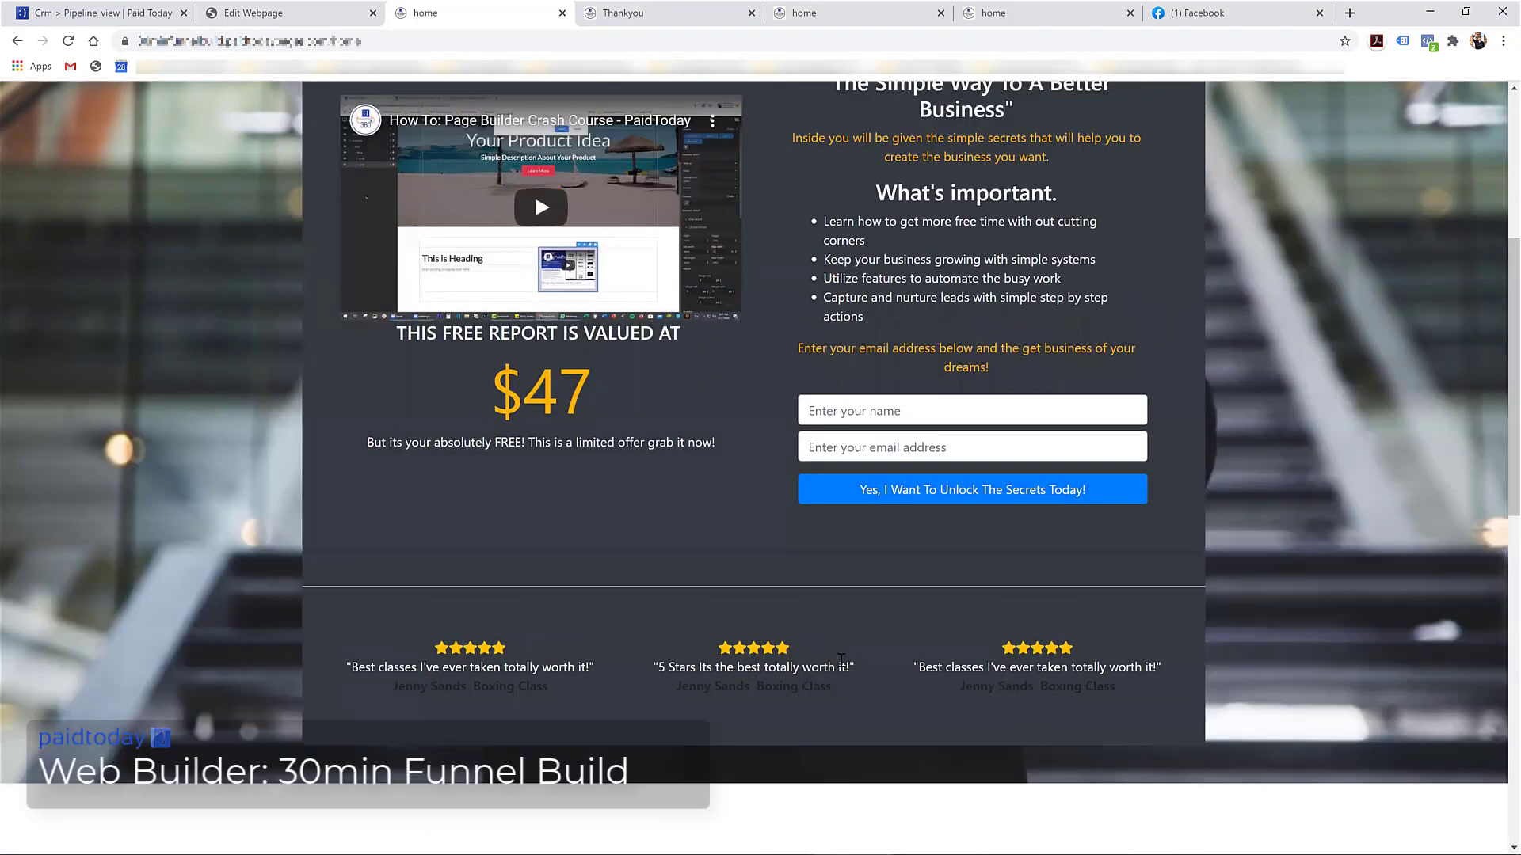
scroll(1186, 648, down, 5)
scroll(1186, 648, down, 3)
scroll(1185, 648, up, 3)
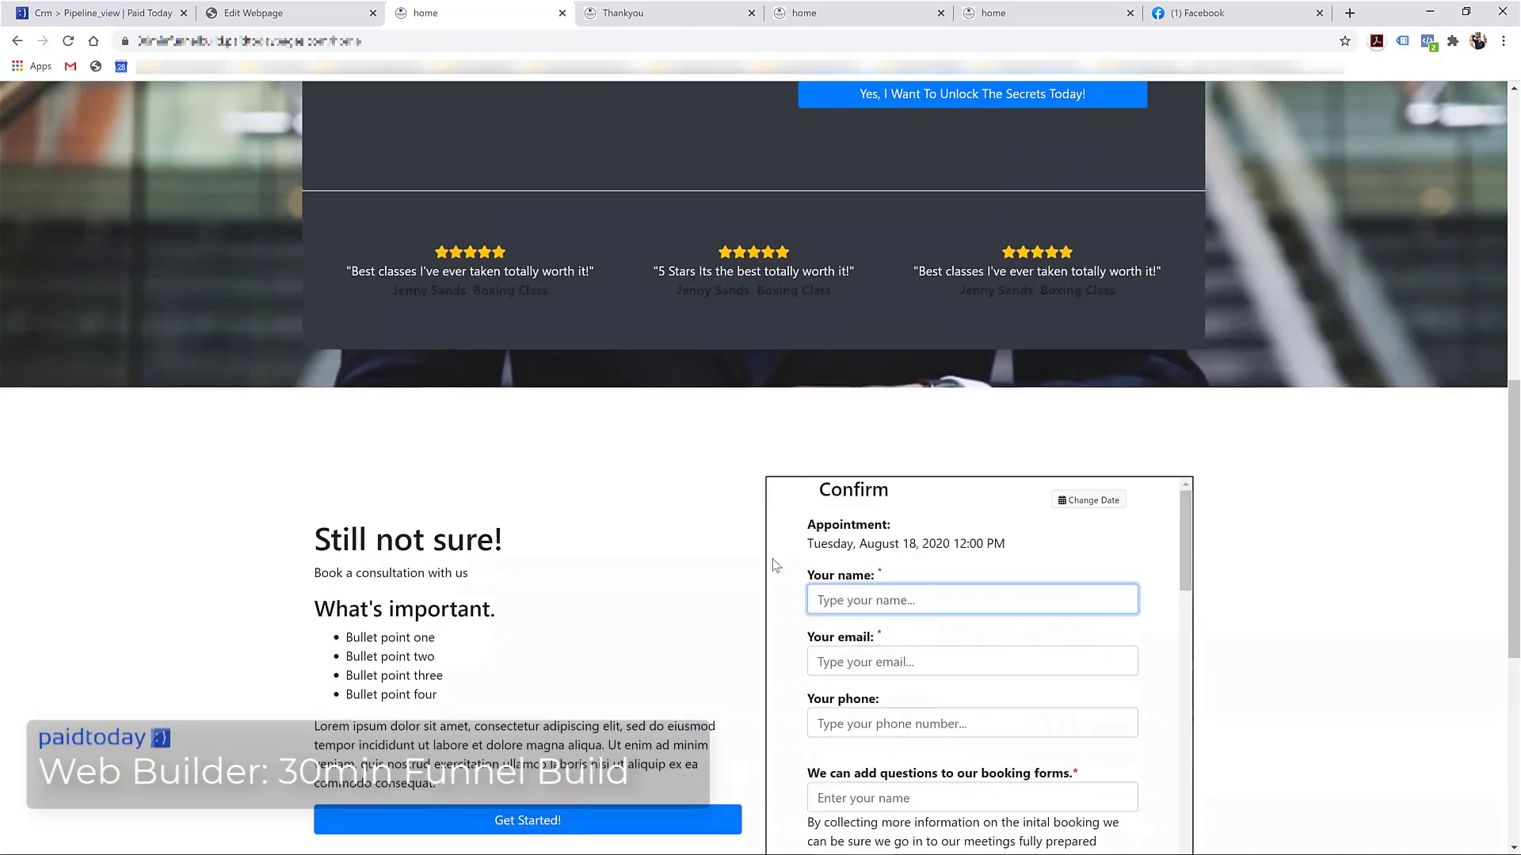
Place the cursor in the Your name field of the Confirm form
click(865, 594)
scroll(834, 665, down, 12)
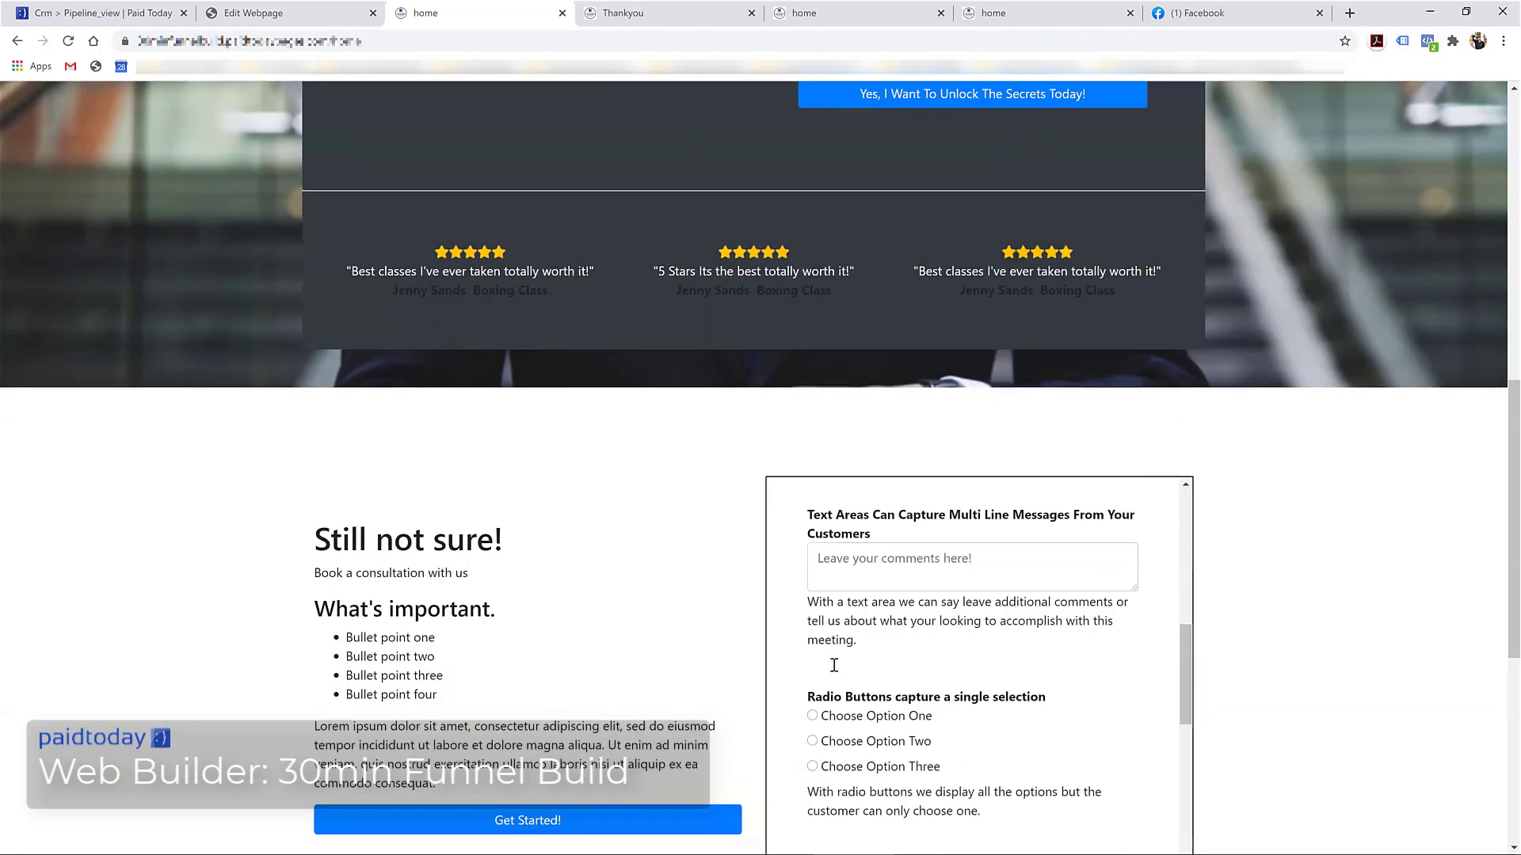
scroll(834, 665, up, 12)
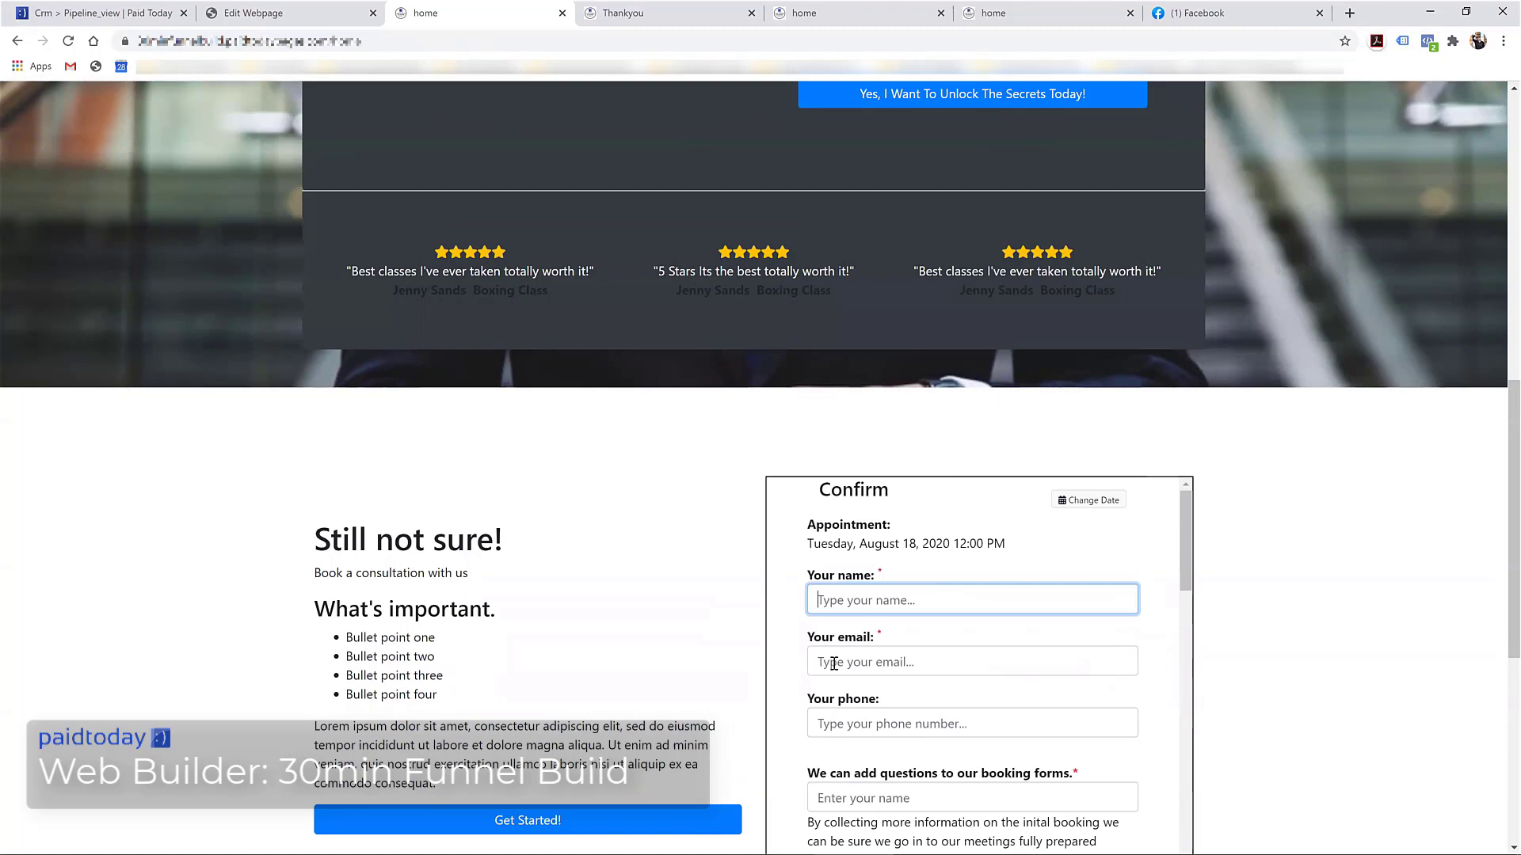
Enter the booker's name, then fill the e-mail and phone from the saved suggestion
click(827, 604)
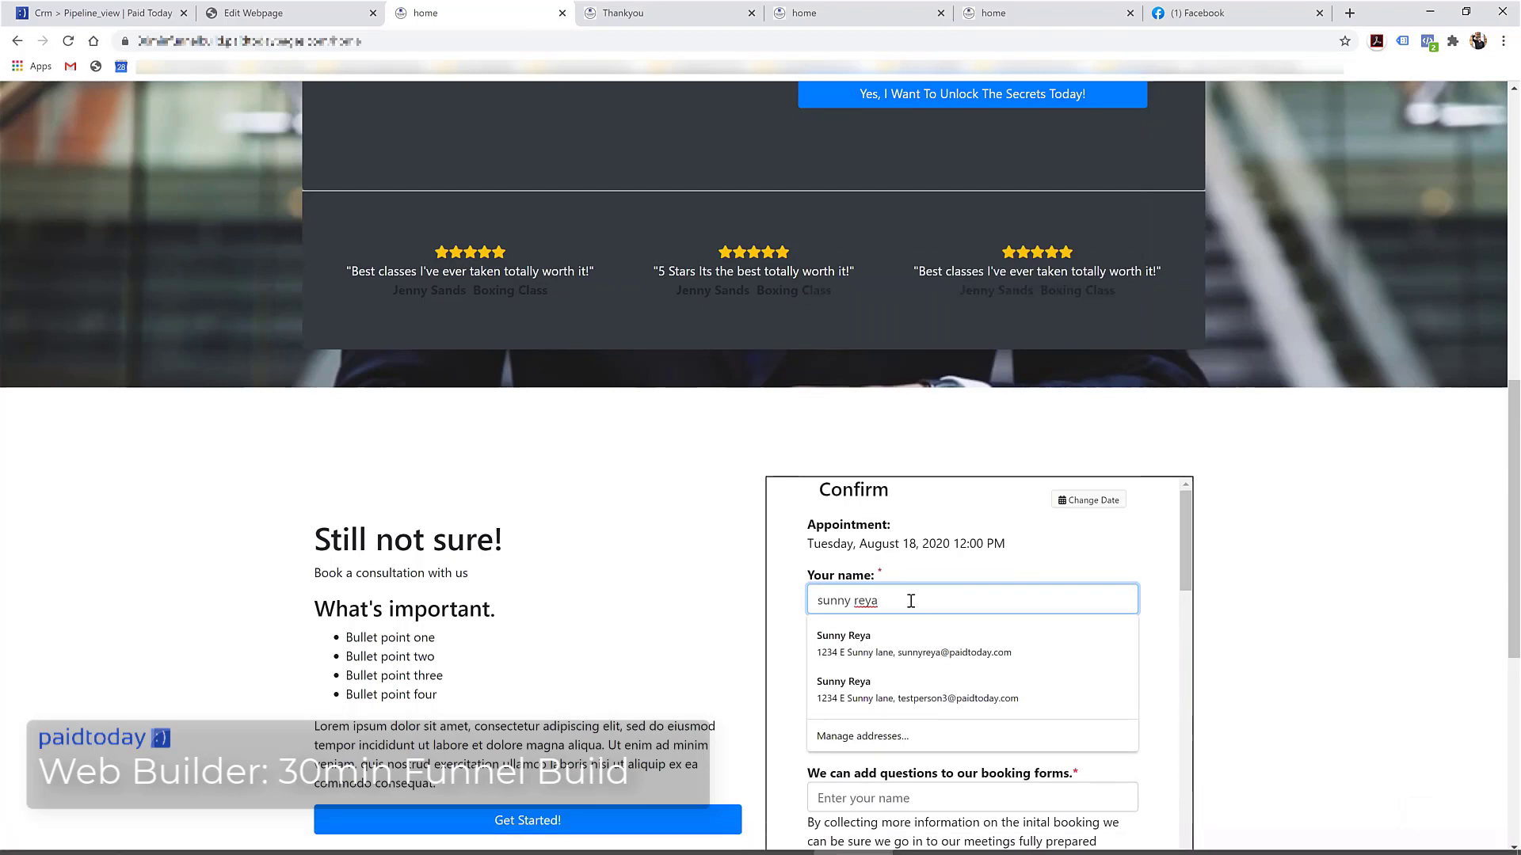
click(783, 604)
click(839, 656)
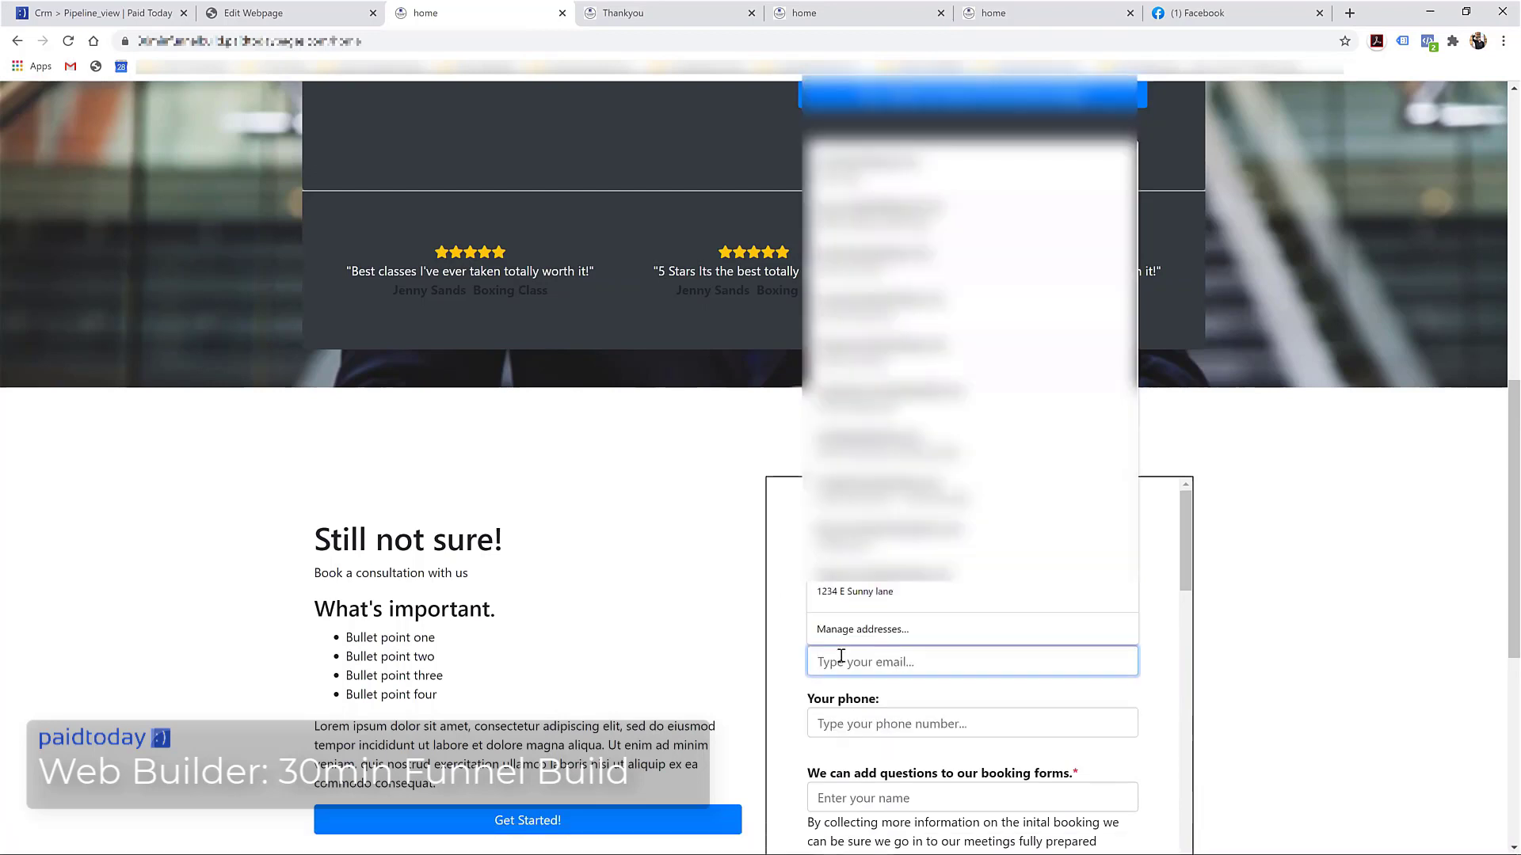
text(su)
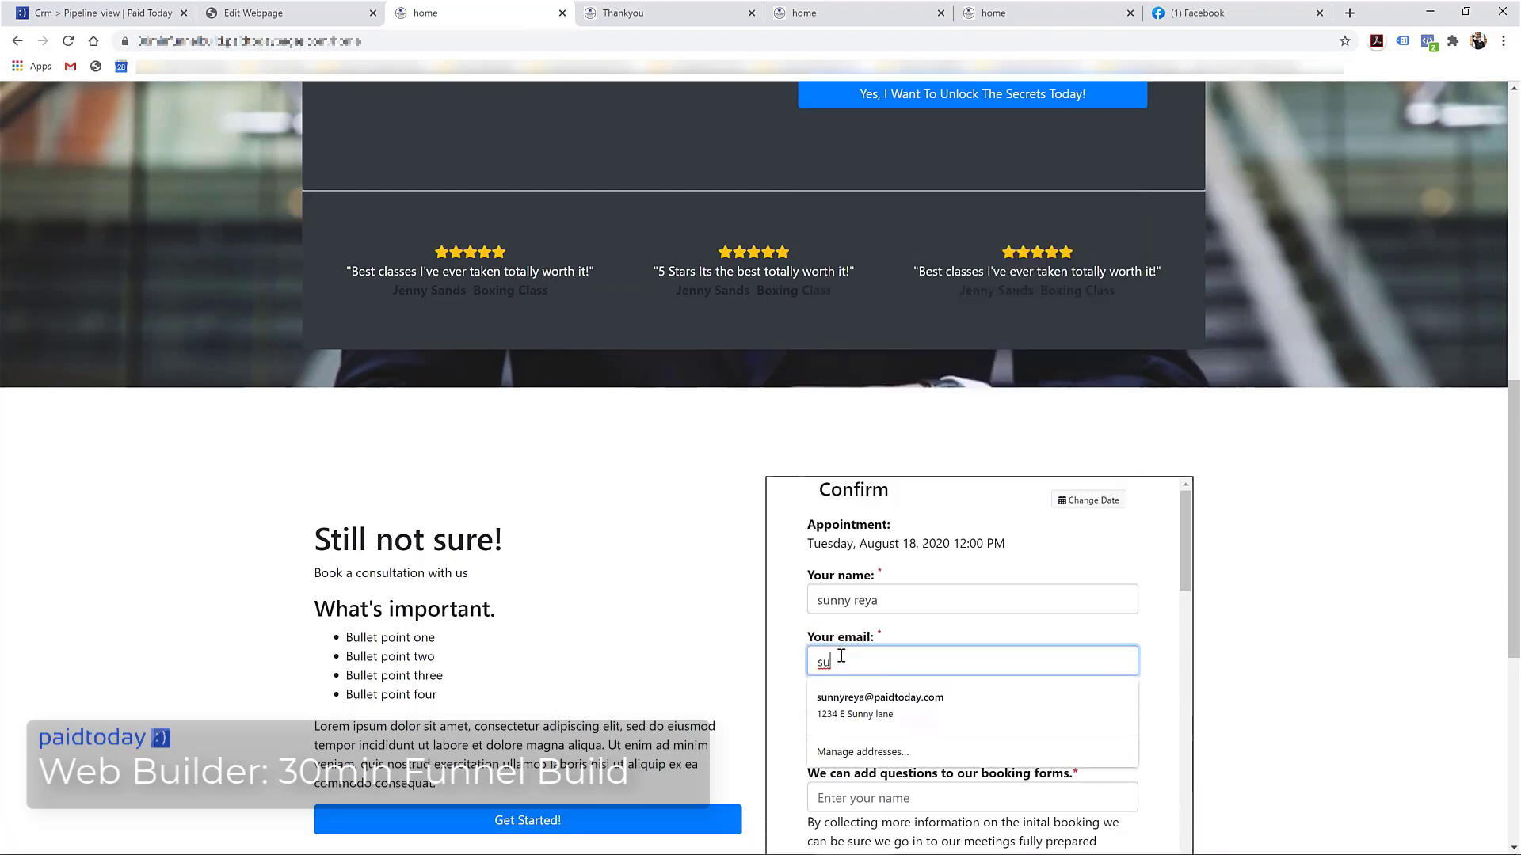
click(843, 700)
Type an answer to the custom booking question, correcting the typos
scroll(749, 687, down, 3)
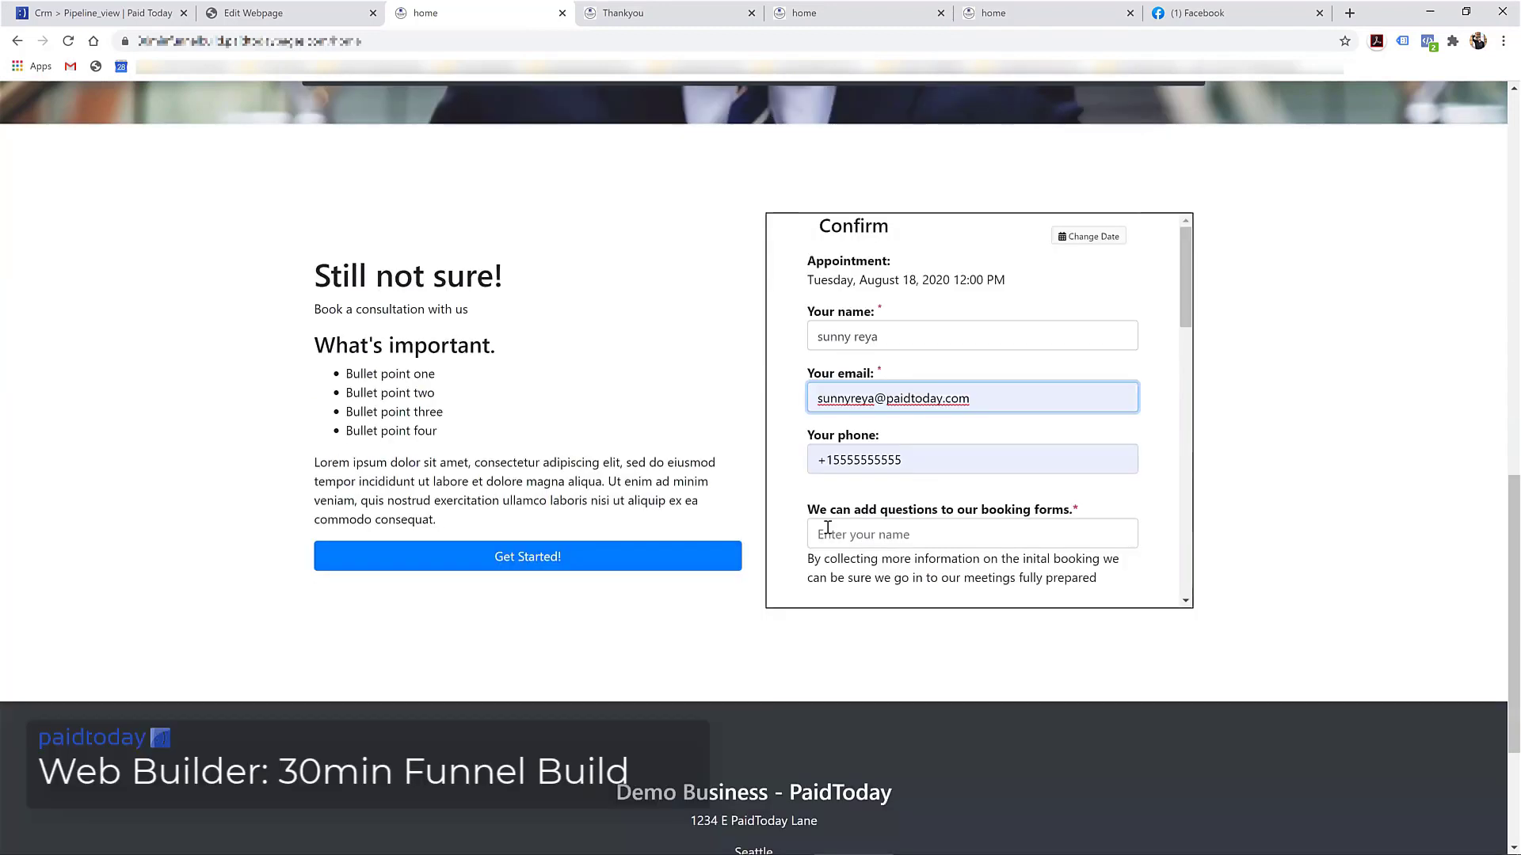
click(873, 529)
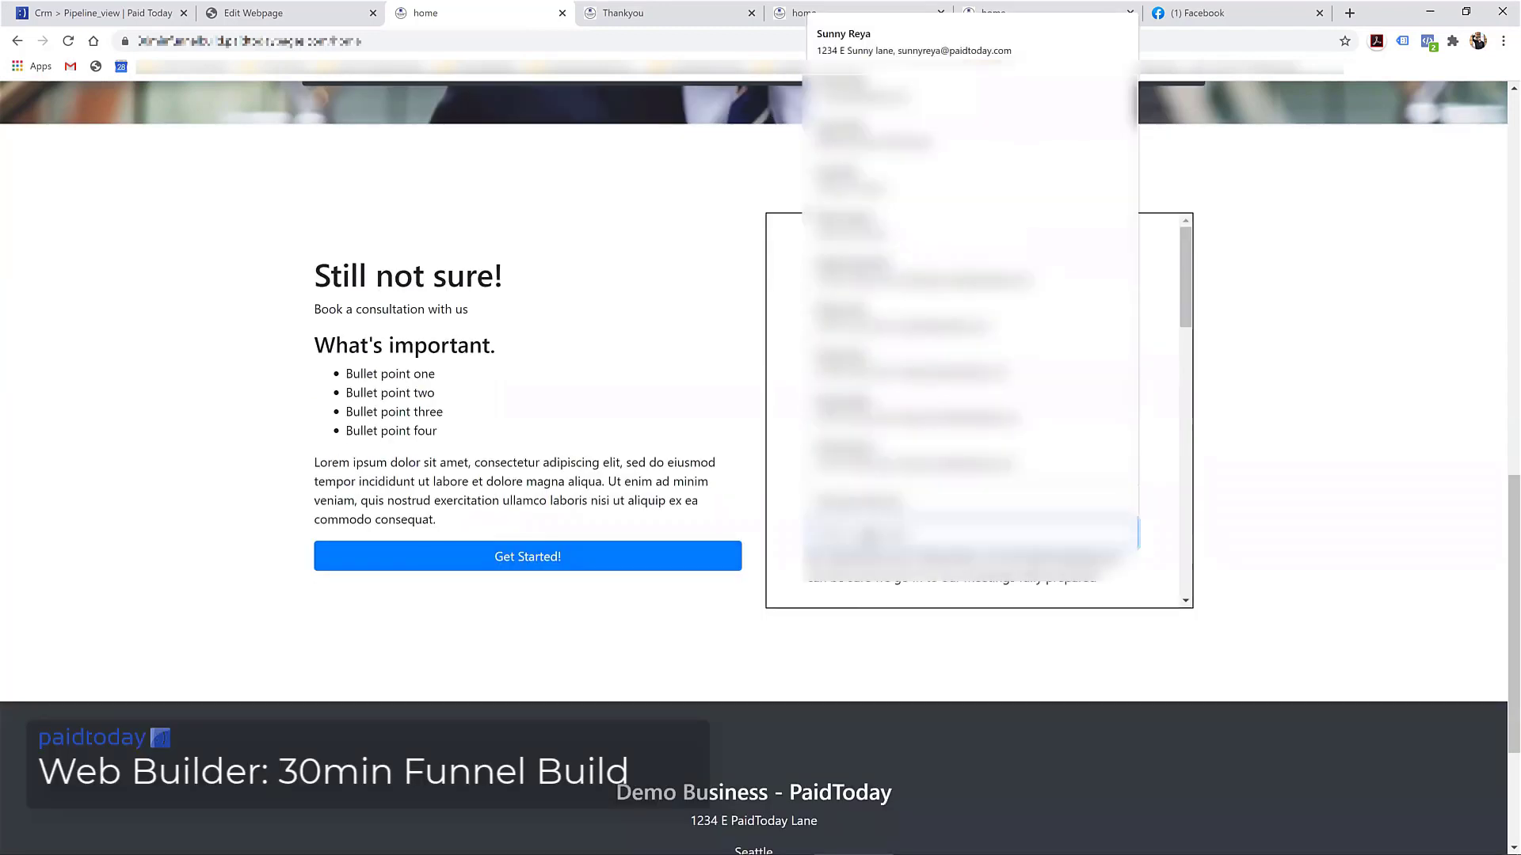
text(isaac)
key(BackSpace)
key(BackSpace)
key(BackSpace)
key(BackSpace)
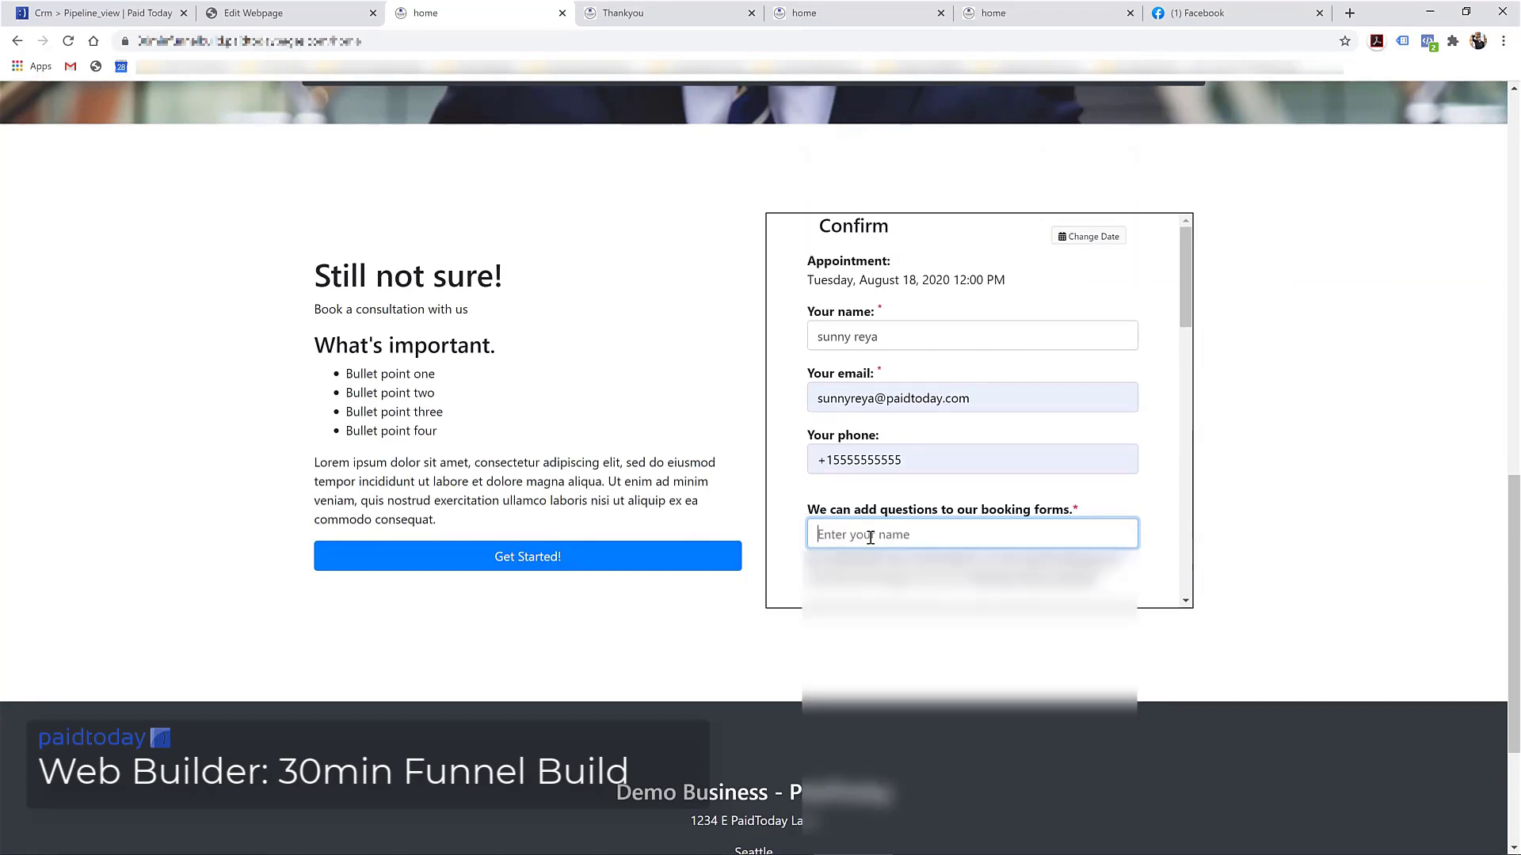
text(syu)
key(BackSpace)
text(unny)
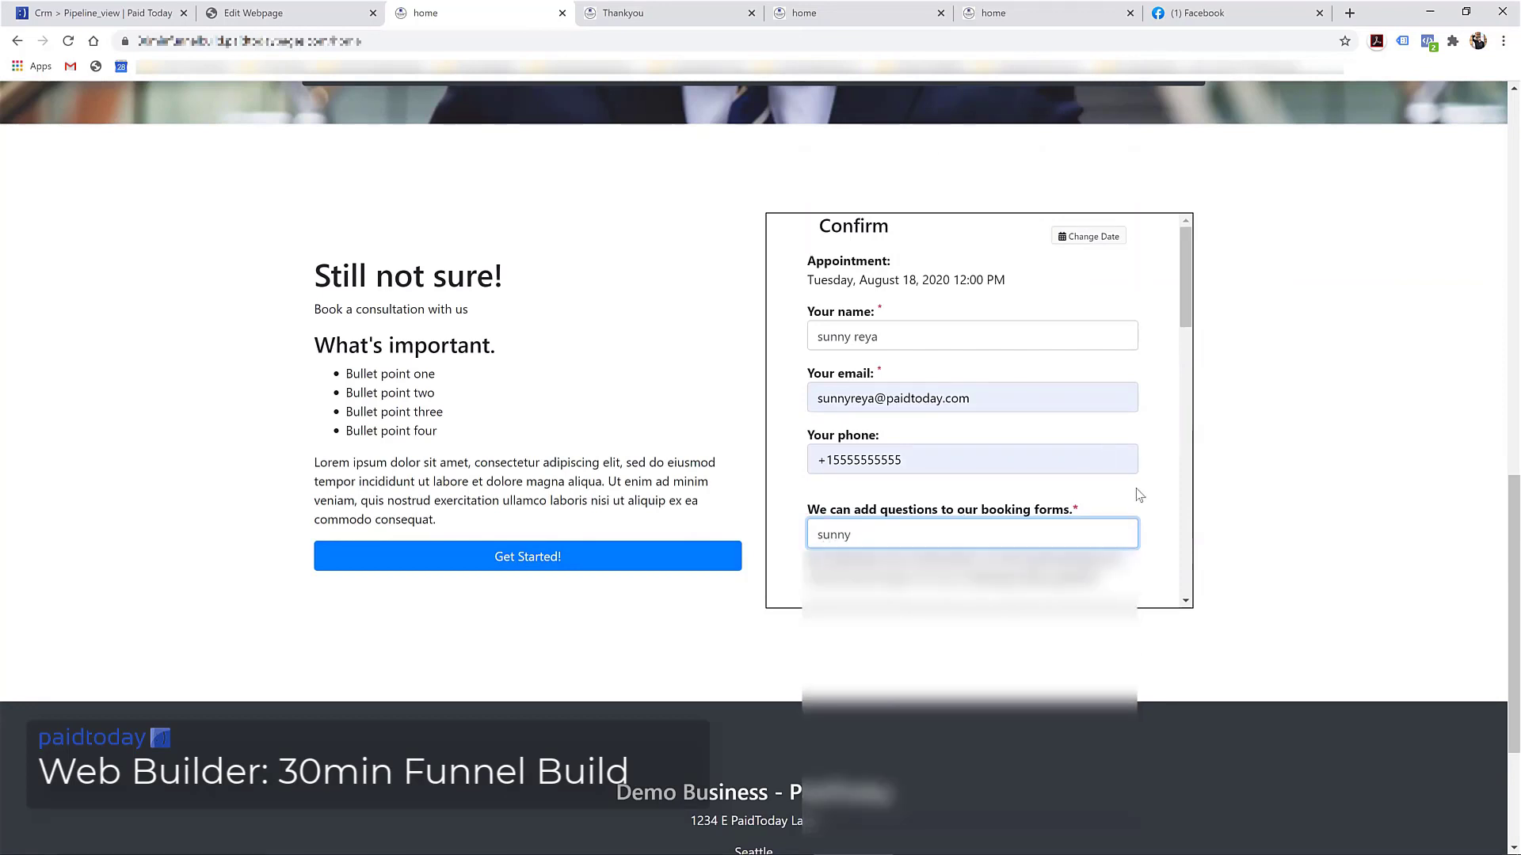
scroll(960, 509, down, 3)
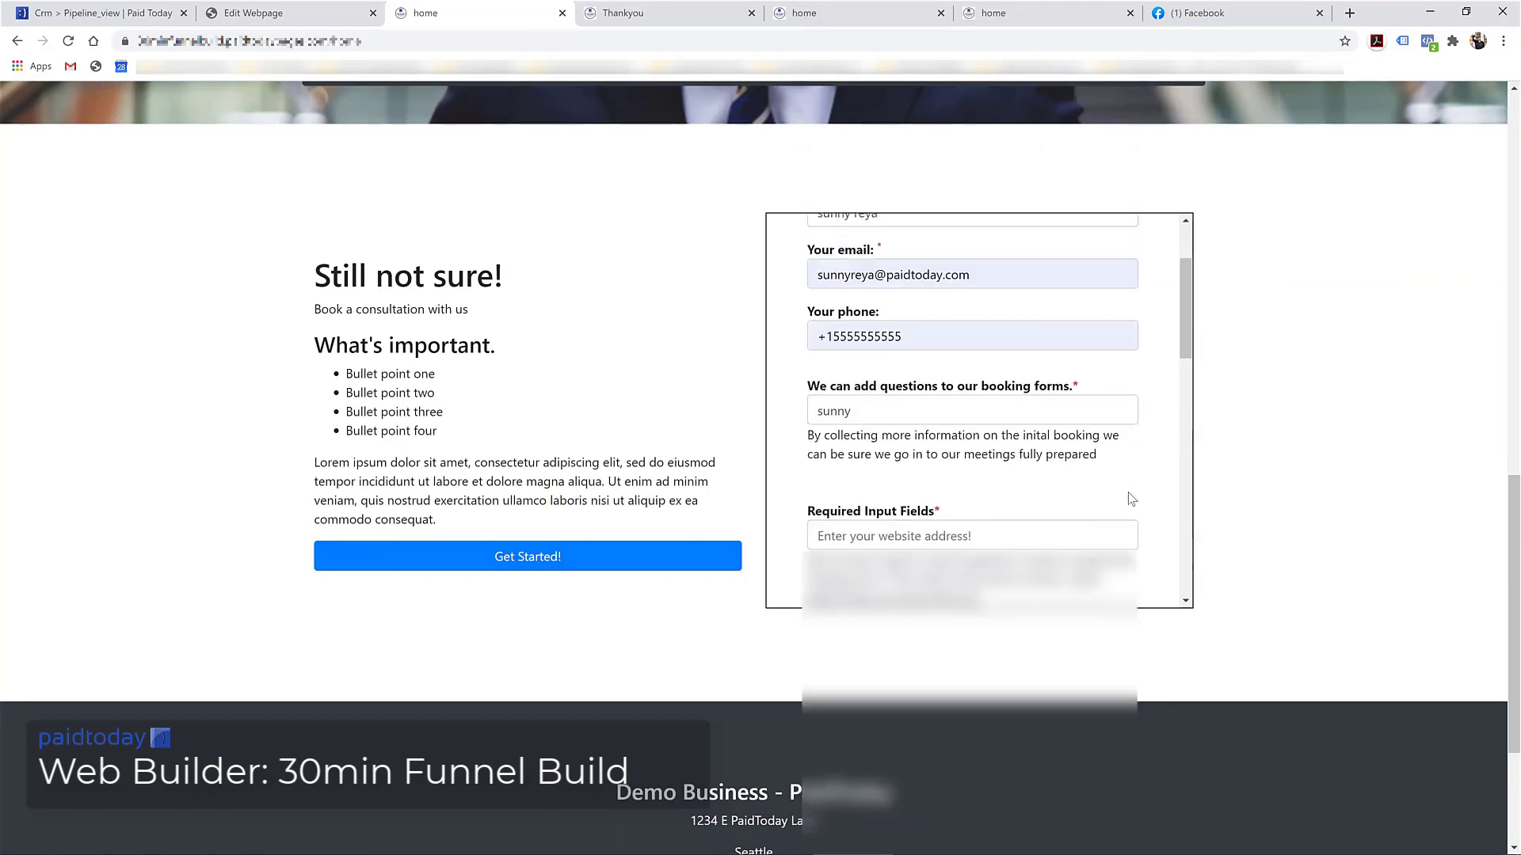
click(849, 403)
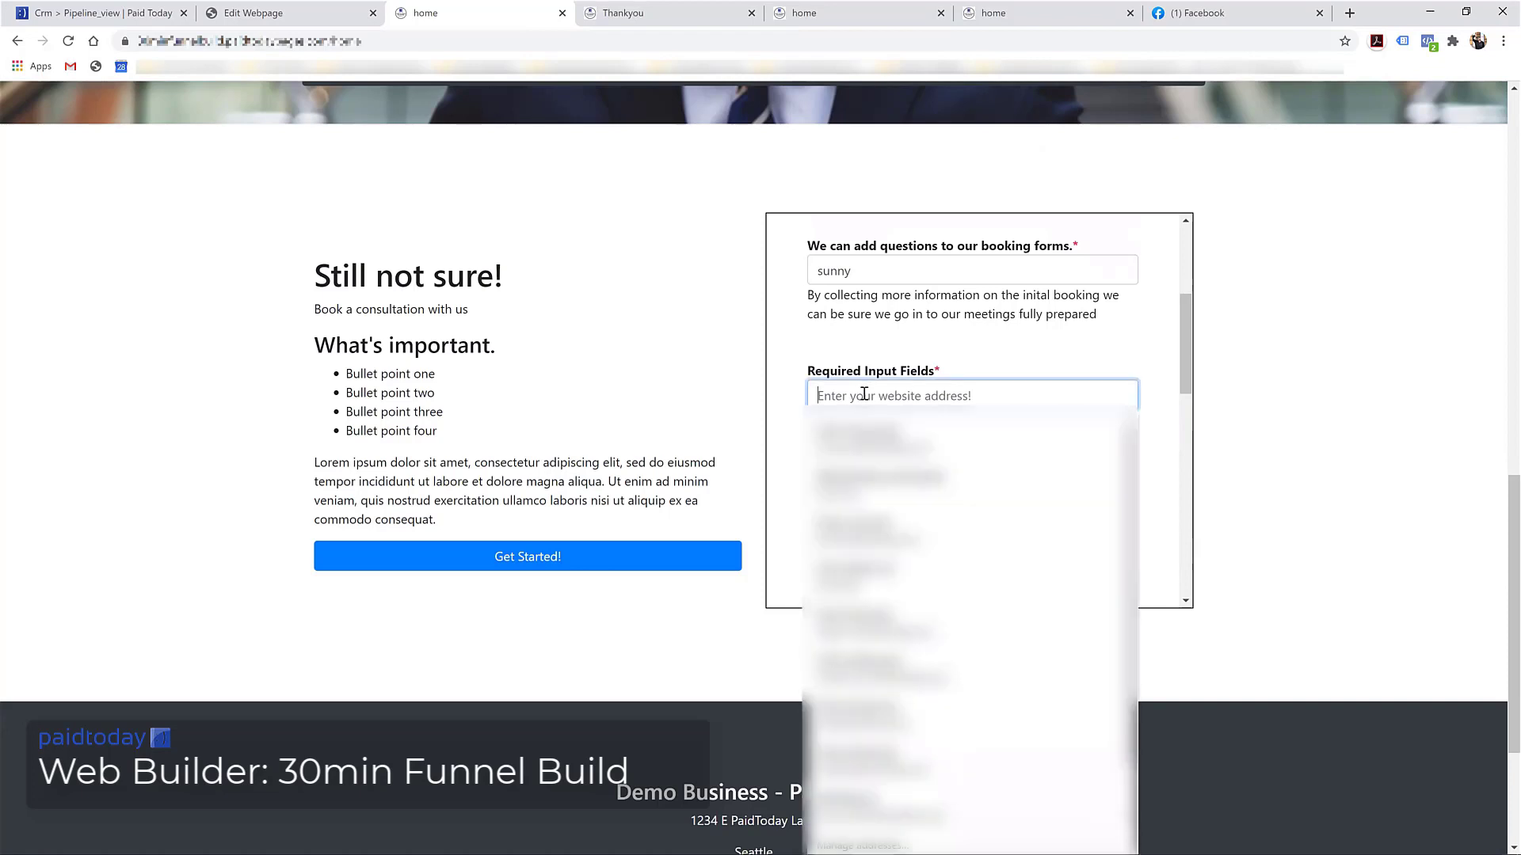
text(www.paidtoday.com)
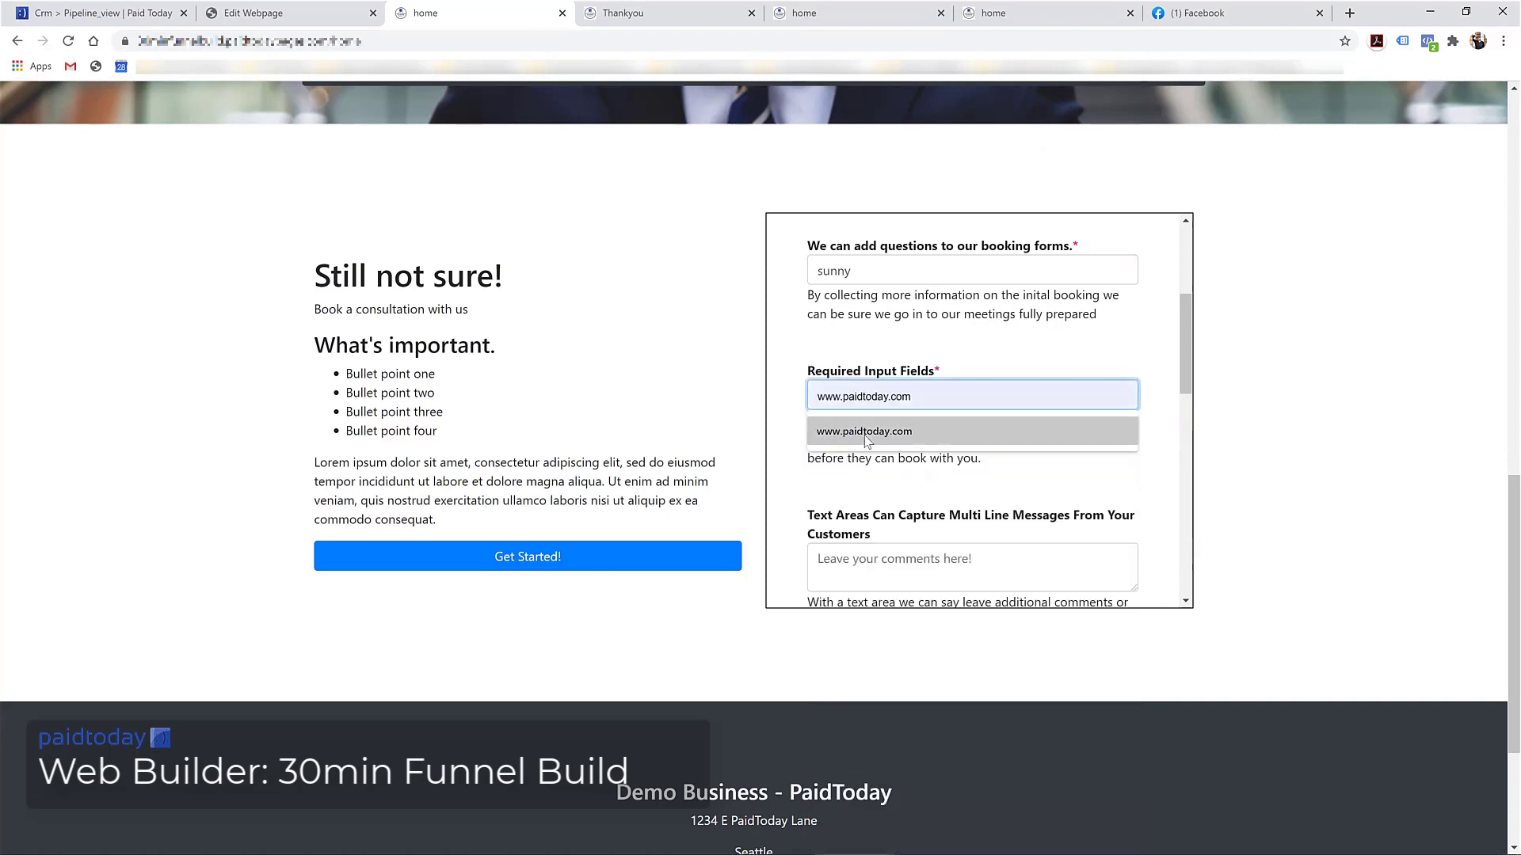
click(865, 434)
Write the comment '30 min funn' in the comments box
scroll(953, 430, down, 3)
scroll(952, 430, down, 2)
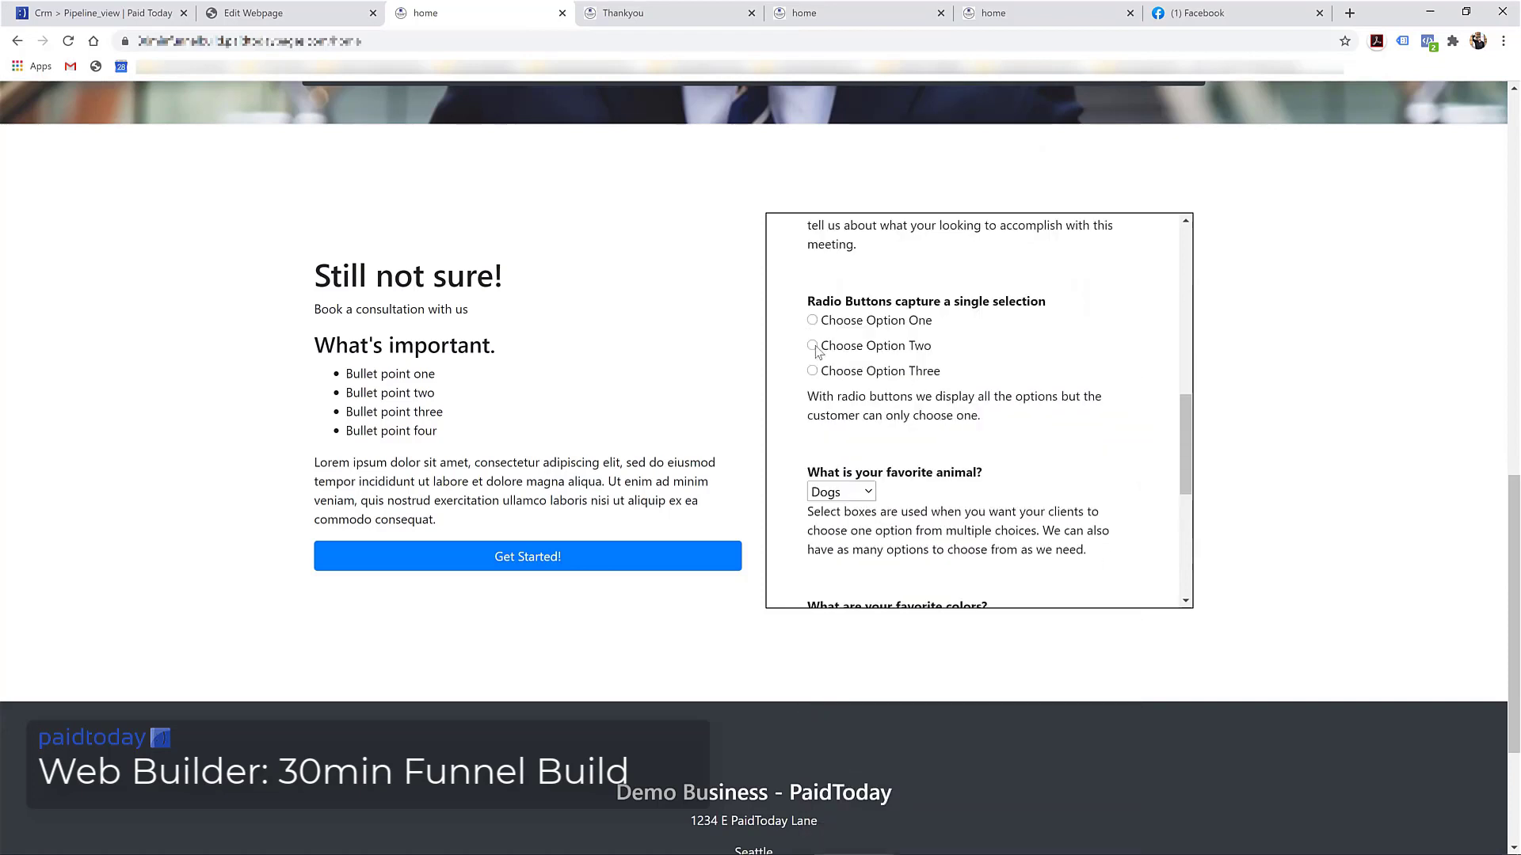
scroll(824, 333, up, 2)
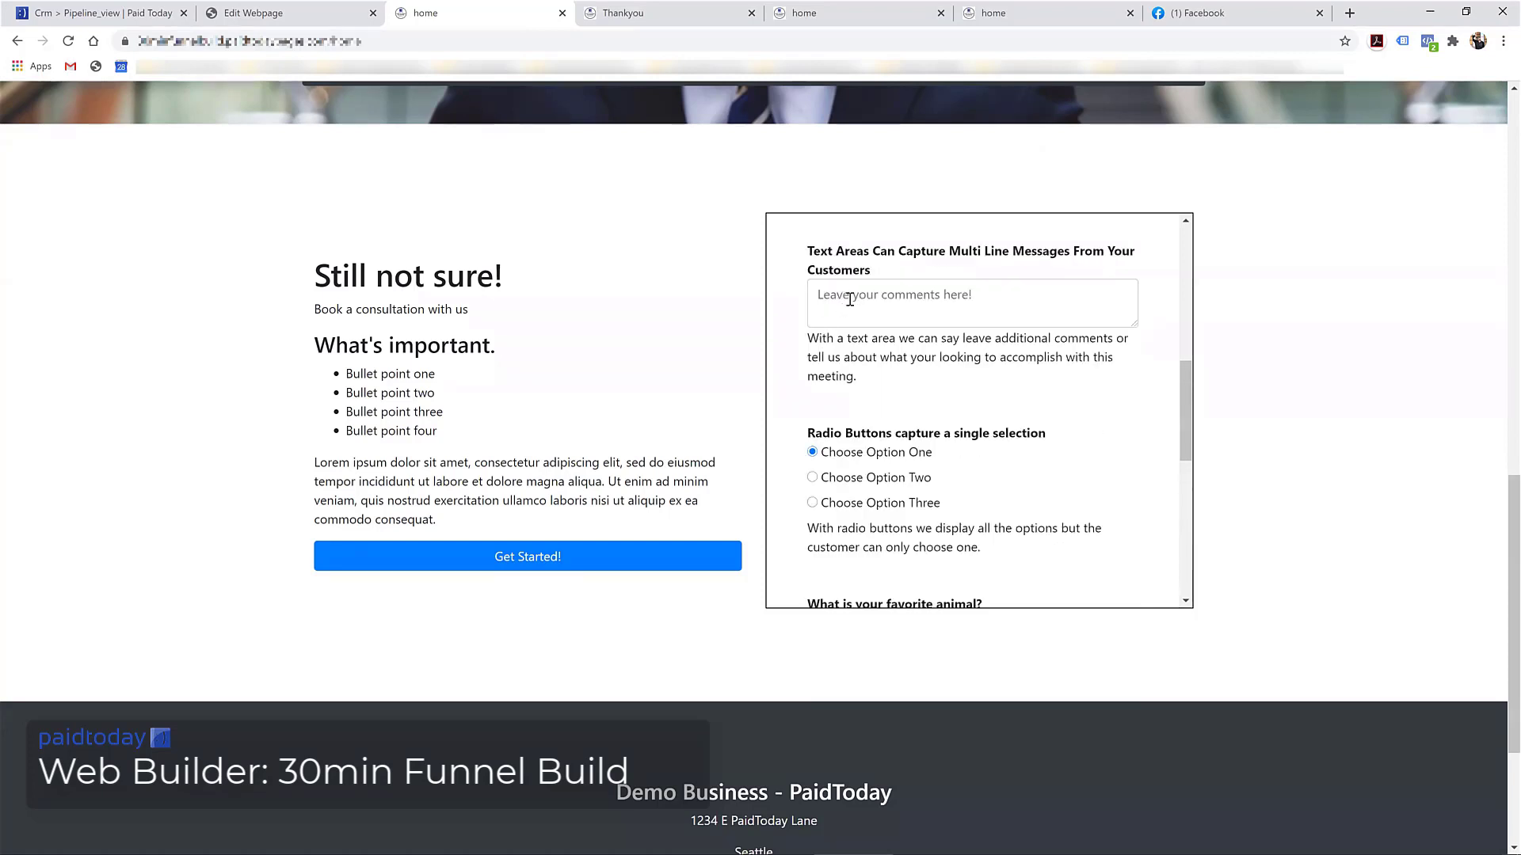
click(850, 299)
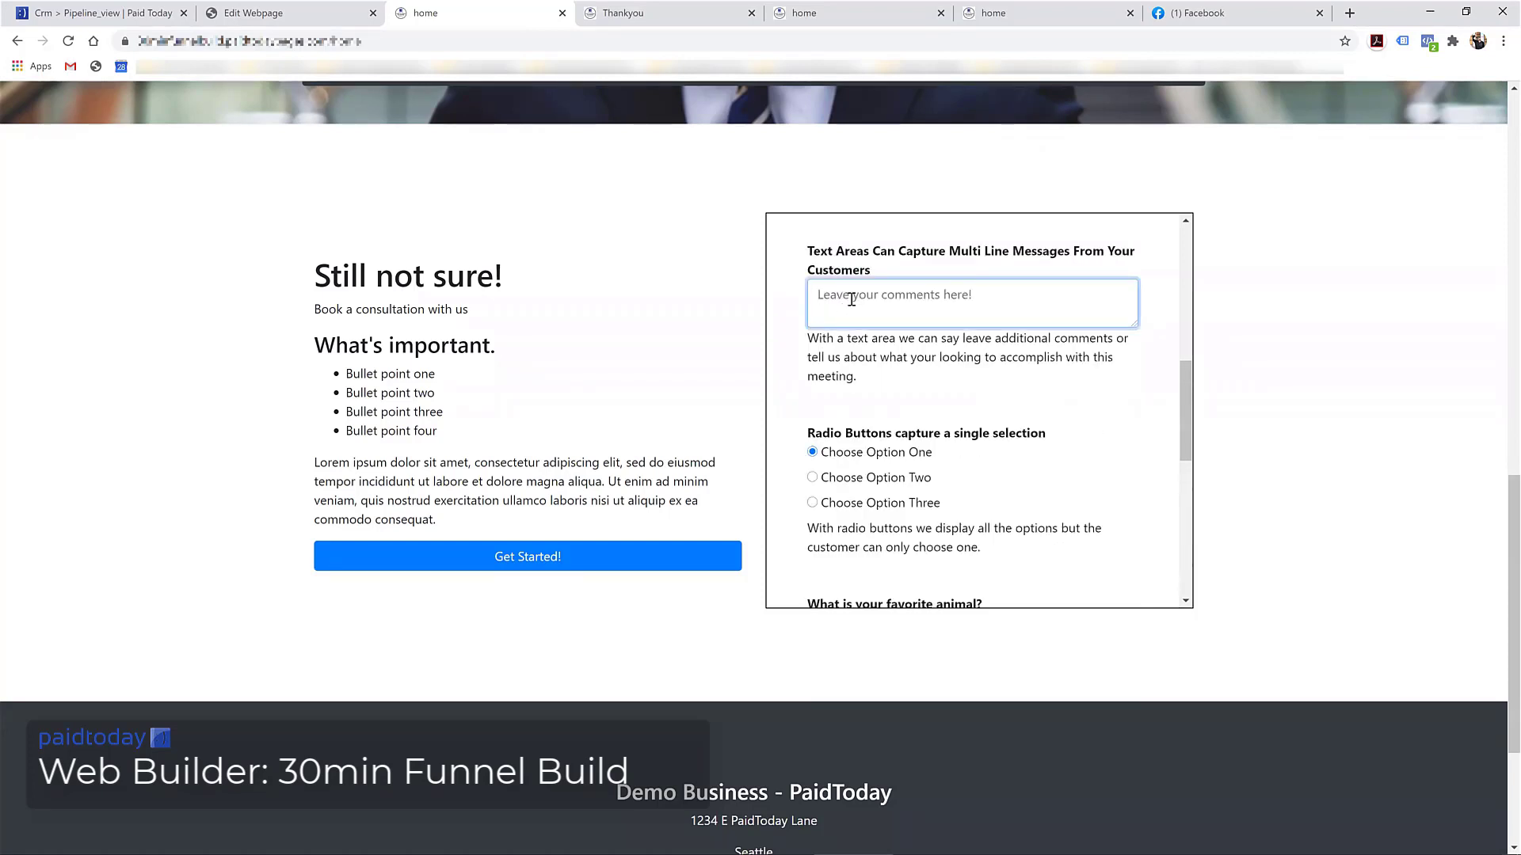
text(30 min funnel)
Tick Red, White and Blue as favourite colours and submit the booking with Done
scroll(895, 388, down, 5)
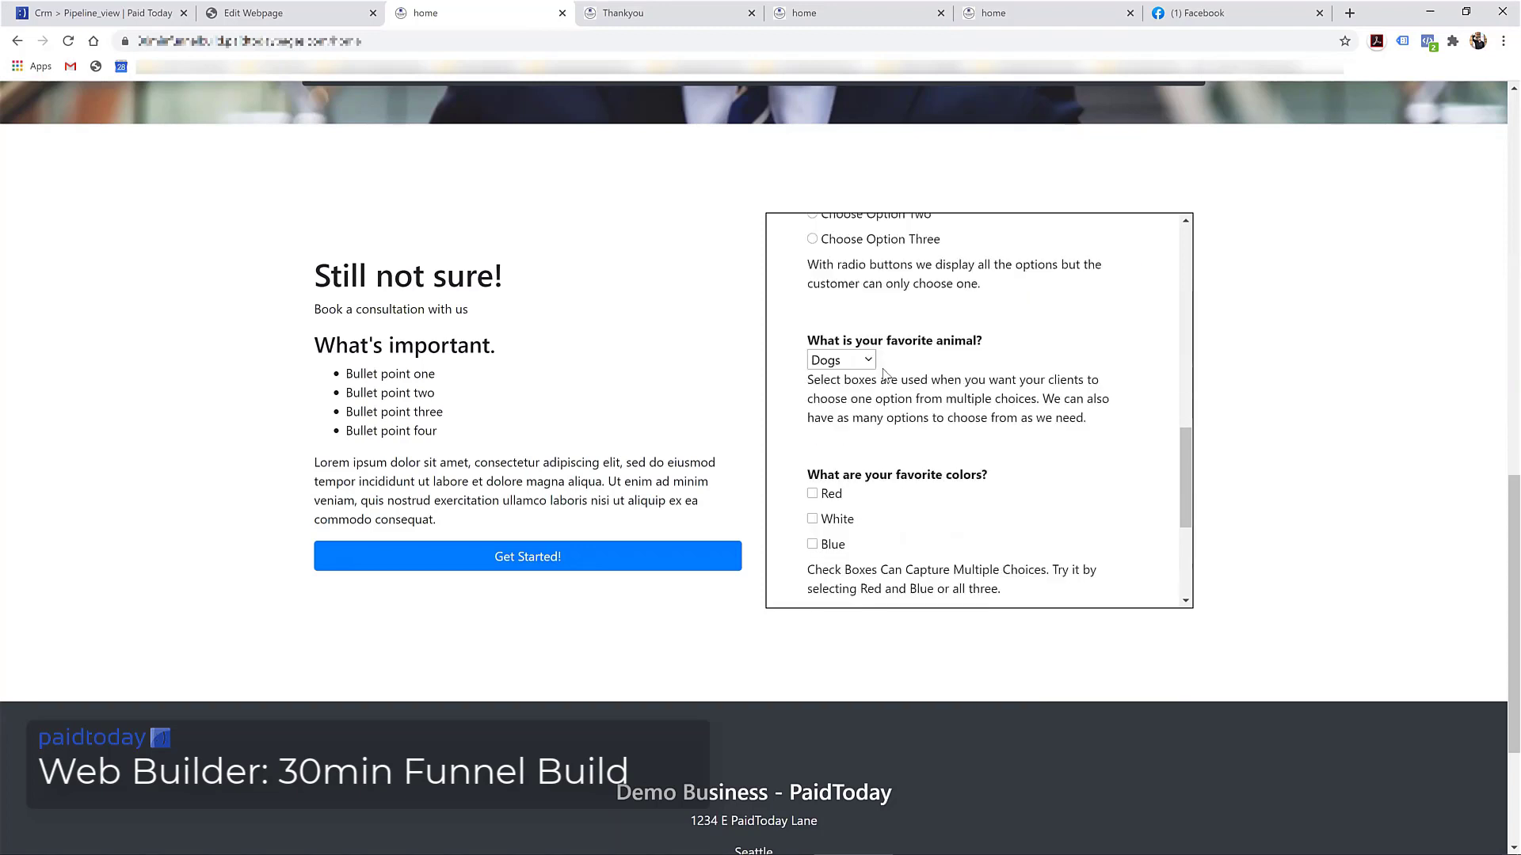
scroll(895, 388, down, 2)
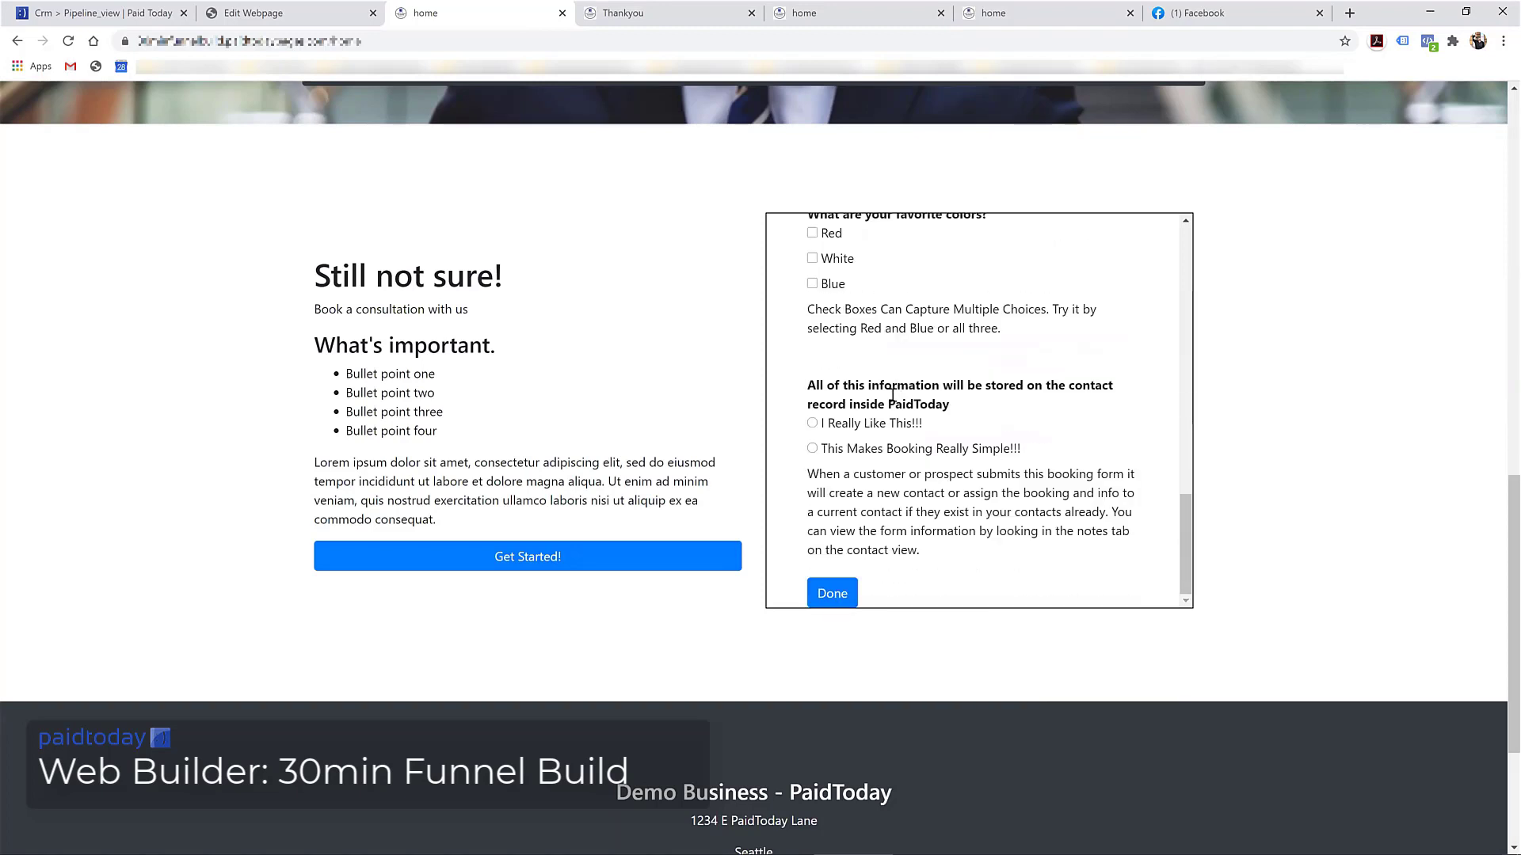
scroll(864, 351, down, 2)
scroll(818, 296, up, 2)
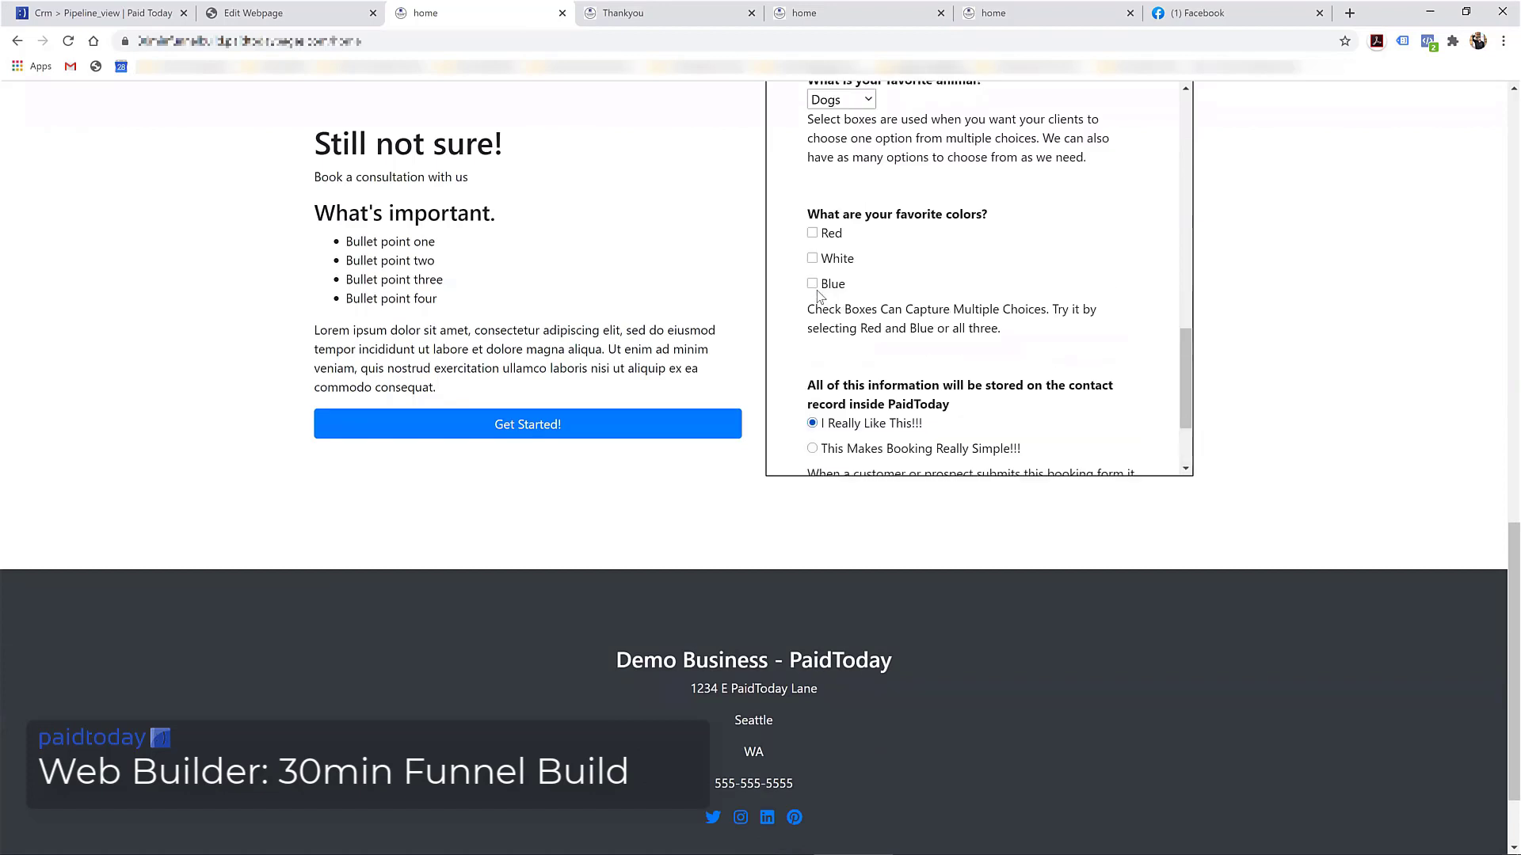
click(812, 236)
click(811, 260)
click(813, 284)
scroll(871, 277, up, 2)
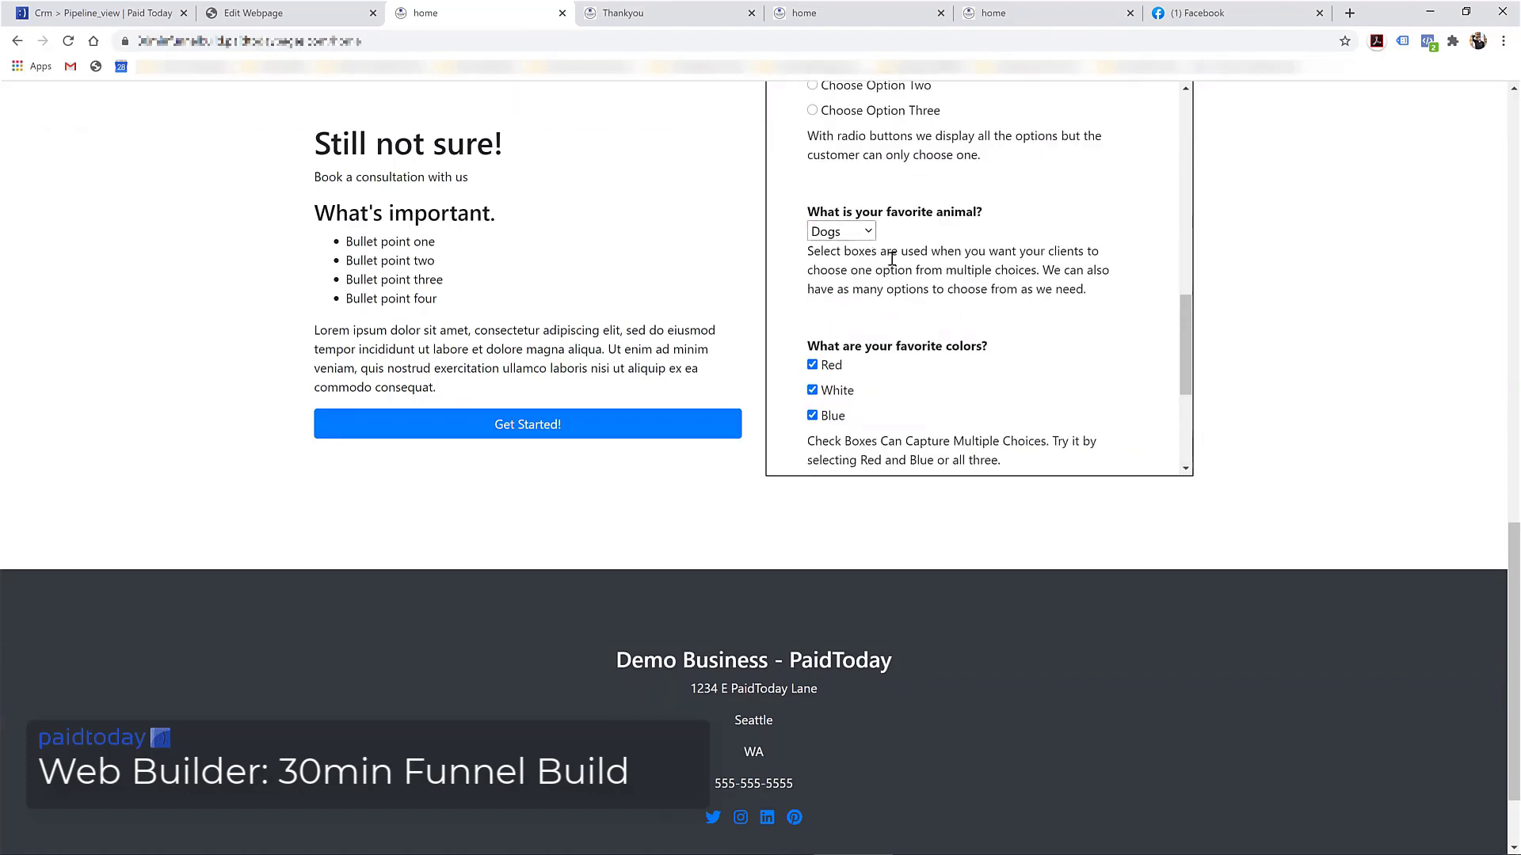
scroll(892, 258, up, 2)
scroll(879, 300, down, 9)
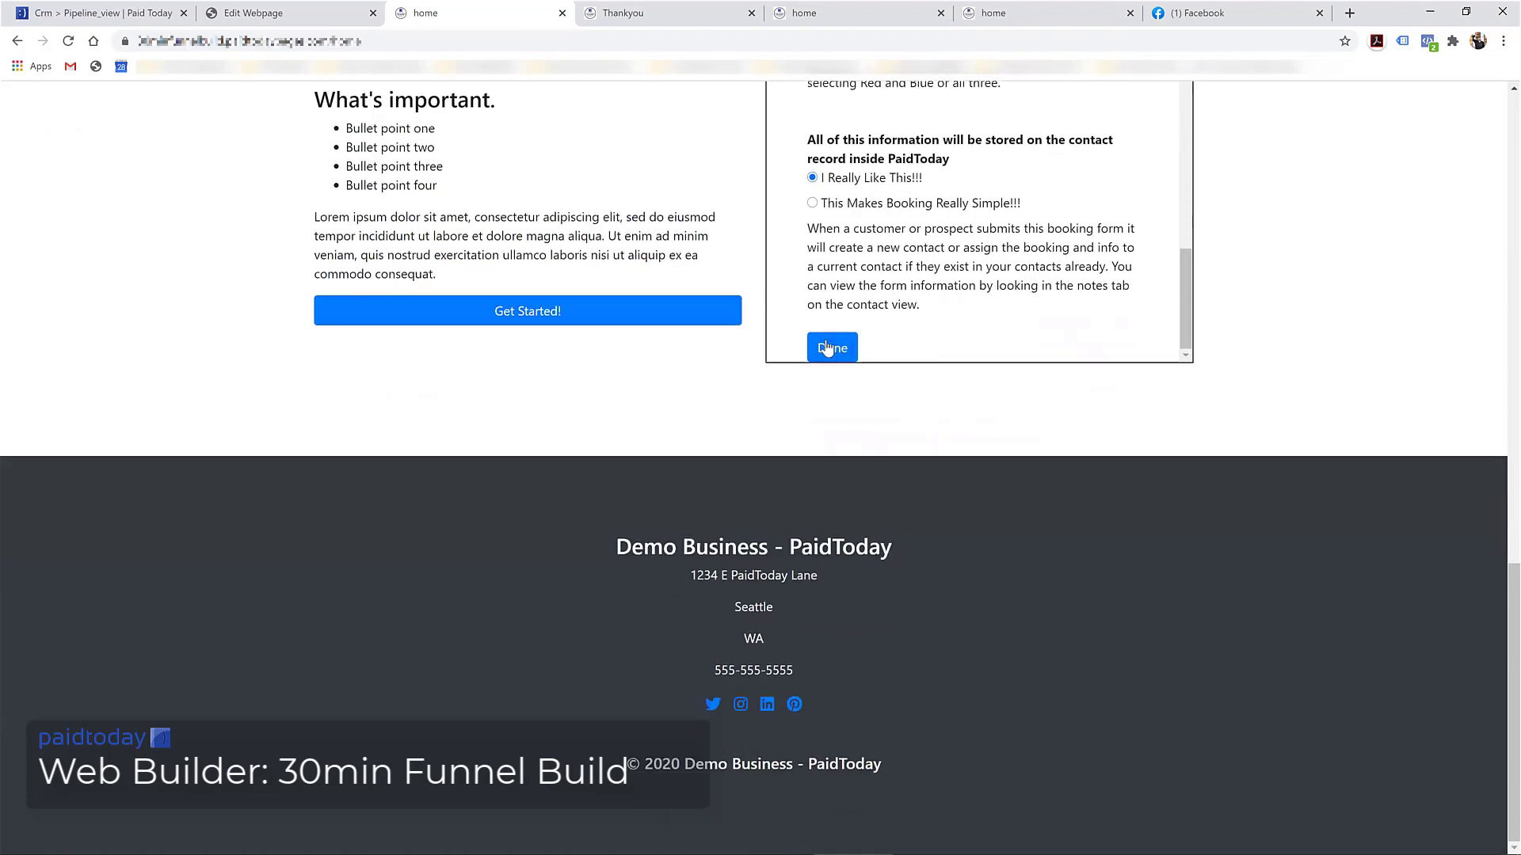
click(826, 349)
Review the August 18, 2020 booking confirmation, then return to the Edit Webpage tab
scroll(1018, 331, down, 5)
scroll(1267, 289, up, 5)
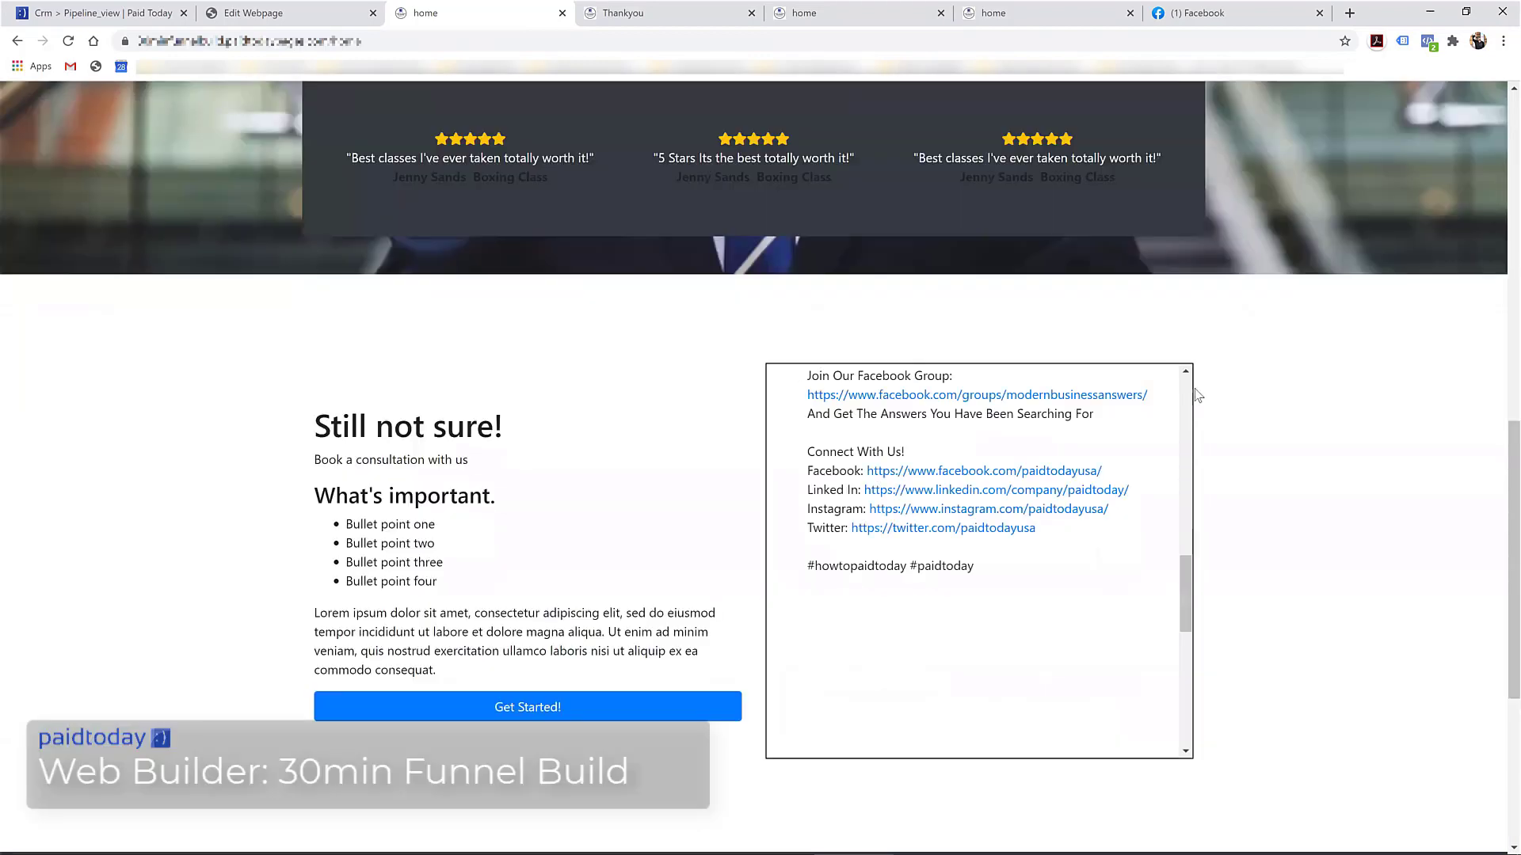
scroll(1109, 528, up, 10)
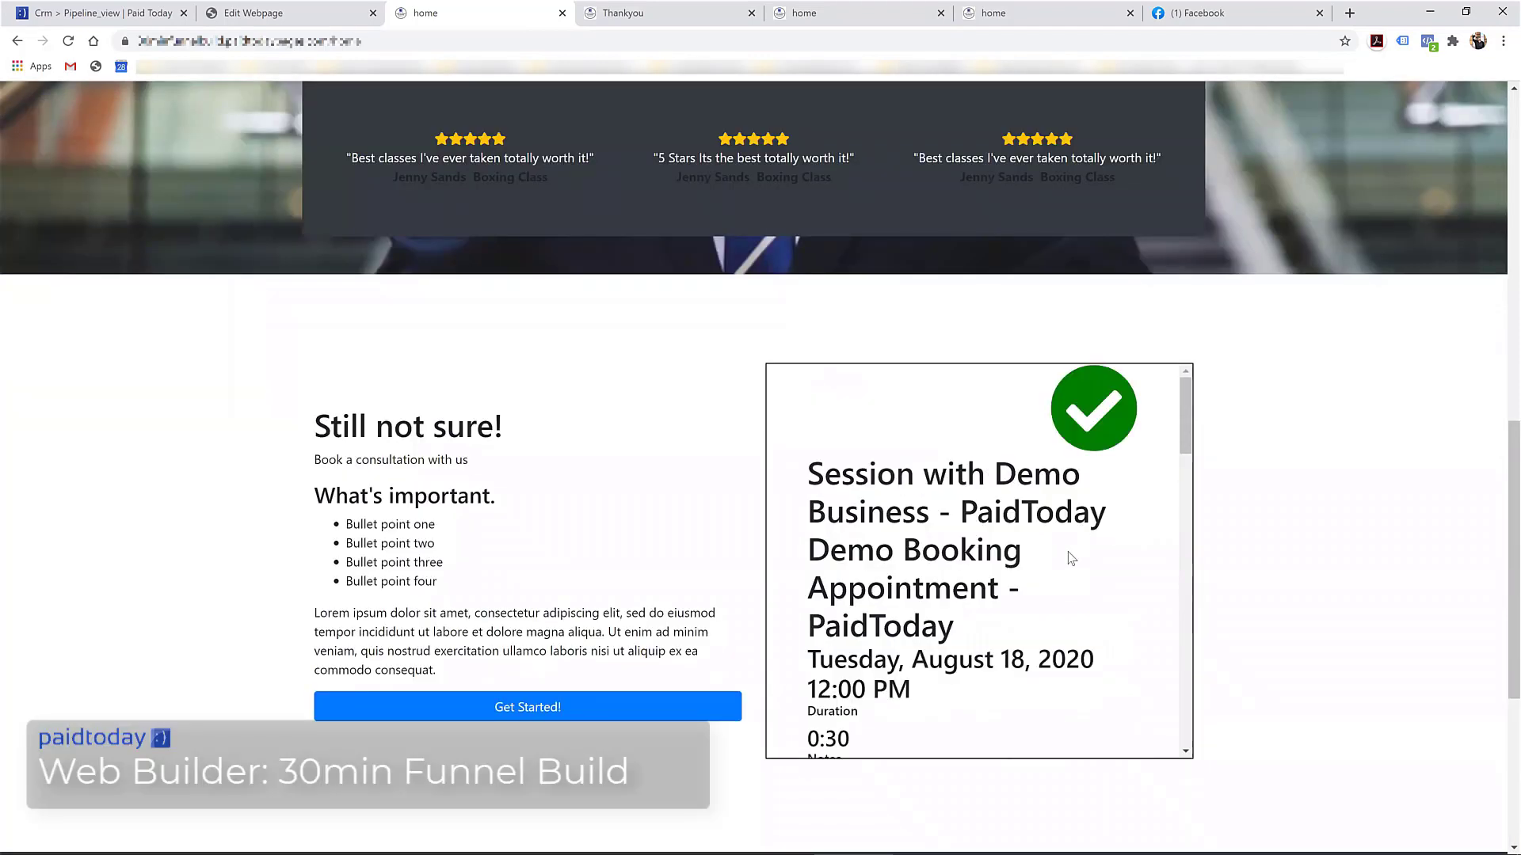
scroll(1071, 559, down, 2)
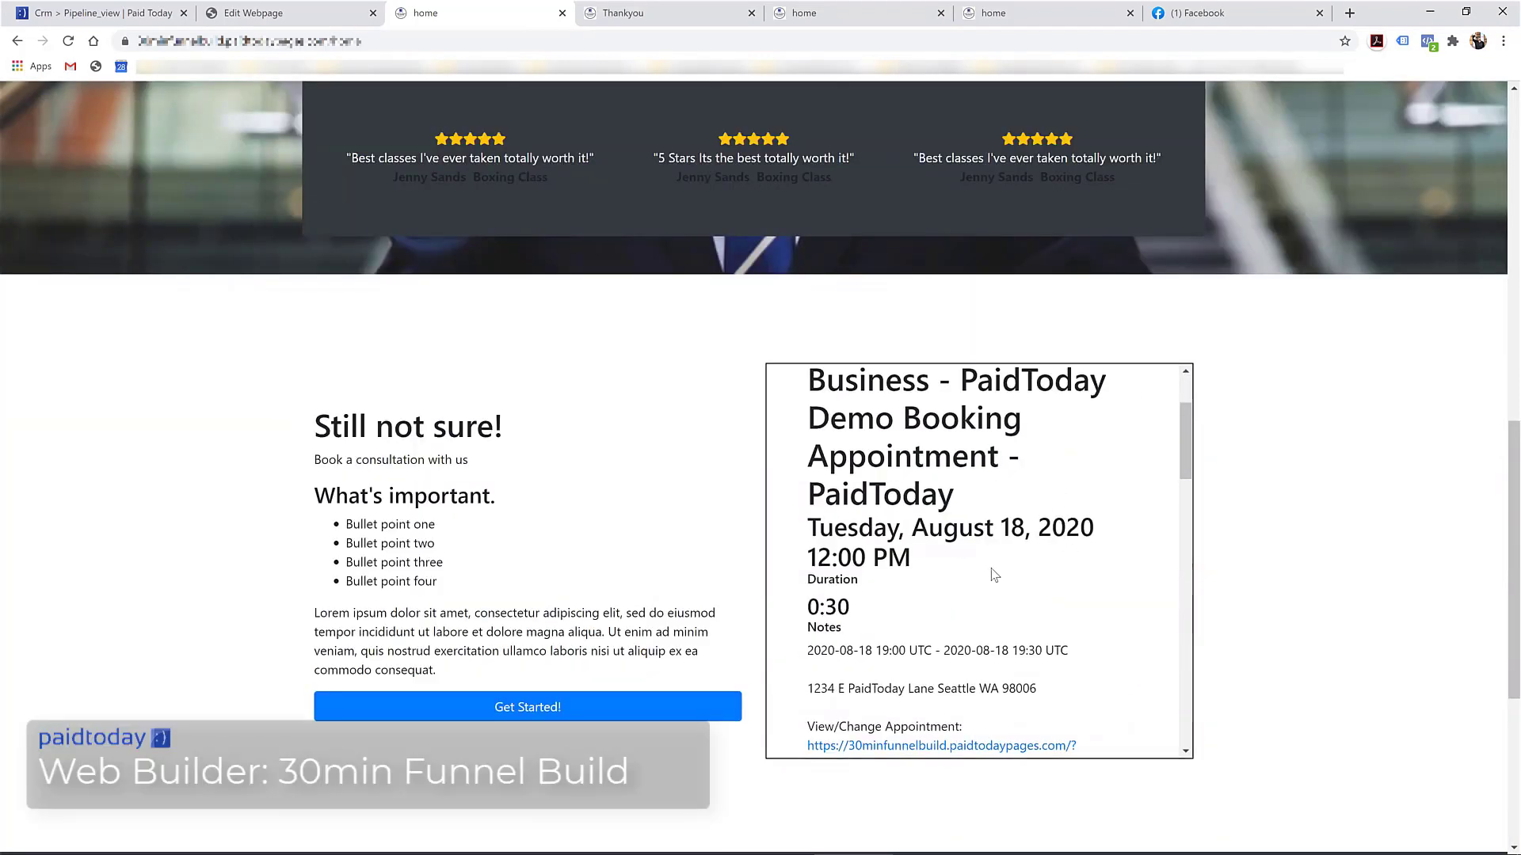
scroll(943, 574, down, 9)
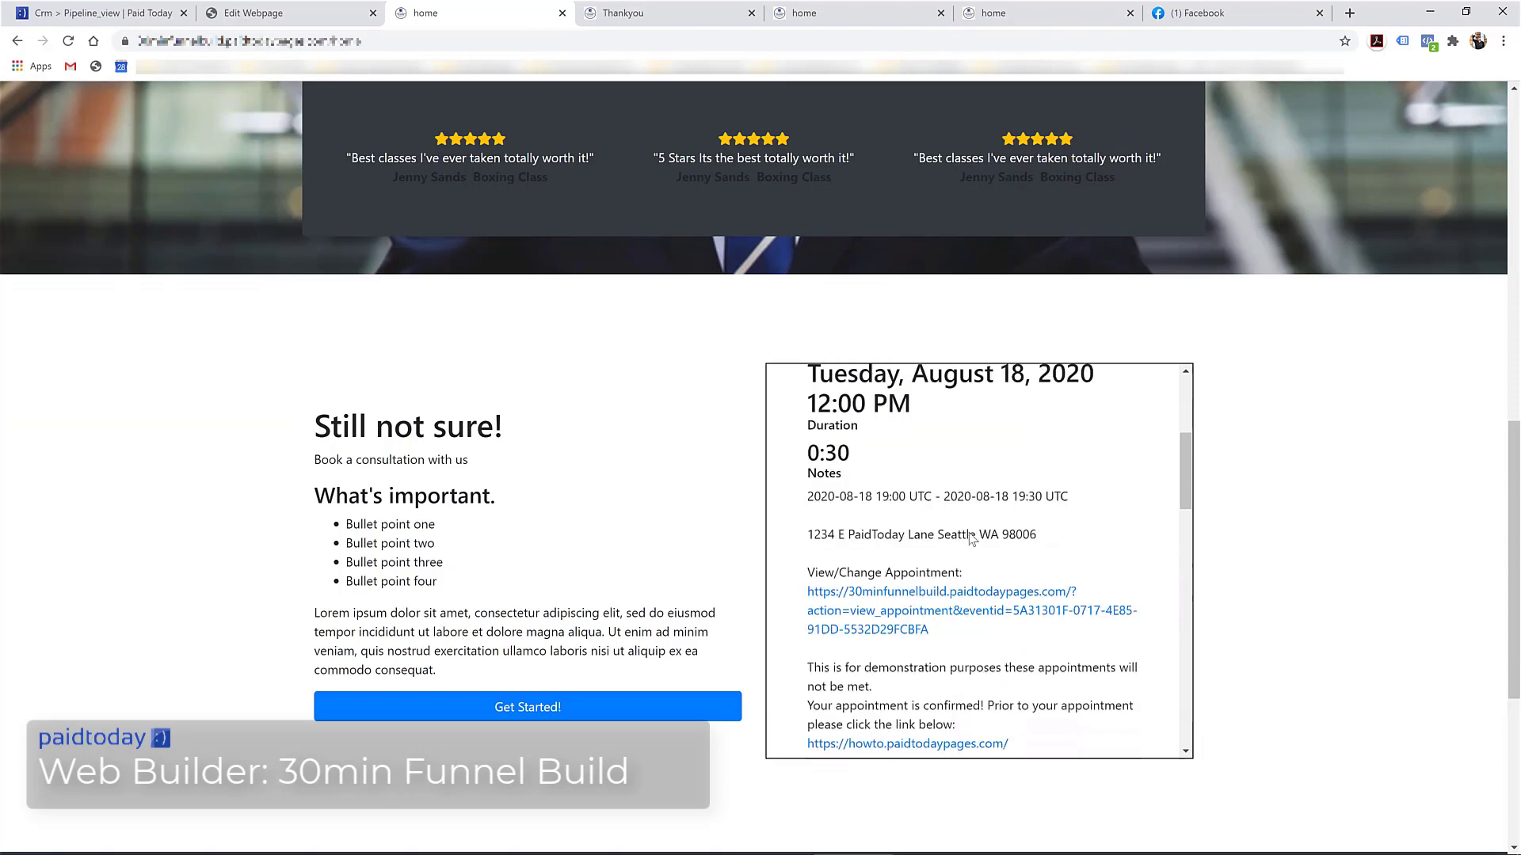
scroll(968, 560, down, 10)
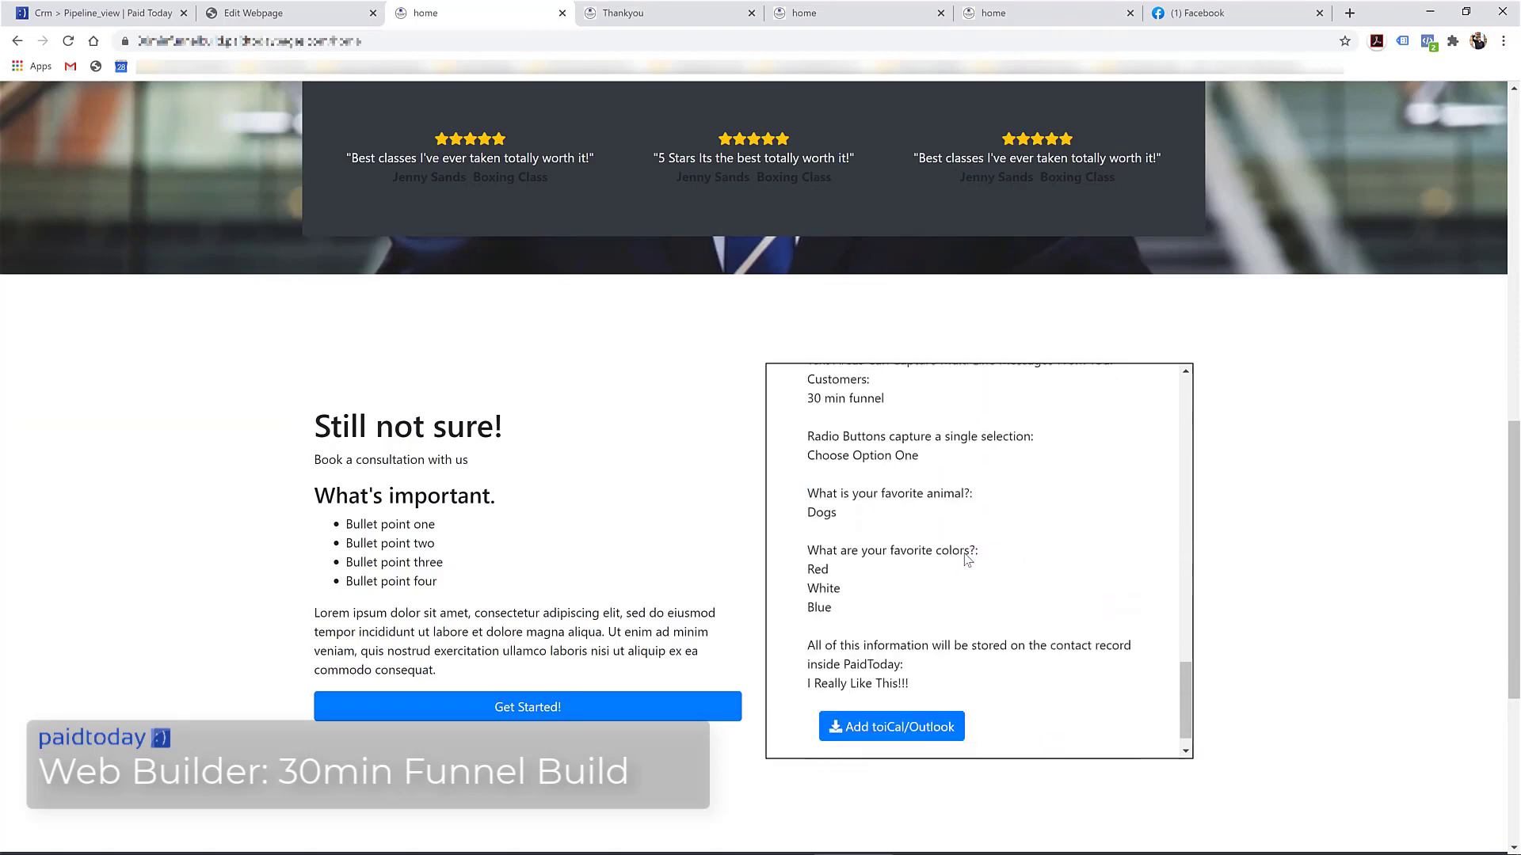
click(248, 13)
scroll(353, 353, up, 10)
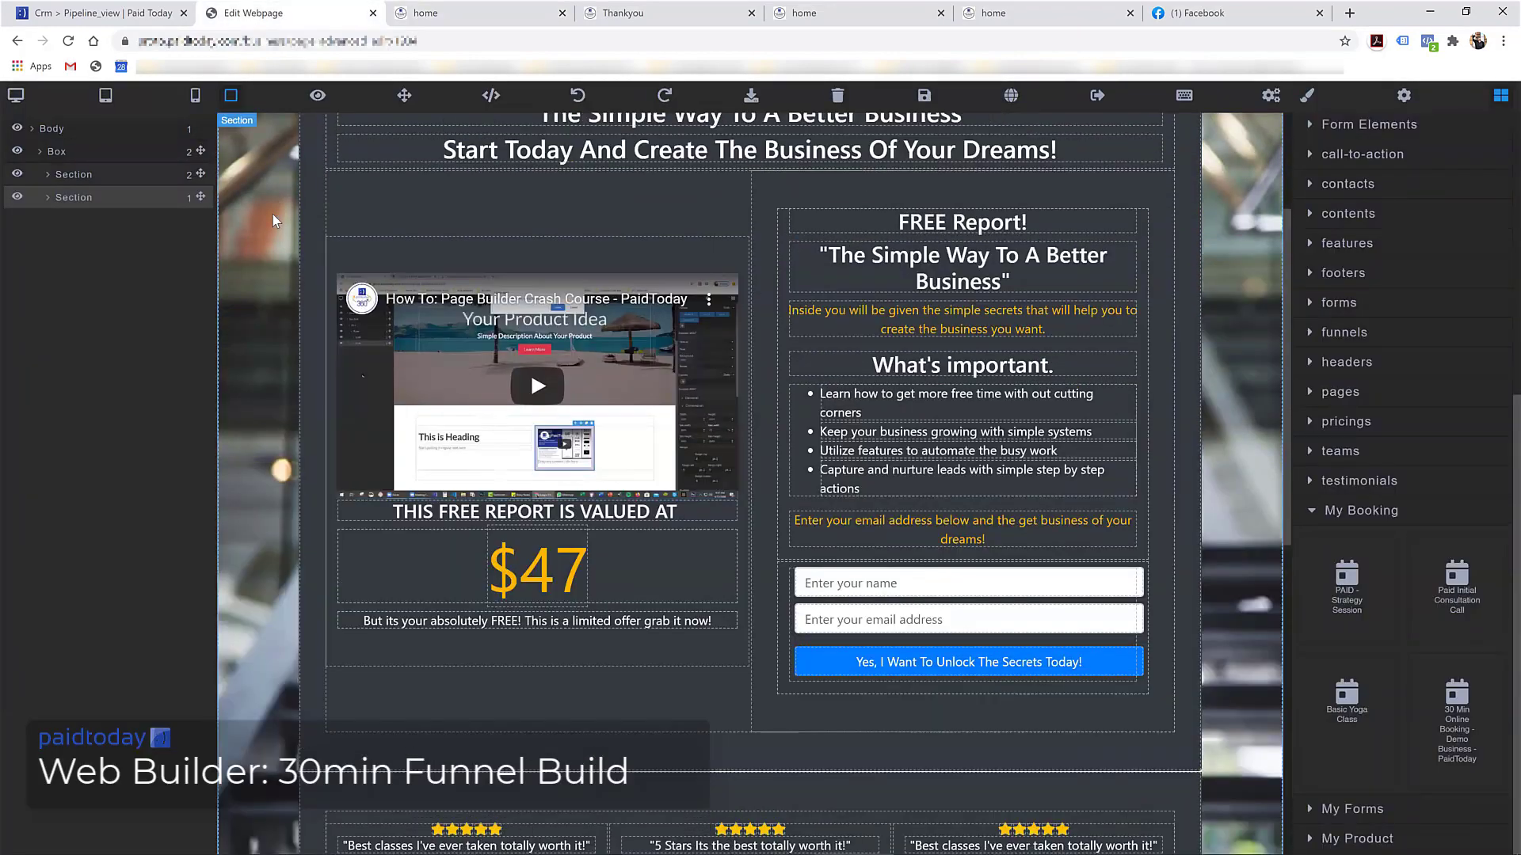
Save the funnel page and check the 12:00–12:30 pm booking on August 18 in the Calendar
click(924, 95)
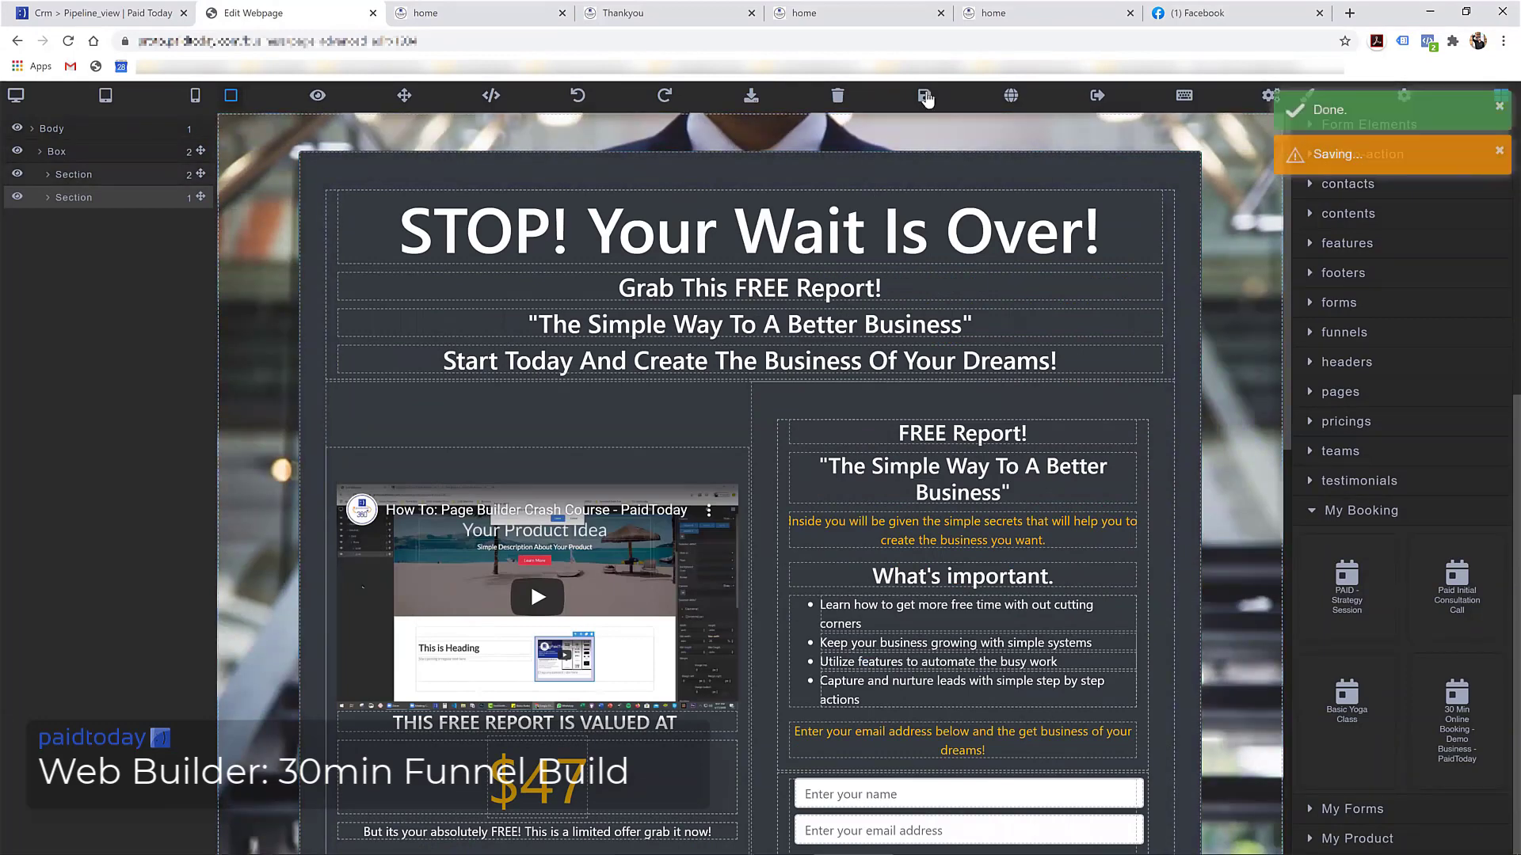
click(87, 12)
scroll(796, 517, down, 2)
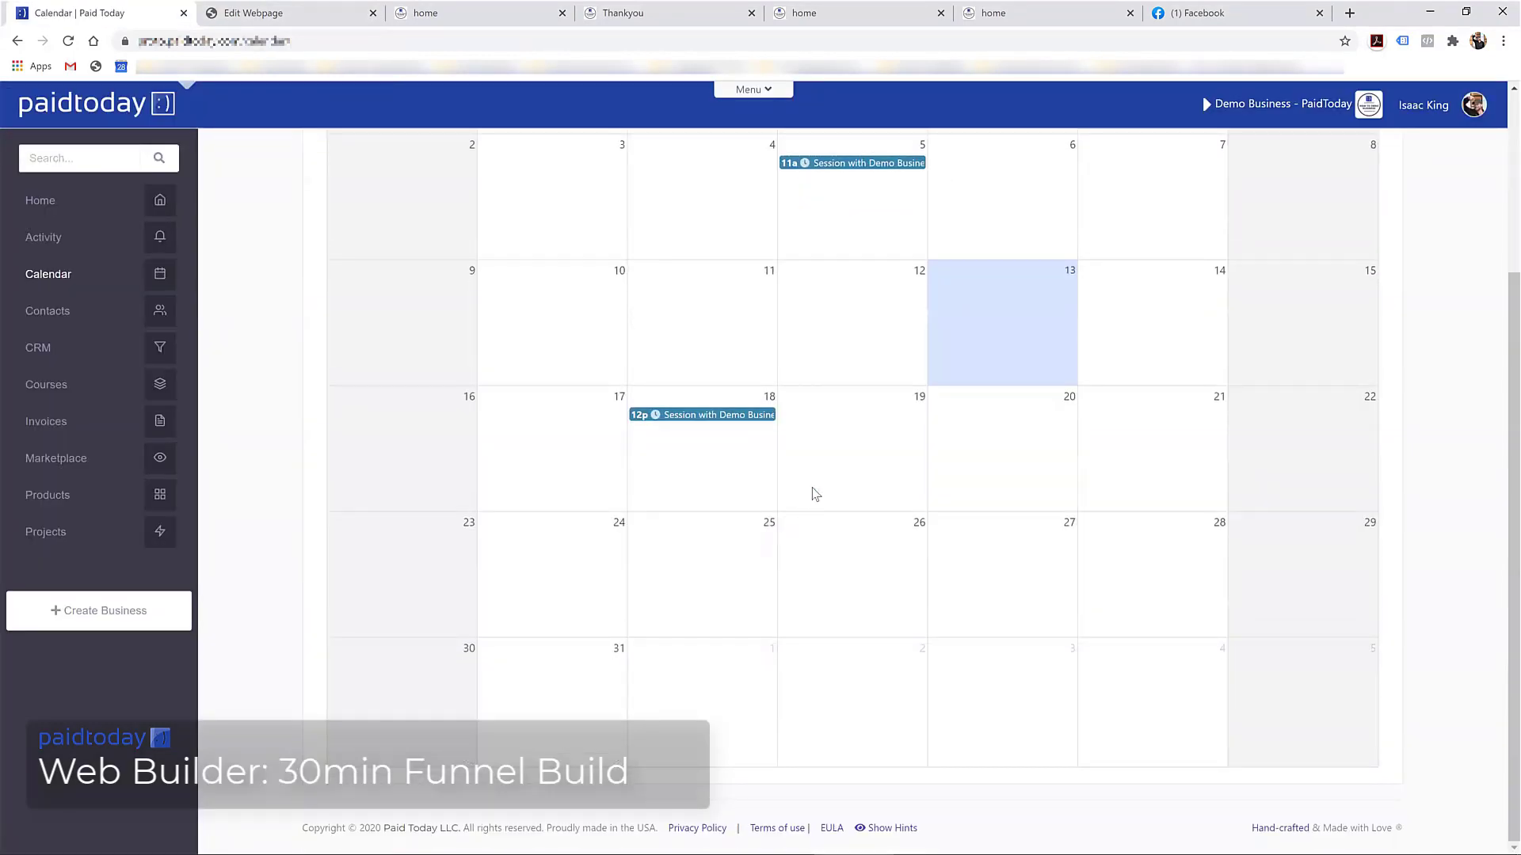
click(690, 416)
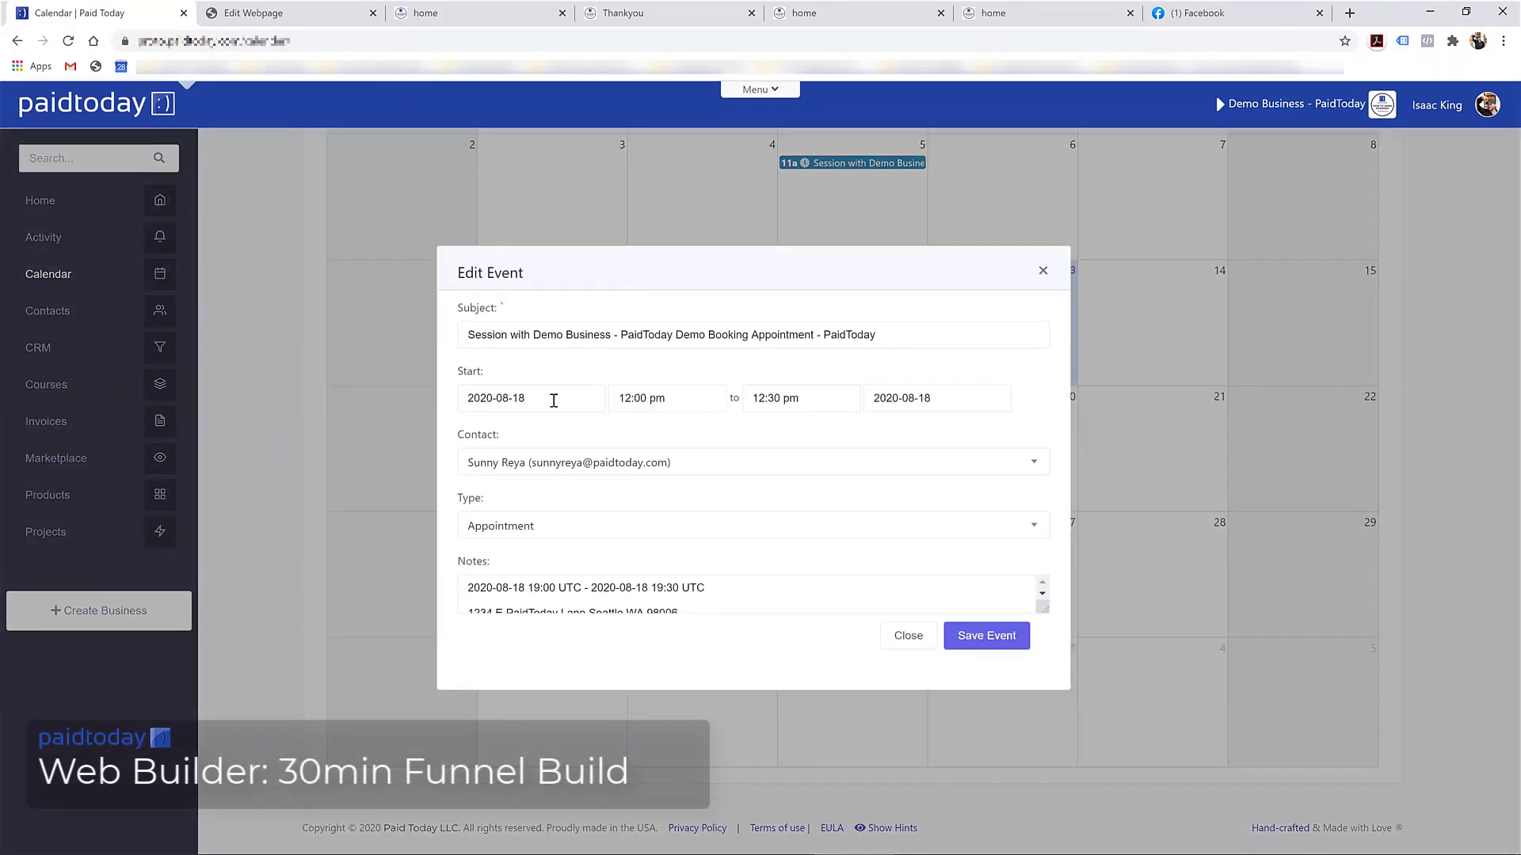
scroll(580, 591, down, 2)
scroll(580, 590, up, 2)
click(909, 635)
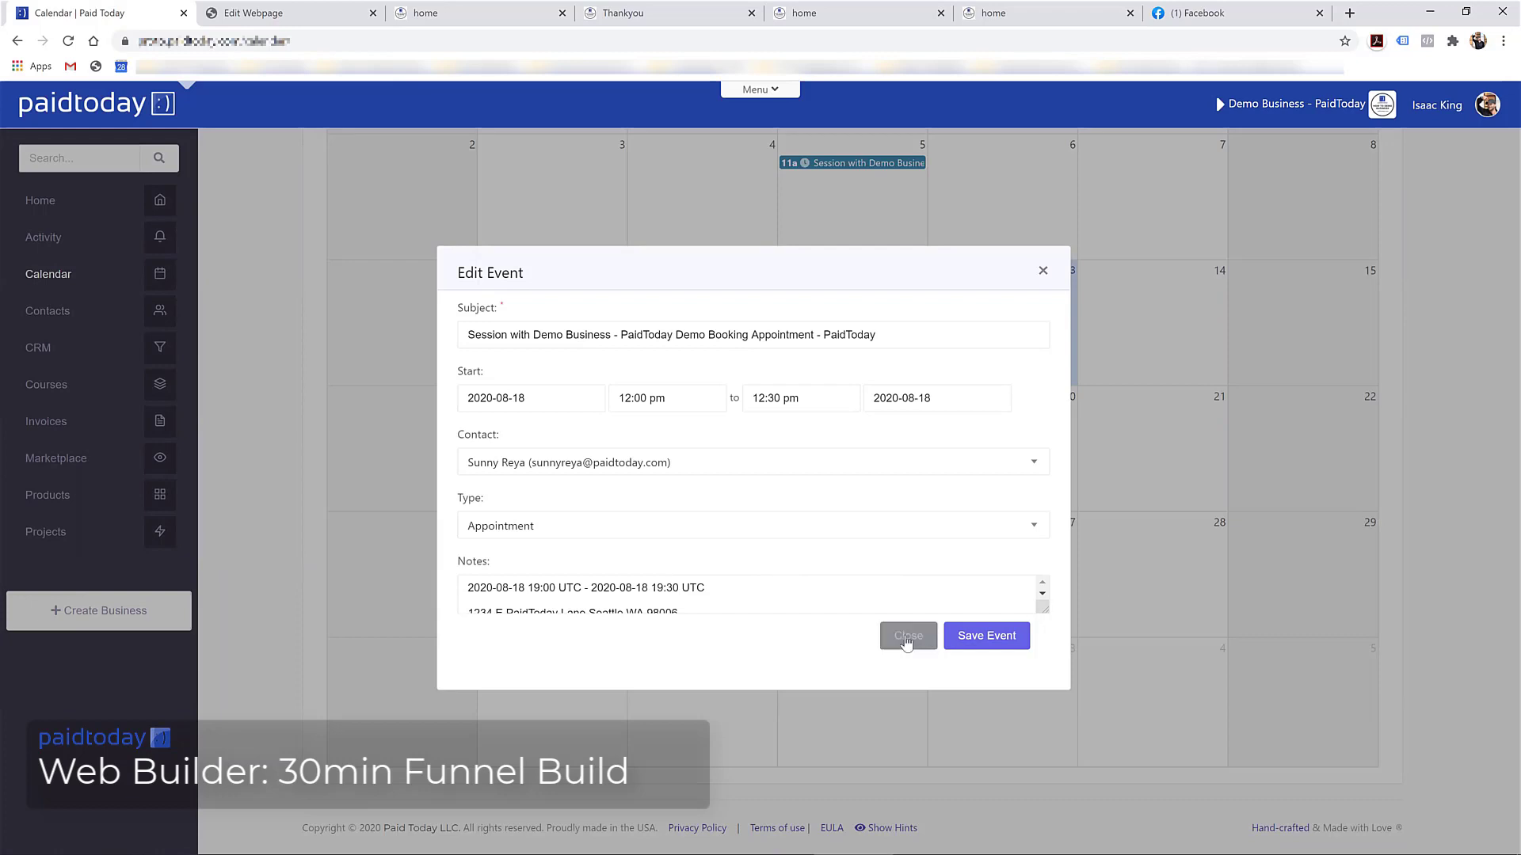
scroll(555, 476, up, 2)
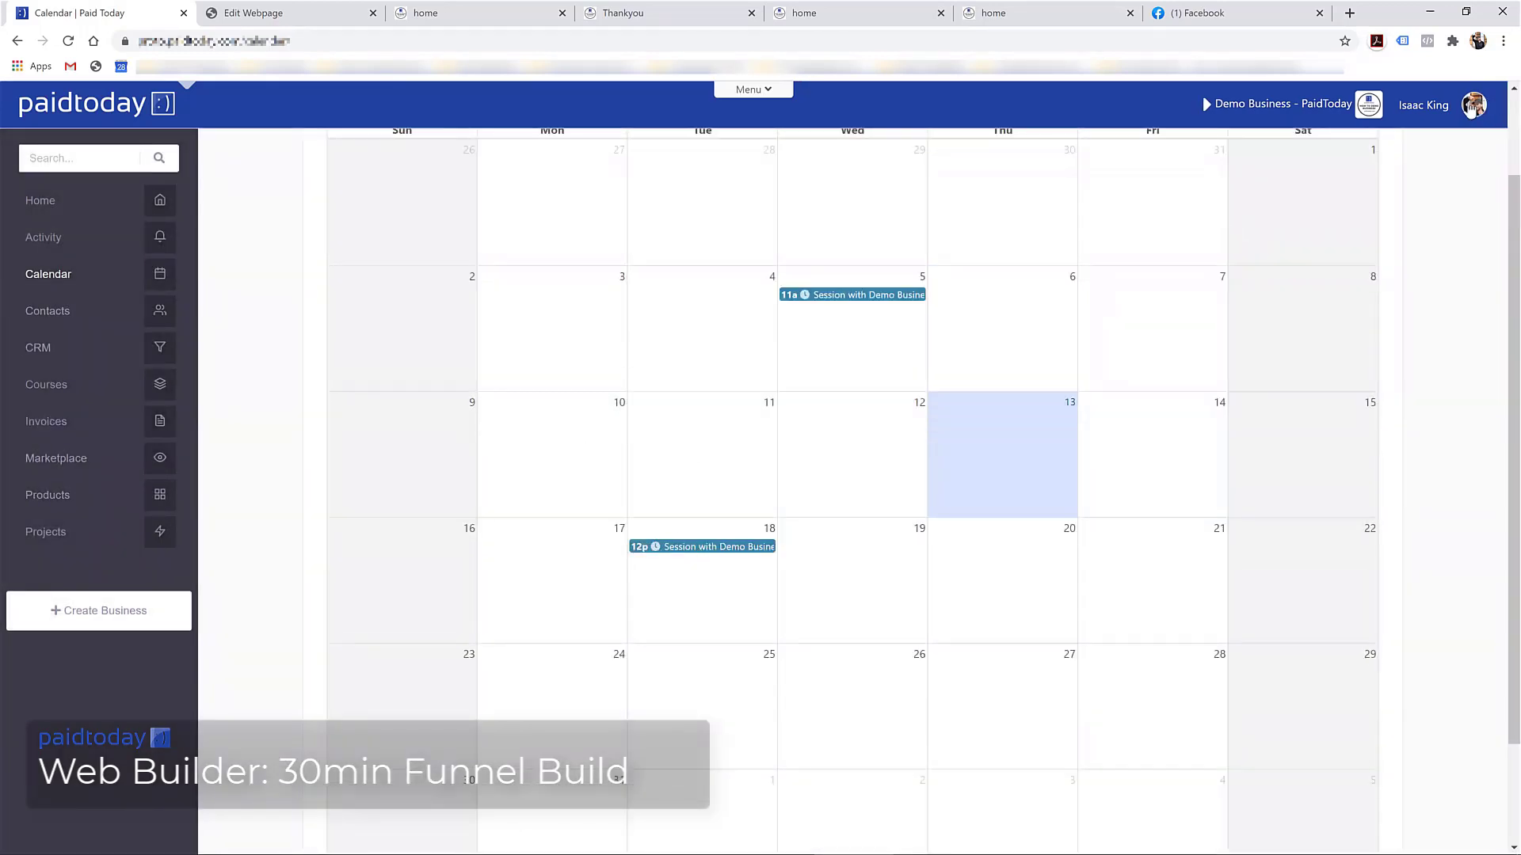
scroll(846, 378, up, 2)
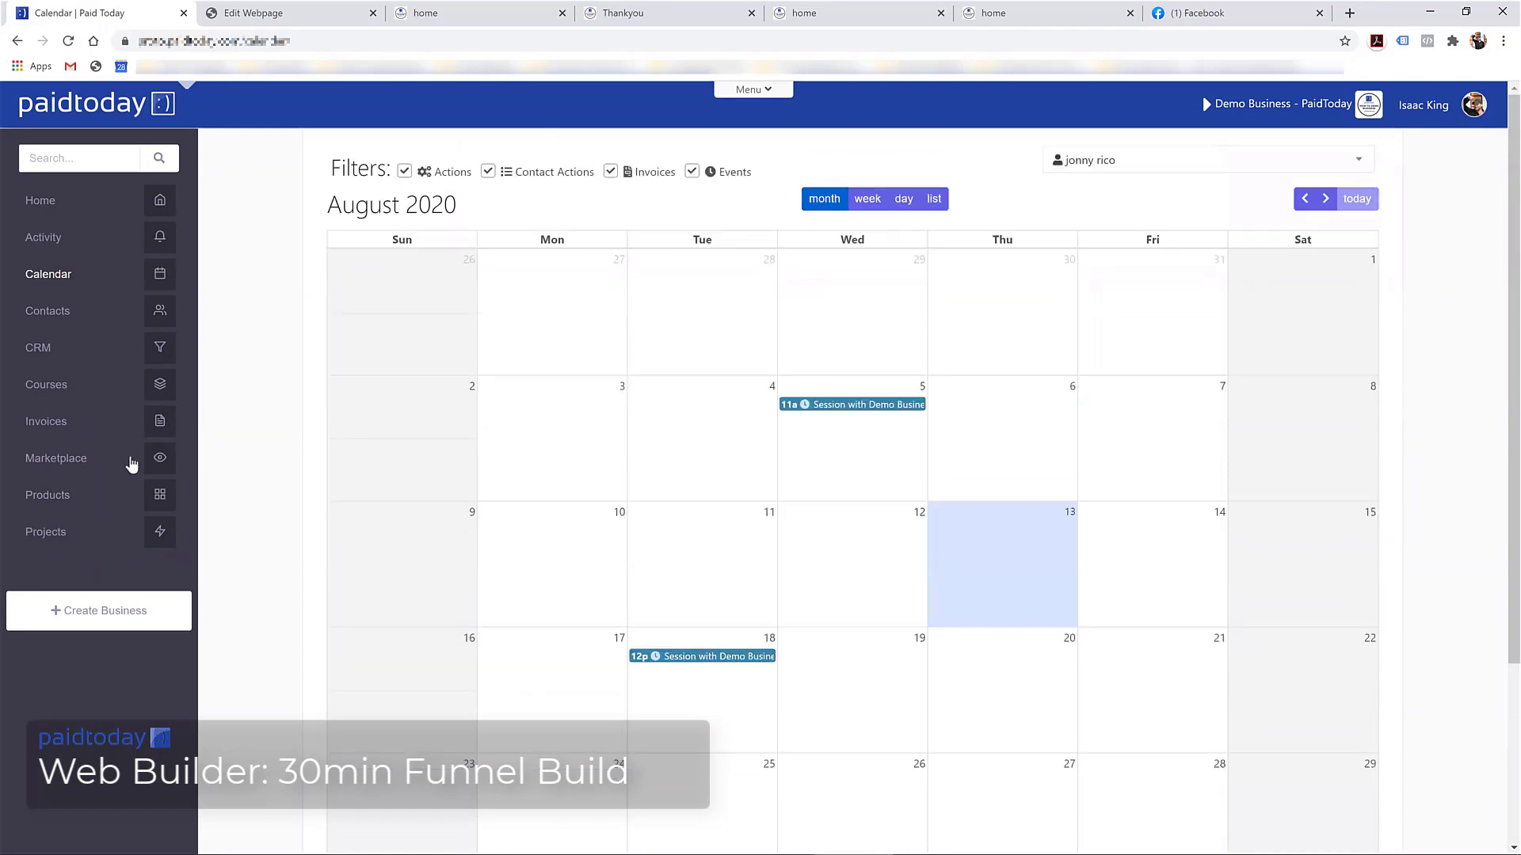
Open the newest contact from Contacts and review its form-submission note on the NOTES tab
click(61, 312)
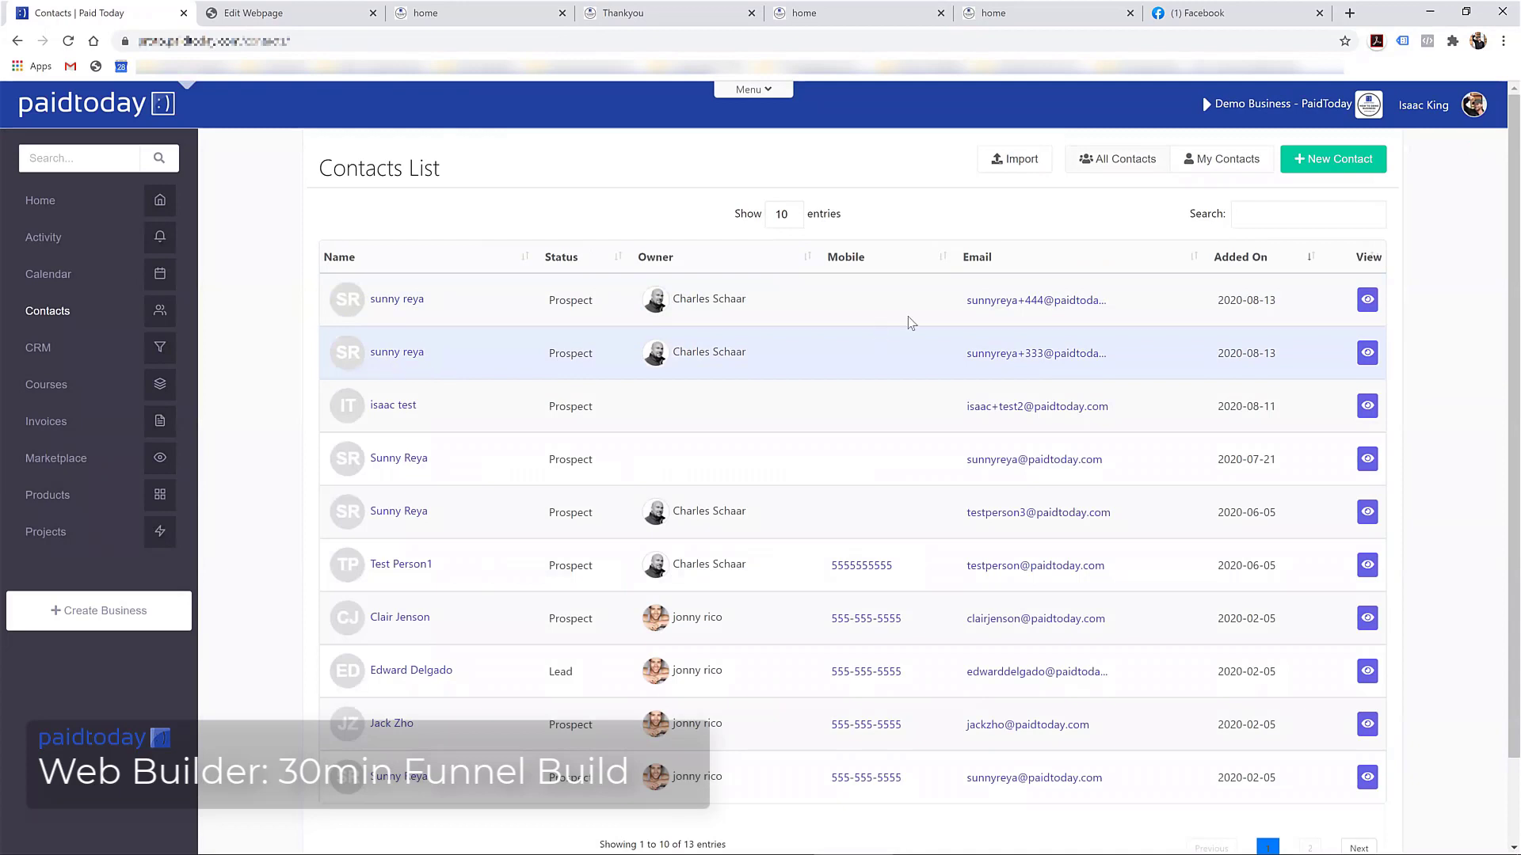
click(1023, 370)
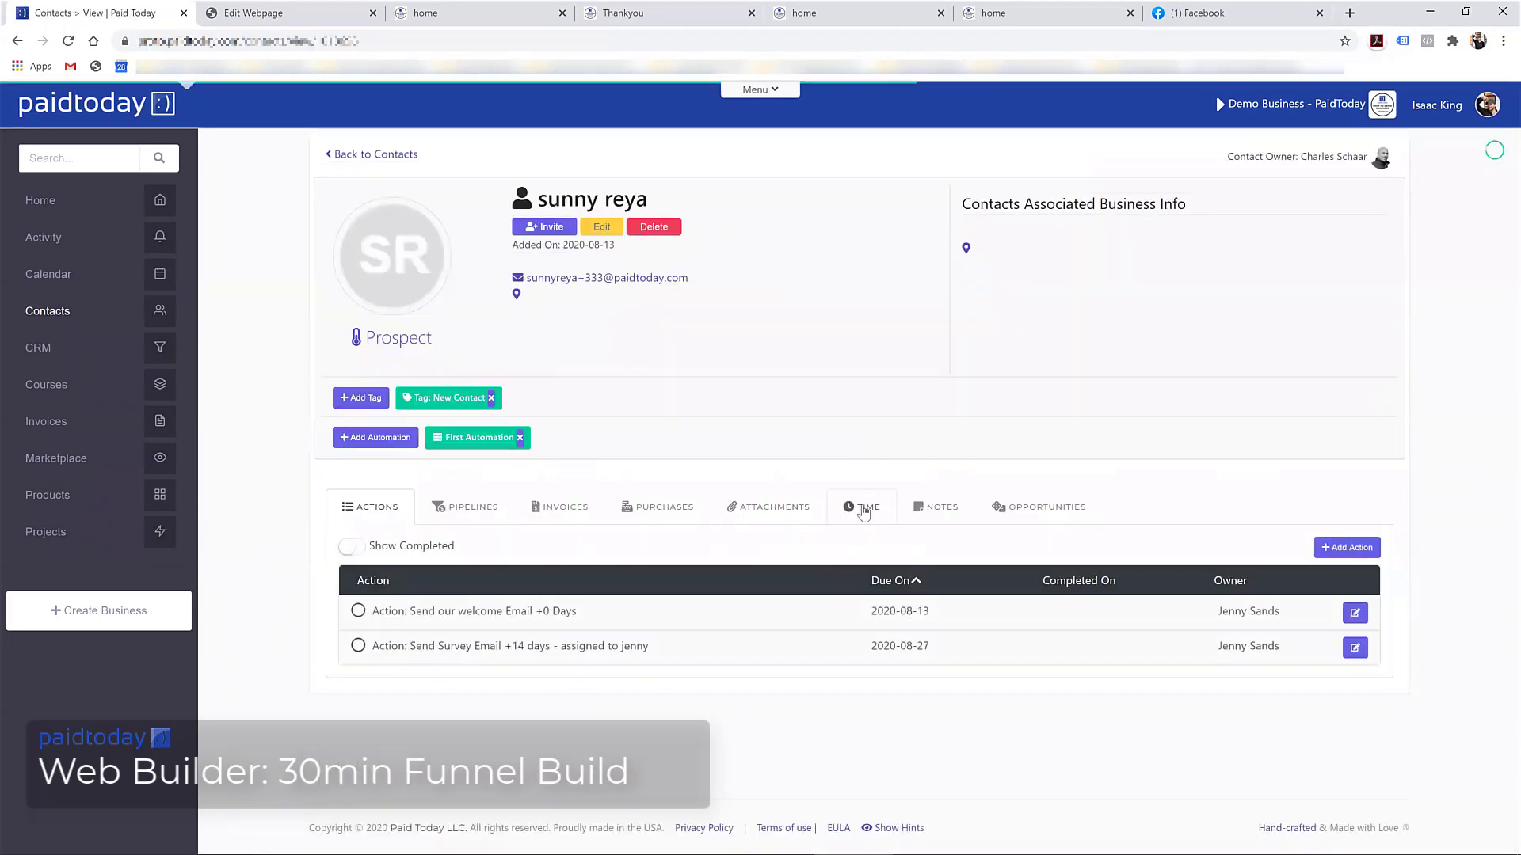
click(863, 512)
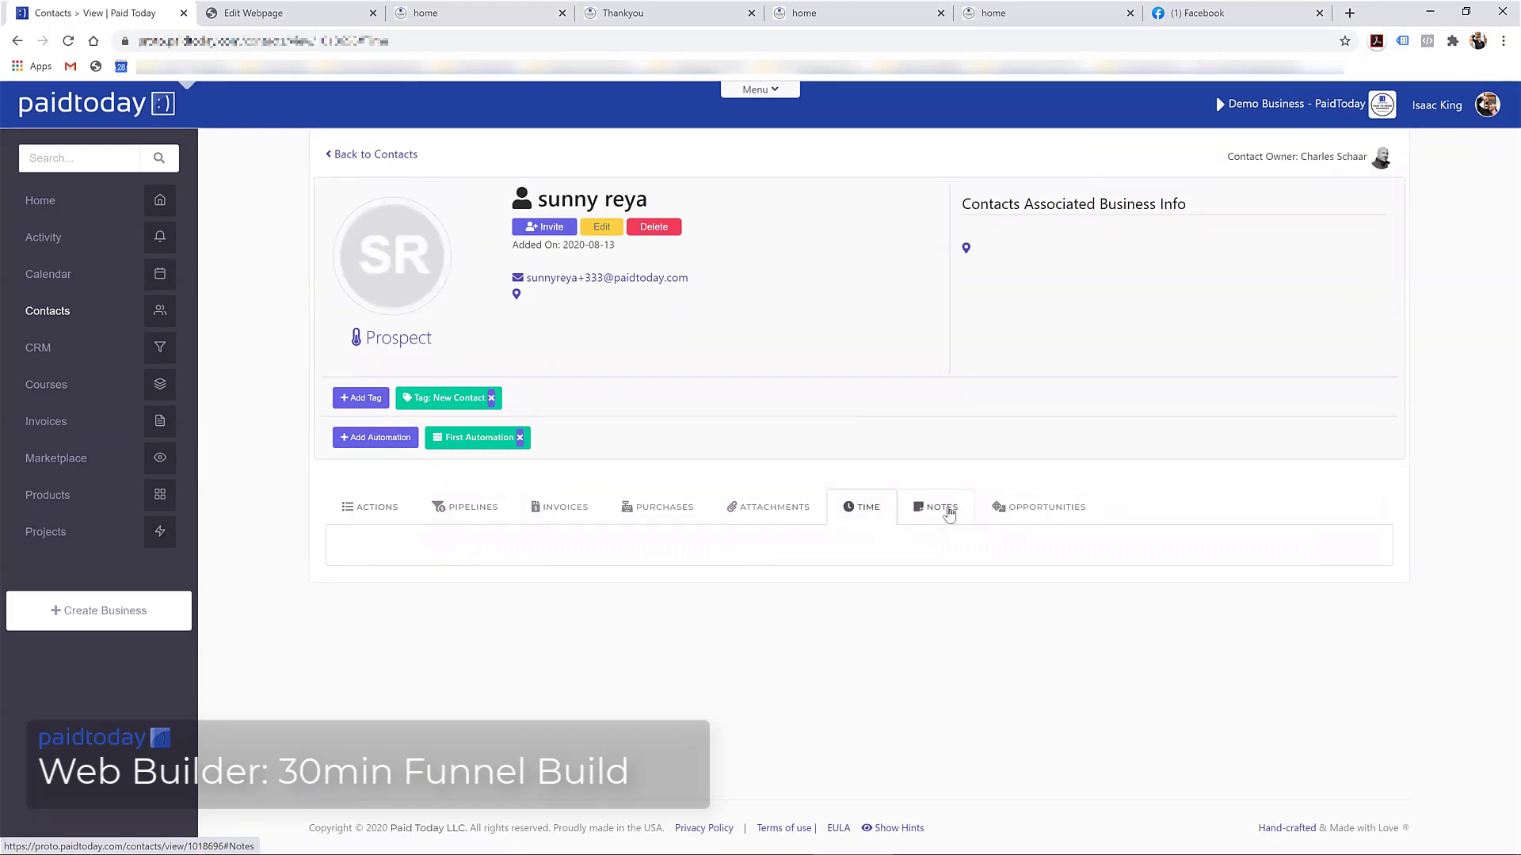
click(949, 513)
scroll(575, 614, down, 3)
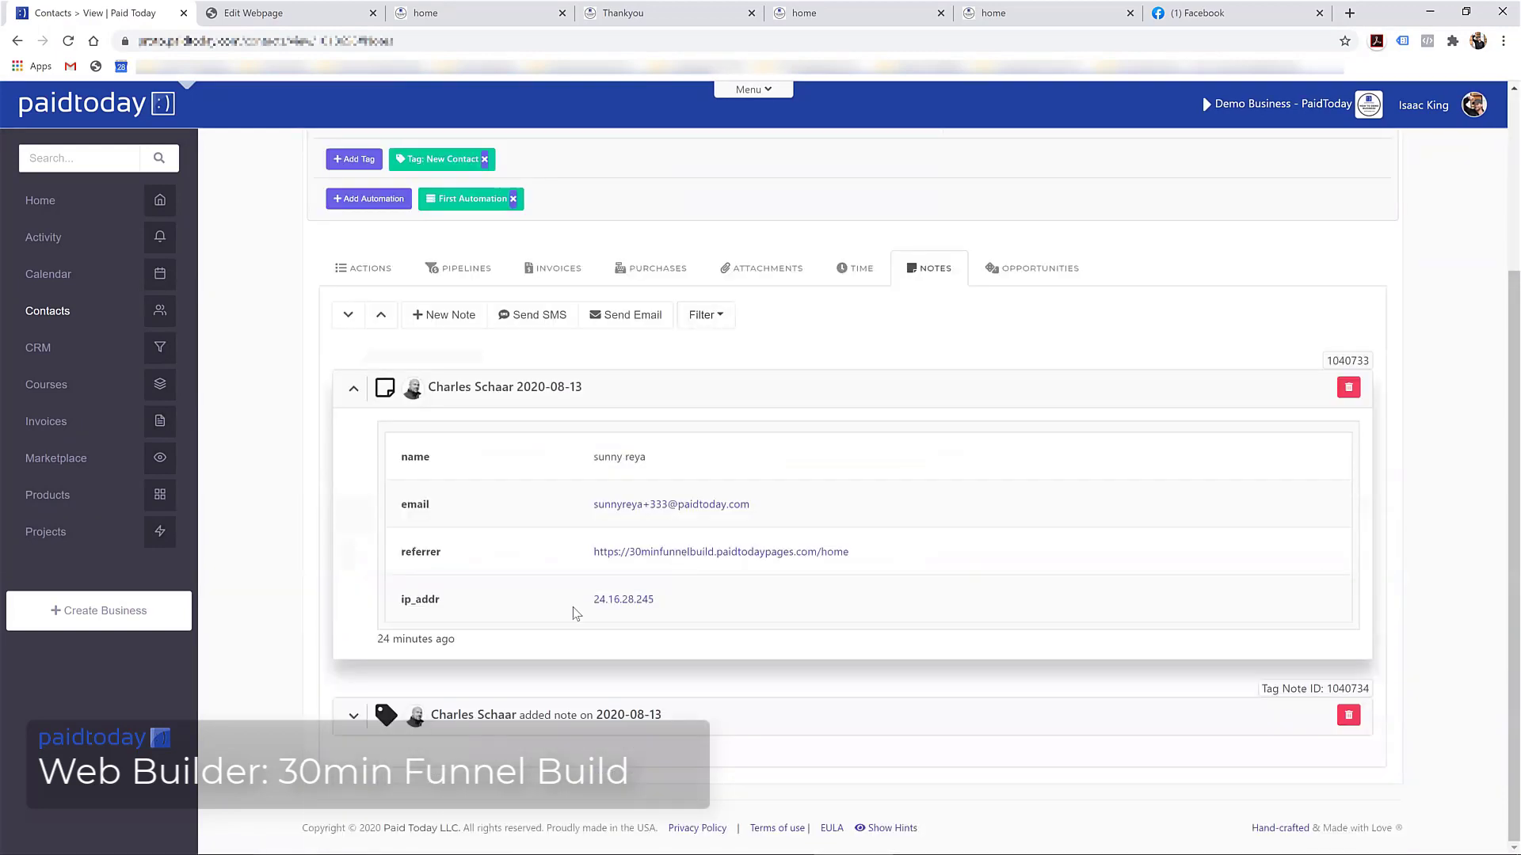
click(354, 715)
click(354, 715)
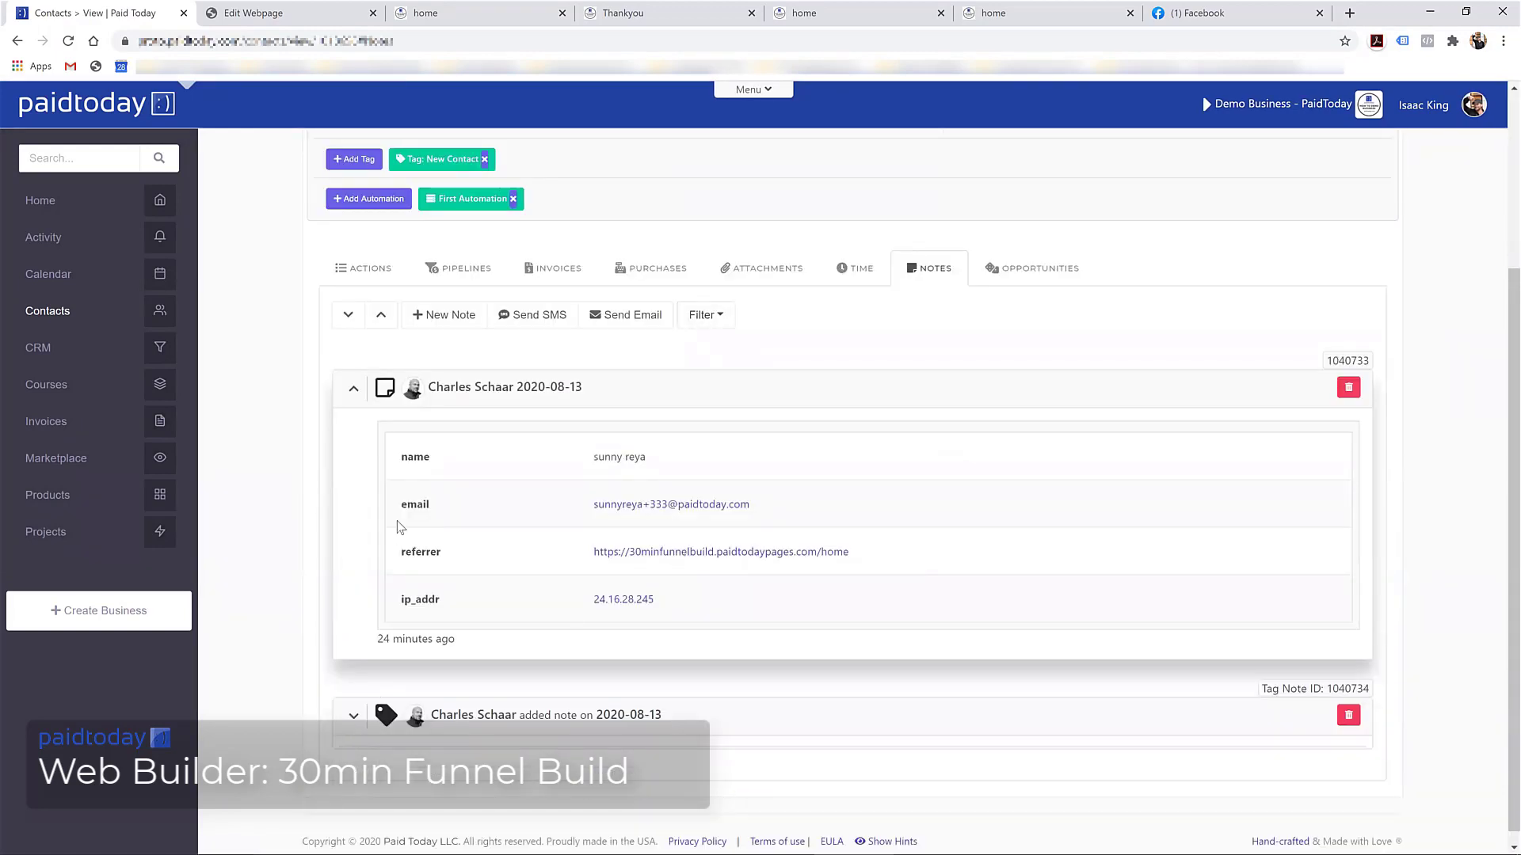
scroll(356, 554, up, 2)
click(354, 519)
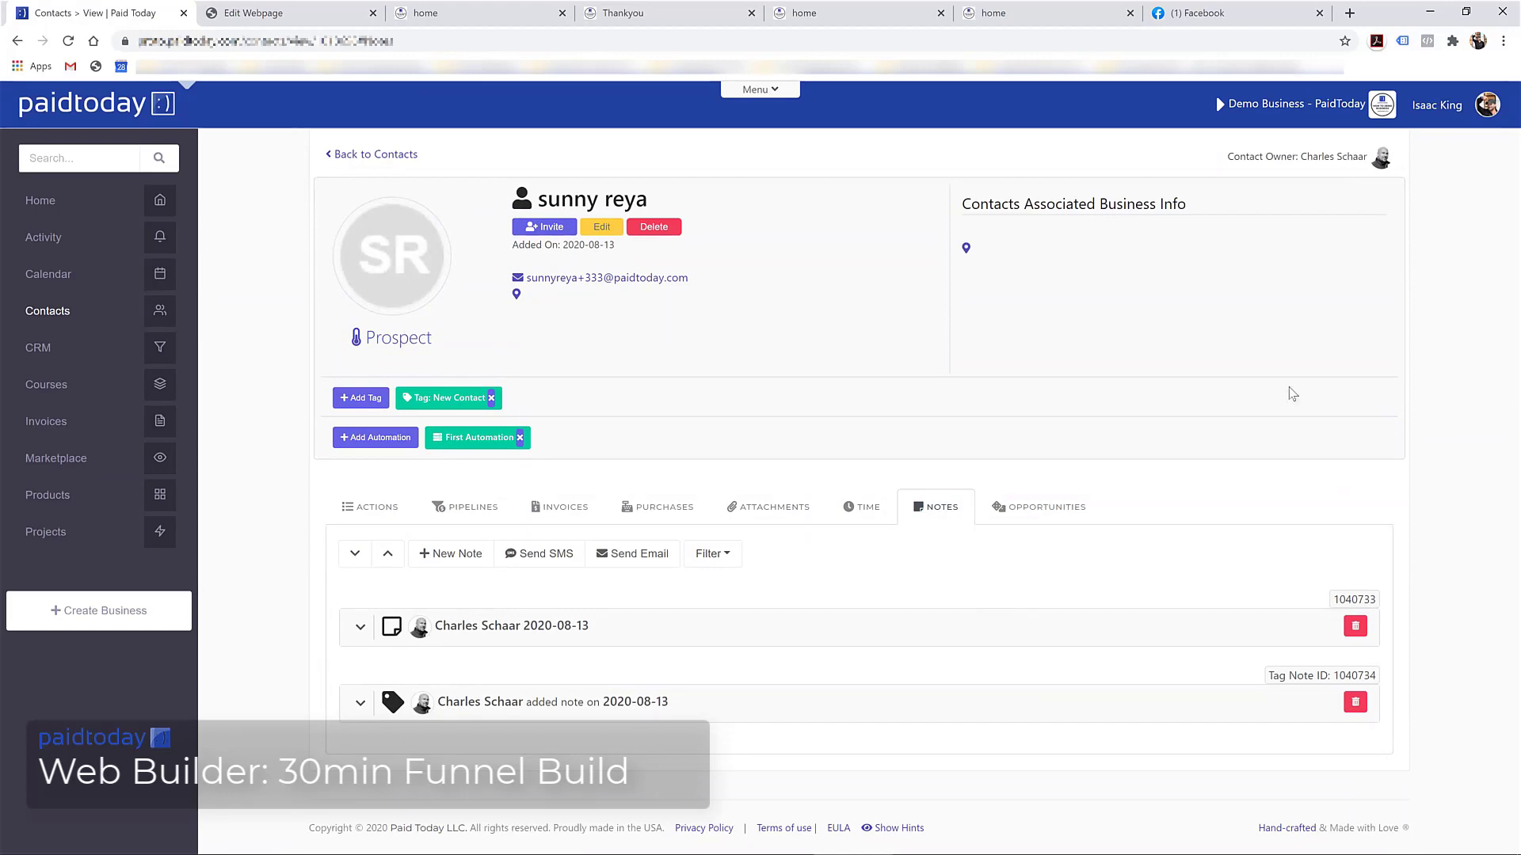
Glance at the other browser tabs, then return to the Home dashboard
click(1200, 12)
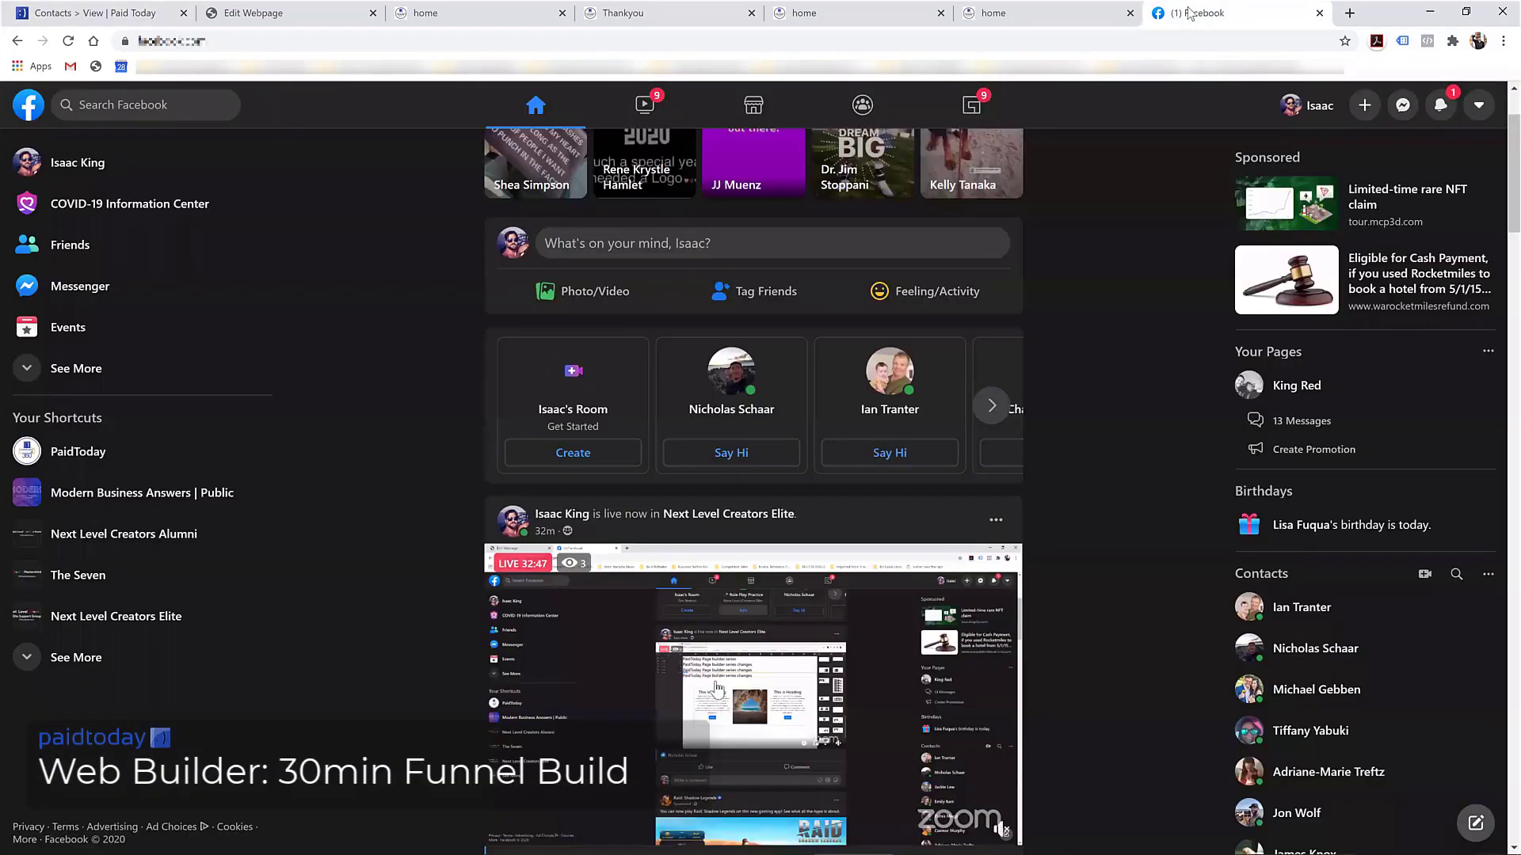
click(1079, 11)
click(77, 10)
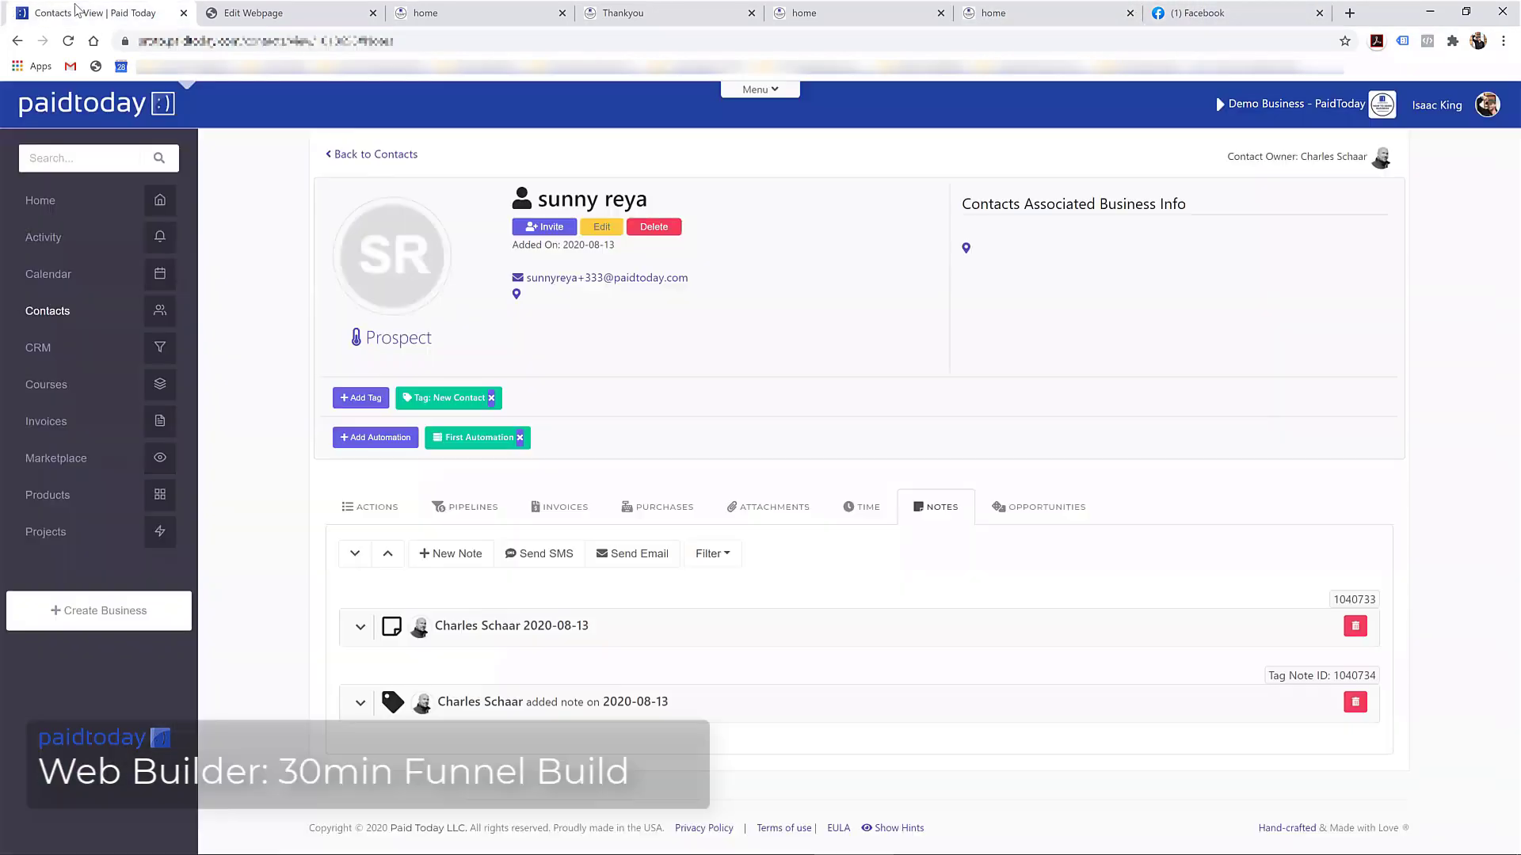
click(34, 203)
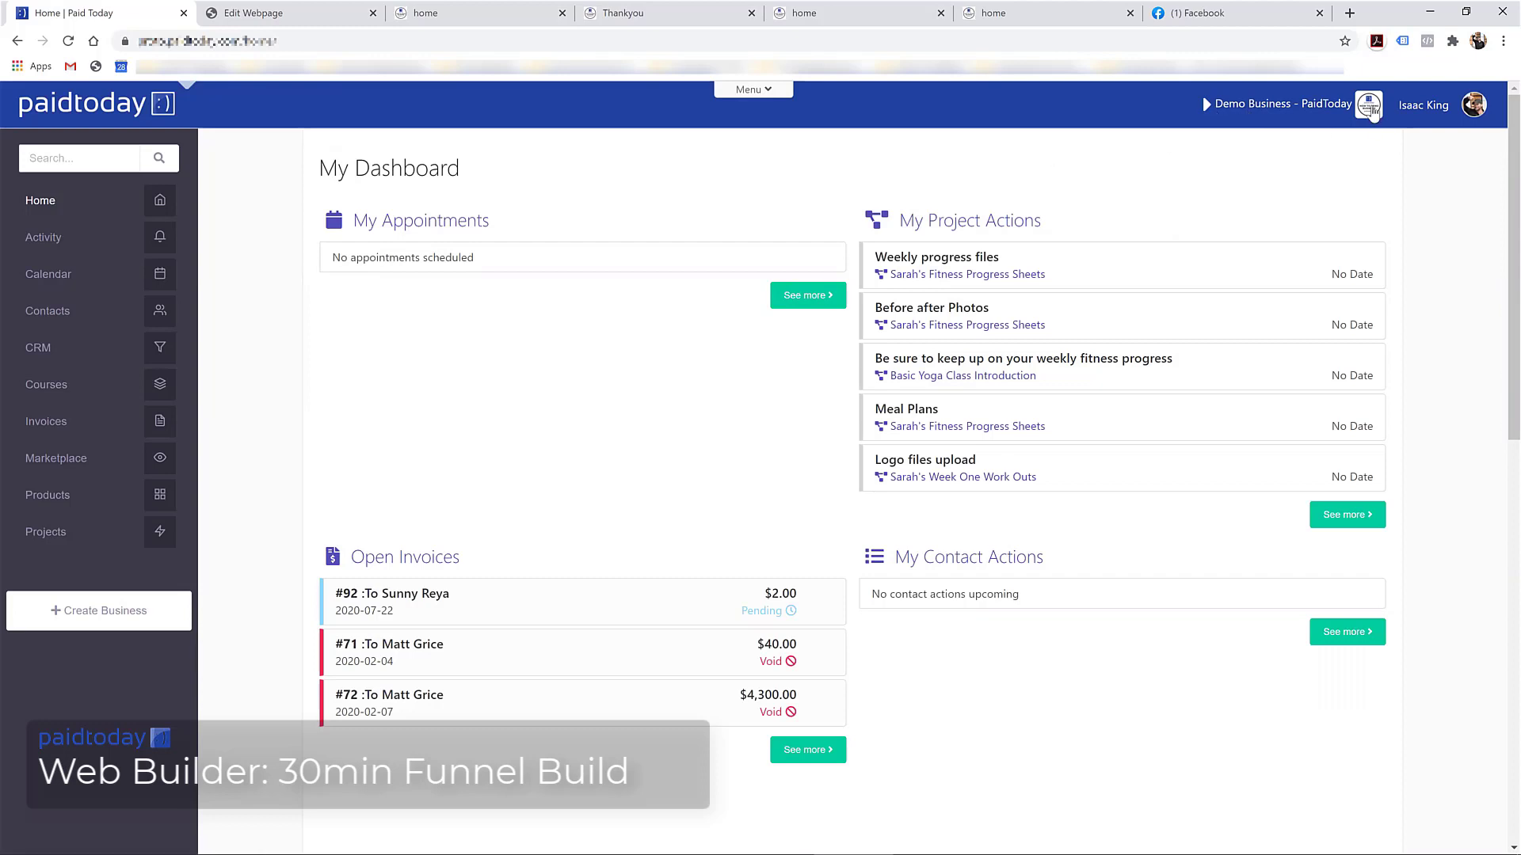
Open Edit Business from the header logo and scroll through its business info and payment settings
click(1373, 111)
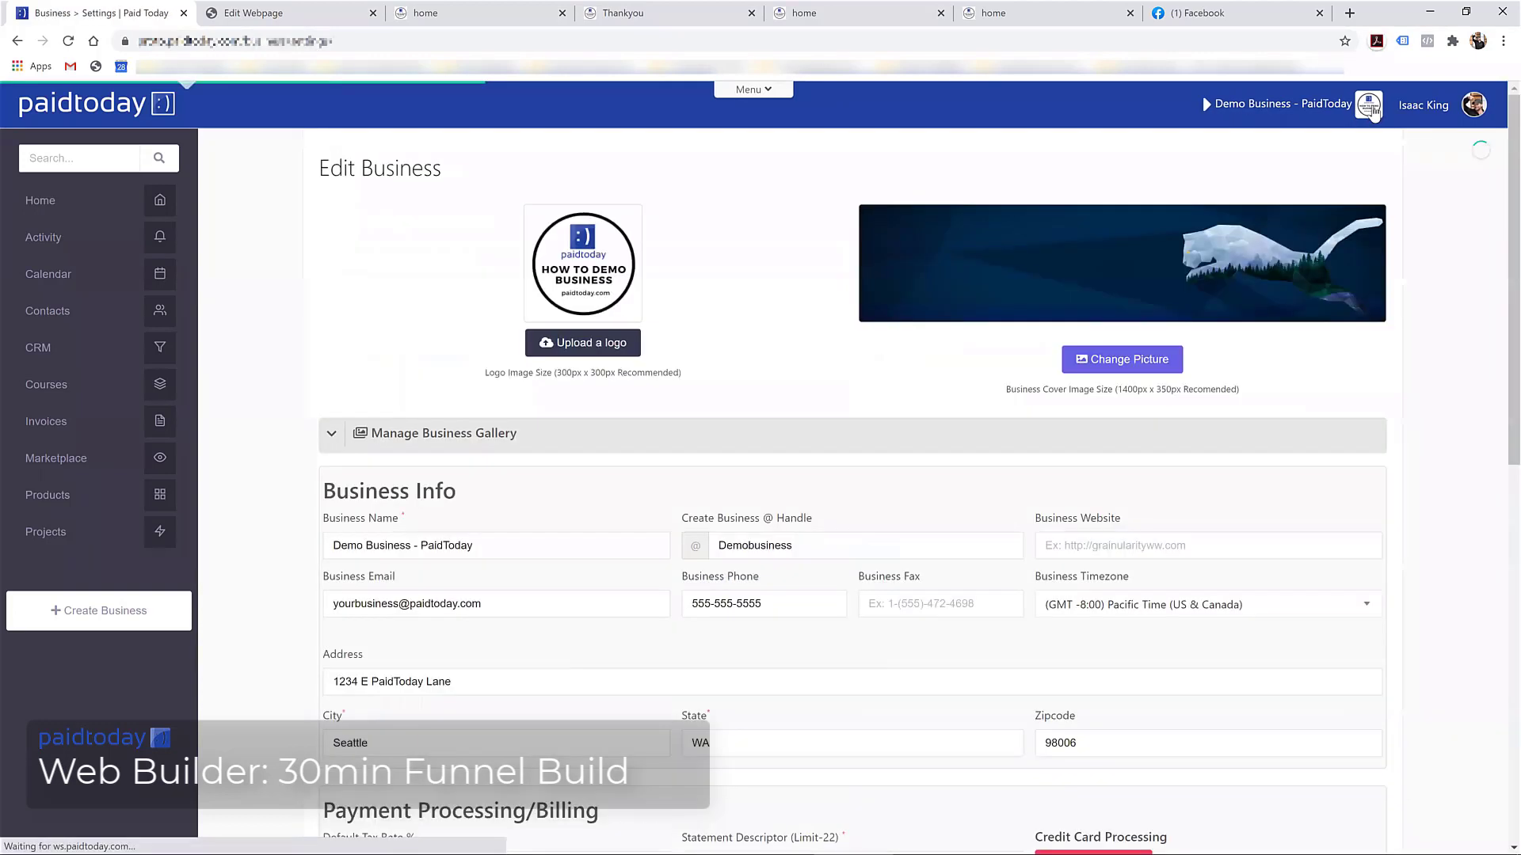
scroll(527, 309, down, 3)
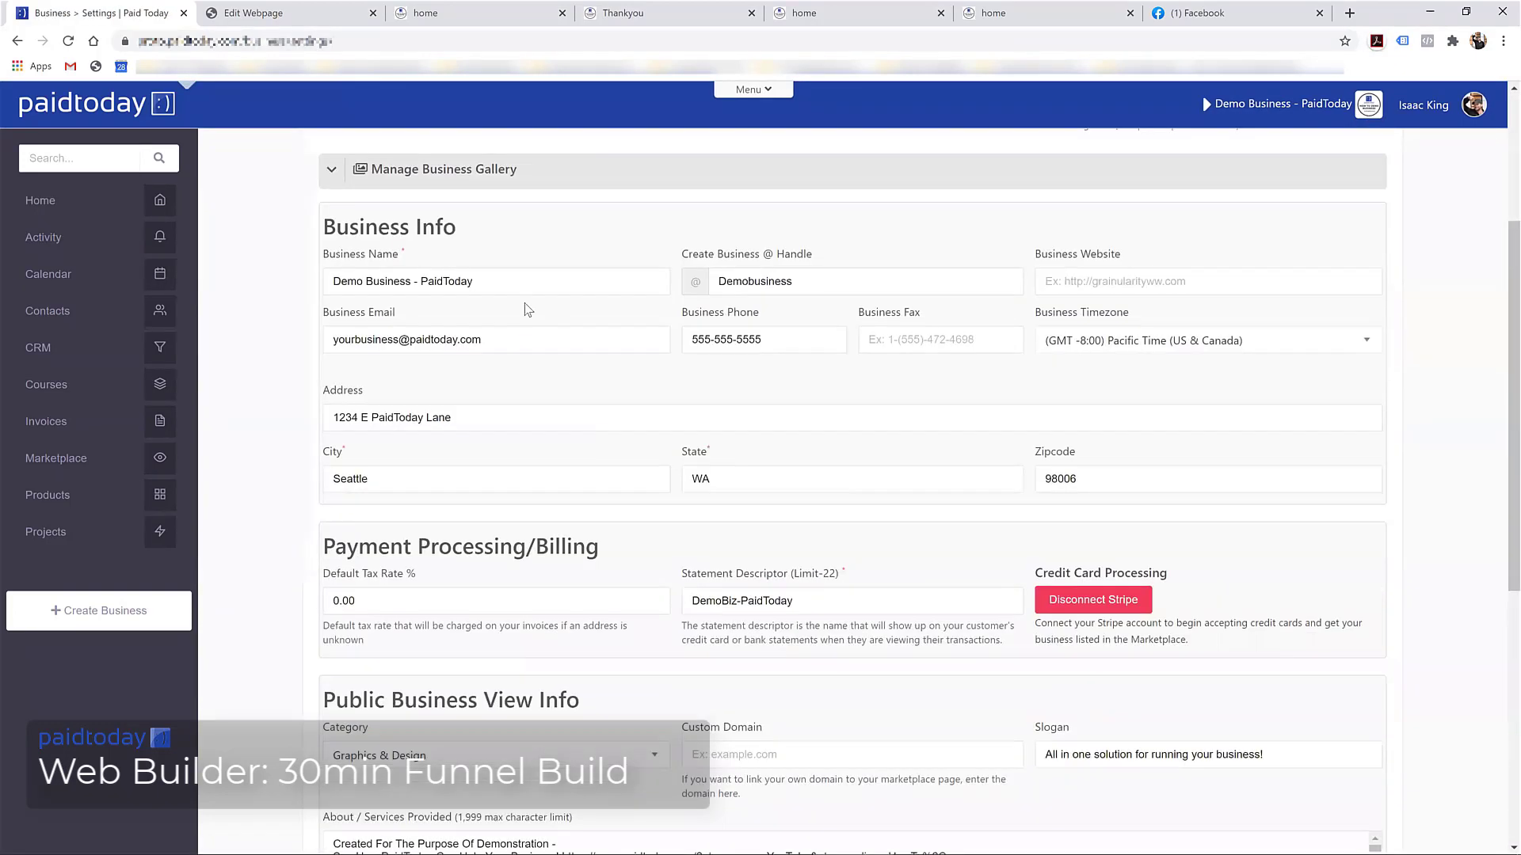
scroll(424, 309, down, 6)
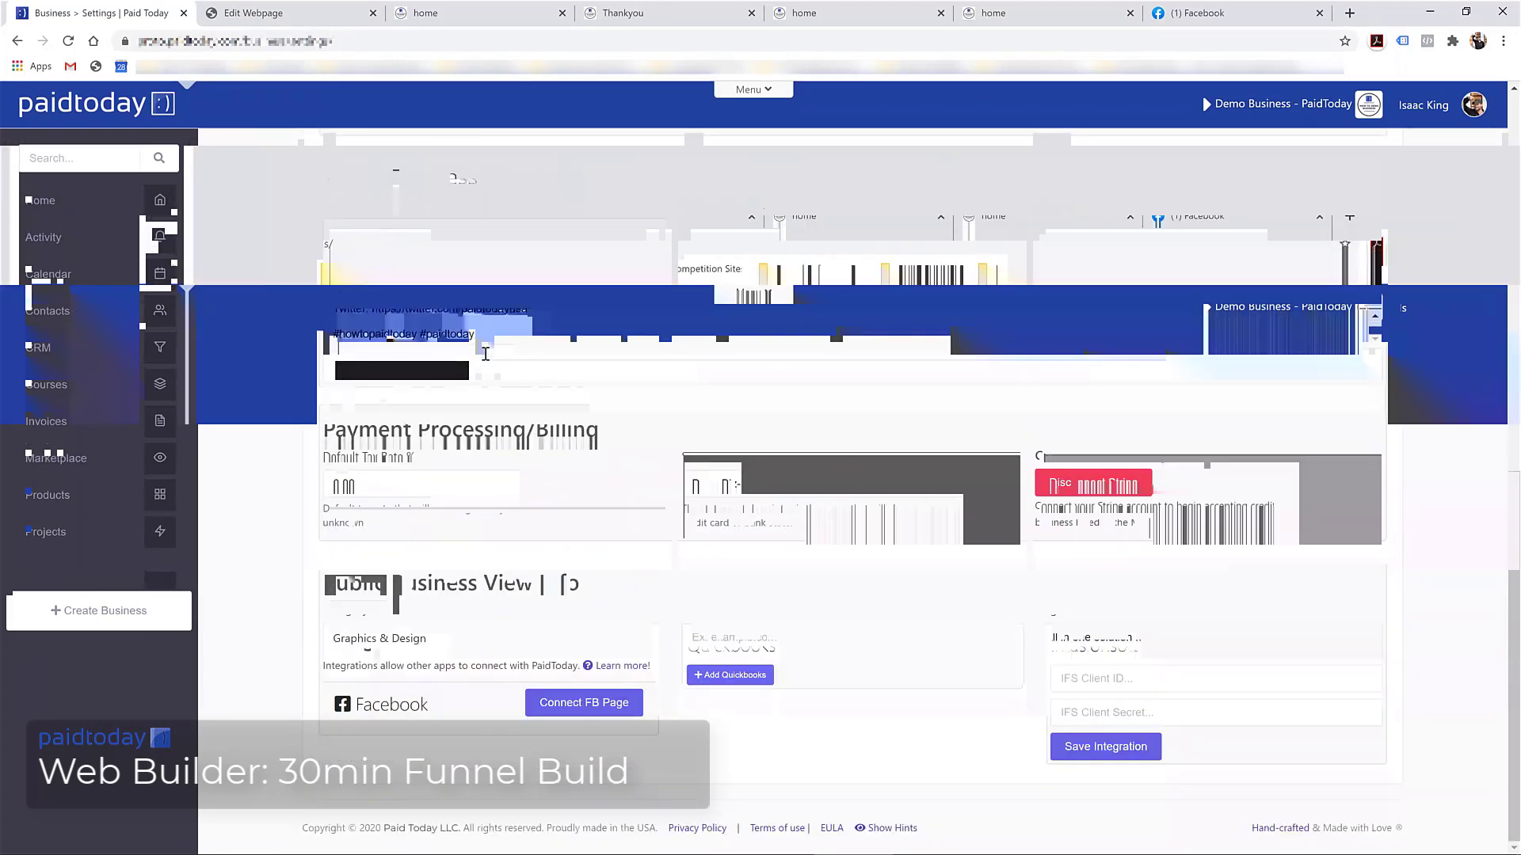
scroll(522, 453, up, 8)
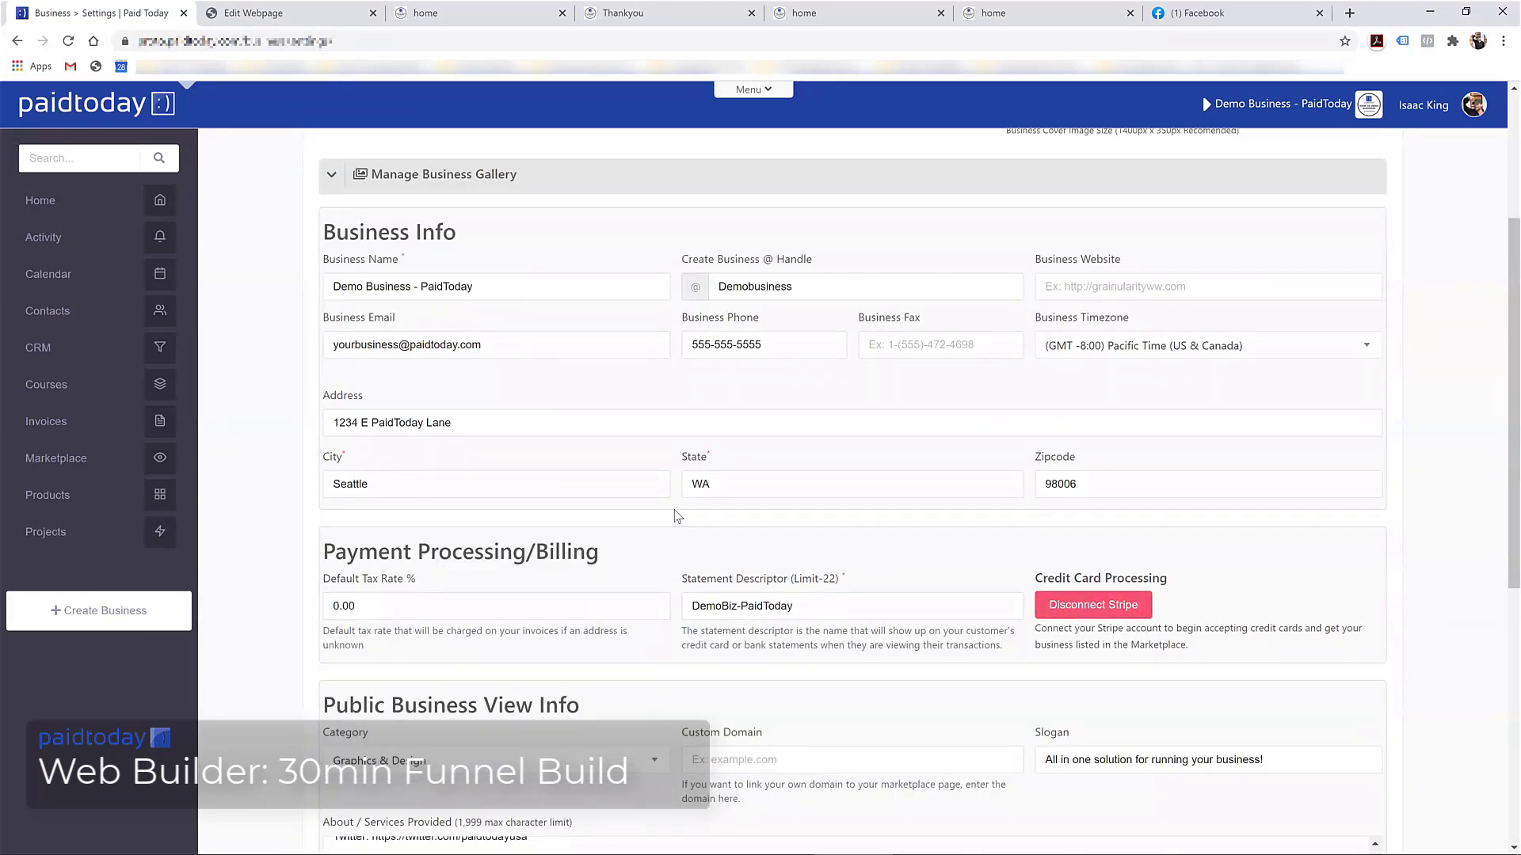
scroll(676, 516, down, 7)
scroll(420, 590, up, 12)
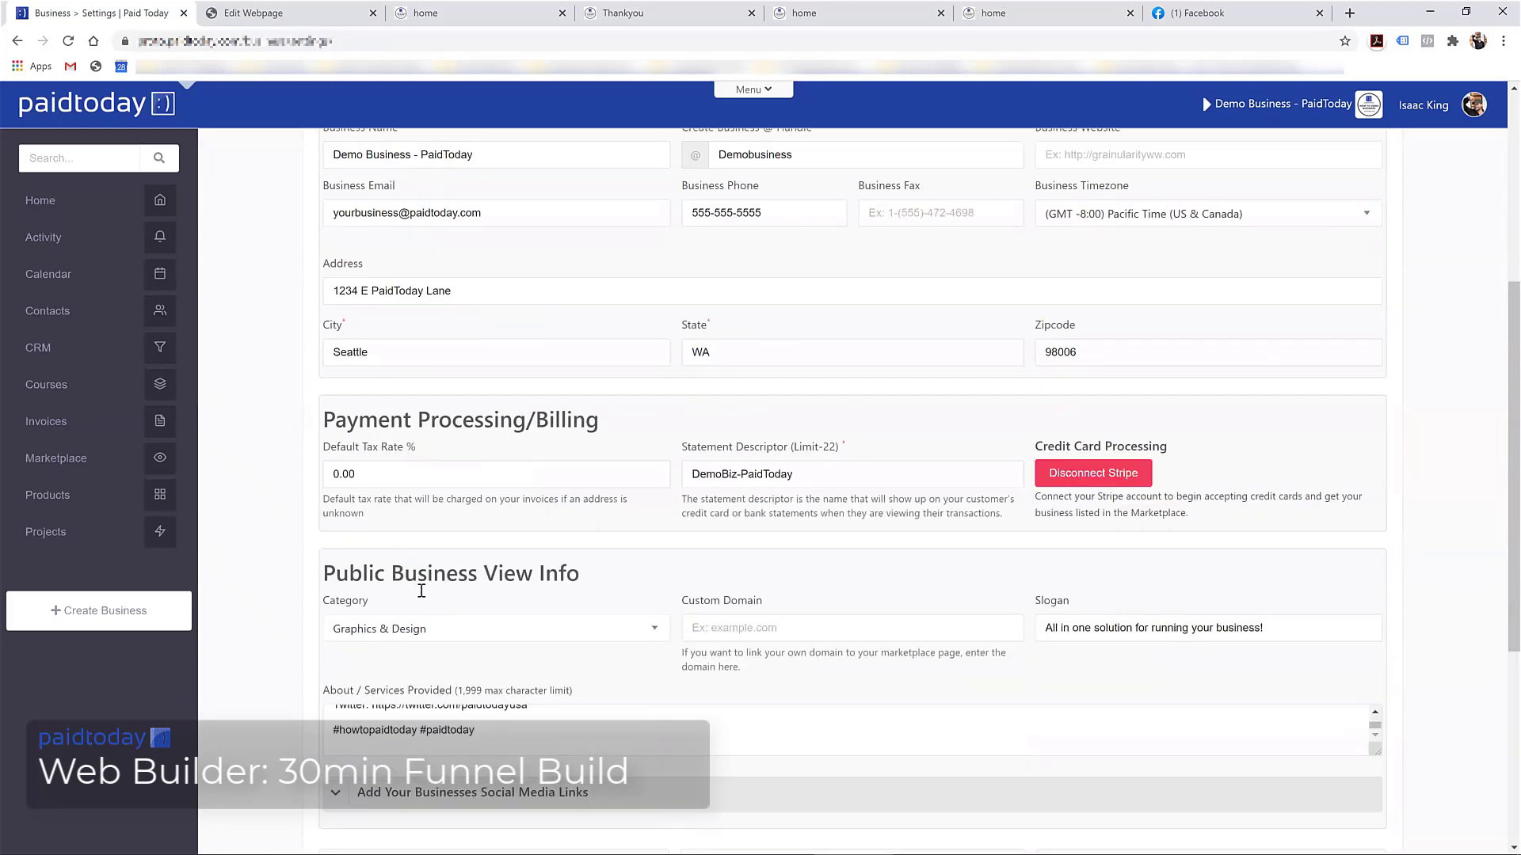